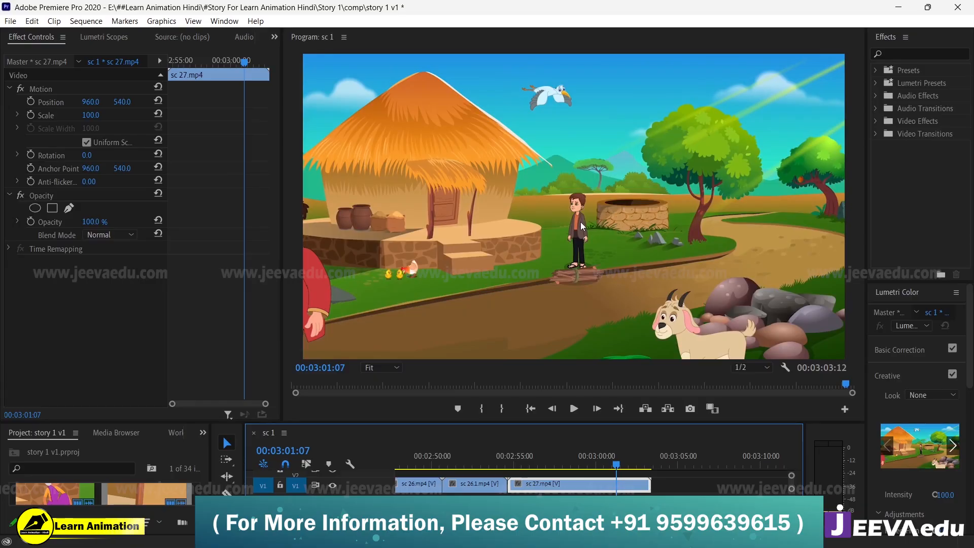
Step: Play back the sc 27.mp4 clip in the sequence from around 00:03:01:03 to review the shot
{"action": "key", "text": "space"}
{"action": "key", "text": "space"}
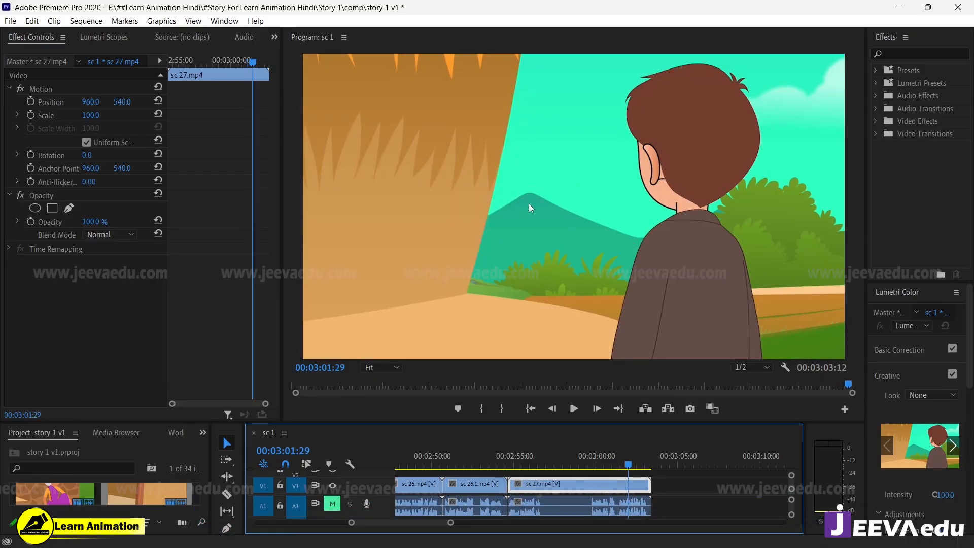
{"action": "left_click_drag", "start_coordinate": [629, 463], "coordinate": [614, 463]}
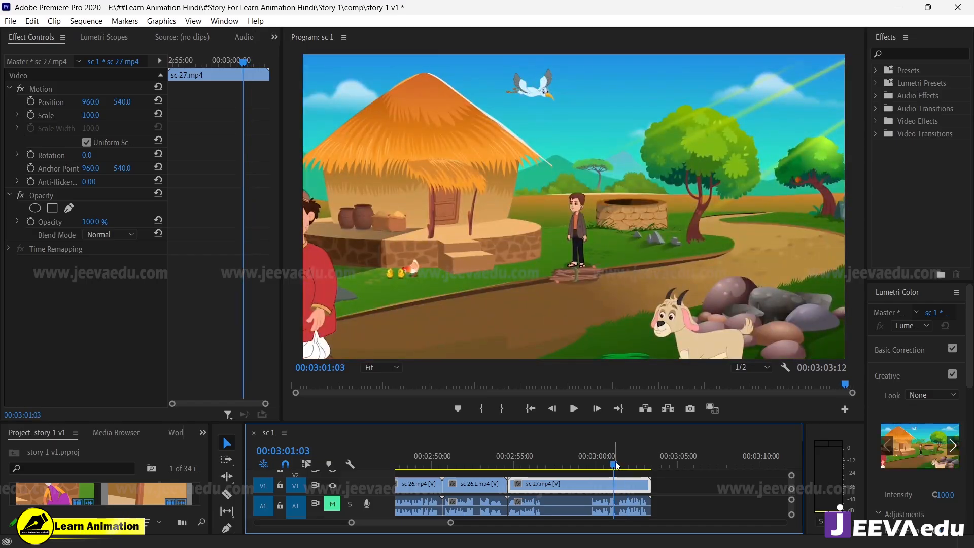
{"action": "key", "text": "space"}
{"action": "key", "text": "Up"}
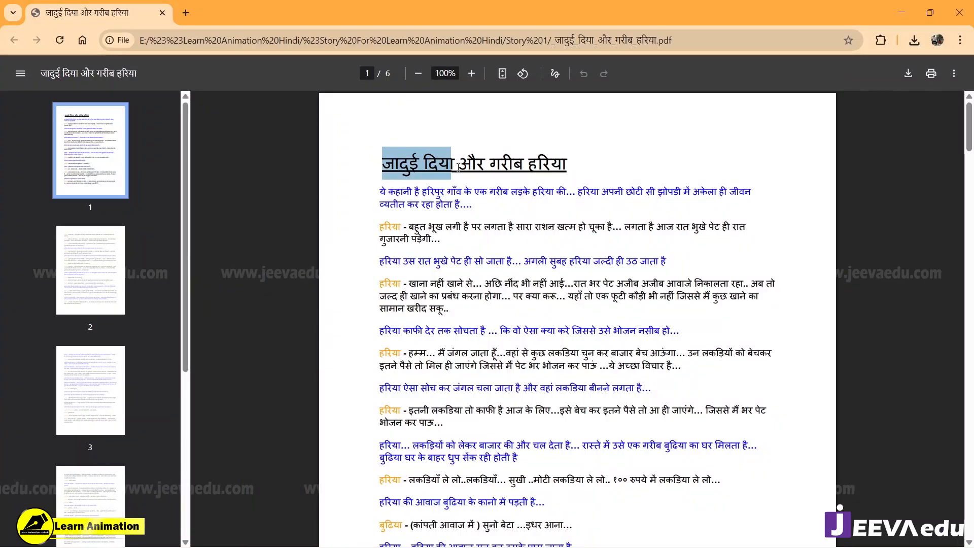
Step: Switch to the story script PDF in the browser, highlight its title and skim the first page
{"action": "left_click_drag", "start_coordinate": [458, 167], "coordinate": [563, 183]}
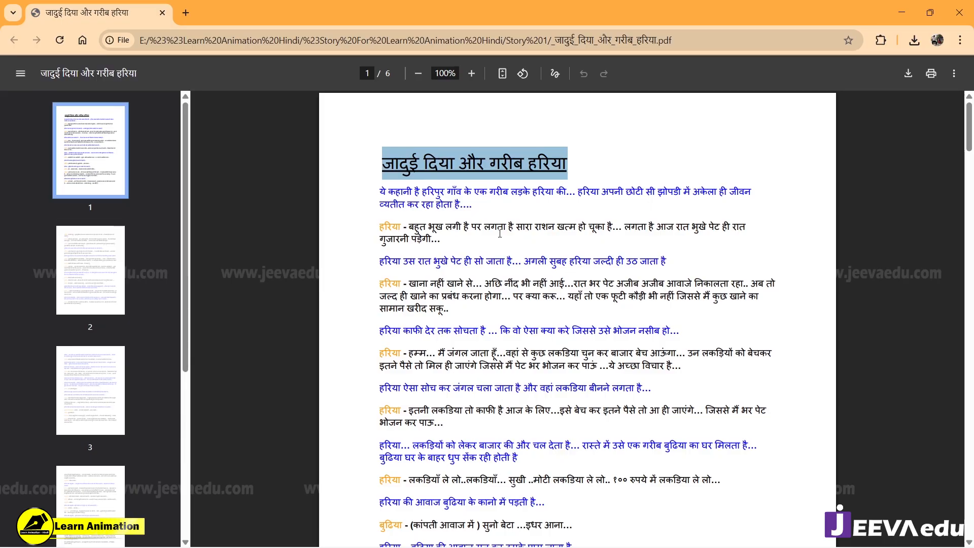
{"action": "scroll", "coordinate": [499, 232], "scroll_direction": "down", "scroll_amount": 7}
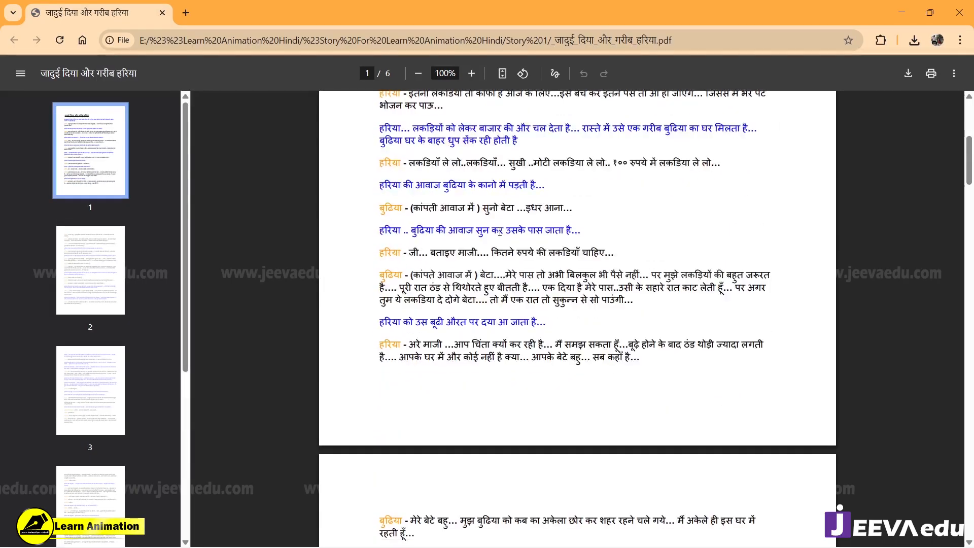
{"action": "scroll", "coordinate": [499, 232], "scroll_direction": "up", "scroll_amount": 3}
{"action": "scroll", "coordinate": [499, 233], "scroll_direction": "up", "scroll_amount": 3}
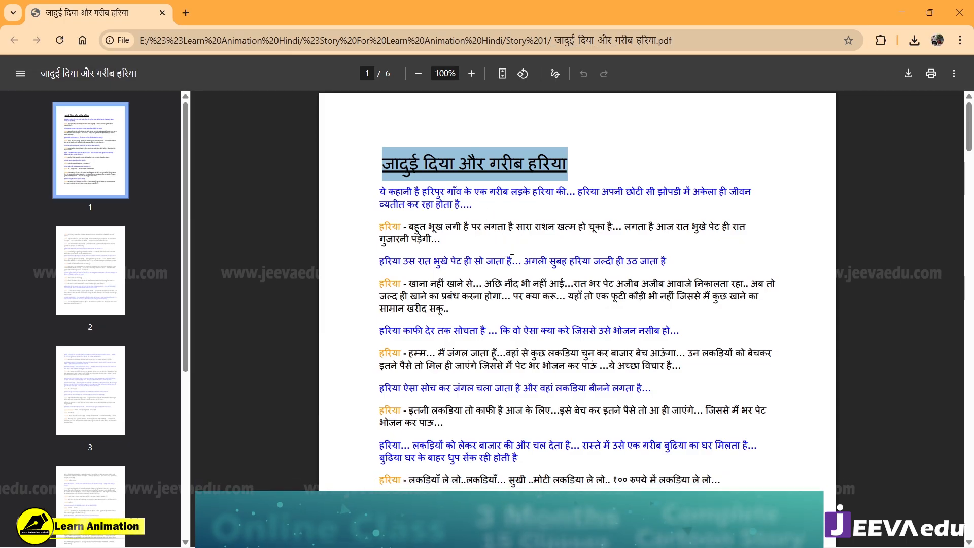
Step: Read the script through to page 2 and highlight the line where the old woman goes inside while the boy waits outside
{"action": "scroll", "coordinate": [504, 252], "scroll_direction": "down", "scroll_amount": 2}
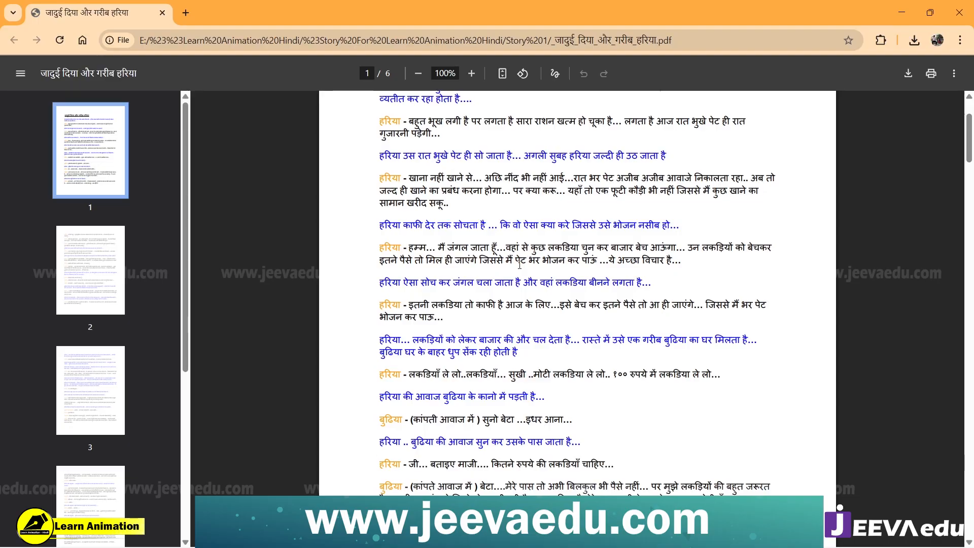
{"action": "scroll", "coordinate": [516, 269], "scroll_direction": "down", "scroll_amount": 6}
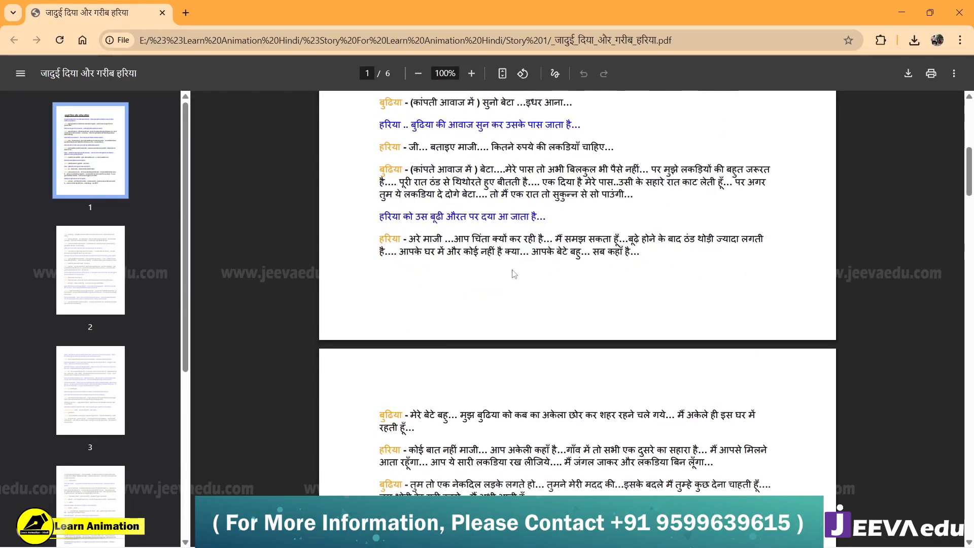
{"action": "scroll", "coordinate": [512, 270], "scroll_direction": "up", "scroll_amount": 8}
{"action": "scroll", "coordinate": [514, 270], "scroll_direction": "down", "scroll_amount": 18}
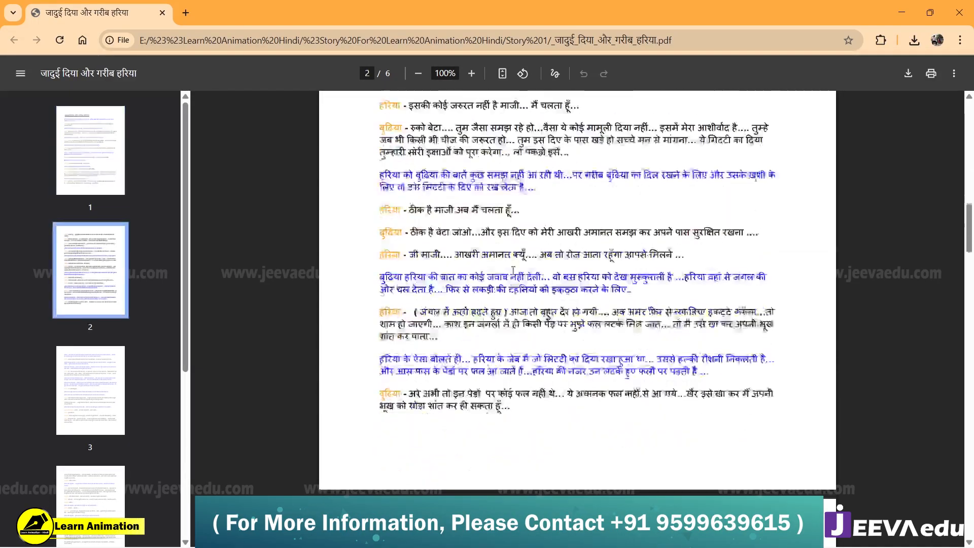
{"action": "scroll", "coordinate": [513, 270], "scroll_direction": "up", "scroll_amount": 20}
{"action": "scroll", "coordinate": [514, 268], "scroll_direction": "down", "scroll_amount": 8}
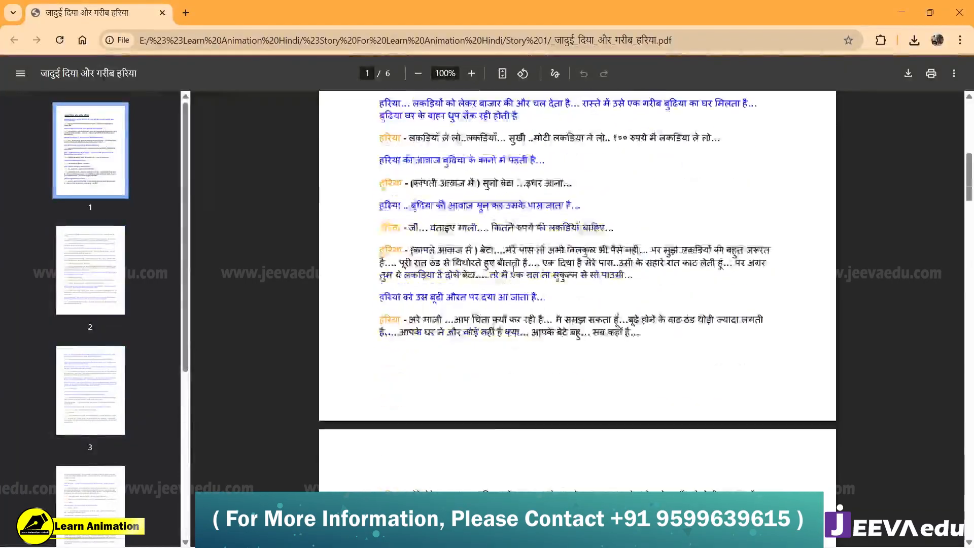
{"action": "scroll", "coordinate": [513, 269], "scroll_direction": "down", "scroll_amount": 7}
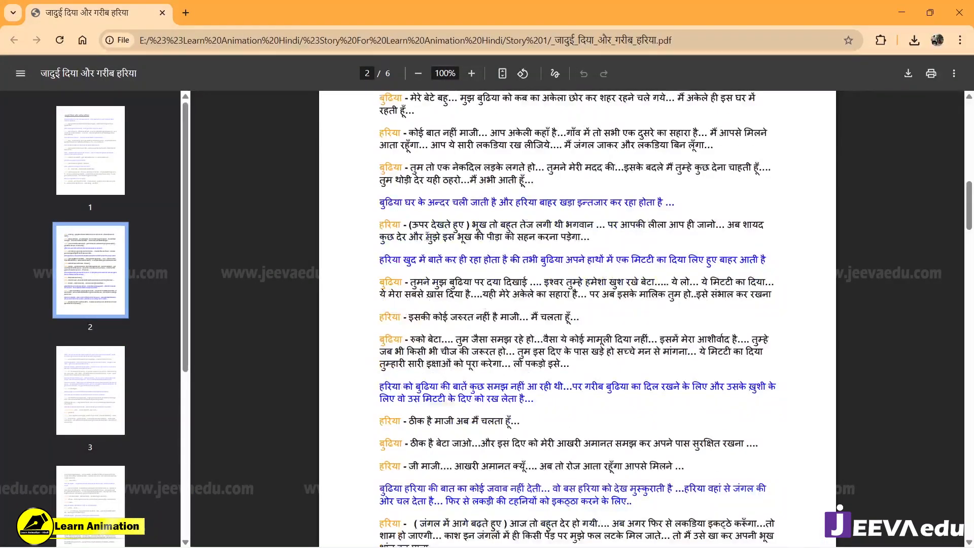
{"action": "left_click_drag", "start_coordinate": [379, 202], "coordinate": [664, 202]}
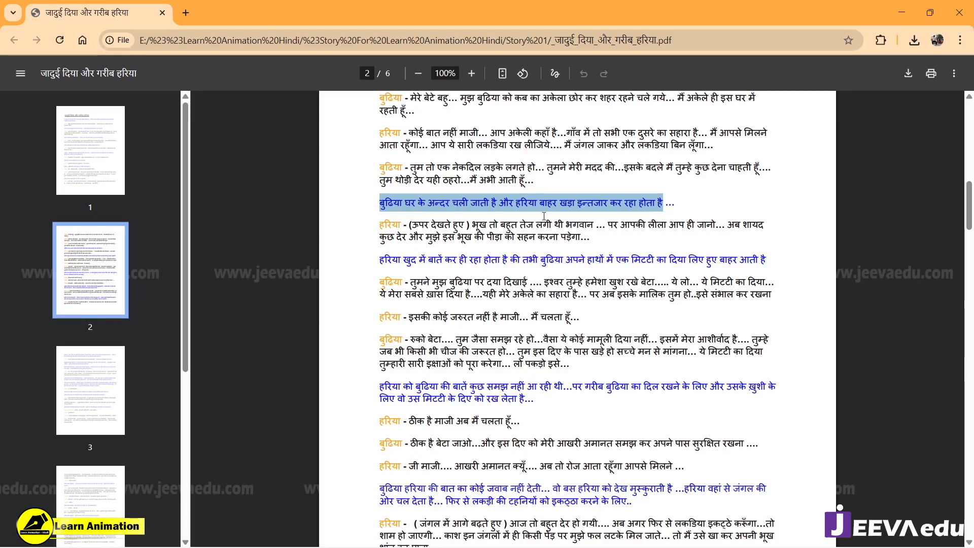
{"action": "scroll", "coordinate": [507, 257], "scroll_direction": "up", "scroll_amount": 2}
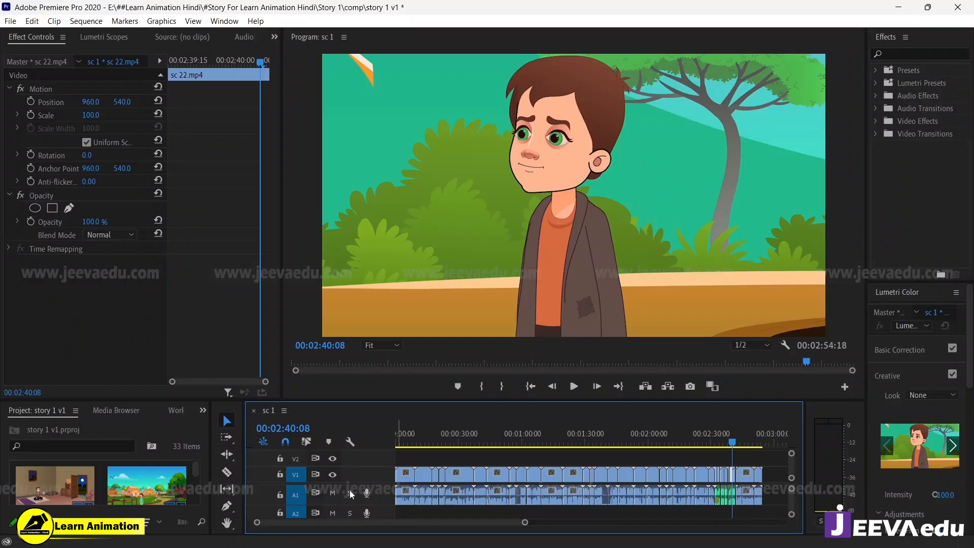
Step: Switch to Premiere Pro, mute audio track A1 and scrub the sequence from its start to 00:00:16:13 in sc 2.mp4
{"action": "left_click", "coordinate": [338, 493]}
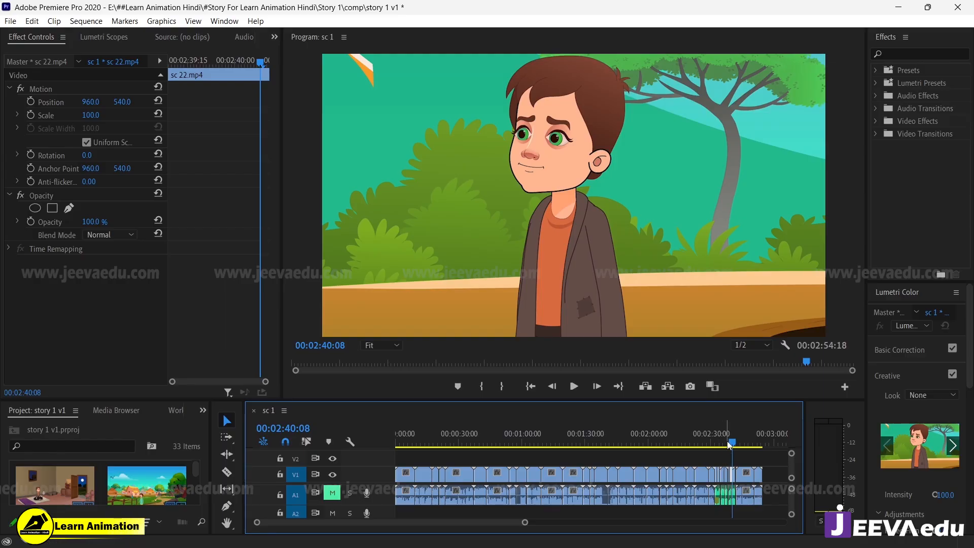
{"action": "left_click_drag", "start_coordinate": [732, 442], "coordinate": [390, 463]}
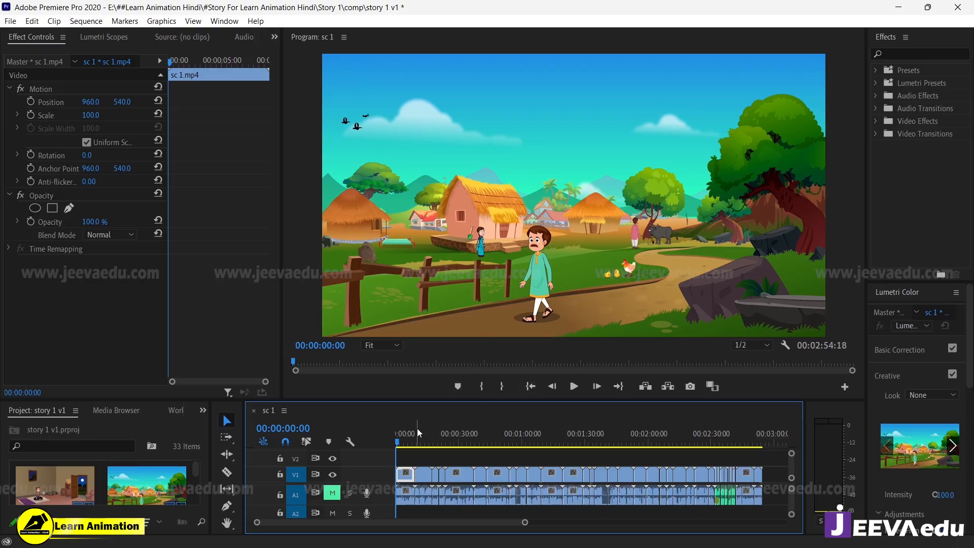
{"action": "mouse_move", "coordinate": [421, 438]}
{"action": "left_mouse_down"}
{"action": "mouse_move", "coordinate": [563, 446]}
{"action": "mouse_move", "coordinate": [406, 445]}
{"action": "left_mouse_up"}
{"action": "left_click_drag", "start_coordinate": [526, 523], "coordinate": [461, 517]}
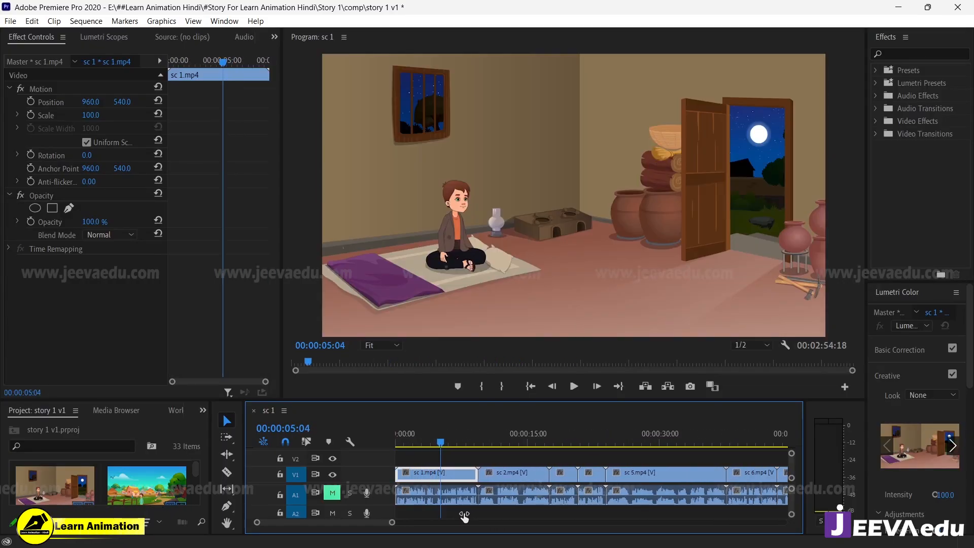
{"action": "left_click_drag", "start_coordinate": [457, 446], "coordinate": [541, 483]}
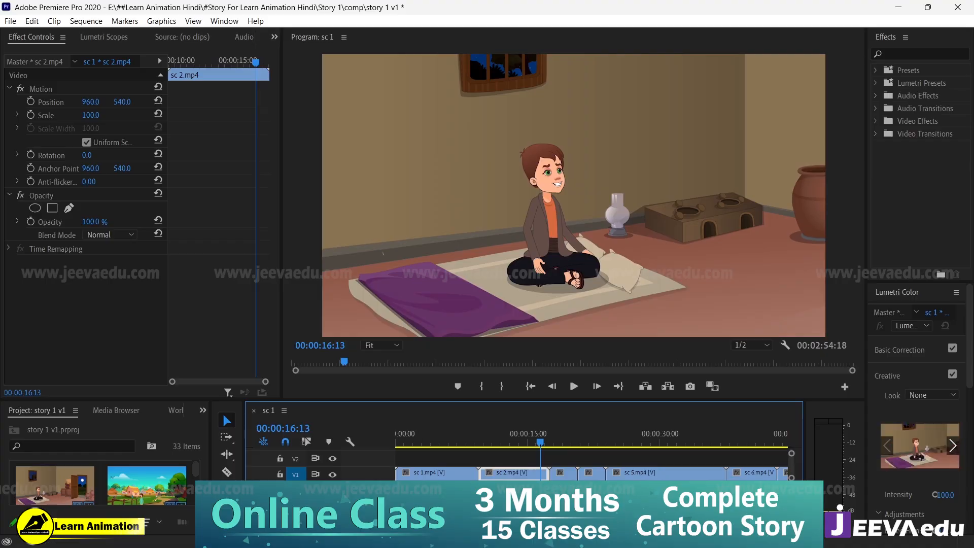
Step: Scrub through the rest of the sequence to 00:02:52:09 in its final clip, sc 26.1.mp4
{"action": "key", "text": "minus"}
{"action": "key", "text": "minus"}
{"action": "key", "text": "minus"}
{"action": "key", "text": "minus"}
{"action": "key", "text": "minus"}
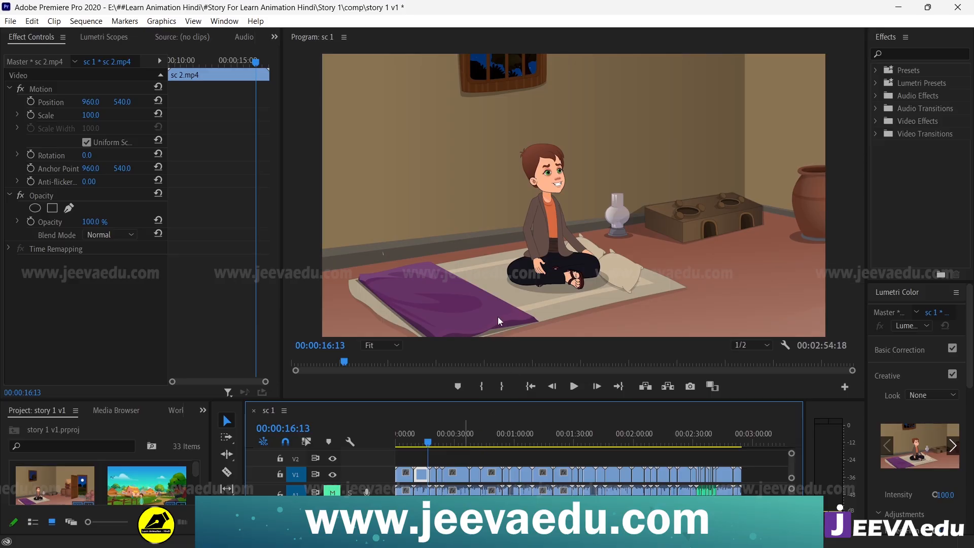
{"action": "left_click_drag", "start_coordinate": [428, 444], "coordinate": [739, 448]}
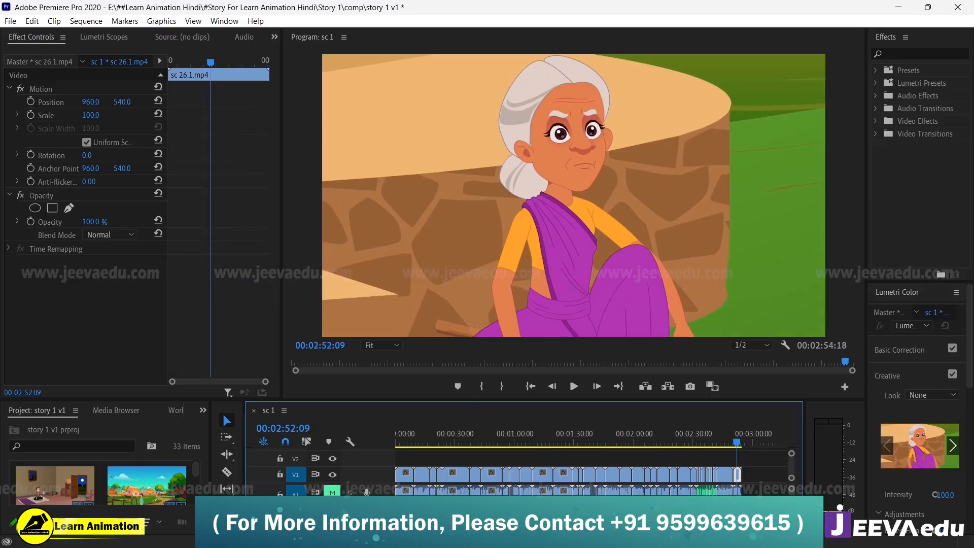
{"action": "left_click_drag", "start_coordinate": [523, 522], "coordinate": [450, 522]}
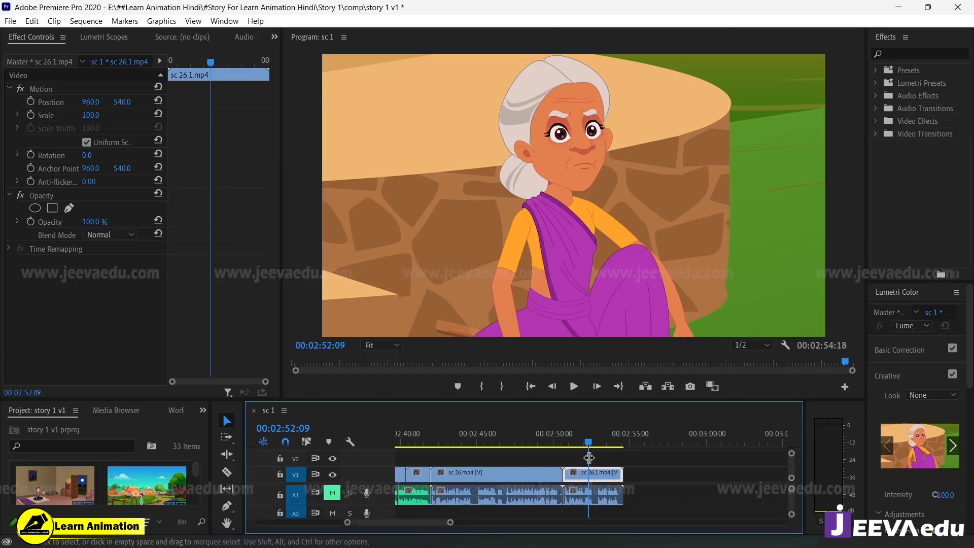
Step: Play the sequence with sound from sc 22.mp4 at 00:02:40:27 to 00:02:53:29, and mute audio track A1 again
{"action": "left_click_drag", "start_coordinate": [588, 443], "coordinate": [416, 453]}
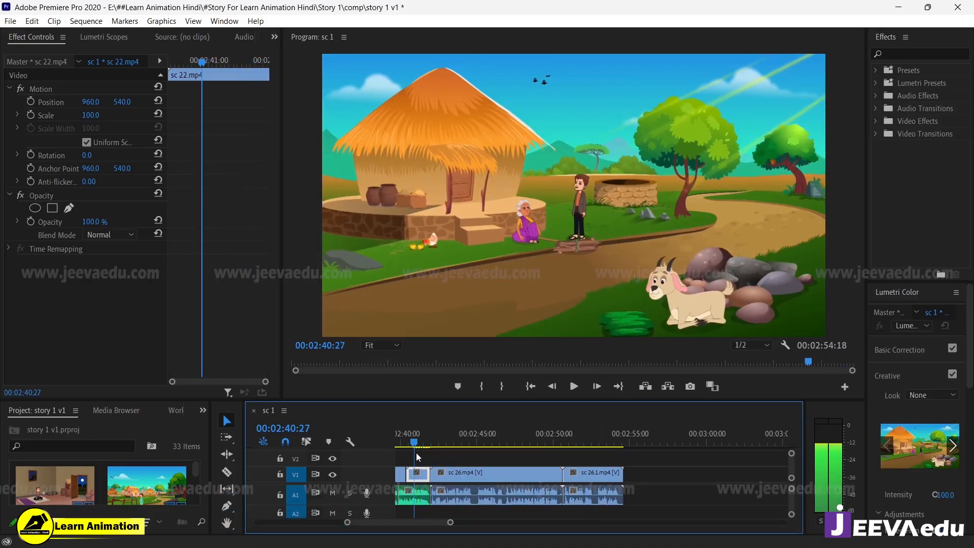
{"action": "key", "text": "space"}
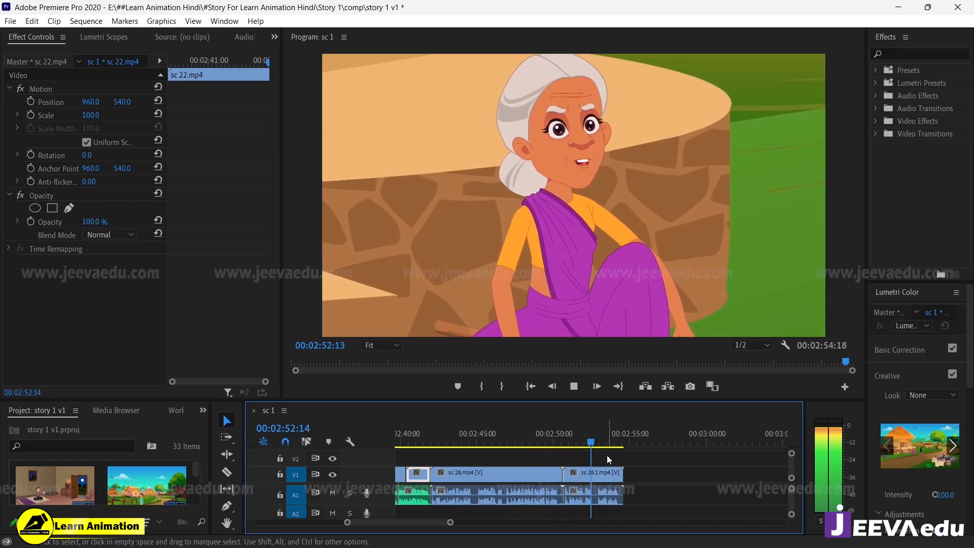
{"action": "key", "text": "space"}
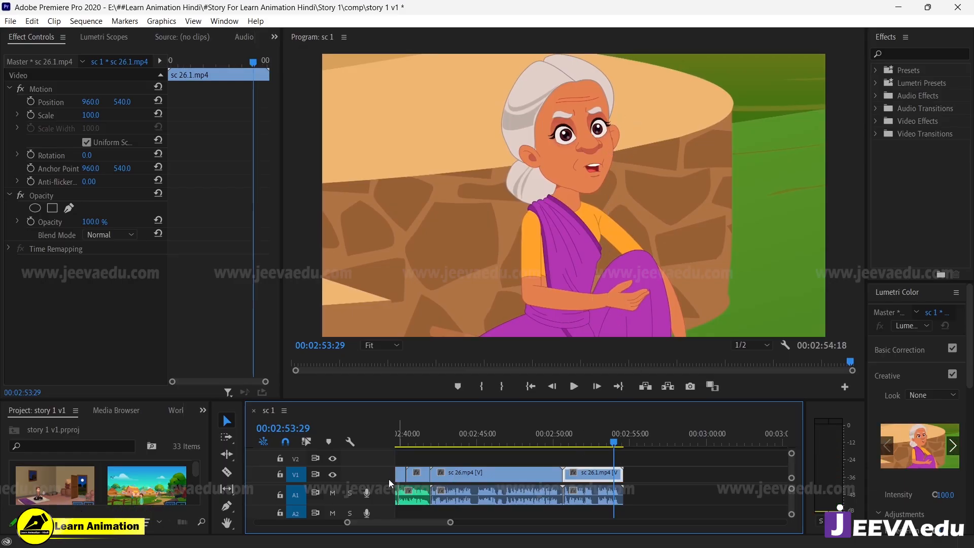
{"action": "left_click", "coordinate": [333, 492]}
{"action": "left_click", "coordinate": [420, 441]}
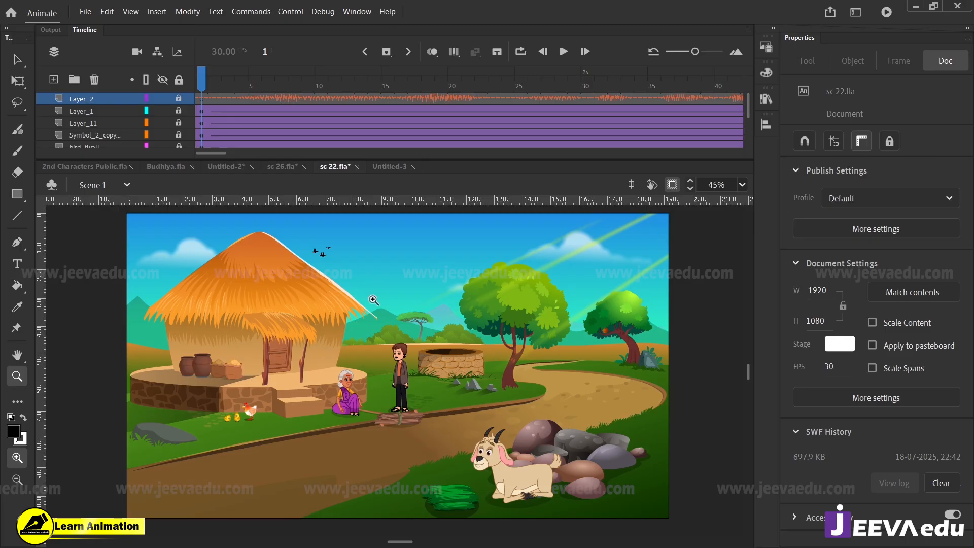
Step: Switch to Animate and look over the old woman's character poses in Budhiya.fla
{"action": "left_click", "coordinate": [166, 167]}
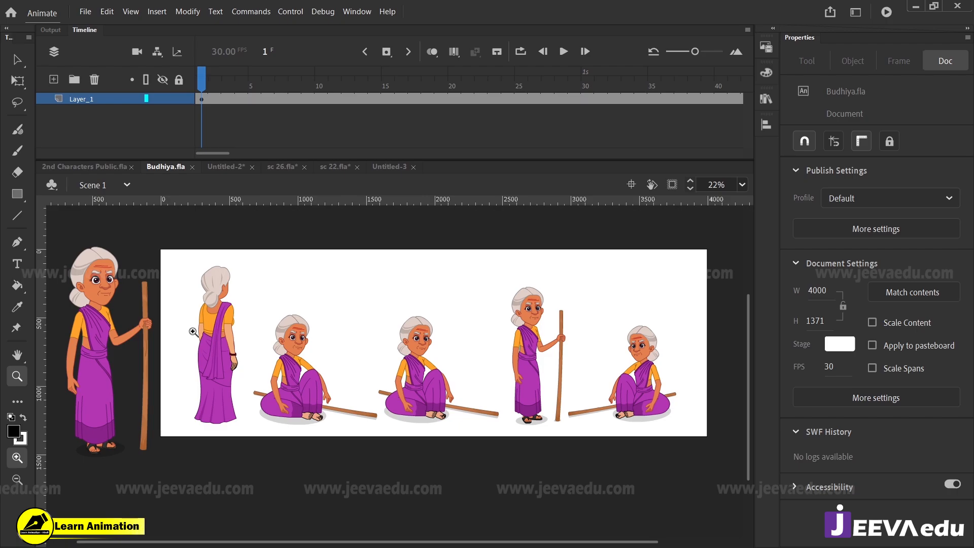
{"action": "left_click", "coordinate": [193, 332]}
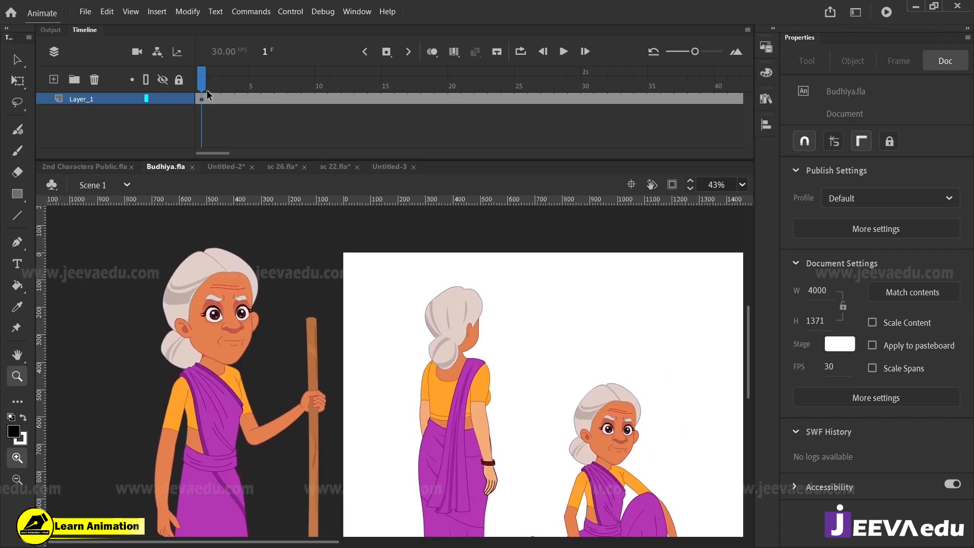
{"action": "left_click_drag", "start_coordinate": [208, 95], "coordinate": [199, 133]}
{"action": "left_click", "coordinate": [352, 386], "text": "alt"}
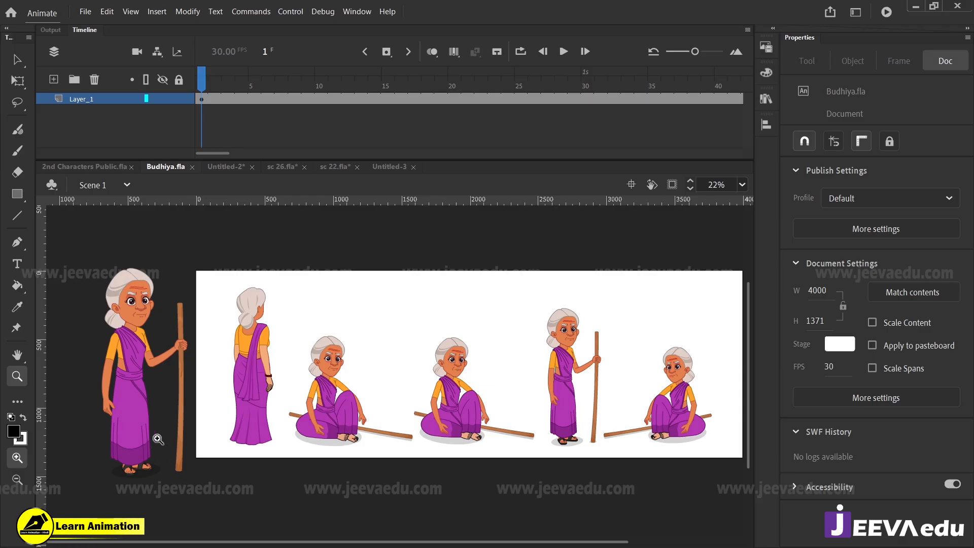
{"action": "left_click_drag", "start_coordinate": [215, 89], "coordinate": [231, 147]}
{"action": "left_click", "coordinate": [145, 442]}
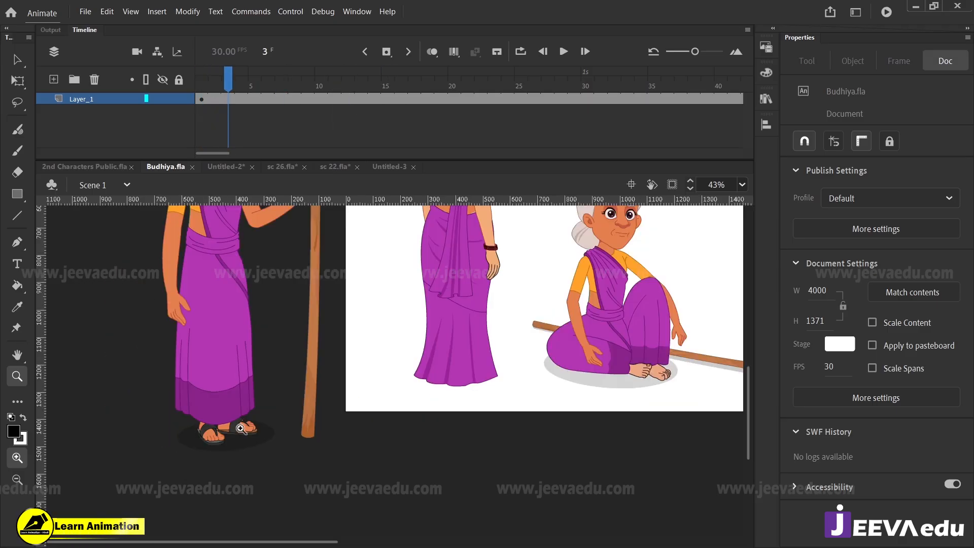
Step: Examine the standing old woman with the stick in Budhiya.fla from feet to head up close
{"action": "left_click", "coordinate": [241, 404]}
{"action": "left_click_drag", "start_coordinate": [242, 85], "coordinate": [202, 126]}
{"action": "left_click_drag", "start_coordinate": [492, 339], "coordinate": [452, 534]}
{"action": "left_click_drag", "start_coordinate": [468, 209], "coordinate": [452, 456]}
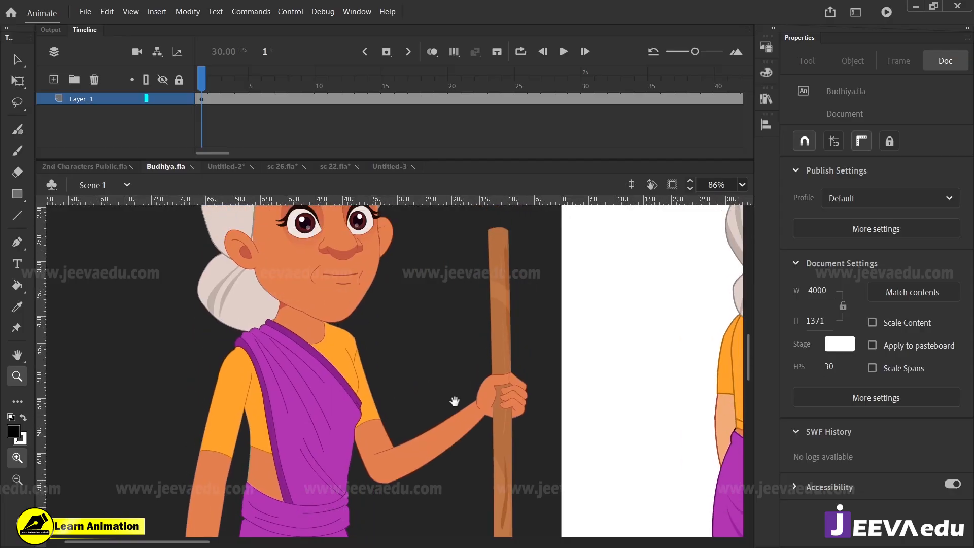
{"action": "left_click_drag", "start_coordinate": [463, 368], "coordinate": [455, 430]}
{"action": "left_click", "coordinate": [406, 375], "text": "alt"}
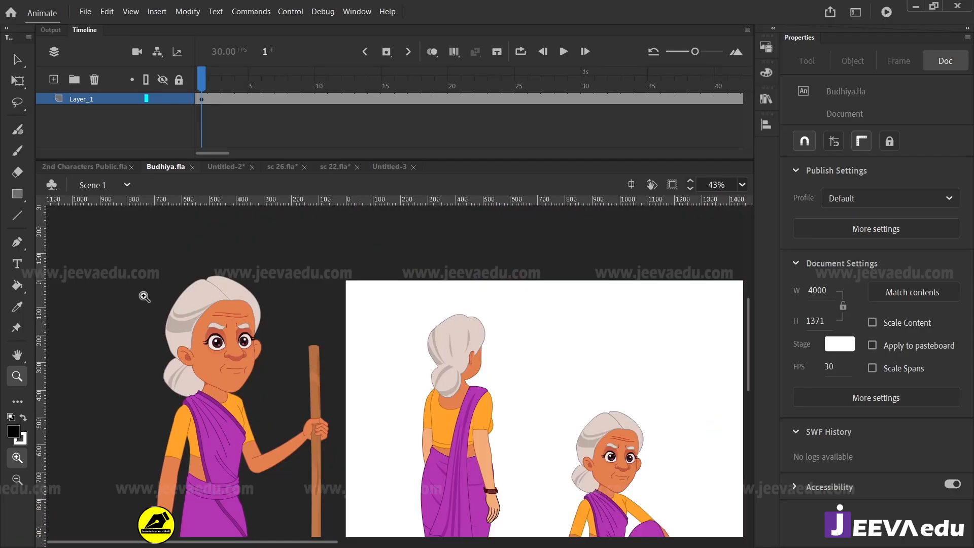
{"action": "left_click_drag", "start_coordinate": [347, 473], "coordinate": [378, 485]}
{"action": "mouse_move", "coordinate": [437, 461]}
{"action": "left_mouse_down"}
{"action": "mouse_move", "coordinate": [435, 485]}
{"action": "mouse_move", "coordinate": [448, 473]}
{"action": "left_mouse_up"}
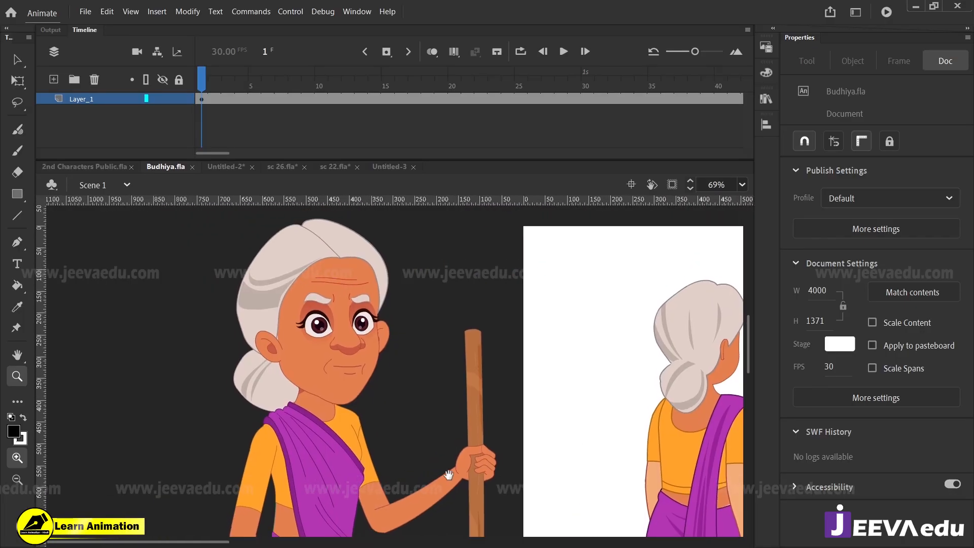
{"action": "left_click_drag", "start_coordinate": [242, 98], "coordinate": [184, 147]}
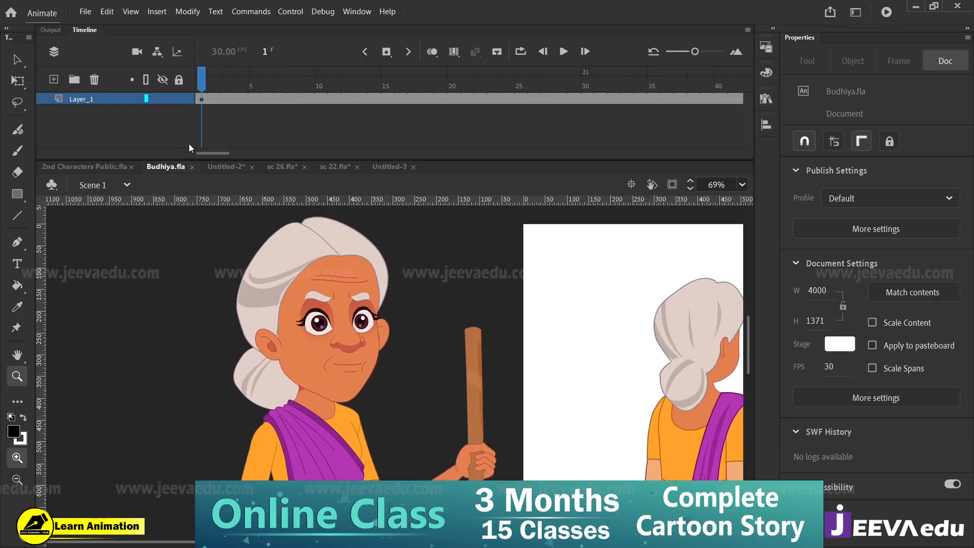
Step: Inspect the seated old woman up close in sc 22.fla and open the sc 26.fla scene
{"action": "left_click", "coordinate": [336, 166]}
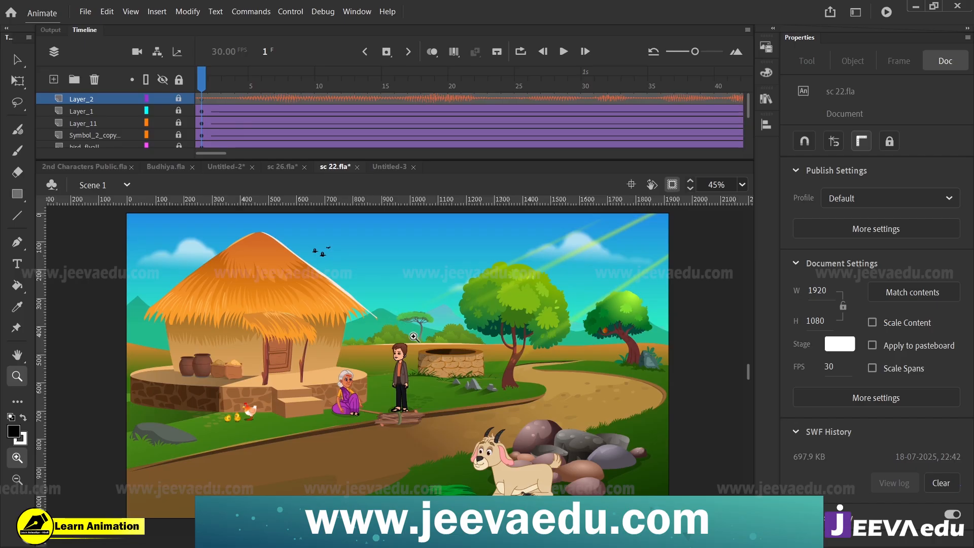
{"action": "left_click_drag", "start_coordinate": [315, 354], "coordinate": [383, 417]}
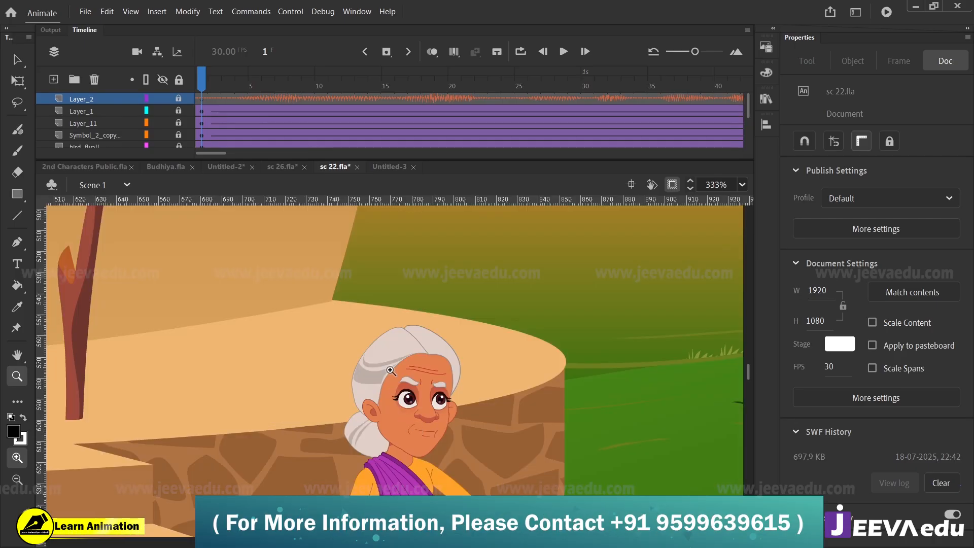
{"action": "left_click", "coordinate": [283, 167]}
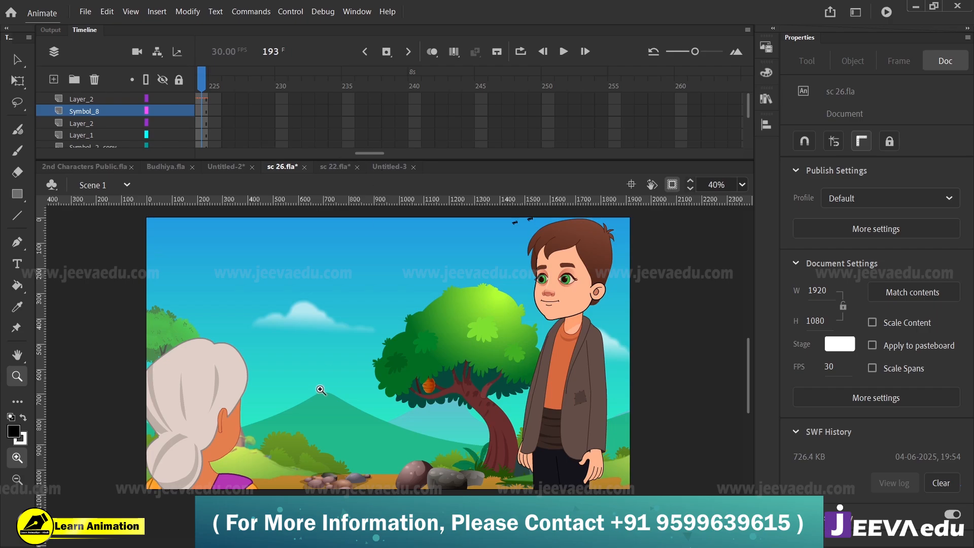
Step: Check the old woman's close-up at frame 93 of sc 26.fla, and return to the full view of the sc 22.fla scene
{"action": "left_click_drag", "start_coordinate": [368, 154], "coordinate": [270, 155]}
{"action": "left_click", "coordinate": [308, 111]}
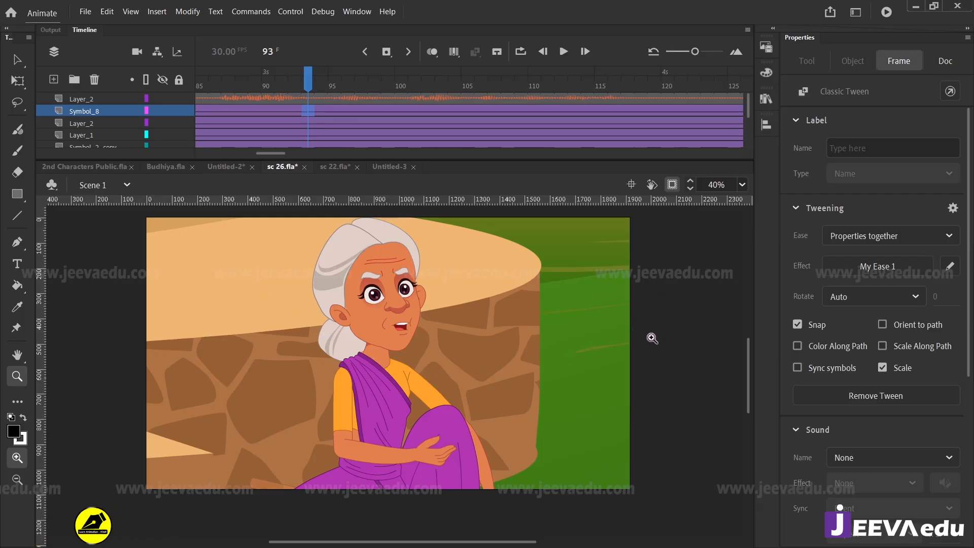
{"action": "left_click", "coordinate": [328, 167]}
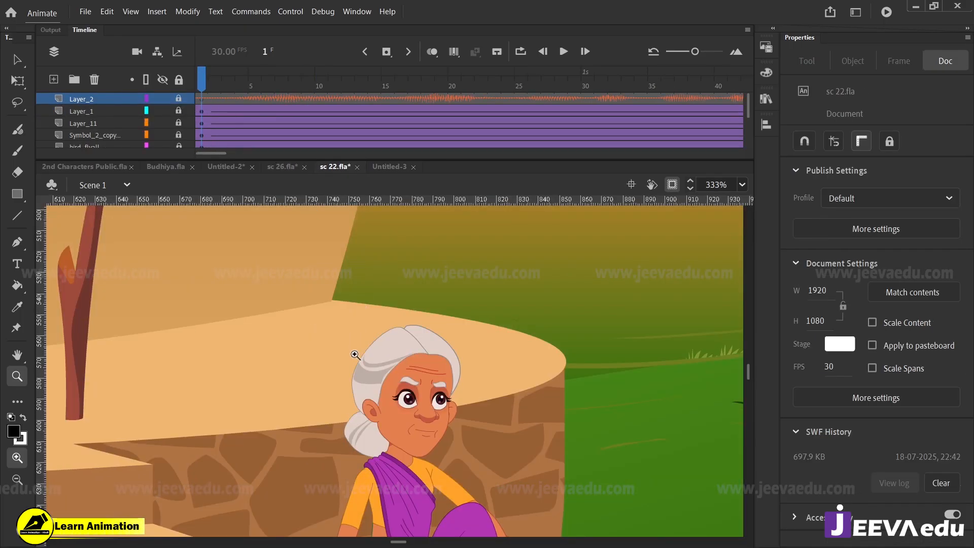
{"action": "left_click", "coordinate": [408, 391], "text": "alt"}
{"action": "left_click", "coordinate": [404, 392], "text": "alt"}
{"action": "left_click", "coordinate": [394, 396], "text": "alt"}
{"action": "left_click", "coordinate": [399, 394], "text": "alt"}
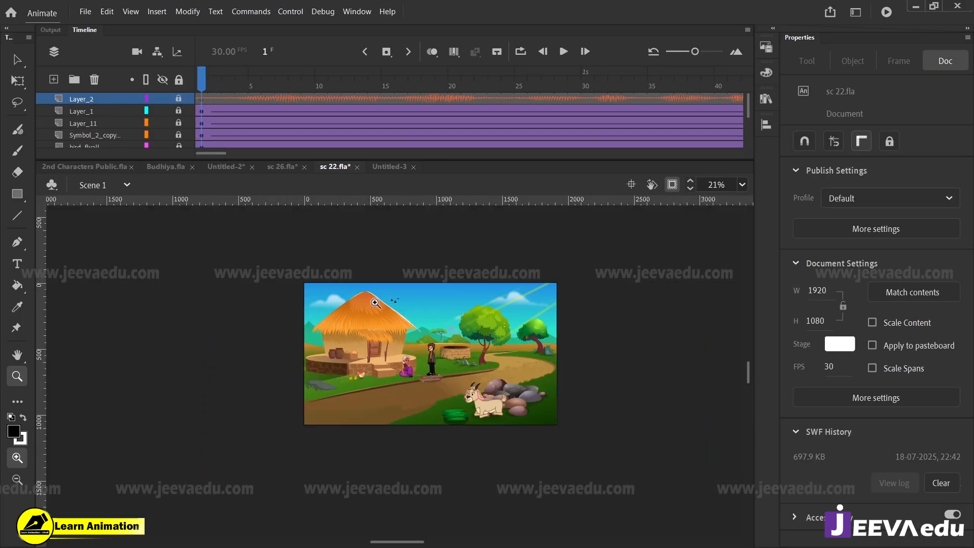
Step: Unlock all layers in sc 22.fla, show the artwork beyond the stage edges, and select the village background
{"action": "left_click", "coordinate": [179, 80]}
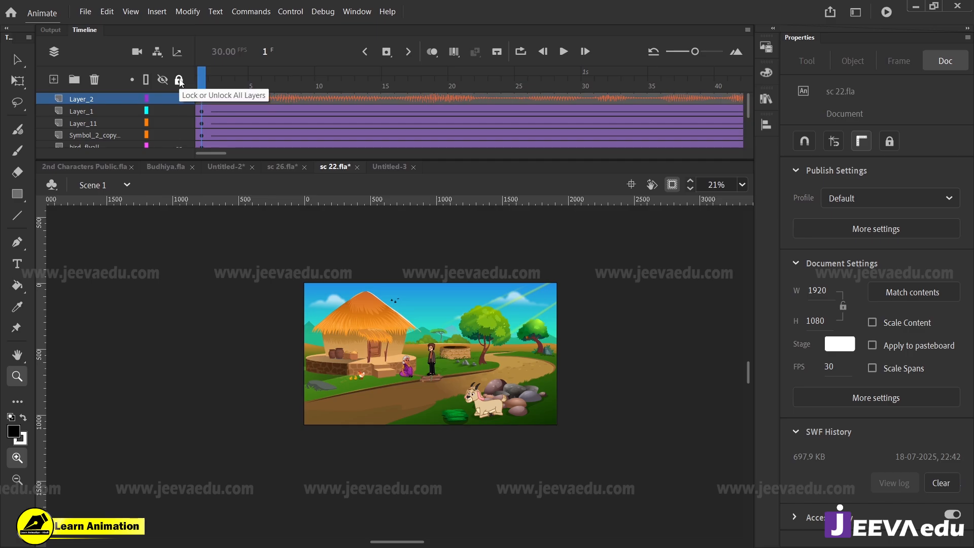
{"action": "left_click_drag", "start_coordinate": [535, 449], "coordinate": [567, 444]}
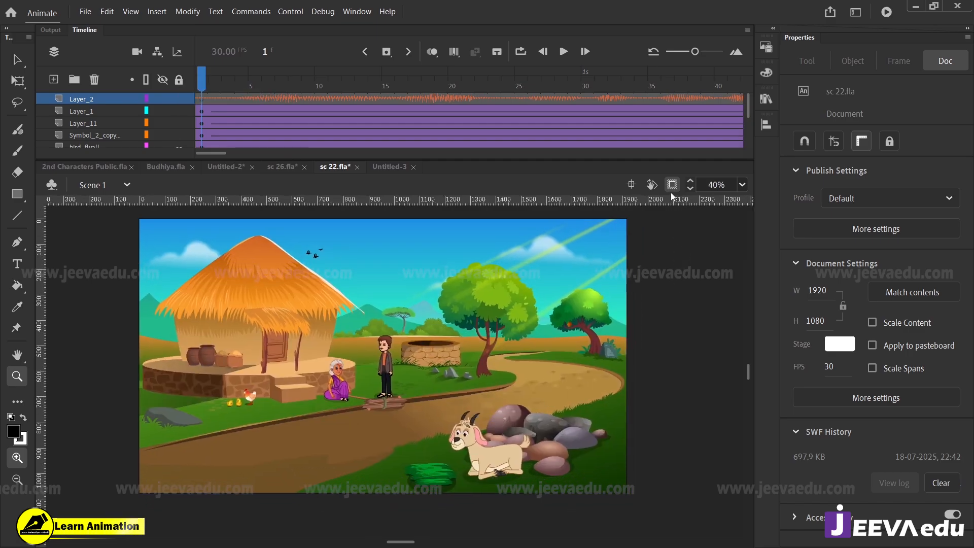
{"action": "left_click", "coordinate": [672, 185]}
{"action": "key", "text": "v"}
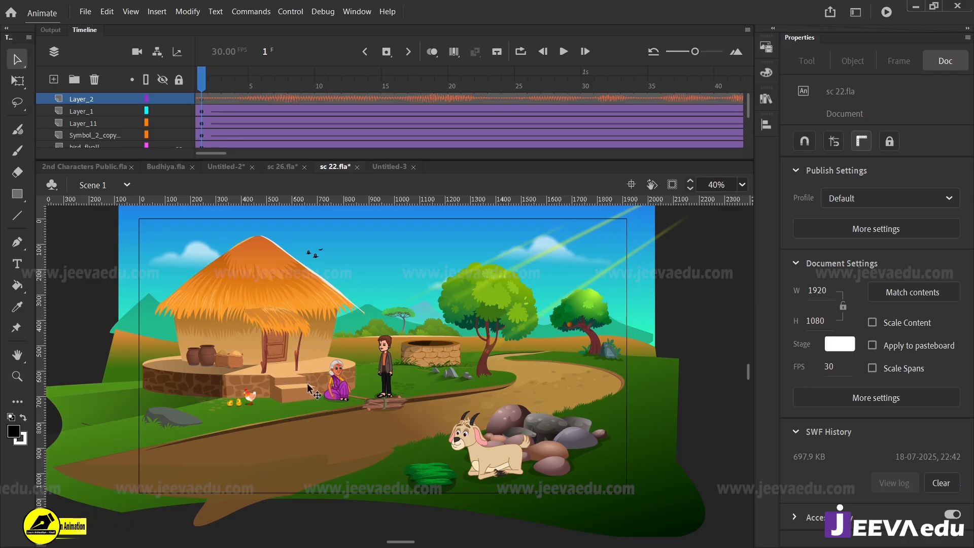
{"action": "left_click", "coordinate": [296, 351]}
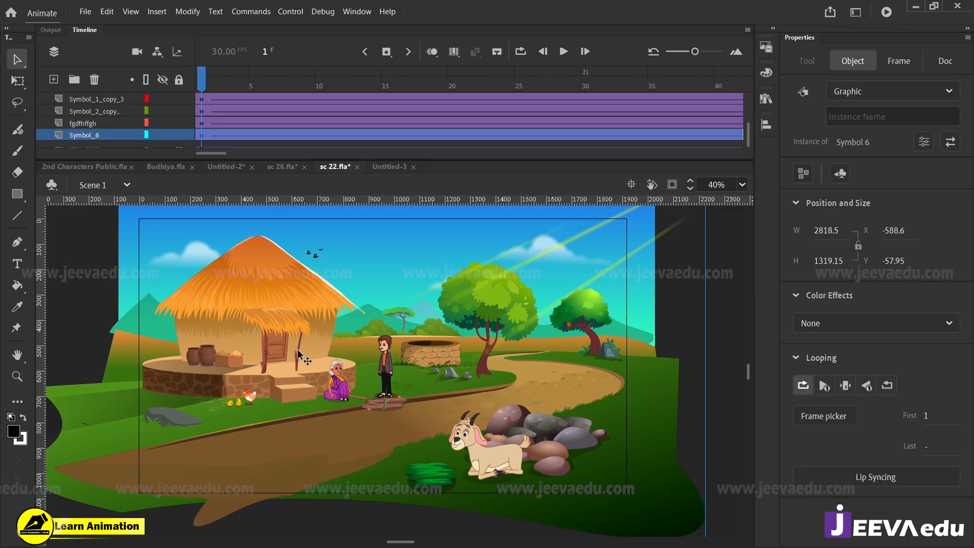
Step: Copy the village background from sc 22.fla and paste it into the empty Untitled-3 document
{"action": "left_click", "coordinate": [283, 167]}
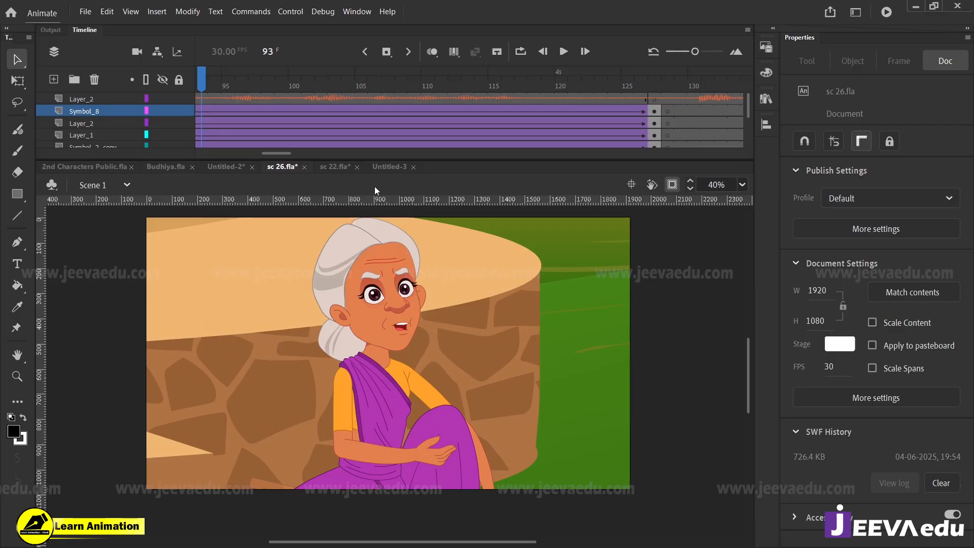
{"action": "left_click", "coordinate": [386, 168]}
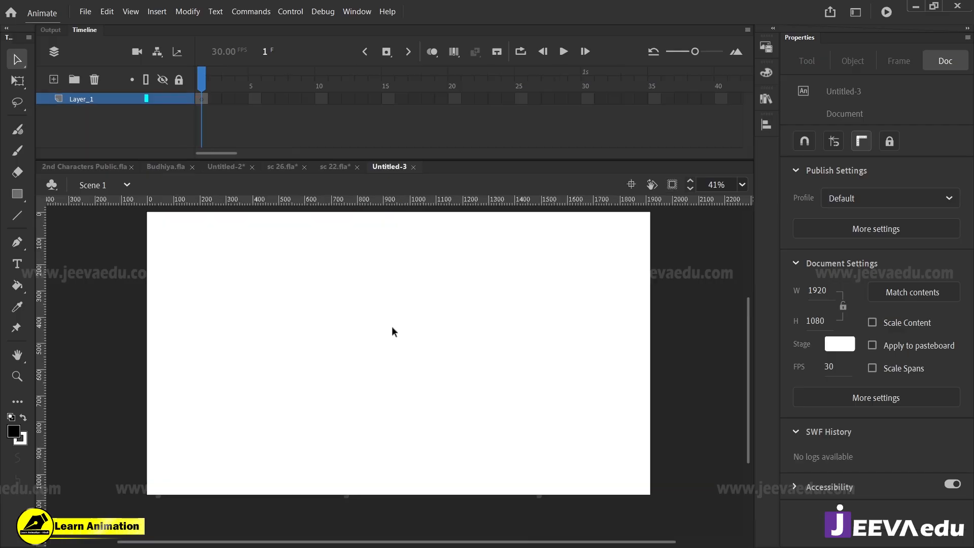
{"action": "left_click", "coordinate": [333, 166]}
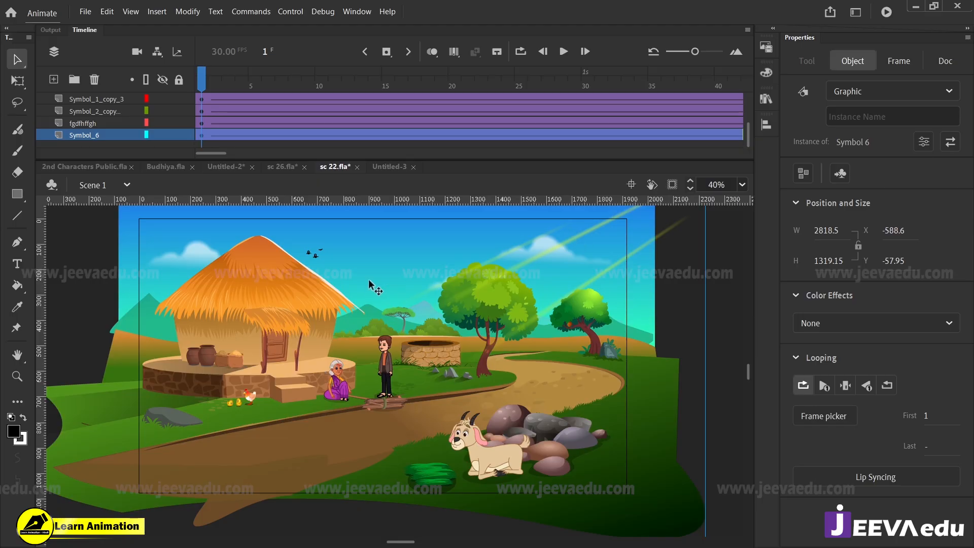
{"action": "mouse_move", "coordinate": [279, 362]}
{"action": "left_mouse_down"}
{"action": "mouse_move", "coordinate": [289, 341]}
{"action": "mouse_move", "coordinate": [274, 355]}
{"action": "left_mouse_up"}
{"action": "key", "text": "ctrl+z"}
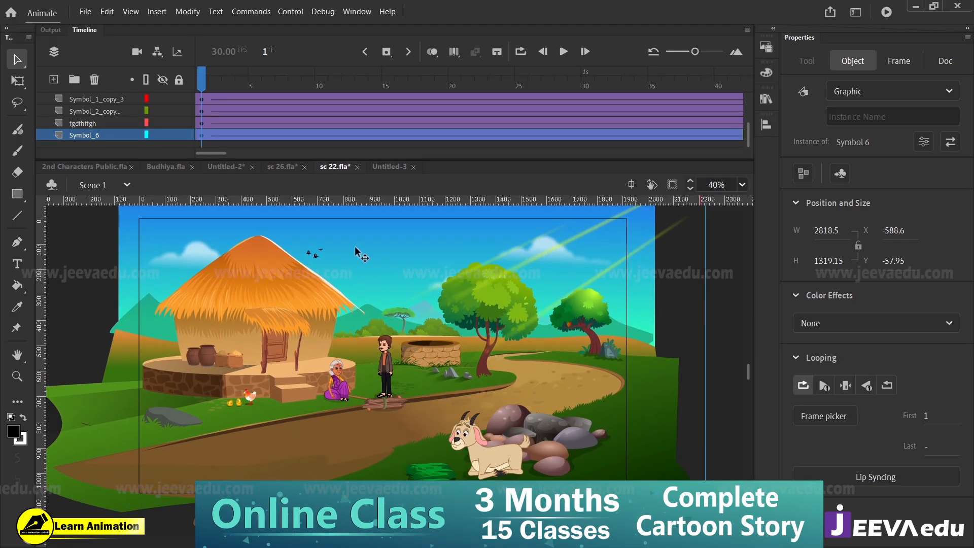
{"action": "left_click", "coordinate": [385, 166]}
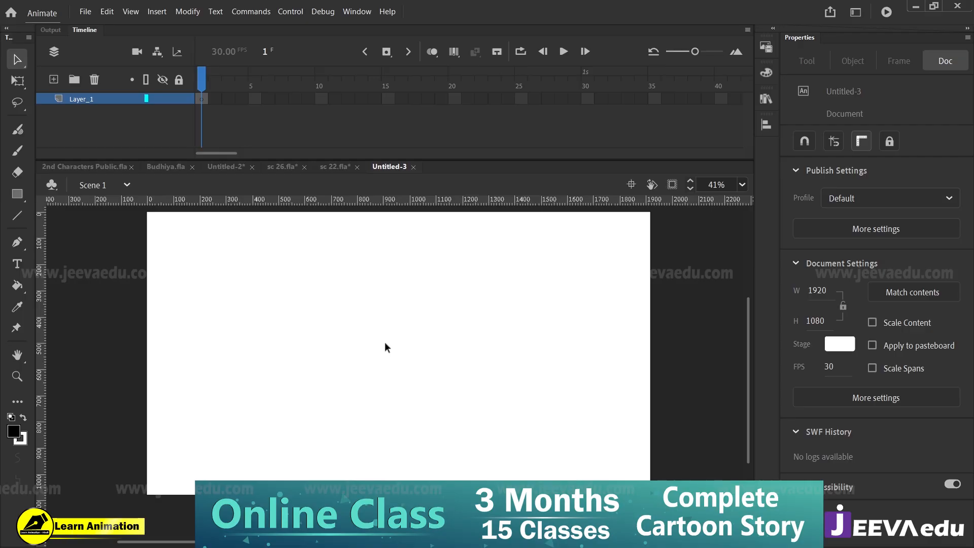
{"action": "key", "text": "ctrl+v"}
Step: Shift the pasted background over the stage and enlarge it to about 3628 × 1698 px so it covers the whole stage
{"action": "key", "text": "z"}
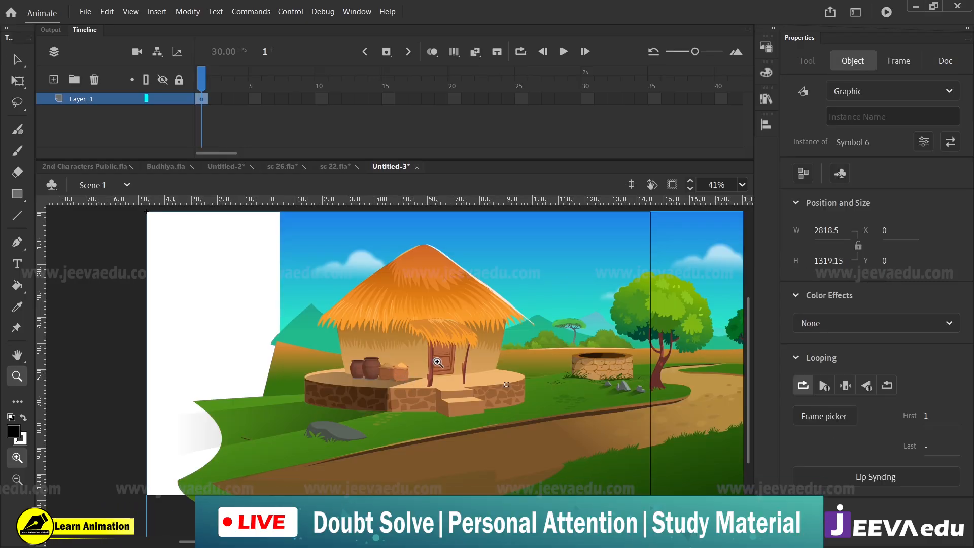
{"action": "left_click", "coordinate": [437, 362], "text": "alt"}
{"action": "key", "text": "v"}
{"action": "left_click_drag", "start_coordinate": [413, 412], "coordinate": [365, 411]}
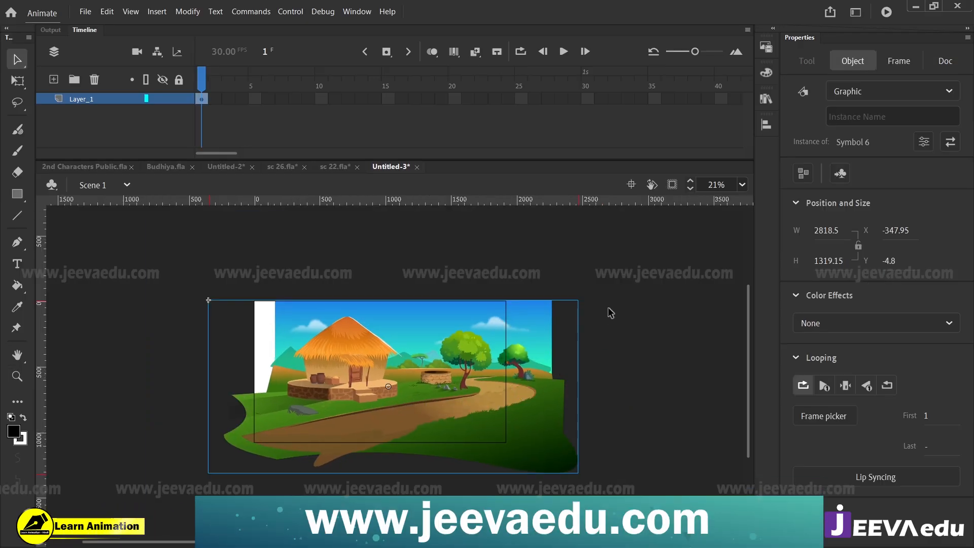
{"action": "key", "text": "q"}
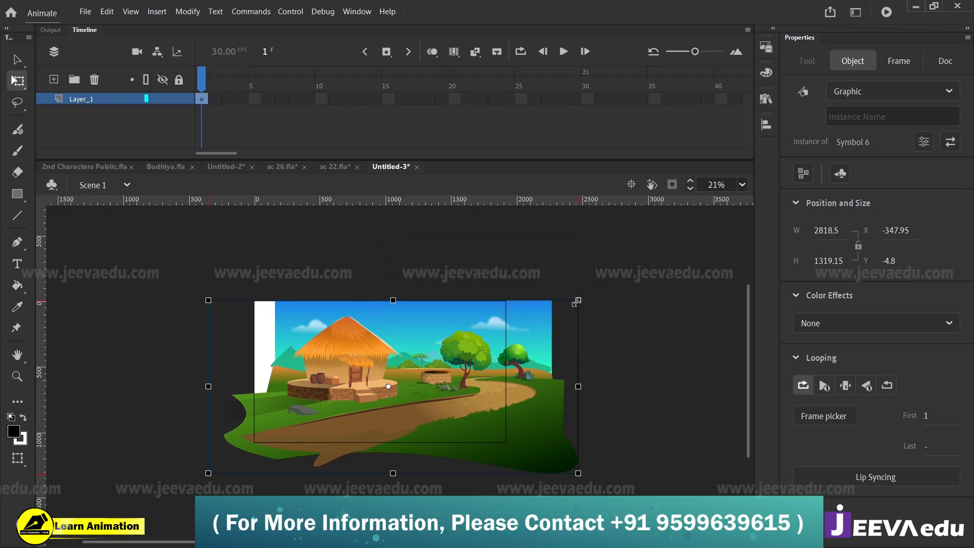
{"action": "left_click_drag", "start_coordinate": [576, 302], "coordinate": [632, 275]}
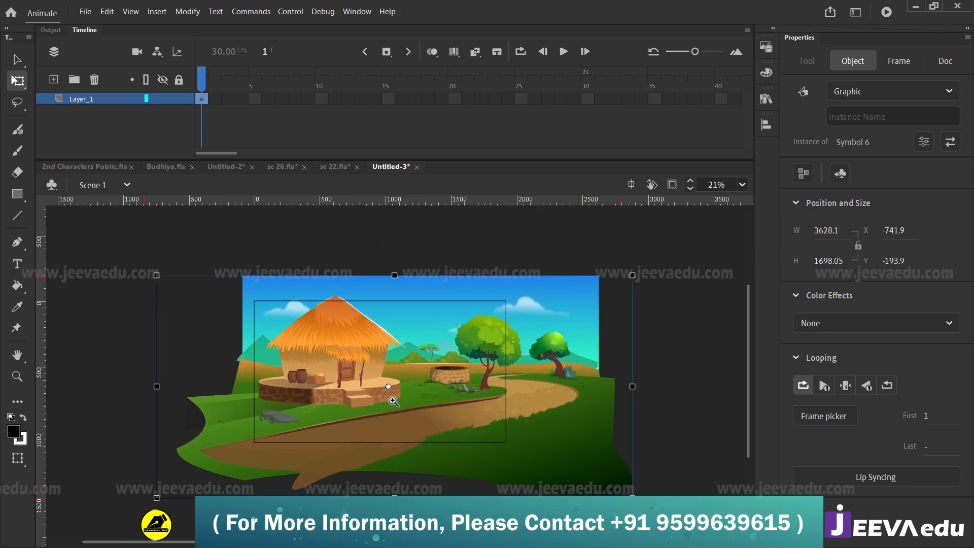
Step: Enlarge the background to about 6076 × 2844 px and nudge it so the hut's porch lies within the stage
{"action": "key", "text": "z"}
{"action": "left_click", "coordinate": [392, 400]}
{"action": "left_click", "coordinate": [387, 372]}
{"action": "left_click_drag", "start_coordinate": [388, 374], "coordinate": [393, 343]}
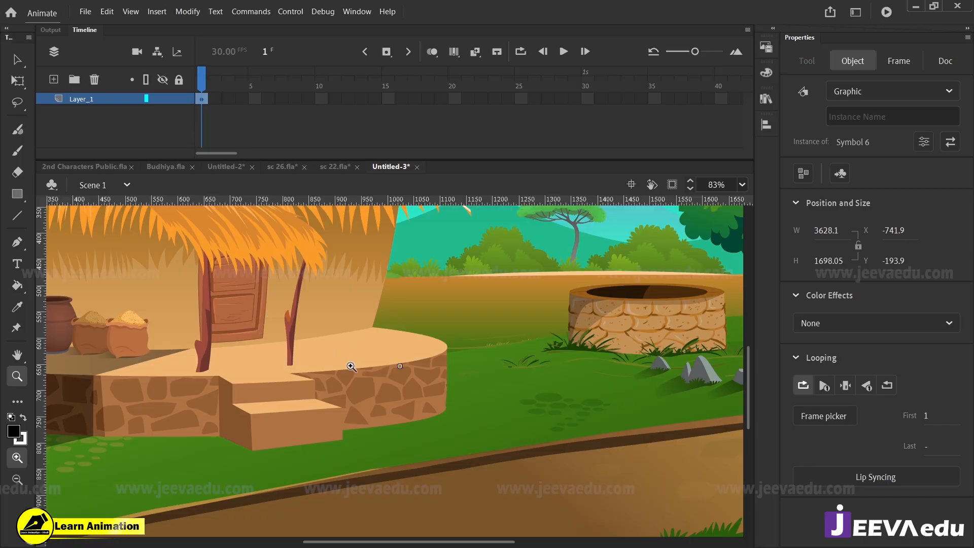
{"action": "left_click", "coordinate": [365, 345], "text": "alt"}
{"action": "left_click", "coordinate": [365, 344], "text": "alt"}
{"action": "key", "text": "q"}
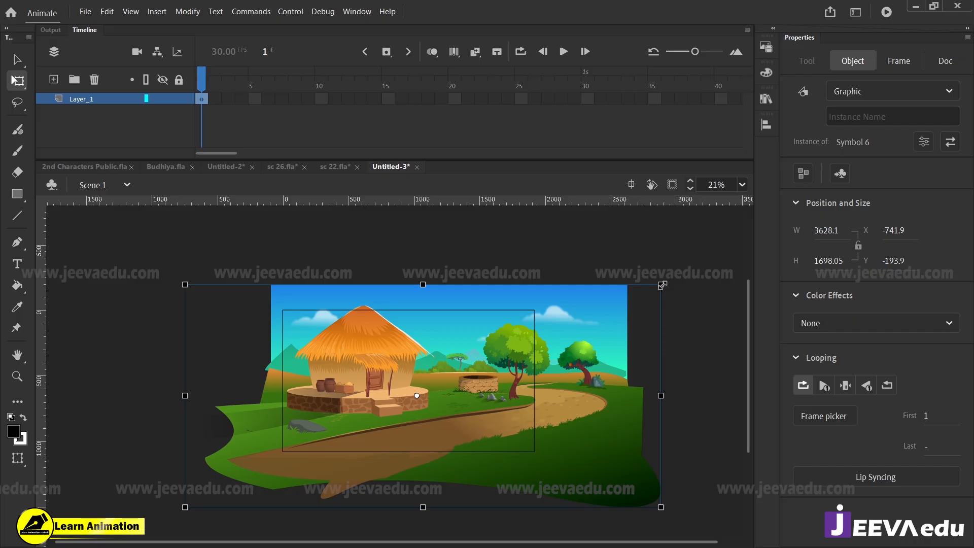
{"action": "left_click_drag", "start_coordinate": [663, 285], "coordinate": [827, 210]}
{"action": "left_click_drag", "start_coordinate": [412, 372], "coordinate": [428, 383]}
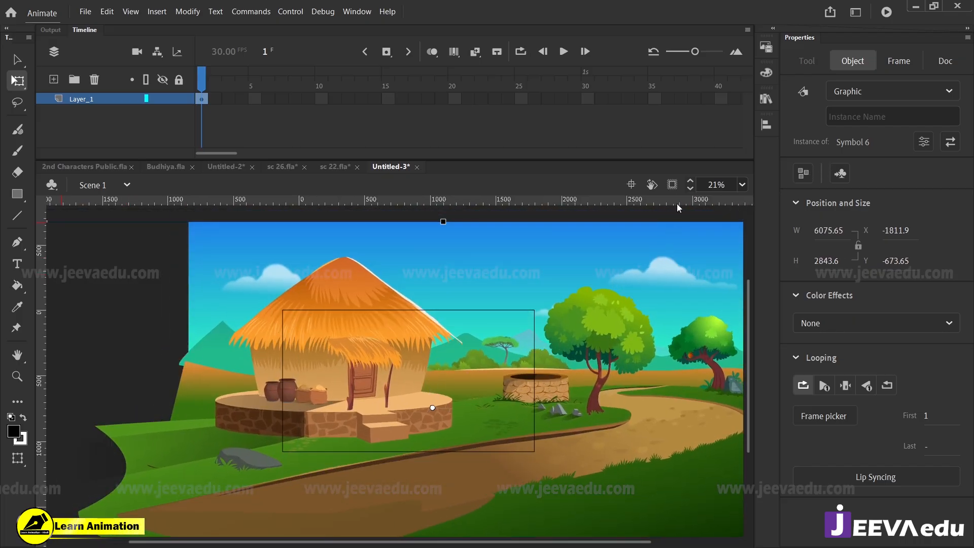
Step: Hide the artwork outside the stage, scale the background by 150%, and shift it to frame the hut's door and porch
{"action": "left_click", "coordinate": [672, 187]}
{"action": "key", "text": "z"}
{"action": "left_click", "coordinate": [407, 376]}
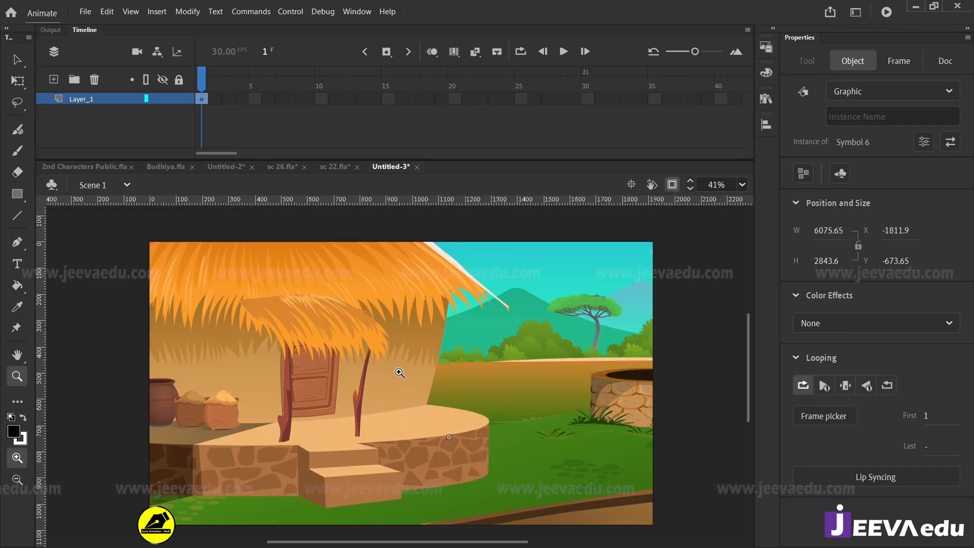
{"action": "left_click_drag", "start_coordinate": [440, 390], "coordinate": [440, 373]}
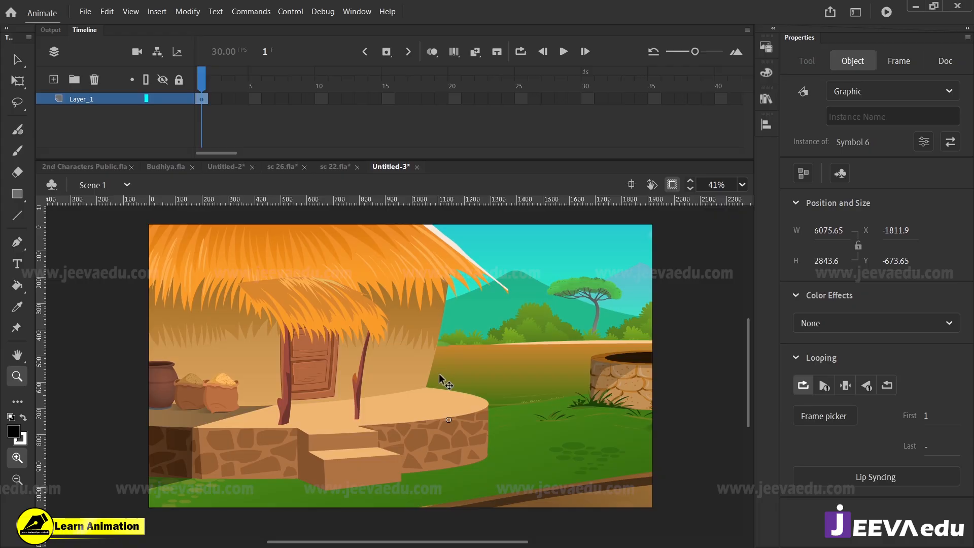
{"action": "key", "text": "ctrl+alt+s"}
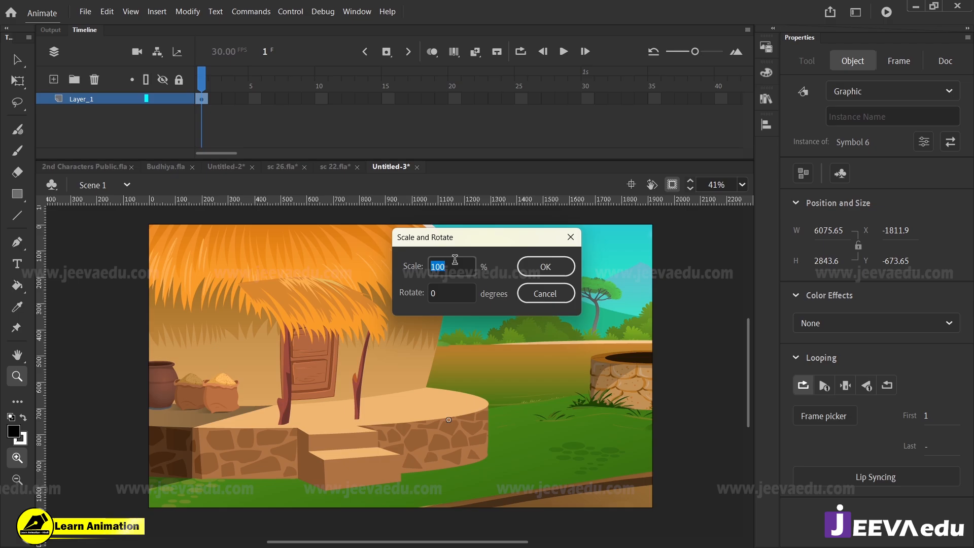
{"action": "type", "text": "150"}
{"action": "left_click", "coordinate": [545, 266]}
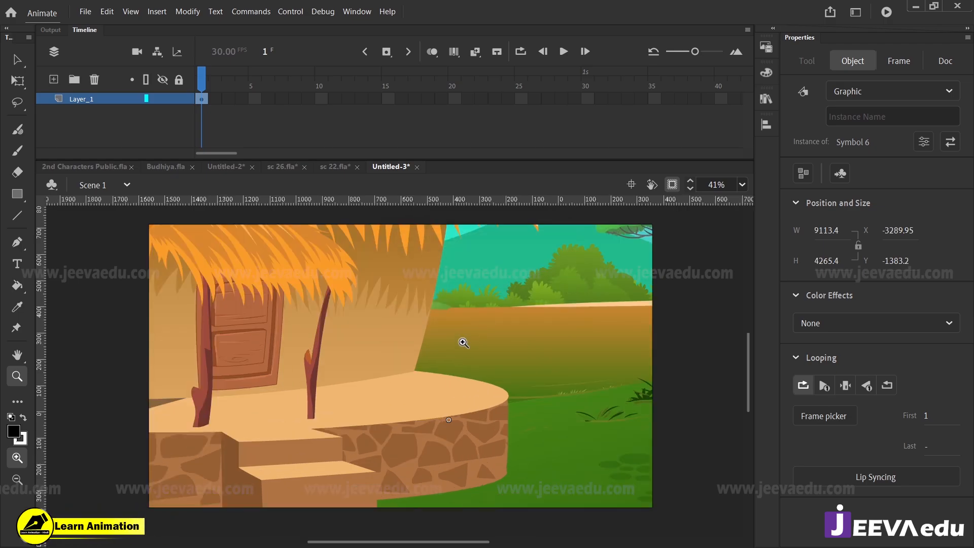
{"action": "key", "text": "v"}
{"action": "left_click_drag", "start_coordinate": [360, 330], "coordinate": [403, 355]}
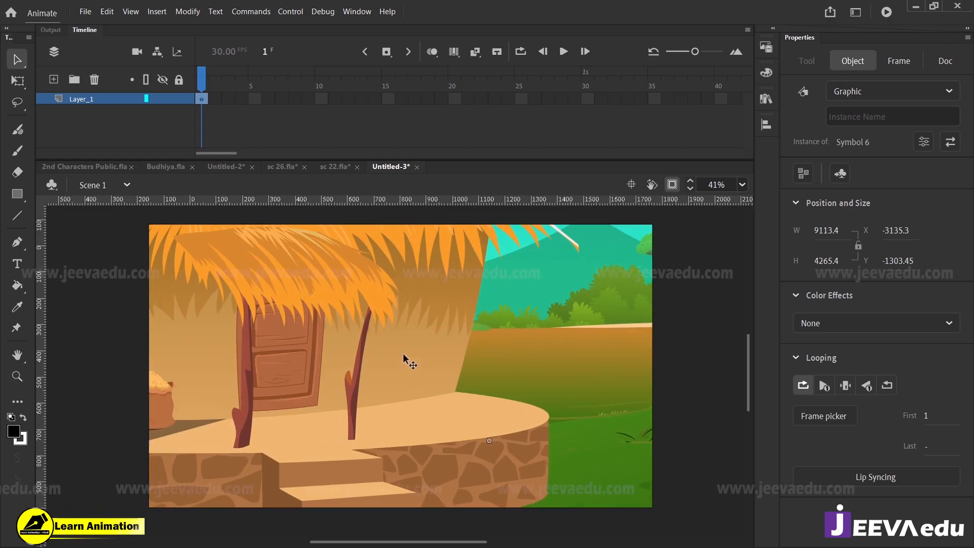
Step: Scale the background by 150% two more times and move it to frame the hut door and its posts on the stage
{"action": "key", "text": "ctrl+alt+s"}
{"action": "left_click", "coordinate": [528, 268]}
{"action": "key", "text": "ctrl+alt+s"}
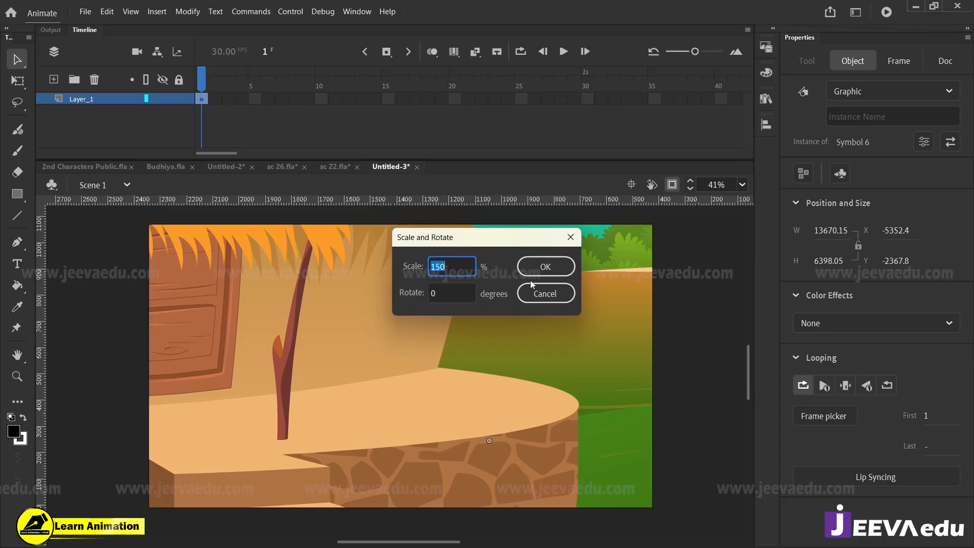
{"action": "left_click", "coordinate": [531, 271]}
{"action": "left_click_drag", "start_coordinate": [319, 366], "coordinate": [406, 378]}
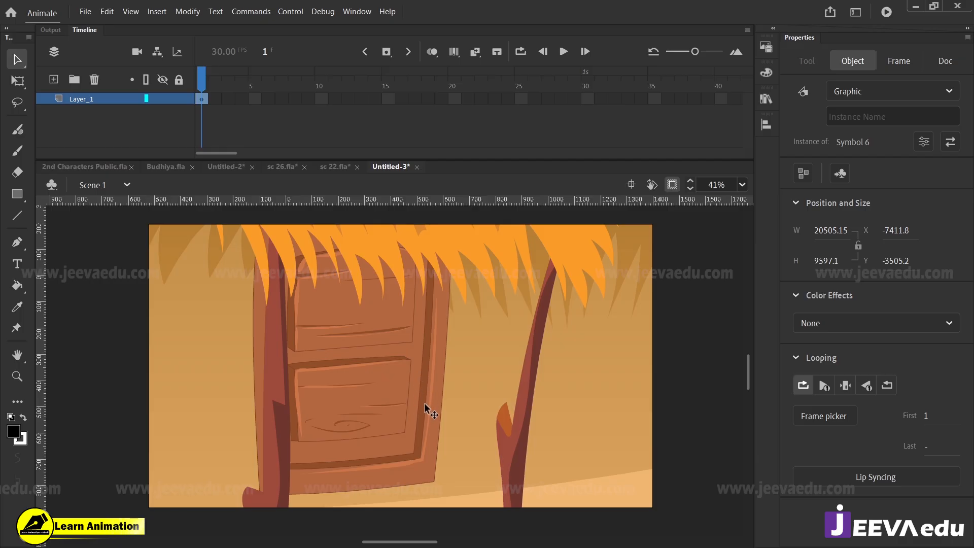
{"action": "left_click_drag", "start_coordinate": [430, 427], "coordinate": [402, 393]}
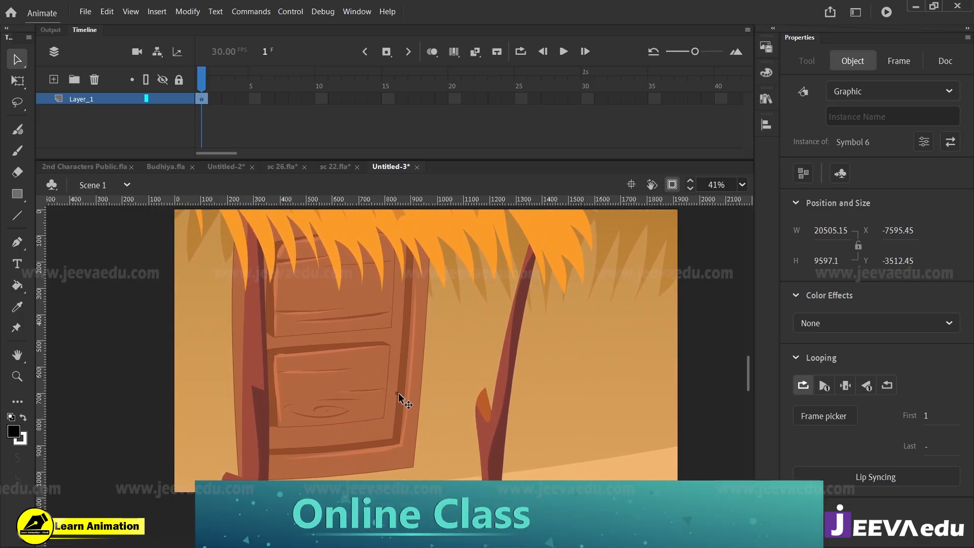
Step: Show the artwork beyond the stage, break the background apart, and delete everything except the hut
{"action": "left_click", "coordinate": [678, 185]}
{"action": "key", "text": "z"}
{"action": "left_click", "coordinate": [451, 335], "text": "alt"}
{"action": "left_click", "coordinate": [437, 374], "text": "alt"}
{"action": "left_click", "coordinate": [432, 398], "text": "alt"}
{"action": "left_click", "coordinate": [432, 402], "text": "alt"}
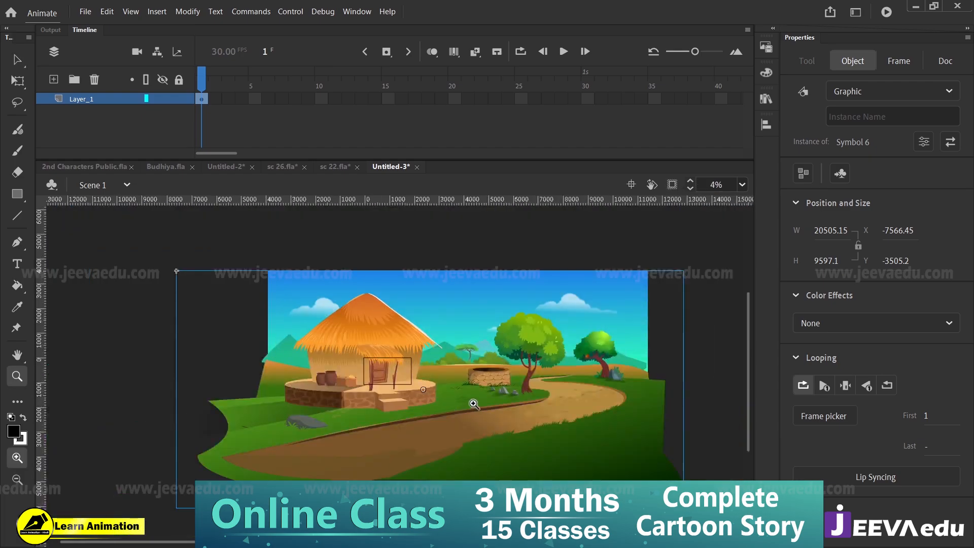
{"action": "key", "text": "ctrl+a"}
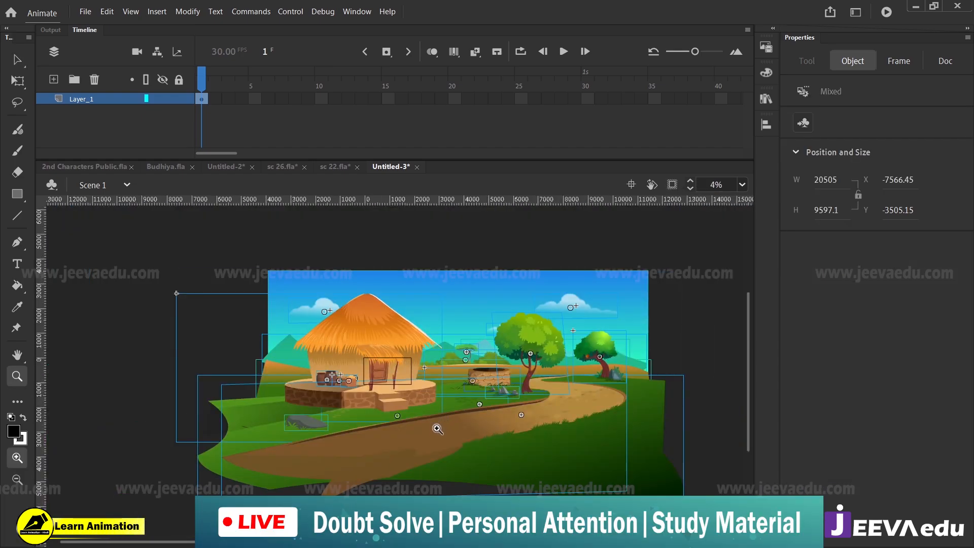
{"action": "key", "text": "v"}
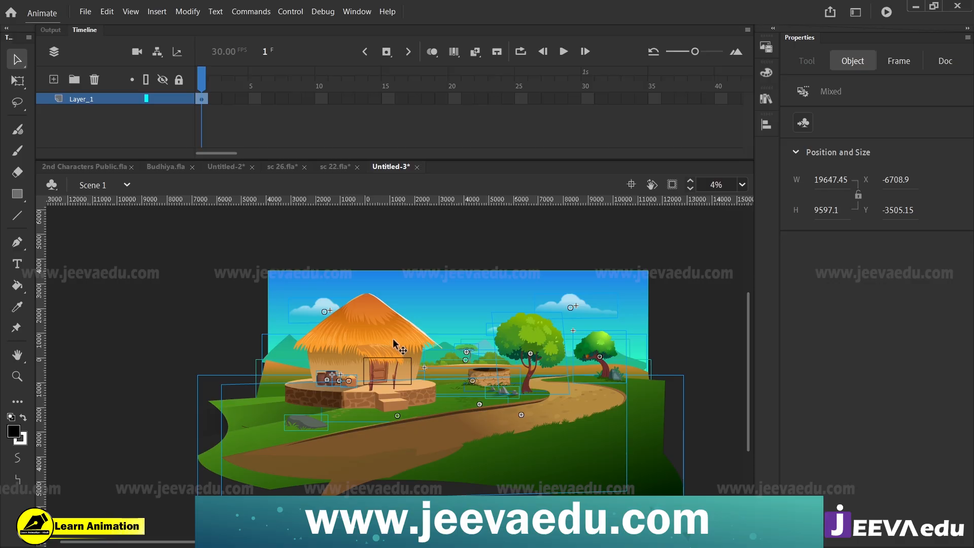
{"action": "key", "text": "Delete"}
Step: Check the isolated hut against the stage frame and break it apart into its separate parts
{"action": "left_click", "coordinate": [672, 184]}
{"action": "key", "text": "z"}
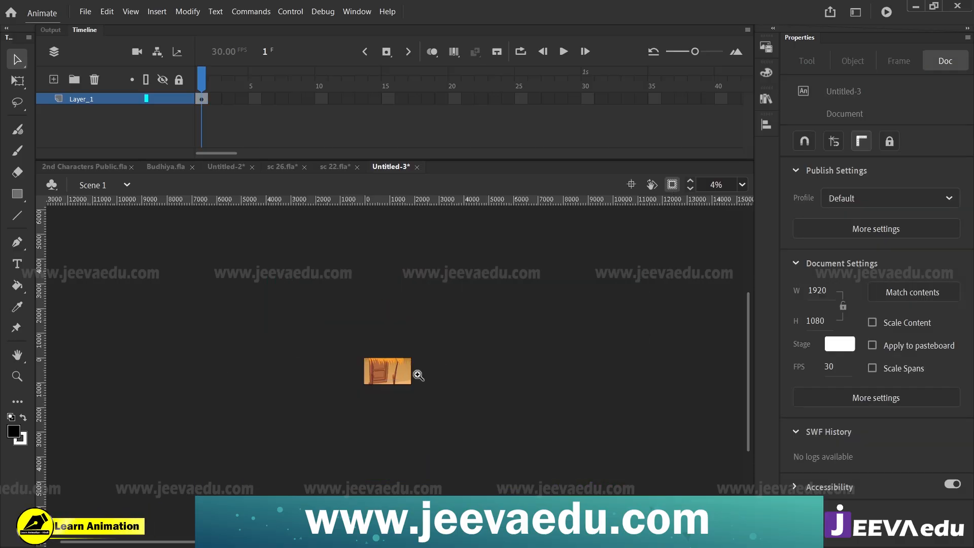
{"action": "left_click", "coordinate": [418, 375]}
{"action": "left_click", "coordinate": [381, 399]}
{"action": "left_click", "coordinate": [672, 184]}
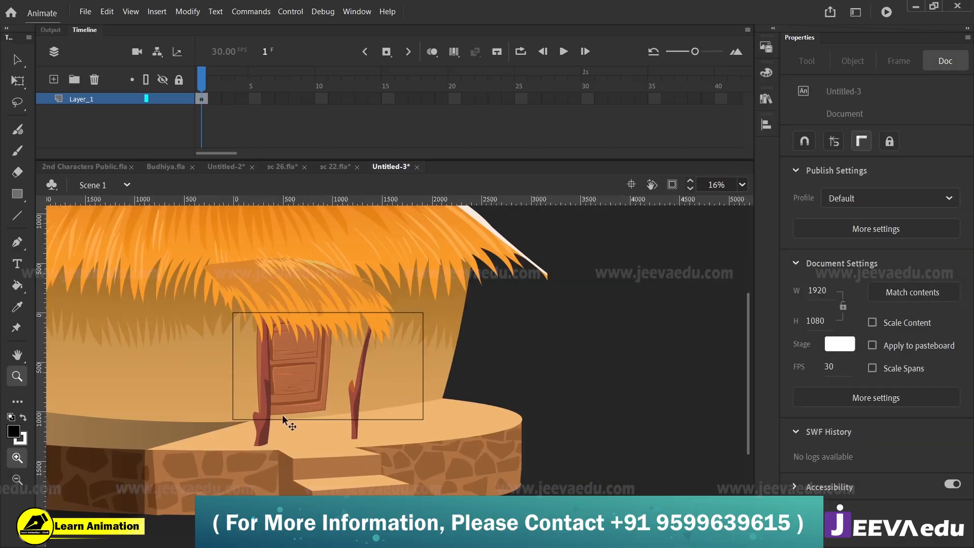
{"action": "key", "text": "v"}
{"action": "key", "text": "ctrl+b"}
{"action": "left_click", "coordinate": [532, 427]}
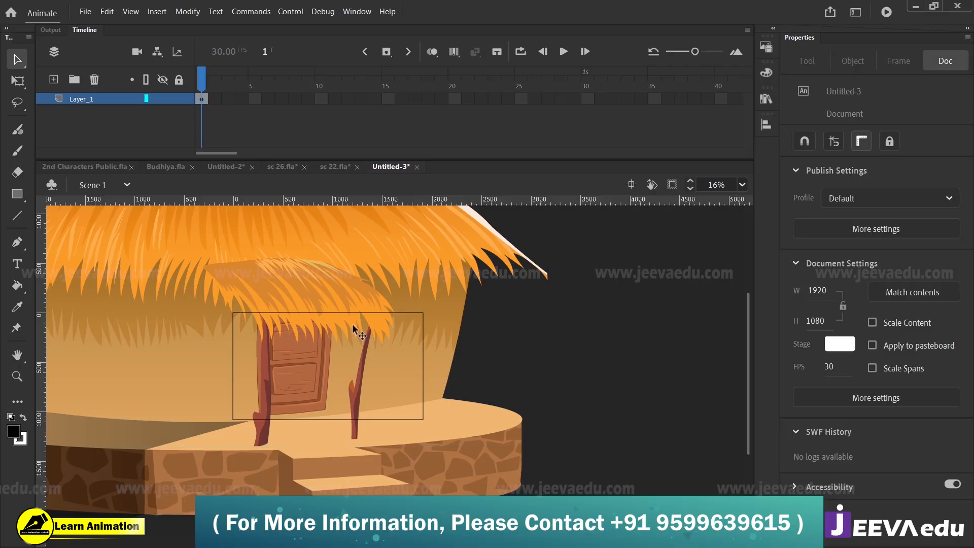
Step: Try to move the thatched door canopy with its posts sideways away from the hut door
{"action": "left_click", "coordinate": [345, 296]}
{"action": "left_click", "coordinate": [554, 331]}
{"action": "left_click", "coordinate": [346, 301]}
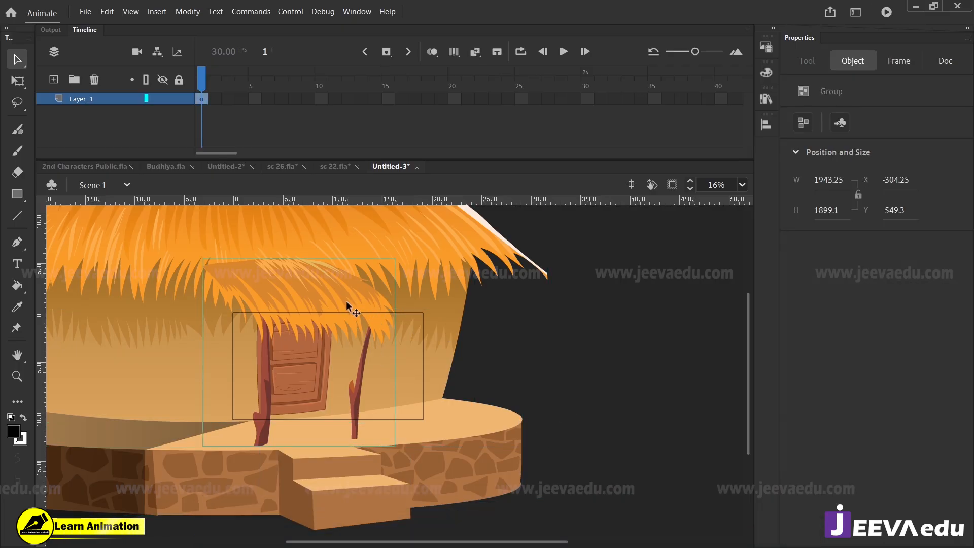
{"action": "left_click_drag", "start_coordinate": [344, 303], "coordinate": [435, 305]}
{"action": "key", "text": "ctrl+z"}
Step: Move the door canopy with its two wooden posts diagonally up to about X 54, Y -1145, off the doorway
{"action": "left_click", "coordinate": [515, 383]}
{"action": "left_click", "coordinate": [328, 298]}
{"action": "left_click_drag", "start_coordinate": [329, 298], "coordinate": [370, 275]}
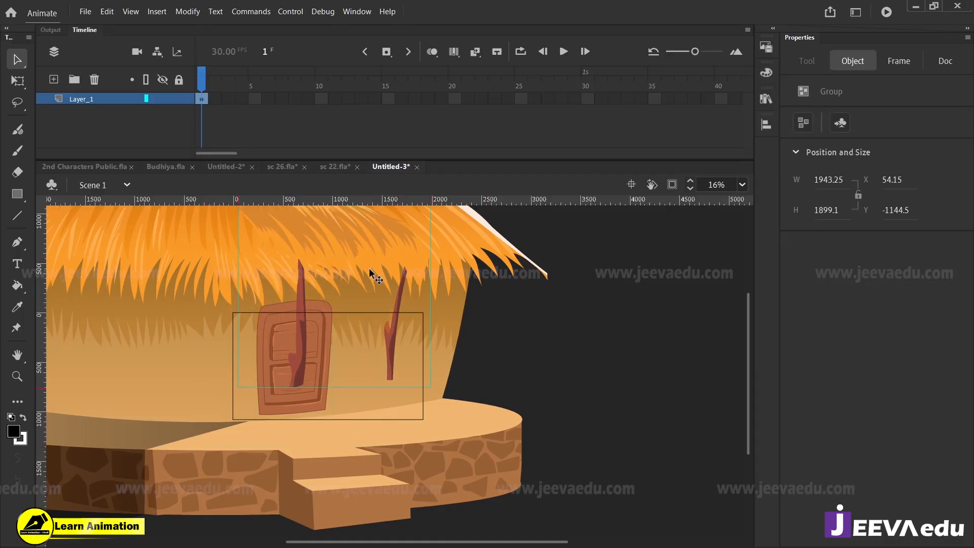
Step: Undo the last canopy move and, with the view clipped to the stage, shift the whole hut artwork down to about X -7580, Y -2491
{"action": "key", "text": "ctrl+z"}
{"action": "left_click", "coordinate": [672, 186]}
{"action": "key", "text": "z"}
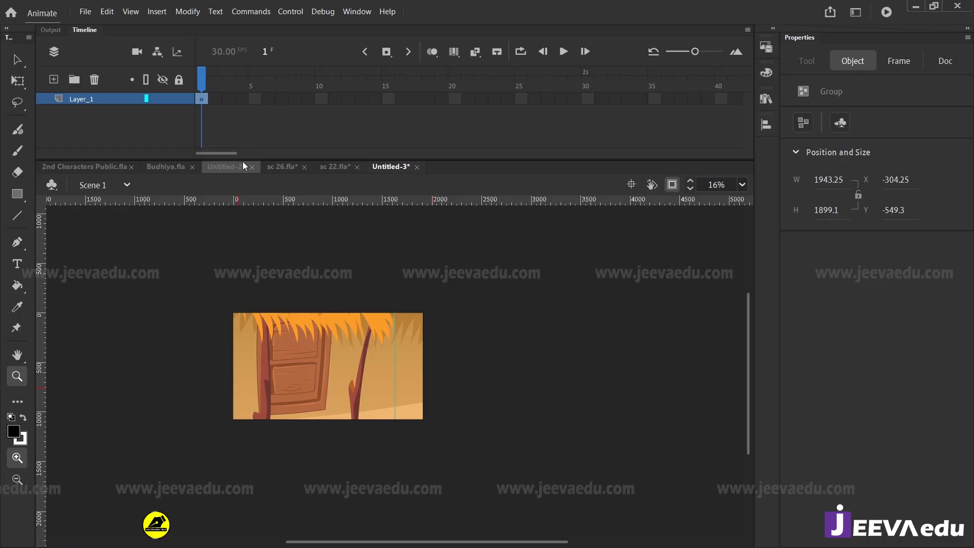
{"action": "left_click", "coordinate": [202, 99]}
{"action": "left_click_drag", "start_coordinate": [212, 304], "coordinate": [441, 446]}
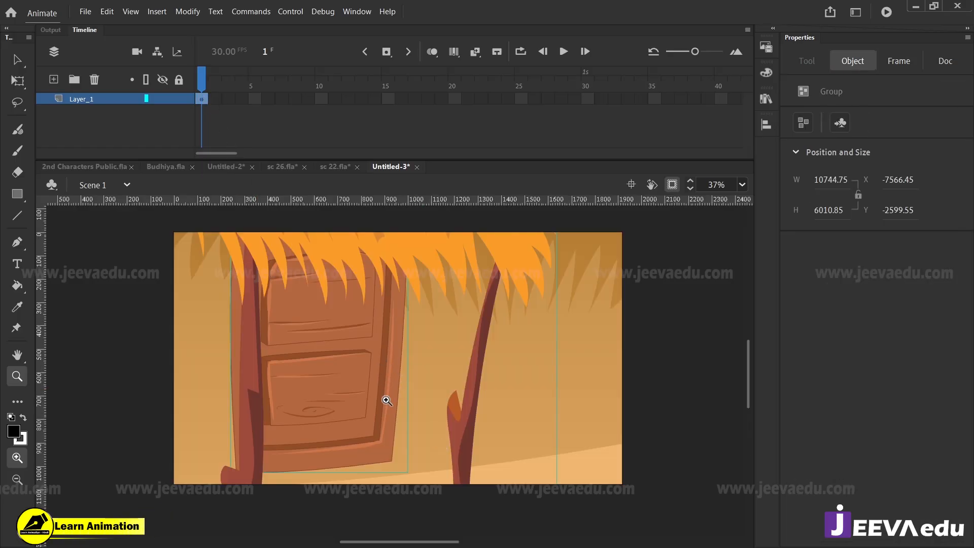
{"action": "key", "text": "v"}
{"action": "left_click_drag", "start_coordinate": [380, 374], "coordinate": [382, 397]}
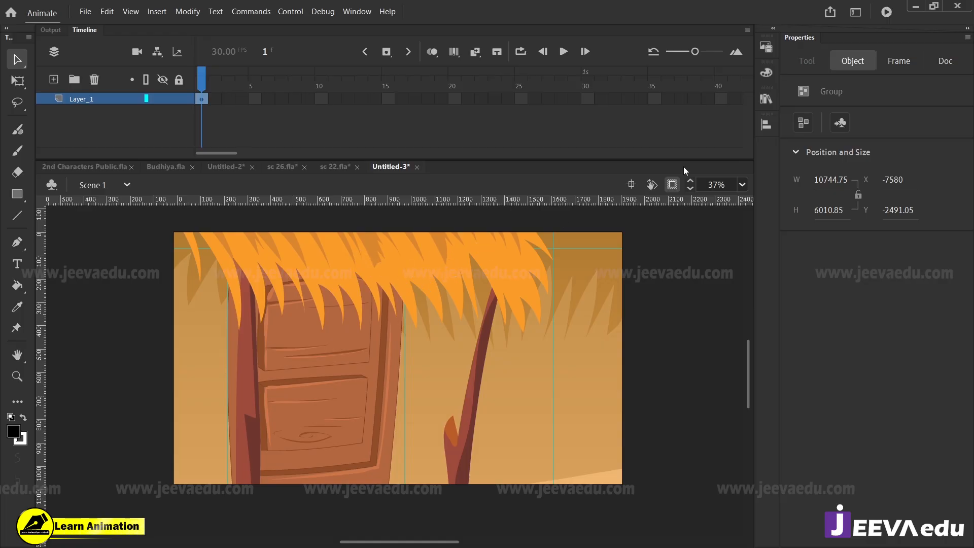
Step: Show the artwork beyond the stage and open the thatched door canopy group for editing
{"action": "left_click", "coordinate": [673, 185]}
{"action": "key", "text": "z"}
{"action": "left_click", "coordinate": [358, 397], "text": "alt"}
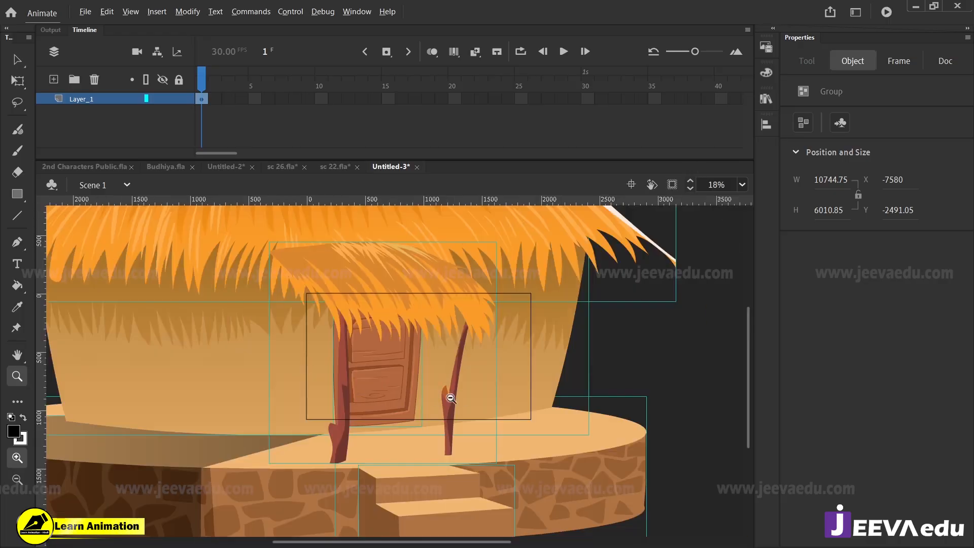
{"action": "left_click", "coordinate": [462, 398], "text": "alt"}
{"action": "key", "text": "v"}
{"action": "left_click", "coordinate": [512, 381]}
{"action": "left_click", "coordinate": [392, 330]}
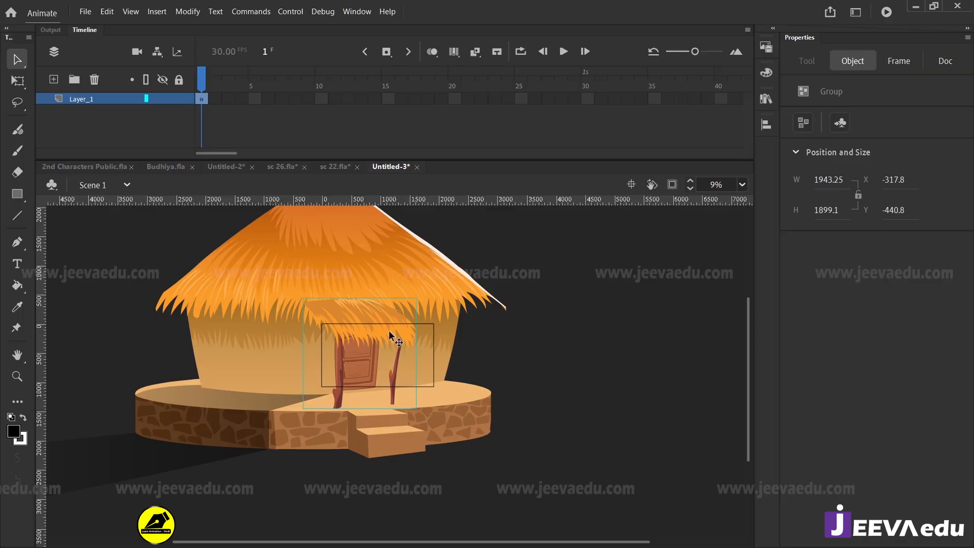
{"action": "double_click", "coordinate": [387, 332]}
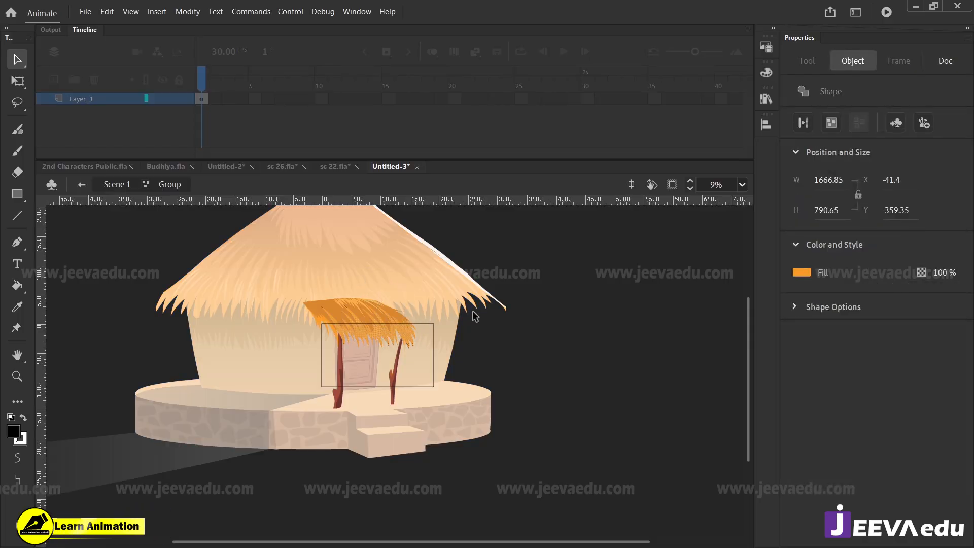
{"action": "left_click", "coordinate": [424, 349]}
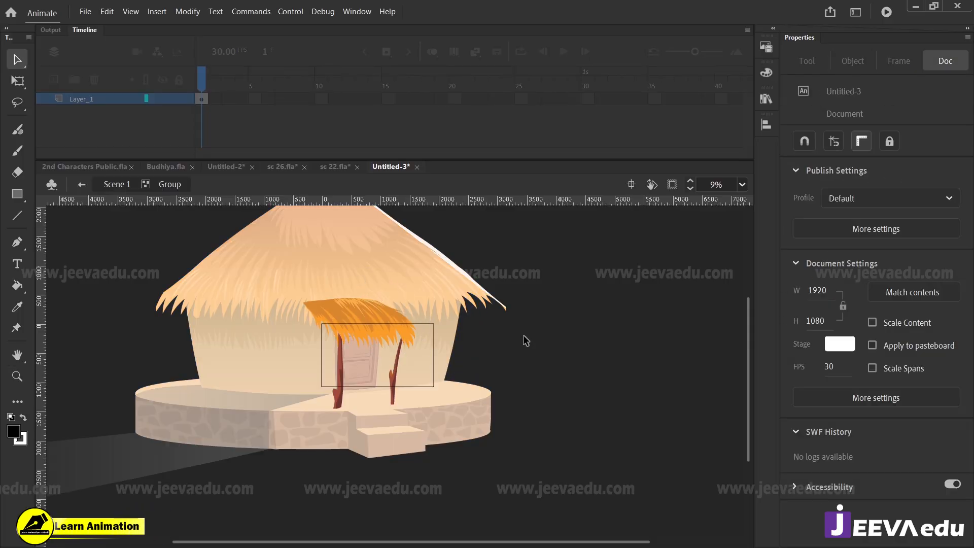
Step: Delete every thatch shape from the door canopy group, keeping only its two wooden posts
{"action": "key", "text": "z"}
{"action": "left_click", "coordinate": [393, 345]}
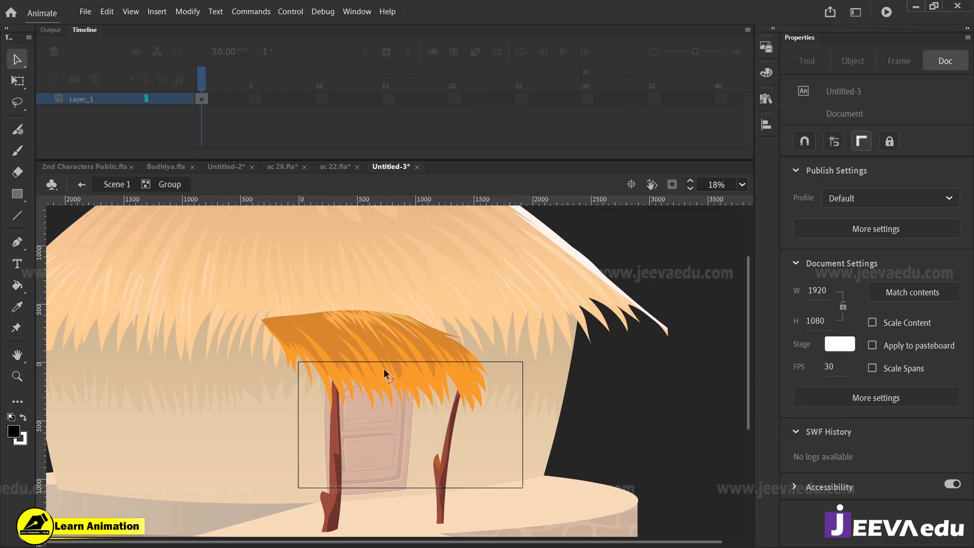
{"action": "left_click", "coordinate": [385, 389]}
{"action": "left_click", "coordinate": [380, 385]}
{"action": "key", "text": "Delete"}
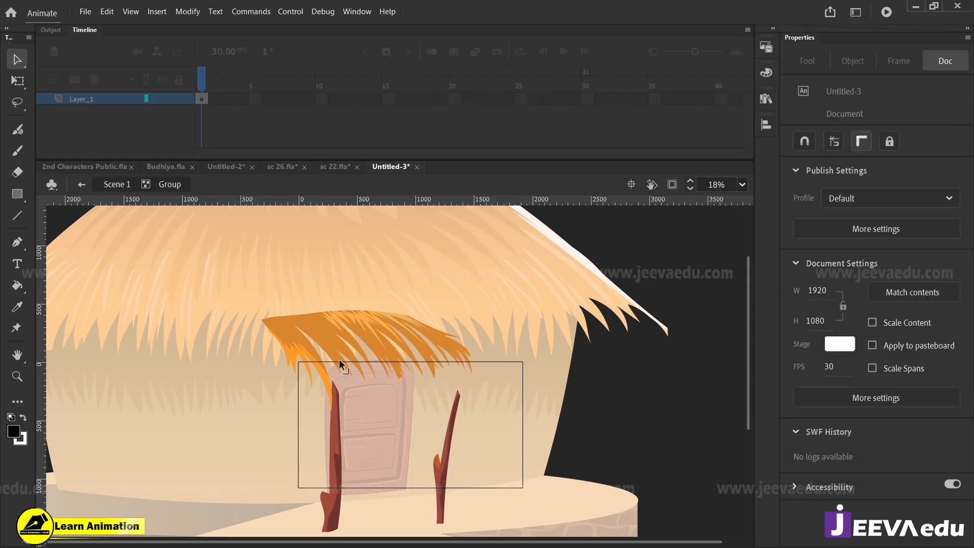
{"action": "left_click", "coordinate": [321, 345]}
{"action": "key", "text": "Delete"}
{"action": "left_click", "coordinate": [324, 372]}
{"action": "key", "text": "Delete"}
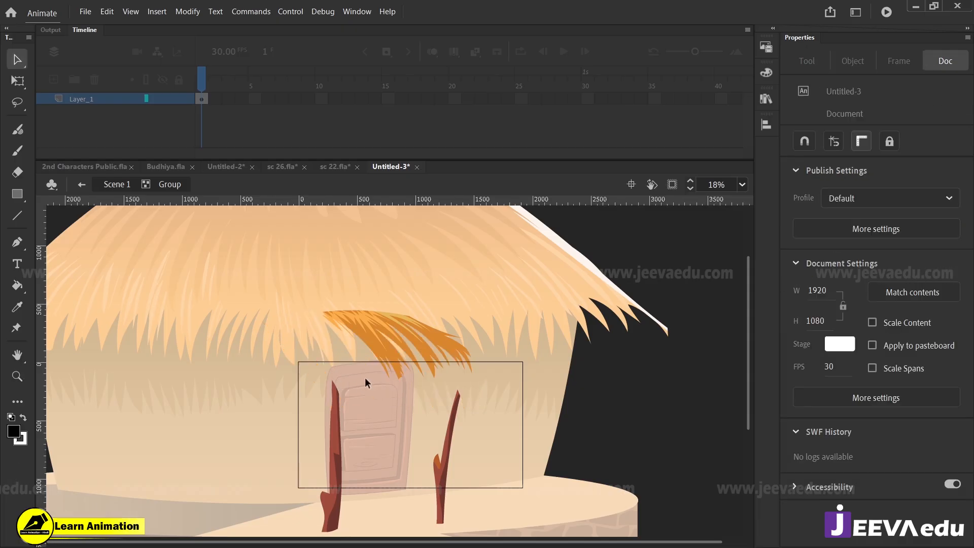
{"action": "left_click", "coordinate": [375, 351]}
{"action": "key", "text": "Delete"}
{"action": "left_click", "coordinate": [348, 308]}
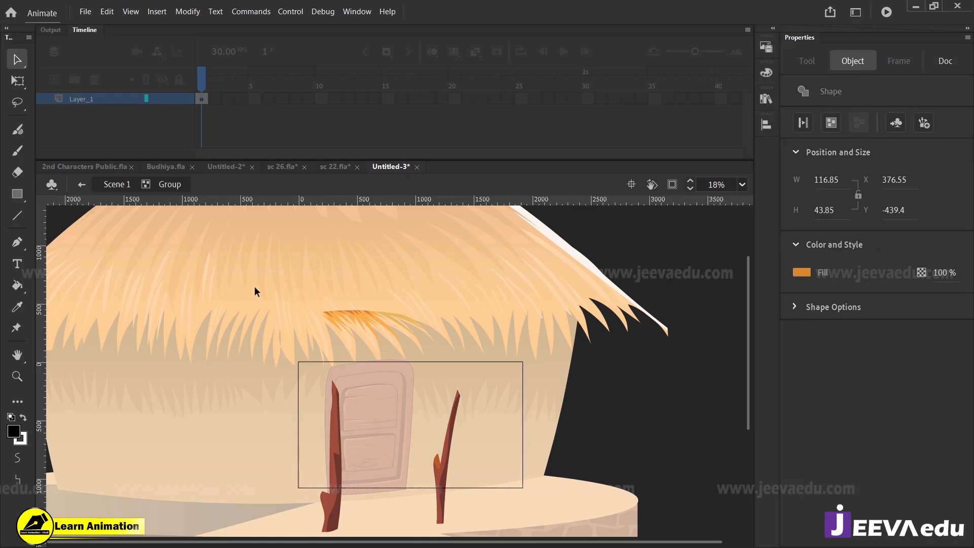
{"action": "left_click_drag", "start_coordinate": [254, 286], "coordinate": [431, 356]}
{"action": "key", "text": "Delete"}
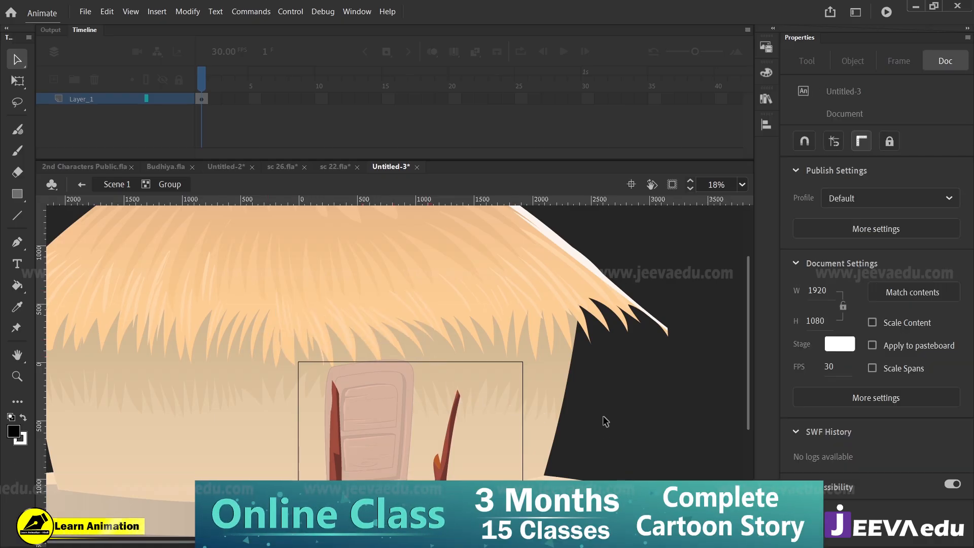
Step: Leave the group, clip the view to the stage, and enlarge the two-post group so the posts flank the door
{"action": "double_click", "coordinate": [606, 421]}
{"action": "left_click", "coordinate": [672, 184]}
{"action": "key", "text": "z"}
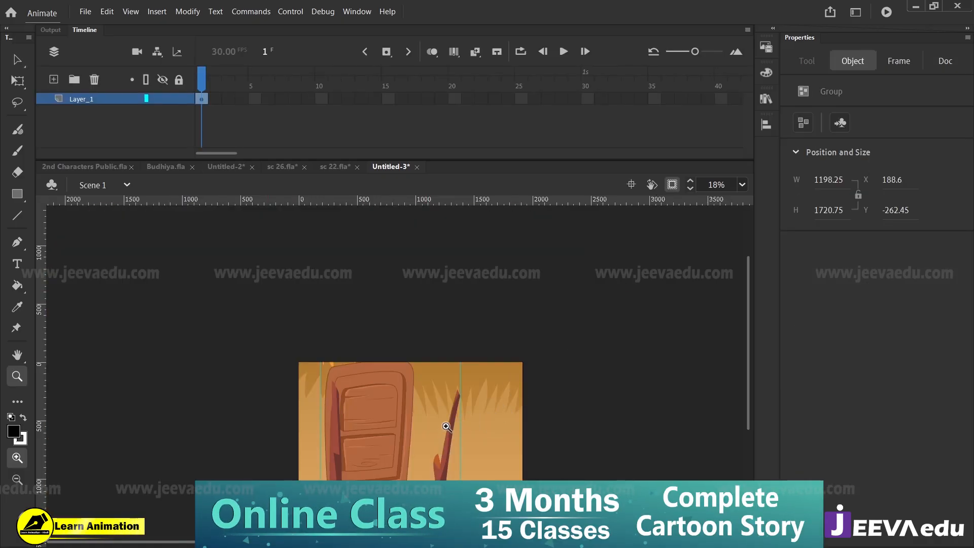
{"action": "key", "text": "q"}
{"action": "left_click_drag", "start_coordinate": [461, 330], "coordinate": [512, 282]}
{"action": "mouse_move", "coordinate": [484, 408]}
{"action": "left_mouse_down"}
{"action": "mouse_move", "coordinate": [499, 377]}
{"action": "mouse_move", "coordinate": [475, 378]}
{"action": "mouse_move", "coordinate": [487, 378]}
{"action": "mouse_move", "coordinate": [488, 404]}
{"action": "left_mouse_up"}
Step: Open the post group, delete the right-hand wooden post, and return to Scene 1
{"action": "double_click", "coordinate": [481, 403]}
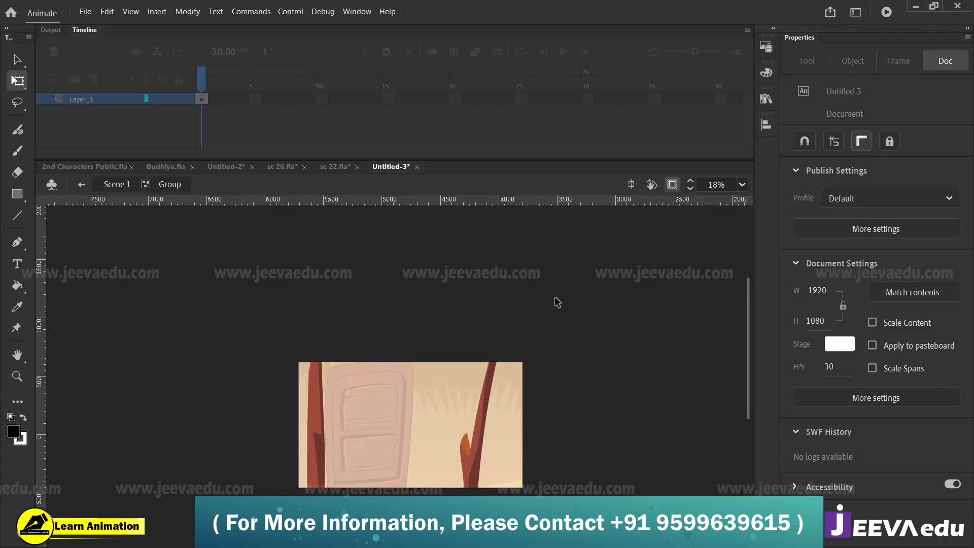
{"action": "left_click_drag", "start_coordinate": [555, 297], "coordinate": [437, 496]}
{"action": "left_click", "coordinate": [672, 186]}
{"action": "key", "text": "v"}
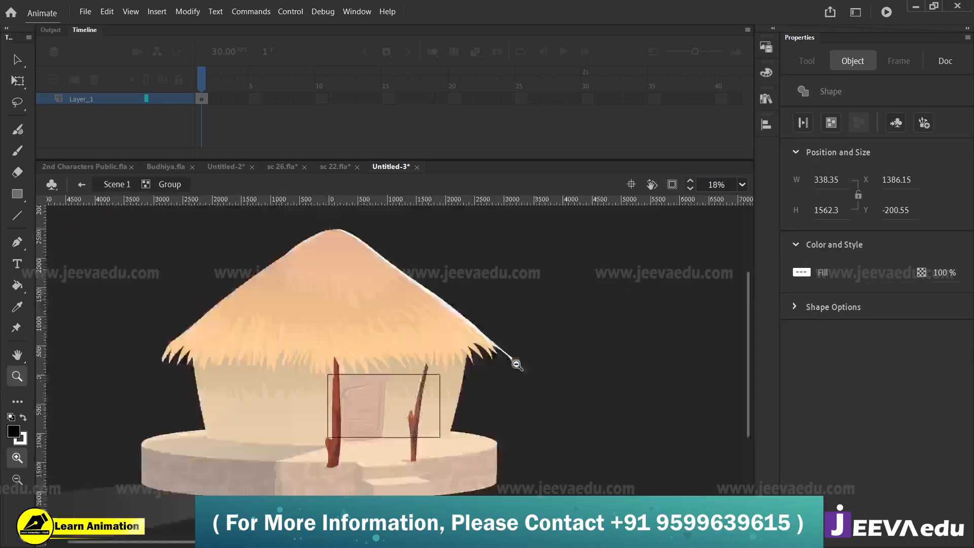
{"action": "key", "text": "Delete"}
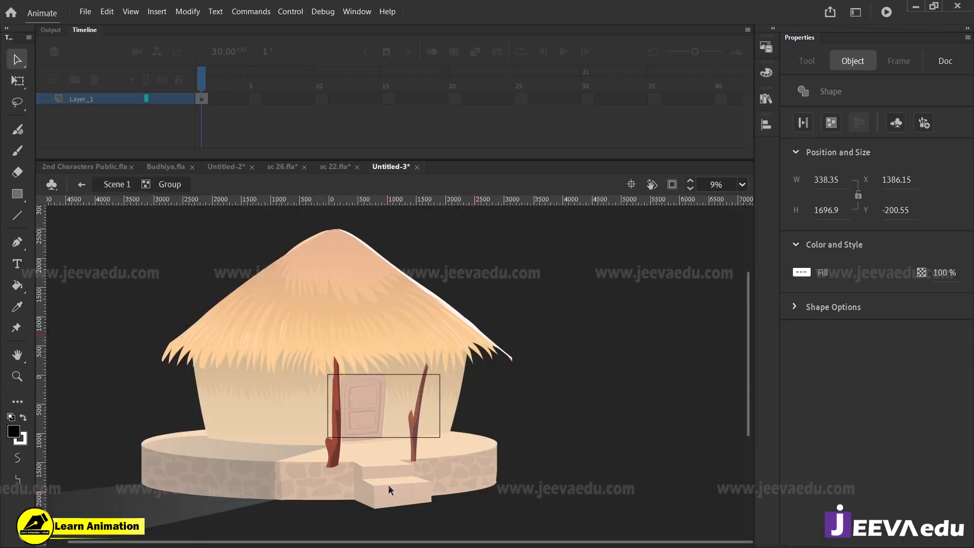
{"action": "left_click", "coordinate": [672, 185]}
{"action": "key", "text": "z"}
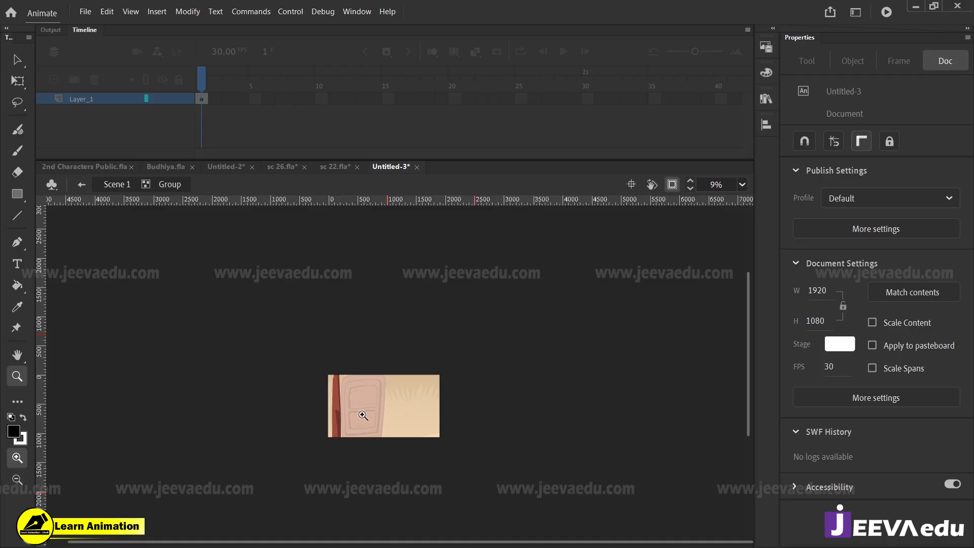
{"action": "left_click", "coordinate": [361, 412]}
{"action": "key", "text": "v"}
{"action": "left_click", "coordinate": [114, 186]}
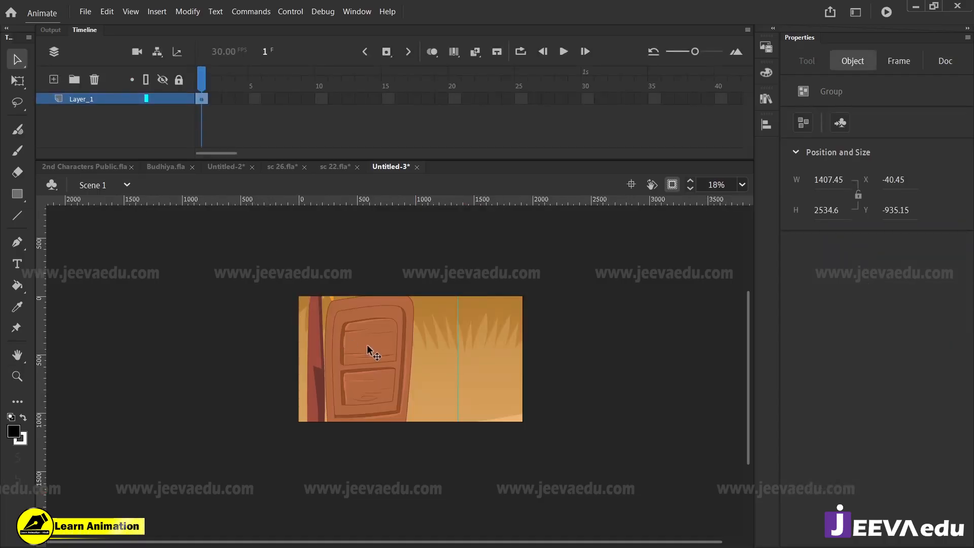
Step: Move the remaining wooden post slightly away from the door, to about X -51, Y -935
{"action": "left_click_drag", "start_coordinate": [321, 373], "coordinate": [331, 373]}
{"action": "left_click_drag", "start_coordinate": [330, 374], "coordinate": [320, 373]}
{"action": "double_click", "coordinate": [331, 376]}
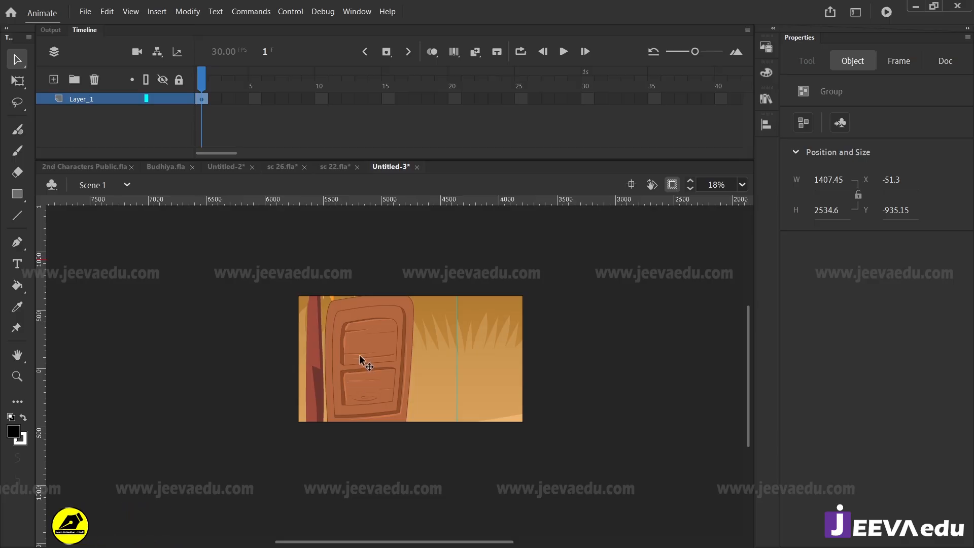
Step: Show the artwork beyond the stage, remove the hut's large thatched roof, and clip the view back to the stage
{"action": "left_click", "coordinate": [672, 185]}
{"action": "key", "text": "z"}
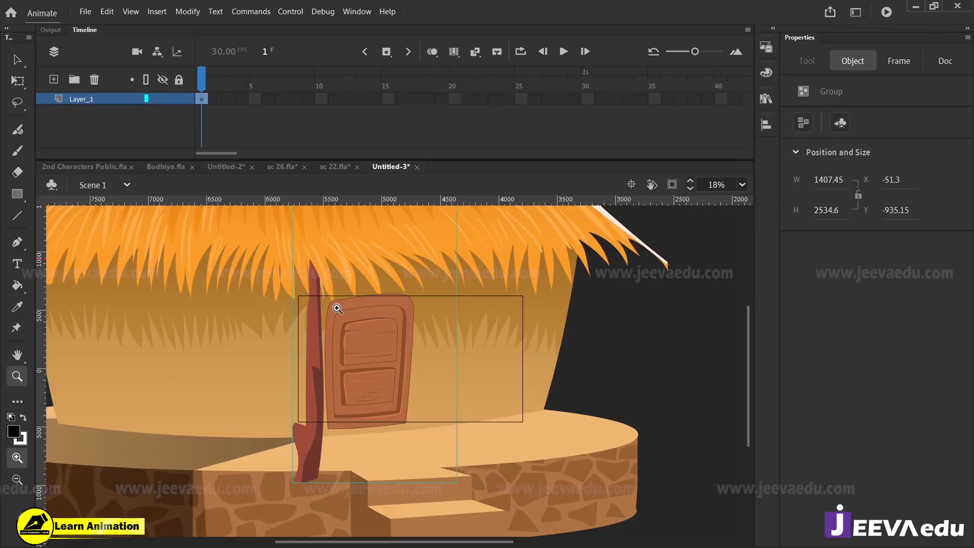
{"action": "key", "text": "v"}
{"action": "left_click", "coordinate": [331, 280]}
{"action": "left_click_drag", "start_coordinate": [331, 280], "coordinate": [335, 252]}
{"action": "left_click", "coordinate": [596, 236]}
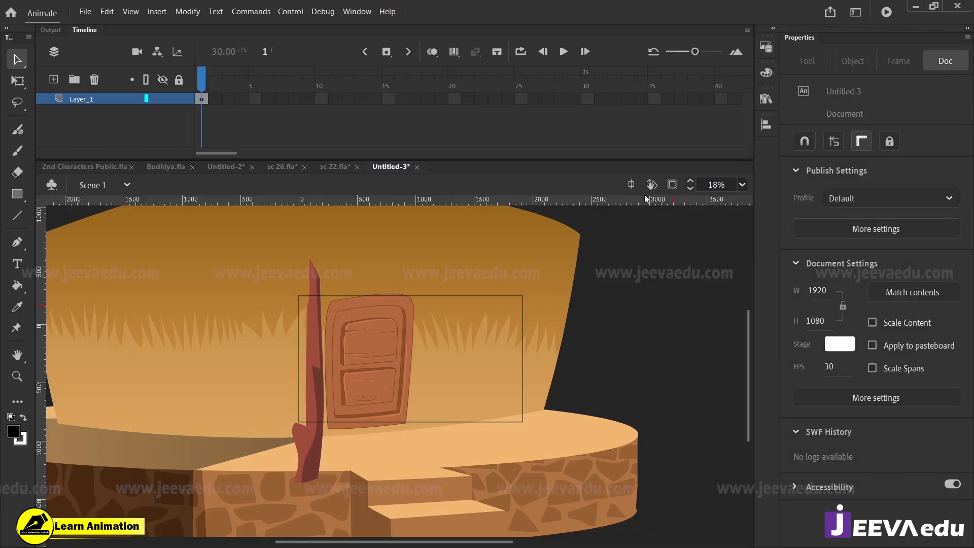
{"action": "left_click", "coordinate": [672, 185]}
{"action": "key", "text": "z"}
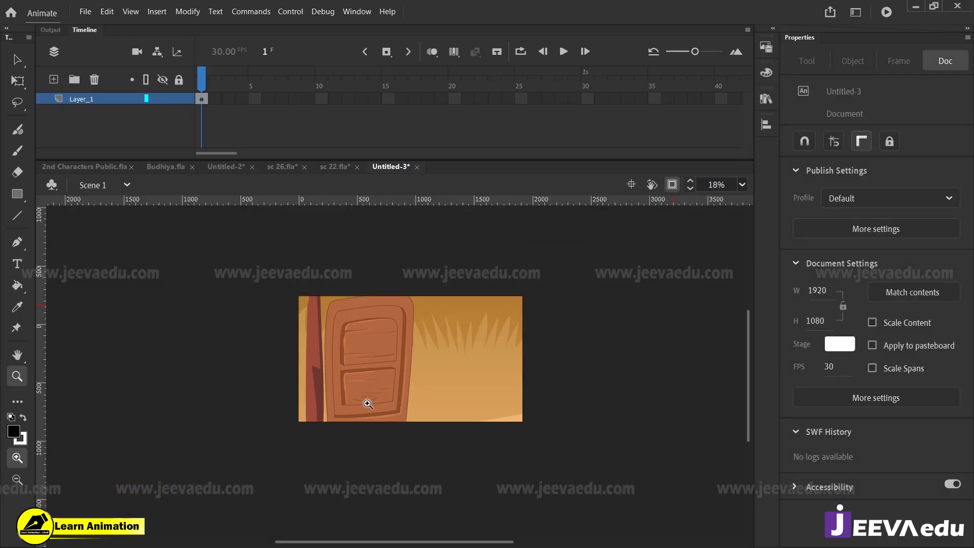
Step: Inspect the shapes inside the door group and check the door close-up within the stage
{"action": "key", "text": "v"}
{"action": "left_click", "coordinate": [372, 363]}
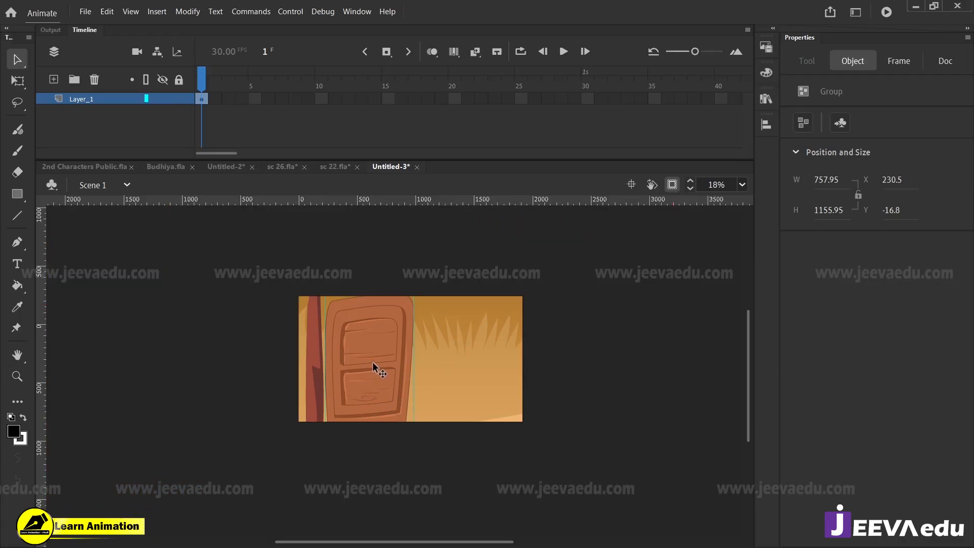
{"action": "double_click", "coordinate": [372, 361]}
{"action": "left_click", "coordinate": [373, 364]}
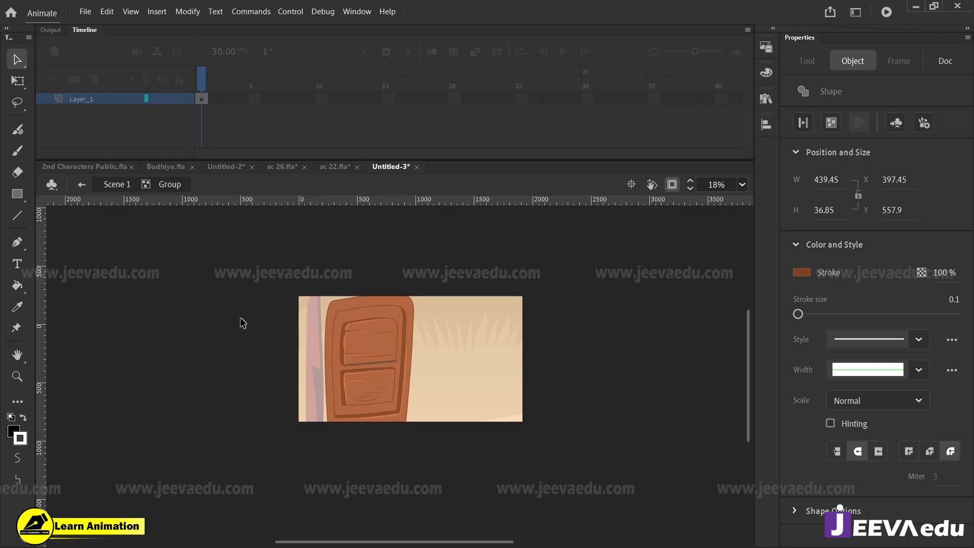
{"action": "double_click", "coordinate": [193, 320]}
{"action": "key", "text": "z"}
{"action": "left_click_drag", "start_coordinate": [283, 273], "coordinate": [542, 468]}
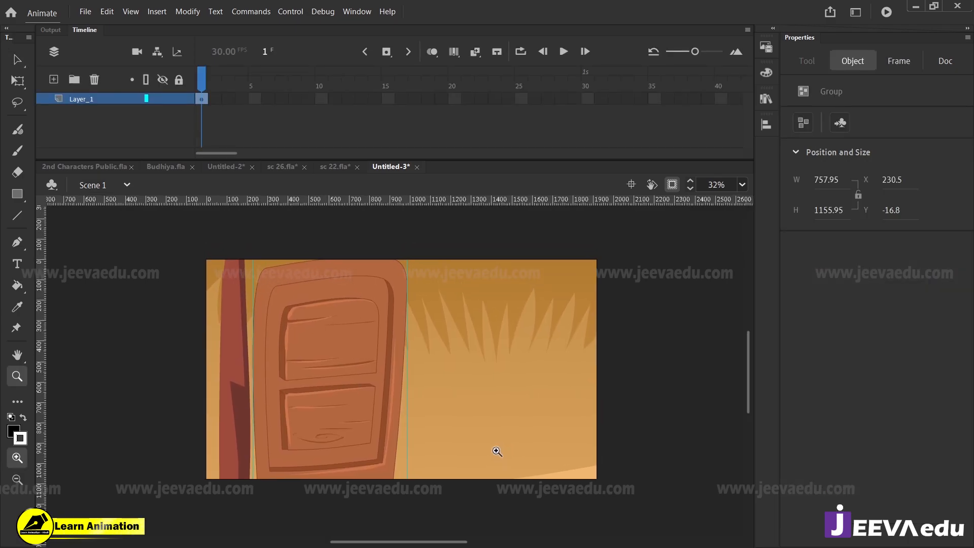
{"action": "left_click_drag", "start_coordinate": [191, 246], "coordinate": [612, 501]}
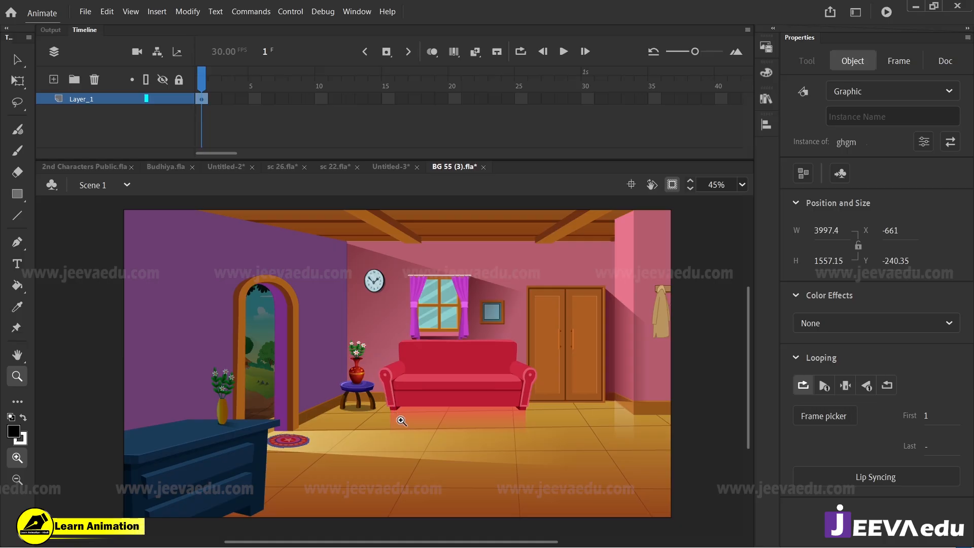
Step: Open the room graphic in BG 55 (3).fla and try moving a part of its arched doorway sideways
{"action": "key", "text": "v"}
{"action": "key", "text": "z"}
{"action": "left_click", "coordinate": [290, 364]}
{"action": "left_click_drag", "start_coordinate": [378, 401], "coordinate": [383, 378]}
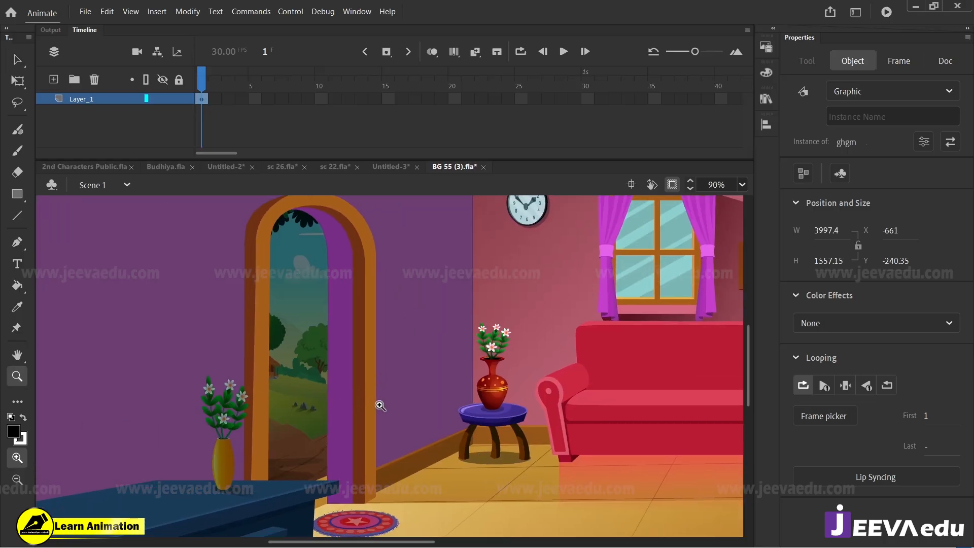
{"action": "key", "text": "v"}
{"action": "double_click", "coordinate": [364, 351]}
{"action": "left_click", "coordinate": [362, 375]}
{"action": "left_click_drag", "start_coordinate": [361, 375], "coordinate": [441, 393]}
{"action": "key", "text": "ctrl+z"}
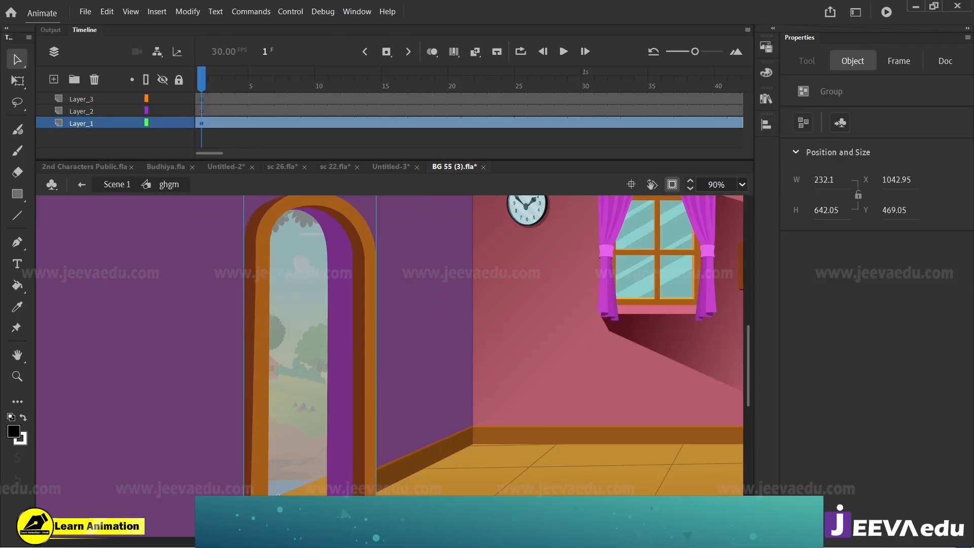
Step: Examine the arched doorway's frame and wall thickness in the room background as a reference
{"action": "key", "text": "z"}
{"action": "left_click", "coordinate": [371, 458], "text": "alt"}
{"action": "left_click_drag", "start_coordinate": [389, 438], "coordinate": [416, 382]}
{"action": "left_click_drag", "start_coordinate": [514, 393], "coordinate": [442, 405]}
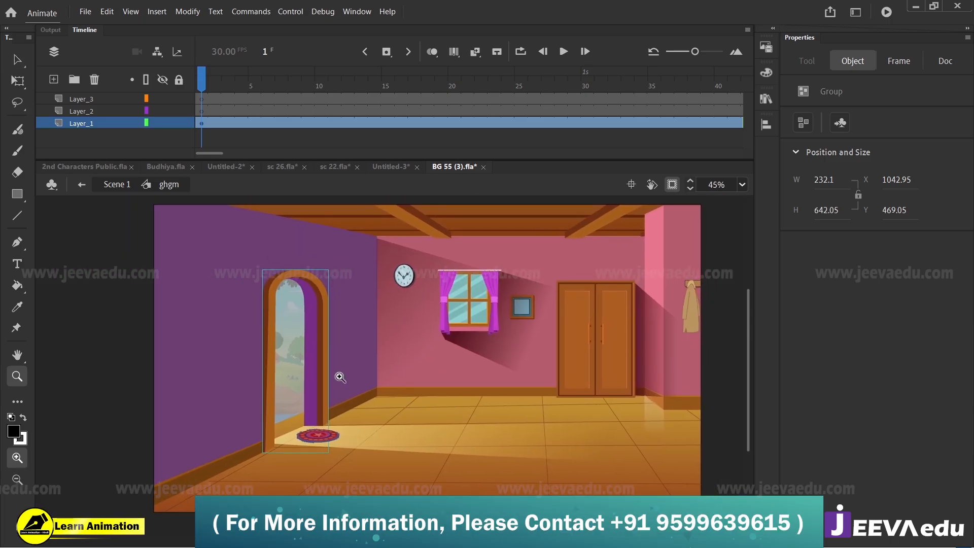
{"action": "left_click", "coordinate": [300, 307]}
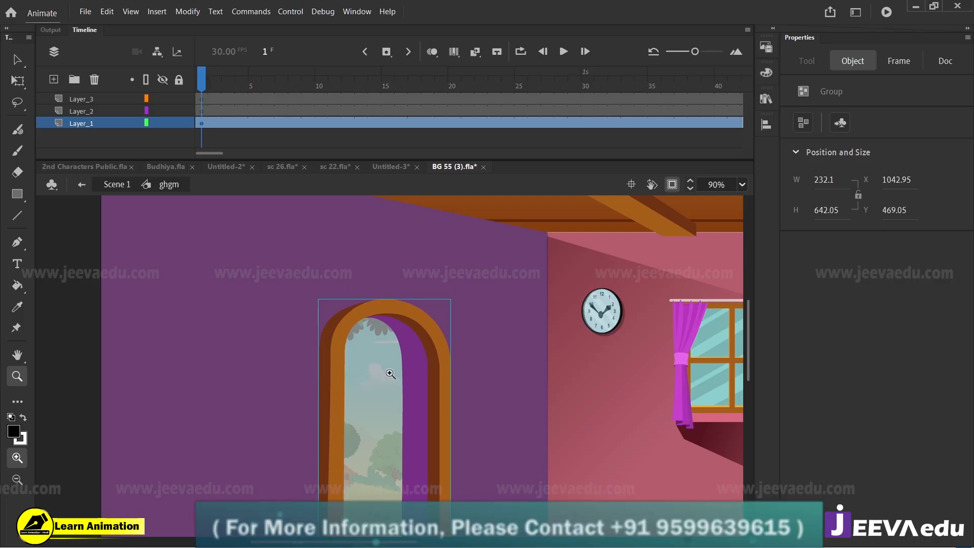
Step: Return to Untitled-3, leave the door group, and try to move the whole door sideways
{"action": "left_click", "coordinate": [392, 167]}
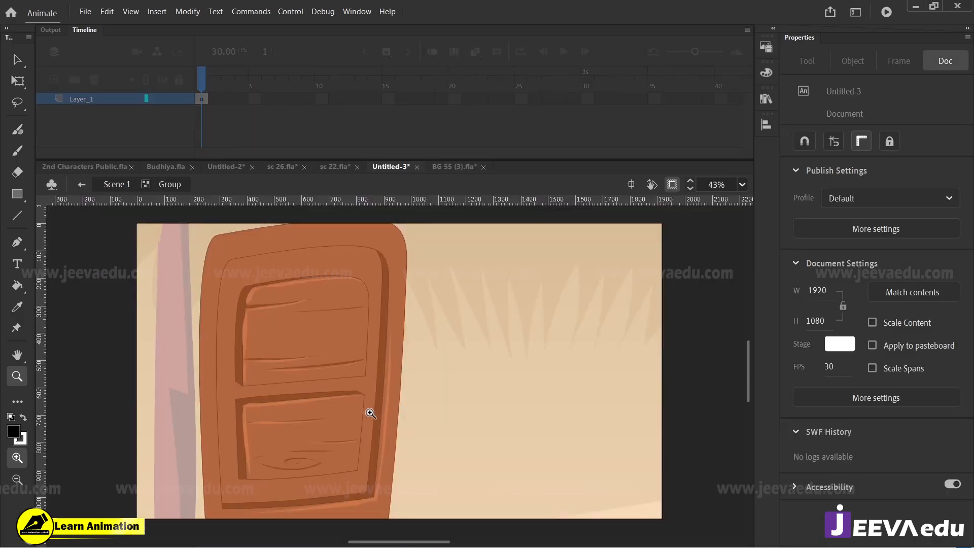
{"action": "key", "text": "v"}
{"action": "left_click", "coordinate": [325, 369]}
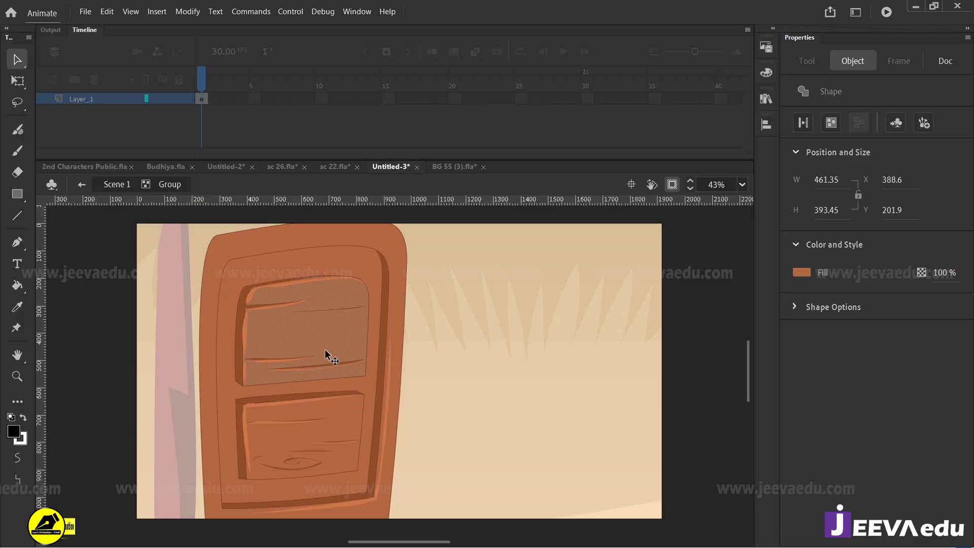
{"action": "double_click", "coordinate": [158, 263]}
{"action": "left_click_drag", "start_coordinate": [295, 328], "coordinate": [387, 353]}
{"action": "key", "text": "ctrl+z"}
Step: Stretch the hut door vertically with Free Transform to a height of about 1285, with its top edge at Y -27.5
{"action": "key", "text": "q"}
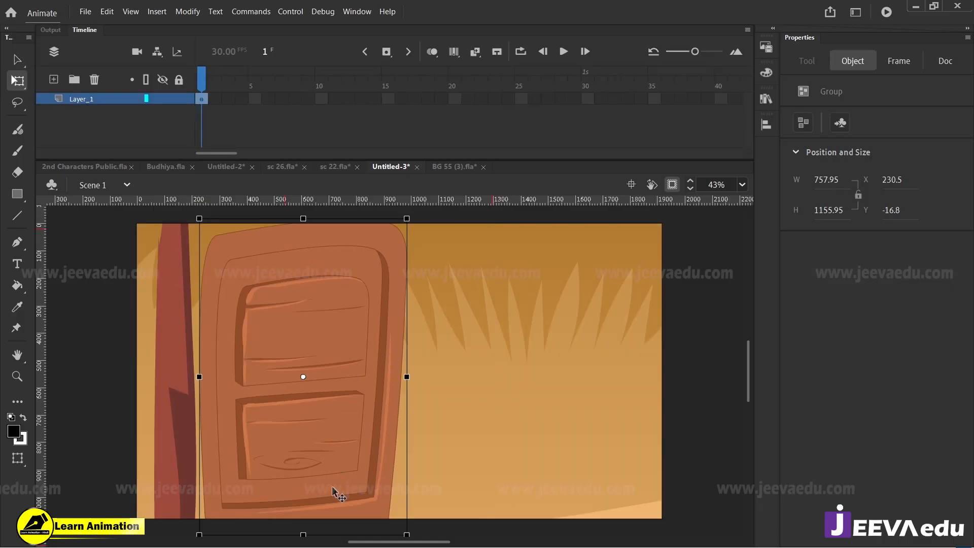
{"action": "key", "text": "ctrl+minus"}
{"action": "left_click_drag", "start_coordinate": [387, 420], "coordinate": [387, 440]}
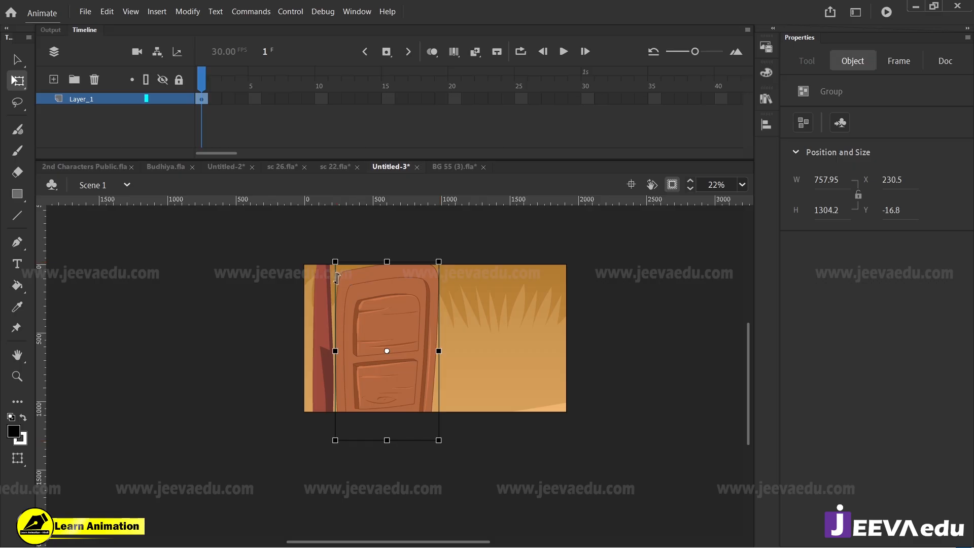
{"action": "left_click_drag", "start_coordinate": [337, 278], "coordinate": [337, 274]}
{"action": "key", "text": "z"}
{"action": "left_click", "coordinate": [394, 361]}
{"action": "key", "text": "v"}
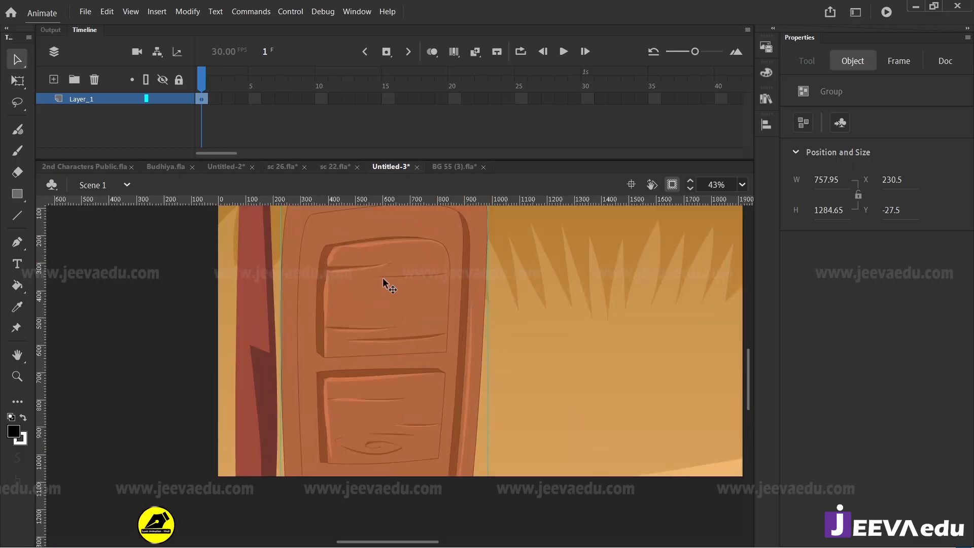
Step: Open the hut door group for editing and select its inner board and the upper panel's shaded edge
{"action": "key", "text": "z"}
{"action": "left_click", "coordinate": [393, 335], "text": "alt"}
{"action": "key", "text": "v"}
{"action": "double_click", "coordinate": [408, 376]}
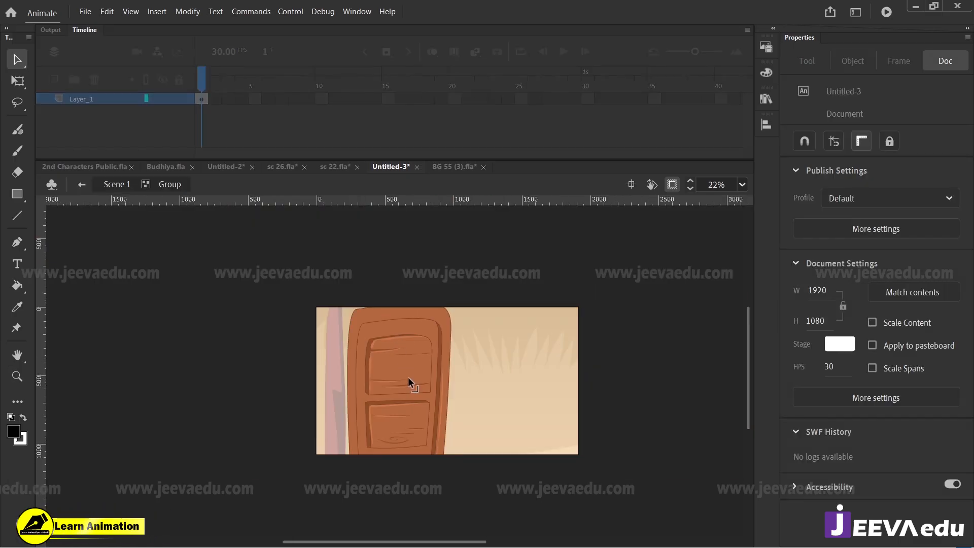
{"action": "key", "text": "z"}
{"action": "left_click", "coordinate": [408, 377]}
{"action": "key", "text": "v"}
{"action": "left_click", "coordinate": [406, 276]}
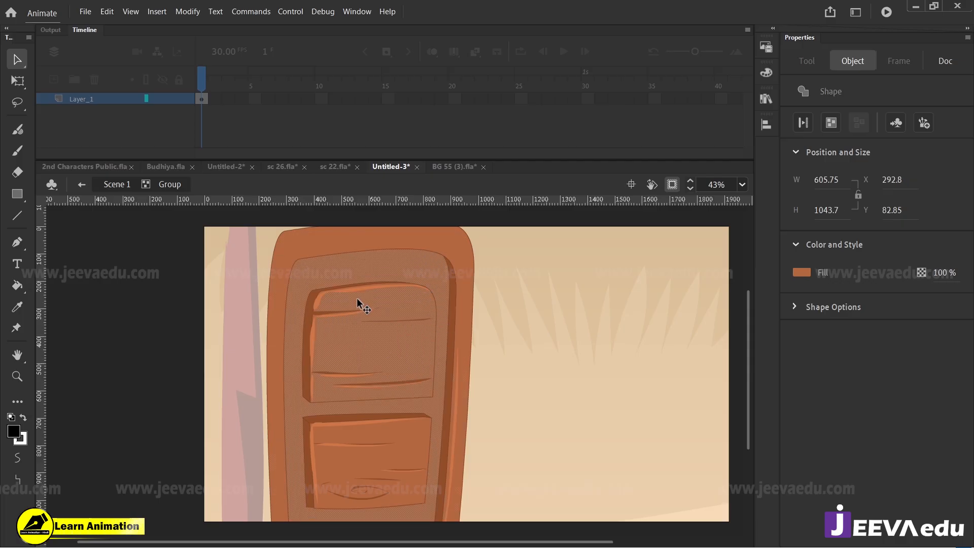
{"action": "left_click", "coordinate": [316, 302], "text": "shift"}
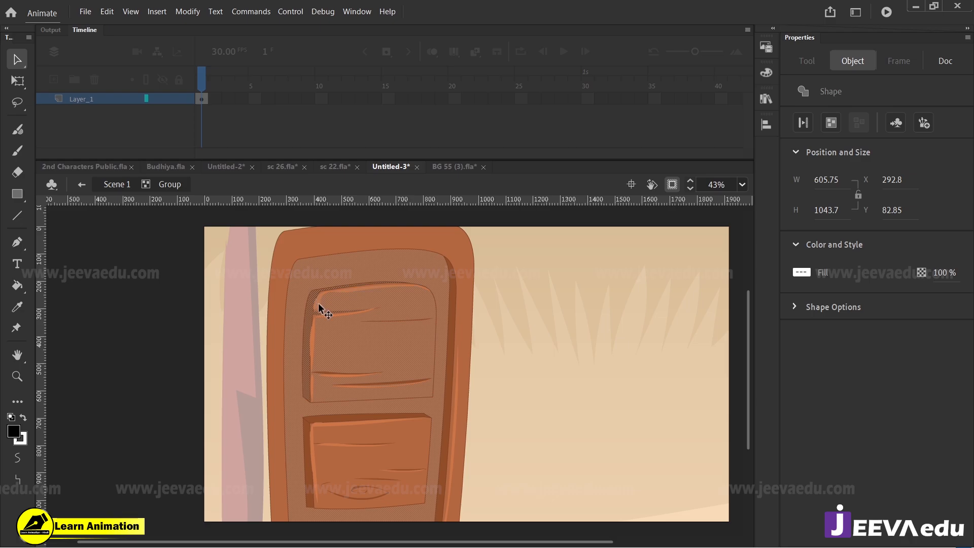
Step: Show the artwork outside the stage and place a copy of the whole door to the right of the original
{"action": "key", "text": "z"}
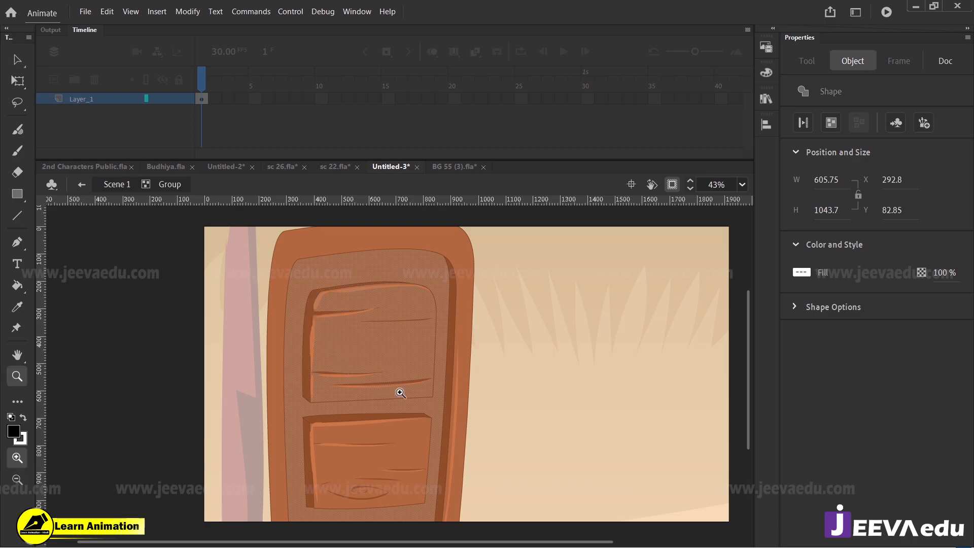
{"action": "left_click", "coordinate": [402, 394], "text": "alt"}
{"action": "left_click", "coordinate": [670, 186]}
{"action": "key", "text": "v"}
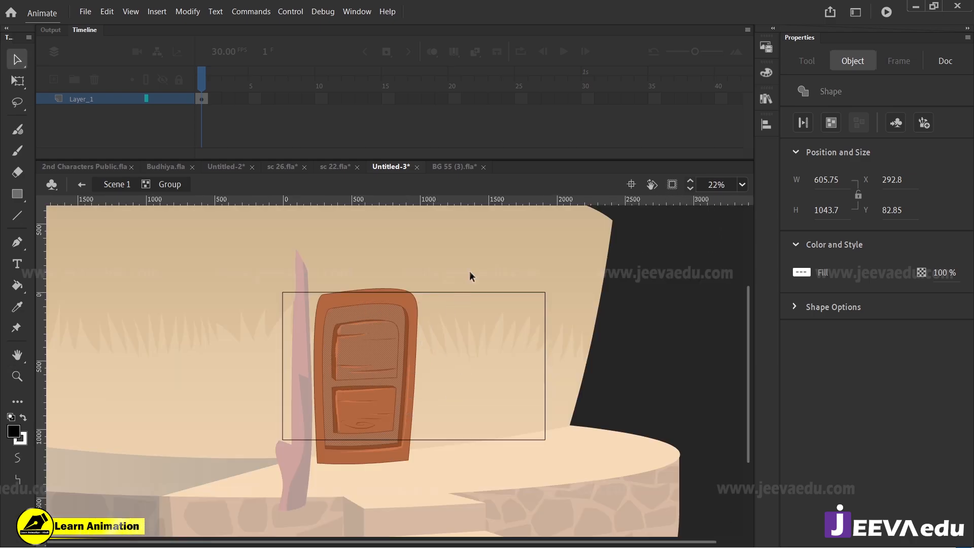
{"action": "left_click_drag", "start_coordinate": [470, 274], "coordinate": [287, 490]}
{"action": "left_click_drag", "start_coordinate": [353, 423], "coordinate": [548, 412]}
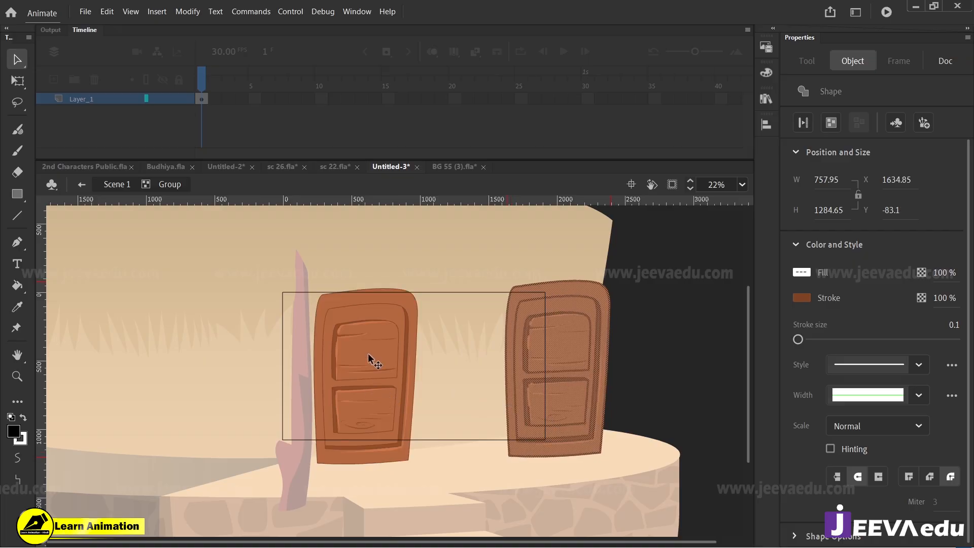
Step: Delete the original door's upper panel fill and the inner board fill surrounding both panels
{"action": "left_click", "coordinate": [377, 364]}
{"action": "key", "text": "z"}
{"action": "left_click", "coordinate": [384, 367]}
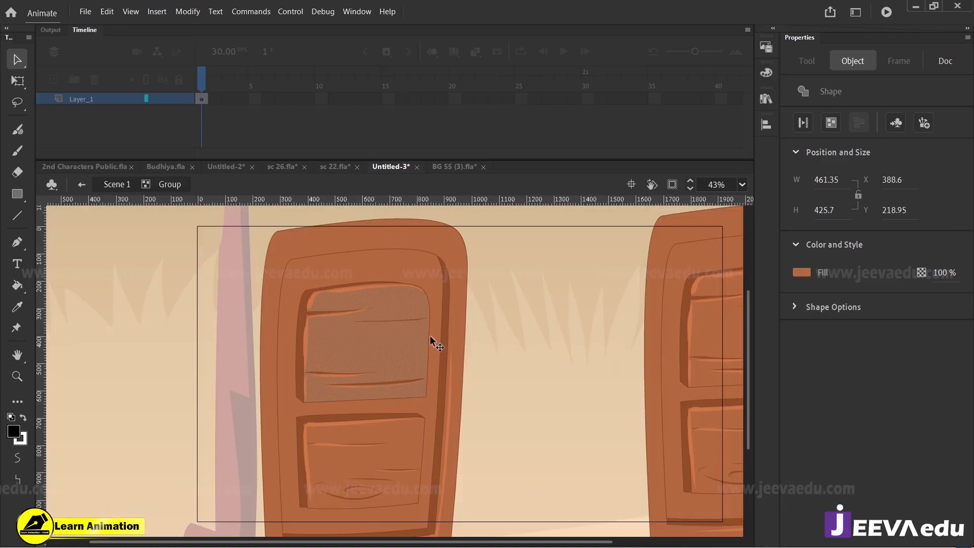
{"action": "key", "text": "v"}
{"action": "key", "text": "Delete"}
{"action": "left_click", "coordinate": [395, 322]}
{"action": "left_click", "coordinate": [378, 275]}
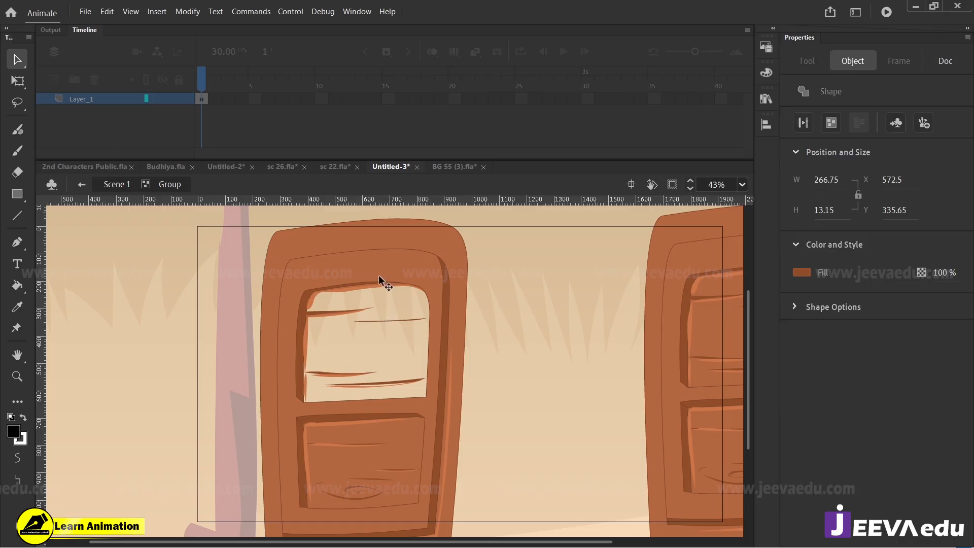
{"action": "key", "text": "Delete"}
{"action": "left_click", "coordinate": [368, 292]}
Step: Clear the upper panel's remaining outlines, shaded edges and wood grain from the original door
{"action": "left_click_drag", "start_coordinate": [300, 279], "coordinate": [354, 356]}
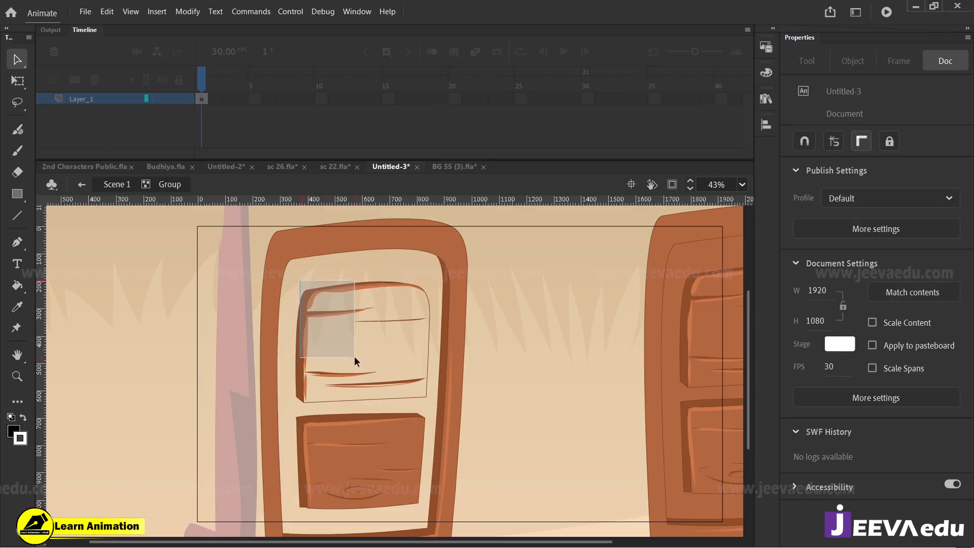
{"action": "key", "text": "Delete"}
{"action": "left_click_drag", "start_coordinate": [345, 272], "coordinate": [432, 325]}
{"action": "key", "text": "Delete"}
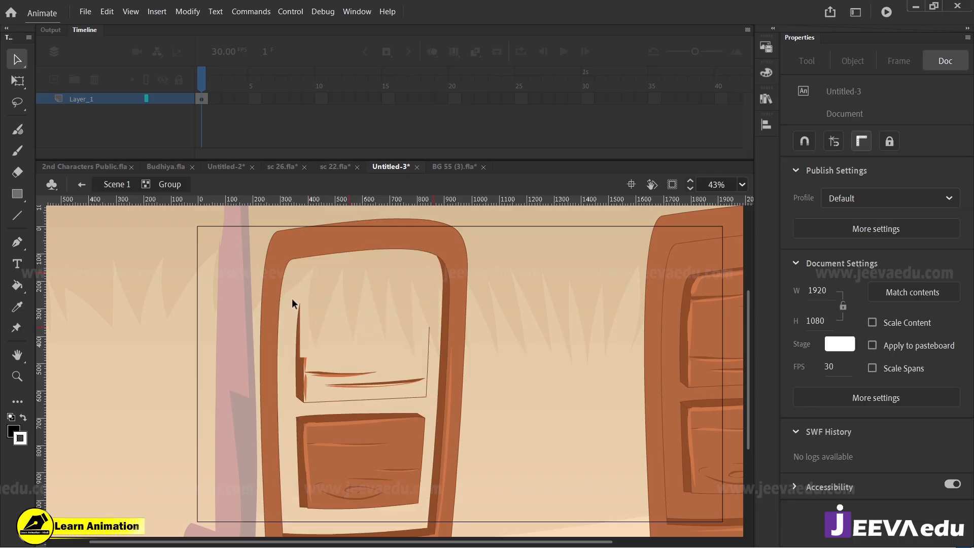
{"action": "left_click_drag", "start_coordinate": [292, 303], "coordinate": [373, 411]}
{"action": "key", "text": "Delete"}
{"action": "left_click_drag", "start_coordinate": [365, 305], "coordinate": [433, 421]}
{"action": "key", "text": "Delete"}
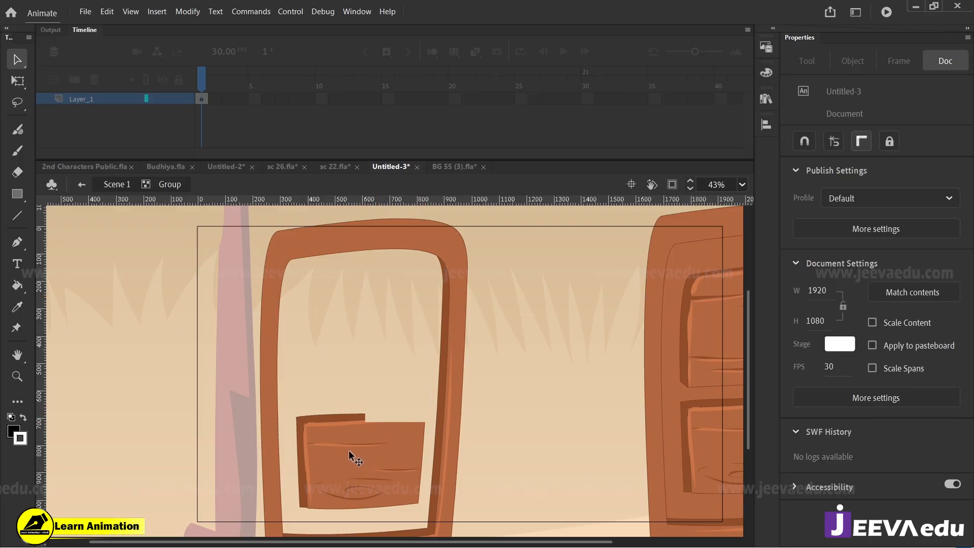
Step: Remove the lower panel with all its shading, grain and outline remnants, leaving only the empty door frame
{"action": "left_click", "coordinate": [349, 449]}
{"action": "key", "text": "Delete"}
{"action": "mouse_move", "coordinate": [295, 393]}
{"action": "left_mouse_down"}
{"action": "mouse_move", "coordinate": [337, 481]}
{"action": "mouse_move", "coordinate": [384, 501]}
{"action": "left_mouse_up"}
{"action": "key", "text": "Delete"}
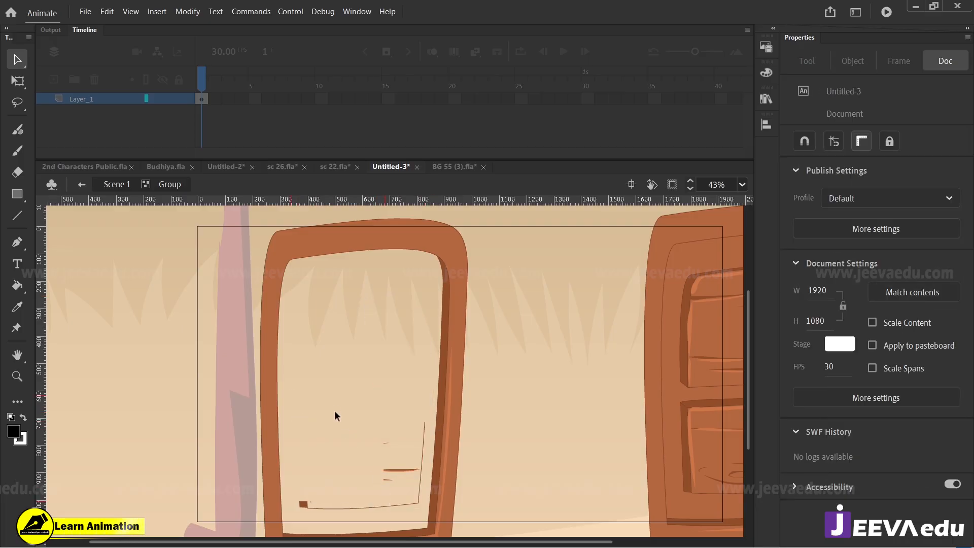
{"action": "mouse_move", "coordinate": [336, 406]}
{"action": "left_mouse_down"}
{"action": "mouse_move", "coordinate": [426, 478]}
{"action": "mouse_move", "coordinate": [428, 495]}
{"action": "left_mouse_up"}
{"action": "key", "text": "Delete"}
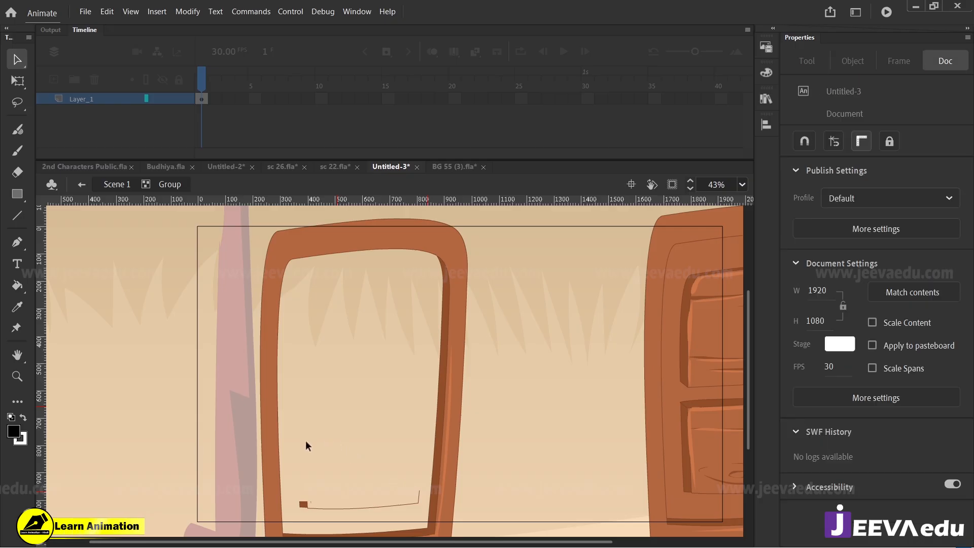
{"action": "mouse_move", "coordinate": [297, 453]}
{"action": "left_mouse_down"}
{"action": "mouse_move", "coordinate": [315, 500]}
{"action": "mouse_move", "coordinate": [337, 510]}
{"action": "left_mouse_up"}
{"action": "key", "text": "Delete"}
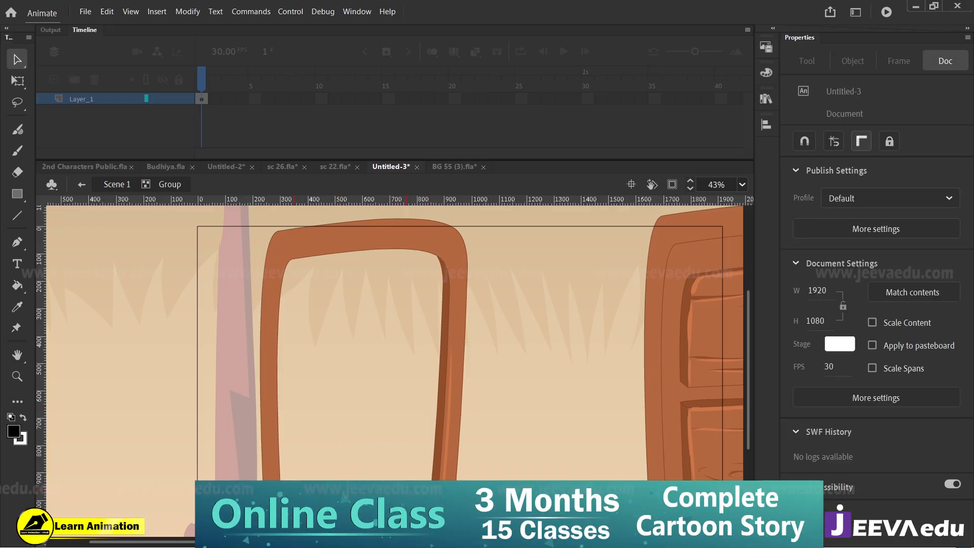
{"action": "left_click_drag", "start_coordinate": [378, 448], "coordinate": [425, 512]}
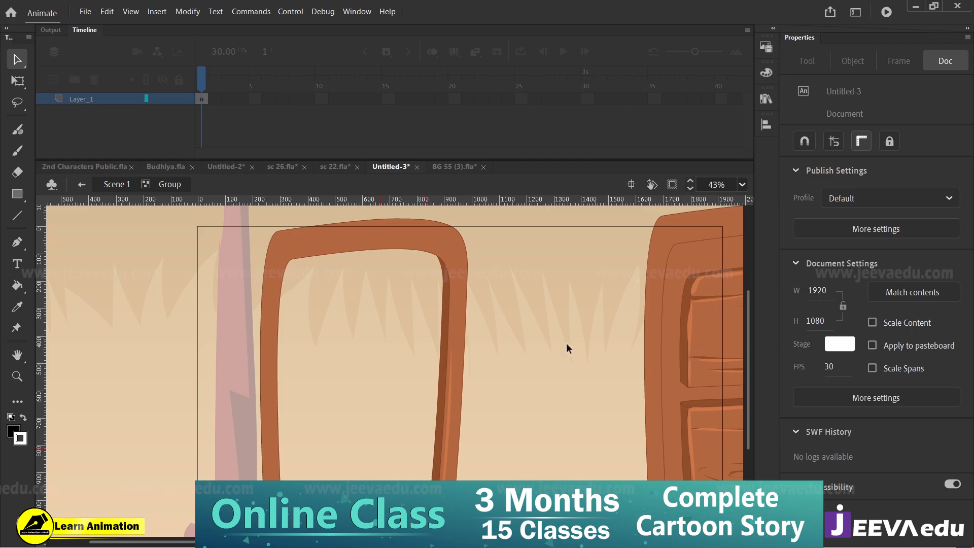
Step: Group the complete door copy, shift it slightly toward the empty frame, and cut it to the clipboard
{"action": "left_click", "coordinate": [422, 396], "text": "ctrl+shift"}
{"action": "left_click_drag", "start_coordinate": [497, 268], "coordinate": [625, 465]}
{"action": "key", "text": "ctrl+g"}
{"action": "left_click_drag", "start_coordinate": [569, 402], "coordinate": [555, 407]}
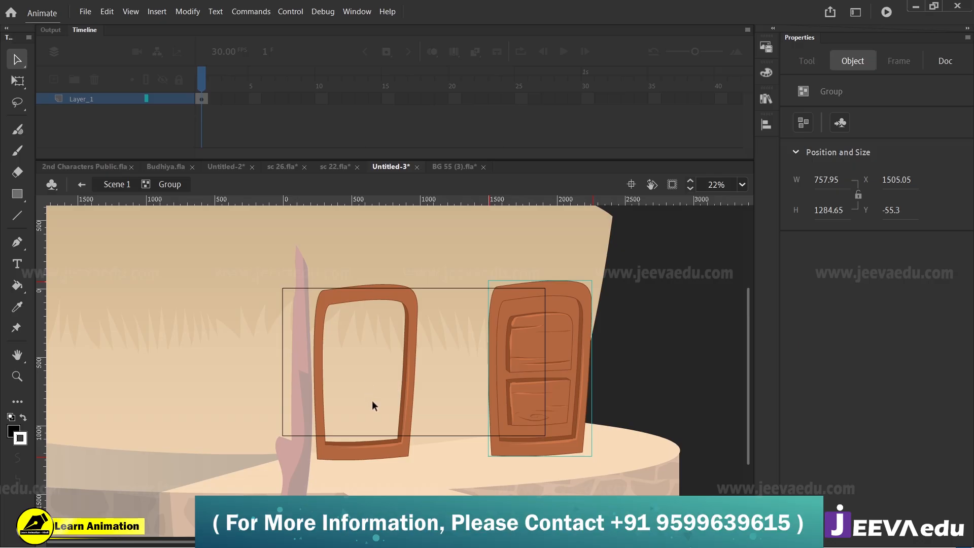
{"action": "key", "text": "z"}
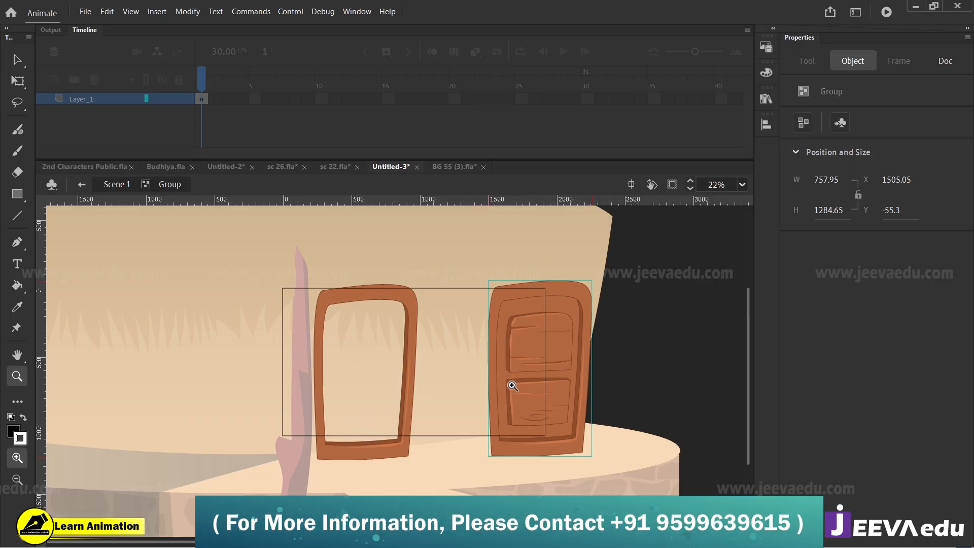
{"action": "key", "text": "ctrl+x"}
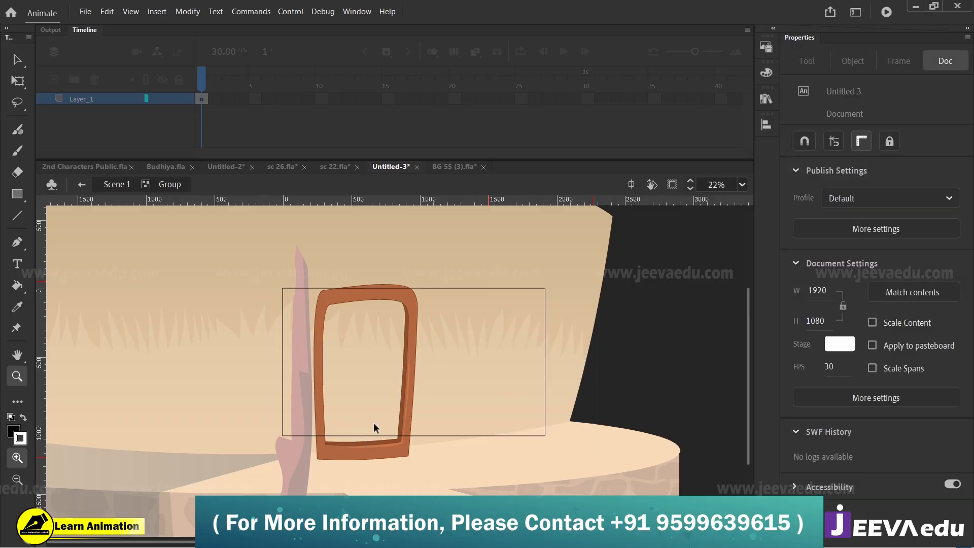
{"action": "key", "text": "v"}
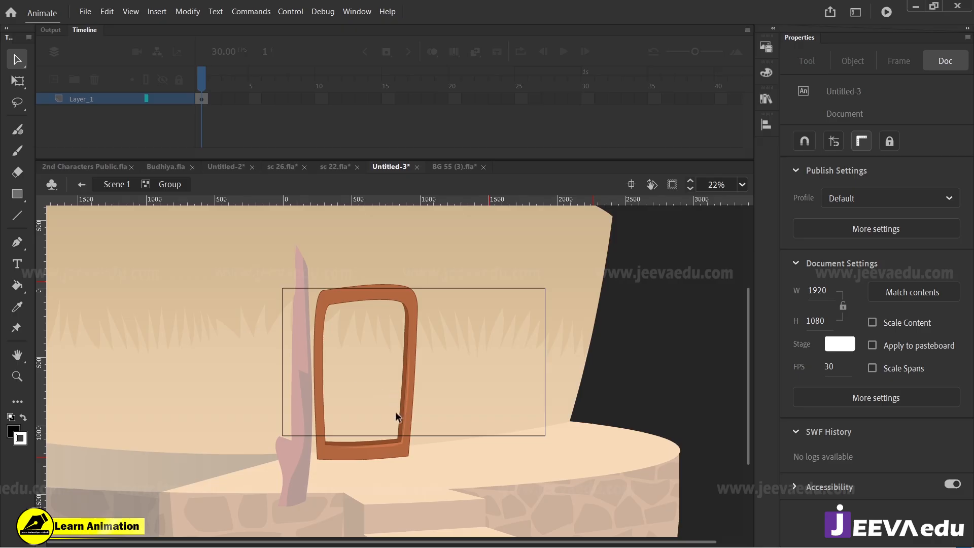
Step: Draw a slanted red line across the lower doorway, from the frame's right edge to the post on the left
{"action": "key", "text": "z"}
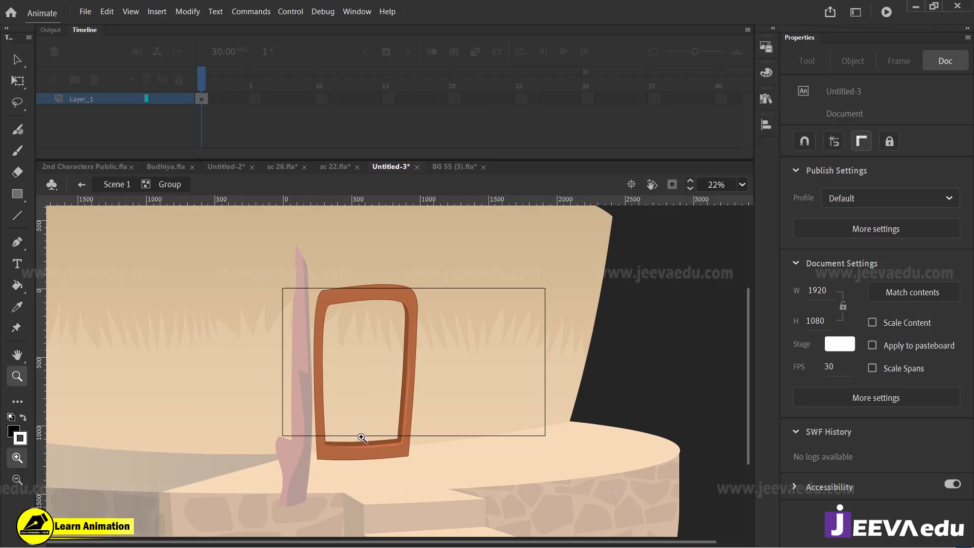
{"action": "left_click", "coordinate": [359, 434]}
{"action": "left_click_drag", "start_coordinate": [446, 348], "coordinate": [454, 464]}
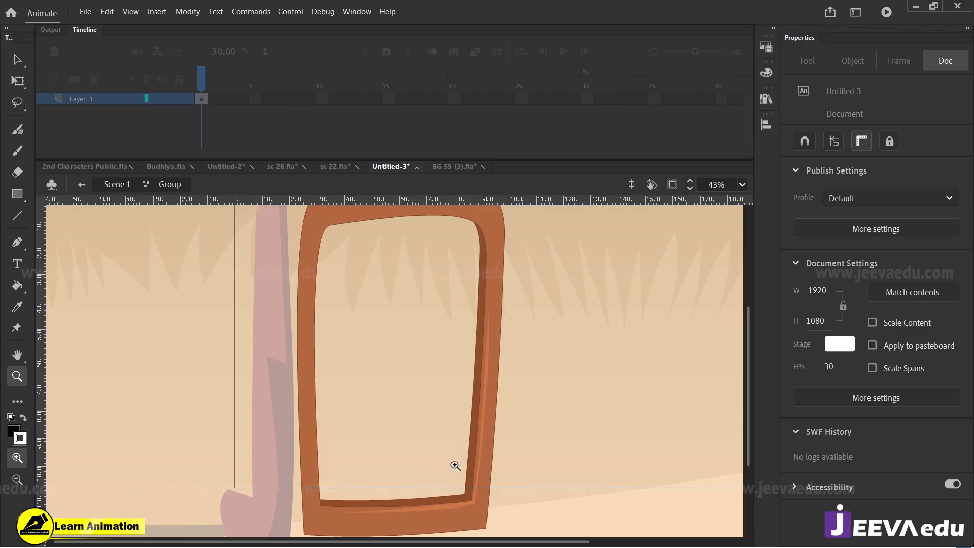
{"action": "key", "text": "n"}
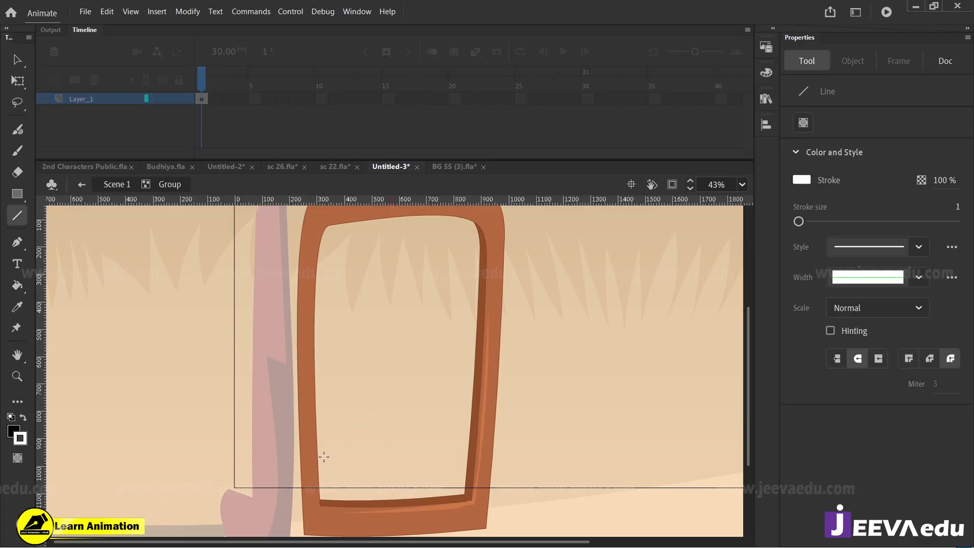
{"action": "left_click", "coordinate": [16, 442]}
{"action": "left_click", "coordinate": [64, 346]}
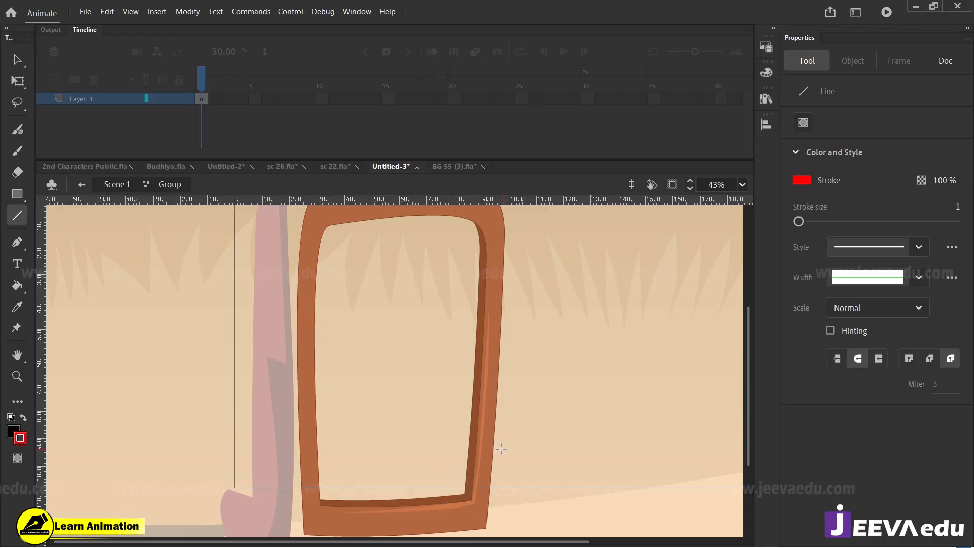
{"action": "left_click_drag", "start_coordinate": [500, 448], "coordinate": [253, 409]}
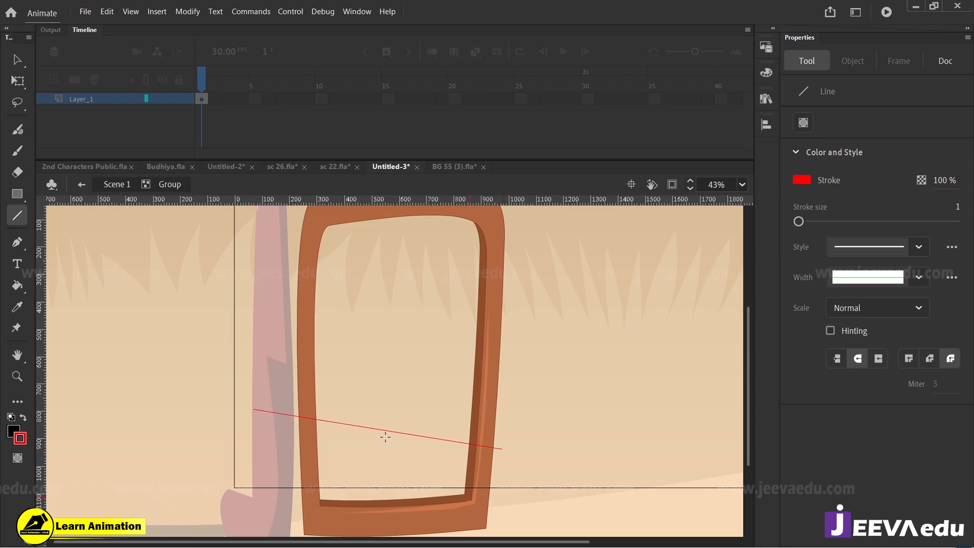
Step: Leave the door group and sample the hut wall's tan colour as the fill colour
{"action": "key", "text": "z"}
{"action": "left_click", "coordinate": [401, 391], "text": "alt"}
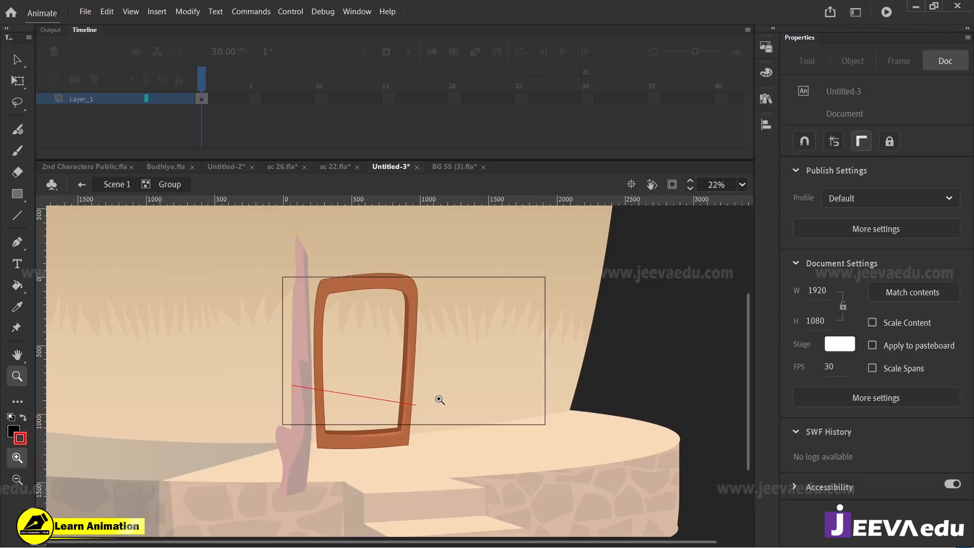
{"action": "key", "text": "v"}
{"action": "left_click", "coordinate": [127, 185]}
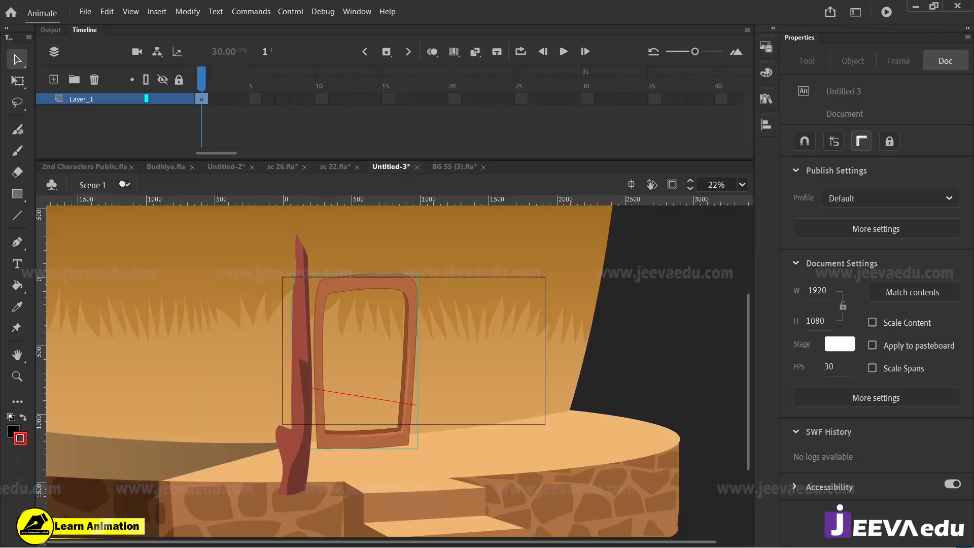
{"action": "key", "text": "i"}
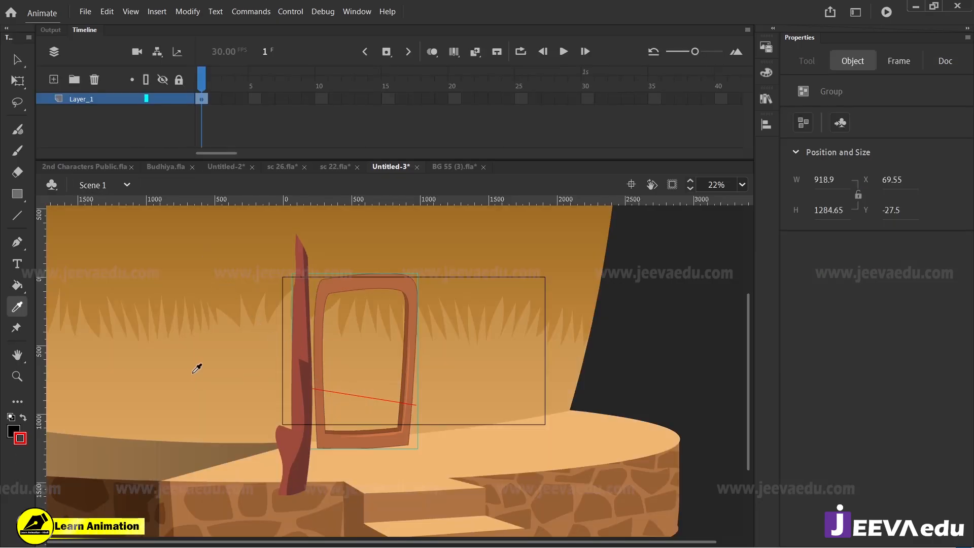
{"action": "left_click", "coordinate": [198, 380]}
Step: Reopen the door group and fill the doorway area above the red line with the sampled tan
{"action": "key", "text": "z"}
{"action": "left_click", "coordinate": [370, 393]}
{"action": "key", "text": "v"}
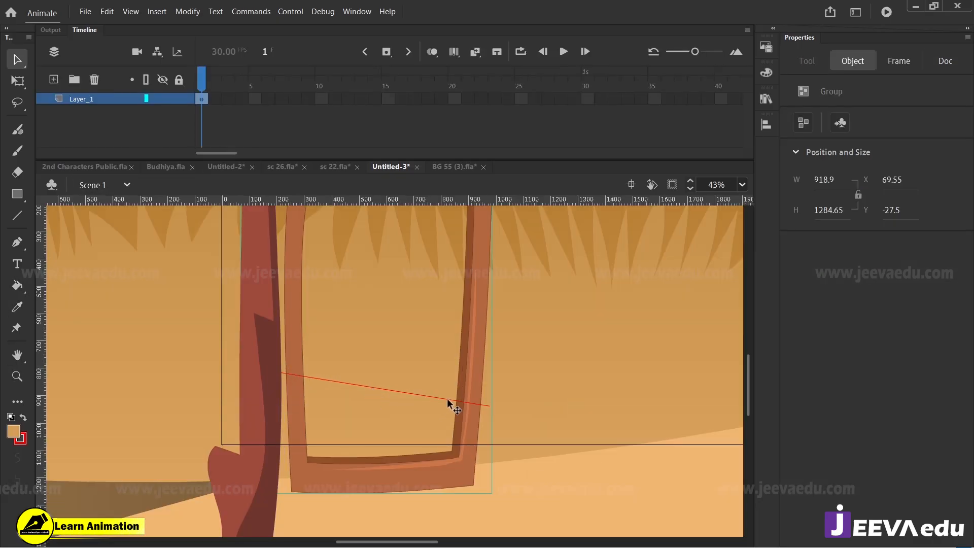
{"action": "double_click", "coordinate": [464, 369]}
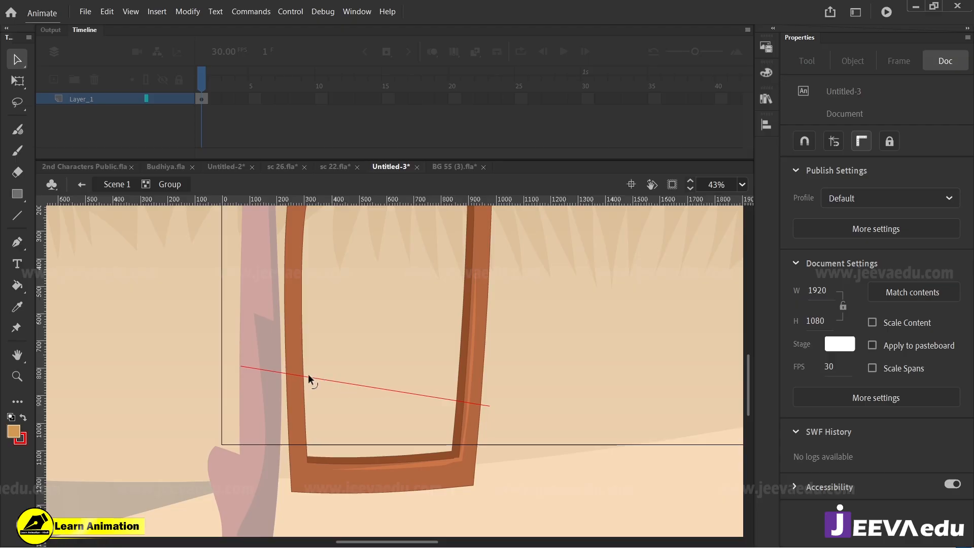
{"action": "key", "text": "k"}
{"action": "left_click", "coordinate": [377, 334]}
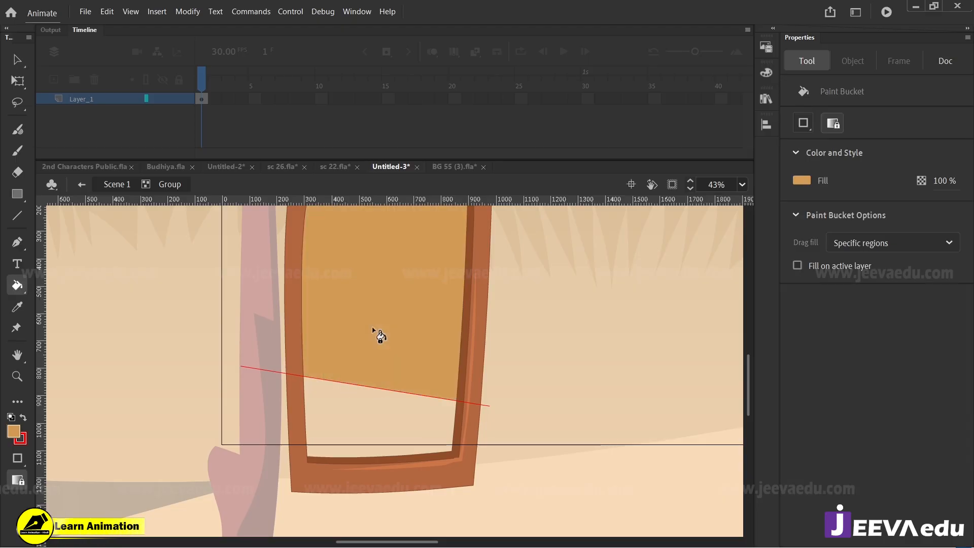
Step: Recolour the upper doorway fill to the darker brown #B17E3C and delete the slanted red dividing line
{"action": "key", "text": "v"}
{"action": "left_click", "coordinate": [399, 322]}
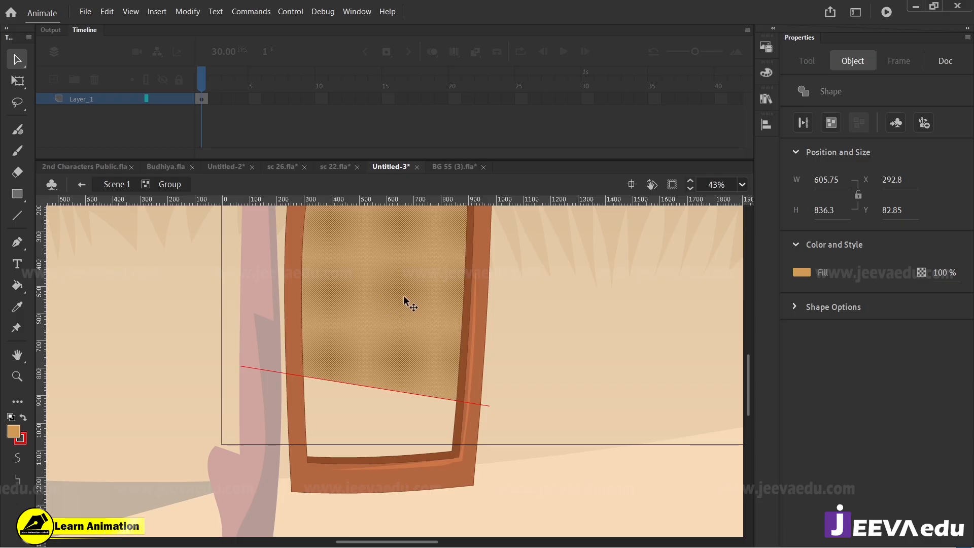
{"action": "key", "text": "space"}
{"action": "left_click_drag", "start_coordinate": [412, 316], "coordinate": [439, 377]}
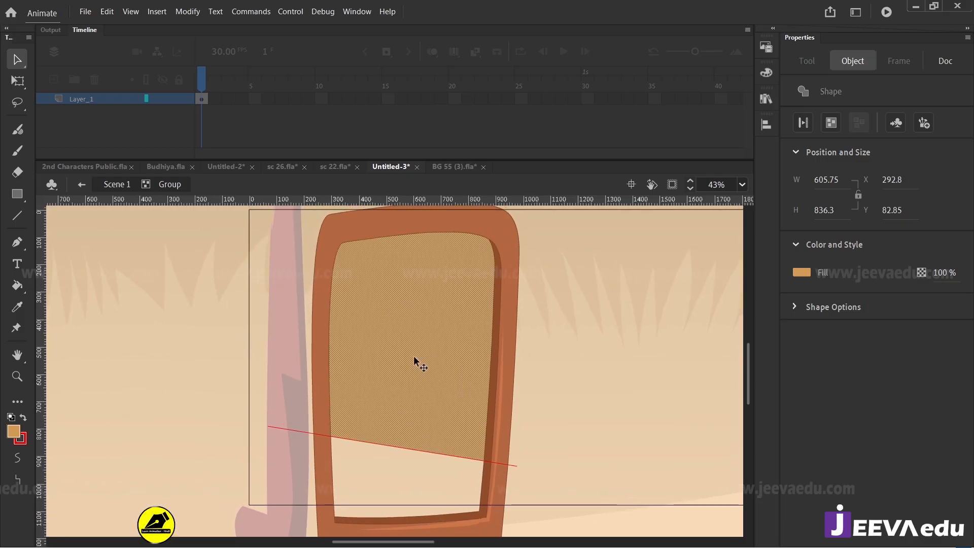
{"action": "left_click", "coordinate": [13, 431]}
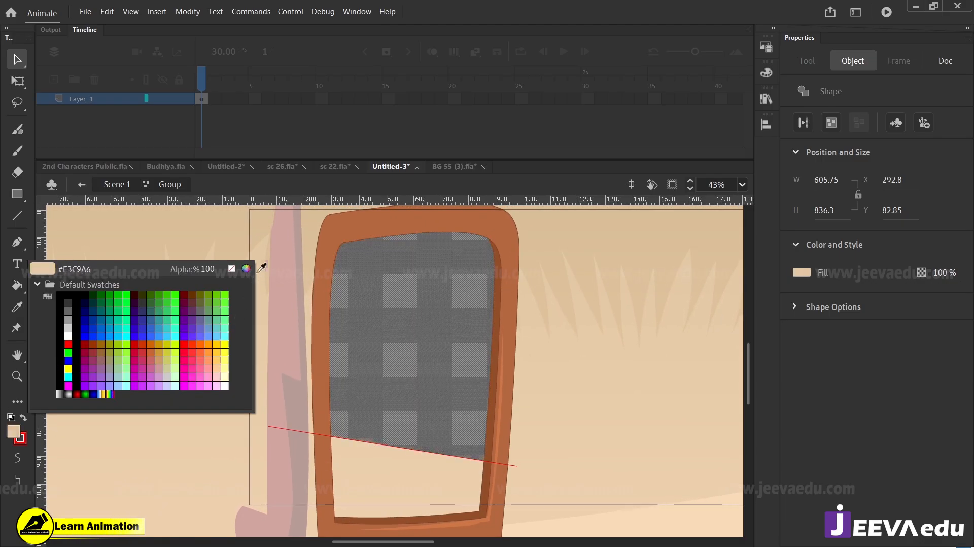
{"action": "left_click", "coordinate": [246, 268]}
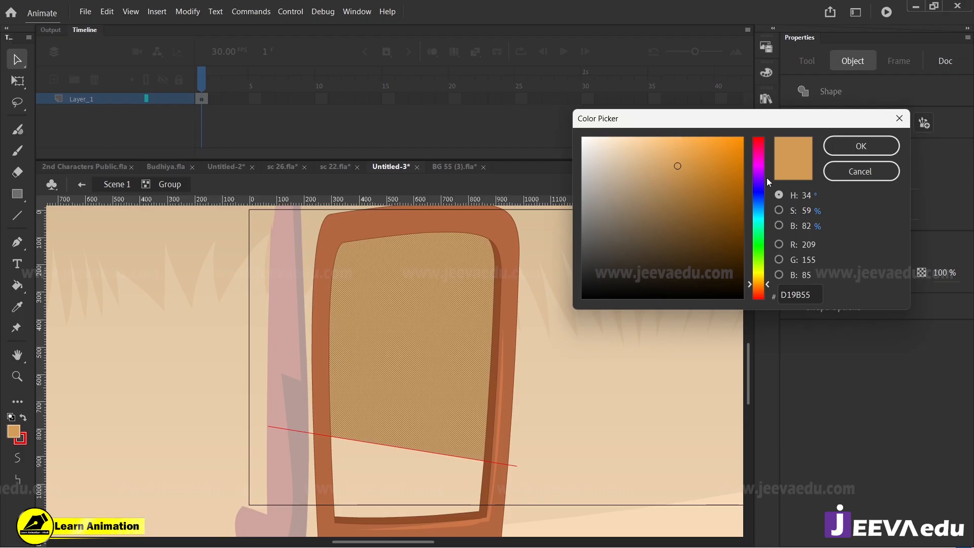
{"action": "left_click", "coordinate": [691, 188]}
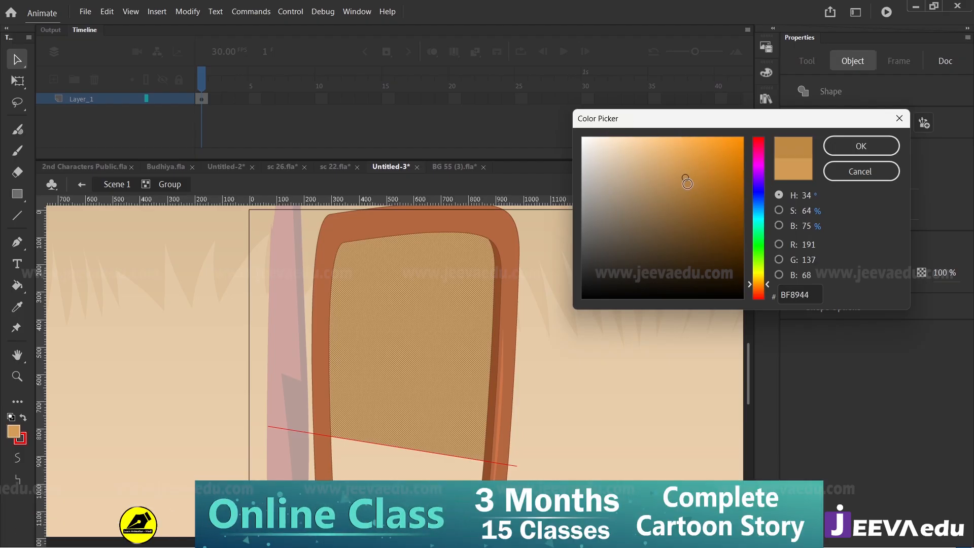
{"action": "left_click", "coordinate": [861, 146]}
{"action": "left_click", "coordinate": [545, 443]}
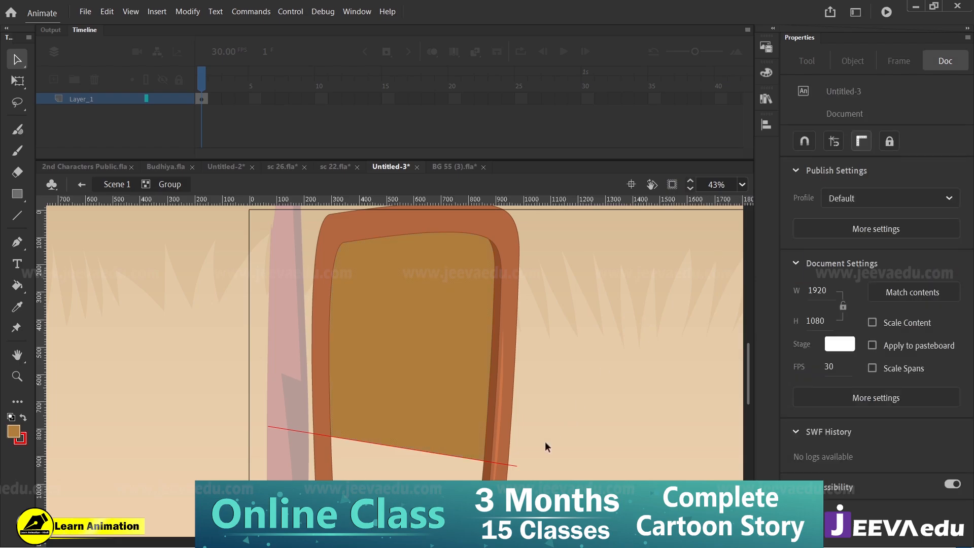
{"action": "left_click", "coordinate": [509, 465]}
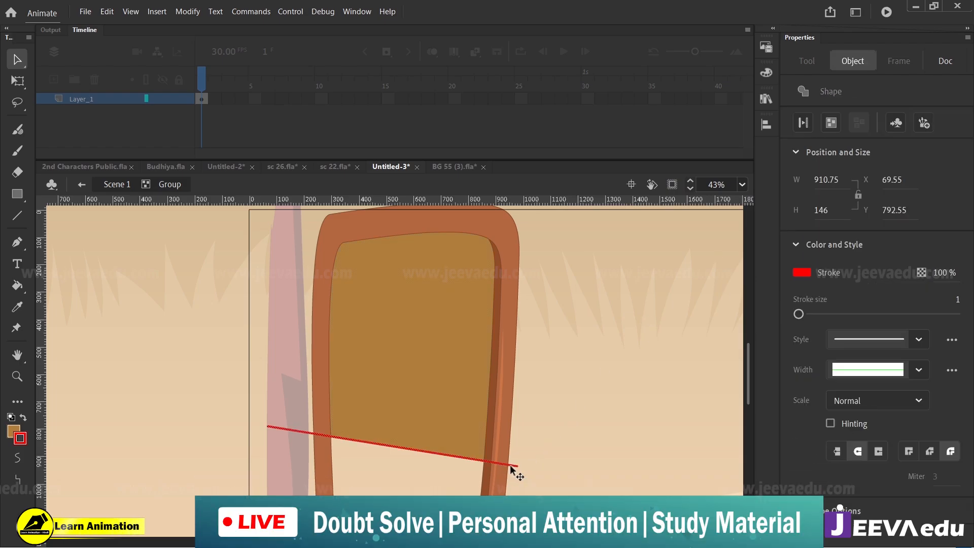
{"action": "key", "text": "Delete"}
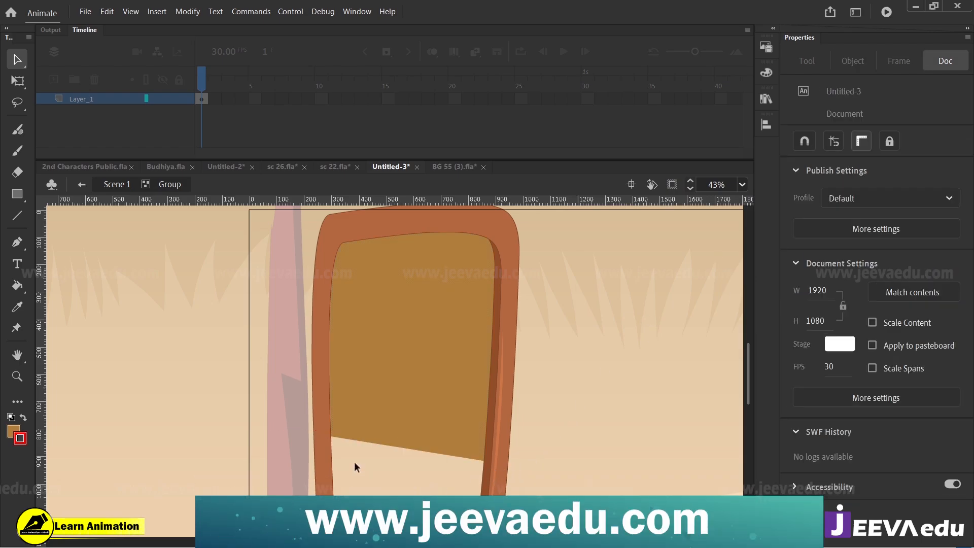
Step: Fill the doorway's empty floor area below the brown wall with light tan #D8B281
{"action": "scroll", "coordinate": [401, 476], "scroll_direction": "down", "scroll_amount": 3}
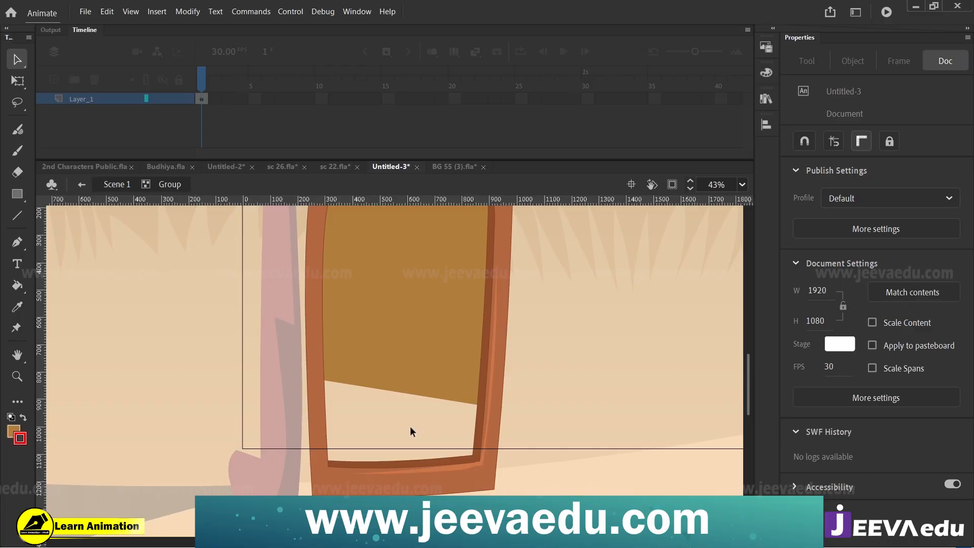
{"action": "key", "text": "k"}
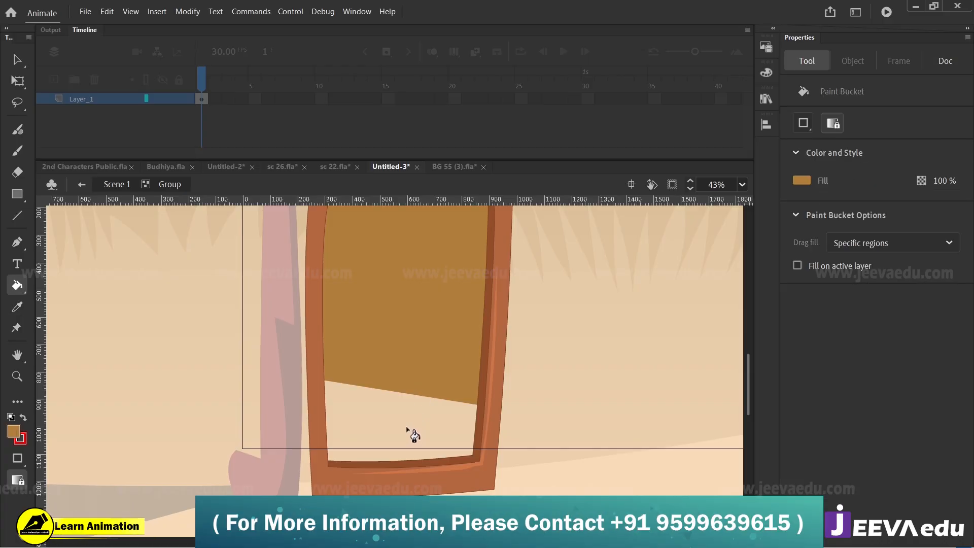
{"action": "left_click", "coordinate": [15, 432]}
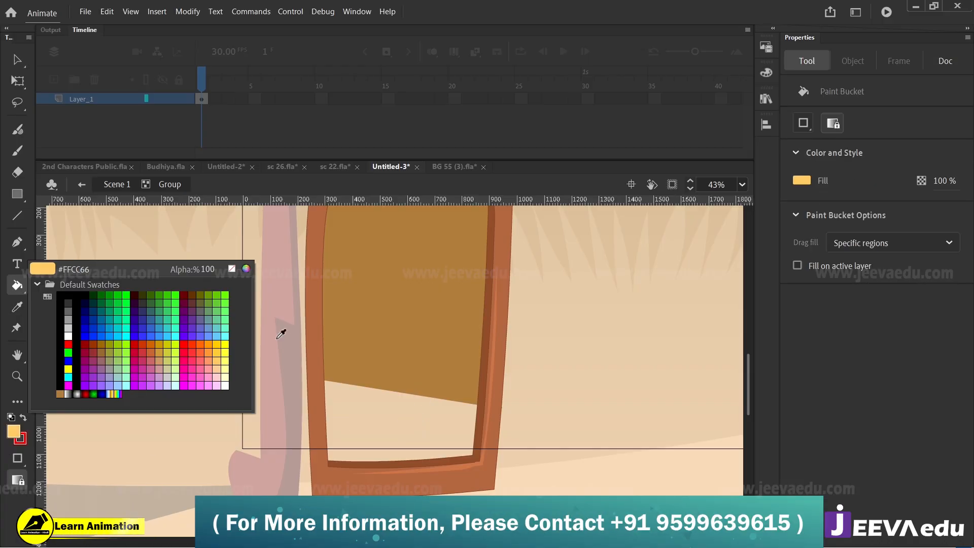
{"action": "left_click", "coordinate": [250, 272]}
{"action": "left_click", "coordinate": [647, 162]}
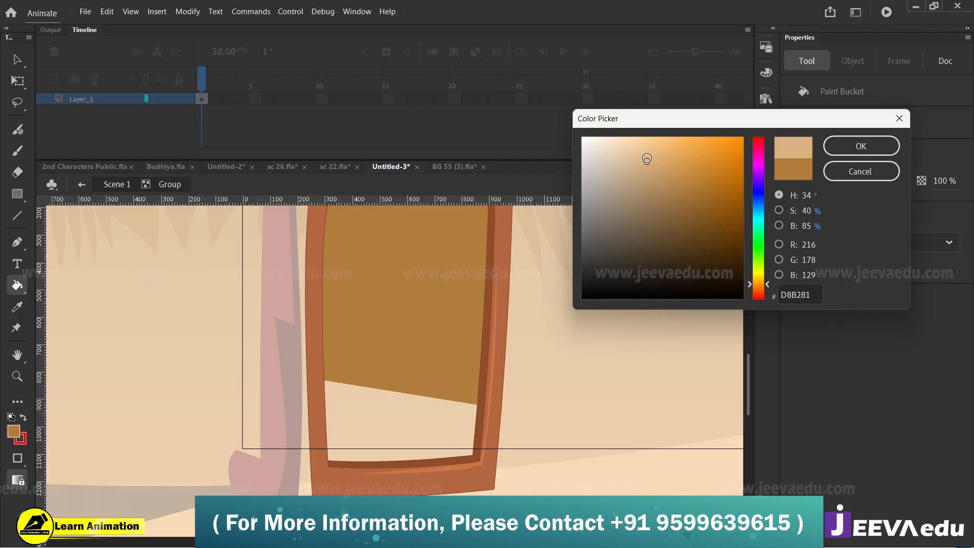
{"action": "left_click", "coordinate": [879, 145]}
{"action": "left_click", "coordinate": [424, 431]}
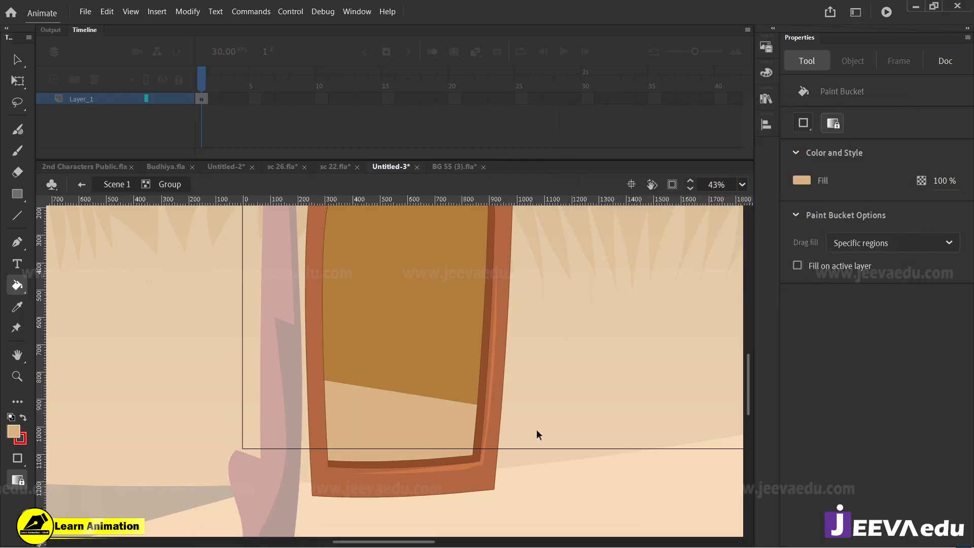
Step: Leave the door group and preview the hut doorway cropped to the stage area
{"action": "key", "text": "v"}
{"action": "left_click", "coordinate": [128, 189]}
{"action": "key", "text": "z"}
{"action": "left_click", "coordinate": [391, 373], "text": "alt"}
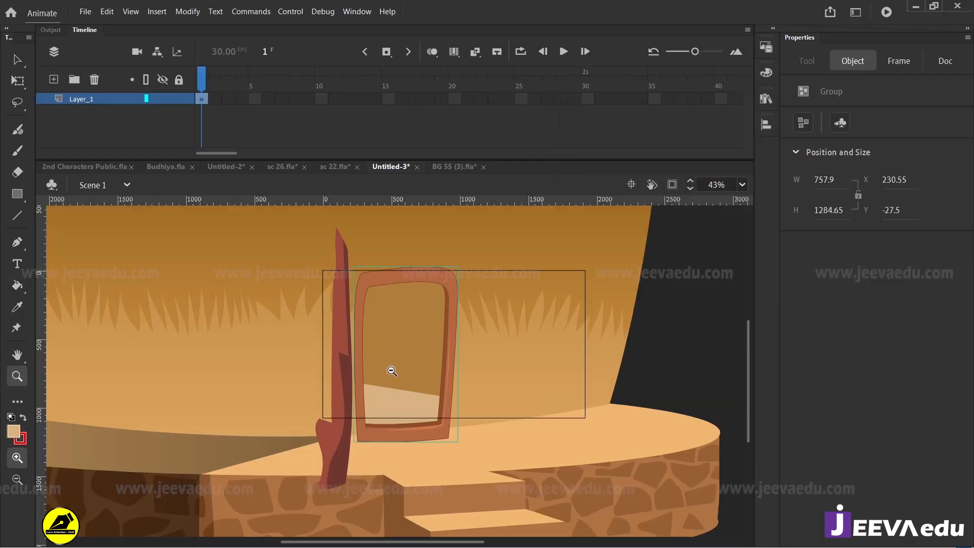
{"action": "left_click", "coordinate": [388, 385], "text": "alt"}
{"action": "left_click", "coordinate": [672, 184]}
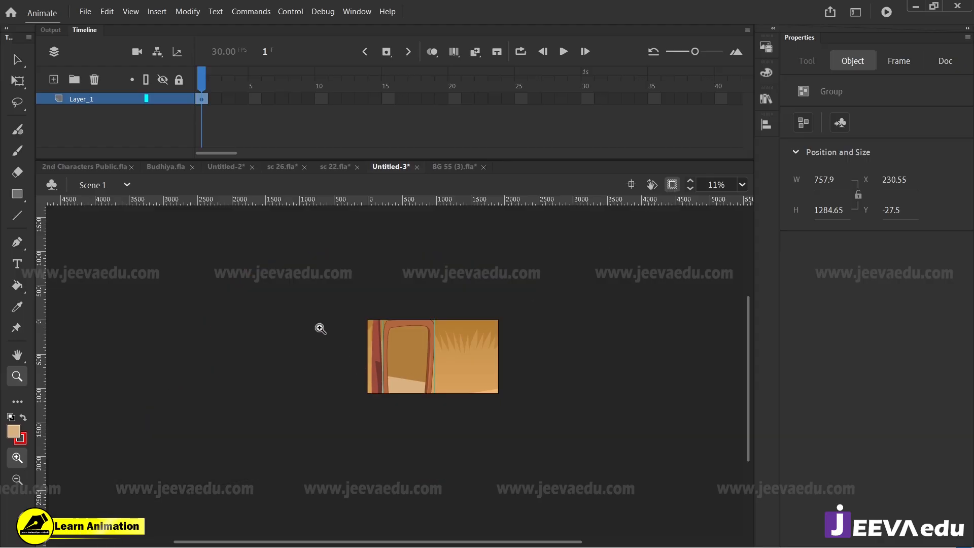
{"action": "left_click_drag", "start_coordinate": [323, 292], "coordinate": [522, 428]}
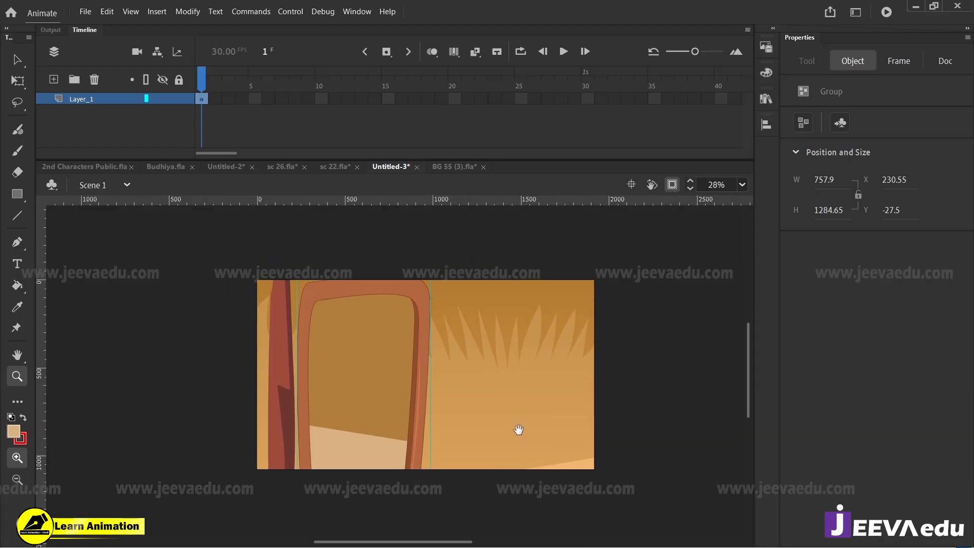
{"action": "key", "text": "v"}
{"action": "left_click", "coordinate": [415, 369]}
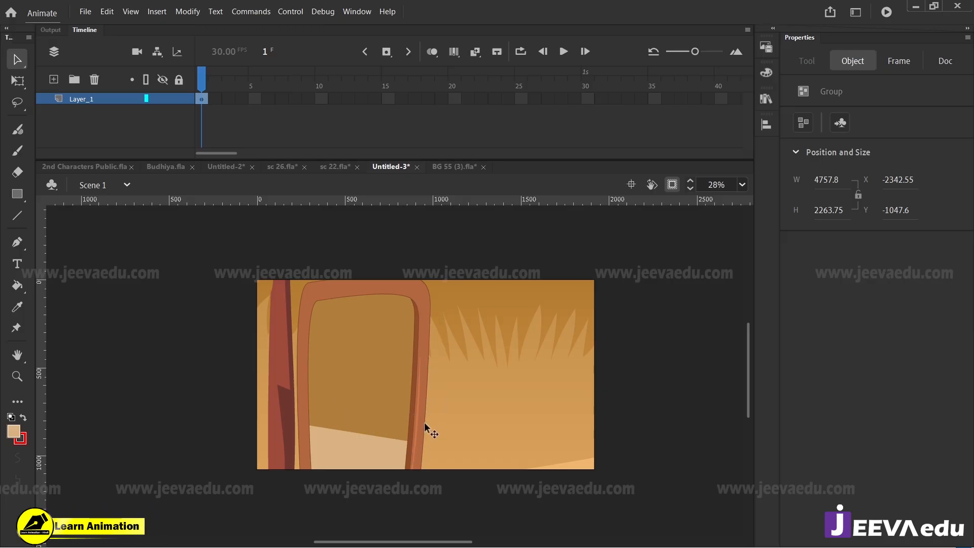
Step: Switch to the BG 55 (3).fla document and examine how its arched doorway shows the wall thickness
{"action": "left_click", "coordinate": [466, 166]}
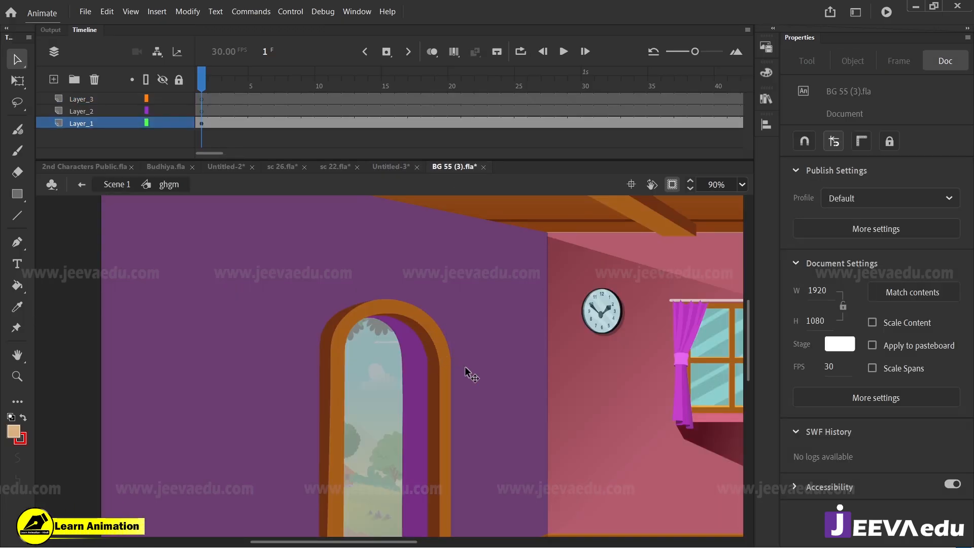
{"action": "key", "text": "z"}
{"action": "left_click", "coordinate": [397, 371], "text": "alt"}
{"action": "left_click_drag", "start_coordinate": [495, 428], "coordinate": [406, 390]}
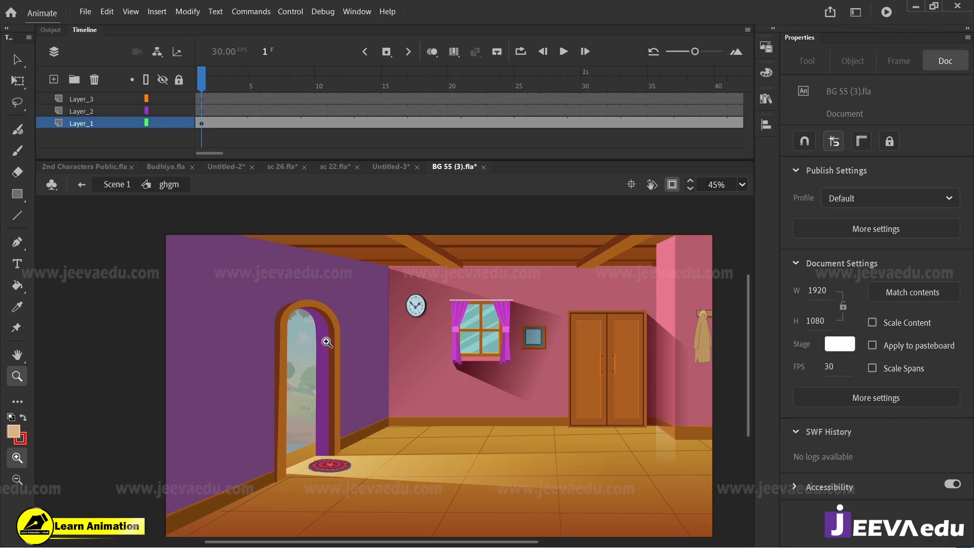
{"action": "left_click", "coordinate": [327, 343]}
{"action": "left_click", "coordinate": [409, 431], "text": "alt"}
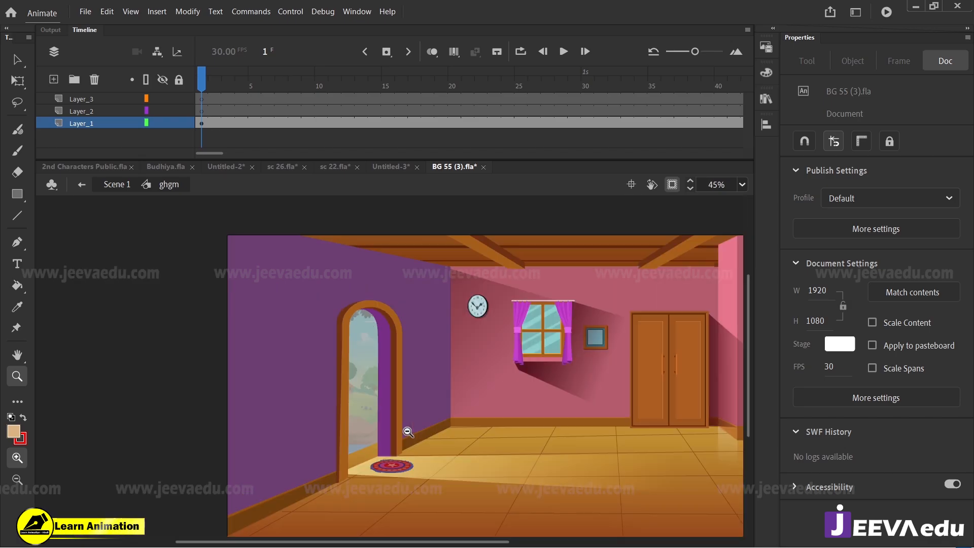
{"action": "left_click_drag", "start_coordinate": [506, 432], "coordinate": [468, 421]}
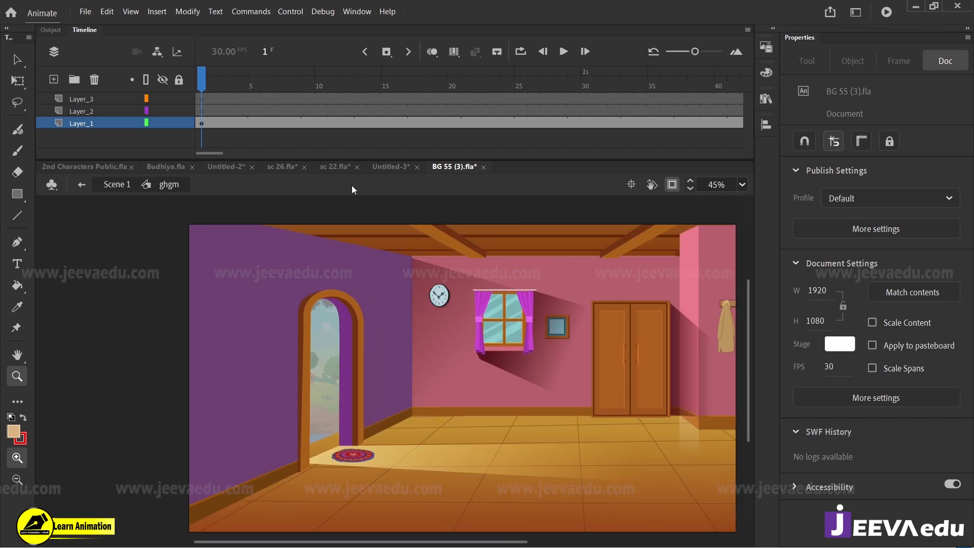
Step: Return to the Untitled-3 document and inspect the cropped doorway composition up close
{"action": "left_click", "coordinate": [386, 168]}
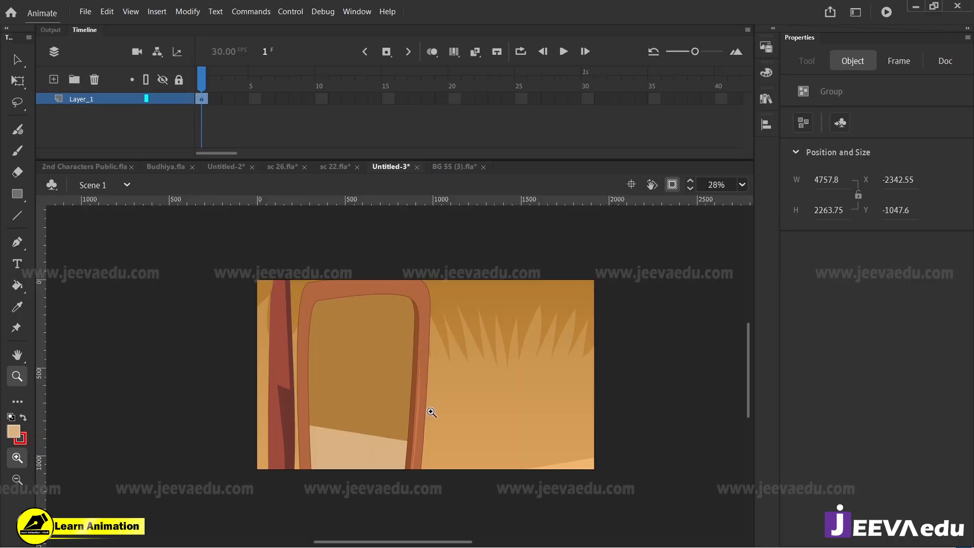
{"action": "left_click_drag", "start_coordinate": [252, 274], "coordinate": [600, 489]}
{"action": "left_click_drag", "start_coordinate": [546, 473], "coordinate": [552, 487]}
{"action": "left_click_drag", "start_coordinate": [407, 484], "coordinate": [411, 481]}
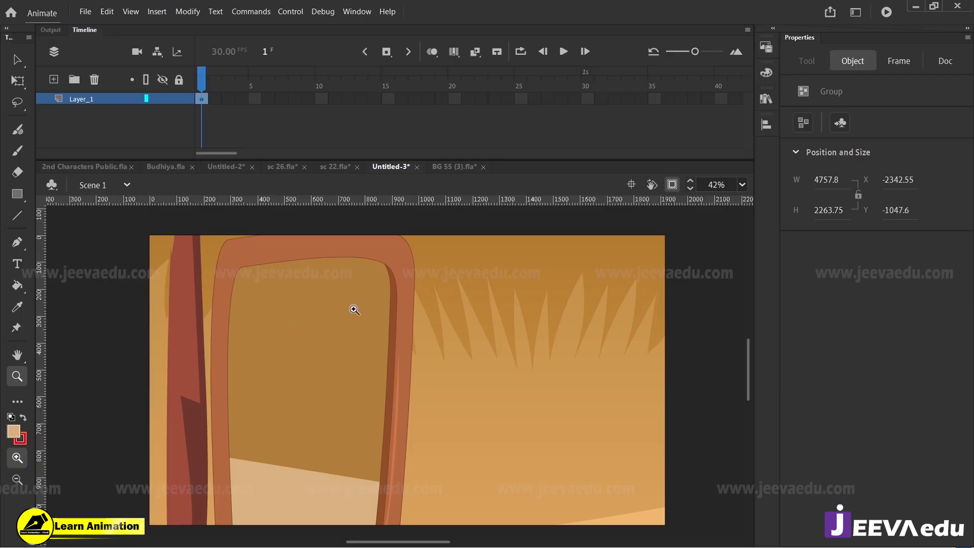
Step: Show the artwork beyond the stage, reopen the door group, and paste the cut closed door to the right of the empty frame
{"action": "left_click", "coordinate": [671, 185]}
{"action": "left_click", "coordinate": [406, 397], "text": "alt"}
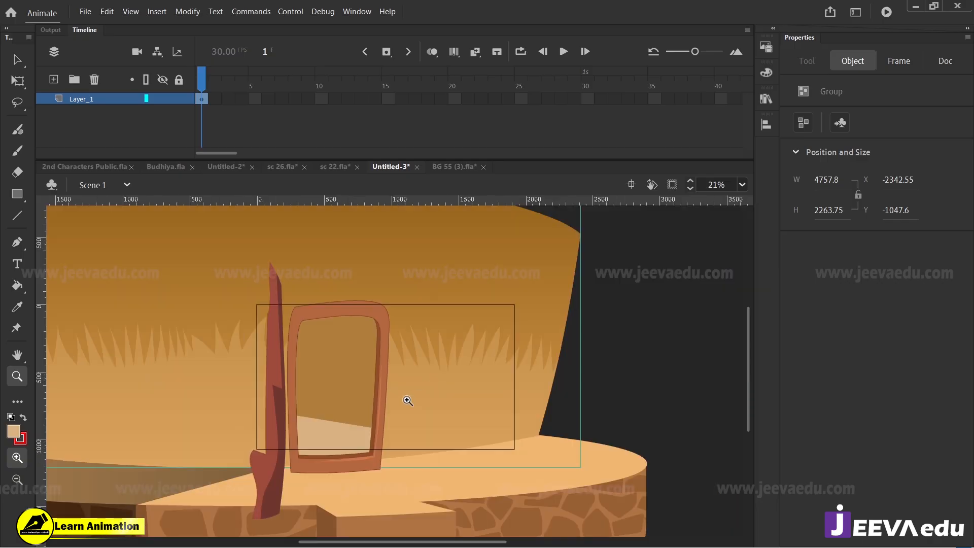
{"action": "key", "text": "v"}
{"action": "double_click", "coordinate": [384, 357]}
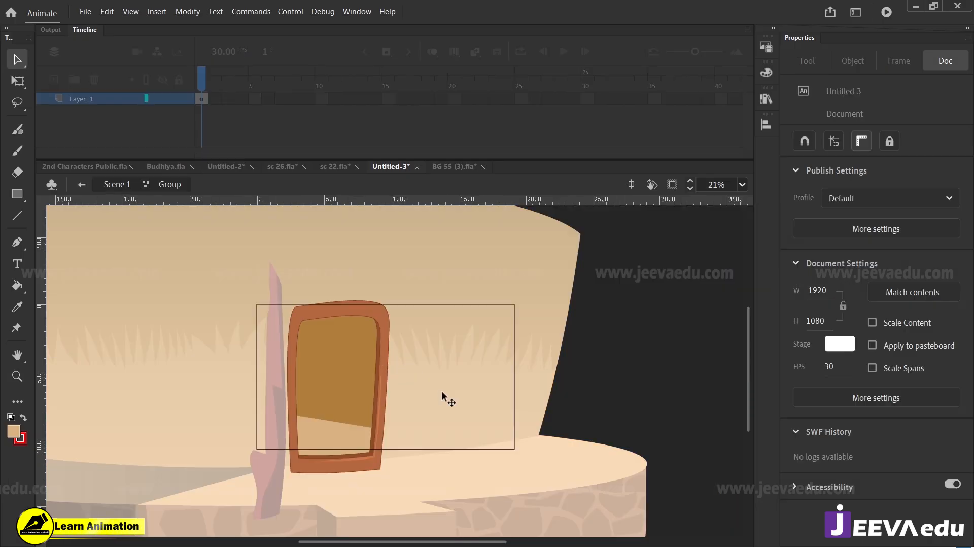
{"action": "key", "text": "ctrl+v"}
{"action": "left_click_drag", "start_coordinate": [423, 387], "coordinate": [505, 388]}
{"action": "key", "text": "q"}
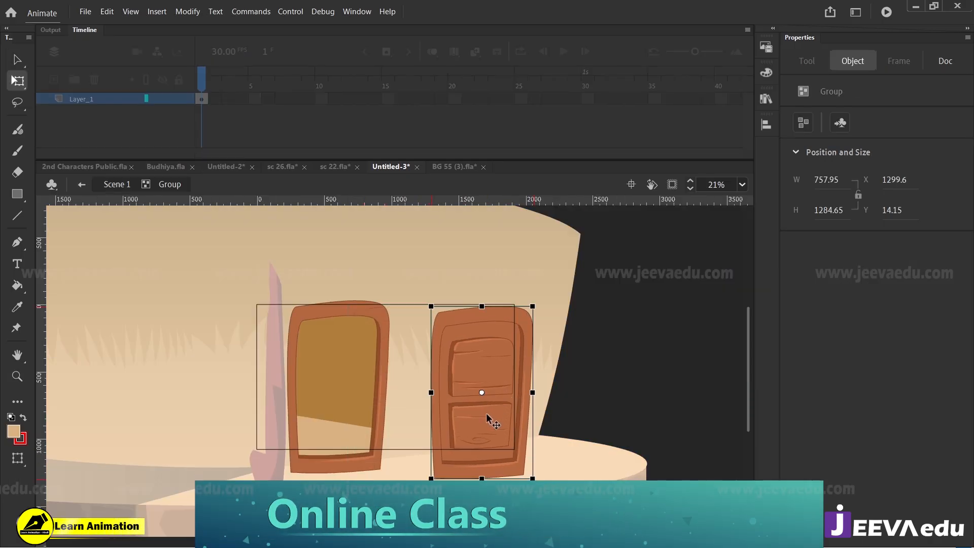
Step: Inside the pasted door's group, delete the outer frame's fill and its outline, keeping the inner door panel
{"action": "key", "text": "v"}
{"action": "double_click", "coordinate": [493, 307]}
{"action": "left_click", "coordinate": [492, 301]}
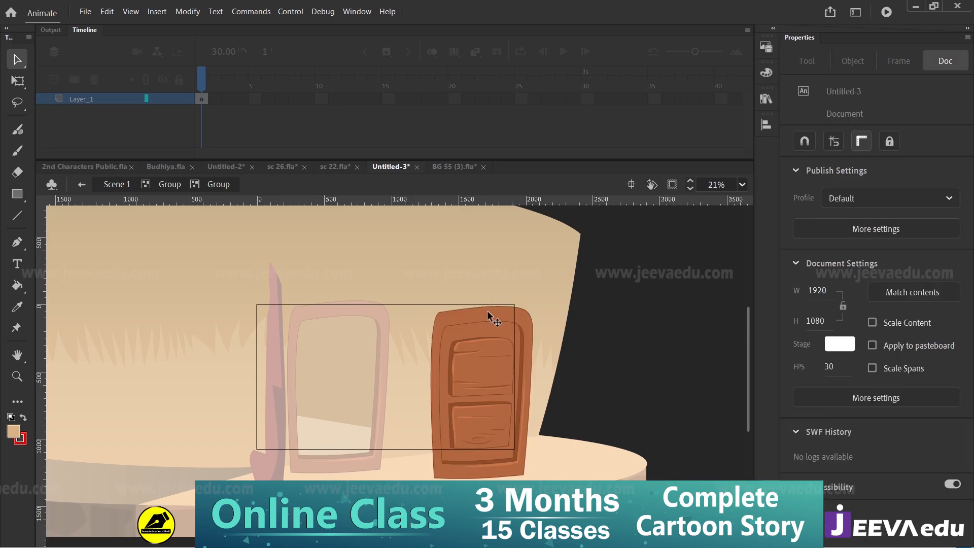
{"action": "left_click", "coordinate": [488, 310]}
{"action": "key", "text": "Delete"}
{"action": "left_click", "coordinate": [501, 306]}
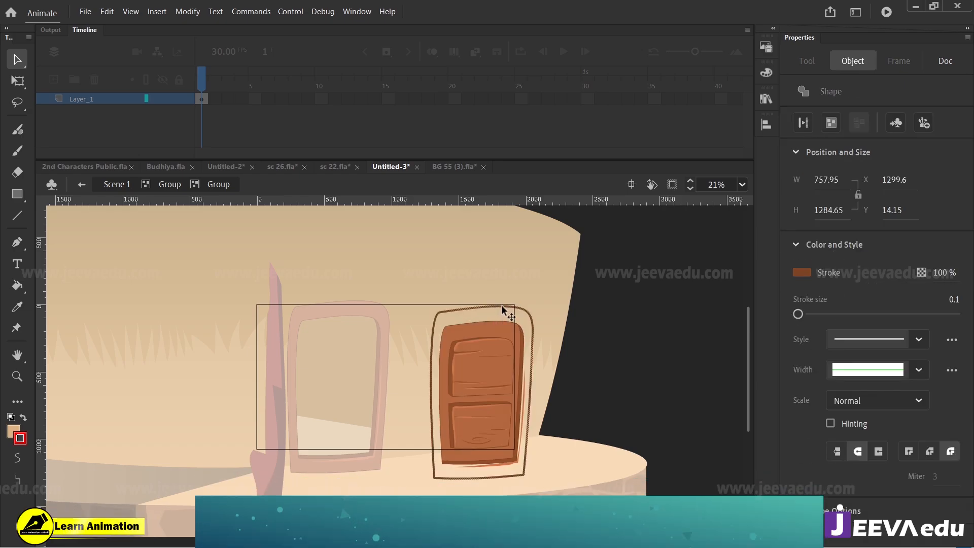
{"action": "key", "text": "Delete"}
Step: Group the remaining door panel artwork and move the panel over the empty frame's opening
{"action": "left_click_drag", "start_coordinate": [568, 311], "coordinate": [435, 470]}
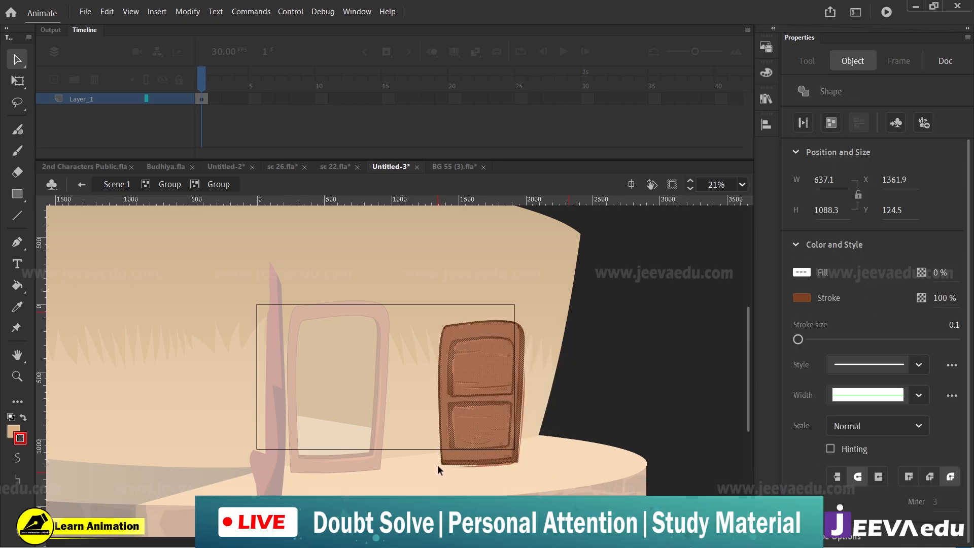
{"action": "key", "text": "ctrl+g"}
{"action": "left_click_drag", "start_coordinate": [465, 441], "coordinate": [349, 402]}
{"action": "key", "text": "ctrl+z"}
{"action": "double_click", "coordinate": [418, 382]}
Step: Scale and skew the door panel into a narrow open door against the frame's right side, about 230 wide and 1036 high
{"action": "key", "text": "q"}
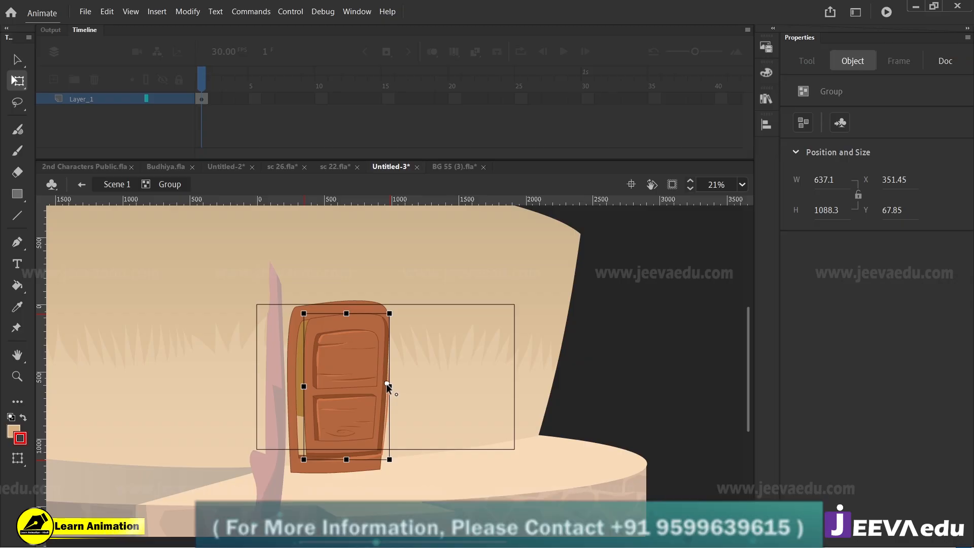
{"action": "mouse_move", "coordinate": [346, 312]}
{"action": "left_mouse_down"}
{"action": "mouse_move", "coordinate": [348, 322]}
{"action": "mouse_move", "coordinate": [346, 315]}
{"action": "left_mouse_up"}
{"action": "left_click_drag", "start_coordinate": [347, 448], "coordinate": [348, 453]}
{"action": "left_click_drag", "start_coordinate": [303, 387], "coordinate": [328, 387]}
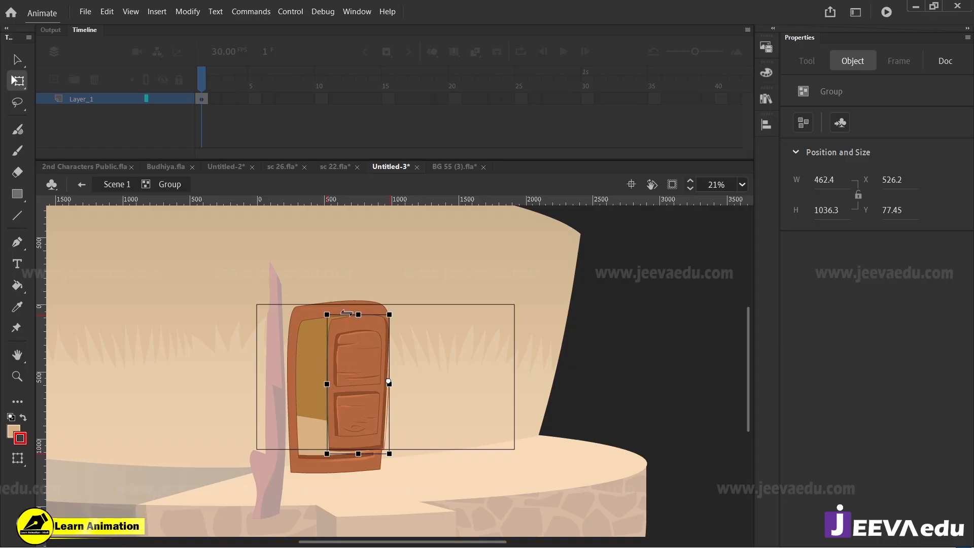
{"action": "left_click_drag", "start_coordinate": [346, 313], "coordinate": [344, 313]}
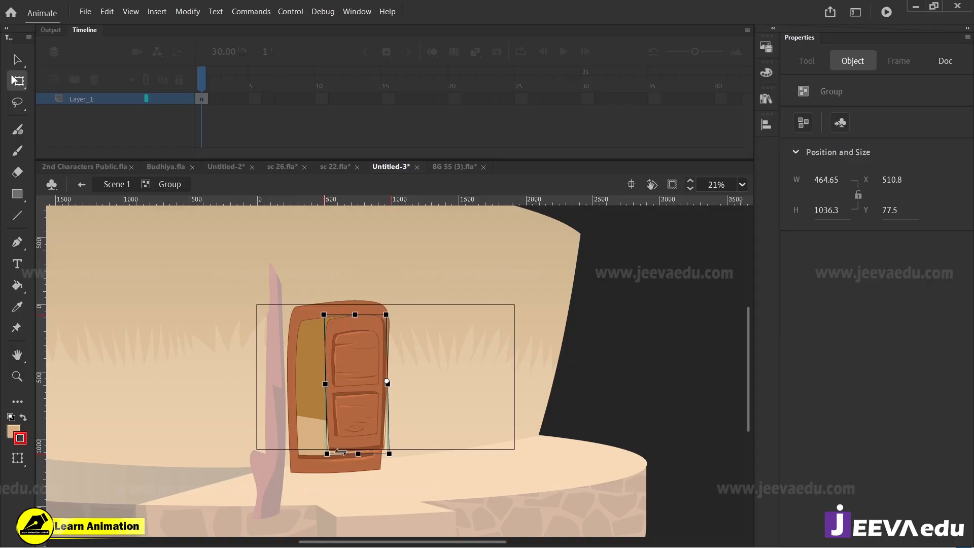
{"action": "left_click_drag", "start_coordinate": [341, 453], "coordinate": [334, 453]}
{"action": "left_click_drag", "start_coordinate": [359, 407], "coordinate": [449, 403]}
Step: Inspect the open door panel up close and preview the doorway cropped to the stage area
{"action": "key", "text": "z"}
{"action": "left_click", "coordinate": [329, 393]}
{"action": "key", "text": "v"}
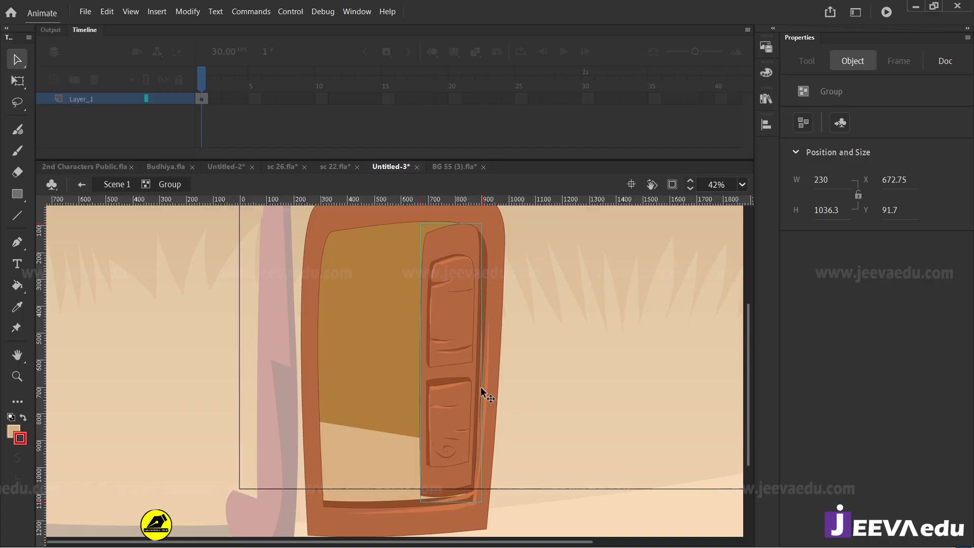
{"action": "left_click", "coordinate": [672, 186]}
{"action": "key", "text": "z"}
{"action": "left_click", "coordinate": [376, 384], "text": "alt"}
{"action": "key", "text": "v"}
{"action": "key", "text": "z"}
{"action": "left_click", "coordinate": [374, 367]}
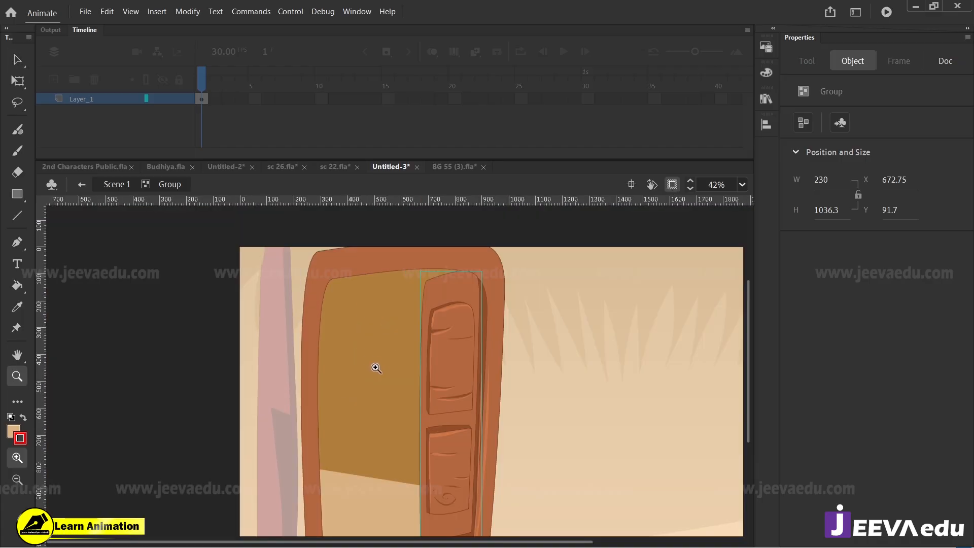
{"action": "left_click", "coordinate": [376, 367], "text": "alt"}
{"action": "key", "text": "v"}
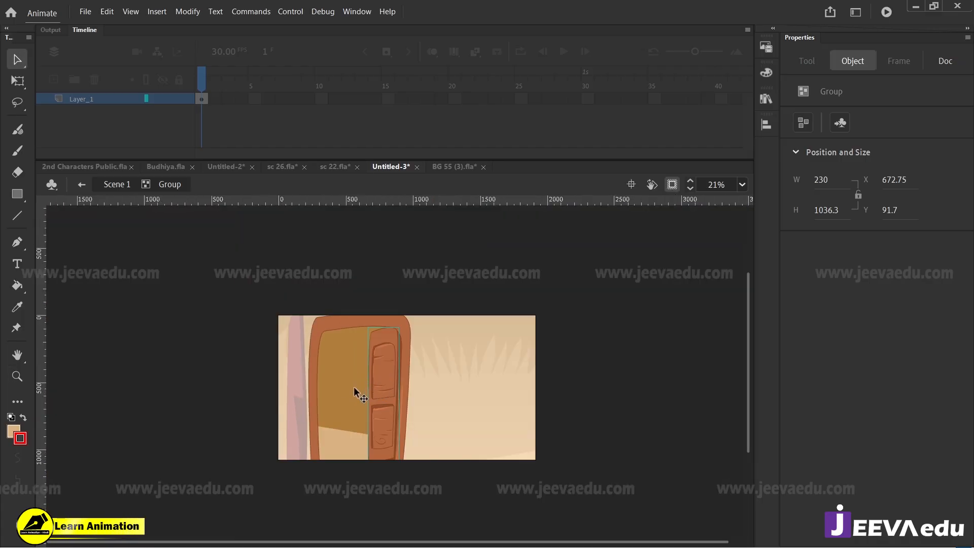
Step: Leave the door group and convert the whole doorway into a Graphic symbol
{"action": "left_click", "coordinate": [672, 186]}
{"action": "key", "text": "z"}
{"action": "left_click_drag", "start_coordinate": [277, 295], "coordinate": [424, 507]}
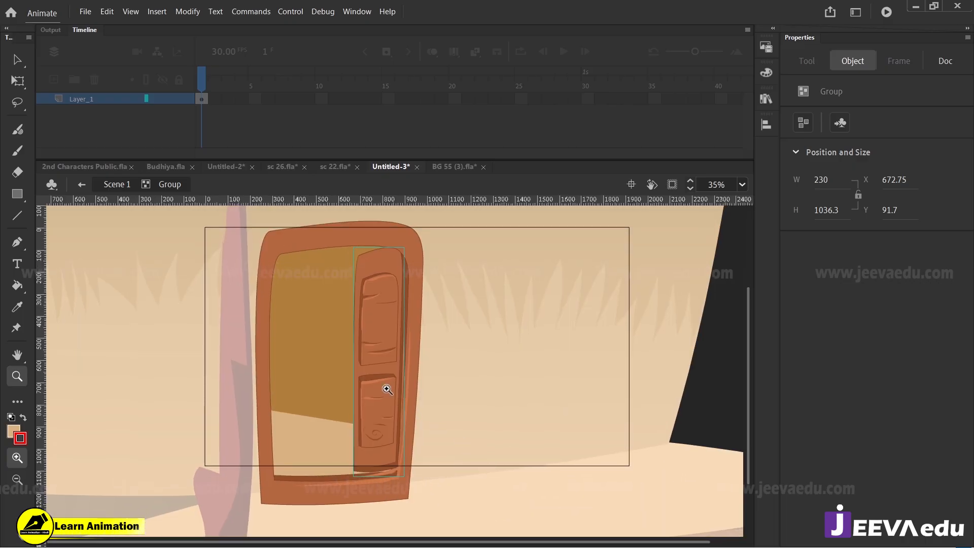
{"action": "key", "text": "v"}
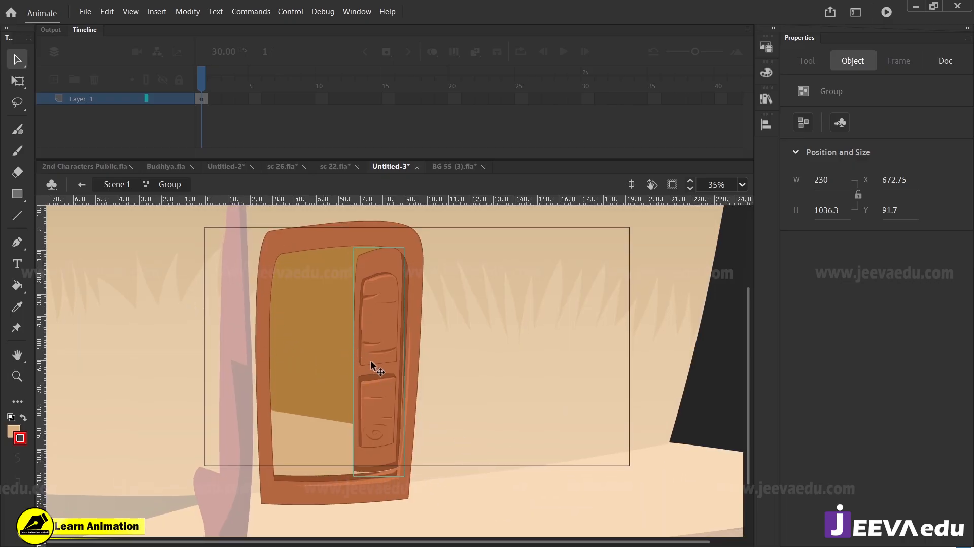
{"action": "double_click", "coordinate": [175, 320]}
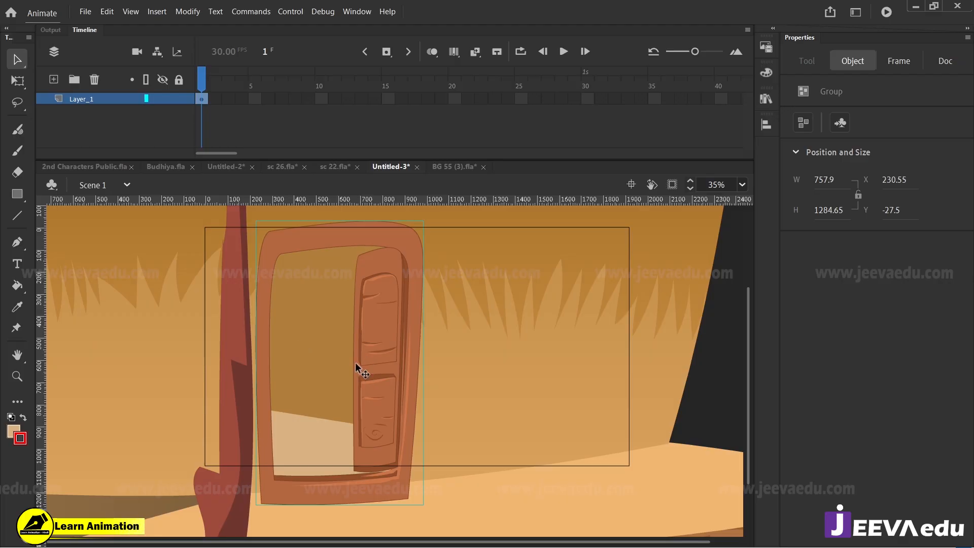
{"action": "key", "text": "F8"}
{"action": "left_click", "coordinate": [569, 294]}
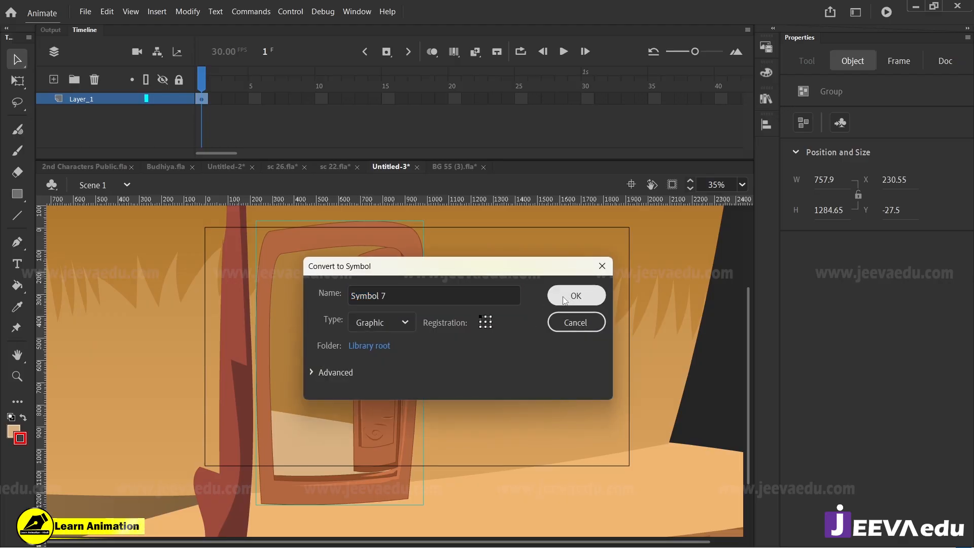
Step: Open the new doorway symbol and break its group apart into frame, opening and door panel
{"action": "double_click", "coordinate": [382, 406]}
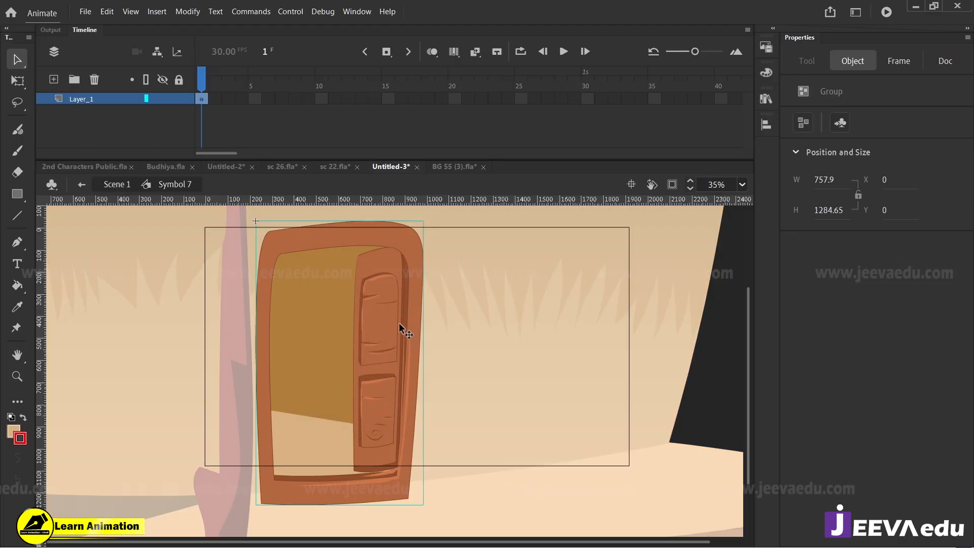
{"action": "left_click", "coordinate": [427, 372]}
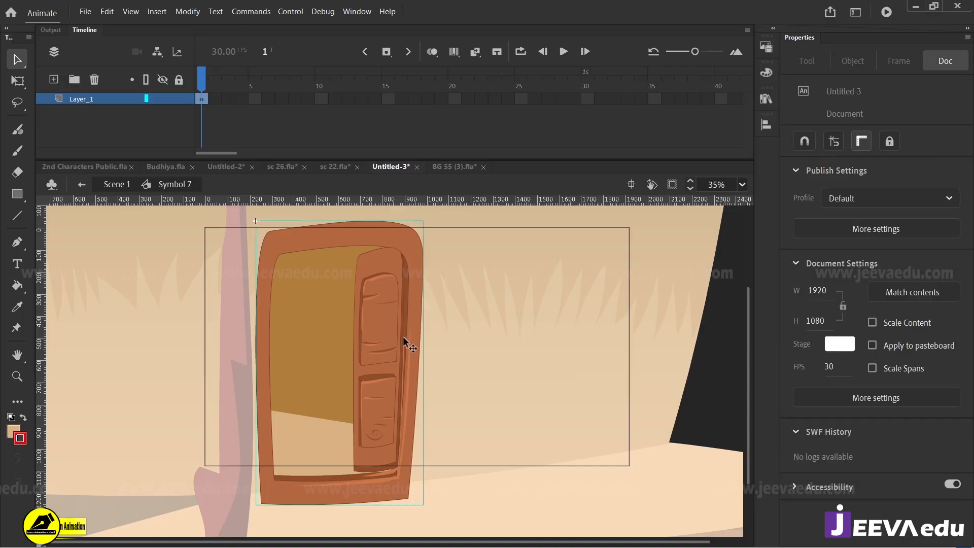
{"action": "left_click", "coordinate": [403, 338]}
{"action": "key", "text": "ctrl+b"}
{"action": "left_click", "coordinate": [454, 352]}
Step: Cut the door panel and paste it in place on a new layer above the frame
{"action": "left_click", "coordinate": [385, 351]}
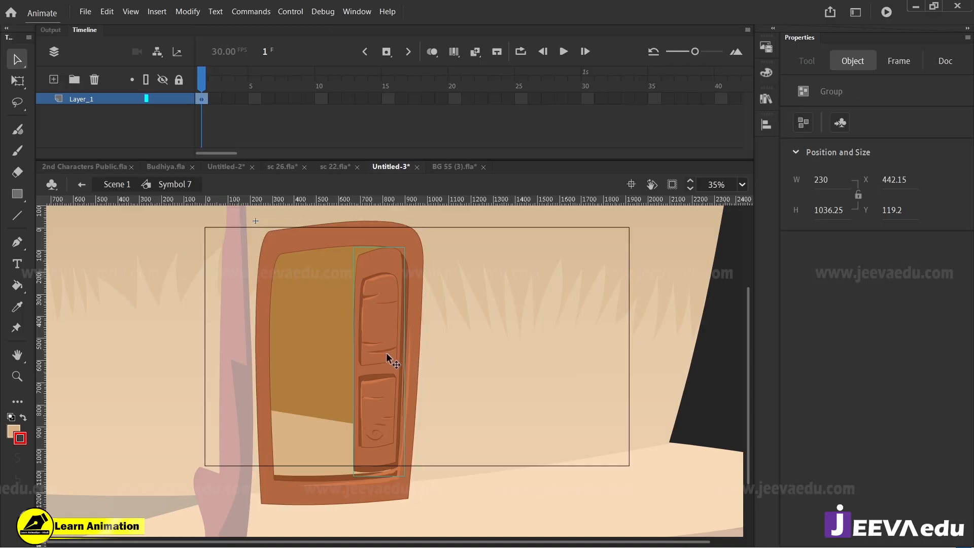
{"action": "key", "text": "Delete"}
{"action": "left_click", "coordinate": [54, 79]}
{"action": "right_click", "coordinate": [129, 236]}
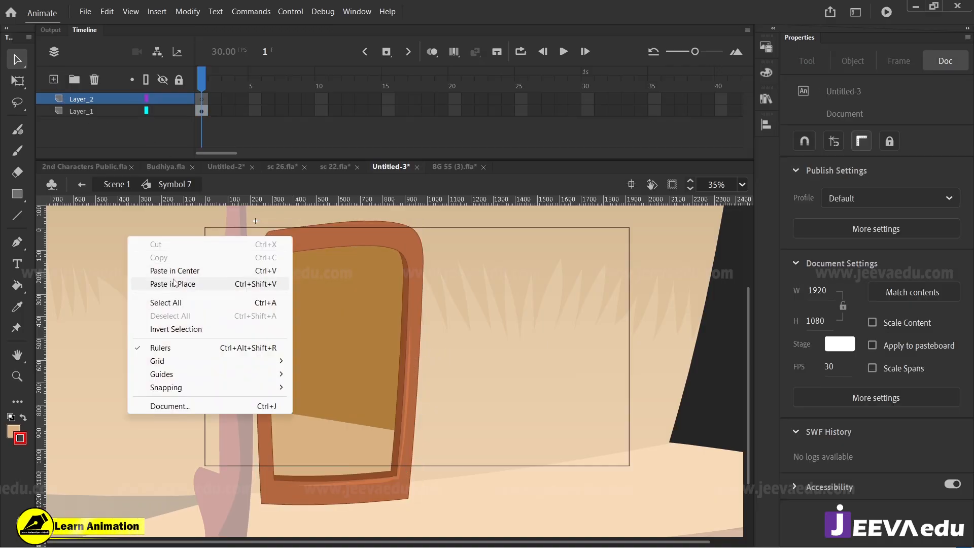
{"action": "left_click", "coordinate": [172, 283]}
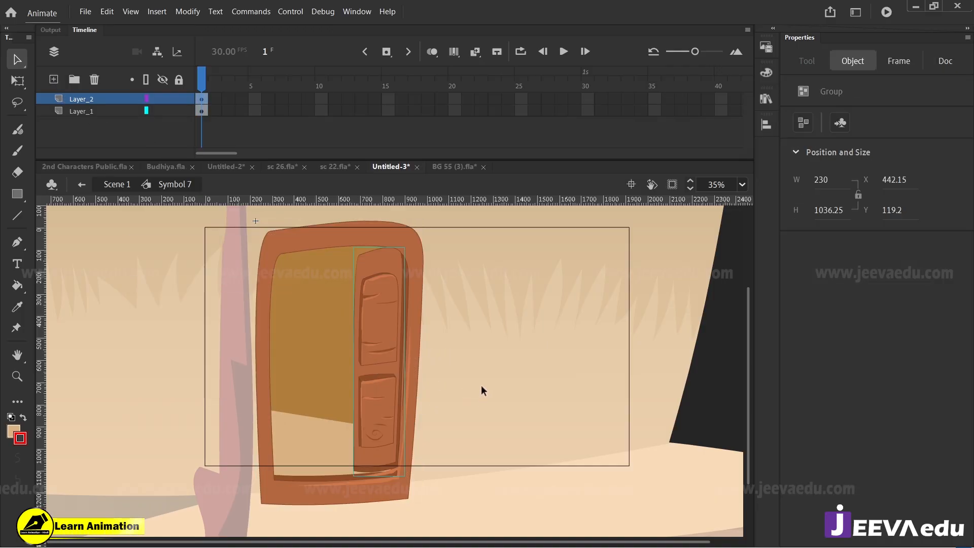
Step: Copy the opening's wall and floor fills and paste them in place on a new layer above the door panel
{"action": "left_click", "coordinate": [325, 347]}
{"action": "left_click", "coordinate": [326, 434], "text": "shift"}
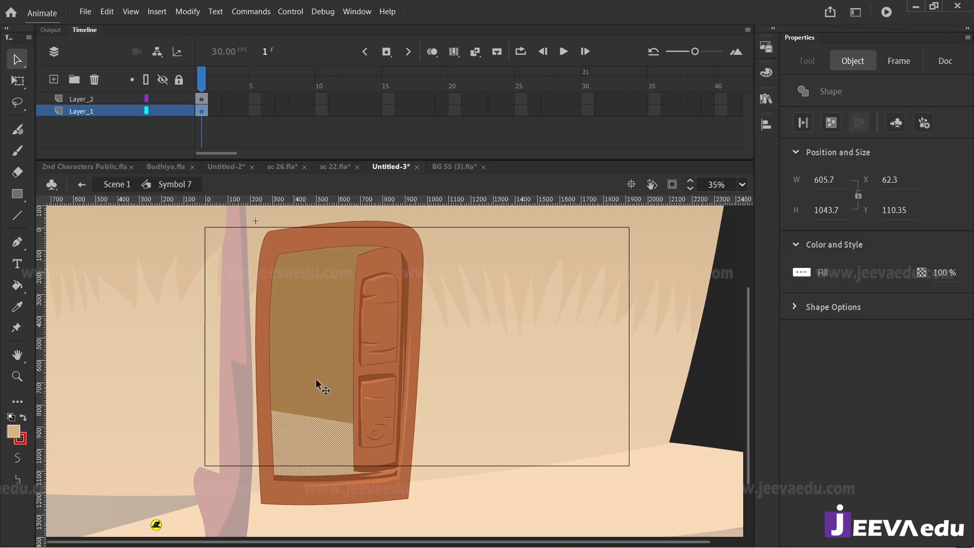
{"action": "left_click_drag", "start_coordinate": [305, 283], "coordinate": [127, 302]}
{"action": "key", "text": "ctrl+z"}
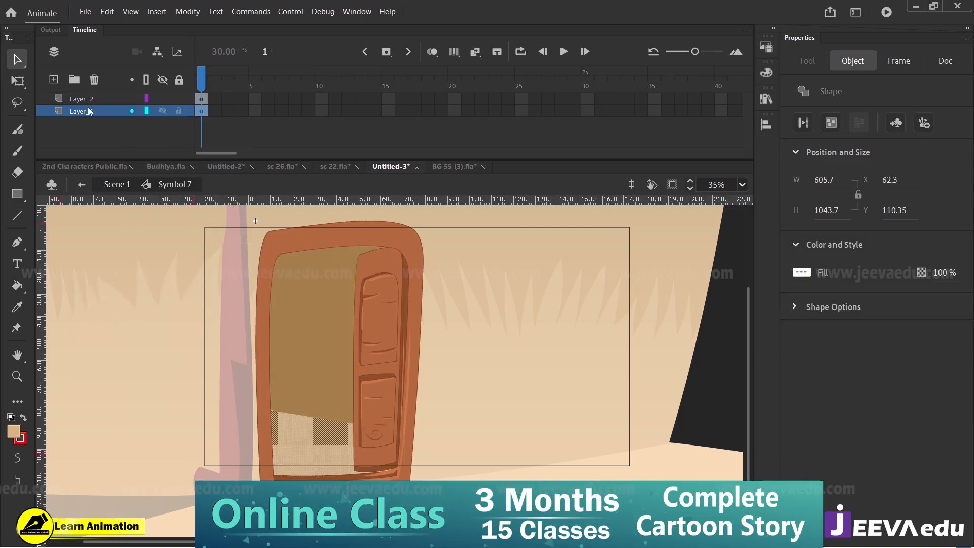
{"action": "left_click", "coordinate": [86, 100]}
{"action": "left_click", "coordinate": [54, 80]}
{"action": "right_click", "coordinate": [150, 281]}
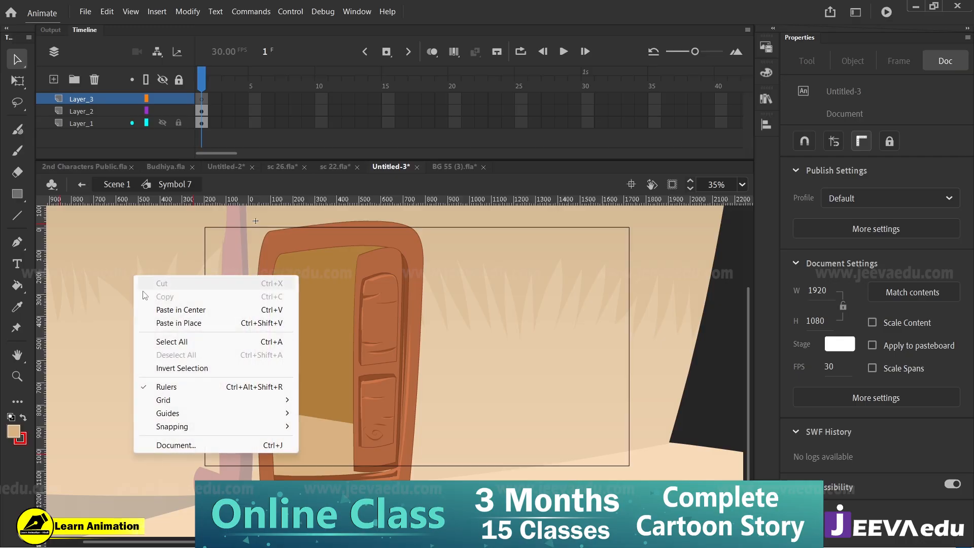
{"action": "left_click", "coordinate": [185, 330]}
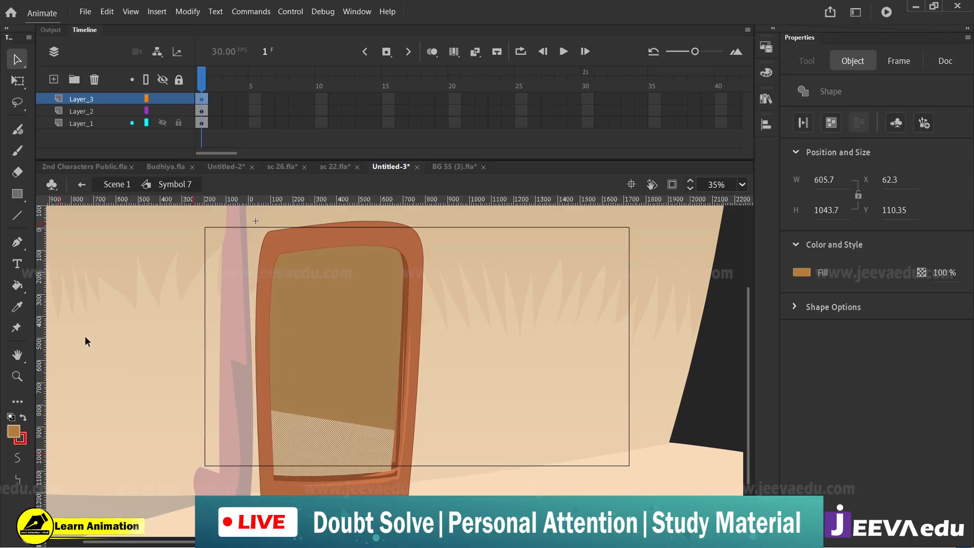
Step: Recolour the pasted opening shape bright green and turn its layer into a mask for the door panel layer
{"action": "left_click", "coordinate": [13, 432]}
{"action": "left_click", "coordinate": [132, 290]}
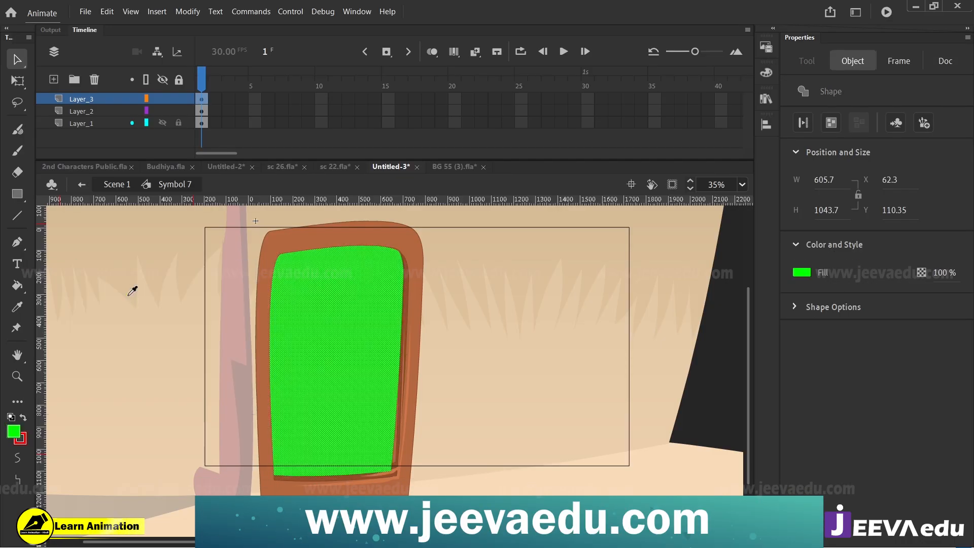
{"action": "right_click", "coordinate": [93, 98]}
{"action": "left_click", "coordinate": [105, 310]}
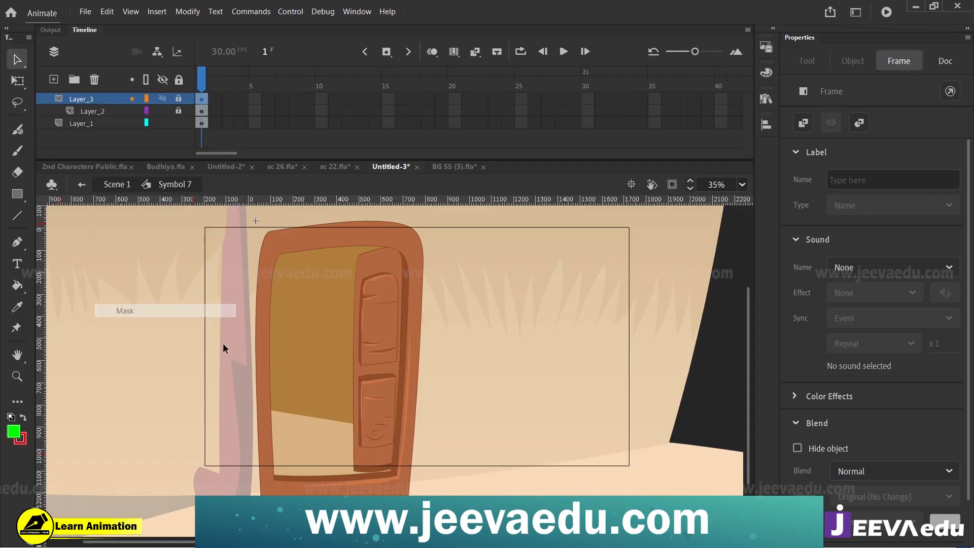
Step: Shift the masked door panel right to X 476.6, relock its layer, and preview the main scene clipped to the stage
{"action": "key", "text": "z"}
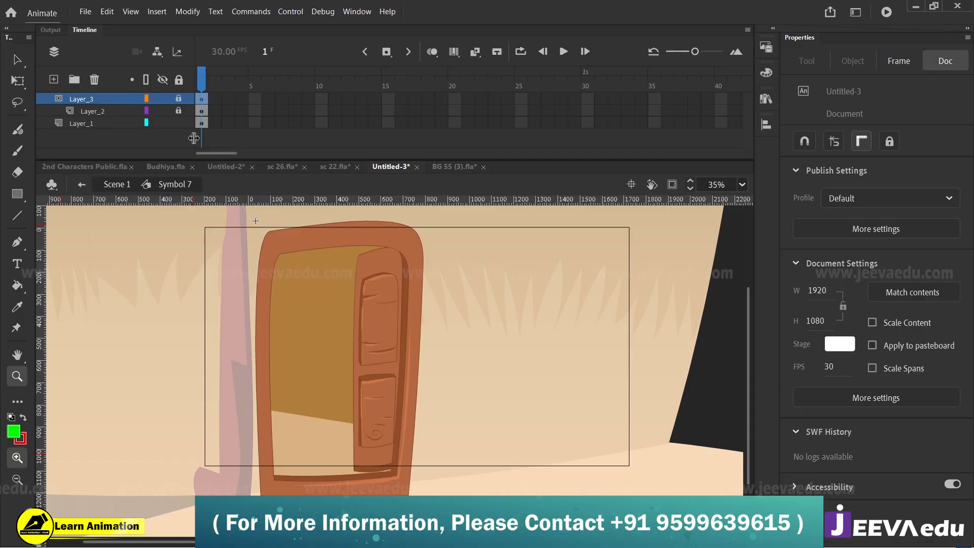
{"action": "left_click", "coordinate": [179, 110]}
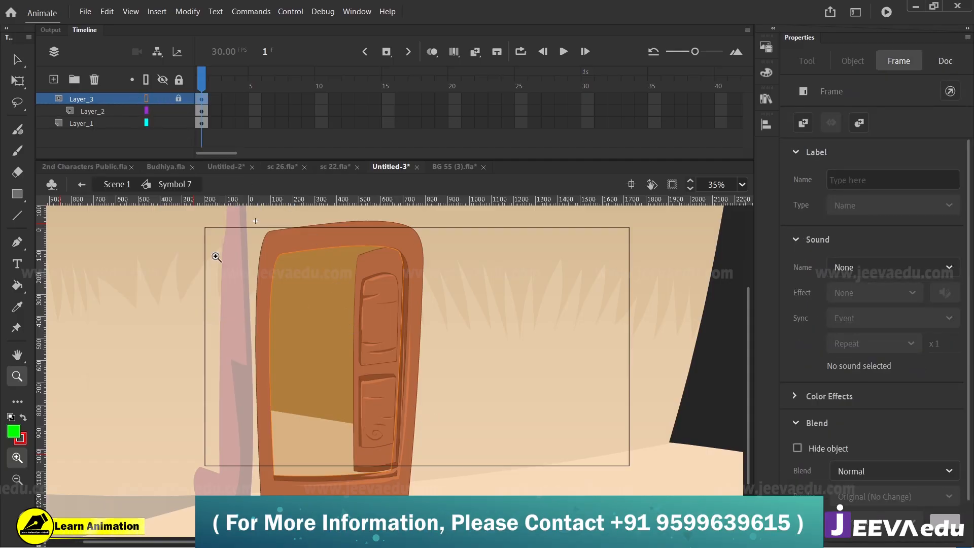
{"action": "key", "text": "v"}
{"action": "left_click", "coordinate": [388, 375]}
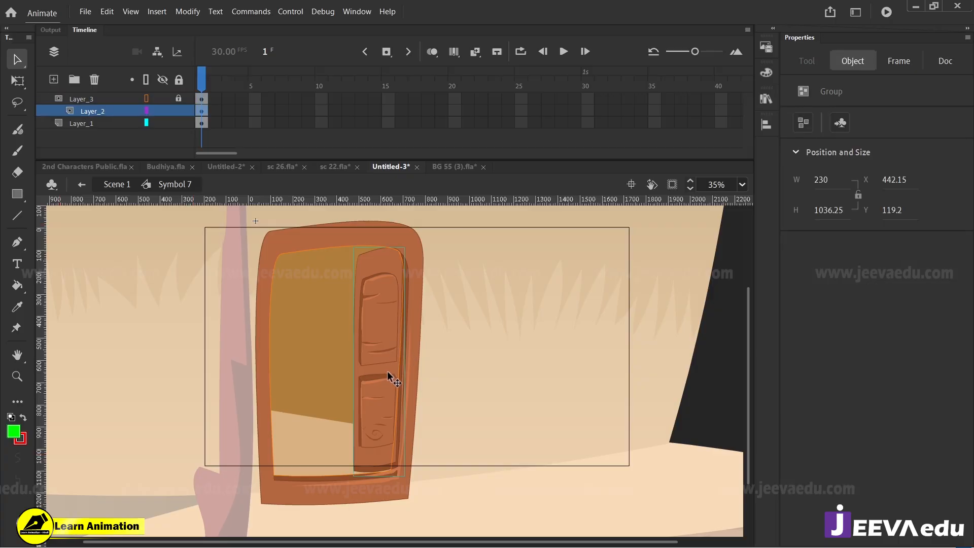
{"action": "left_click_drag", "start_coordinate": [388, 372], "coordinate": [392, 371]}
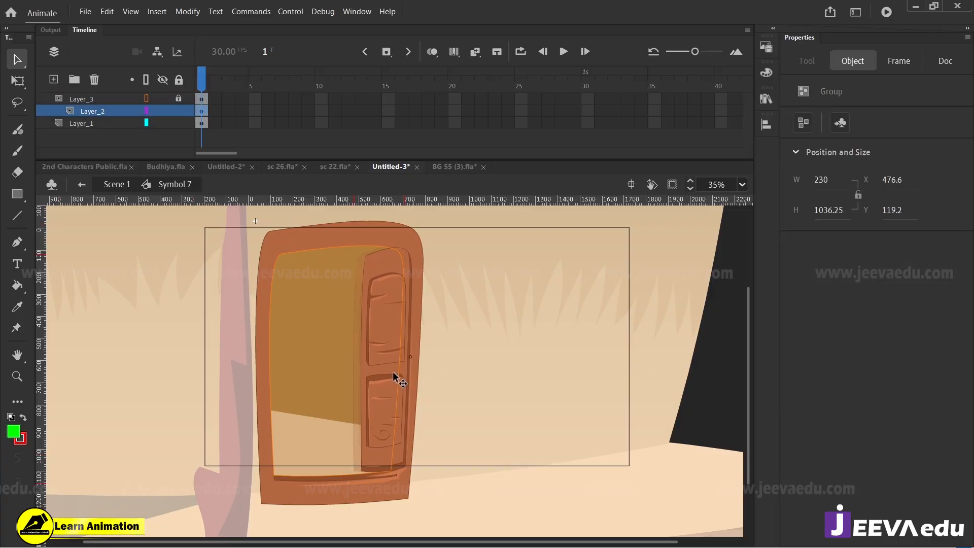
{"action": "left_click", "coordinate": [179, 111]}
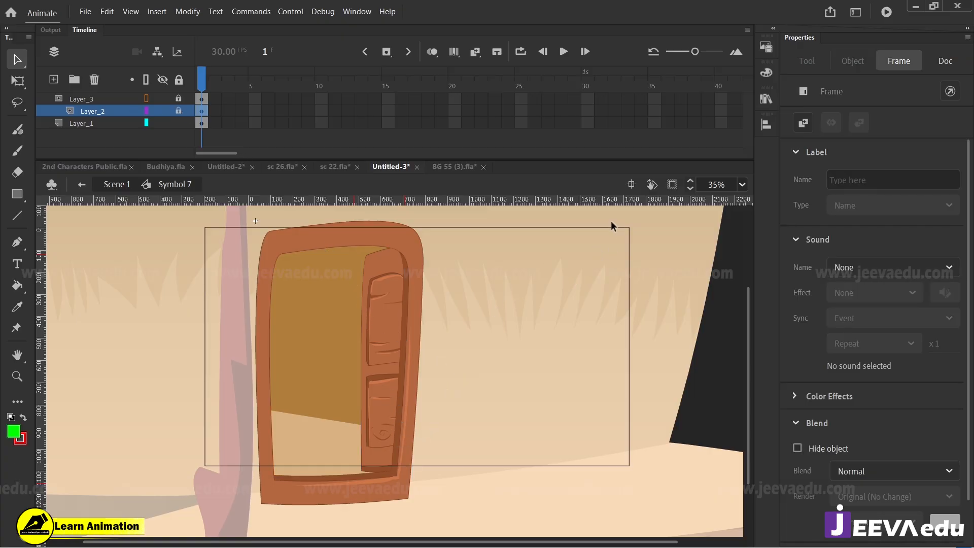
{"action": "left_click", "coordinate": [117, 184]}
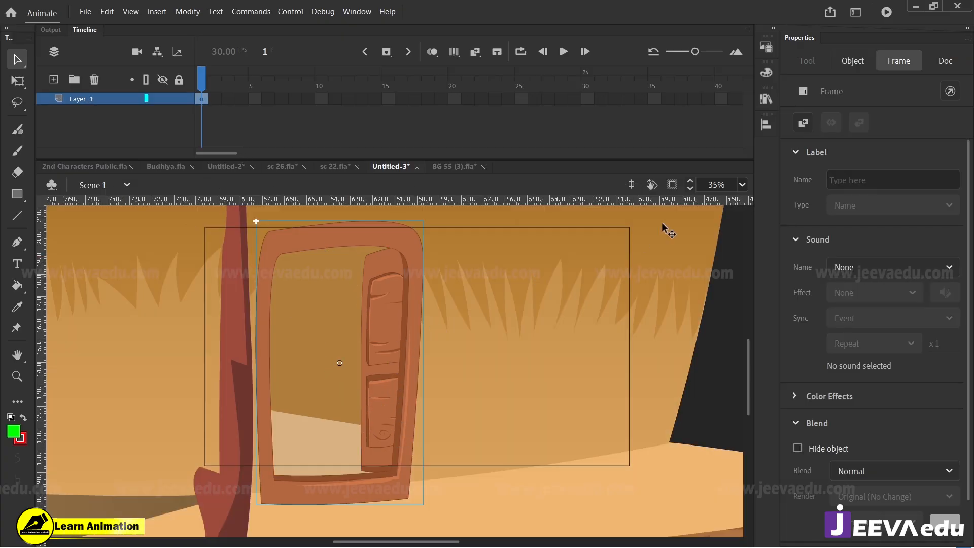
{"action": "left_click", "coordinate": [672, 185]}
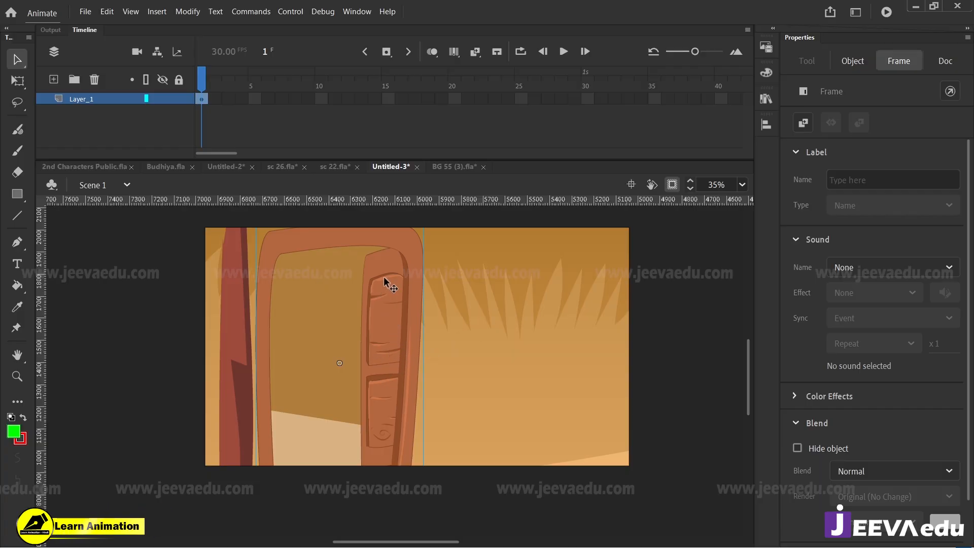
Step: Inside the doorway symbol, unlock the panel layer, narrow the door panel to about 178 wide, and return to the main scene
{"action": "double_click", "coordinate": [379, 352]}
{"action": "left_click", "coordinate": [379, 357]}
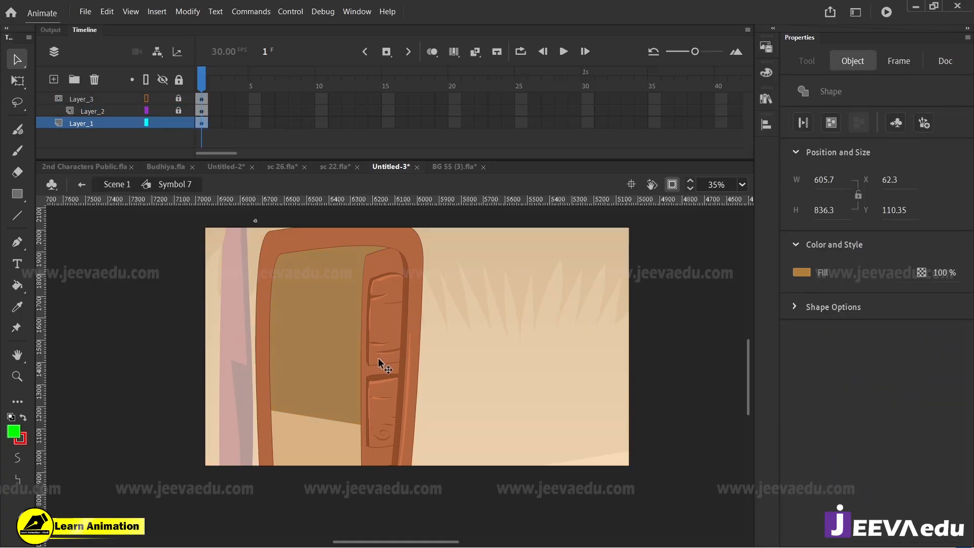
{"action": "left_click", "coordinate": [178, 111]}
{"action": "key", "text": "ctrl+a"}
{"action": "key", "text": "q"}
{"action": "key", "text": "alt"}
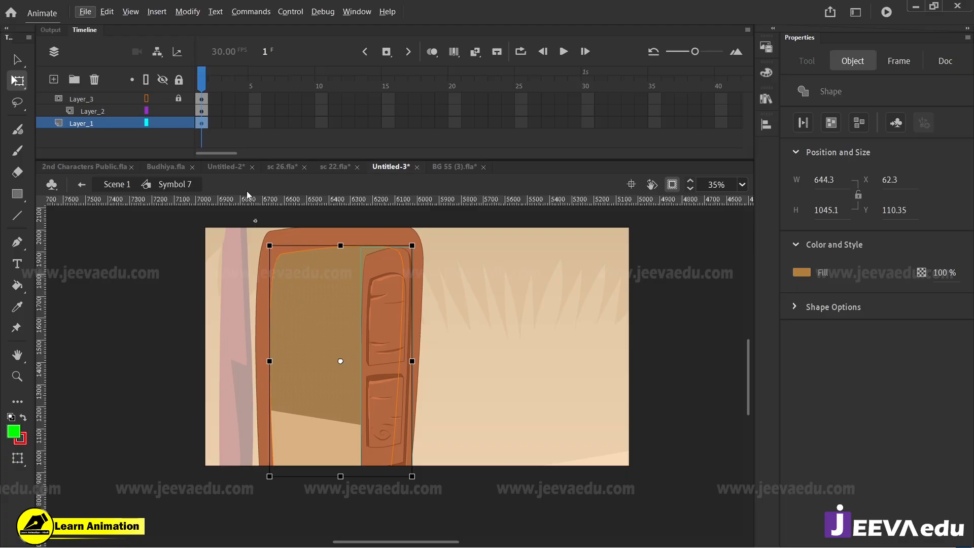
{"action": "left_click", "coordinate": [244, 125]}
{"action": "left_click", "coordinate": [395, 363]}
{"action": "left_click_drag", "start_coordinate": [364, 362], "coordinate": [375, 341]}
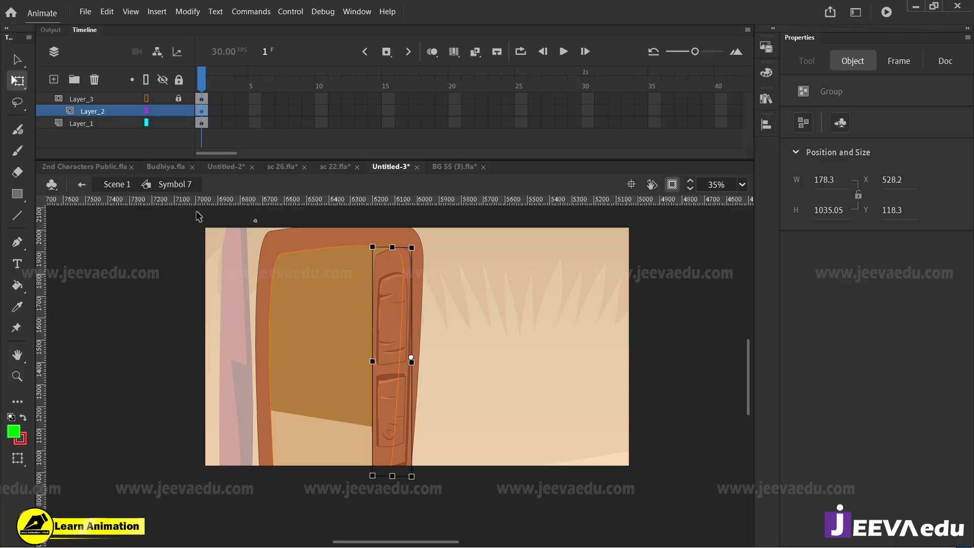
{"action": "left_click", "coordinate": [110, 183]}
{"action": "left_click", "coordinate": [166, 369]}
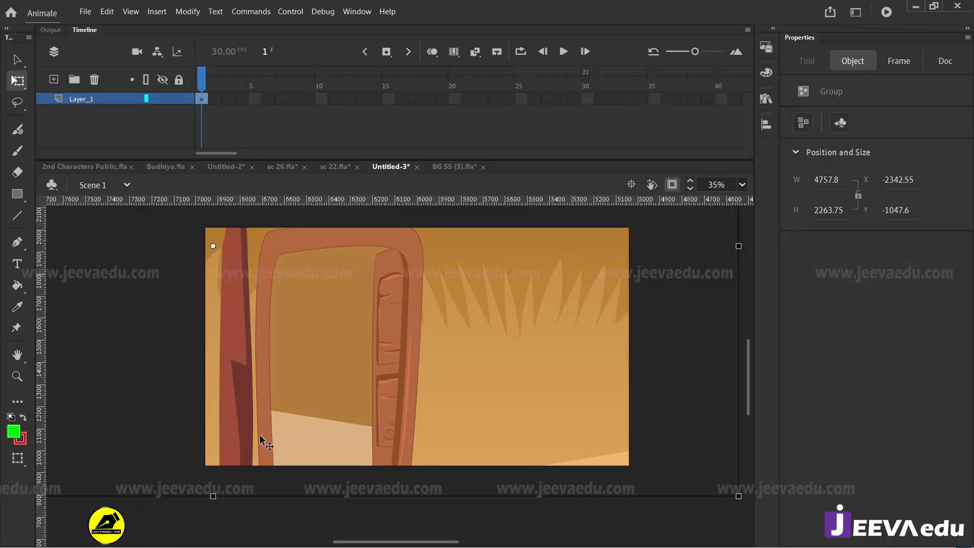
{"action": "left_click", "coordinate": [274, 127]}
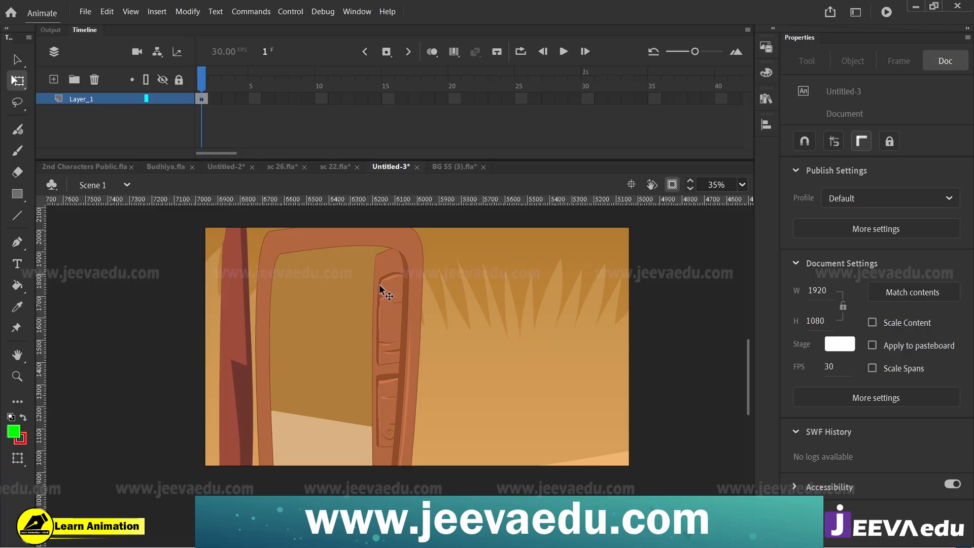
Step: Recolour the interior wall inside the doorway symbol a darker brown and return to the main scene
{"action": "left_click", "coordinate": [336, 355]}
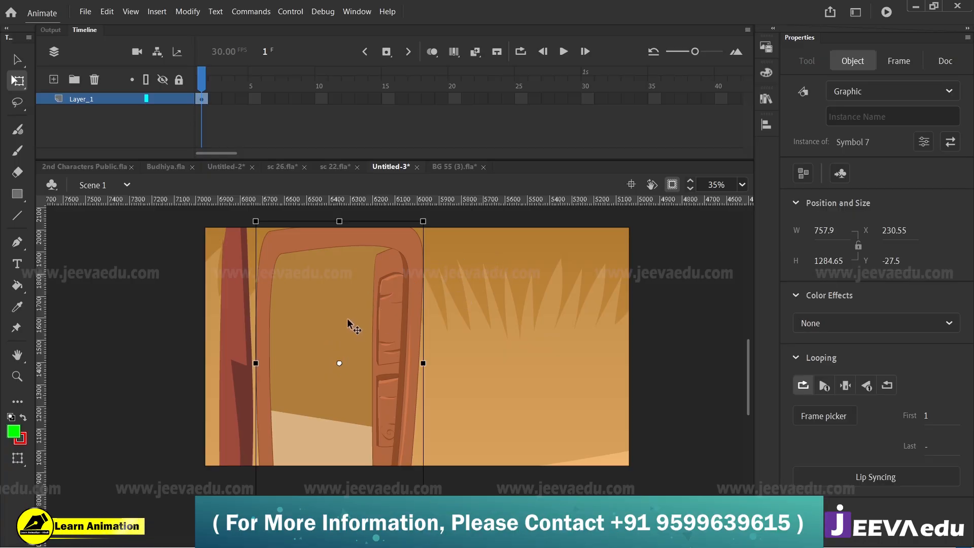
{"action": "double_click", "coordinate": [333, 322]}
{"action": "left_click", "coordinate": [333, 316]}
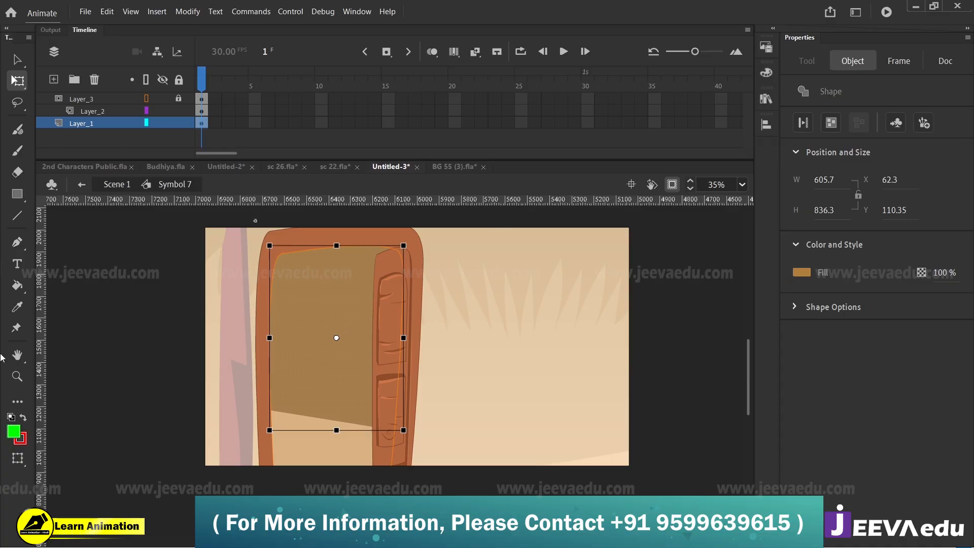
{"action": "key", "text": "k"}
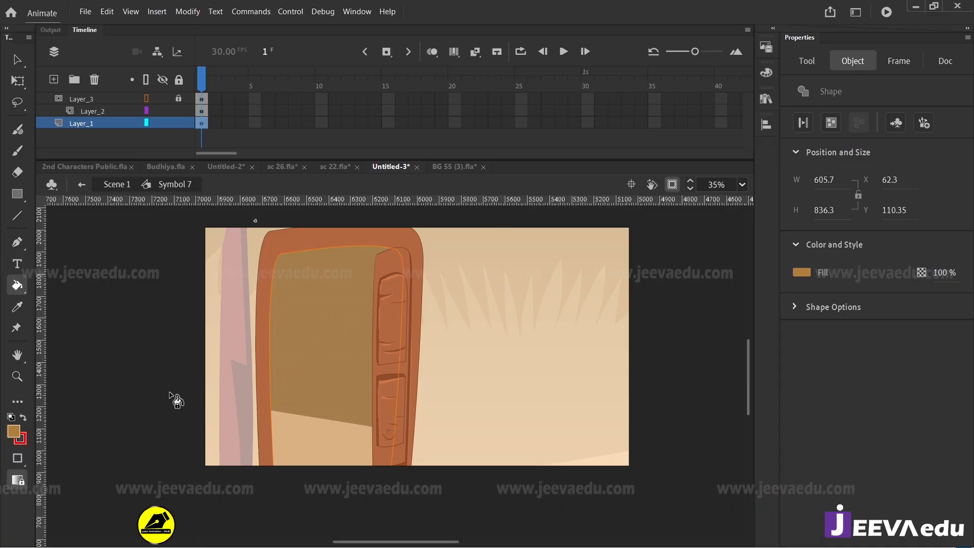
{"action": "left_click", "coordinate": [15, 430]}
{"action": "left_click", "coordinate": [245, 269]}
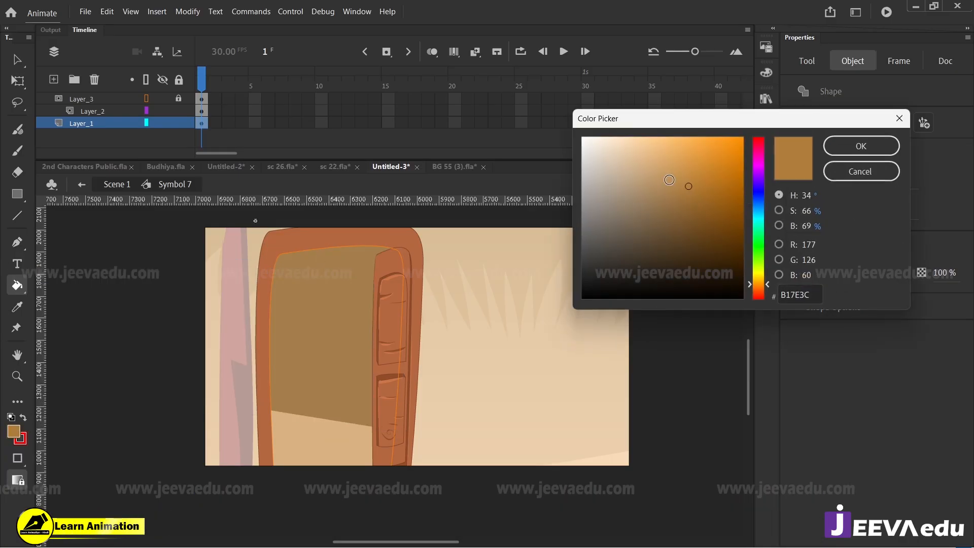
{"action": "left_click", "coordinate": [704, 207]}
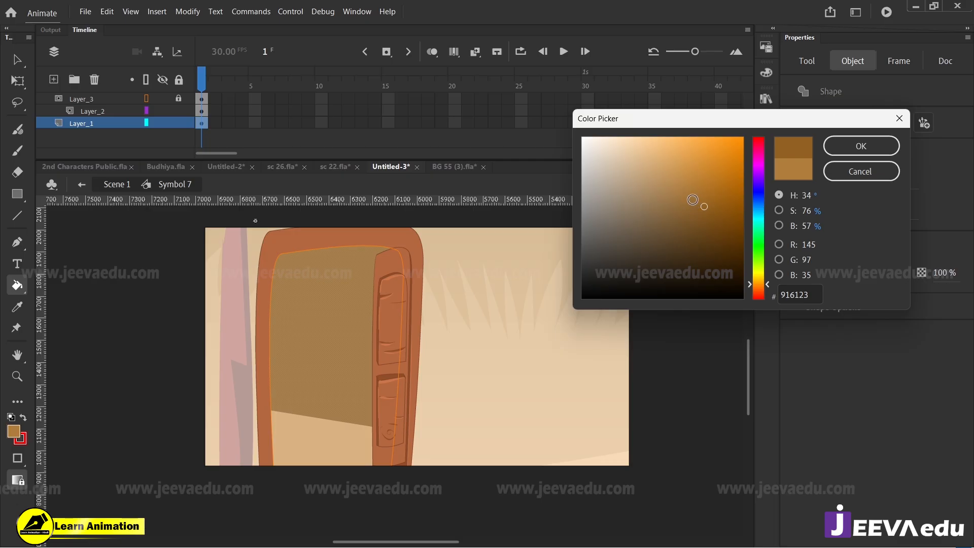
{"action": "left_click", "coordinate": [693, 200]}
{"action": "left_click", "coordinate": [840, 152]}
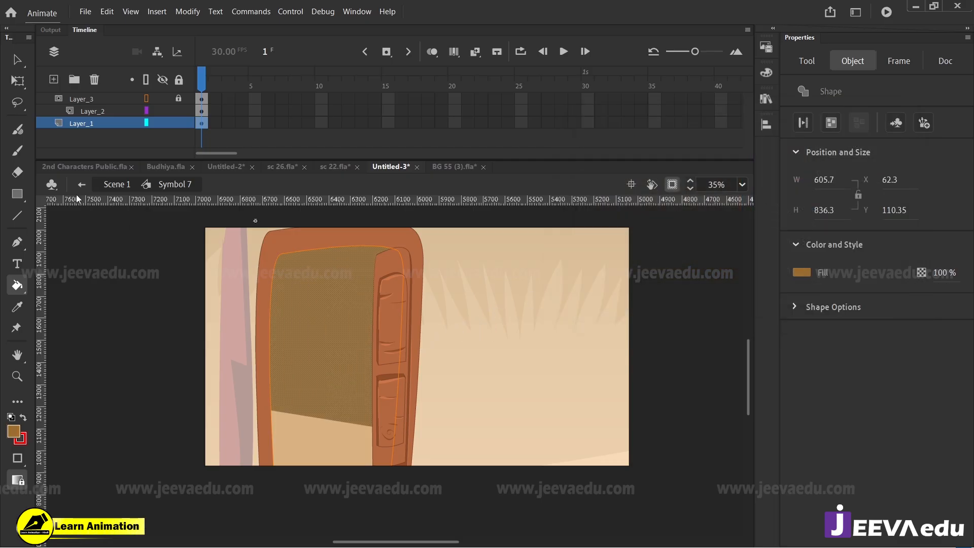
{"action": "left_click", "coordinate": [81, 184]}
{"action": "left_click", "coordinate": [324, 122]}
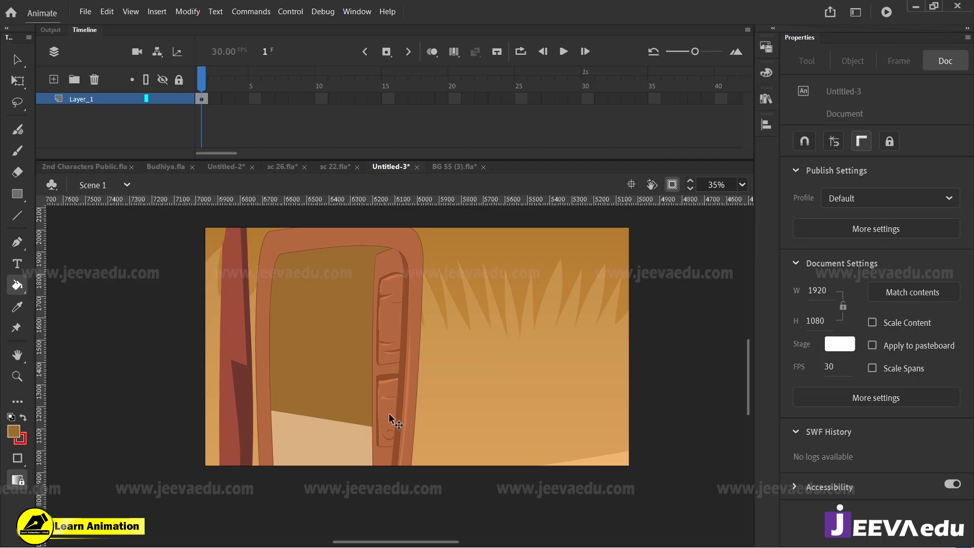
{"action": "key", "text": "v"}
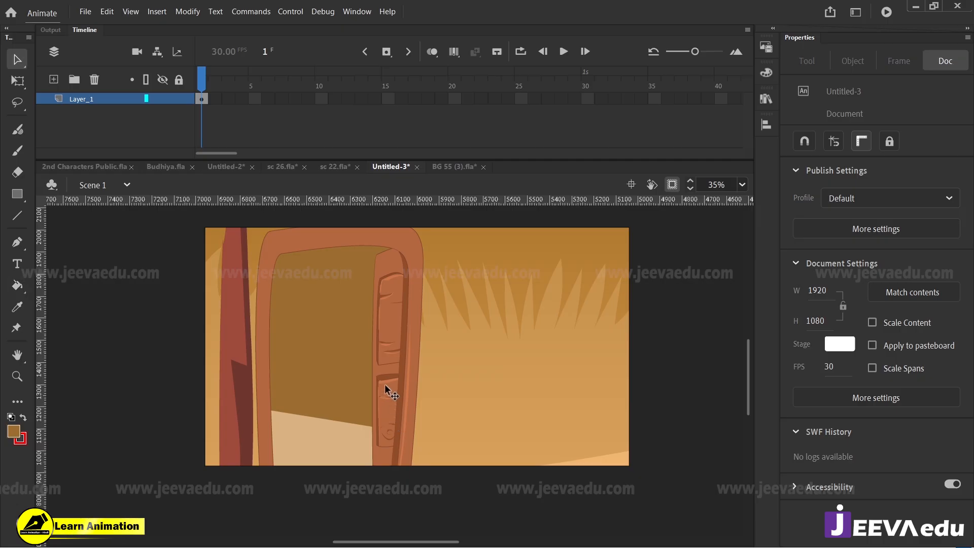
Step: Inside the doorway symbol, delete the door panel layer and its mask layer, and return to the main scene
{"action": "double_click", "coordinate": [388, 356]}
{"action": "left_click", "coordinate": [388, 352]}
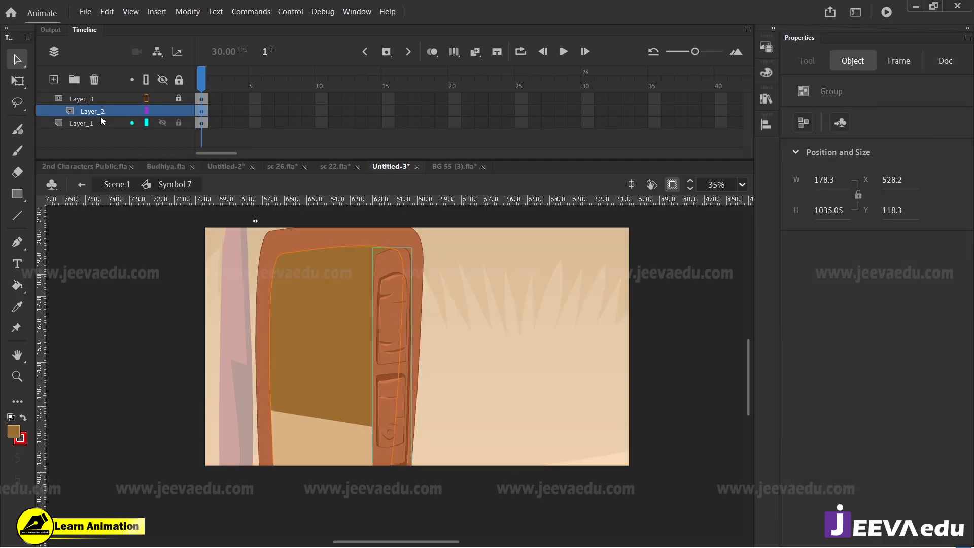
{"action": "left_click", "coordinate": [90, 101]}
{"action": "left_click", "coordinate": [94, 79]}
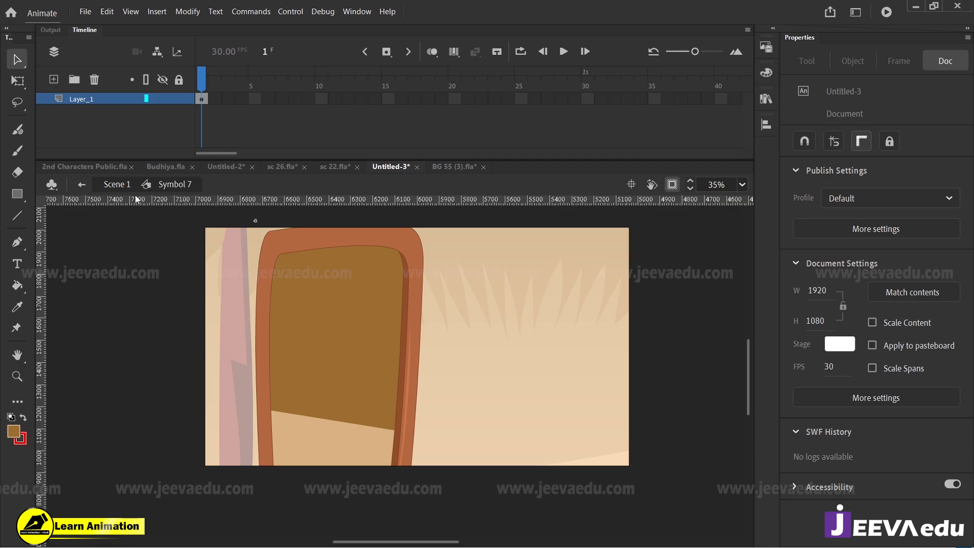
{"action": "left_click", "coordinate": [110, 185]}
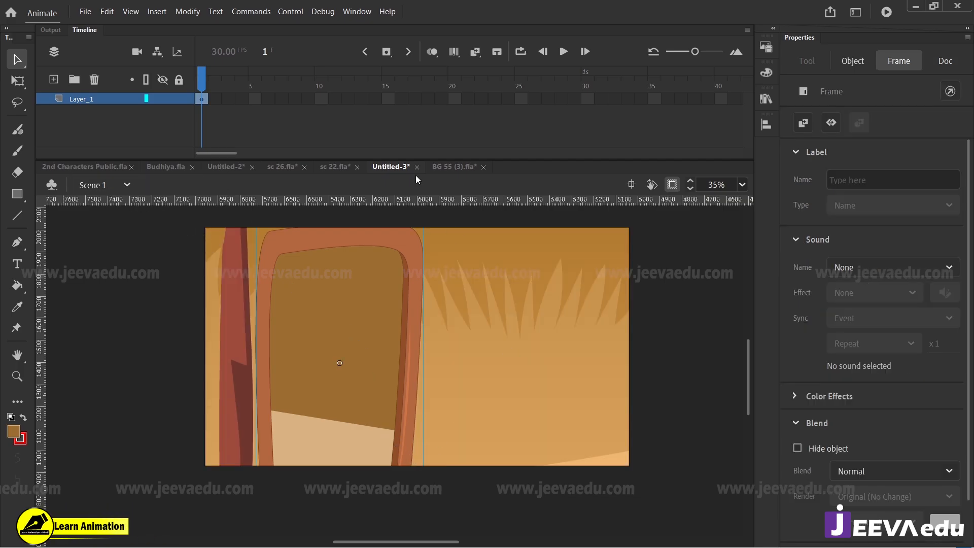
Step: Try the red wooden post in front of the doorway, and delete it from the scene
{"action": "left_click", "coordinate": [237, 412]}
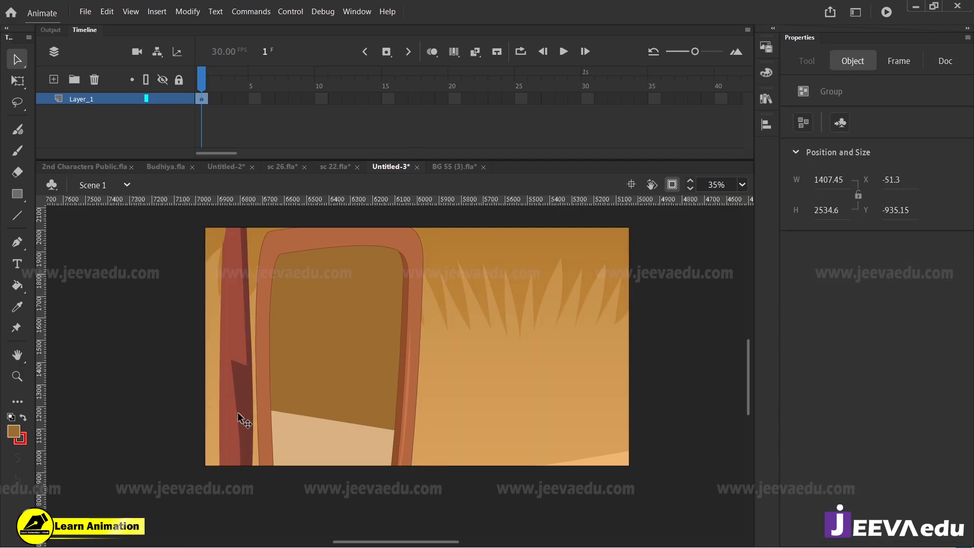
{"action": "left_click_drag", "start_coordinate": [237, 412], "coordinate": [264, 417]}
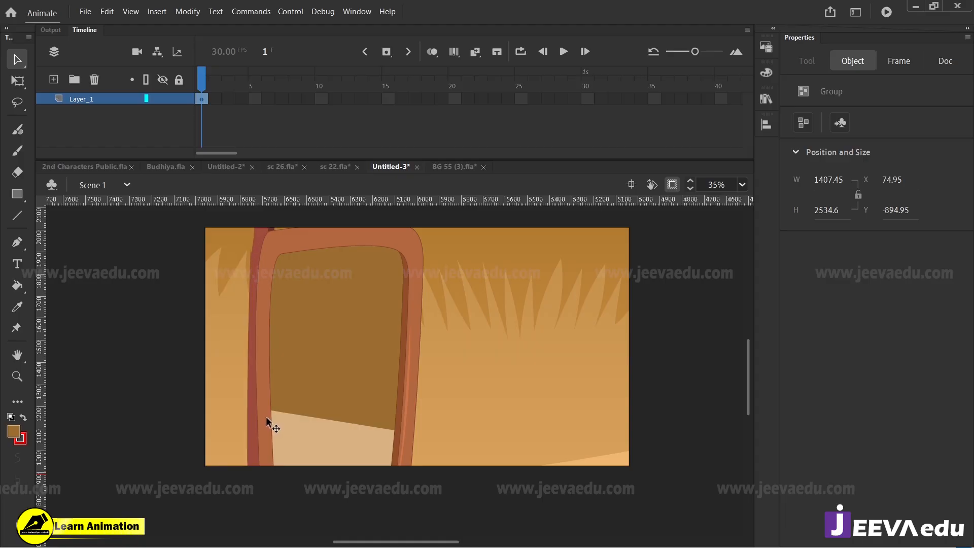
{"action": "left_click_drag", "start_coordinate": [266, 416], "coordinate": [265, 410]}
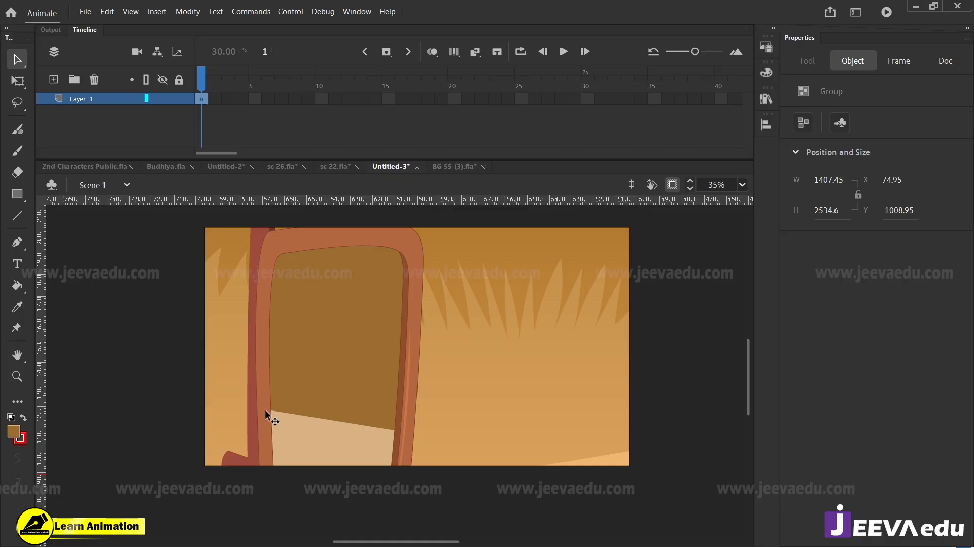
{"action": "key", "text": "ctrl+shift+Up"}
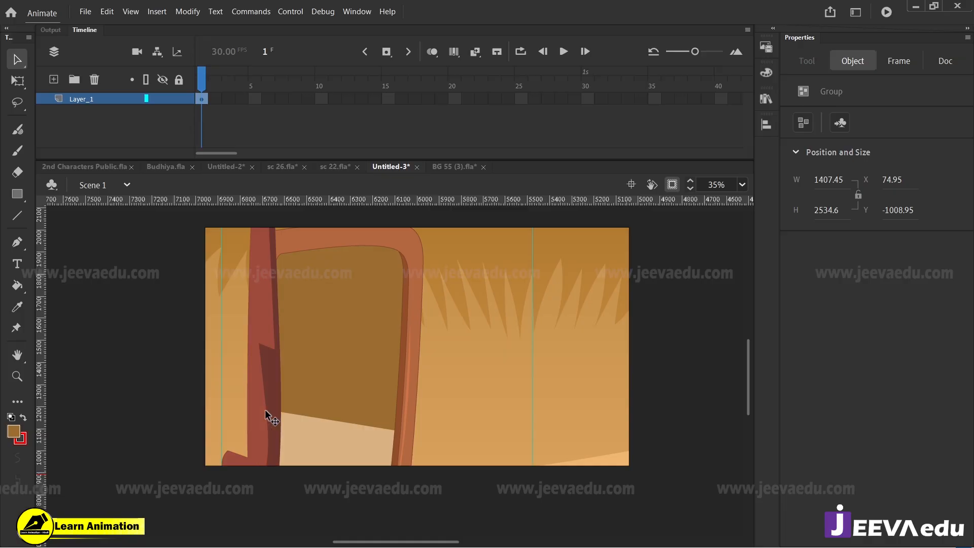
{"action": "left_click_drag", "start_coordinate": [265, 410], "coordinate": [376, 385]}
{"action": "key", "text": "Delete"}
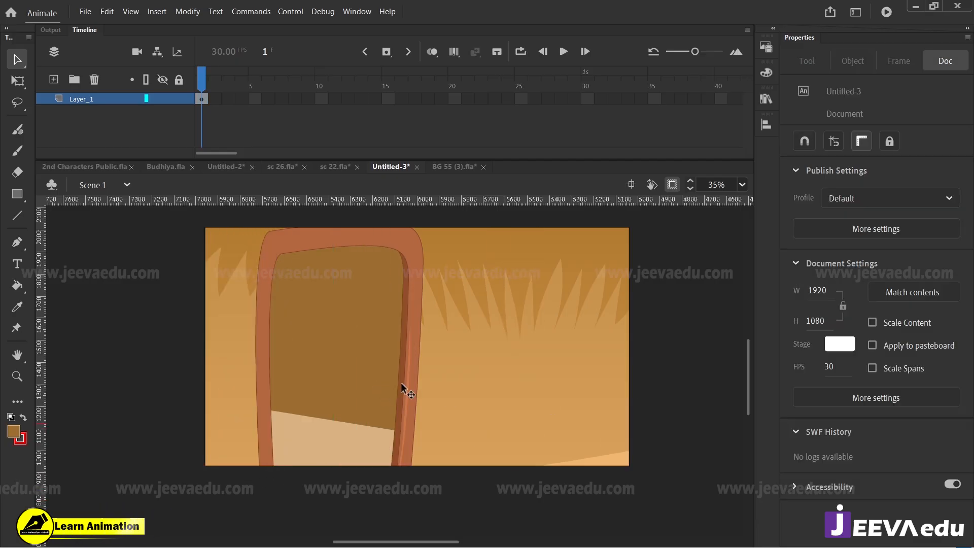
Step: Convert all artwork on frame 1 into one graphic symbol and move it to about X -7465.2, Y -1082.05
{"action": "left_click", "coordinate": [199, 97]}
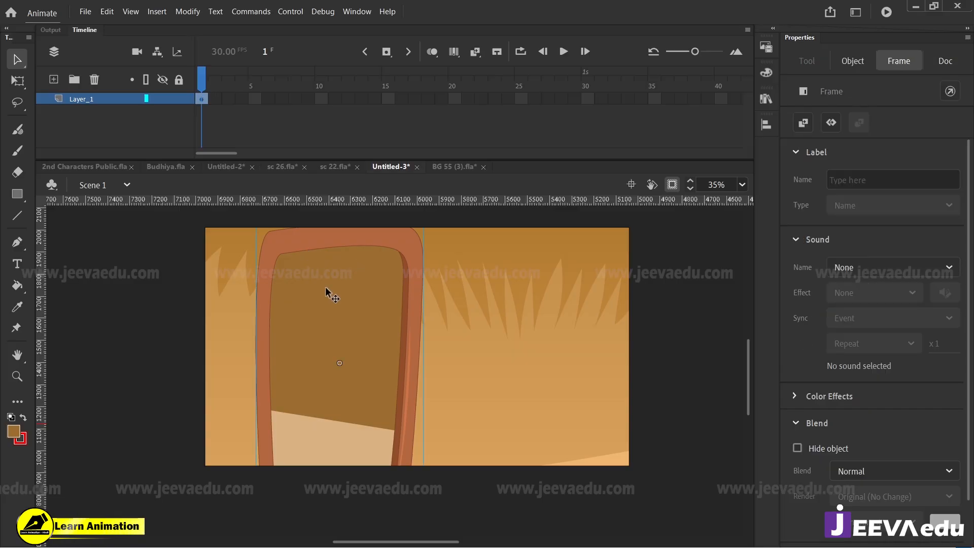
{"action": "key", "text": "F9"}
{"action": "left_click", "coordinate": [439, 5]}
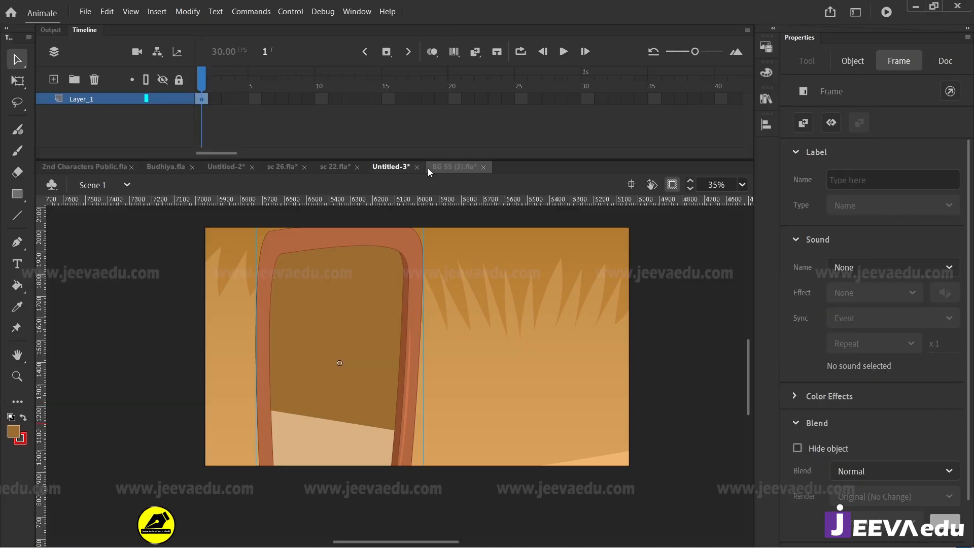
{"action": "key", "text": "F8"}
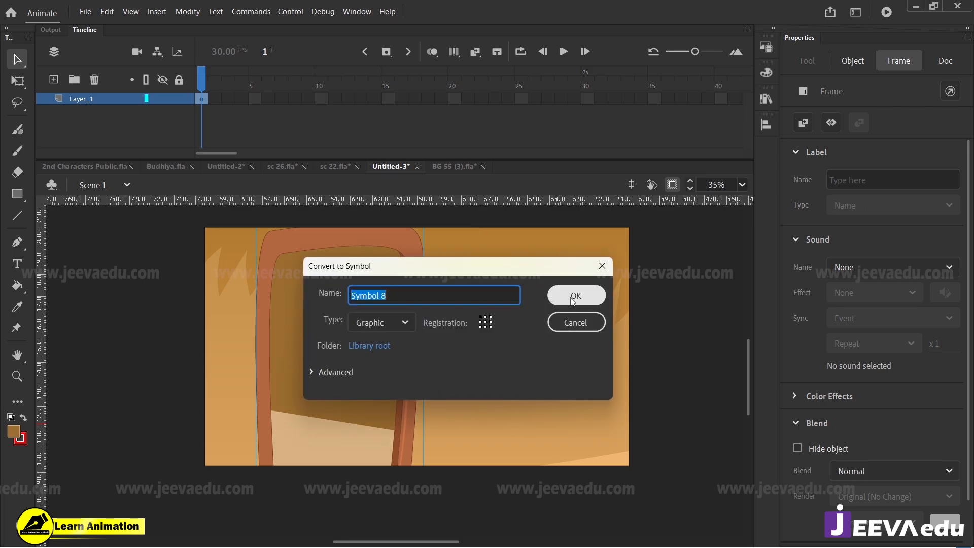
{"action": "key", "text": "Return"}
{"action": "left_click_drag", "start_coordinate": [393, 392], "coordinate": [419, 386]}
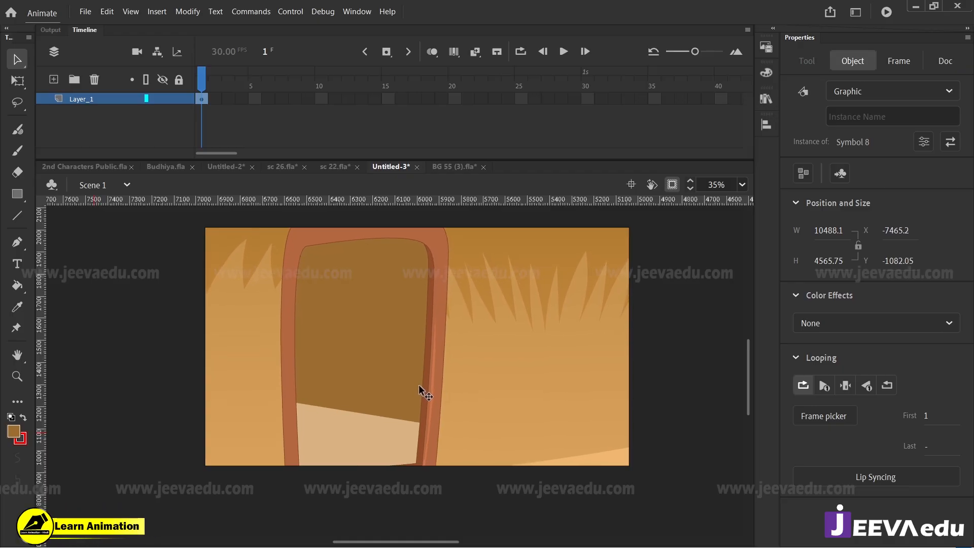
Step: Extend the background layer's frames past frame 40 on the main timeline
{"action": "left_click_drag", "start_coordinate": [268, 99], "coordinate": [195, 119]}
{"action": "key", "text": "F5"}
{"action": "key", "text": "F5"}
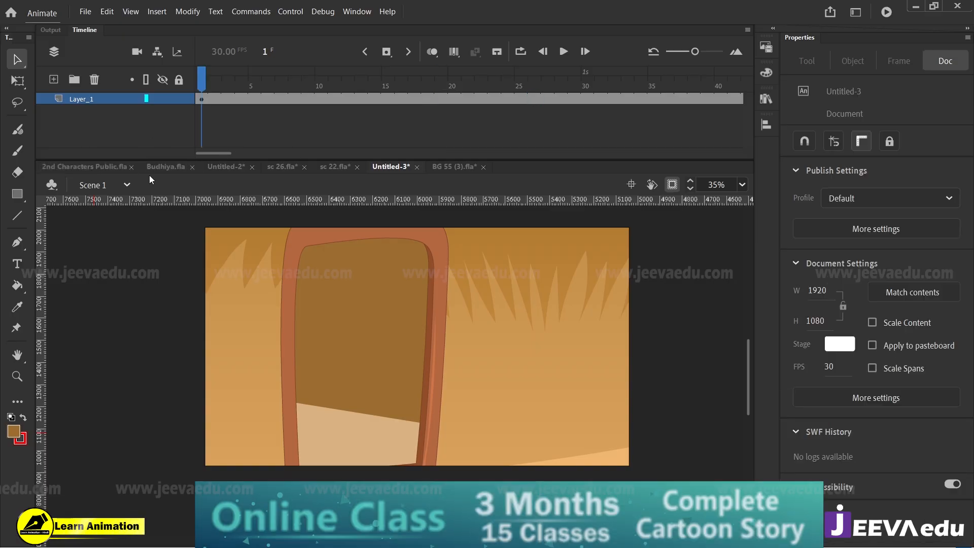
Step: Switch to the Budhiya.fla document and examine the old woman's poses, closing in on the standing one outside the stage
{"action": "left_click", "coordinate": [160, 168]}
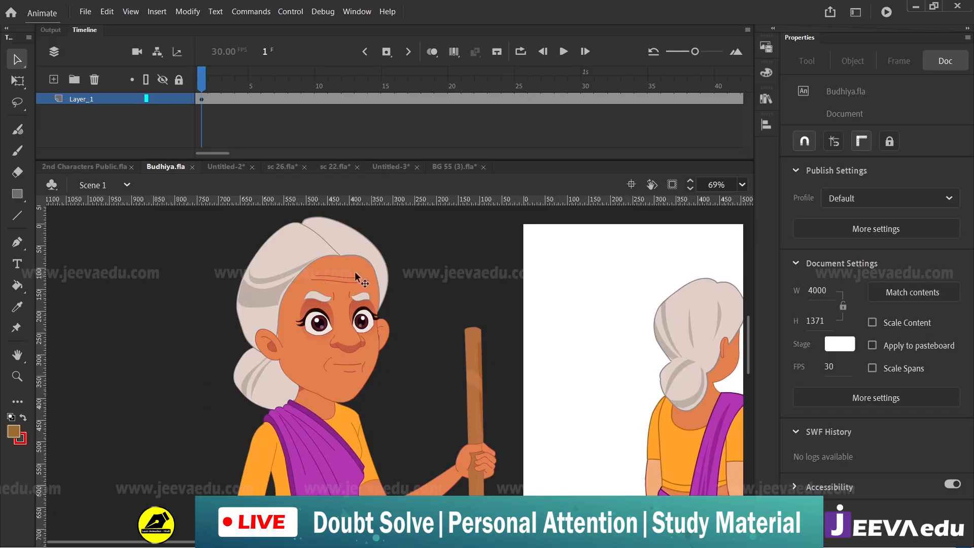
{"action": "left_click_drag", "start_coordinate": [215, 75], "coordinate": [178, 150]}
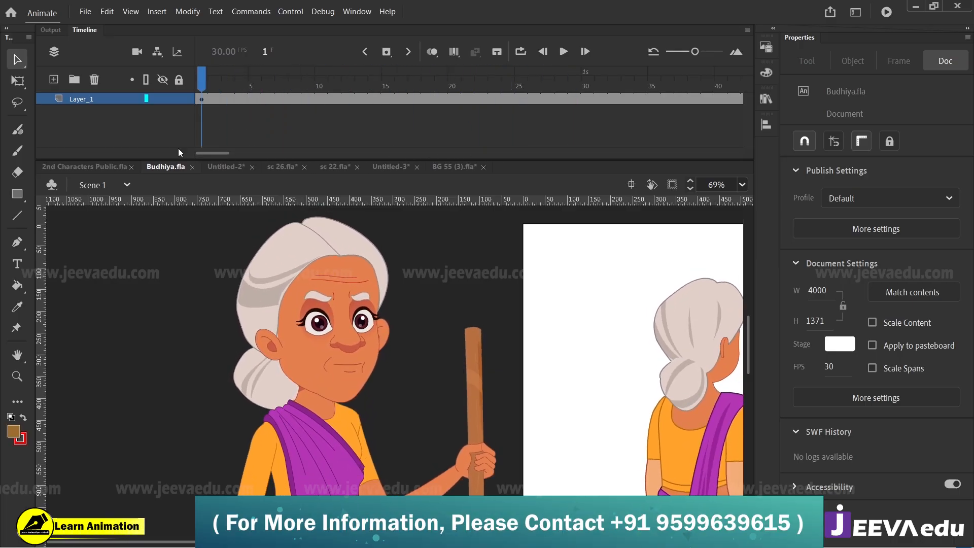
{"action": "key", "text": "z"}
{"action": "left_click", "coordinate": [420, 427], "text": "alt"}
{"action": "left_click_drag", "start_coordinate": [400, 463], "coordinate": [318, 397]}
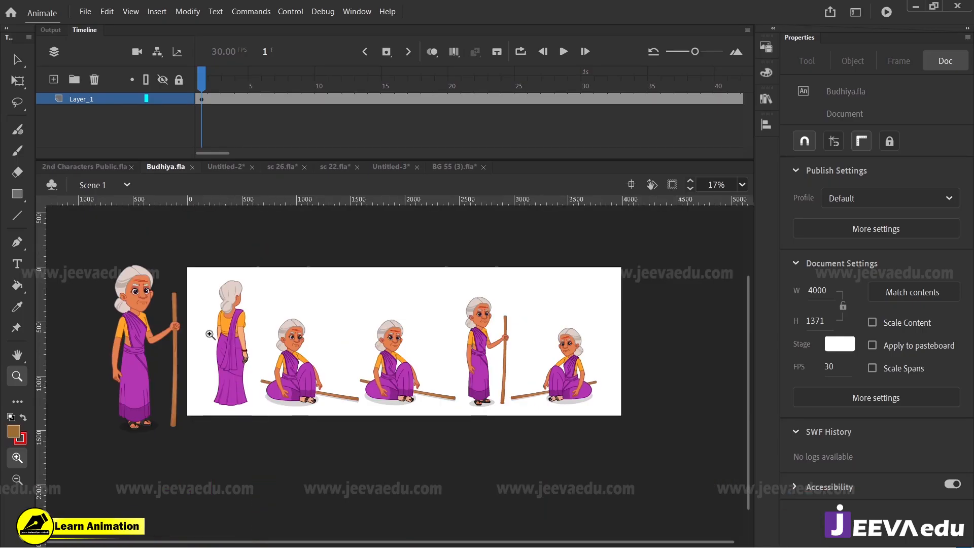
{"action": "left_click", "coordinate": [277, 437], "text": "alt"}
{"action": "left_click_drag", "start_coordinate": [111, 277], "coordinate": [221, 482]}
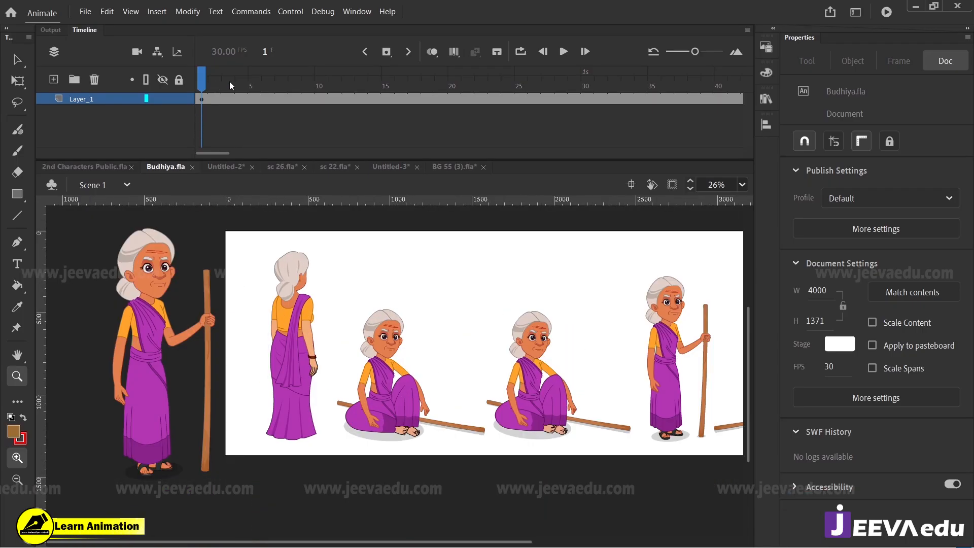
Step: Open the large standing old woman's symbol, scrub through its leg and body animation, and return to the main scene
{"action": "left_click_drag", "start_coordinate": [229, 82], "coordinate": [202, 305]}
{"action": "key", "text": "v"}
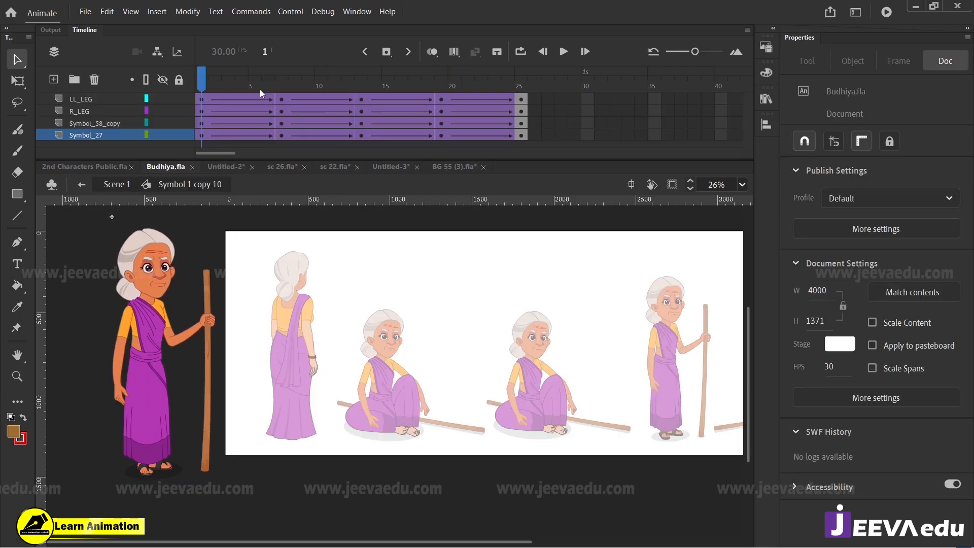
{"action": "left_click_drag", "start_coordinate": [260, 87], "coordinate": [198, 122]}
{"action": "left_click", "coordinate": [112, 185]}
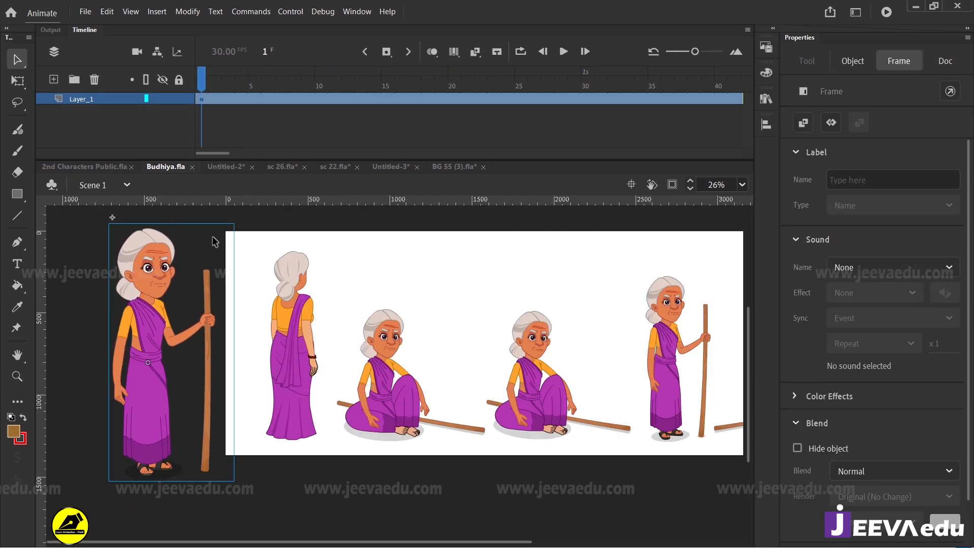
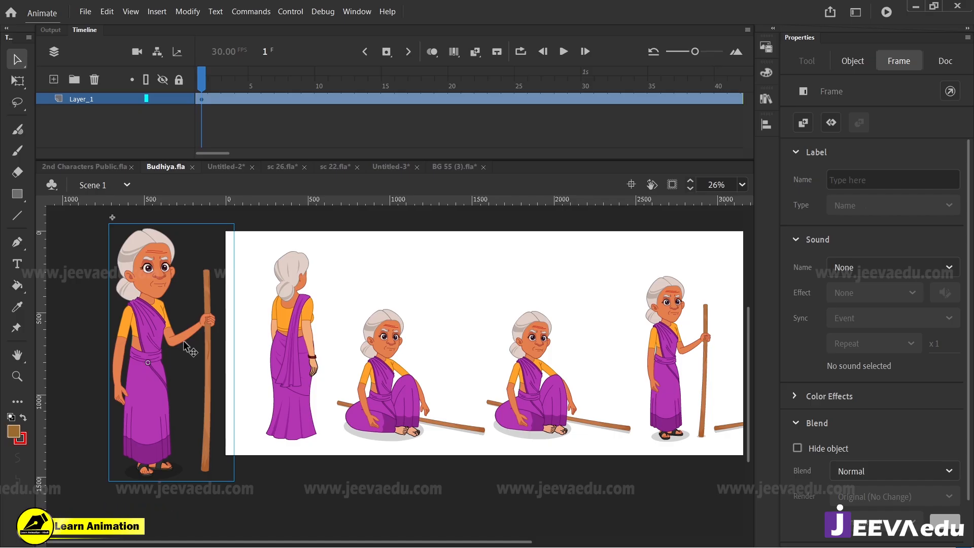
Step: Return to Untitled-3, add a layer above the background, and paste the old woman at about X 544.75, Y 80.8
{"action": "left_click", "coordinate": [381, 166]}
{"action": "left_click", "coordinate": [54, 79]}
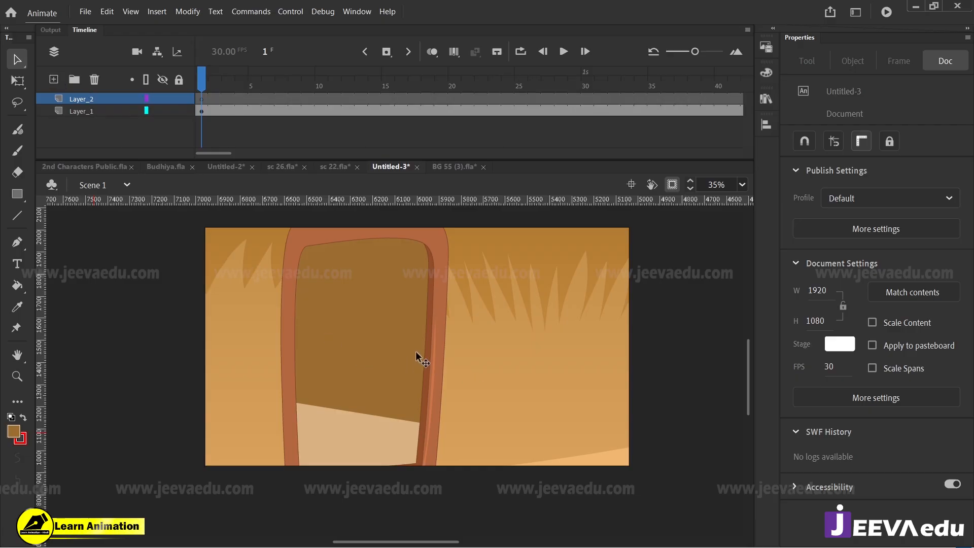
{"action": "key", "text": "ctrl+v"}
{"action": "left_click_drag", "start_coordinate": [382, 314], "coordinate": [387, 340]}
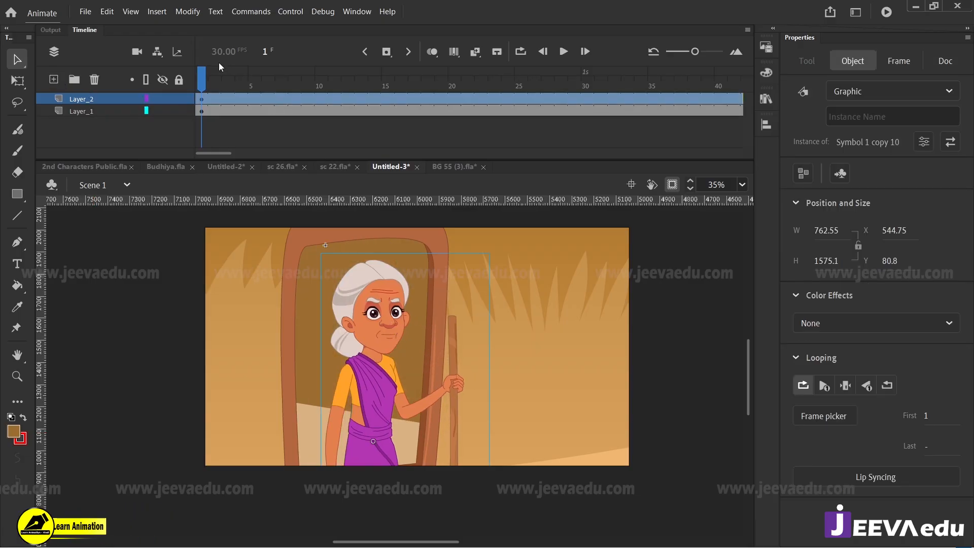
Step: Flip the old woman horizontally and move her to about X 1181.65, Y 75.05
{"action": "left_click", "coordinate": [187, 12]}
{"action": "mouse_move", "coordinate": [228, 180]}
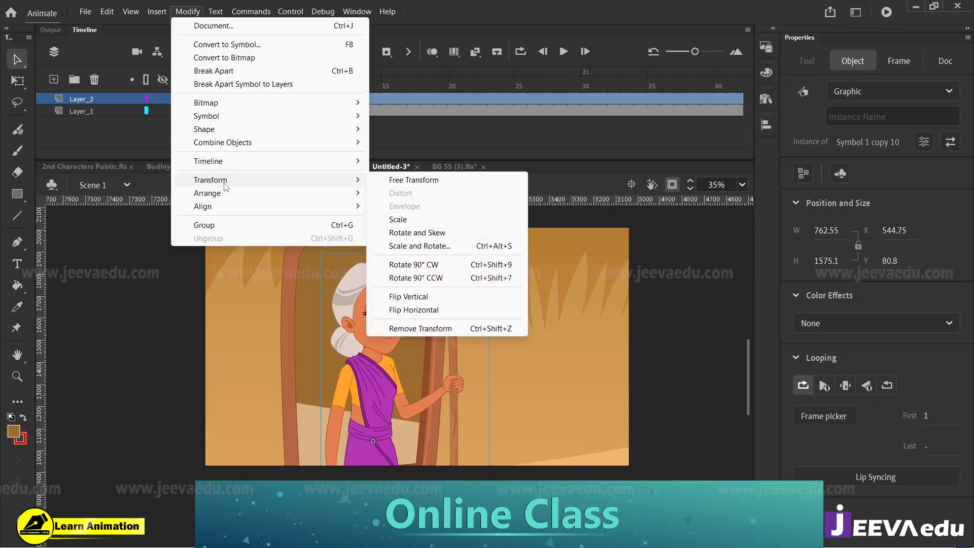
{"action": "left_click", "coordinate": [436, 309]}
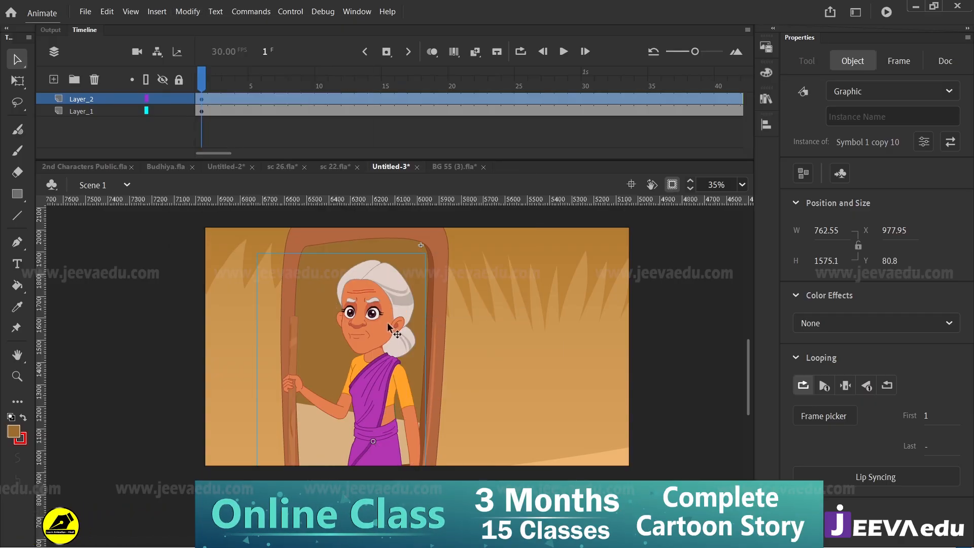
{"action": "left_click_drag", "start_coordinate": [390, 327], "coordinate": [433, 322]}
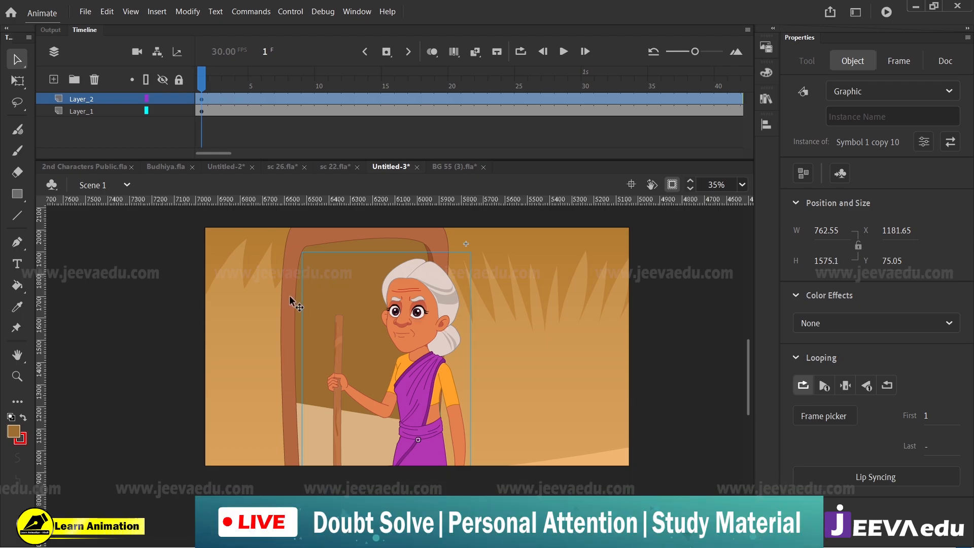
Step: Scale the old woman down to about 602.9 by 1245.3 and reposition her at about X 1170.1, Y 204.4
{"action": "key", "text": "z"}
{"action": "left_click_drag", "start_coordinate": [187, 217], "coordinate": [653, 485]}
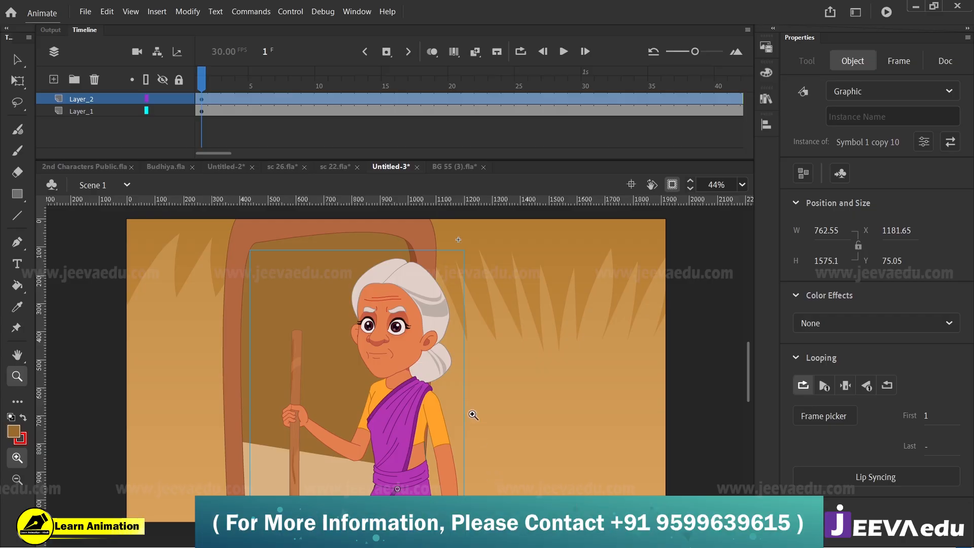
{"action": "key", "text": "q"}
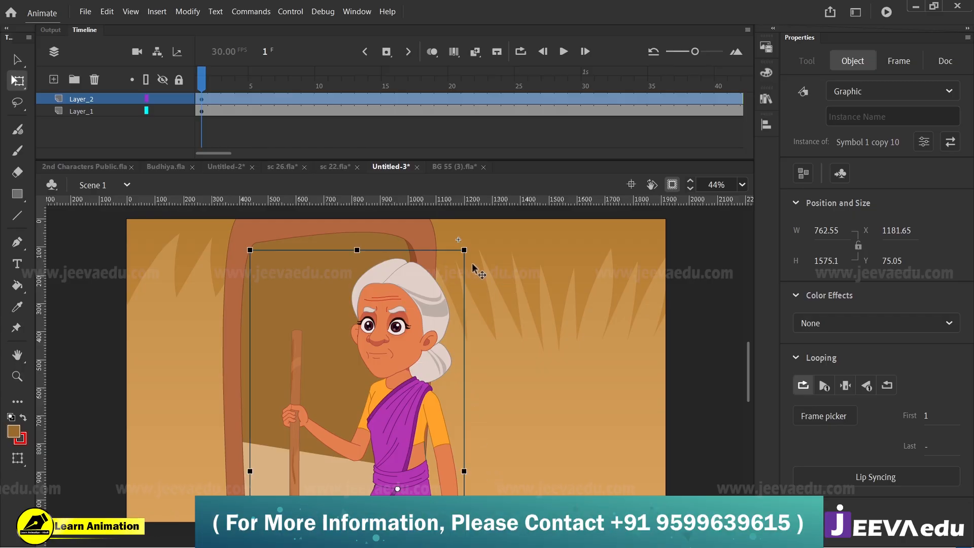
{"action": "left_click_drag", "start_coordinate": [465, 250], "coordinate": [453, 272]}
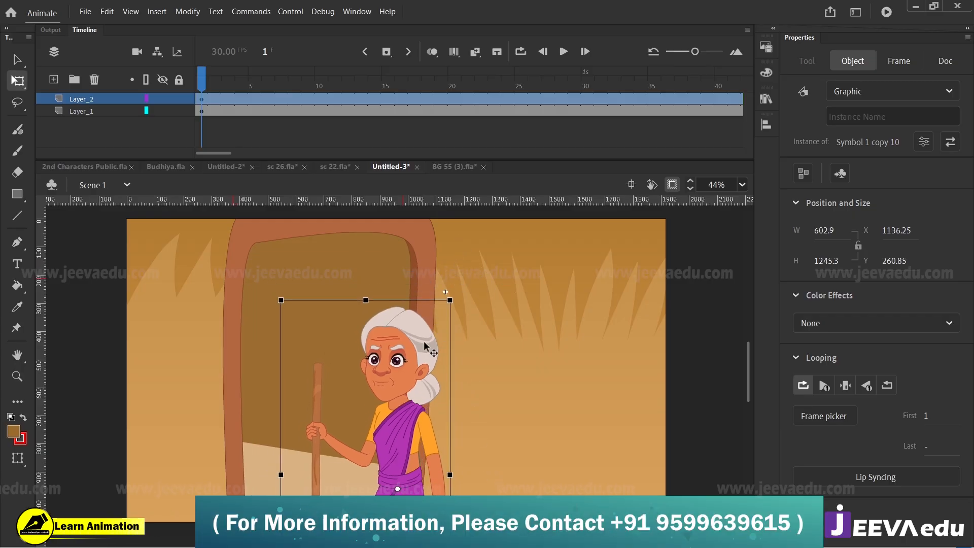
{"action": "mouse_move", "coordinate": [415, 337]}
{"action": "left_mouse_down"}
{"action": "mouse_move", "coordinate": [399, 332]}
{"action": "mouse_move", "coordinate": [415, 345]}
{"action": "mouse_move", "coordinate": [395, 346]}
{"action": "mouse_move", "coordinate": [421, 359]}
{"action": "mouse_move", "coordinate": [420, 349]}
{"action": "left_mouse_up"}
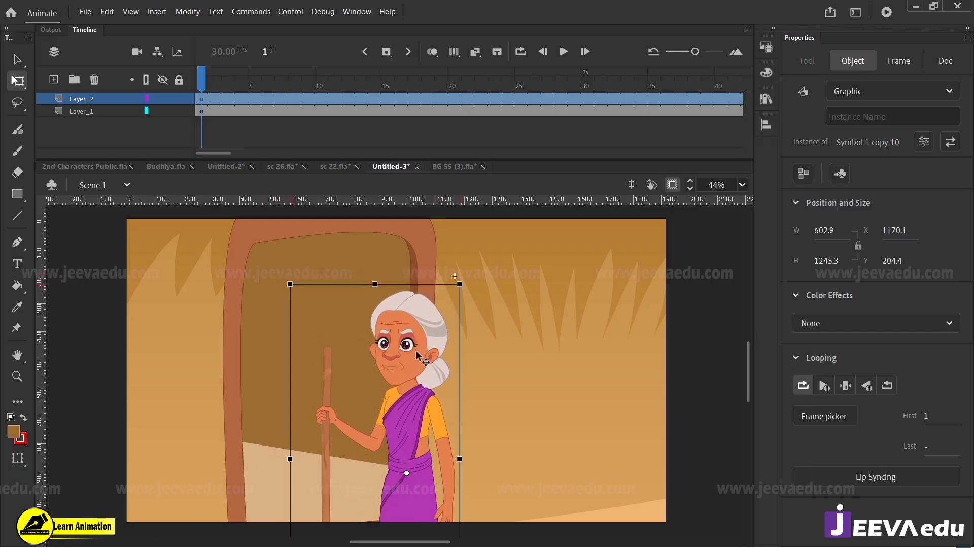
Step: Add a layer above the old woman's layer and ready the Classic Brush with a red fill
{"action": "left_click", "coordinate": [204, 99]}
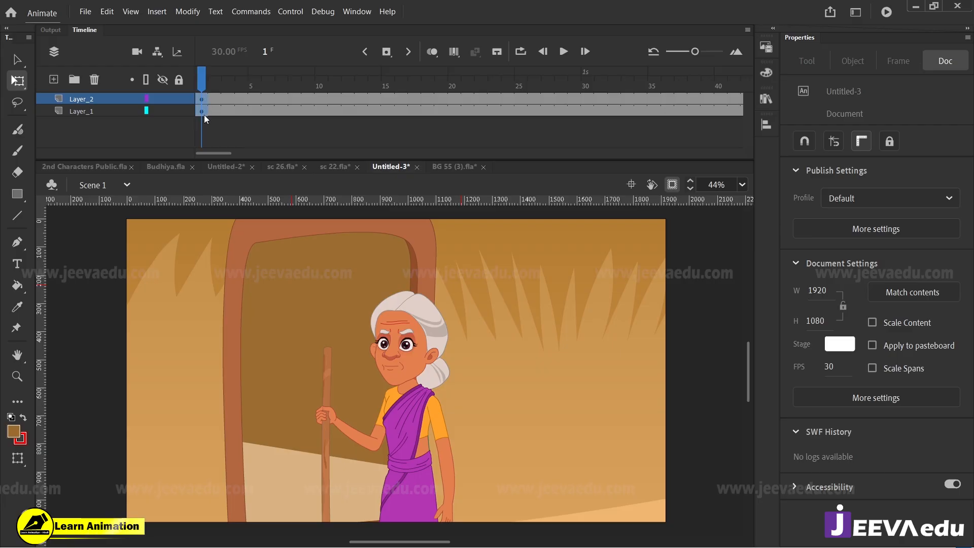
{"action": "left_click", "coordinate": [204, 113]}
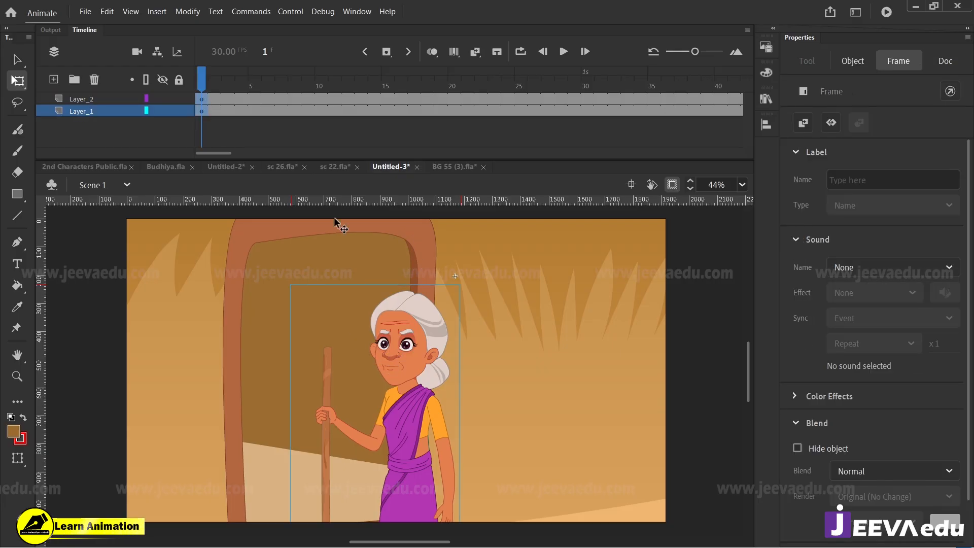
{"action": "left_click", "coordinate": [54, 79]}
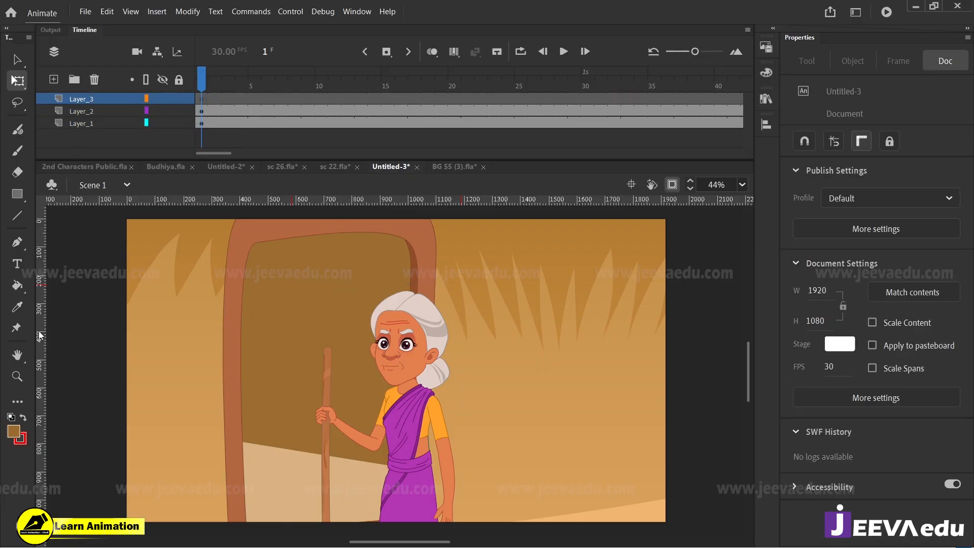
{"action": "left_click", "coordinate": [15, 430]}
{"action": "left_click", "coordinate": [69, 345]}
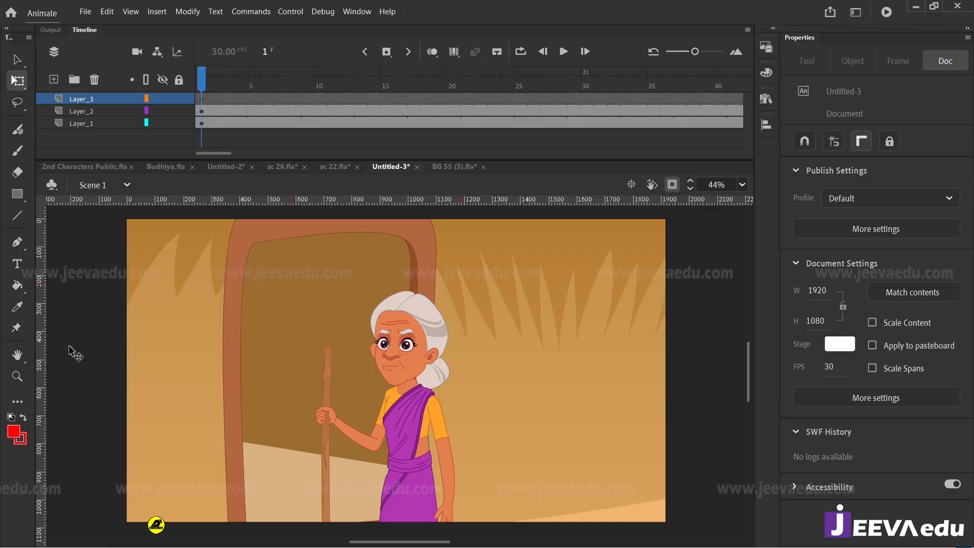
{"action": "key", "text": "b"}
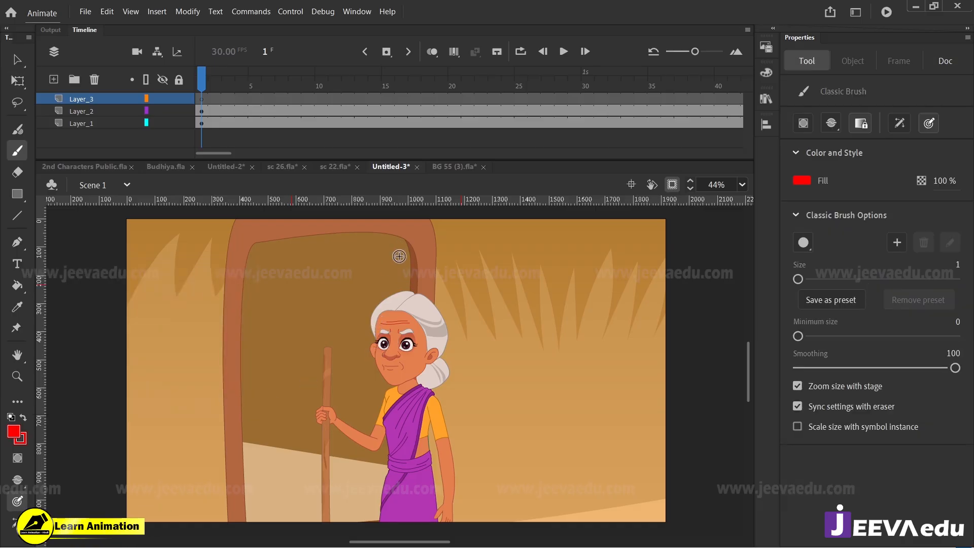
Step: Sketch red arrows on both sides of the old woman and outline her face, locking the two artwork layers
{"action": "left_click_drag", "start_coordinate": [395, 237], "coordinate": [395, 240]}
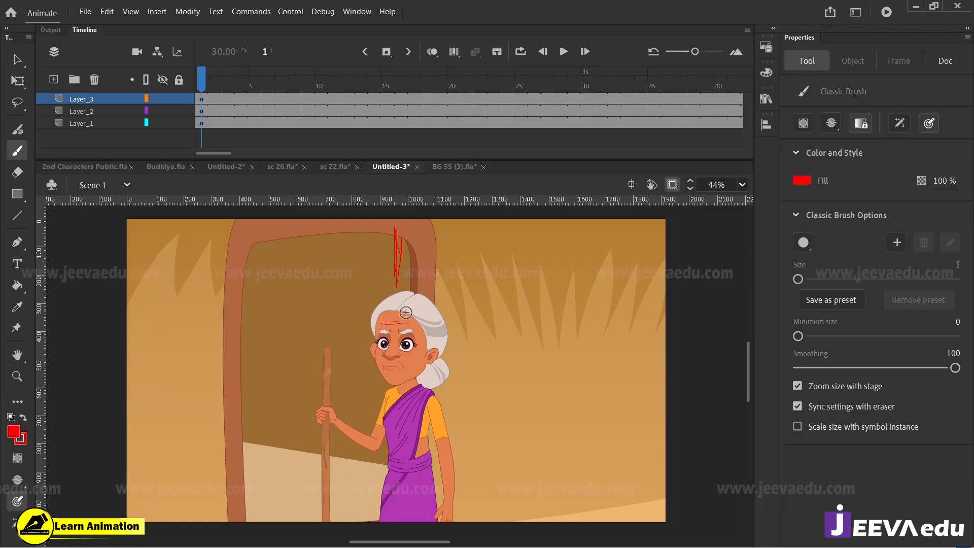
{"action": "left_click_drag", "start_coordinate": [501, 414], "coordinate": [642, 414]}
{"action": "left_click_drag", "start_coordinate": [607, 384], "coordinate": [632, 422]}
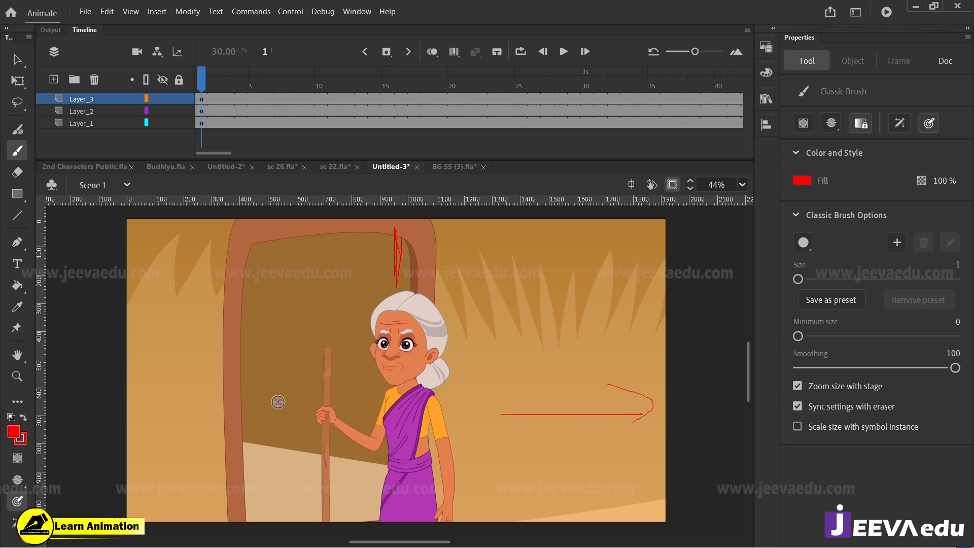
{"action": "left_click_drag", "start_coordinate": [277, 401], "coordinate": [167, 402]}
{"action": "left_click_drag", "start_coordinate": [211, 386], "coordinate": [186, 386]}
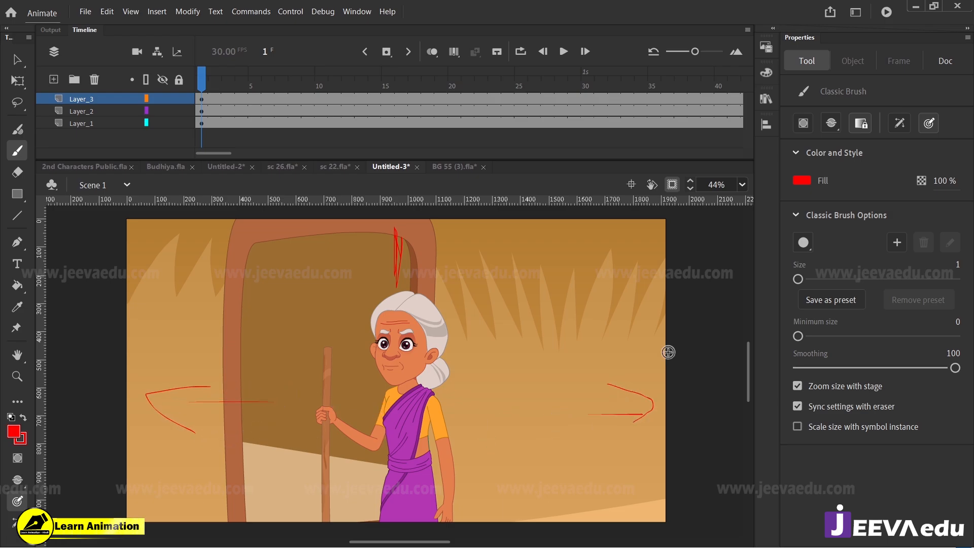
{"action": "mouse_move", "coordinate": [542, 360]}
{"action": "left_mouse_down"}
{"action": "mouse_move", "coordinate": [471, 355]}
{"action": "mouse_move", "coordinate": [528, 394]}
{"action": "left_mouse_up"}
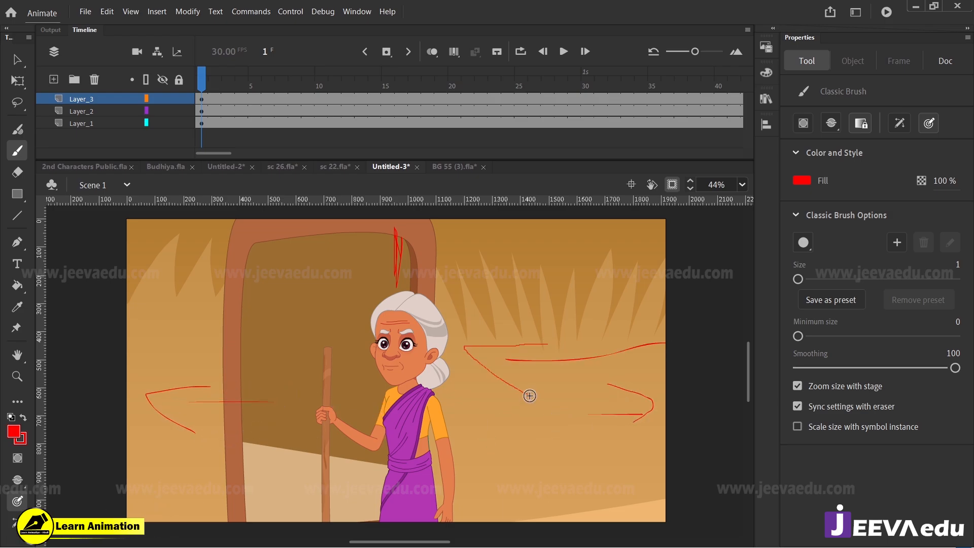
{"action": "left_click_drag", "start_coordinate": [178, 110], "coordinate": [178, 122]}
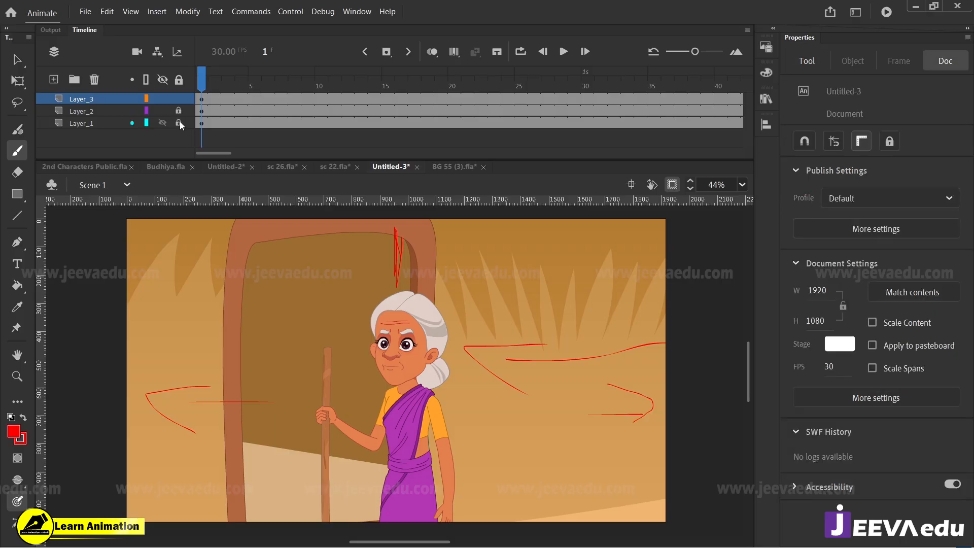
{"action": "mouse_move", "coordinate": [432, 323]}
{"action": "left_mouse_down"}
{"action": "mouse_move", "coordinate": [358, 365]}
{"action": "mouse_move", "coordinate": [428, 379]}
{"action": "left_mouse_up"}
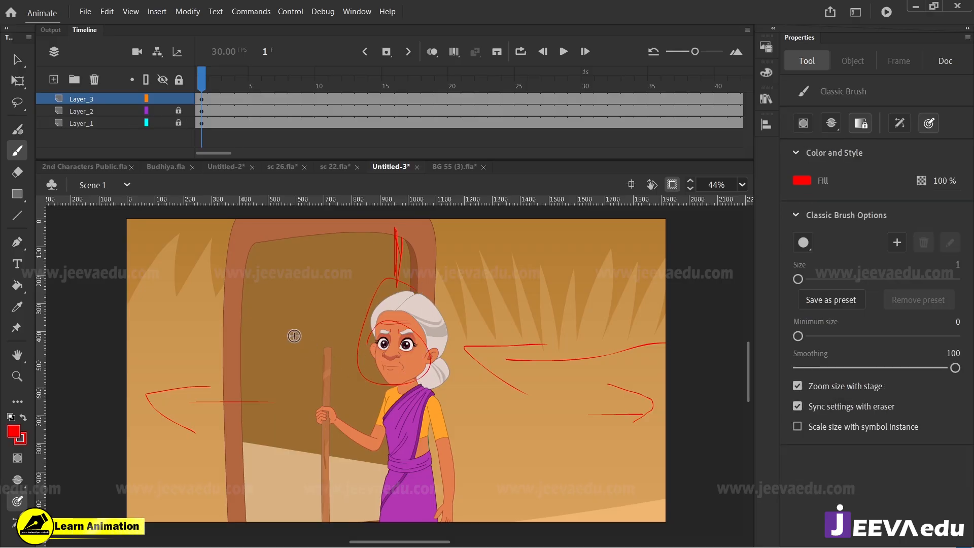
Step: In sc 26.fla, add a layer and brush a red guide line from the old woman's ear across her neck, setting the minimum brush size to 6
{"action": "left_click", "coordinate": [284, 166]}
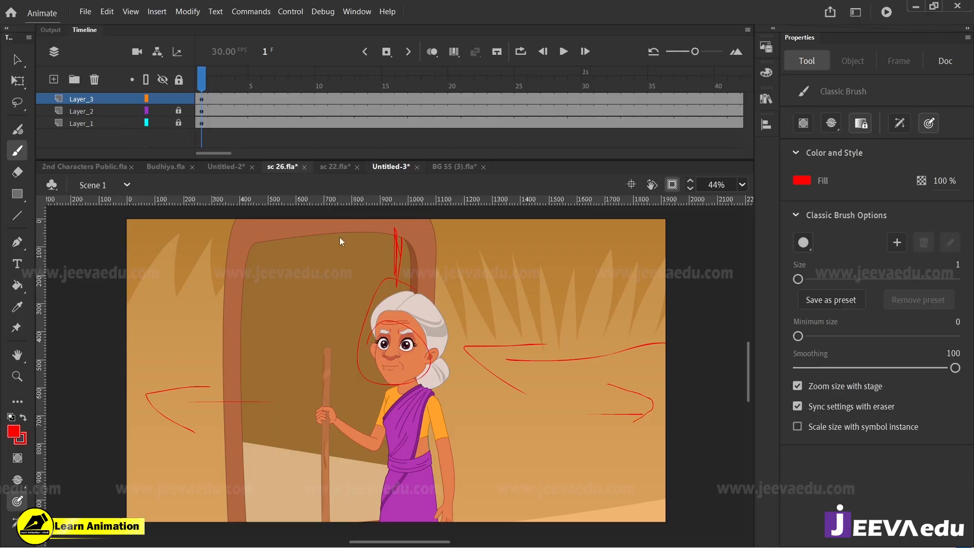
{"action": "left_click", "coordinate": [53, 80]}
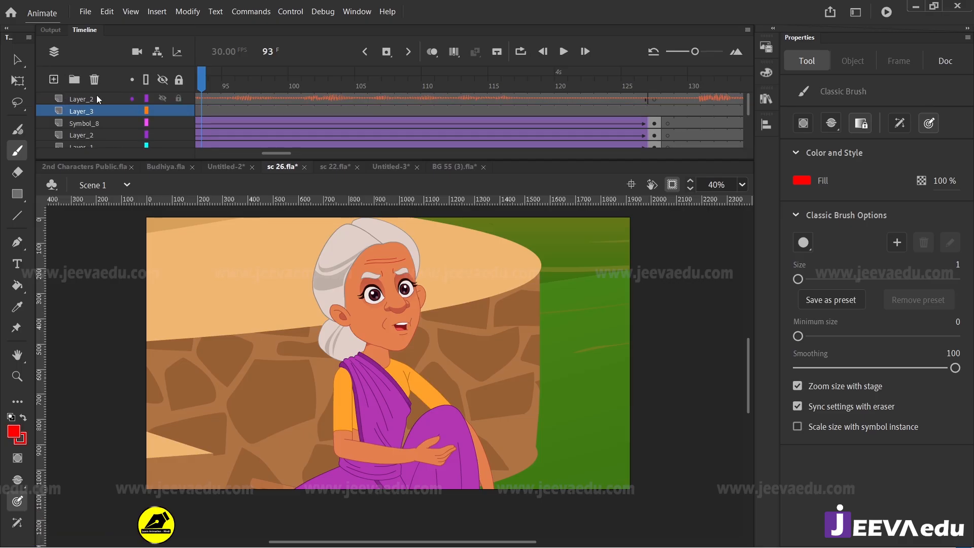
{"action": "mouse_move", "coordinate": [336, 308]}
{"action": "left_mouse_down"}
{"action": "mouse_move", "coordinate": [341, 364]}
{"action": "mouse_move", "coordinate": [507, 312]}
{"action": "left_mouse_up"}
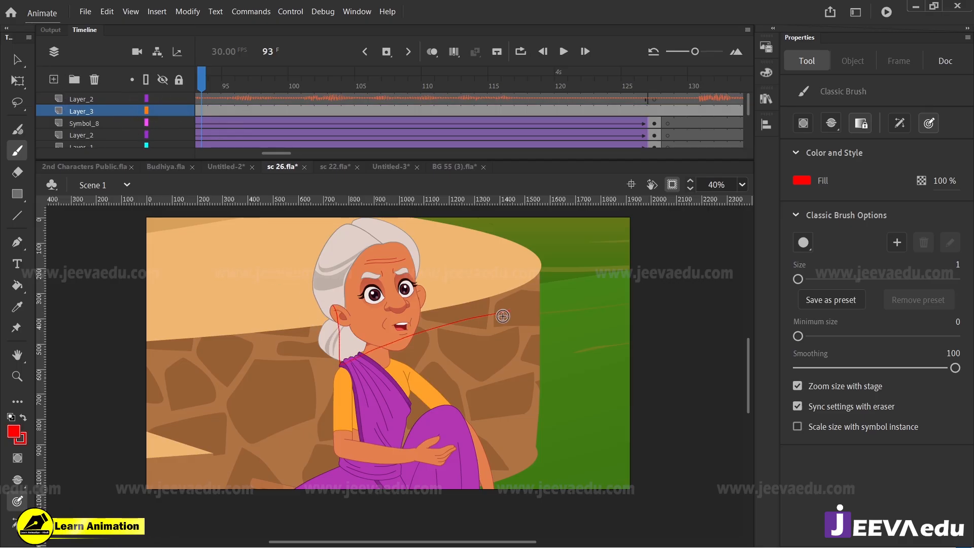
{"action": "left_click_drag", "start_coordinate": [798, 336], "coordinate": [803, 337]}
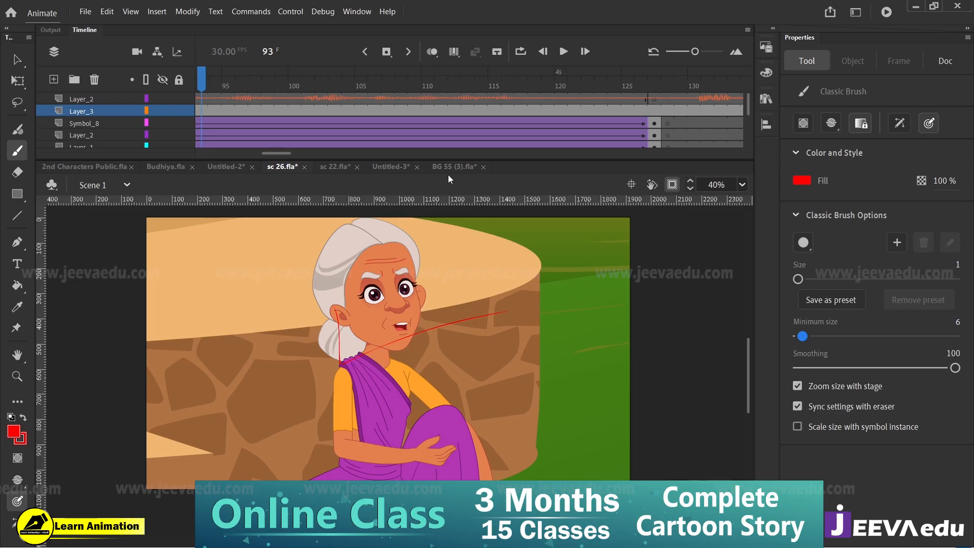
{"action": "mouse_move", "coordinate": [336, 310]}
{"action": "left_mouse_down"}
{"action": "mouse_move", "coordinate": [358, 370]}
{"action": "mouse_move", "coordinate": [498, 302]}
{"action": "left_mouse_up"}
Step: Back in Untitled-3, sketch a rough red figure near the stage's far side and curved movement lines running past the old woman to the doorway
{"action": "left_click", "coordinate": [374, 169]}
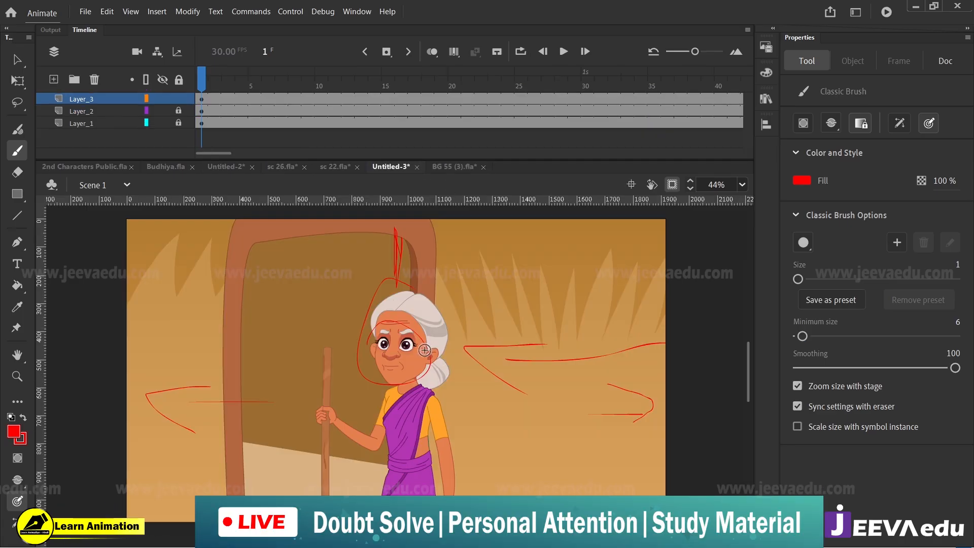
{"action": "left_click_drag", "start_coordinate": [418, 394], "coordinate": [433, 391]}
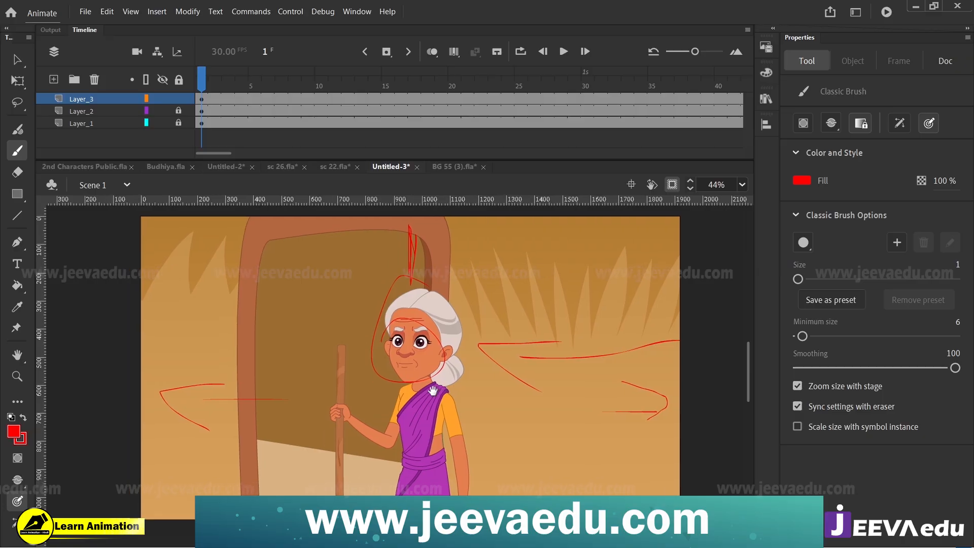
{"action": "mouse_move", "coordinate": [684, 271]}
{"action": "left_mouse_down"}
{"action": "mouse_move", "coordinate": [626, 306]}
{"action": "mouse_move", "coordinate": [668, 302]}
{"action": "left_mouse_up"}
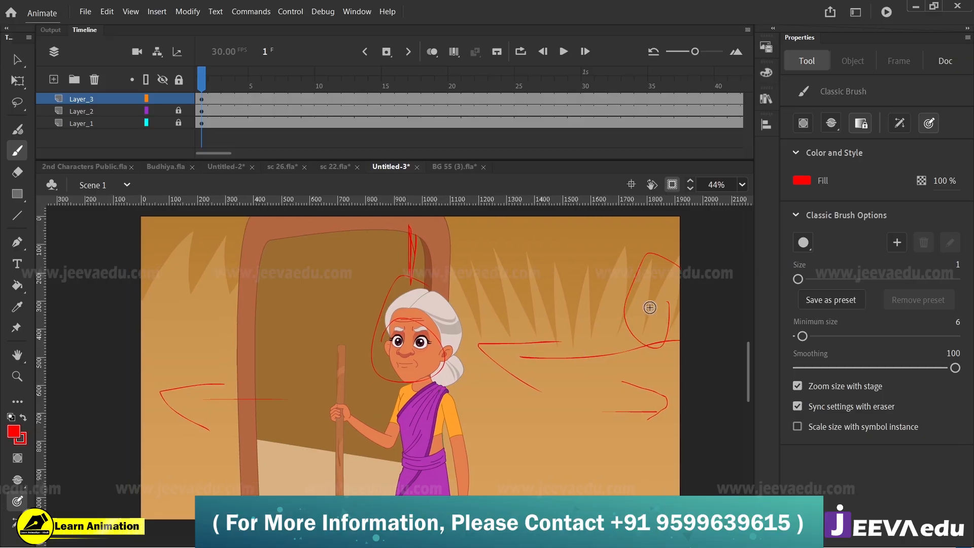
{"action": "mouse_move", "coordinate": [652, 259]}
{"action": "left_mouse_down"}
{"action": "mouse_move", "coordinate": [674, 339]}
{"action": "mouse_move", "coordinate": [668, 459]}
{"action": "left_mouse_up"}
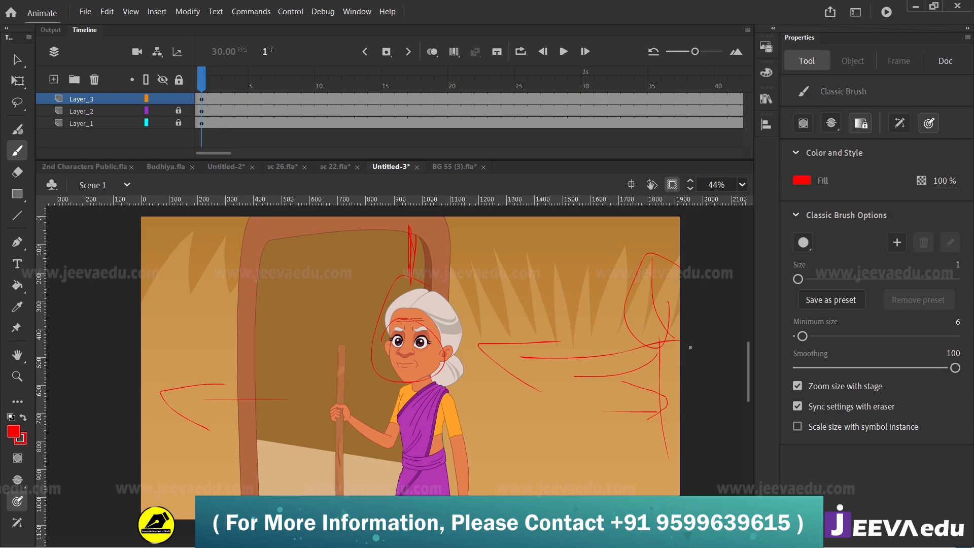
{"action": "mouse_move", "coordinate": [690, 347]}
{"action": "left_mouse_down"}
{"action": "mouse_move", "coordinate": [622, 372]}
{"action": "mouse_move", "coordinate": [480, 385]}
{"action": "left_mouse_up"}
{"action": "mouse_move", "coordinate": [365, 371]}
{"action": "left_mouse_down"}
{"action": "mouse_move", "coordinate": [314, 364]}
{"action": "mouse_move", "coordinate": [376, 395]}
{"action": "left_mouse_up"}
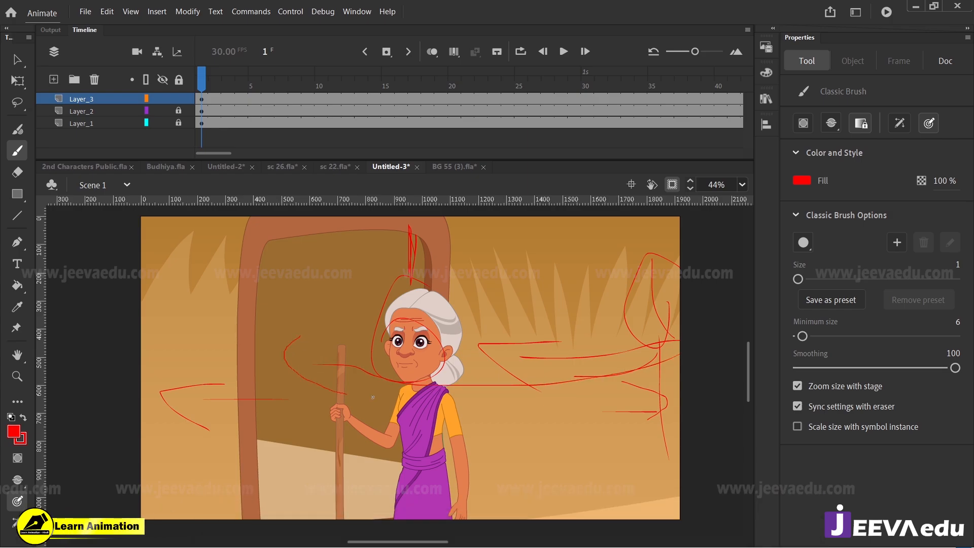
{"action": "mouse_move", "coordinate": [257, 276]}
{"action": "left_mouse_down"}
{"action": "mouse_move", "coordinate": [265, 413]}
{"action": "mouse_move", "coordinate": [255, 301]}
{"action": "left_mouse_up"}
{"action": "left_click_drag", "start_coordinate": [330, 324], "coordinate": [197, 351]}
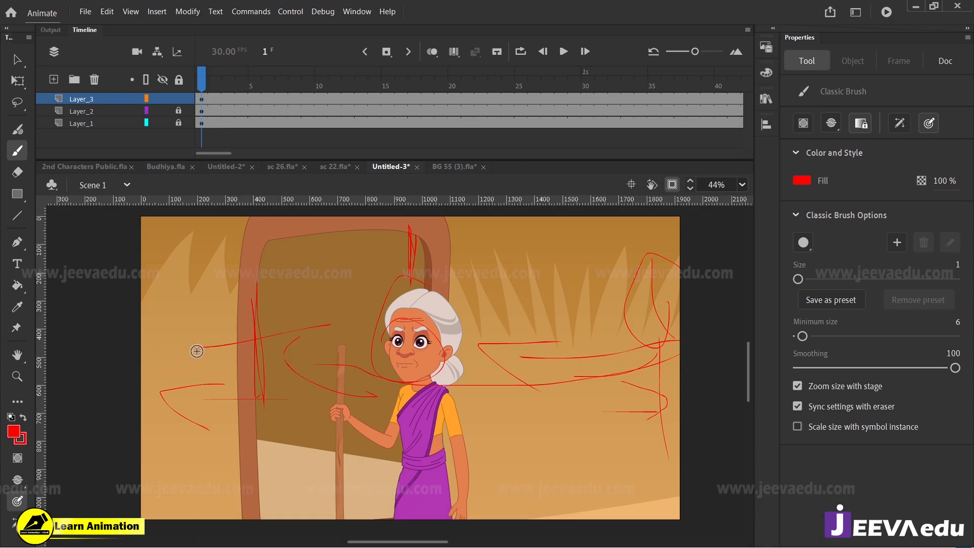
{"action": "mouse_move", "coordinate": [188, 315]}
{"action": "left_mouse_down"}
{"action": "mouse_move", "coordinate": [416, 374]}
{"action": "mouse_move", "coordinate": [516, 379]}
{"action": "left_mouse_up"}
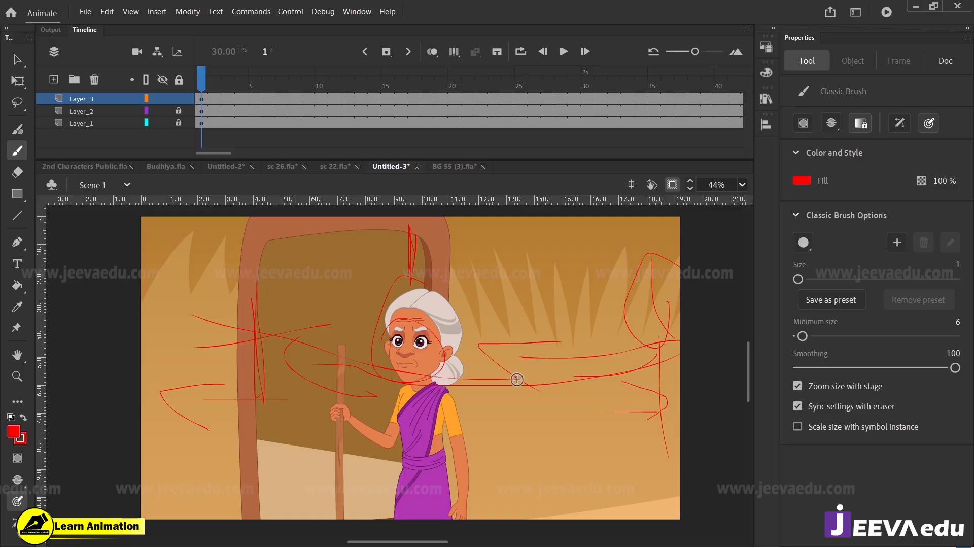
Step: Delete the layer holding the red sketches in Untitled-3
{"action": "left_click", "coordinate": [101, 101]}
{"action": "left_click", "coordinate": [94, 80]}
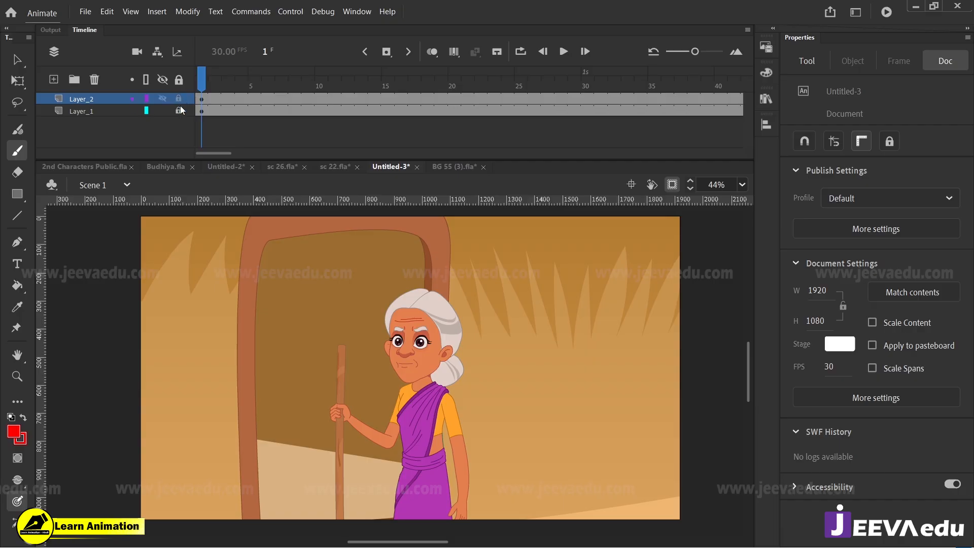
Step: Select frame 1 of both layers and move the background and old woman together to about X -7417, Y -1181.35
{"action": "left_click", "coordinate": [203, 112]}
{"action": "key", "text": "v"}
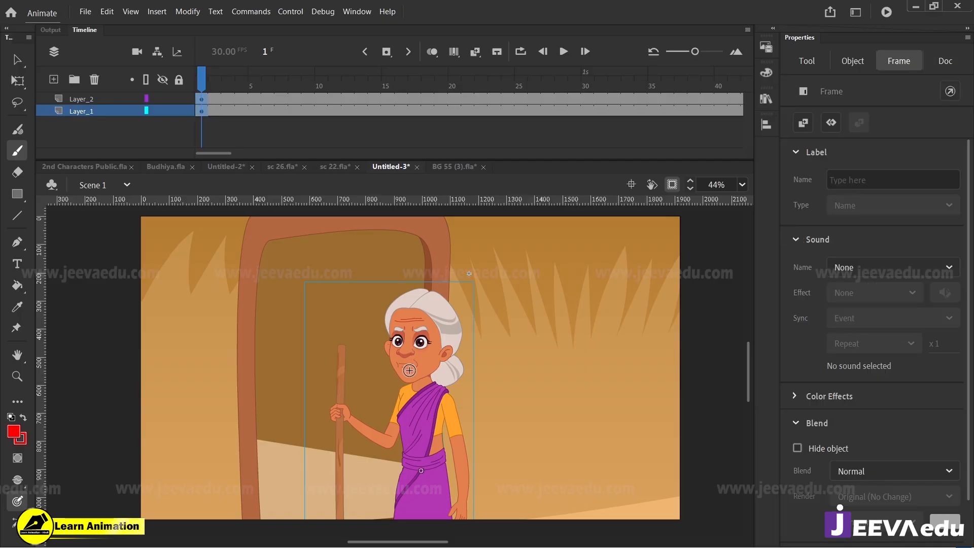
{"action": "left_click", "coordinate": [435, 410]}
{"action": "left_click_drag", "start_coordinate": [433, 426], "coordinate": [447, 400]}
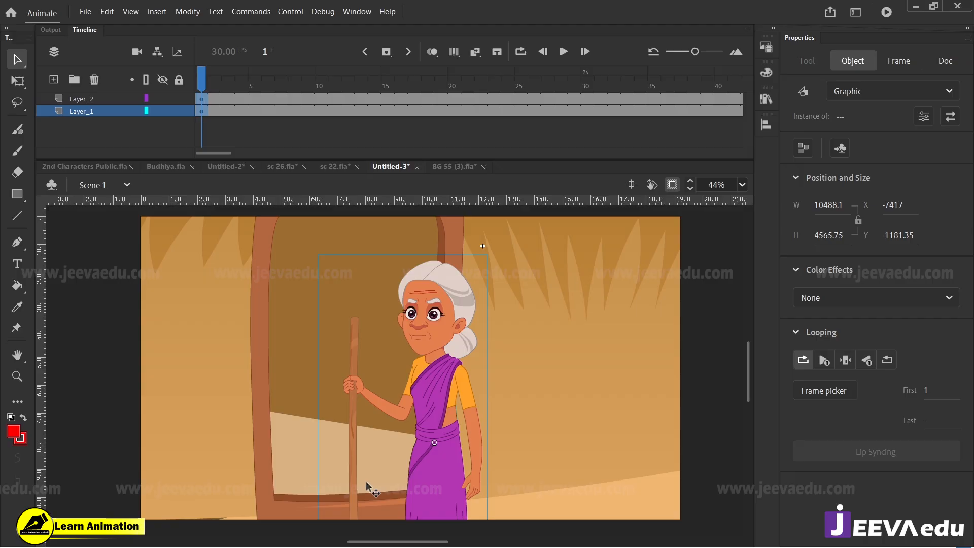
Step: Scale the background and old woman together to 115% and reposition both at about X -8614, Y -1339
{"action": "key", "text": "ctrl+alt+s"}
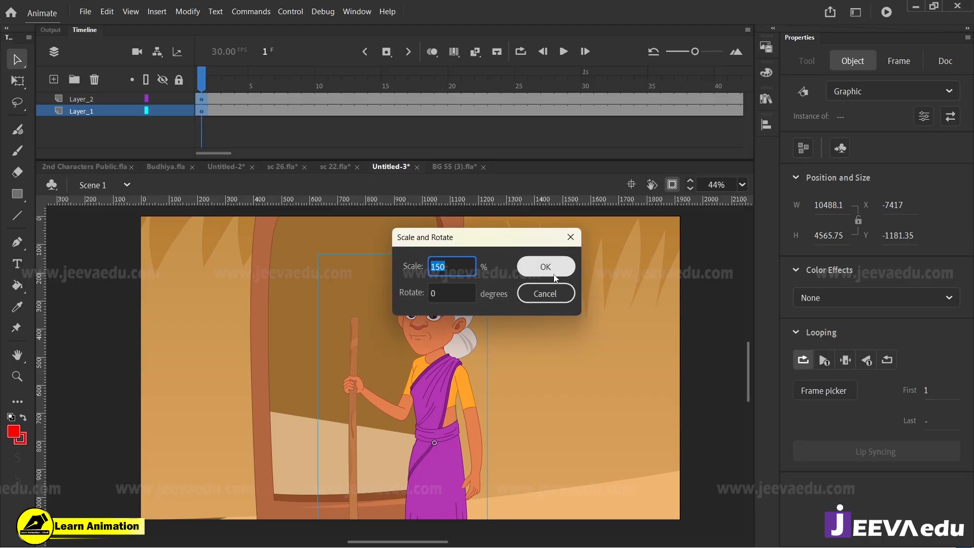
{"action": "type", "text": "115"}
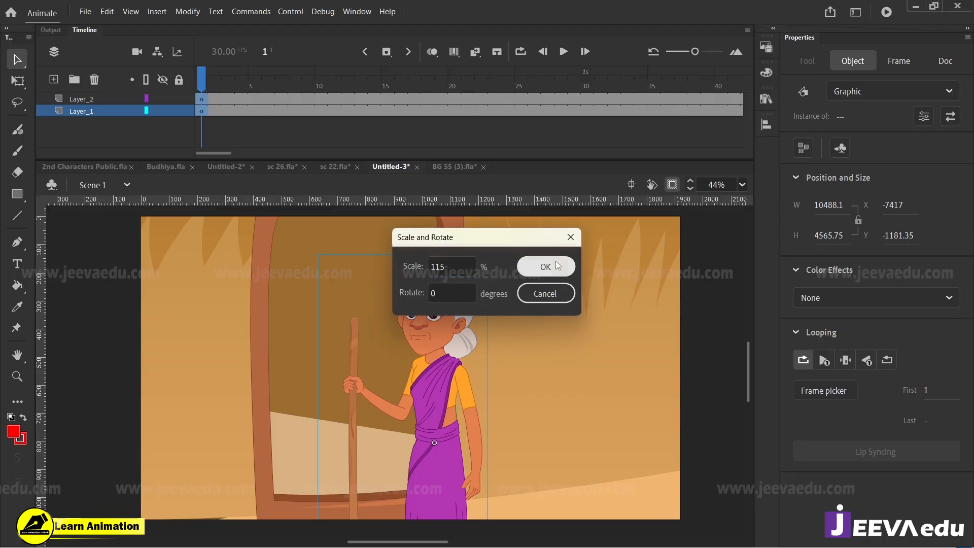
{"action": "left_click", "coordinate": [557, 267]}
{"action": "left_click_drag", "start_coordinate": [514, 393], "coordinate": [446, 413]}
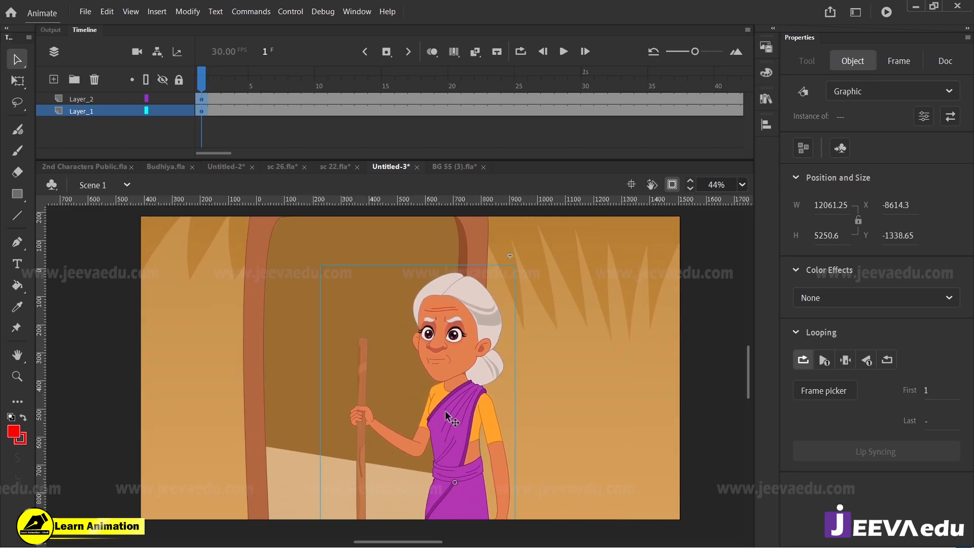
Step: Shrink the old woman alone to about 672 by 1388 and place her over the doorway's far post at about X 1447, Y 87
{"action": "left_click", "coordinate": [202, 87]}
{"action": "left_click", "coordinate": [482, 335]}
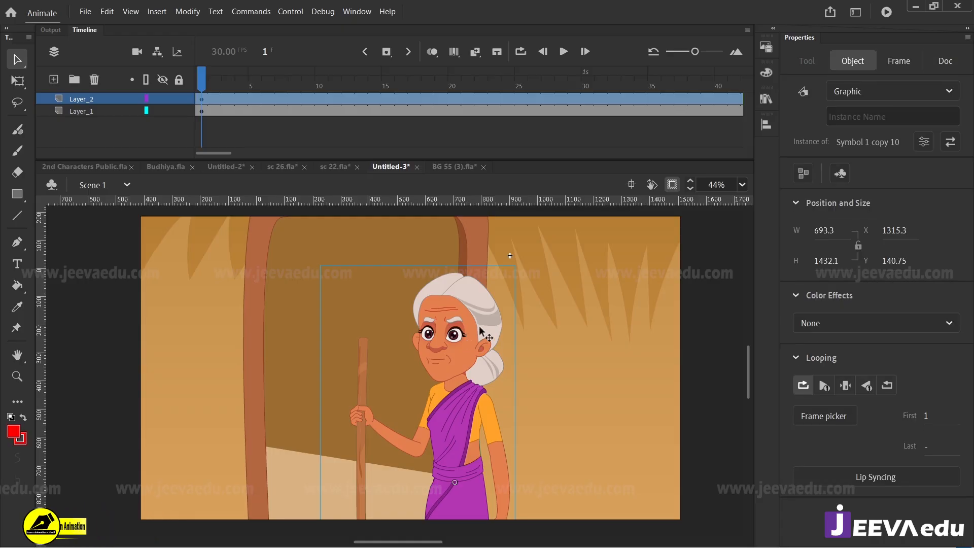
{"action": "key", "text": "q"}
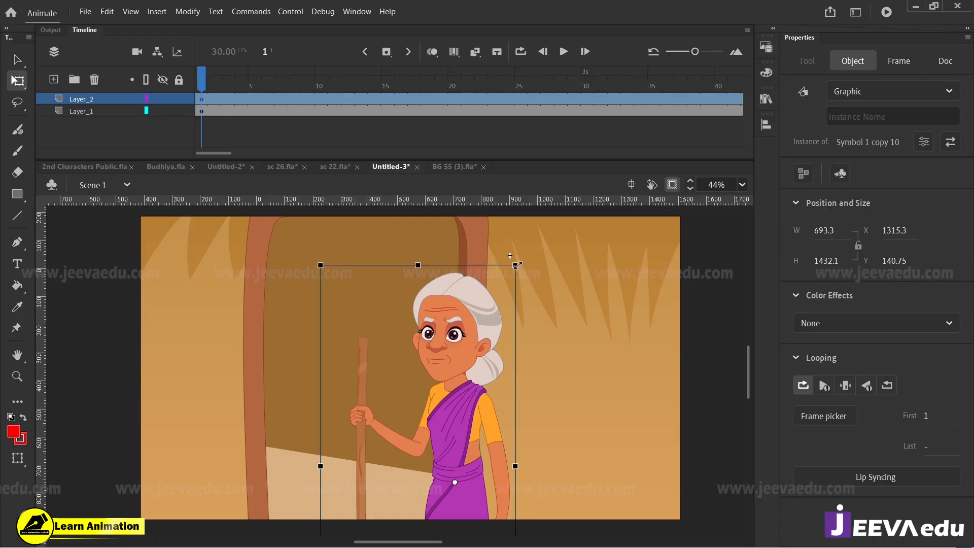
{"action": "mouse_move", "coordinate": [517, 264]}
{"action": "left_mouse_down"}
{"action": "mouse_move", "coordinate": [542, 232]}
{"action": "mouse_move", "coordinate": [512, 259]}
{"action": "left_mouse_up"}
{"action": "left_click_drag", "start_coordinate": [467, 344], "coordinate": [306, 356]}
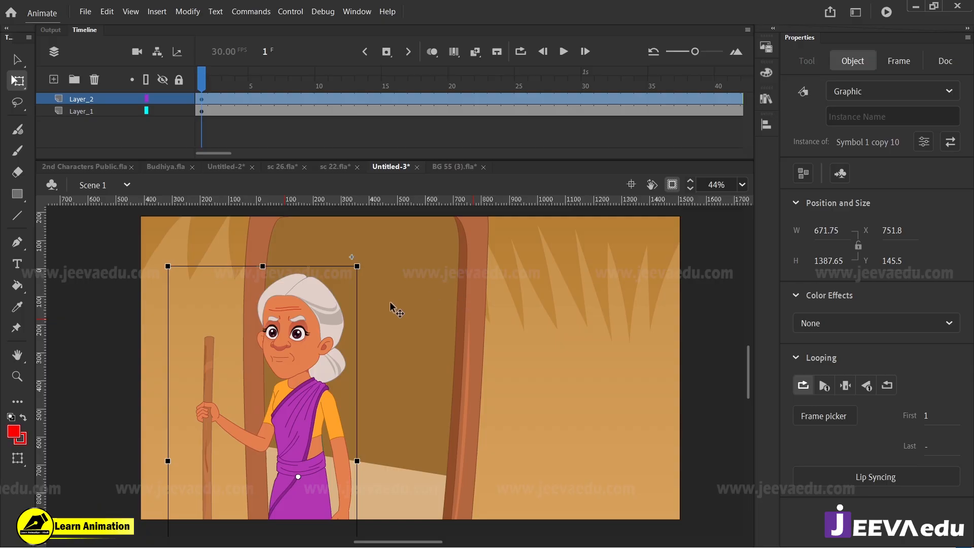
{"action": "left_click_drag", "start_coordinate": [401, 364], "coordinate": [517, 343]}
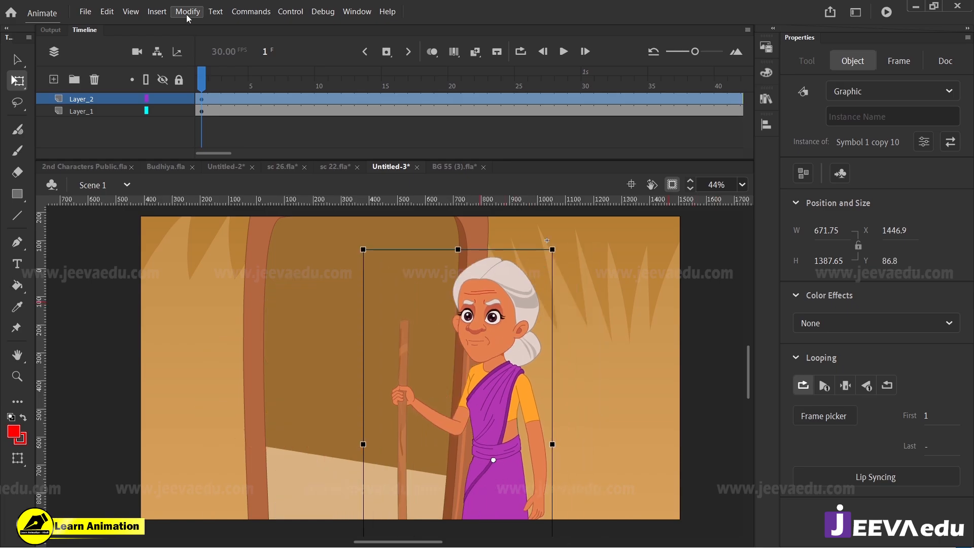
Step: Select frame 1 of both layers and shift the artwork sideways, putting the background at about X -9103, Y -1364
{"action": "left_click", "coordinate": [217, 122]}
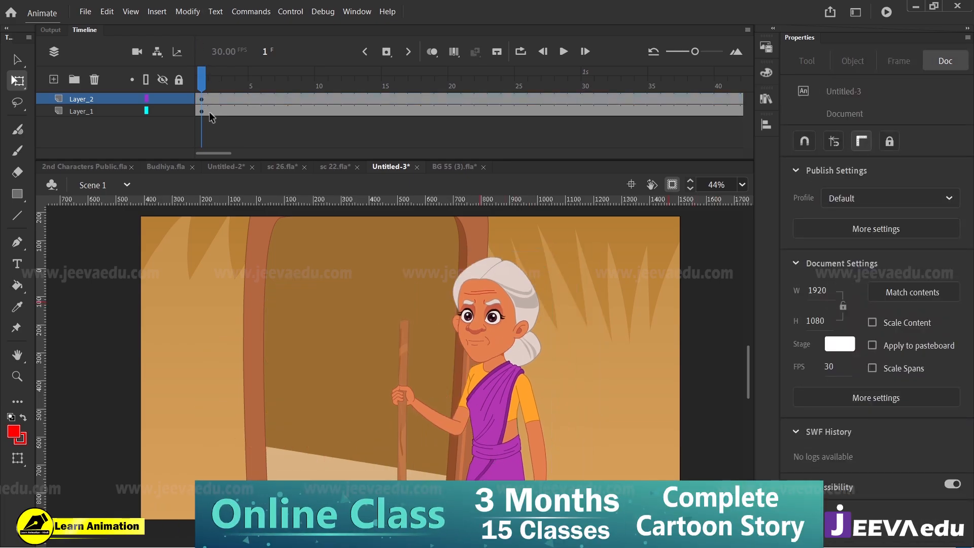
{"action": "left_click", "coordinate": [205, 111]}
{"action": "left_click_drag", "start_coordinate": [299, 355], "coordinate": [195, 311]}
{"action": "left_click", "coordinate": [250, 142]}
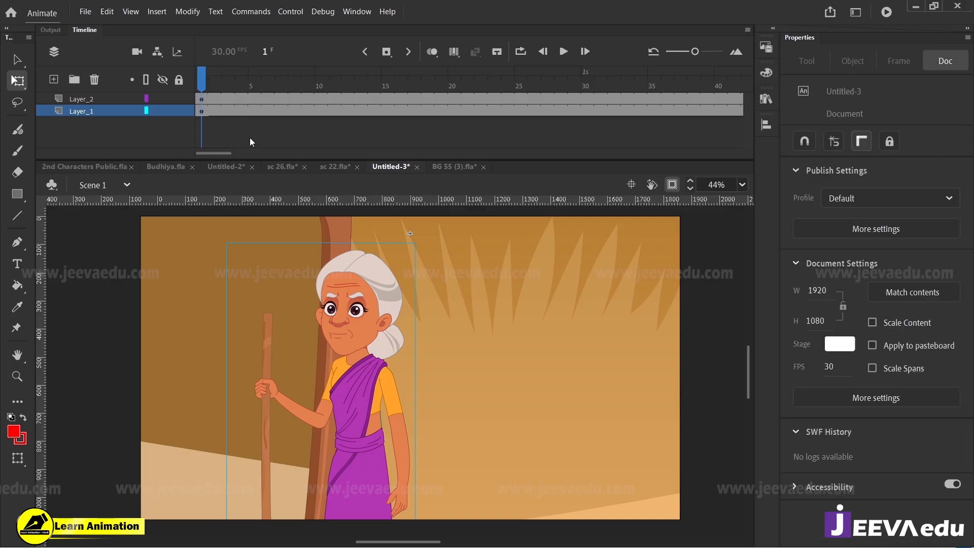
Step: Enlarge the old woman to about 995 by 2076 and place her on the doorway side, leaving the wall side of the stage empty
{"action": "left_click", "coordinate": [327, 292]}
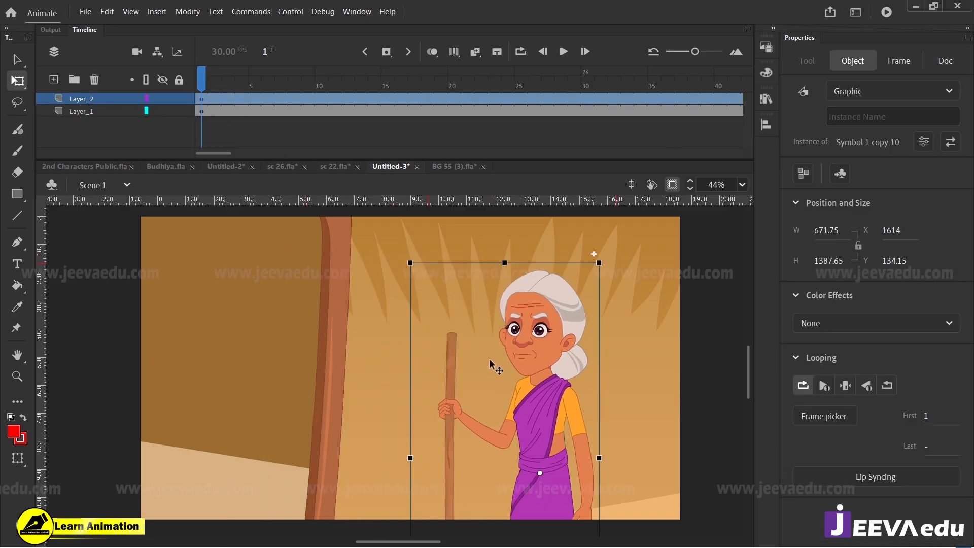
{"action": "left_click_drag", "start_coordinate": [490, 361], "coordinate": [304, 325]}
{"action": "left_click_drag", "start_coordinate": [358, 235], "coordinate": [384, 140]}
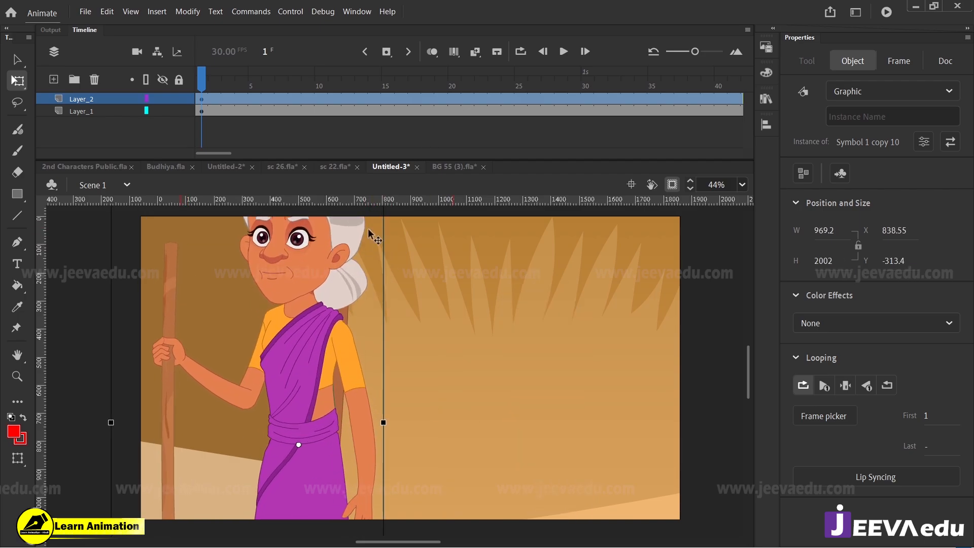
{"action": "left_click_drag", "start_coordinate": [332, 254], "coordinate": [436, 337]}
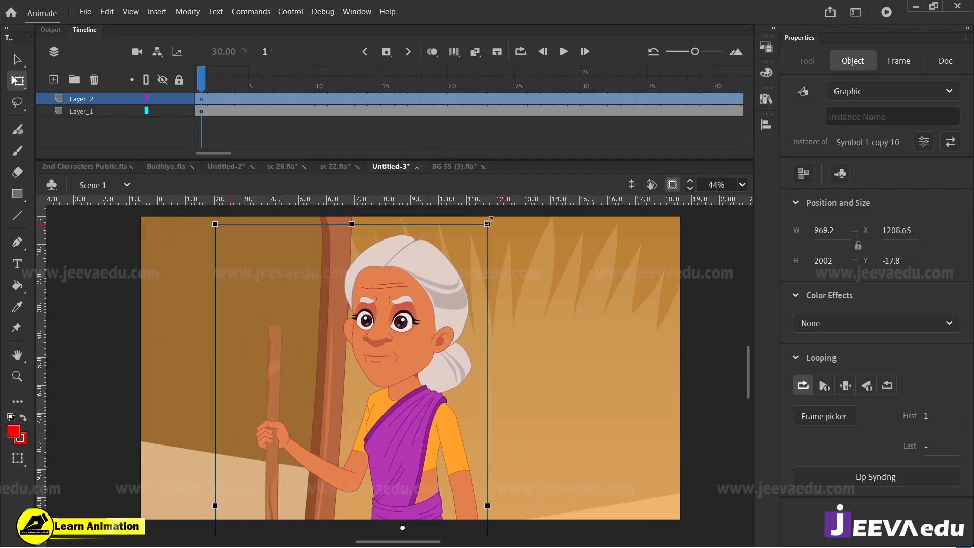
{"action": "left_click_drag", "start_coordinate": [491, 217], "coordinate": [498, 210]}
{"action": "left_click_drag", "start_coordinate": [439, 305], "coordinate": [364, 304]}
Step: Scale the background alone by 115% twice and shift it so the door post stands behind the old woman's bun
{"action": "left_click", "coordinate": [443, 323]}
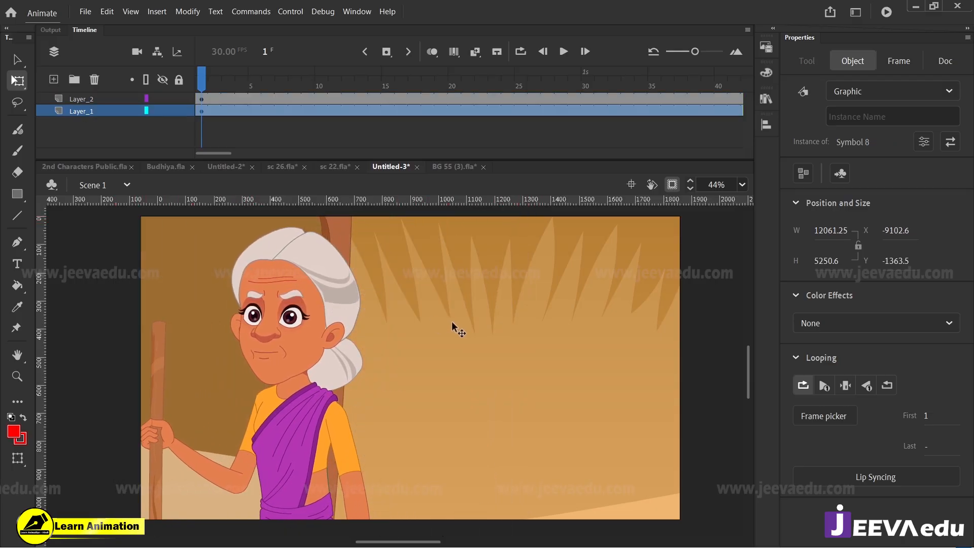
{"action": "key", "text": "ctrl+alt+s"}
{"action": "type", "text": "115"}
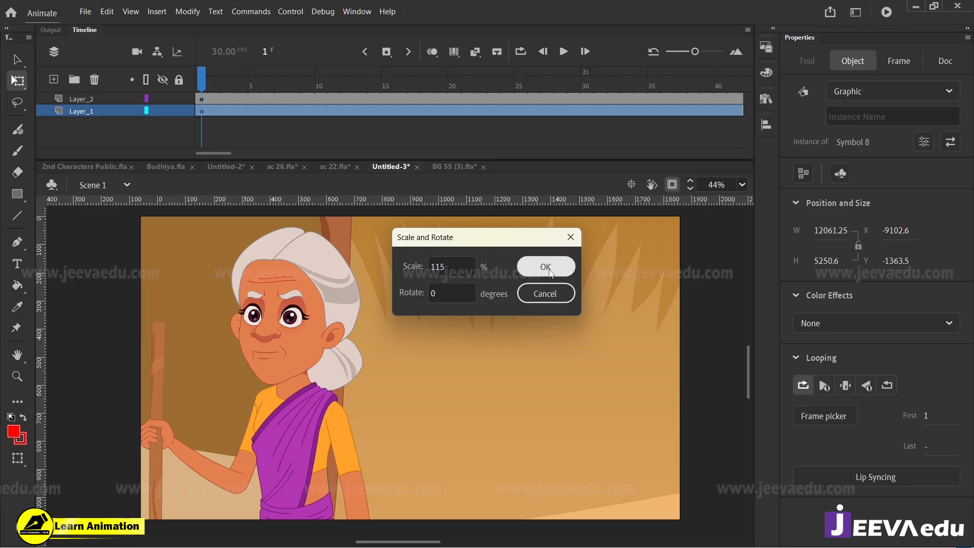
{"action": "left_click", "coordinate": [553, 270]}
{"action": "key", "text": "ctrl+alt+s"}
{"action": "type", "text": "115"}
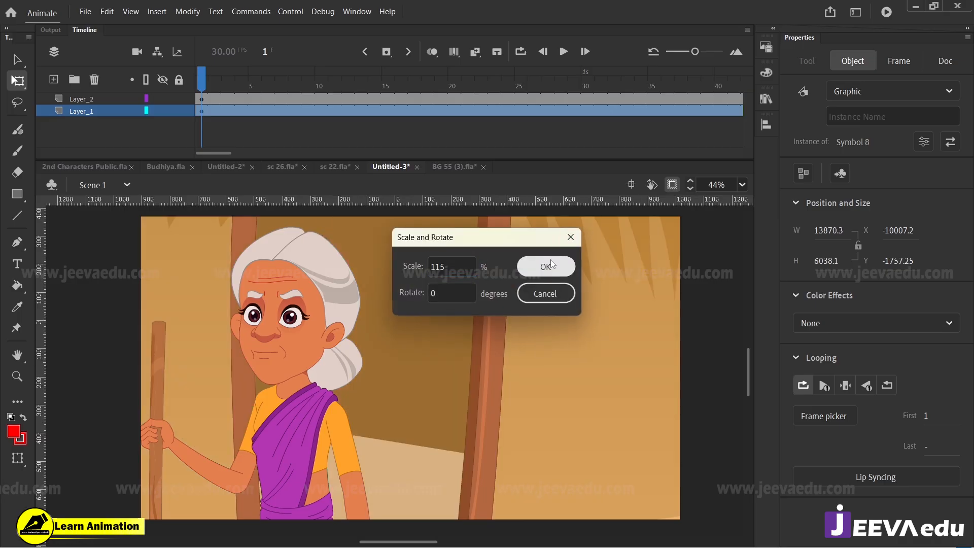
{"action": "key", "text": "Return"}
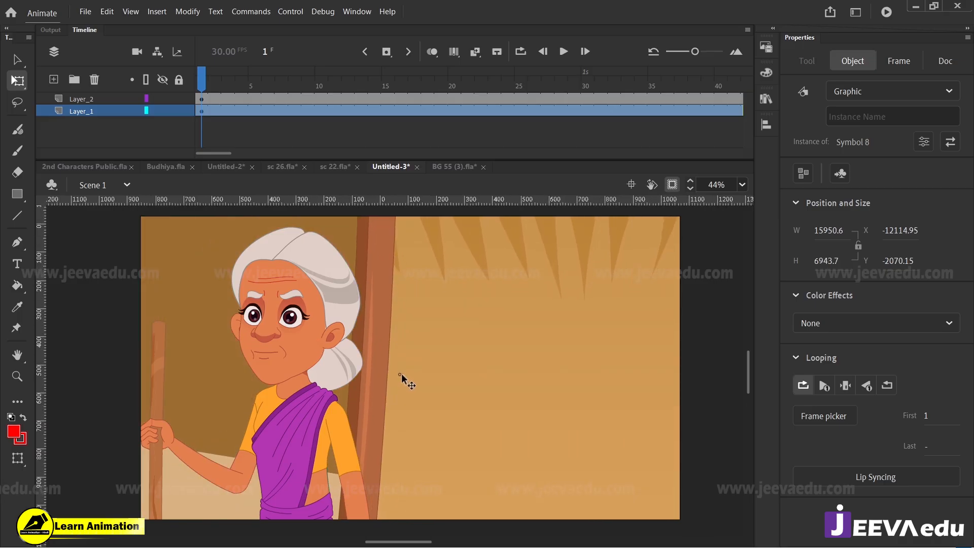
Step: Scale the background by 115% two more times and realign its door post behind the old woman, at about X -16292, Y -3093
{"action": "key", "text": "ctrl+alt+s"}
{"action": "type", "text": "115"}
{"action": "left_click", "coordinate": [552, 280]}
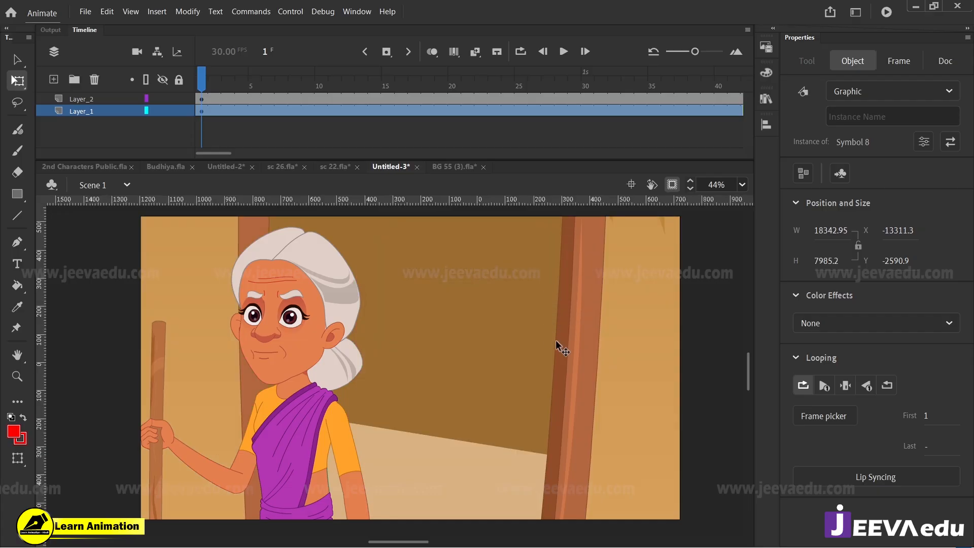
{"action": "left_click_drag", "start_coordinate": [557, 342], "coordinate": [377, 336]}
{"action": "key", "text": "ctrl+alt+s"}
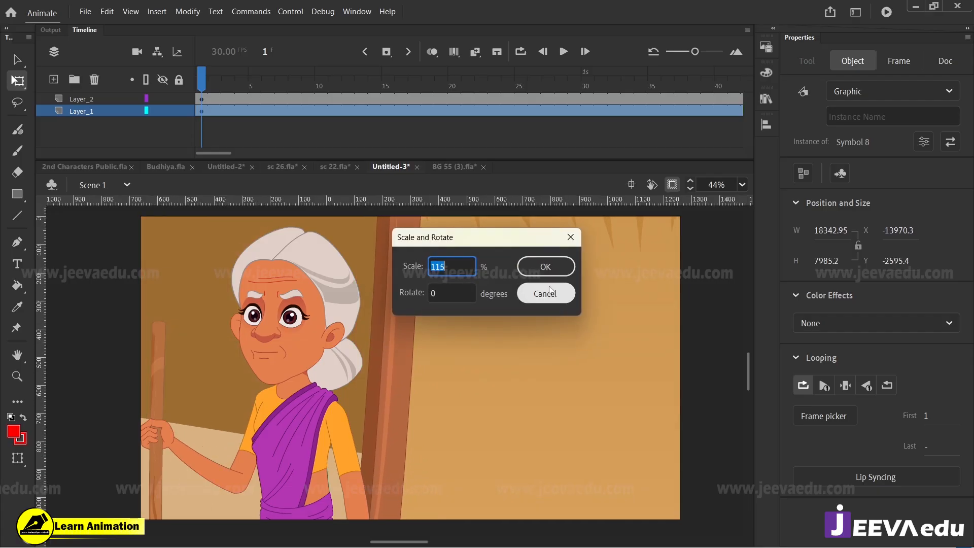
{"action": "left_click", "coordinate": [549, 266]}
{"action": "left_click_drag", "start_coordinate": [285, 346], "coordinate": [497, 394]}
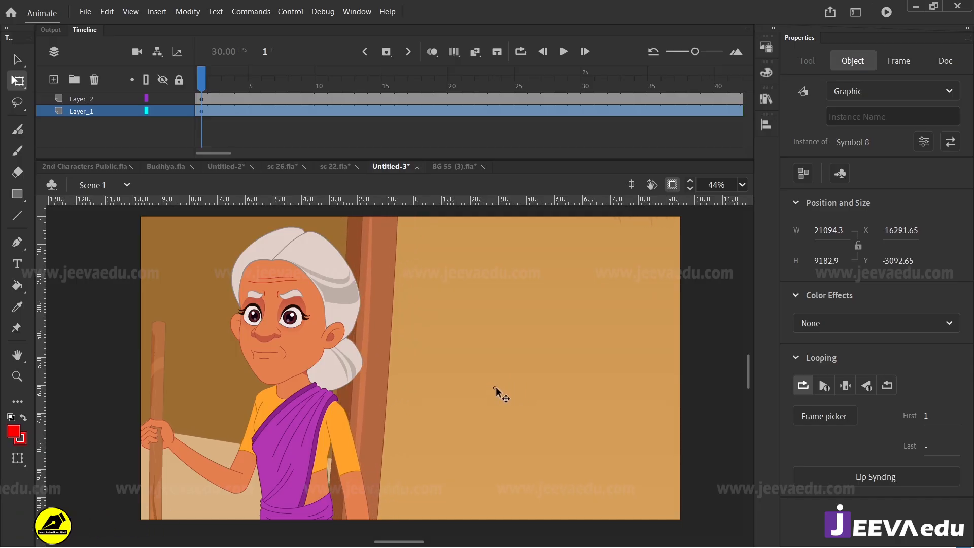
Step: Try the old woman closer to the stage edge, then settle her slightly lower in front of the door post, previewing her motion
{"action": "left_click", "coordinate": [355, 108]}
{"action": "left_click_drag", "start_coordinate": [359, 102], "coordinate": [212, 130]}
{"action": "left_click", "coordinate": [313, 341]}
{"action": "left_click_drag", "start_coordinate": [313, 341], "coordinate": [239, 339]}
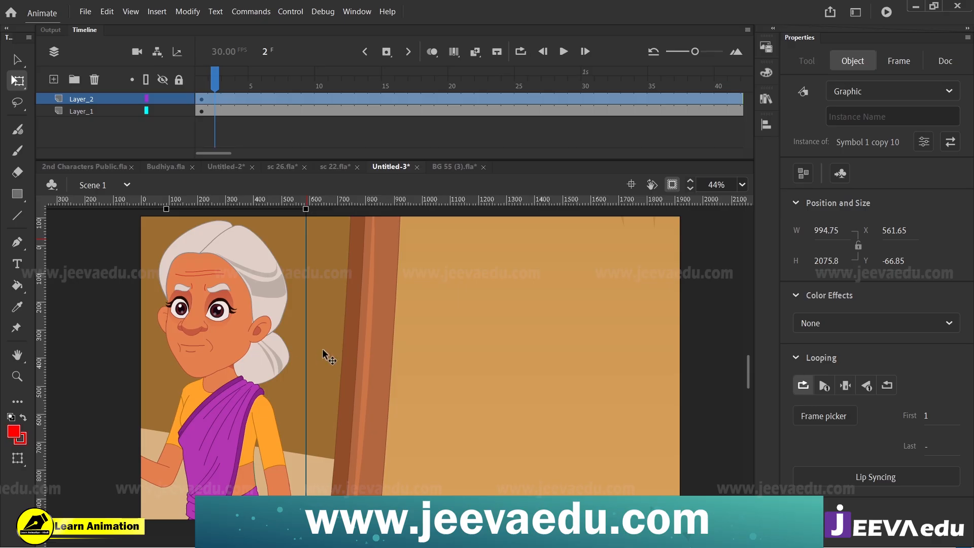
{"action": "left_click_drag", "start_coordinate": [321, 352], "coordinate": [324, 327]}
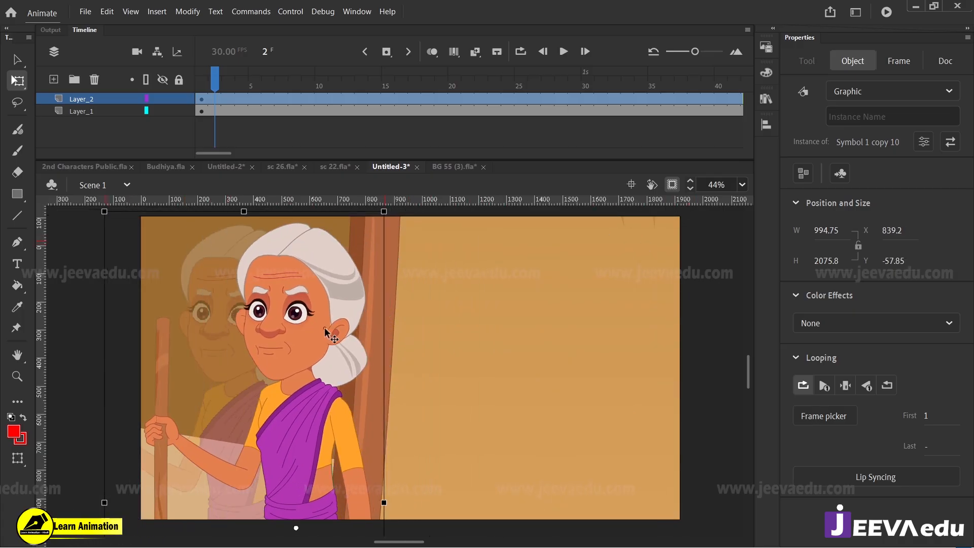
{"action": "left_click", "coordinate": [228, 99]}
{"action": "left_click_drag", "start_coordinate": [228, 99], "coordinate": [440, 112]}
{"action": "left_click_drag", "start_coordinate": [336, 314], "coordinate": [337, 327]}
{"action": "left_click_drag", "start_coordinate": [455, 110], "coordinate": [190, 95]}
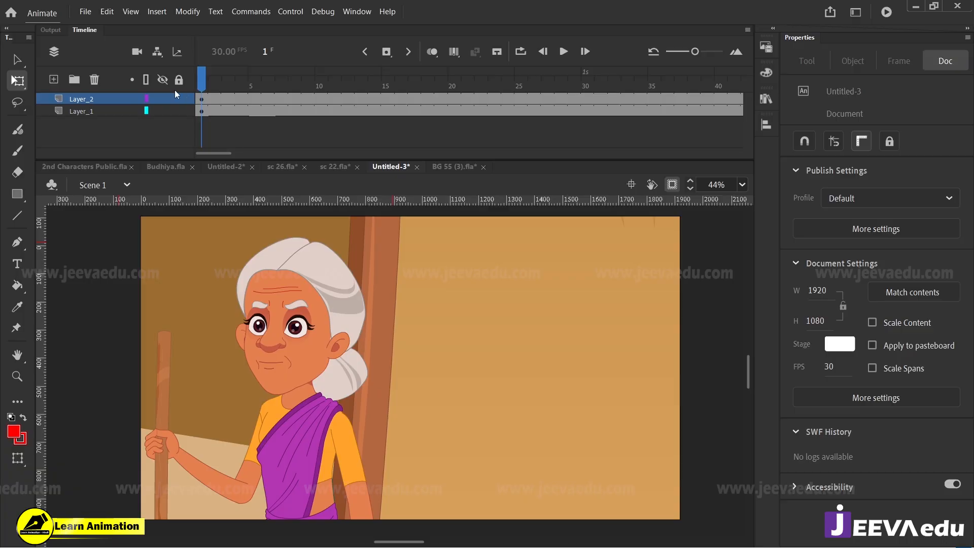
Step: Add a new layer, bring audio file 9 from the Vo > naration folder onto it, and play the scene
{"action": "left_click", "coordinate": [57, 82]}
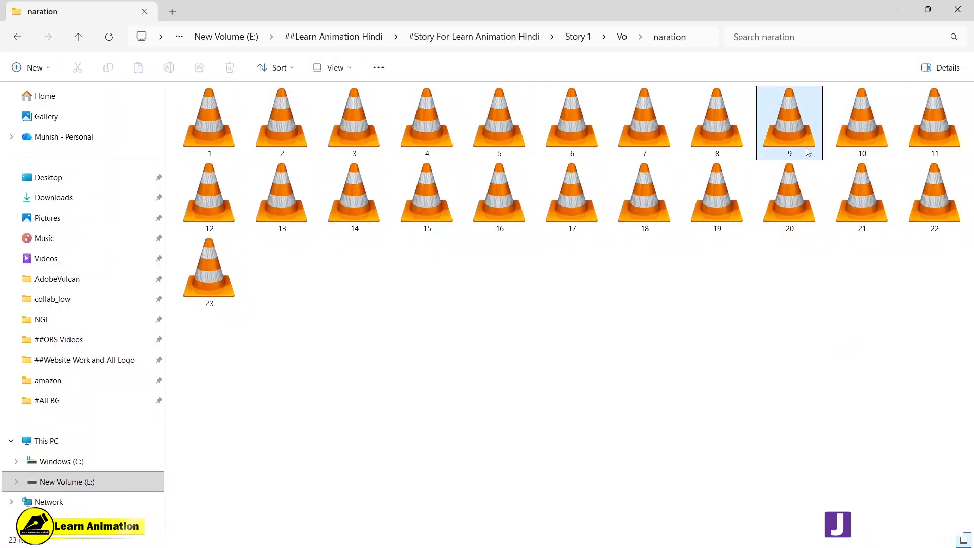
{"action": "left_click", "coordinate": [624, 40]}
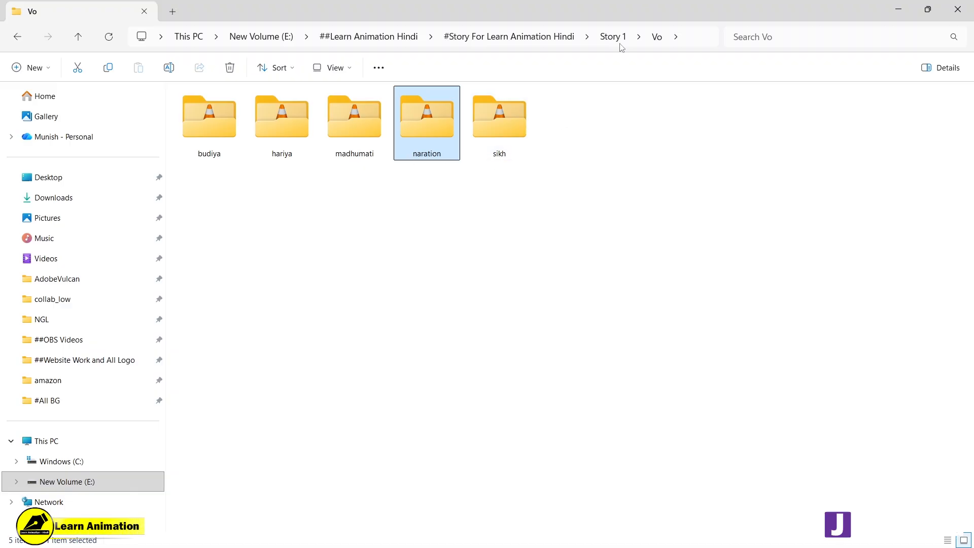
{"action": "double_click", "coordinate": [436, 151]}
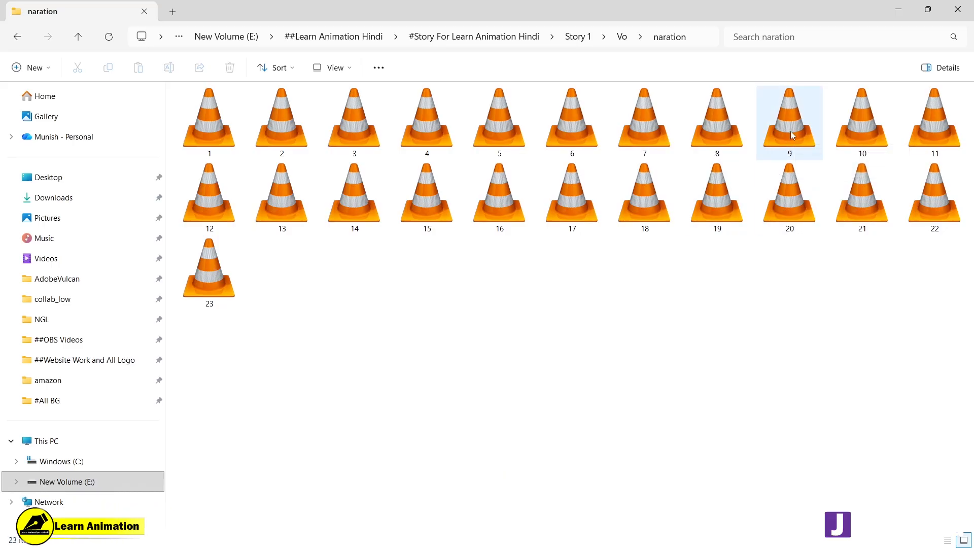
{"action": "left_click", "coordinate": [796, 130]}
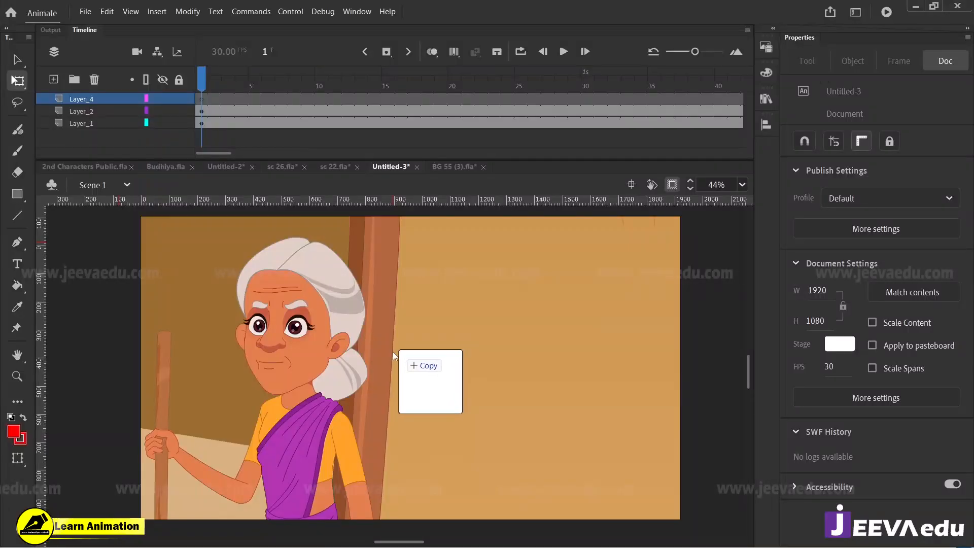
{"action": "left_click_drag", "start_coordinate": [410, 354], "coordinate": [398, 291]}
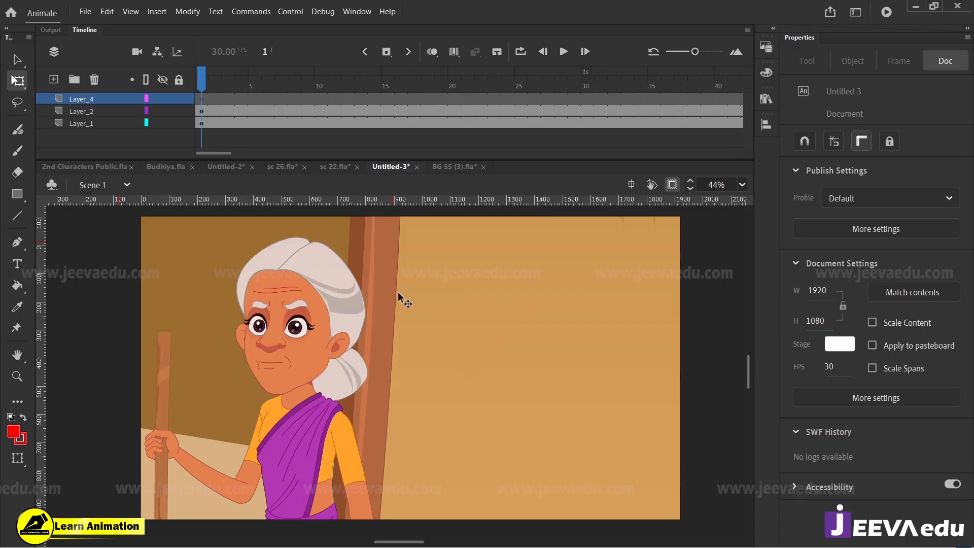
{"action": "left_click_drag", "start_coordinate": [277, 84], "coordinate": [202, 95]}
{"action": "key", "text": "Return"}
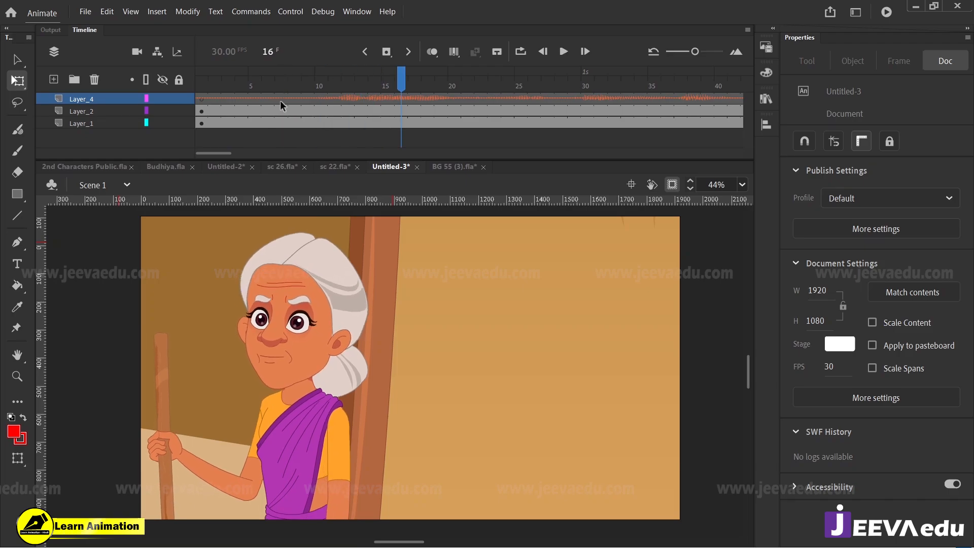
Step: Split the narration audio at frame 6, move the remaining part to frame 1, and play it back
{"action": "left_click", "coordinate": [281, 98]}
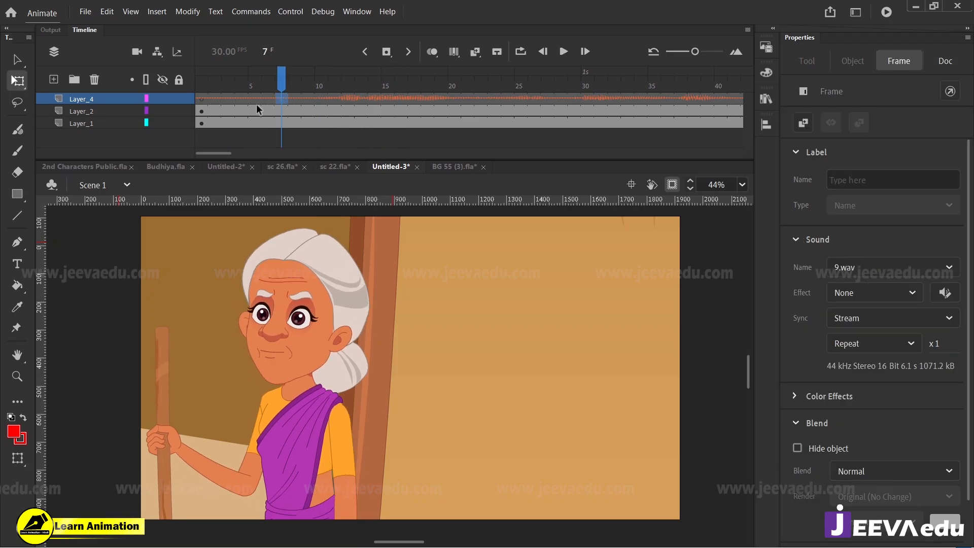
{"action": "left_click", "coordinate": [325, 91]}
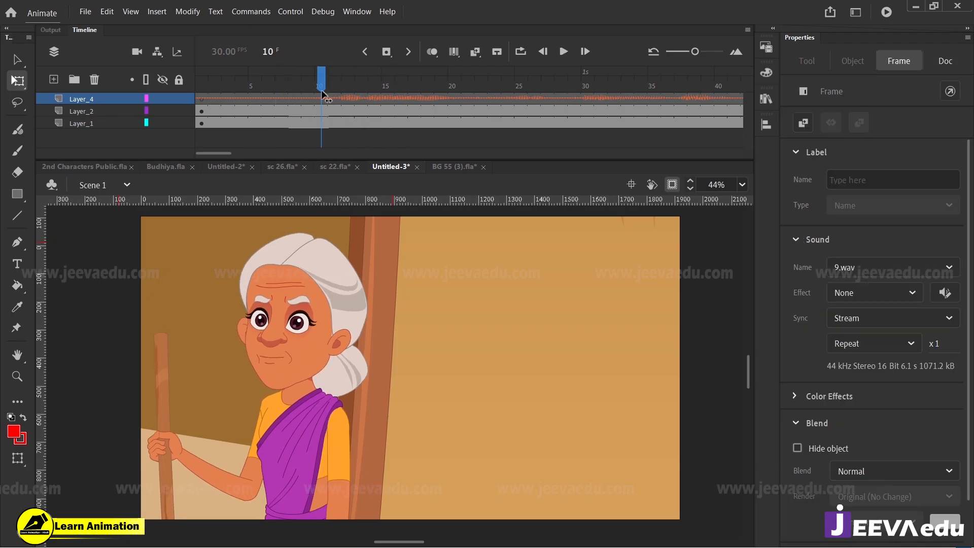
{"action": "left_click_drag", "start_coordinate": [323, 94], "coordinate": [269, 95]}
{"action": "right_click", "coordinate": [269, 96]}
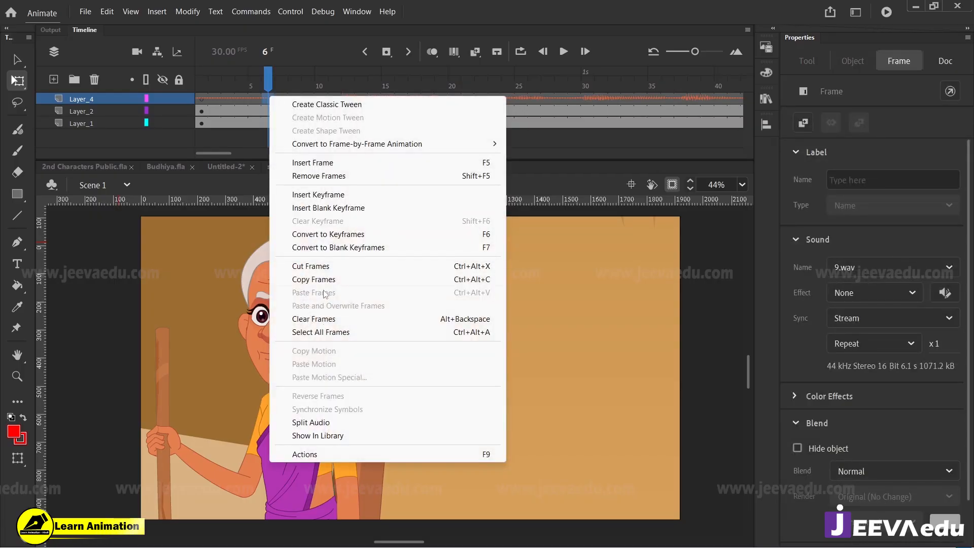
{"action": "left_click", "coordinate": [310, 422]}
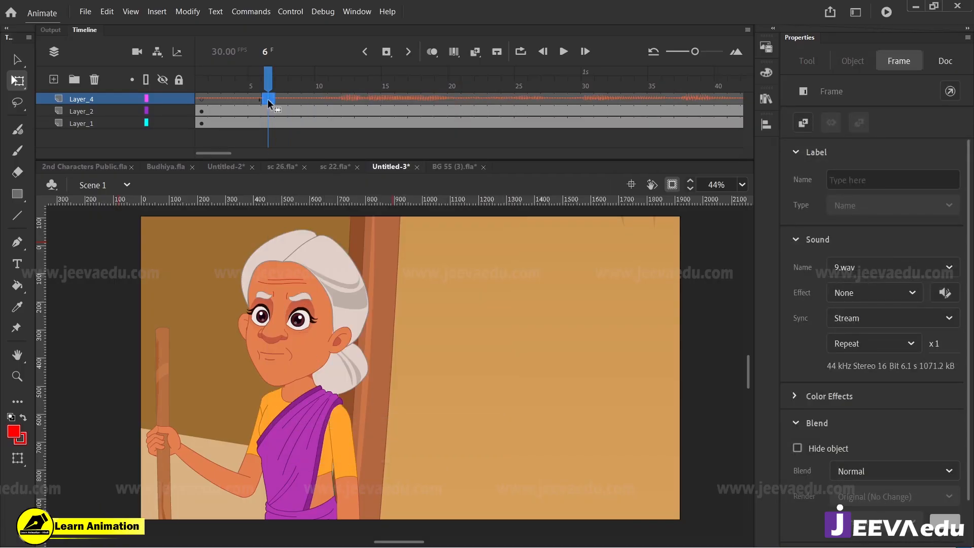
{"action": "left_click_drag", "start_coordinate": [268, 99], "coordinate": [202, 98]}
{"action": "key", "text": "Return"}
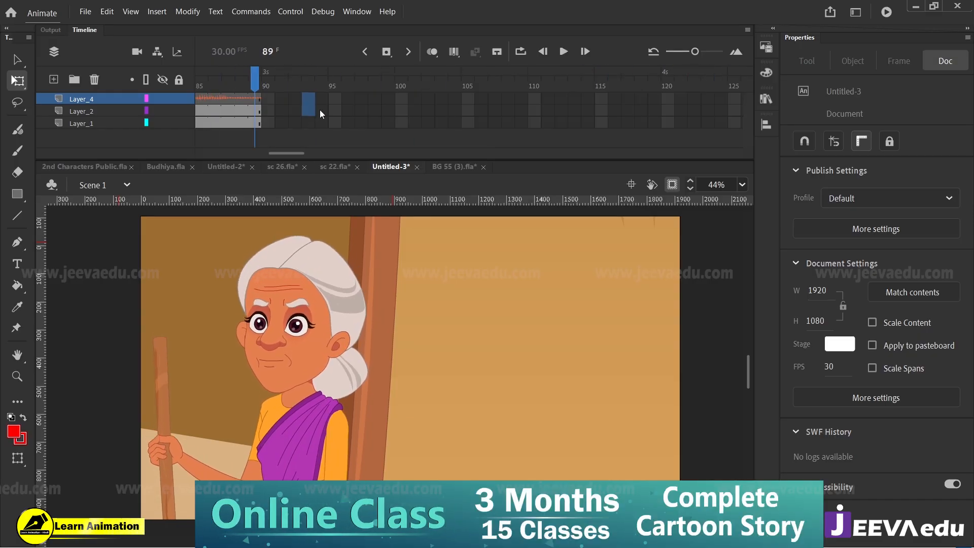
Step: Extend all three layers to cover the narration, remove every frame after 176, and play the scene from the start
{"action": "left_click_drag", "start_coordinate": [320, 110], "coordinate": [523, 151]}
{"action": "key", "text": "F5"}
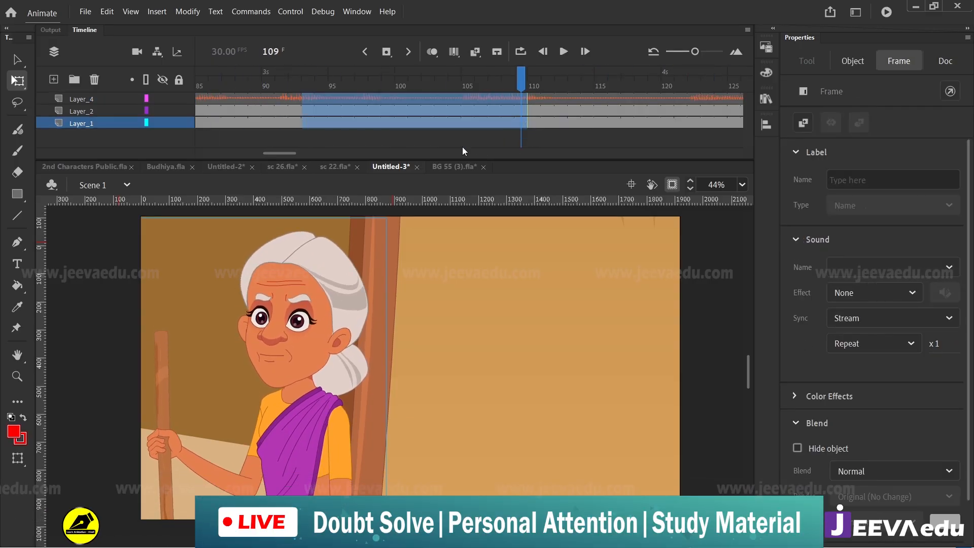
{"action": "left_click_drag", "start_coordinate": [286, 152], "coordinate": [342, 152]}
{"action": "left_click_drag", "start_coordinate": [454, 98], "coordinate": [628, 151]}
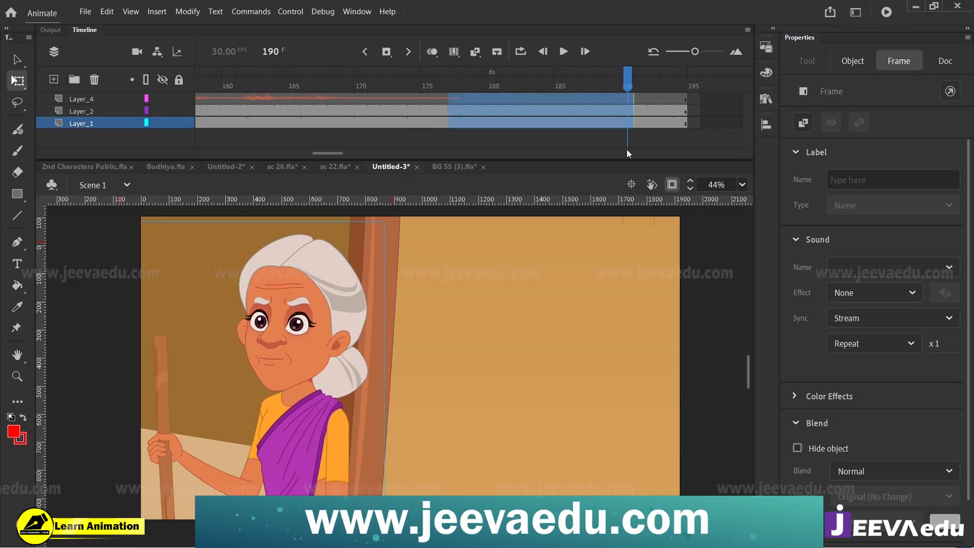
{"action": "key", "text": "shift+F5"}
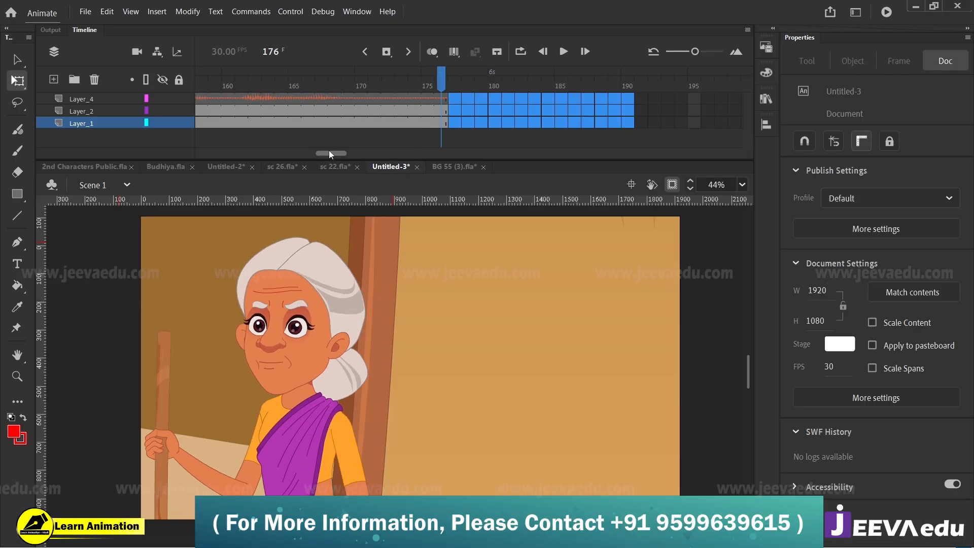
{"action": "left_click_drag", "start_coordinate": [329, 150], "coordinate": [199, 150]}
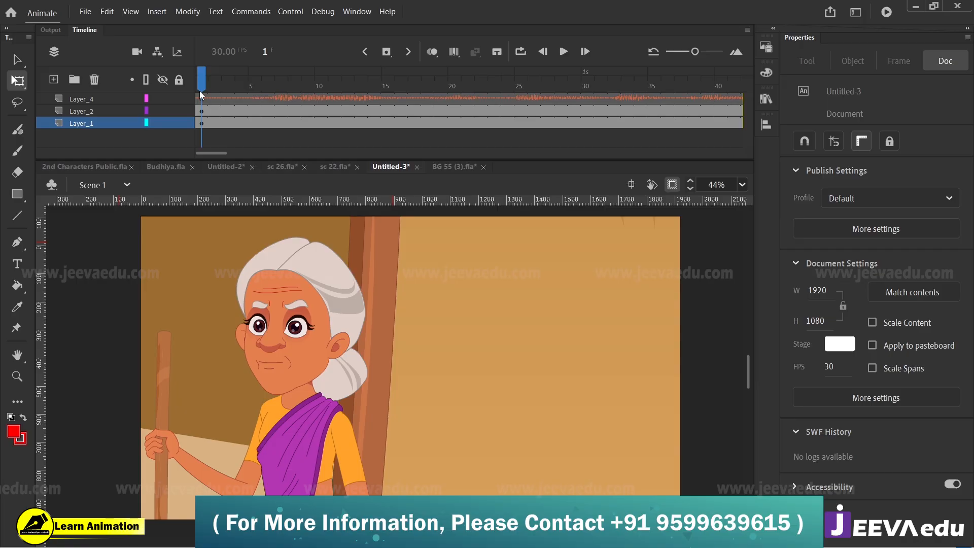
{"action": "key", "text": "Return"}
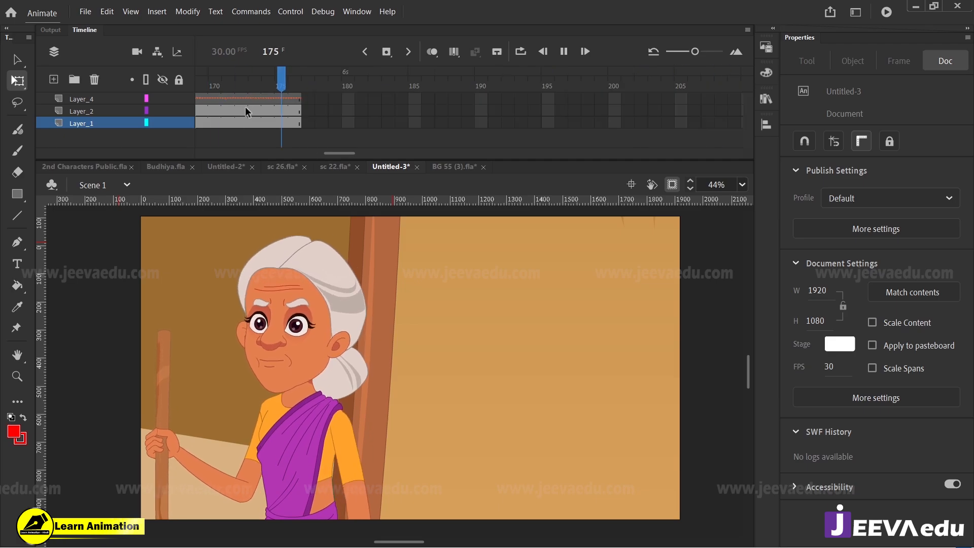
Step: Replay the narration to frame 69, keyframe the old woman there, and create a classic tween leading up to it with the audio layer hidden
{"action": "left_click_drag", "start_coordinate": [340, 152], "coordinate": [172, 145]}
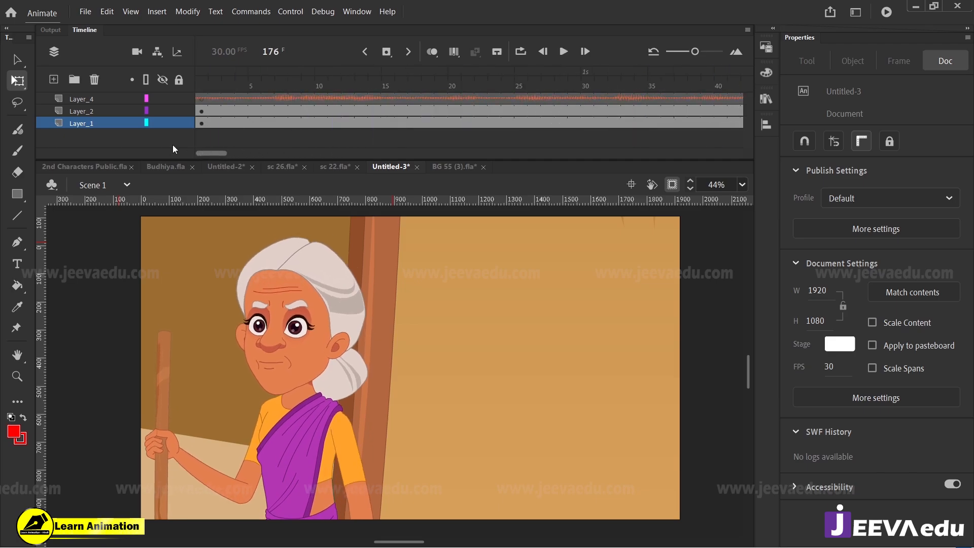
{"action": "left_click", "coordinate": [203, 89]}
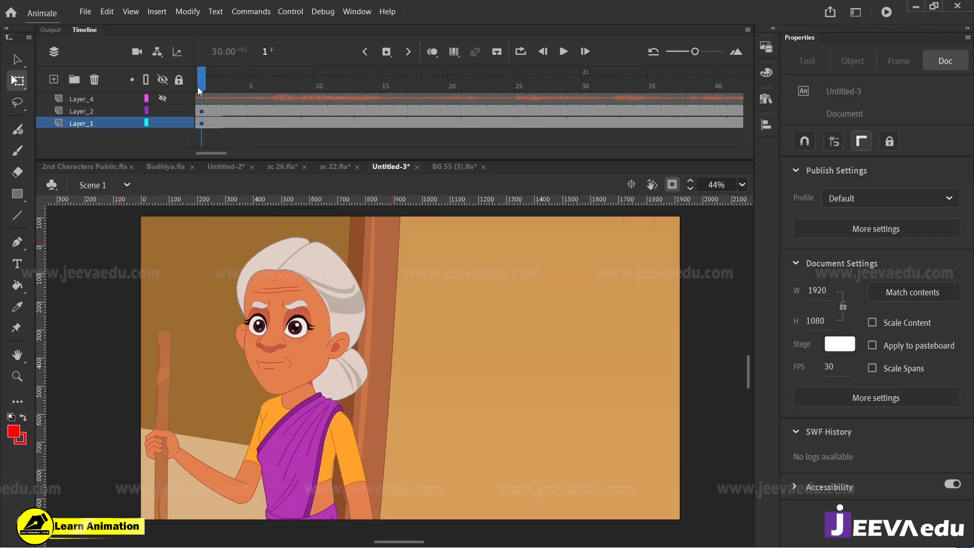
{"action": "left_click_drag", "start_coordinate": [197, 87], "coordinate": [155, 120]}
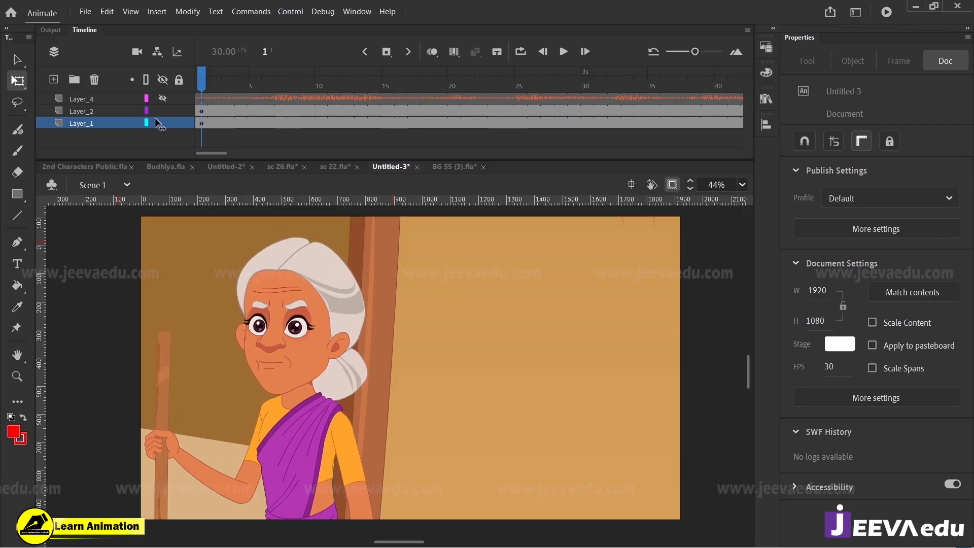
{"action": "key", "text": "Return"}
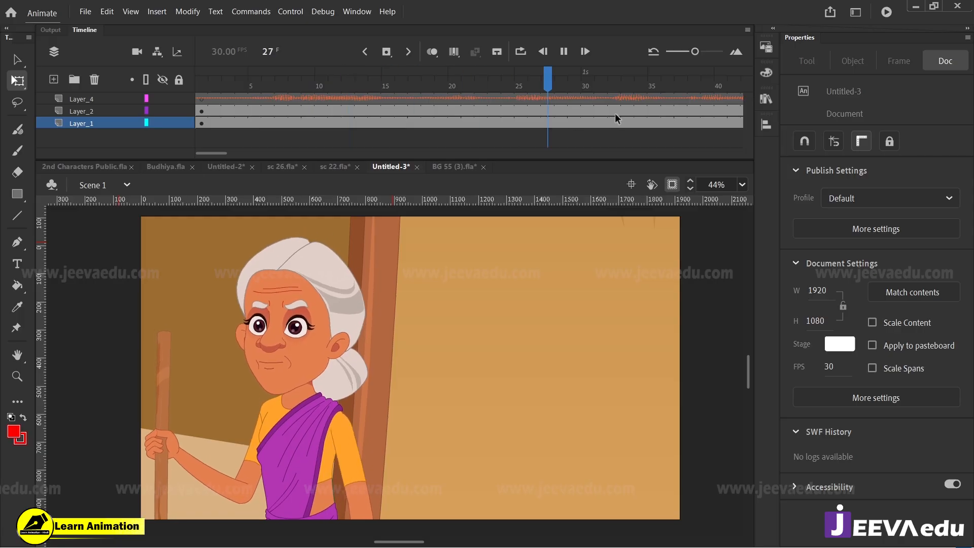
{"action": "left_click_drag", "start_coordinate": [582, 107], "coordinate": [552, 98]}
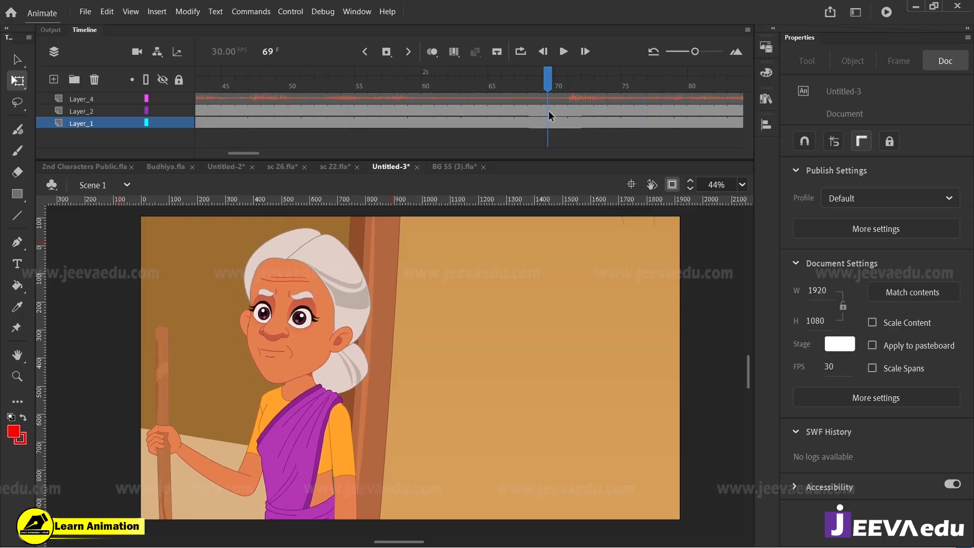
{"action": "left_click", "coordinate": [549, 111]}
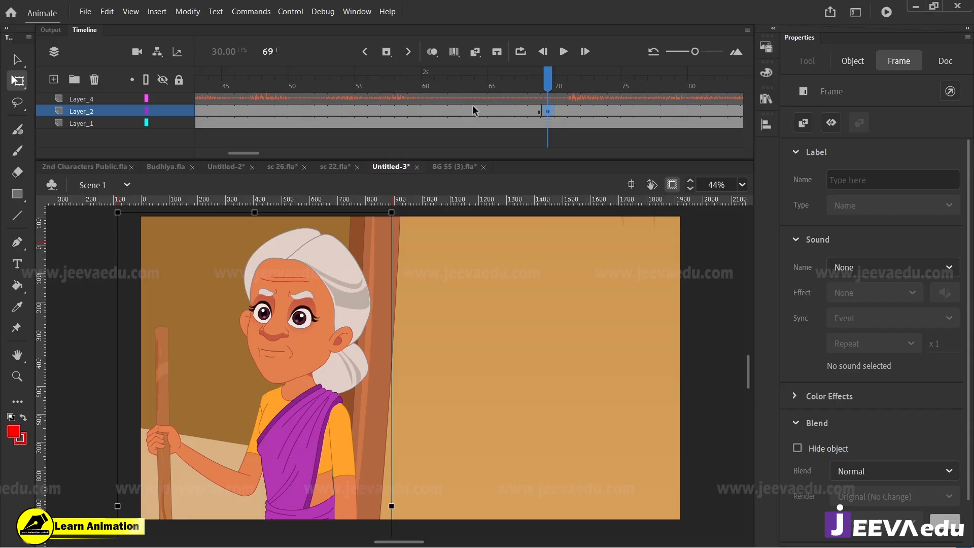
{"action": "left_click", "coordinate": [162, 98]}
{"action": "right_click", "coordinate": [393, 109]}
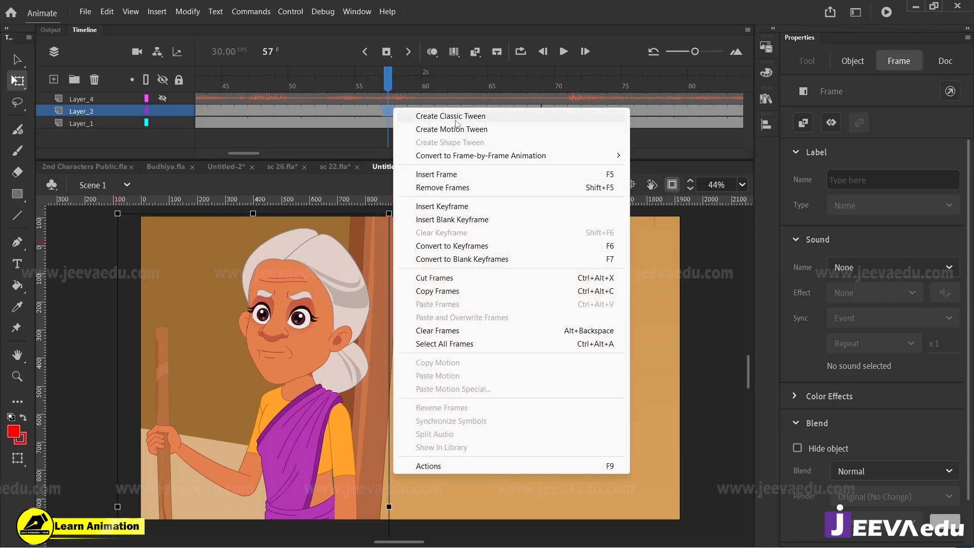
{"action": "left_click", "coordinate": [456, 117]}
{"action": "left_click", "coordinate": [545, 111]}
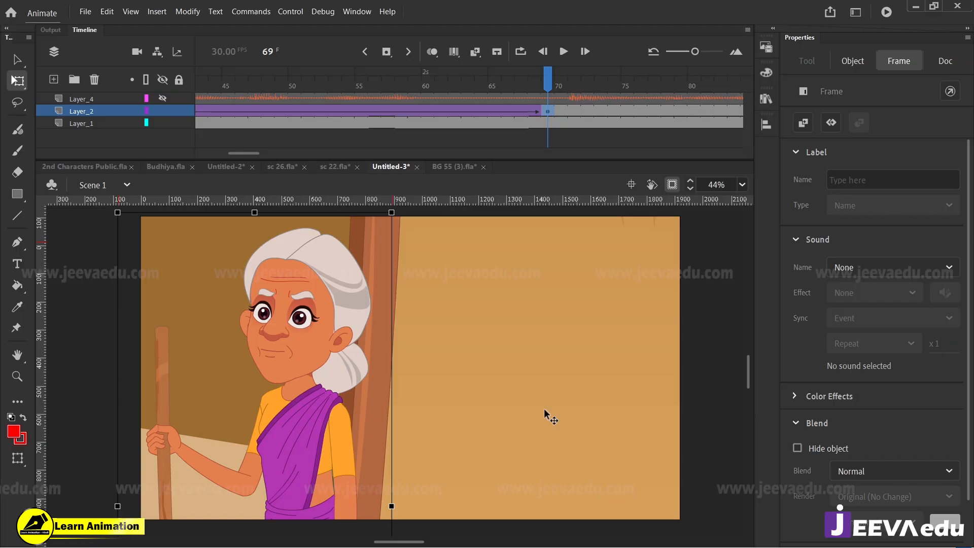
{"action": "key", "text": "shift+Right"}
{"action": "key", "text": "shift+Right"}
{"action": "key", "text": "shift+Right"}
{"action": "key", "text": "shift+Right"}
{"action": "key", "text": "shift+Right"}
{"action": "key", "text": "shift+Right"}
{"action": "key", "text": "shift+Right"}
{"action": "key", "text": "shift+Right"}
{"action": "key", "text": "shift+Left"}
{"action": "key", "text": "shift+Left"}
{"action": "key", "text": "shift+Left"}
{"action": "key", "text": "shift+Left"}
{"action": "key", "text": "shift+Left"}
{"action": "key", "text": "shift+Left"}
{"action": "key", "text": "shift+Left"}
{"action": "key", "text": "shift+Left"}
Step: At frame 1, shift the old woman horizontally until she is fully beyond the stage's right edge, and preview the tween
{"action": "left_click_drag", "start_coordinate": [251, 152], "coordinate": [219, 153]}
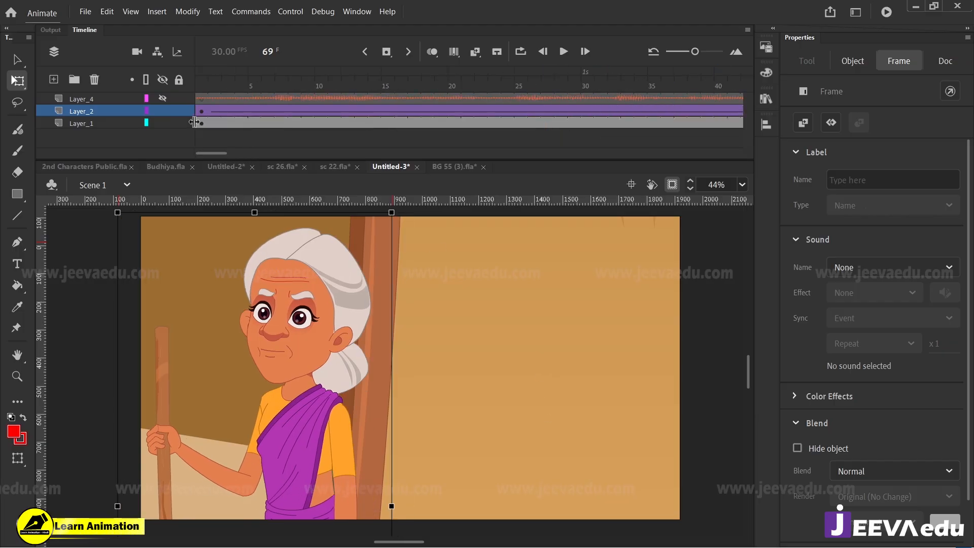
{"action": "left_click", "coordinate": [205, 111]}
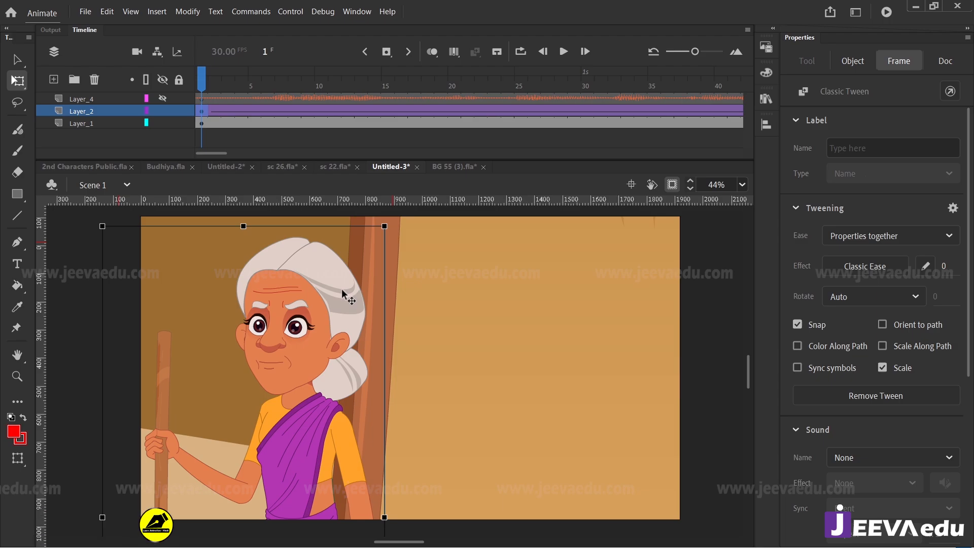
{"action": "key", "text": "shift+Right"}
{"action": "key", "text": "shift+Right"}
{"action": "key", "text": "shift+Right"}
{"action": "key", "text": "shift+Right"}
{"action": "key", "text": "shift+Right"}
{"action": "key", "text": "shift+Right"}
{"action": "key", "text": "shift+Right"}
{"action": "key", "text": "shift+Right"}
{"action": "key", "text": "shift+Right"}
{"action": "key", "text": "shift+Right"}
{"action": "key", "text": "shift+Right"}
{"action": "key", "text": "shift+Right"}
{"action": "key", "text": "shift+Right"}
{"action": "key", "text": "shift+Right"}
{"action": "key", "text": "shift+Right"}
{"action": "key", "text": "shift+Right"}
{"action": "key", "text": "shift+Right"}
{"action": "key", "text": "shift+Right"}
{"action": "key", "text": "shift+Right"}
{"action": "key", "text": "shift+Right"}
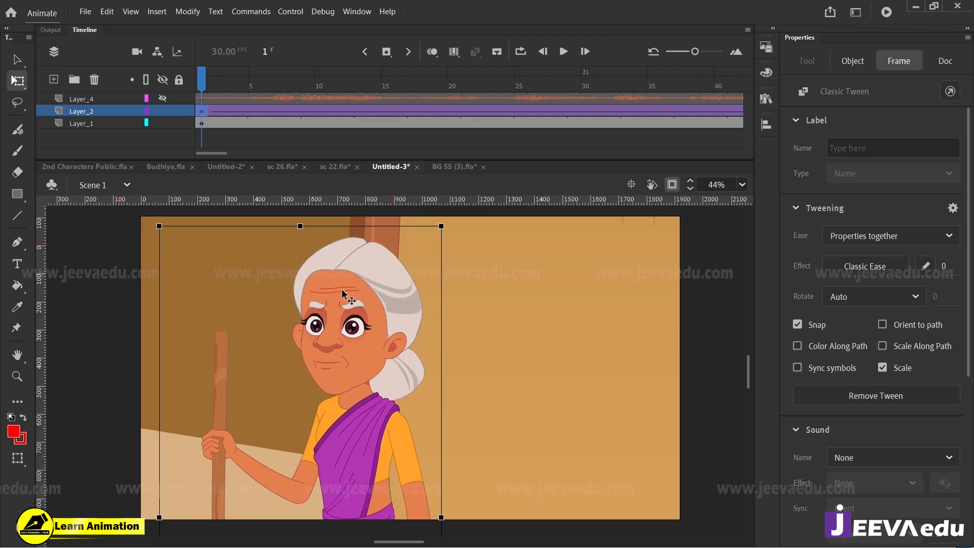
{"action": "key", "text": "shift+Right"}
{"action": "key", "text": "shift+Right"}
{"action": "key", "text": "shift+Right"}
{"action": "key", "text": "shift+Right"}
{"action": "key", "text": "shift+Right"}
{"action": "key", "text": "shift+Right"}
{"action": "key", "text": "shift+Right"}
{"action": "key", "text": "shift+Right"}
{"action": "key", "text": "shift+Right"}
{"action": "key", "text": "shift+Right"}
{"action": "key", "text": "shift+Right"}
{"action": "key", "text": "shift+Right"}
{"action": "key", "text": "shift+Right"}
{"action": "key", "text": "shift+Right"}
{"action": "key", "text": "shift+Right"}
{"action": "key", "text": "shift+Right"}
{"action": "key", "text": "shift+Right"}
{"action": "key", "text": "shift+Right"}
{"action": "key", "text": "shift+Right"}
{"action": "key", "text": "shift+Right"}
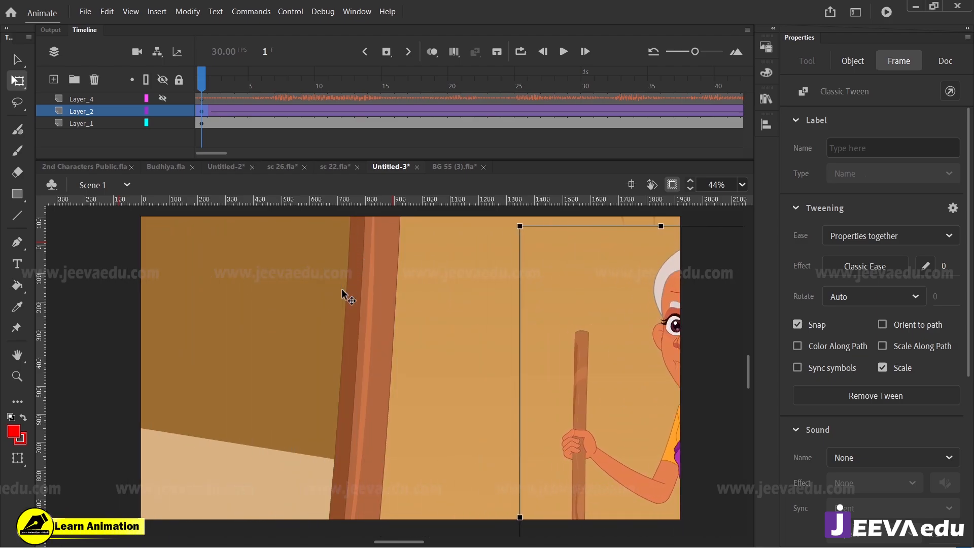
{"action": "key", "text": "shift+Right"}
{"action": "key", "text": "shift+Right"}
{"action": "key", "text": "shift+Right"}
{"action": "key", "text": "shift+Right"}
{"action": "key", "text": "shift+Right"}
{"action": "key", "text": "shift+Right"}
{"action": "key", "text": "shift+Right"}
{"action": "key", "text": "shift+Right"}
{"action": "key", "text": "shift+Right"}
{"action": "key", "text": "shift+Right"}
{"action": "key", "text": "shift+Right"}
{"action": "key", "text": "shift+Right"}
{"action": "key", "text": "shift+Right"}
{"action": "key", "text": "shift+Right"}
{"action": "key", "text": "shift+Right"}
{"action": "key", "text": "shift+Right"}
{"action": "key", "text": "shift+Right"}
{"action": "key", "text": "shift+Right"}
{"action": "key", "text": "shift+Right"}
{"action": "key", "text": "shift+Right"}
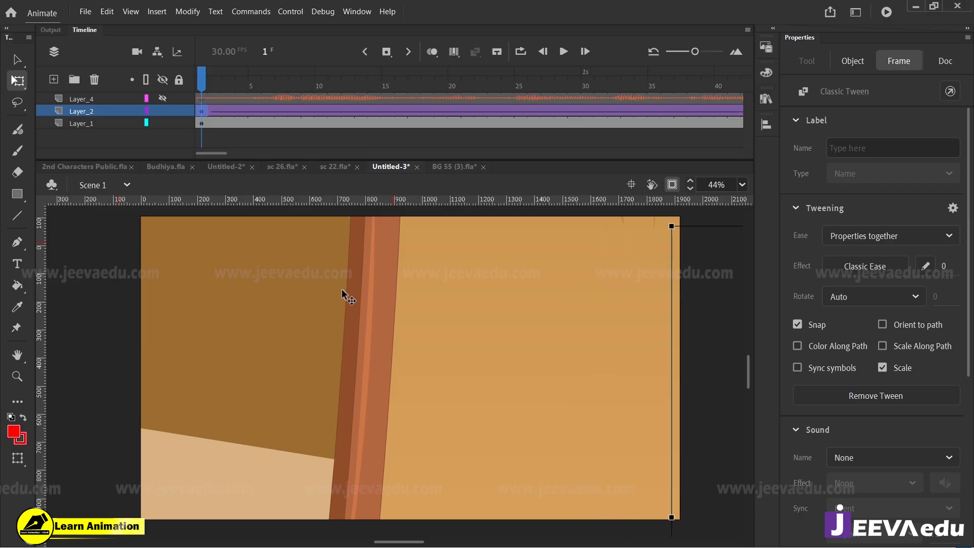
{"action": "key", "text": "Return"}
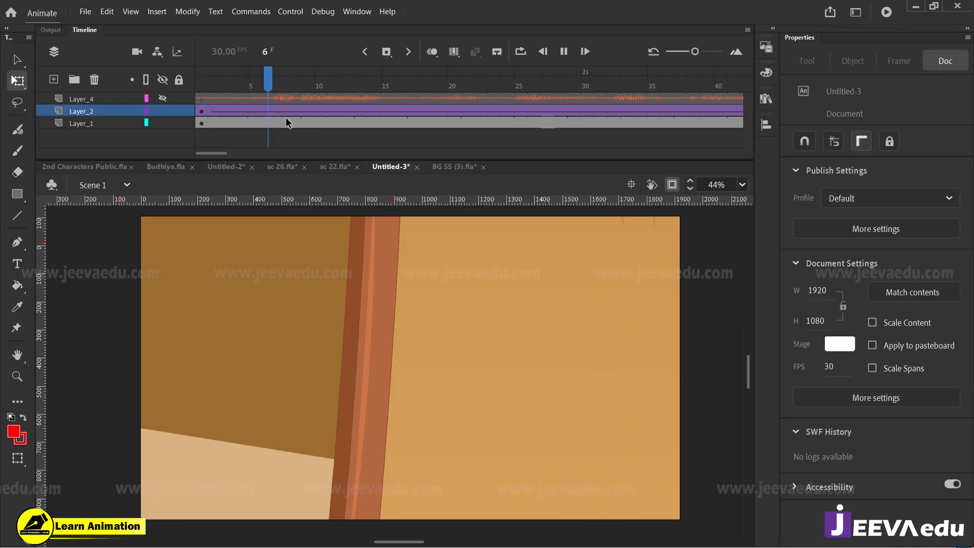
{"action": "left_click", "coordinate": [373, 104]}
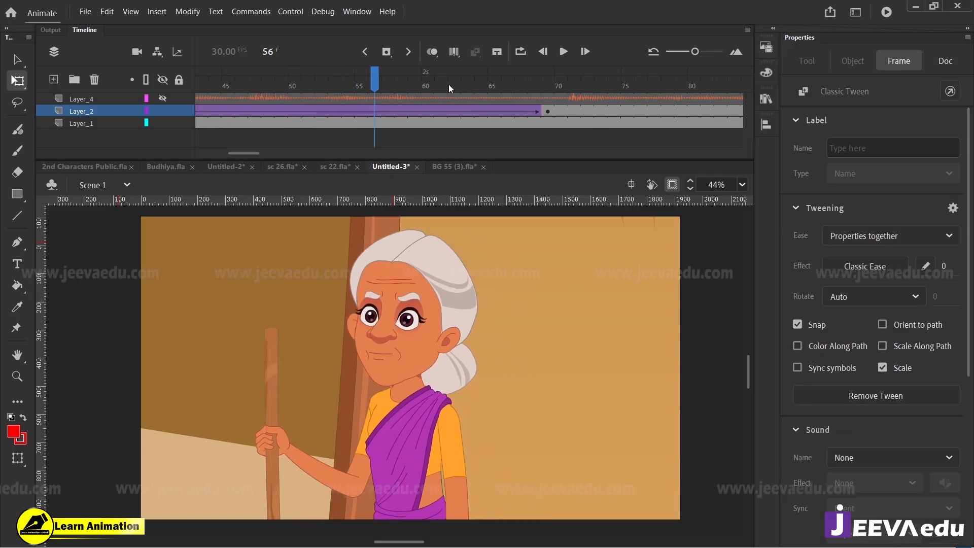
Step: At frame 69, move the old woman out past the stage's left edge to about X -16.1, and play the crossing from frame 1
{"action": "left_click_drag", "start_coordinate": [448, 84], "coordinate": [310, 128]}
{"action": "left_click", "coordinate": [313, 105]}
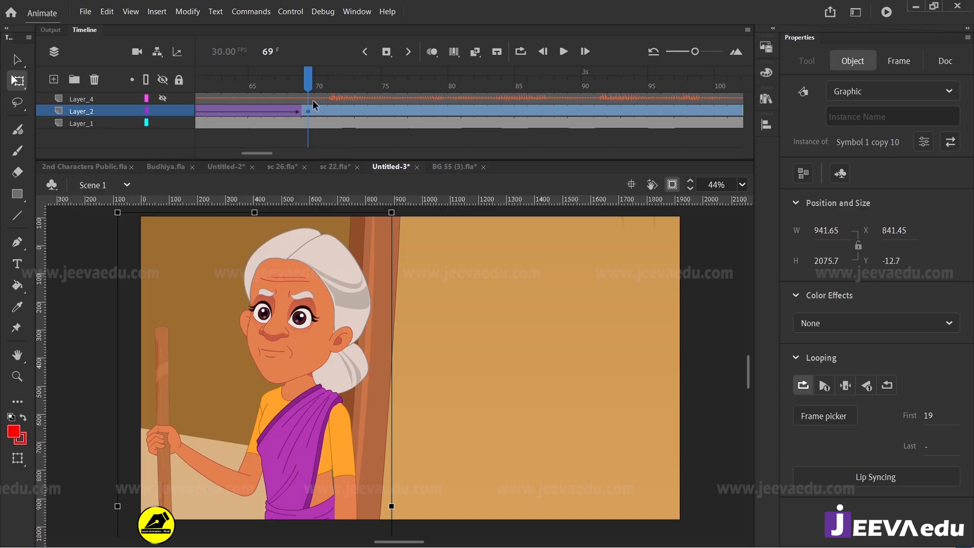
{"action": "left_click_drag", "start_coordinate": [304, 365], "coordinate": [68, 359]}
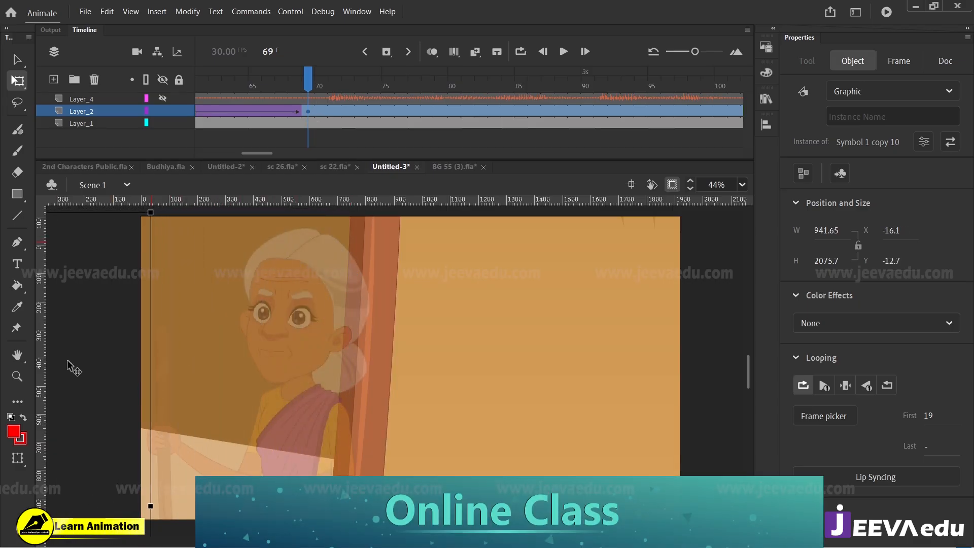
{"action": "left_click_drag", "start_coordinate": [308, 84], "coordinate": [48, 134]}
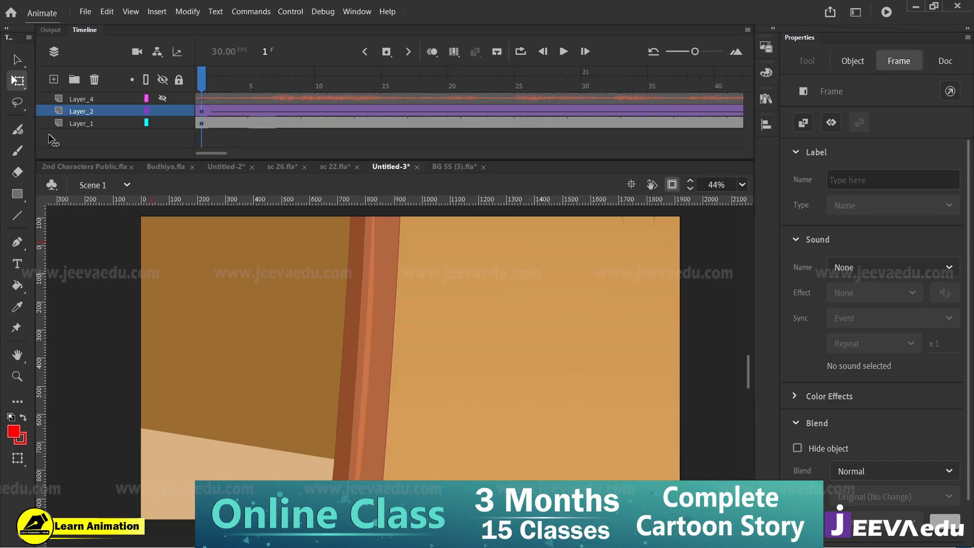
{"action": "left_click", "coordinate": [49, 134]}
{"action": "key", "text": "Return"}
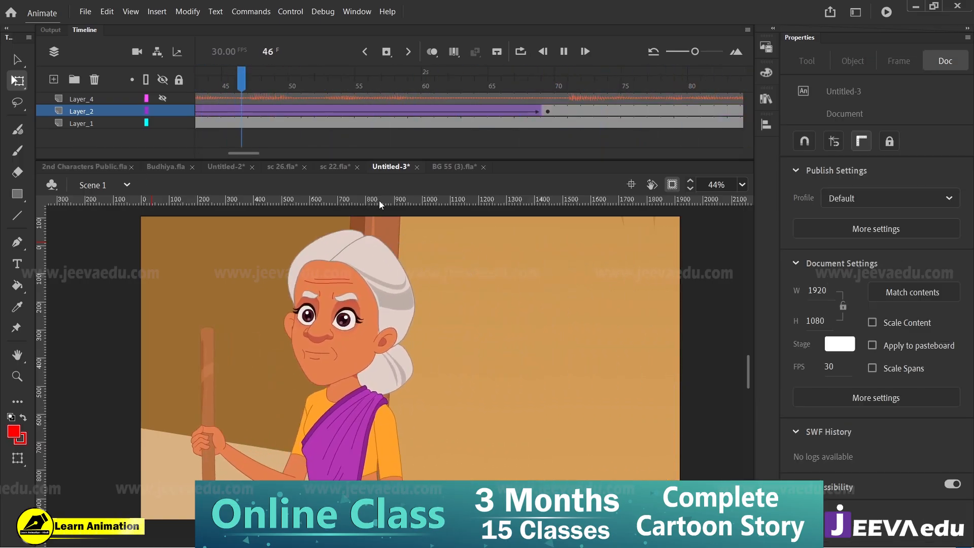
{"action": "left_click", "coordinate": [547, 87]}
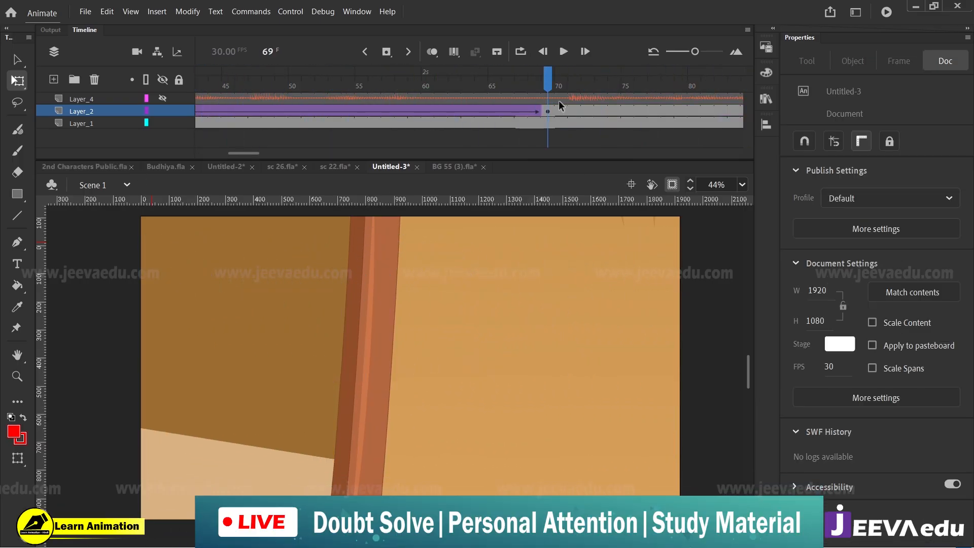
Step: Show the audio layer again, play the narration across the end of the tween, and split the audio at frame 69
{"action": "left_click", "coordinate": [550, 97]}
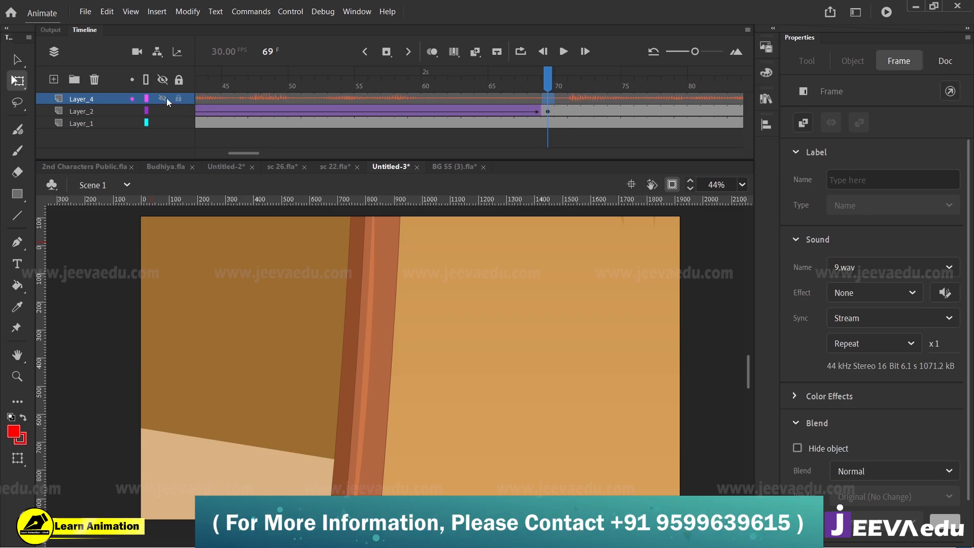
{"action": "left_click", "coordinate": [412, 95]}
{"action": "key", "text": "Return"}
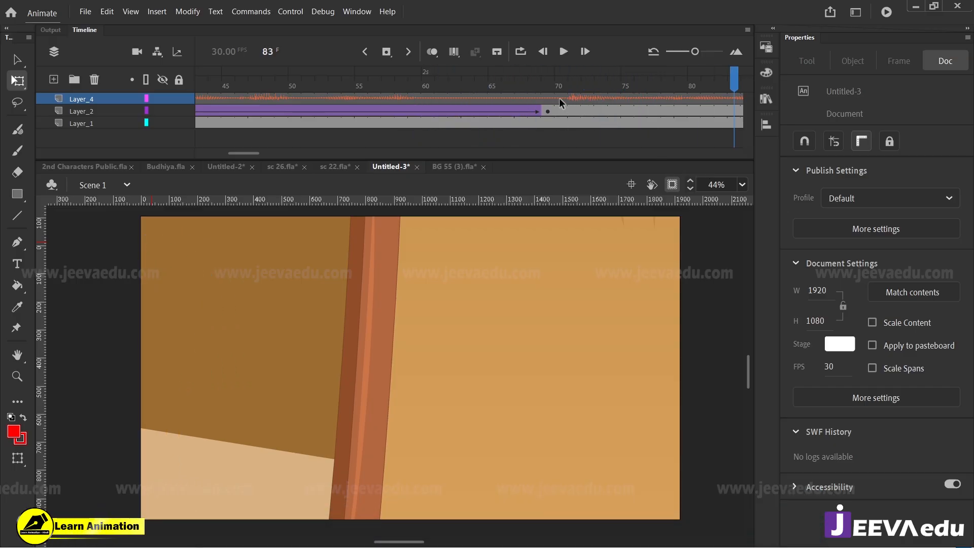
{"action": "right_click", "coordinate": [543, 96]}
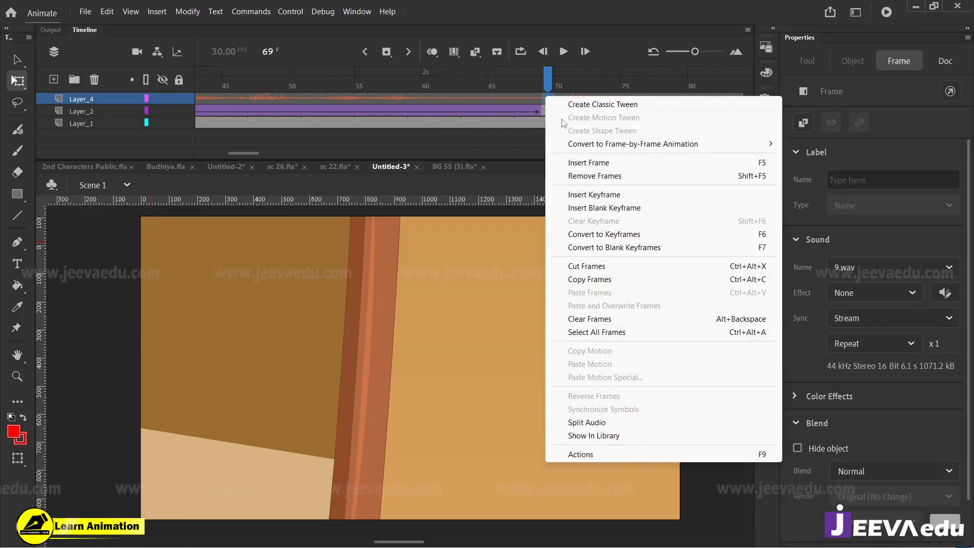
{"action": "left_click", "coordinate": [579, 423]}
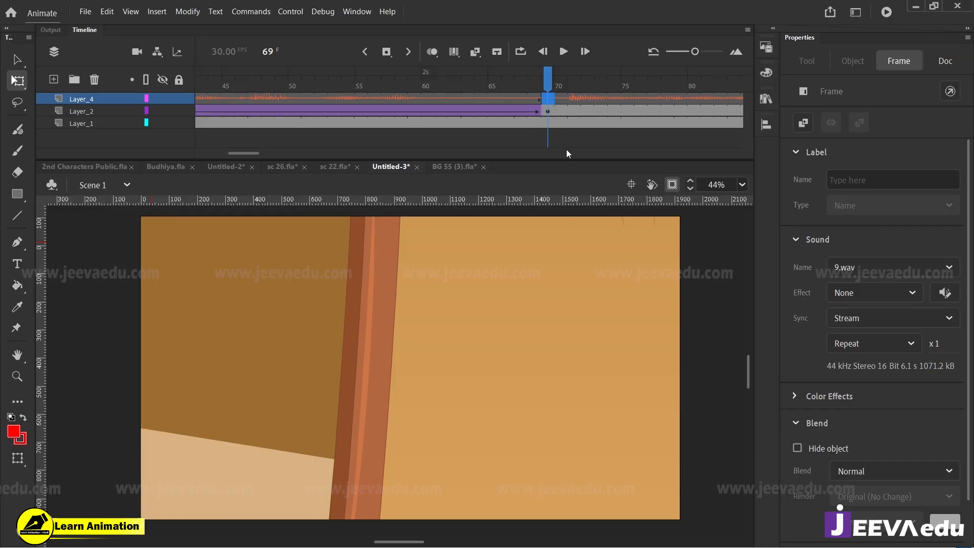
{"action": "left_click", "coordinate": [558, 111]}
{"action": "left_click", "coordinate": [552, 97]}
{"action": "right_click", "coordinate": [535, 99]}
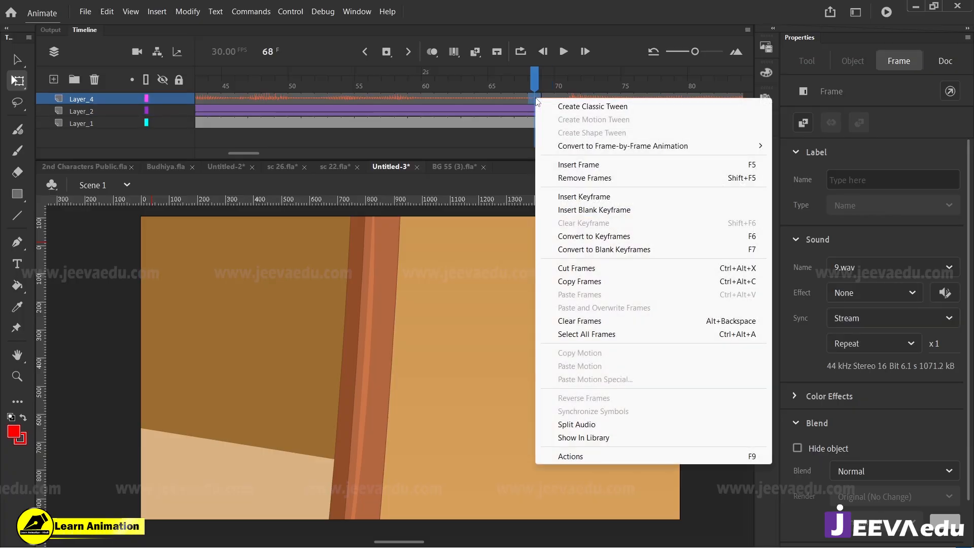
{"action": "left_click", "coordinate": [542, 85]}
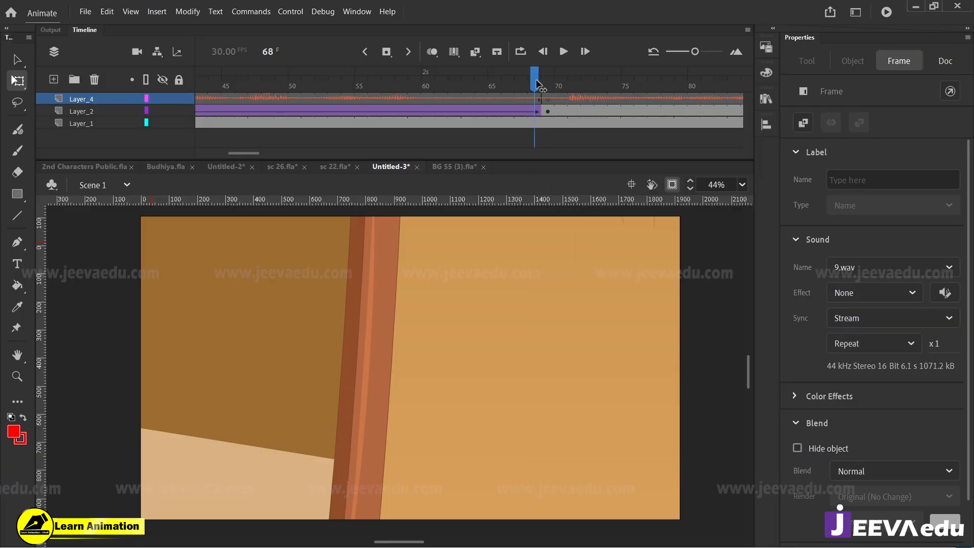
{"action": "left_click", "coordinate": [547, 96]}
{"action": "left_click_drag", "start_coordinate": [547, 95], "coordinate": [570, 96]}
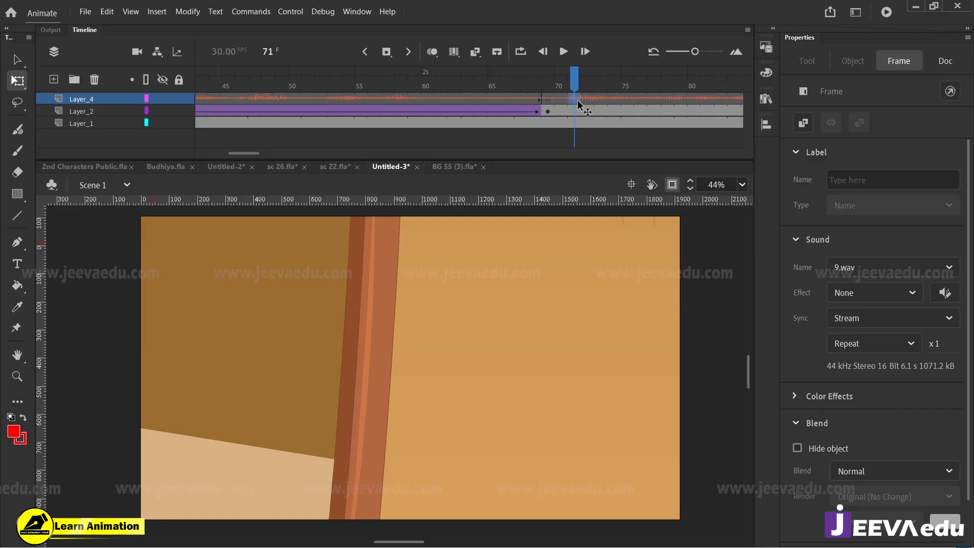
{"action": "left_click", "coordinate": [551, 99]}
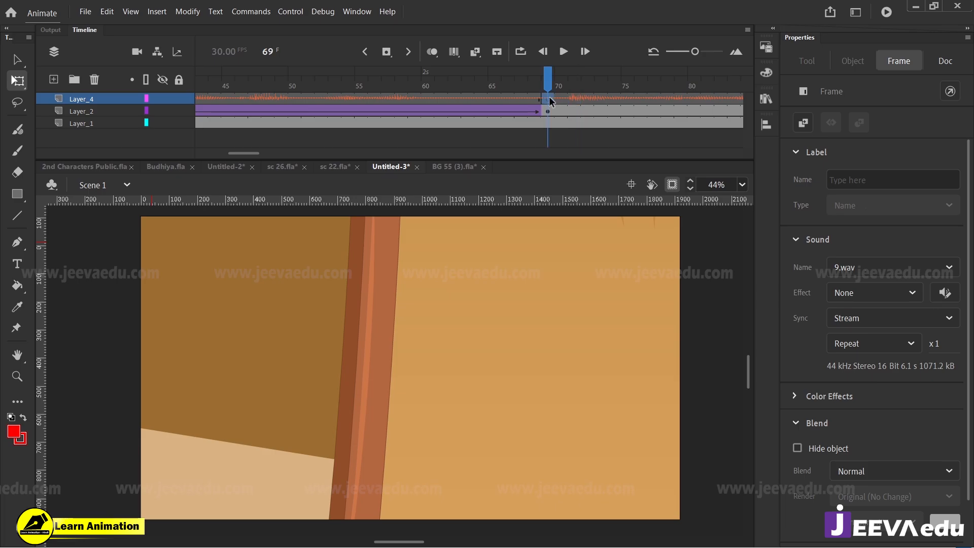
{"action": "left_click", "coordinate": [561, 105]}
{"action": "left_click", "coordinate": [550, 99]}
{"action": "left_click", "coordinate": [563, 109]}
Step: Remove the split narration frames from 69 to 83 on the audio layer
{"action": "left_click_drag", "start_coordinate": [549, 101], "coordinate": [733, 97]}
{"action": "left_click", "coordinate": [587, 109]}
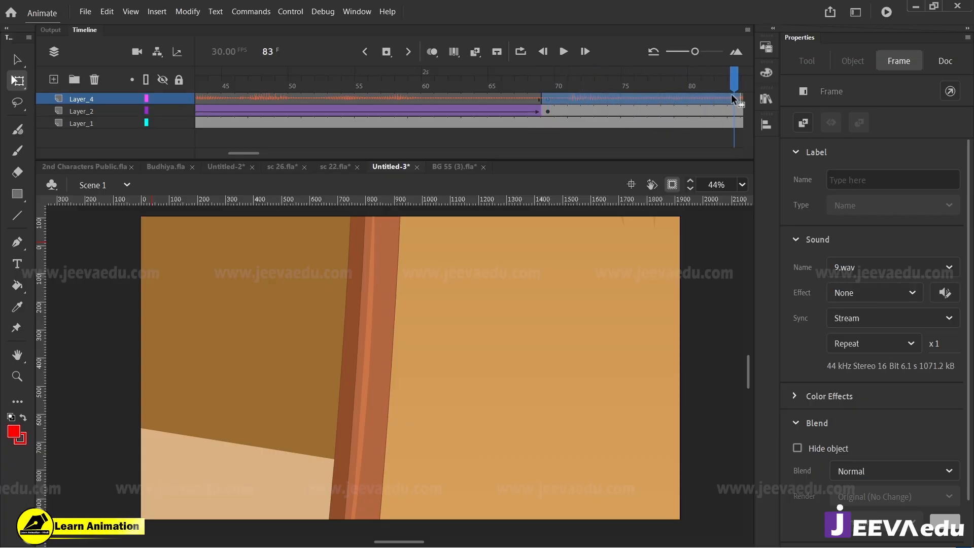
{"action": "key", "text": "shift+F5"}
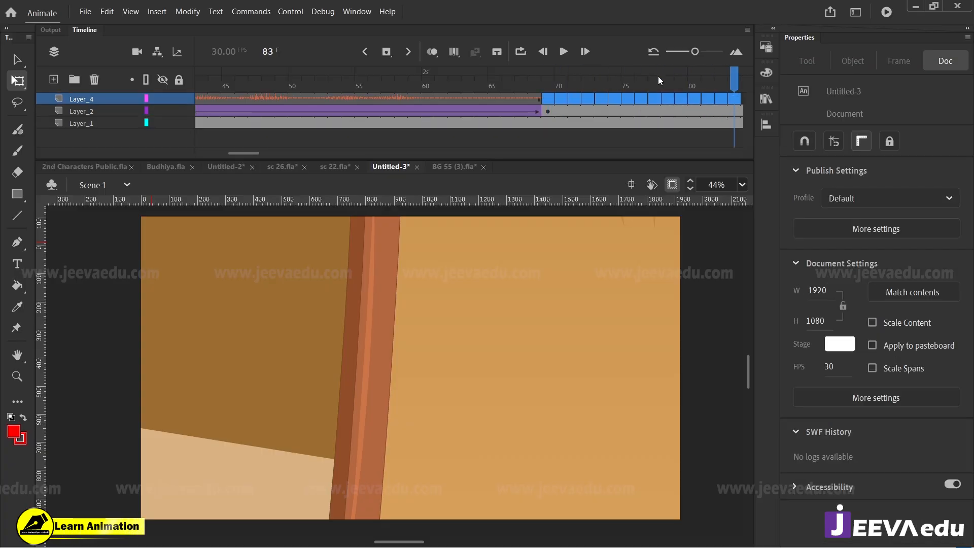
Step: Play the last frames of the old woman's crossing against the shortened narration audio
{"action": "left_click", "coordinate": [533, 82]}
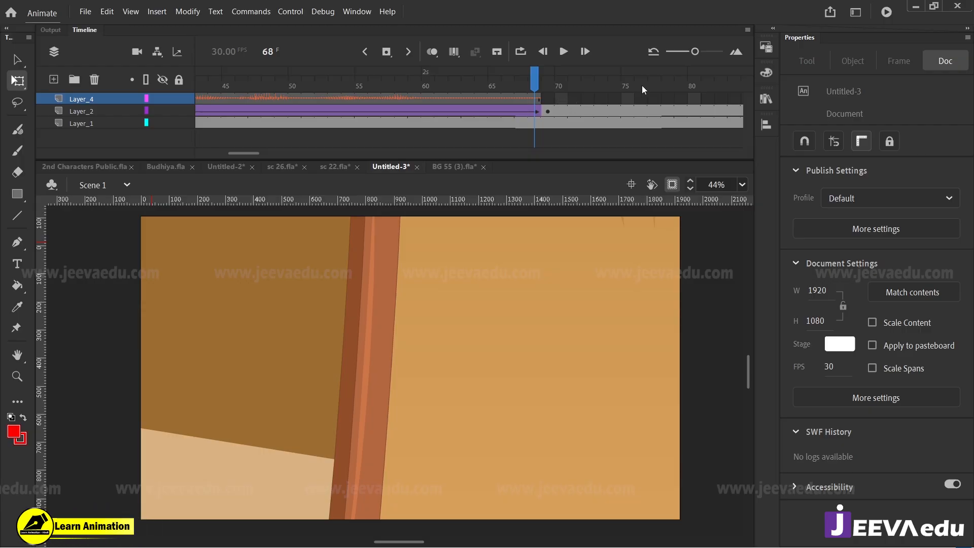
{"action": "left_click_drag", "start_coordinate": [533, 86], "coordinate": [387, 120]}
{"action": "key", "text": "Return"}
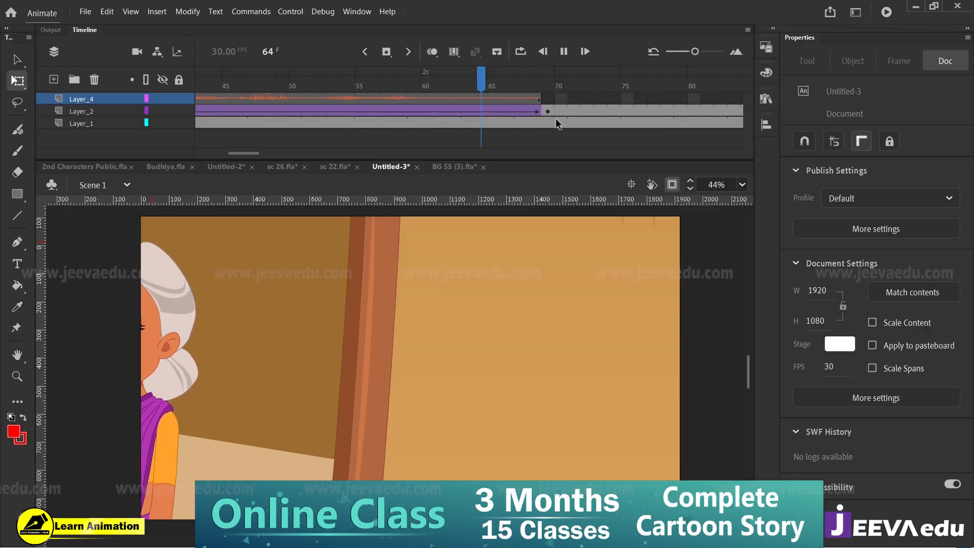
{"action": "left_click_drag", "start_coordinate": [534, 86], "coordinate": [523, 103]}
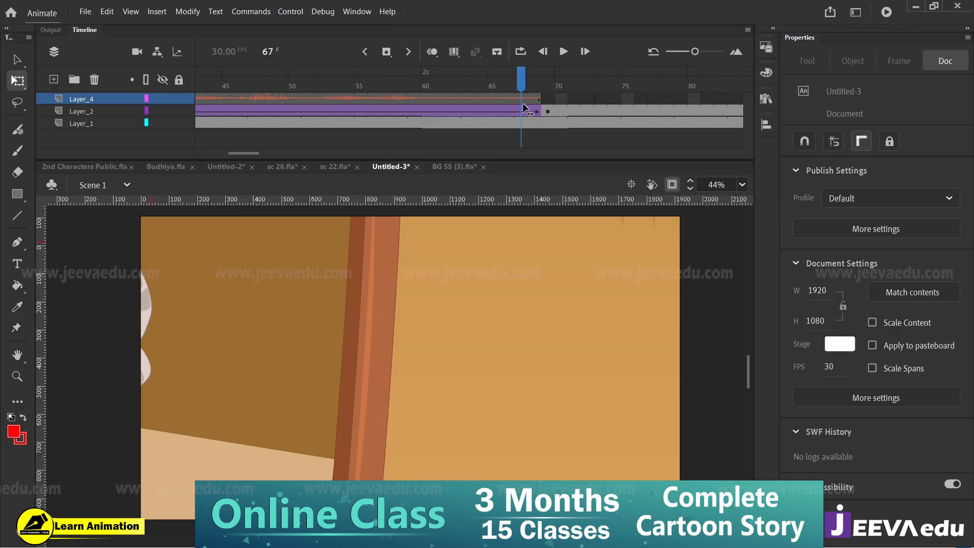
Step: Extend the old woman's crossing tween on Layer_2 to end at frame 106, clearing the keyframe at frame 69
{"action": "left_click", "coordinate": [549, 111]}
{"action": "left_click_drag", "start_coordinate": [249, 152], "coordinate": [281, 154]}
{"action": "left_click", "coordinate": [445, 114]}
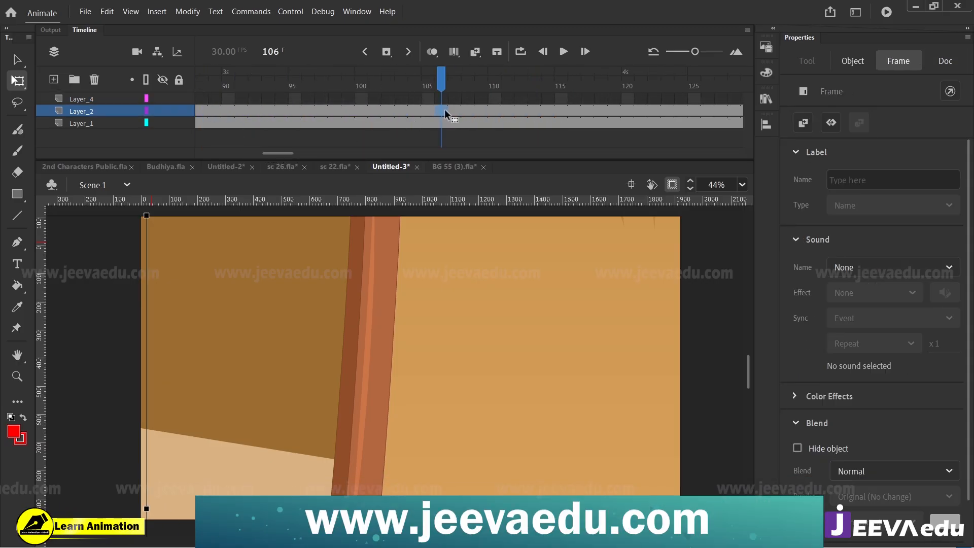
{"action": "left_click", "coordinate": [296, 152]}
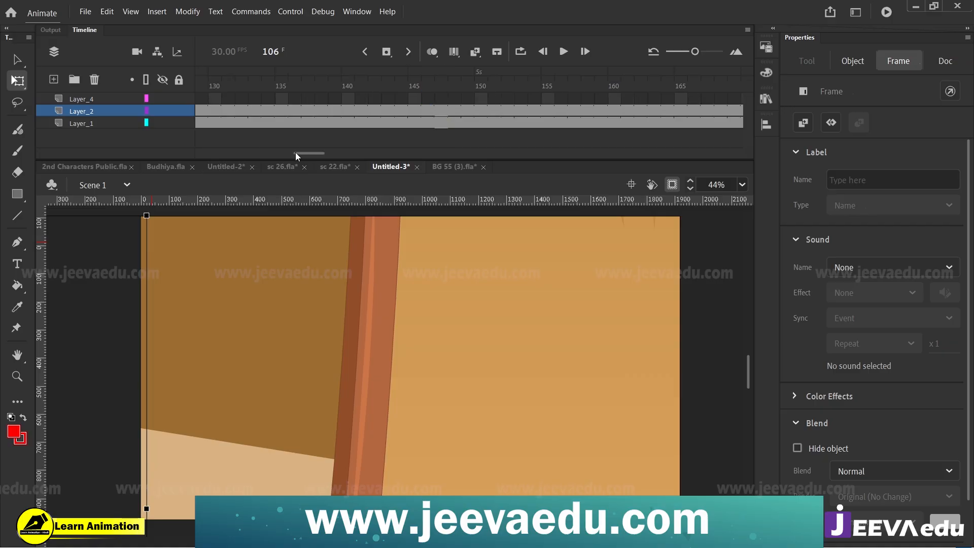
{"action": "left_click_drag", "start_coordinate": [309, 152], "coordinate": [257, 154]}
{"action": "right_click", "coordinate": [373, 110]}
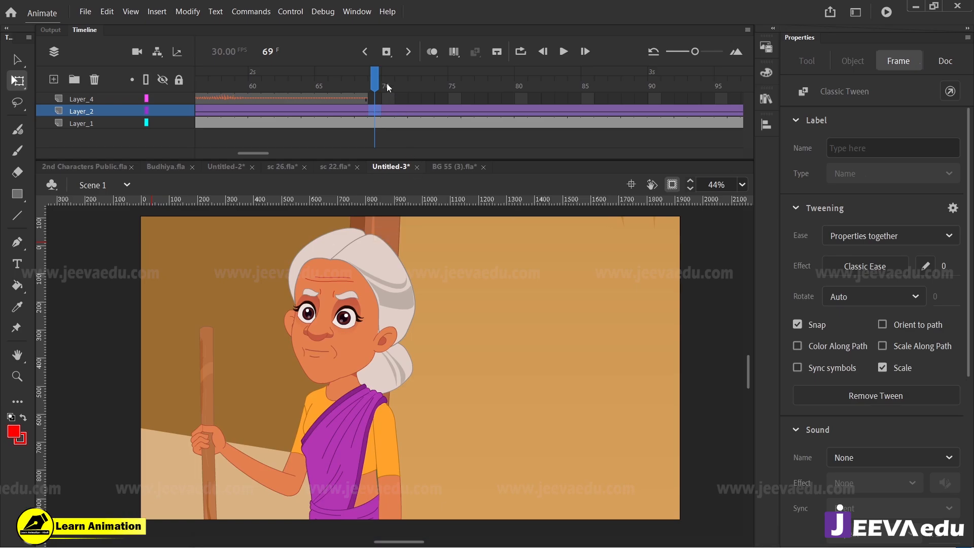
Step: Hide the narration audio layer and play the slowed crossing from frame 1
{"action": "left_click_drag", "start_coordinate": [386, 83], "coordinate": [58, 144]}
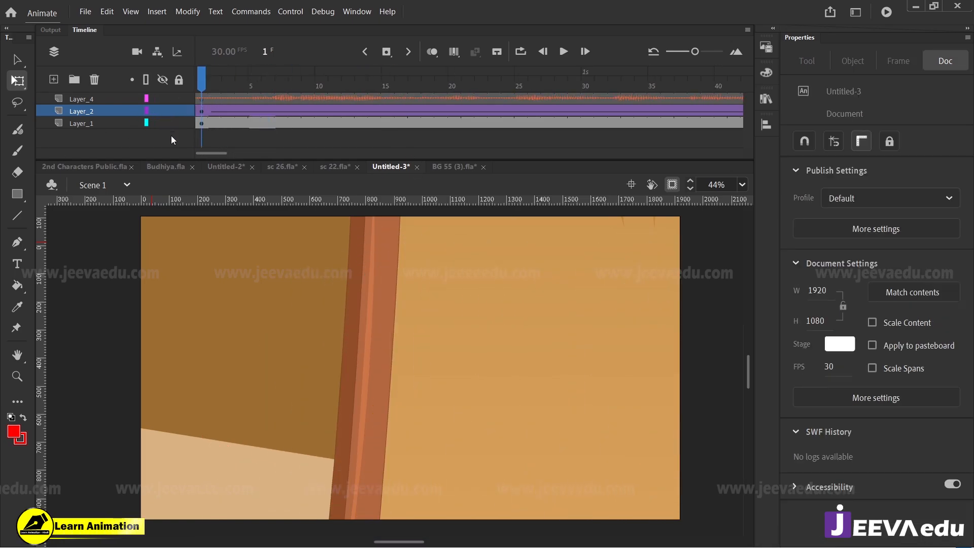
{"action": "left_click", "coordinate": [163, 99]}
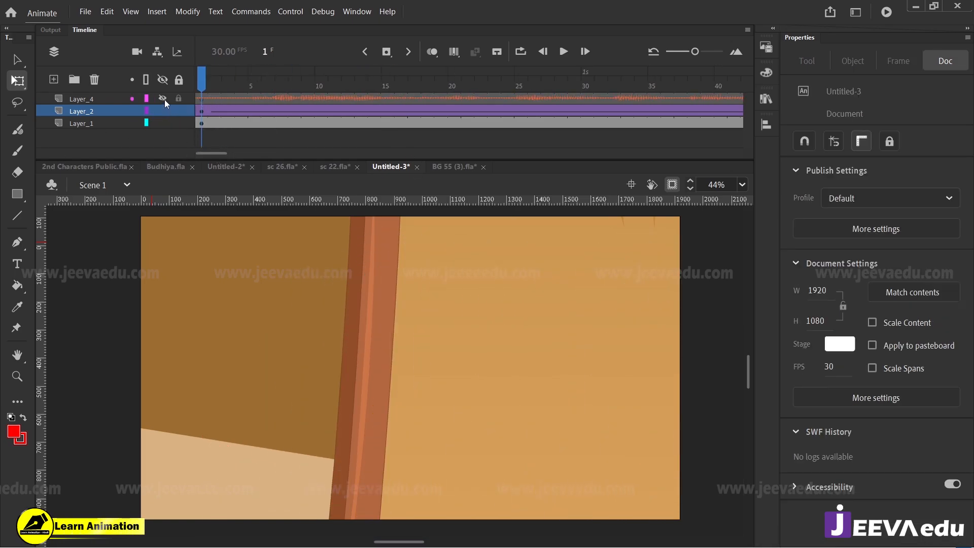
{"action": "key", "text": "Return"}
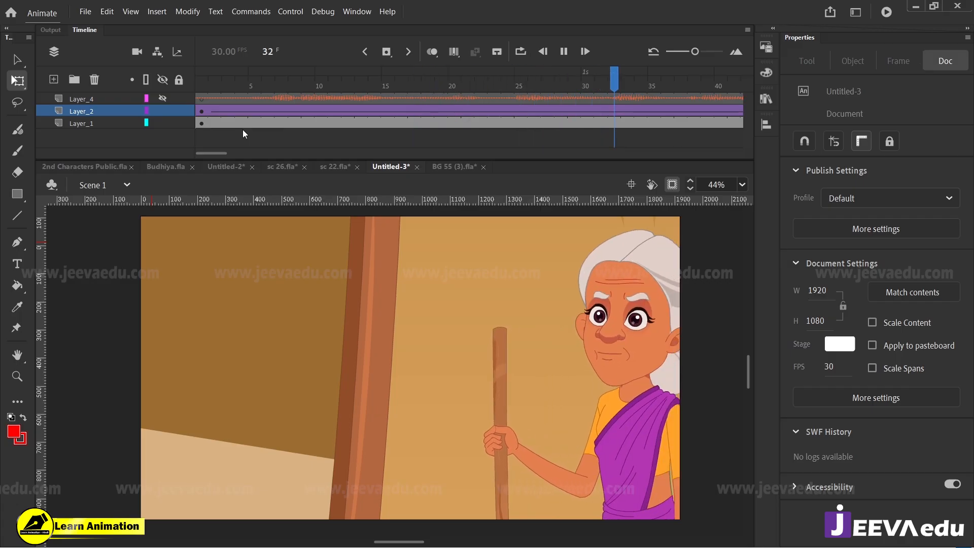
{"action": "key", "text": "Return"}
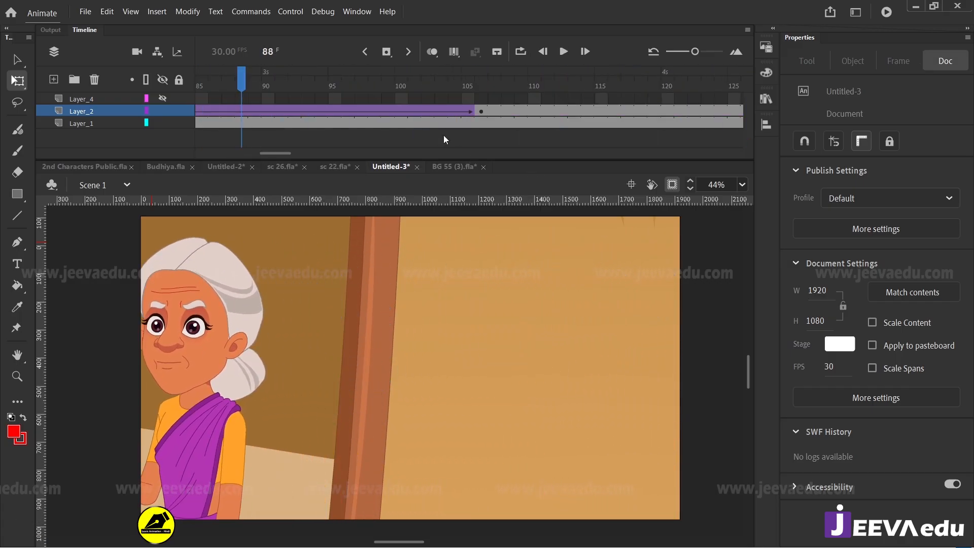
Step: Extend the crossing tween on Layer_2 to end at frame 152, clear the keyframe at frame 106, and play it from the start
{"action": "left_click_drag", "start_coordinate": [548, 87], "coordinate": [762, 115]}
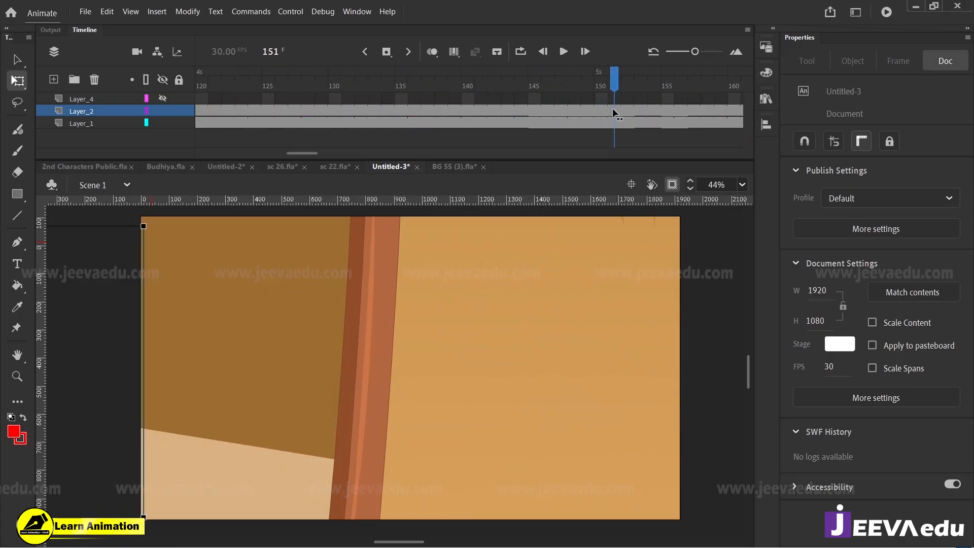
{"action": "left_click", "coordinate": [624, 111]}
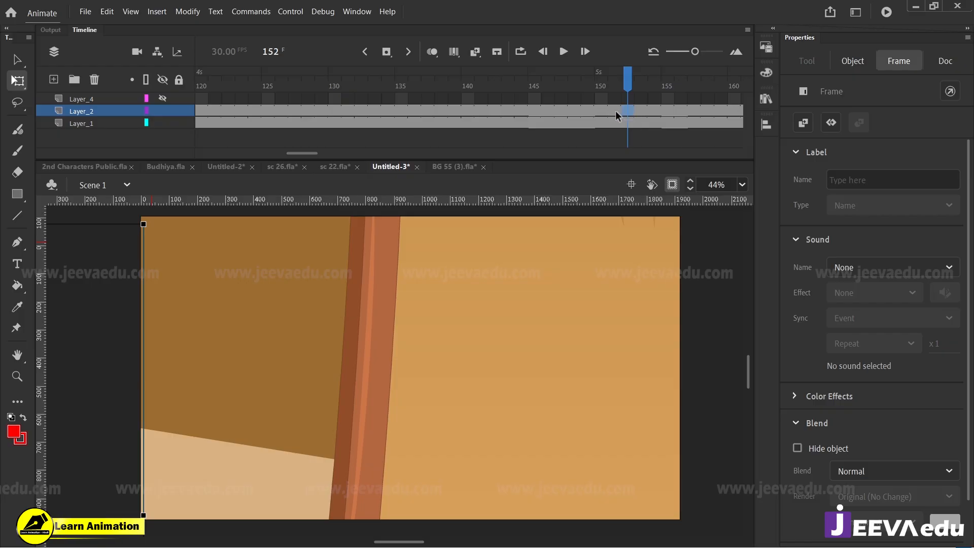
{"action": "scroll", "coordinate": [297, 151], "scroll_direction": "left", "scroll_amount": 3}
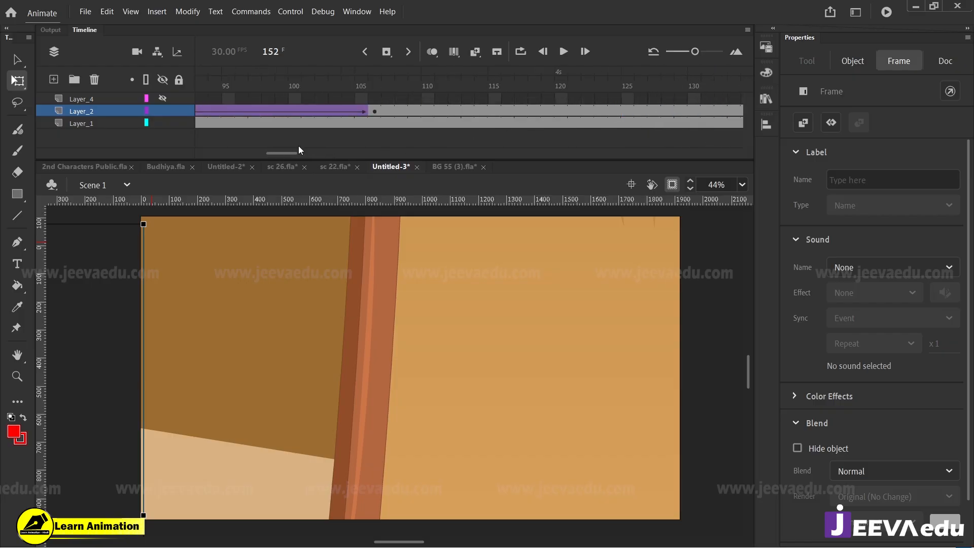
{"action": "right_click", "coordinate": [373, 111]}
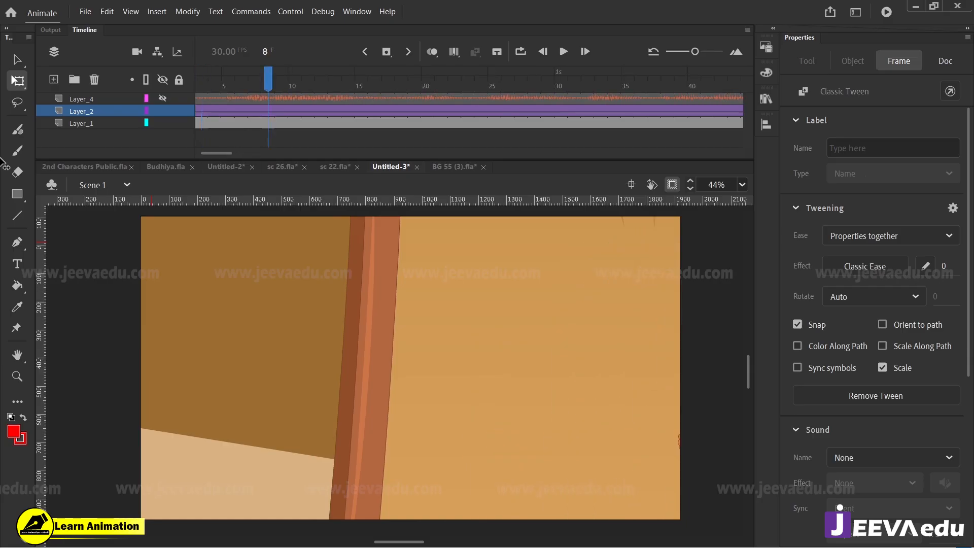
{"action": "key", "text": "Return"}
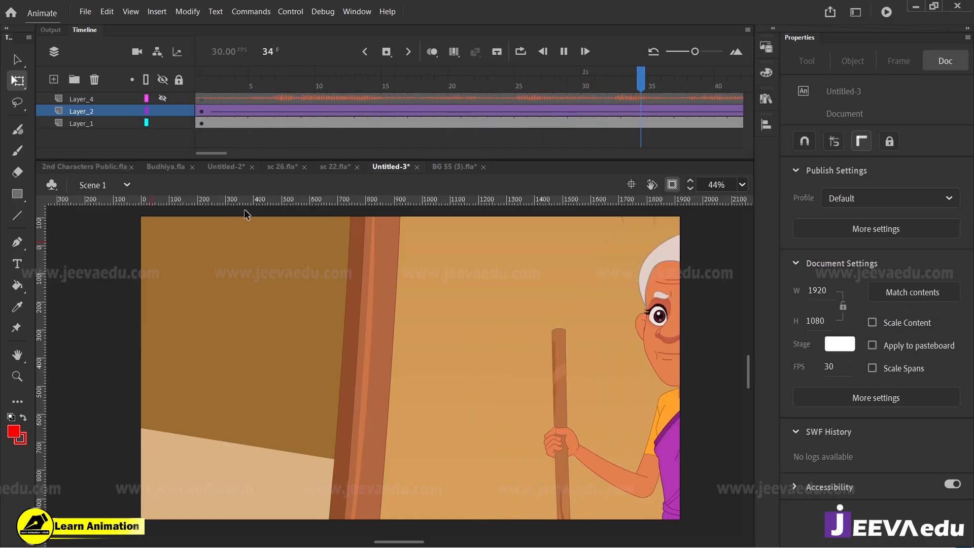
{"action": "key", "text": "Return"}
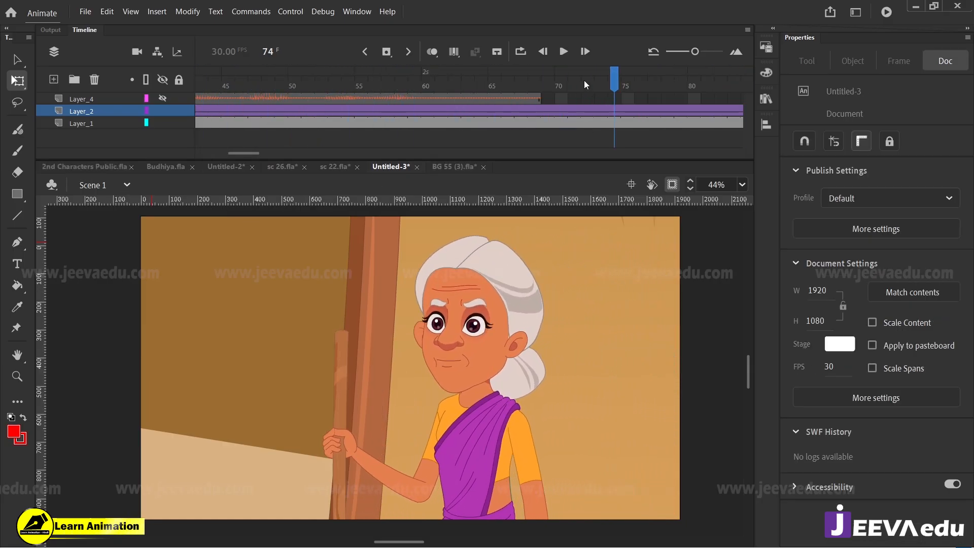
Step: Show the audio layer again and play the lengthened crossing with the narration from frame 1
{"action": "left_click", "coordinate": [548, 83]}
{"action": "left_click_drag", "start_coordinate": [251, 153], "coordinate": [148, 154]}
{"action": "left_click", "coordinate": [195, 98]}
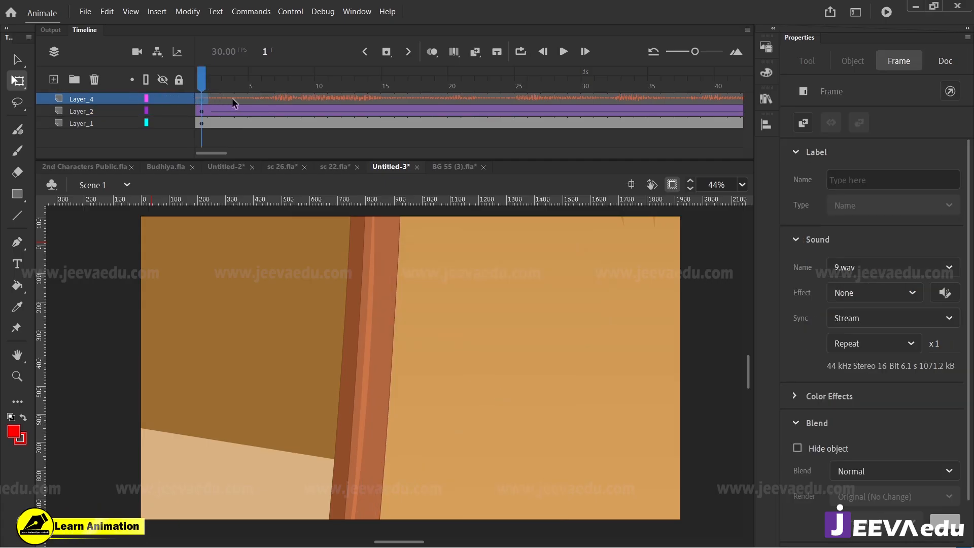
{"action": "key", "text": "Return"}
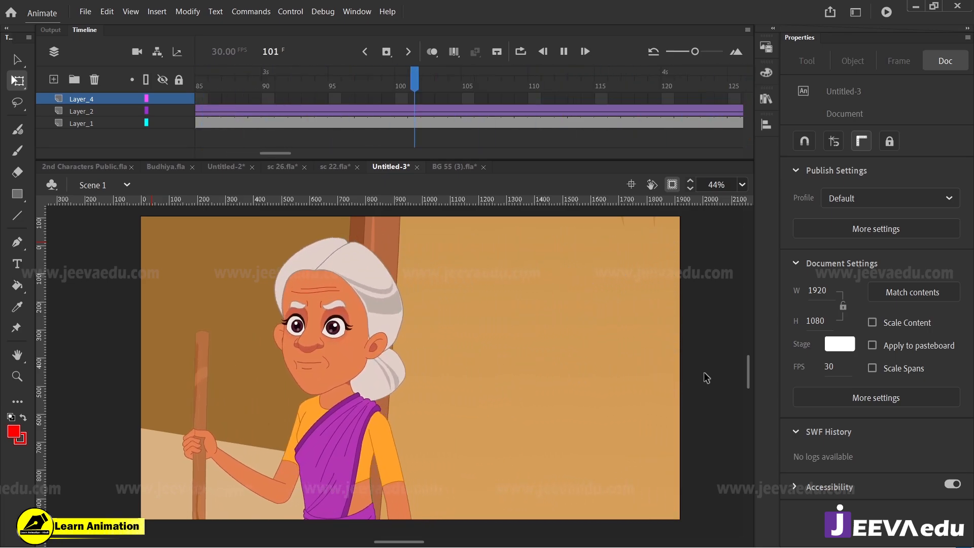
{"action": "key", "text": "Return"}
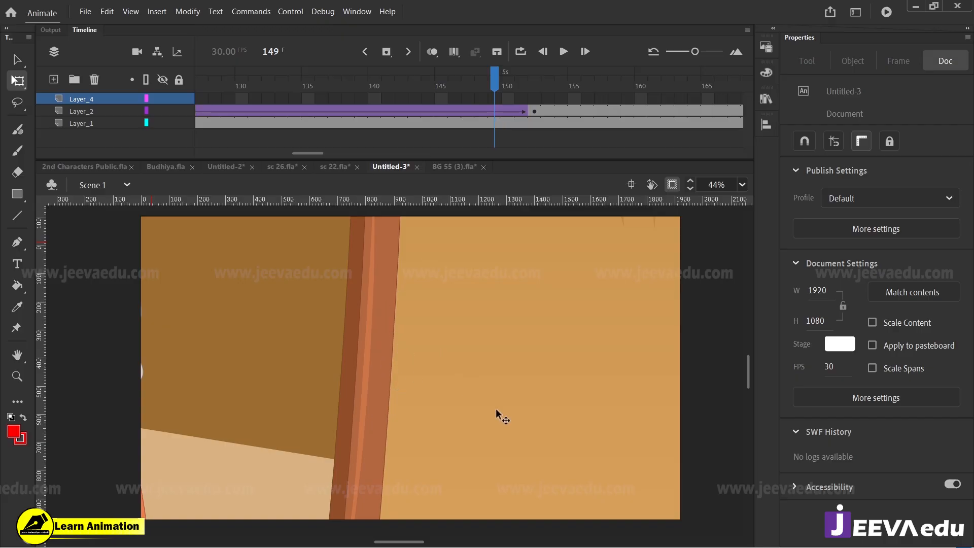
Step: Return to the start of the timeline and hide the audio layer
{"action": "left_click_drag", "start_coordinate": [498, 133], "coordinate": [178, 139]}
{"action": "left_click", "coordinate": [163, 98]}
{"action": "left_click_drag", "start_coordinate": [197, 88], "coordinate": [257, 109]}
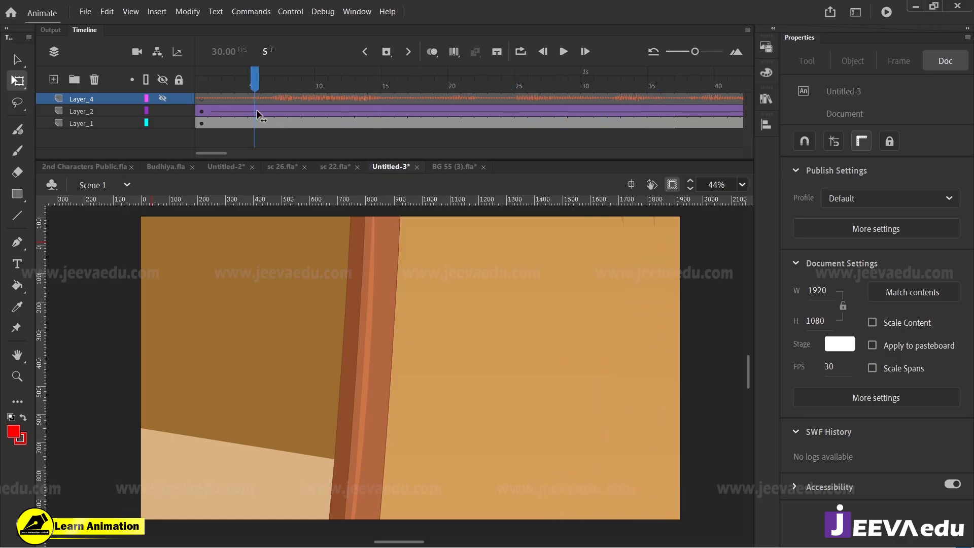
Step: In sc 26.fla, delete Layer_3, which holds the red sketch lines over the seated old woman
{"action": "left_click", "coordinate": [276, 166]}
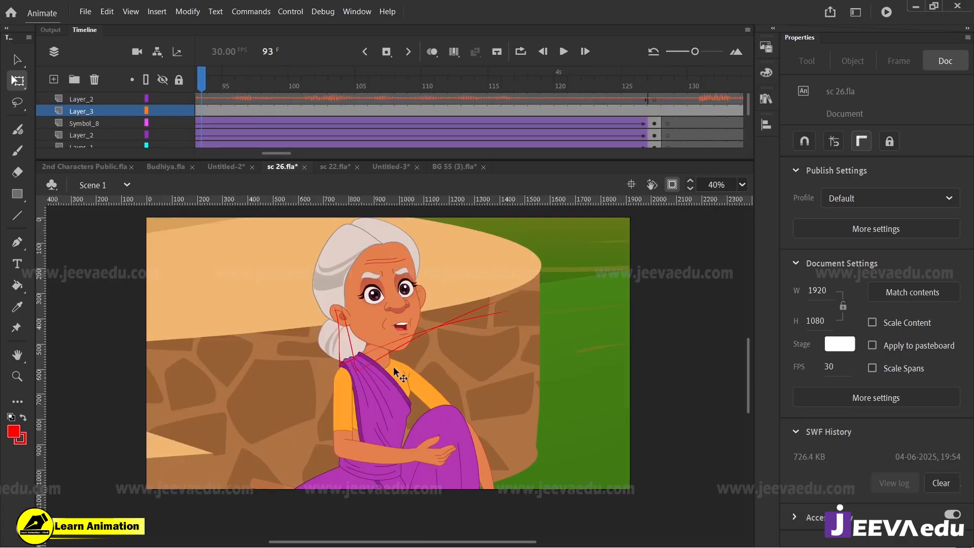
{"action": "left_click", "coordinate": [105, 114]}
{"action": "left_click", "coordinate": [94, 80]}
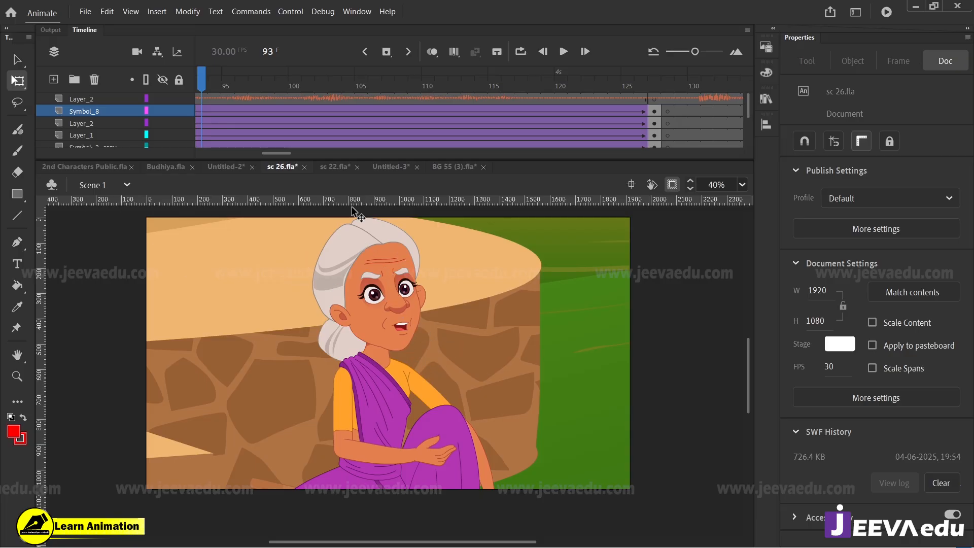
Step: Switch back to Untitled-3 and replay the old woman's whole crossing to check its walking motion and speed
{"action": "left_click", "coordinate": [388, 166]}
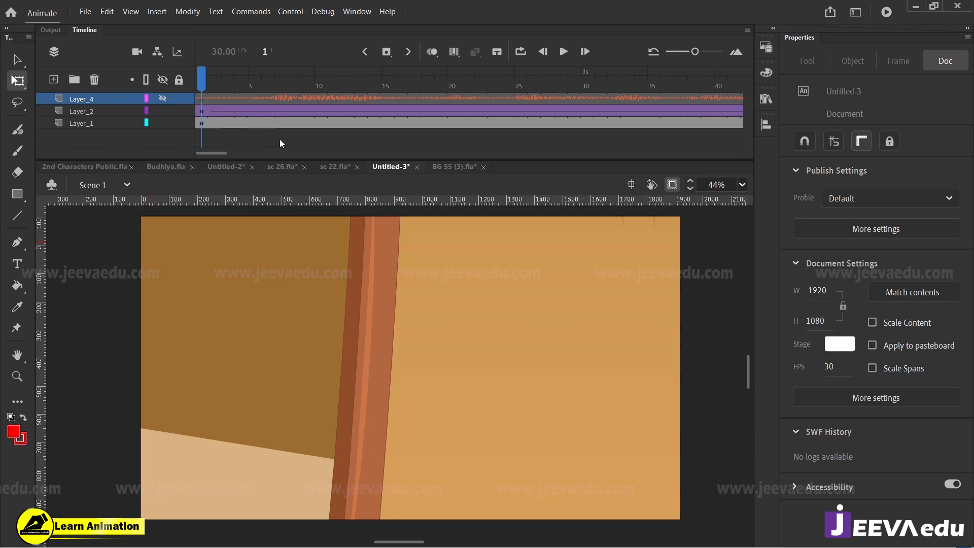
{"action": "key", "text": "Return"}
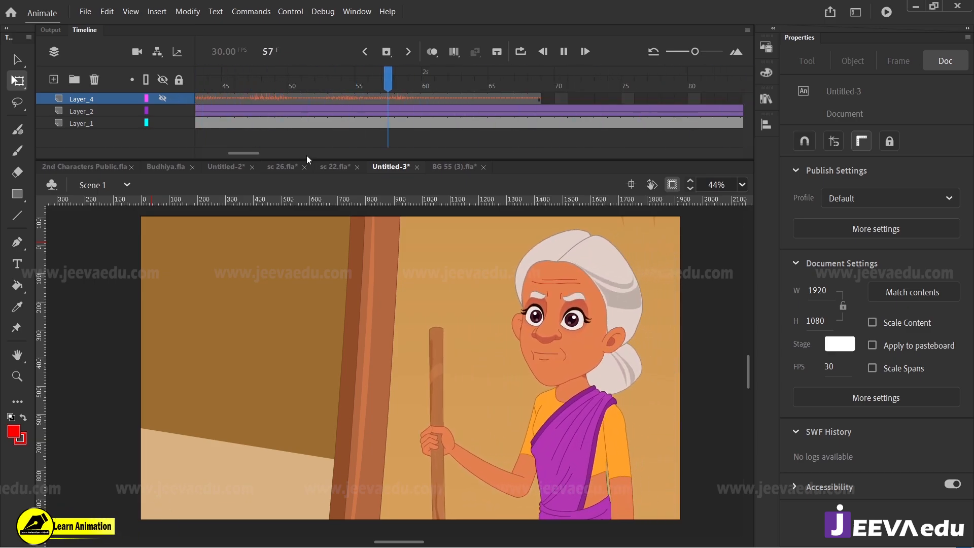
{"action": "key", "text": "Return"}
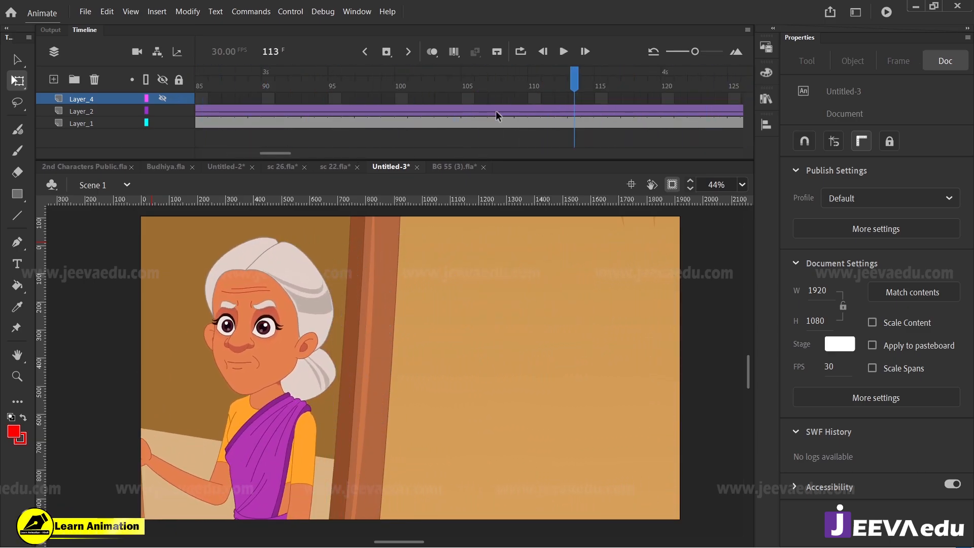
{"action": "key", "text": "Return"}
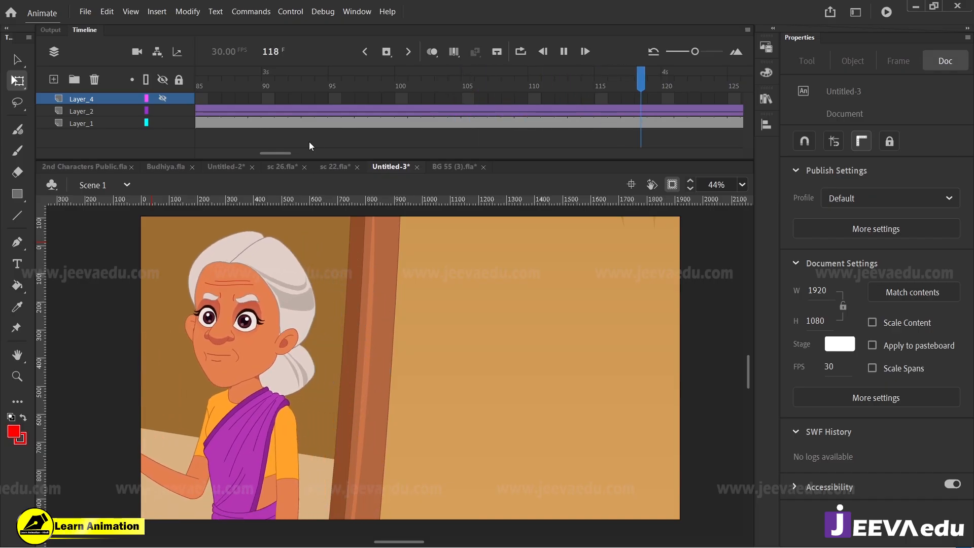
{"action": "left_click_drag", "start_coordinate": [449, 85], "coordinate": [1, 185]}
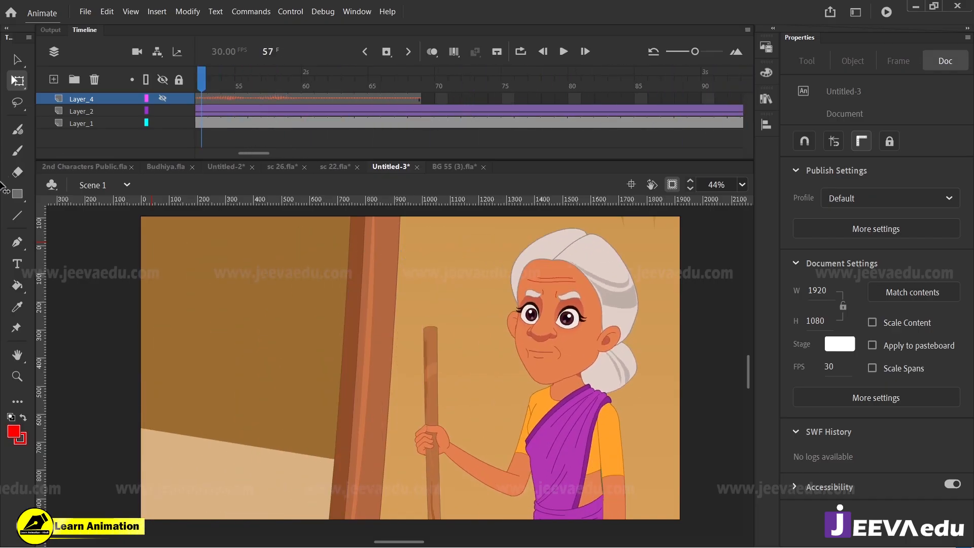
{"action": "key", "text": "Return"}
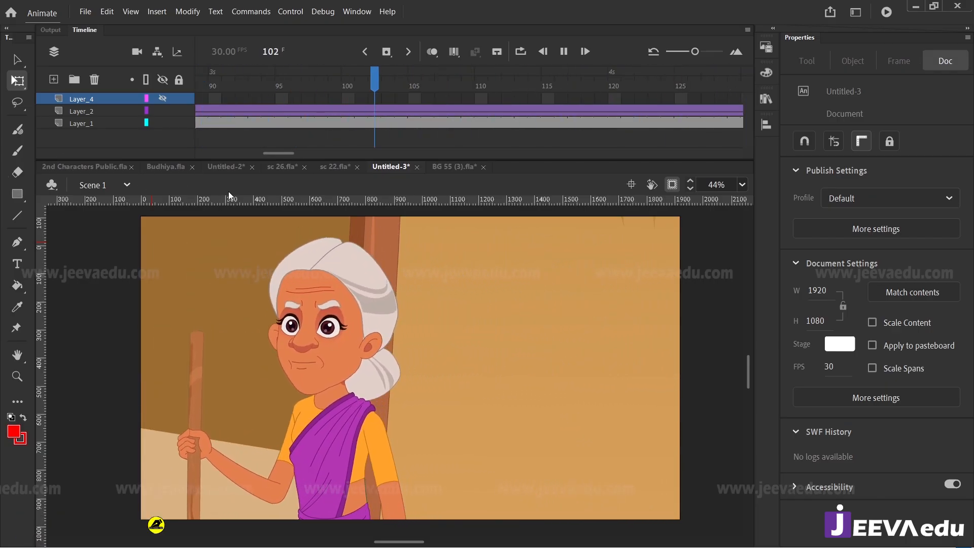
{"action": "key", "text": "Return"}
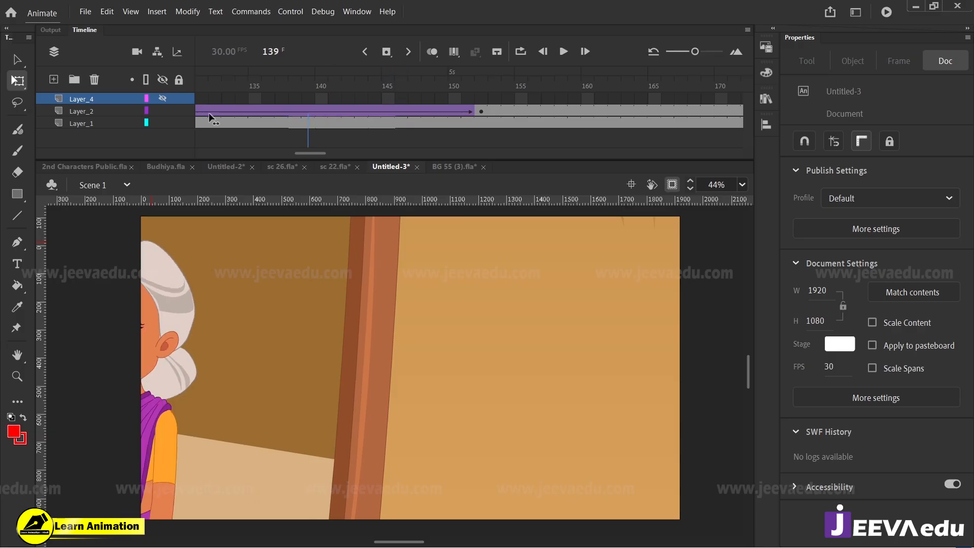
{"action": "left_click_drag", "start_coordinate": [209, 113], "coordinate": [40, 146]}
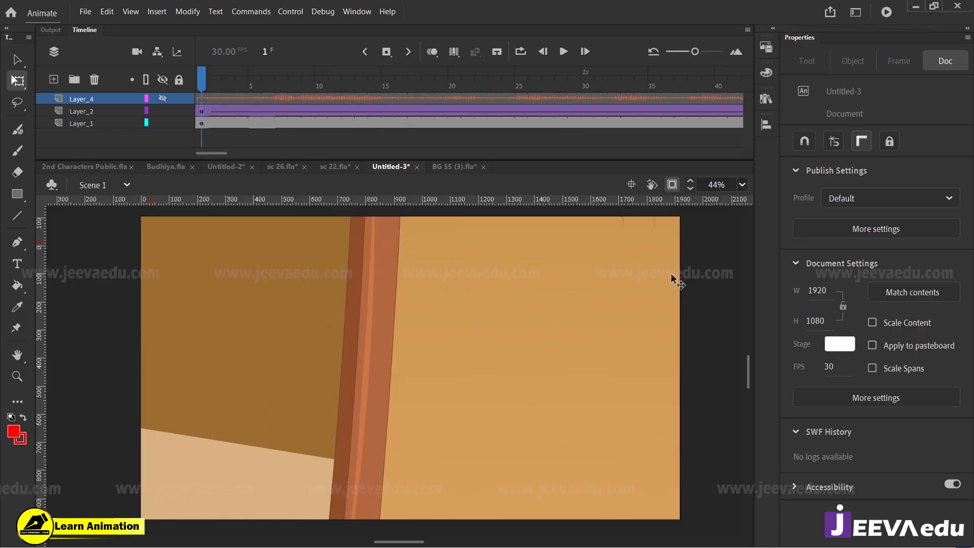
Step: Show the artwork outside the stage at frame 1 and open the old woman's symbol for editing in place
{"action": "left_click", "coordinate": [672, 185]}
{"action": "key", "text": "z"}
{"action": "left_click", "coordinate": [564, 346], "text": "alt"}
{"action": "left_click", "coordinate": [487, 439], "text": "alt"}
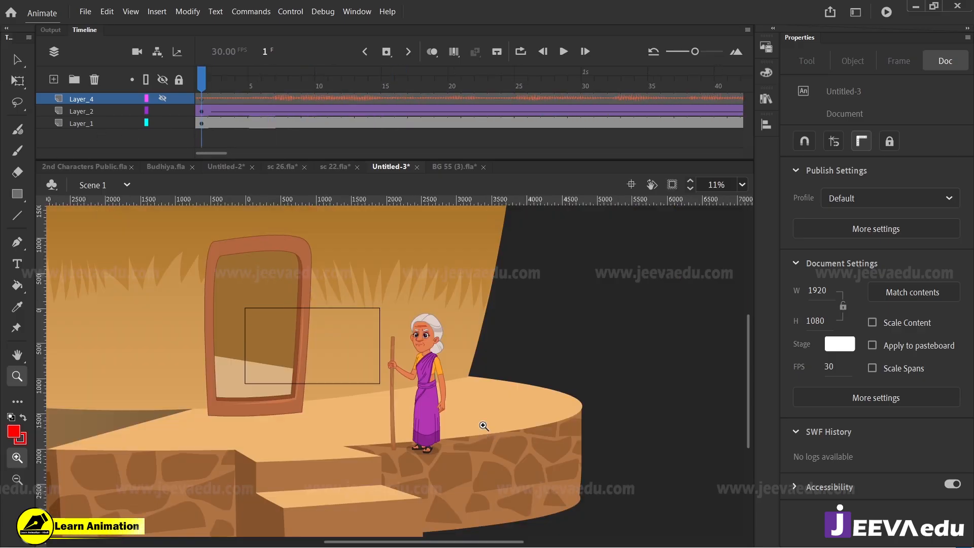
{"action": "left_click", "coordinate": [428, 399]}
{"action": "key", "text": "v"}
{"action": "left_click", "coordinate": [341, 325]}
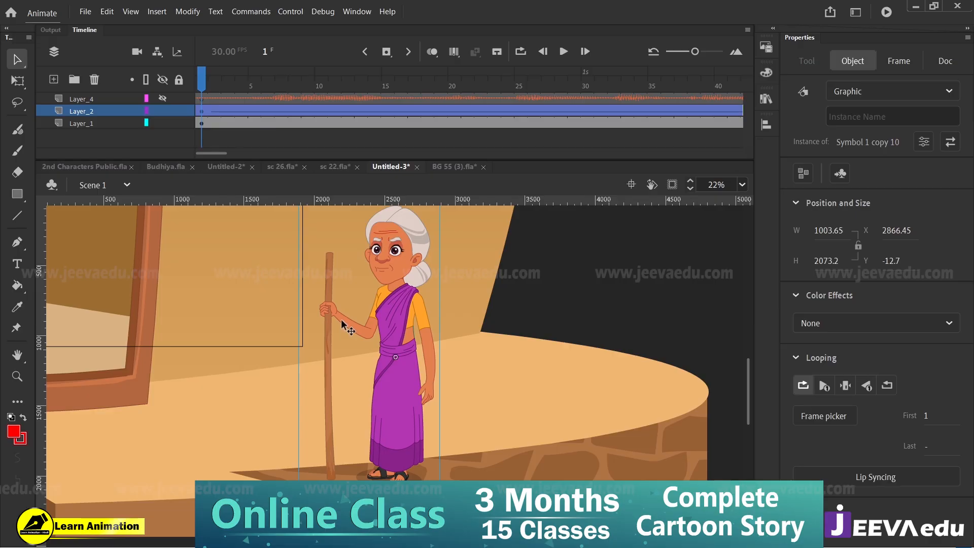
{"action": "double_click", "coordinate": [341, 325]}
Step: At frame 13 of the walk symbol, rotate the R_HAND symbol so the stick's lower end swings back towards her feet
{"action": "left_click_drag", "start_coordinate": [217, 66], "coordinate": [362, 117]}
{"action": "left_click", "coordinate": [330, 318]}
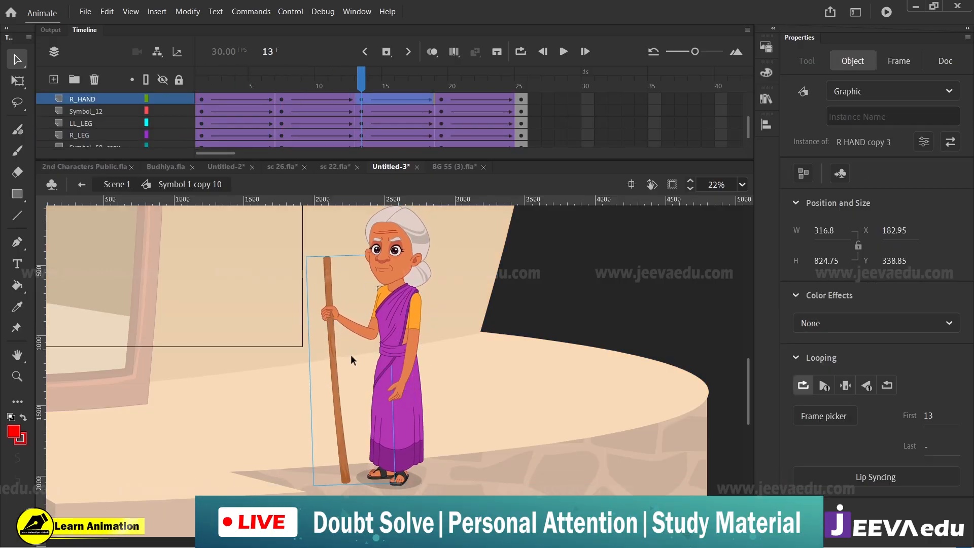
{"action": "left_click_drag", "start_coordinate": [402, 489], "coordinate": [429, 492]}
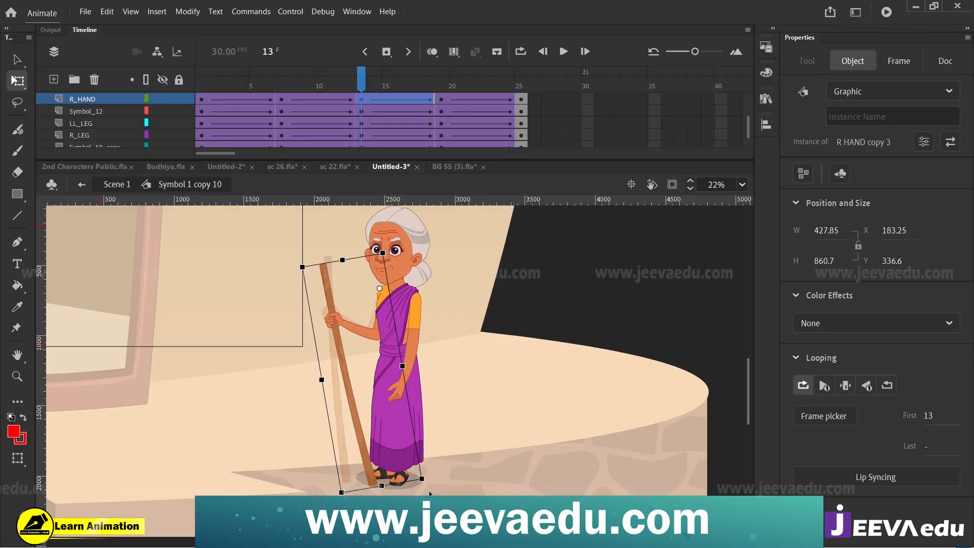
Step: At frame 7 of the walk symbol, rotate the R_HAND symbol so the stick's lower end tilts back towards her feet
{"action": "left_click_drag", "start_coordinate": [361, 86], "coordinate": [281, 124]}
{"action": "left_click", "coordinate": [334, 341]}
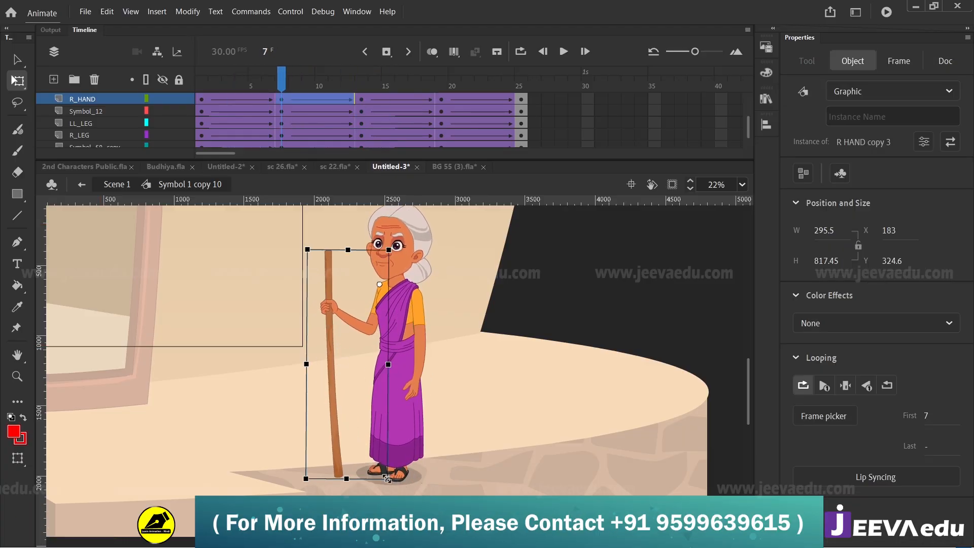
{"action": "left_click_drag", "start_coordinate": [269, 77], "coordinate": [284, 114]}
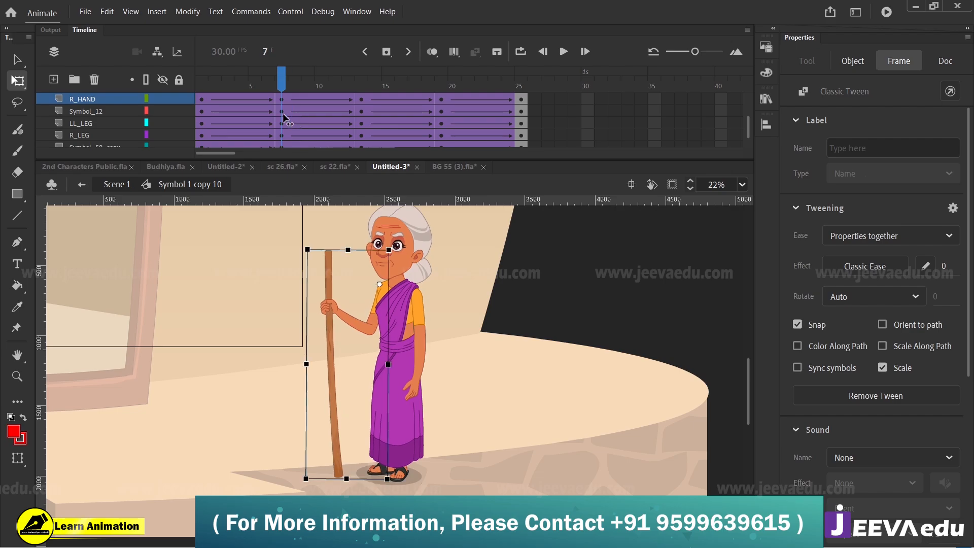
{"action": "left_click_drag", "start_coordinate": [394, 484], "coordinate": [402, 492]}
{"action": "left_click_drag", "start_coordinate": [287, 83], "coordinate": [285, 132]}
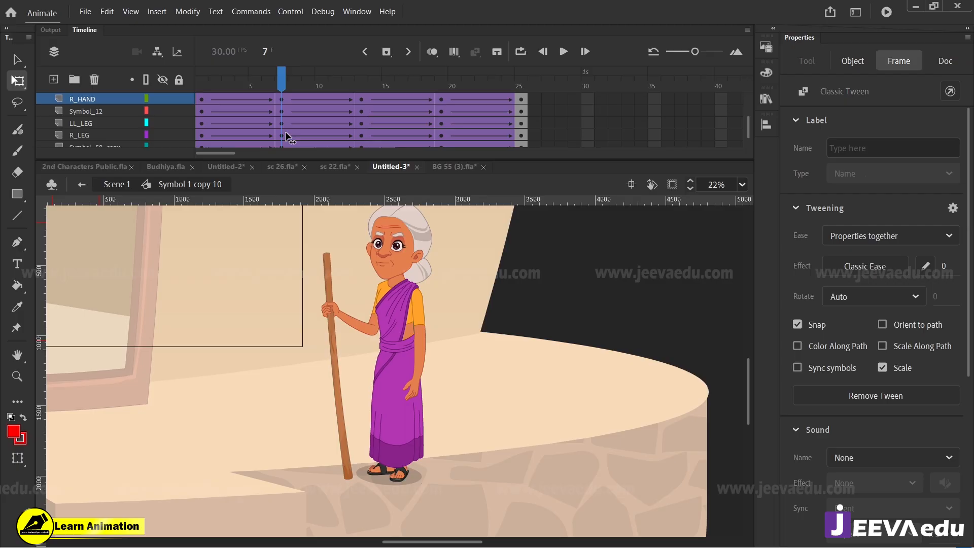
{"action": "left_click", "coordinate": [337, 383]}
{"action": "left_click_drag", "start_coordinate": [401, 490], "coordinate": [411, 483]}
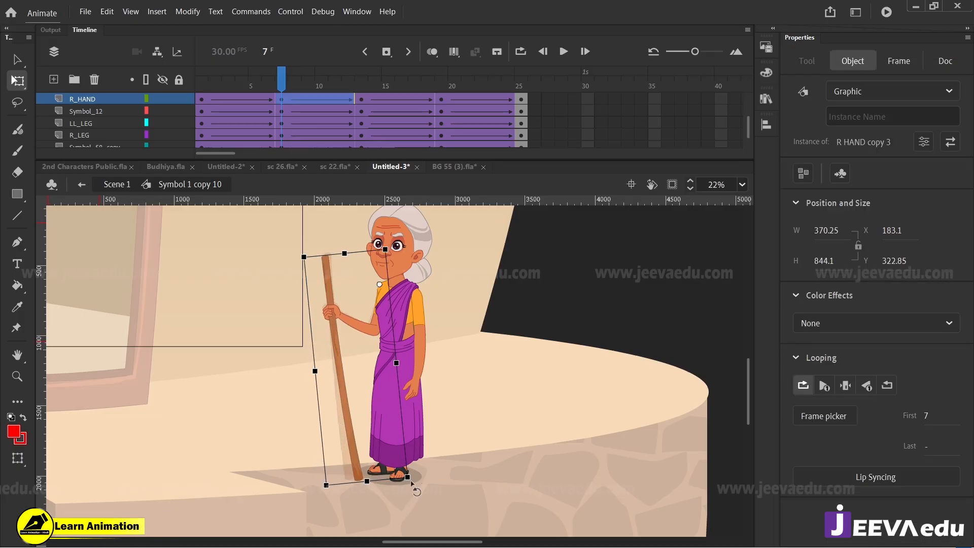
Step: At frame 19 of the walk symbol, rotate the R_HAND symbol so the stick leans back moderately, its tip just in front of her feet
{"action": "left_click_drag", "start_coordinate": [309, 77], "coordinate": [444, 123]}
{"action": "left_click", "coordinate": [352, 297]}
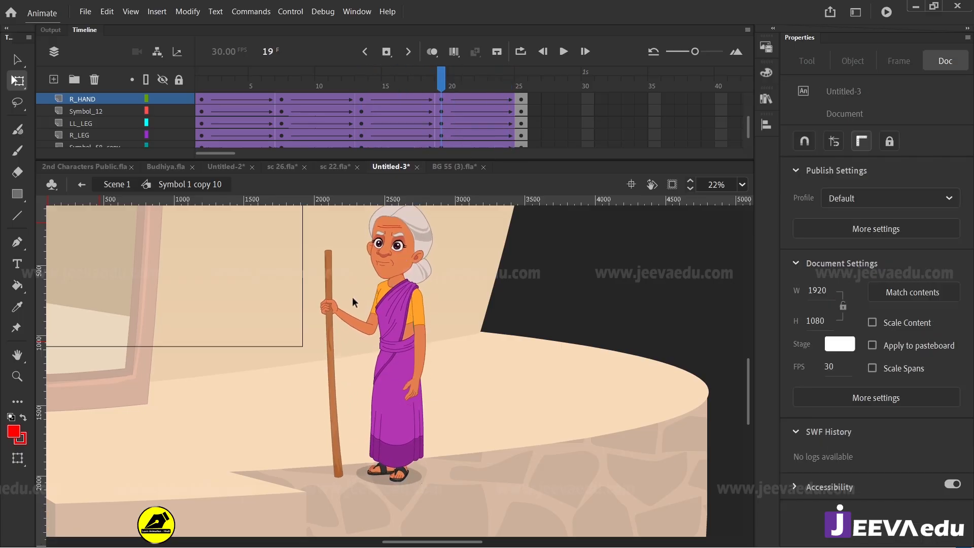
{"action": "left_click", "coordinate": [346, 354]}
{"action": "left_click_drag", "start_coordinate": [388, 491], "coordinate": [401, 493]}
{"action": "left_click", "coordinate": [362, 99]}
{"action": "left_click_drag", "start_coordinate": [361, 104], "coordinate": [444, 122]}
{"action": "left_click", "coordinate": [337, 344]}
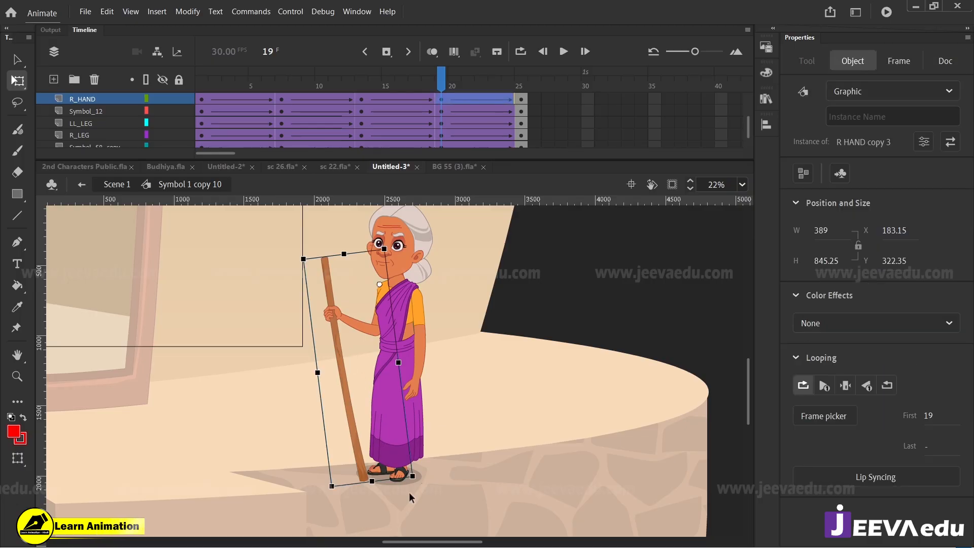
{"action": "left_click_drag", "start_coordinate": [413, 487], "coordinate": [431, 492]}
{"action": "left_click_drag", "start_coordinate": [438, 86], "coordinate": [443, 134]}
{"action": "left_click", "coordinate": [369, 443]}
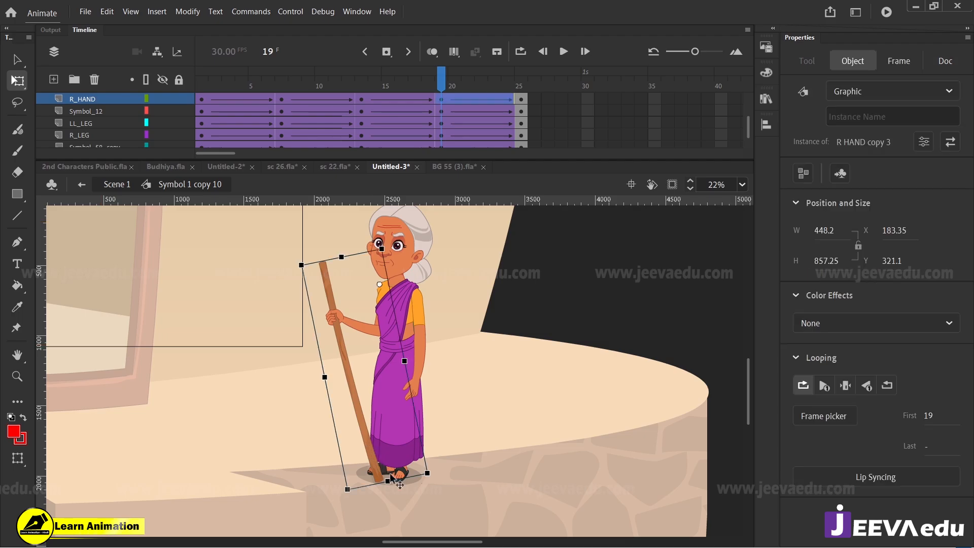
{"action": "left_click_drag", "start_coordinate": [436, 486], "coordinate": [424, 488]}
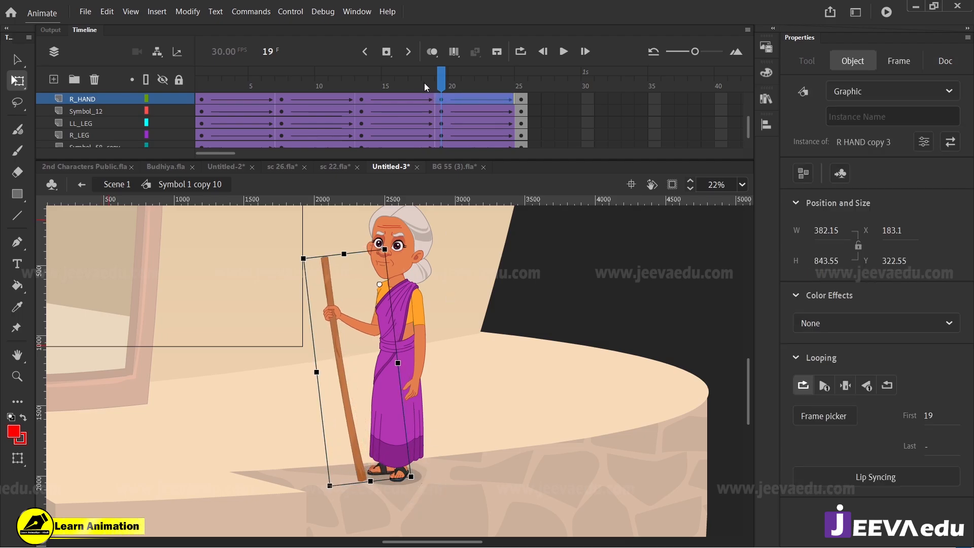
Step: Return from the walk symbol to Scene 1 and hide the artwork outside the stage
{"action": "left_click_drag", "start_coordinate": [363, 87], "coordinate": [197, 158]}
{"action": "left_click", "coordinate": [118, 185]}
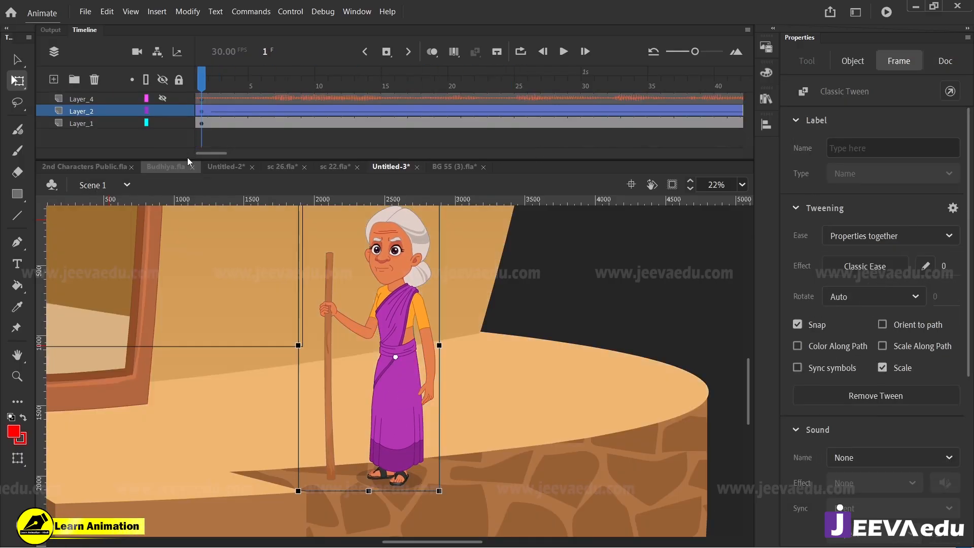
{"action": "left_click", "coordinate": [672, 186]}
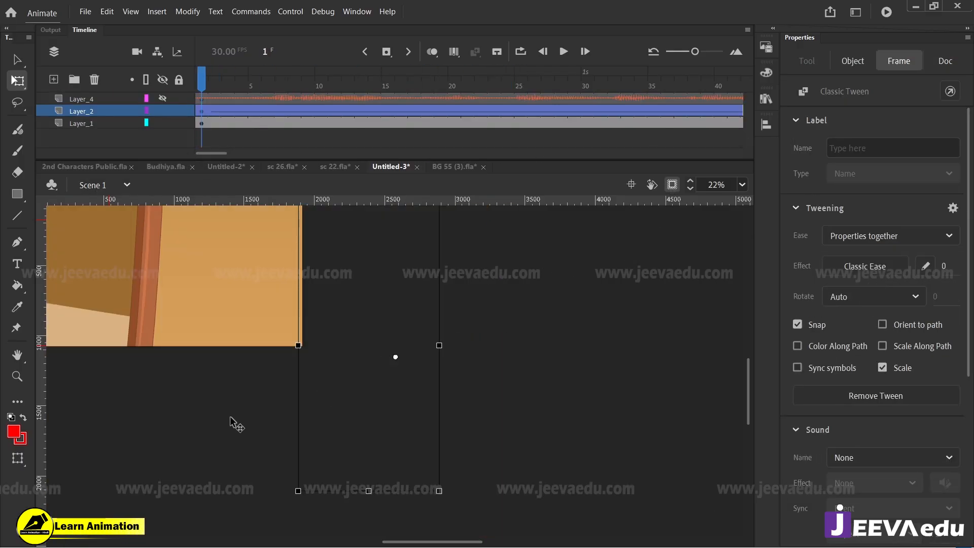
{"action": "key", "text": "z"}
{"action": "left_click", "coordinate": [256, 311], "text": "alt"}
{"action": "left_click_drag", "start_coordinate": [280, 312], "coordinate": [441, 408]}
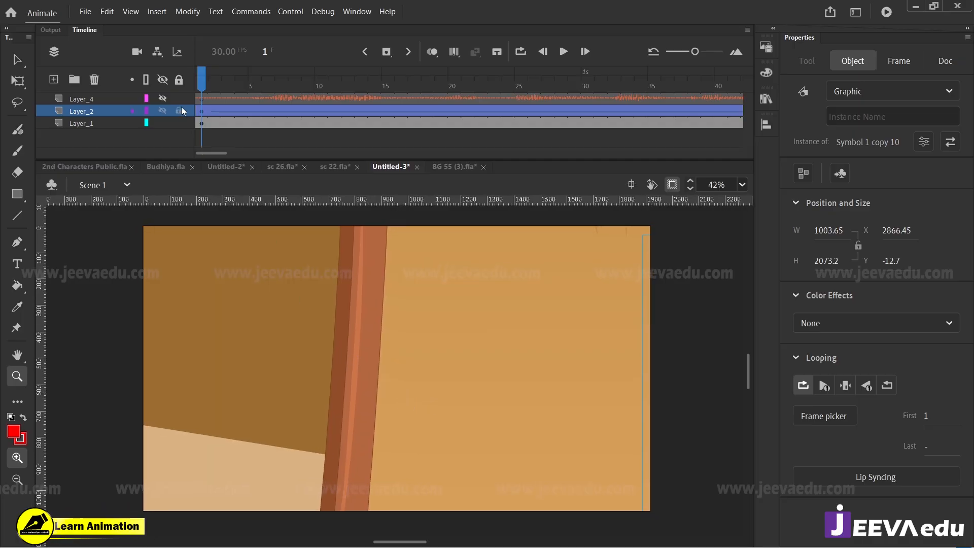
Step: Play the old woman's crossing to check the stick swing, stopping near frame 105 as she passes the doorway
{"action": "left_click", "coordinate": [330, 148]}
{"action": "key", "text": "Return"}
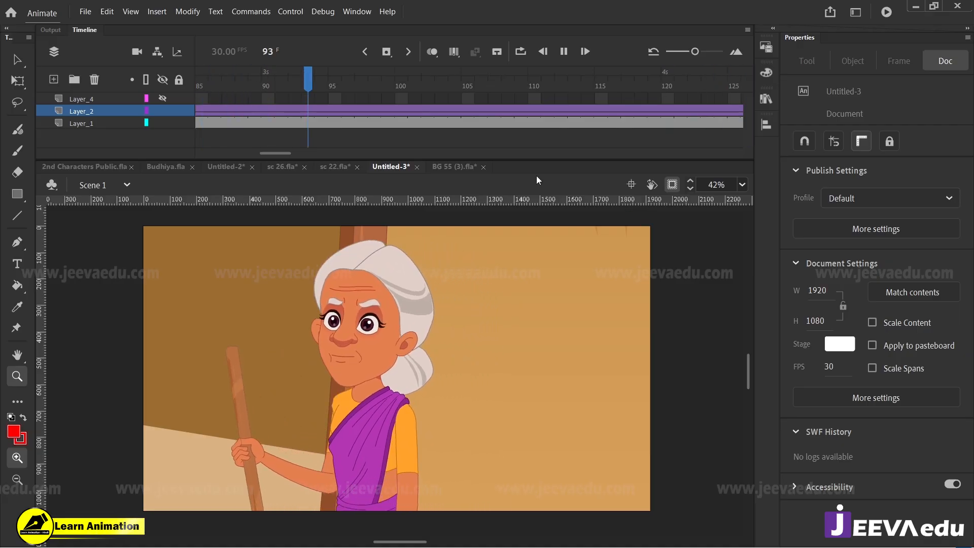
{"action": "key", "text": "Return"}
Step: Open the old woman's nested far-eye symbol and shift its pupil towards the outer corner, in her walking direction
{"action": "left_click", "coordinate": [280, 339]}
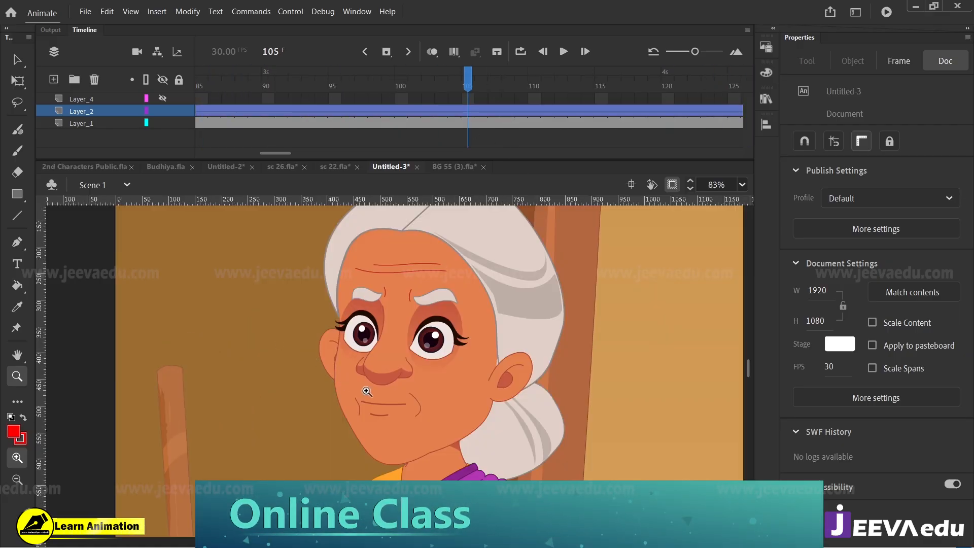
{"action": "key", "text": "v"}
{"action": "double_click", "coordinate": [369, 336]}
{"action": "double_click", "coordinate": [370, 337]}
{"action": "double_click", "coordinate": [370, 337]}
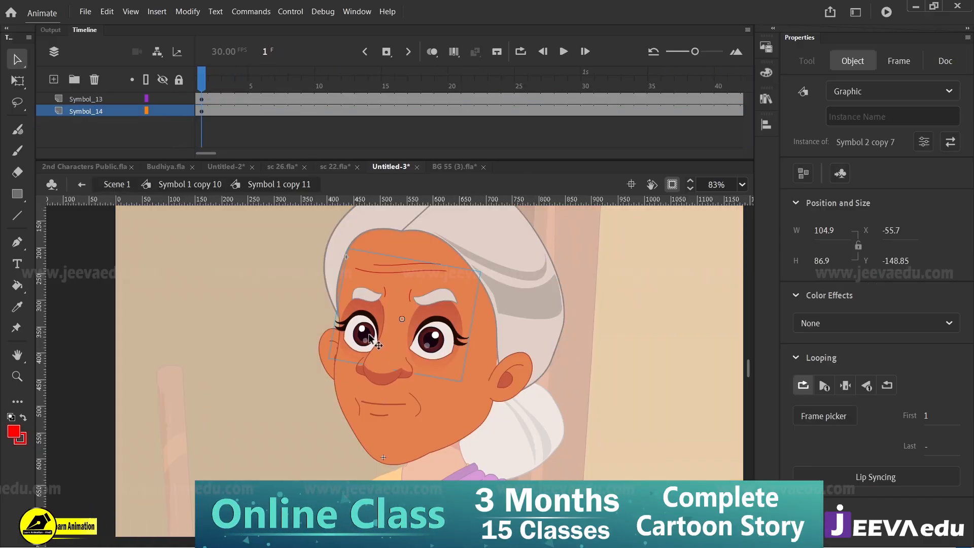
{"action": "double_click", "coordinate": [369, 335]}
{"action": "left_click", "coordinate": [369, 337]}
{"action": "key", "text": "z"}
{"action": "left_click", "coordinate": [369, 338]}
{"action": "key", "text": "v"}
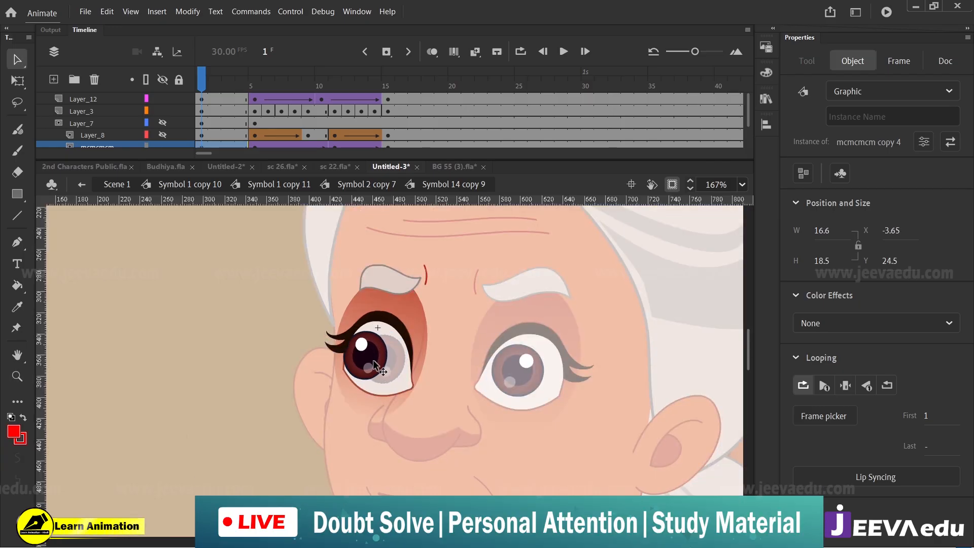
{"action": "left_click_drag", "start_coordinate": [374, 360], "coordinate": [374, 359]}
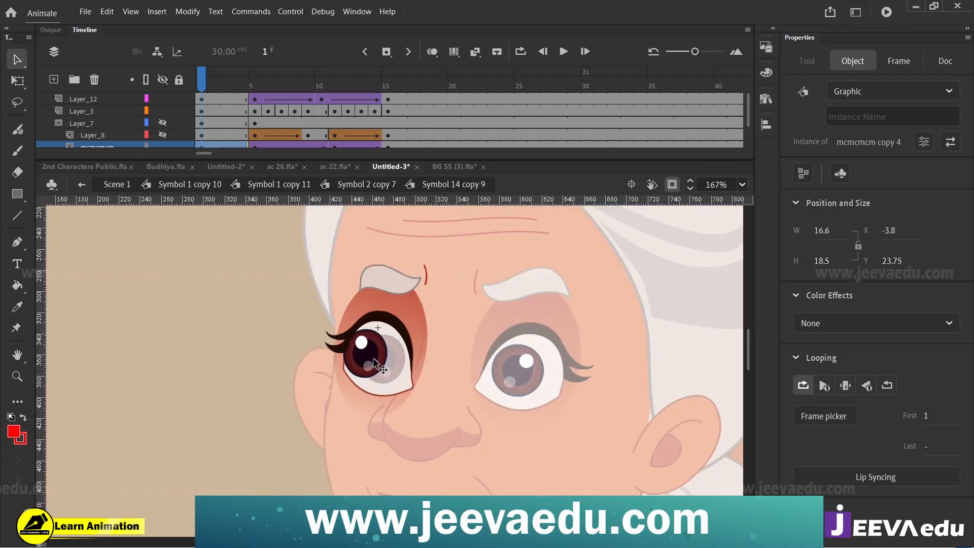
Step: In the near-eye symbol, shift the whole pupil symbol in the walking direction so its gaze matches the other eye
{"action": "double_click", "coordinate": [519, 379]}
{"action": "double_click", "coordinate": [520, 381]}
{"action": "double_click", "coordinate": [522, 380]}
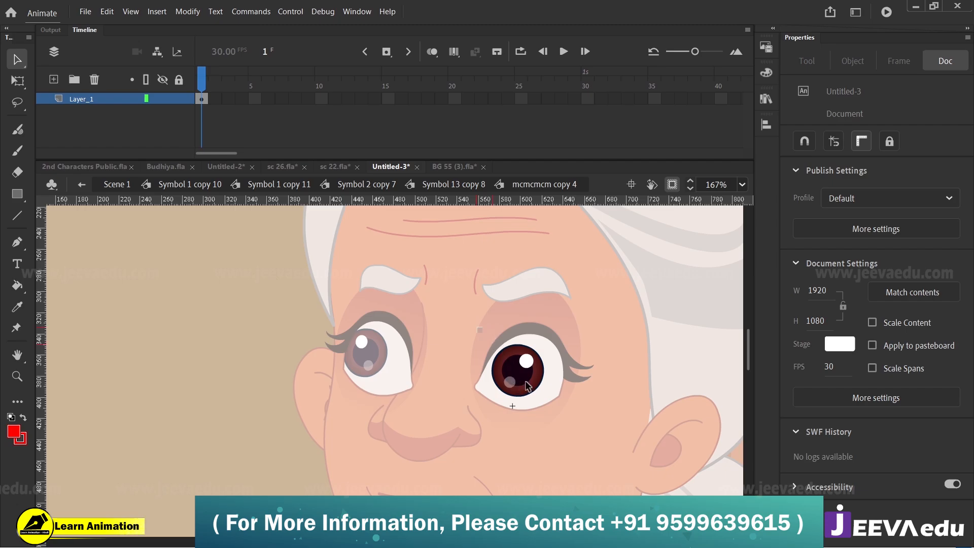
{"action": "key", "text": "ctrl+a"}
{"action": "left_click_drag", "start_coordinate": [528, 386], "coordinate": [508, 377]}
{"action": "key", "text": "ctrl+z"}
{"action": "double_click", "coordinate": [524, 307]}
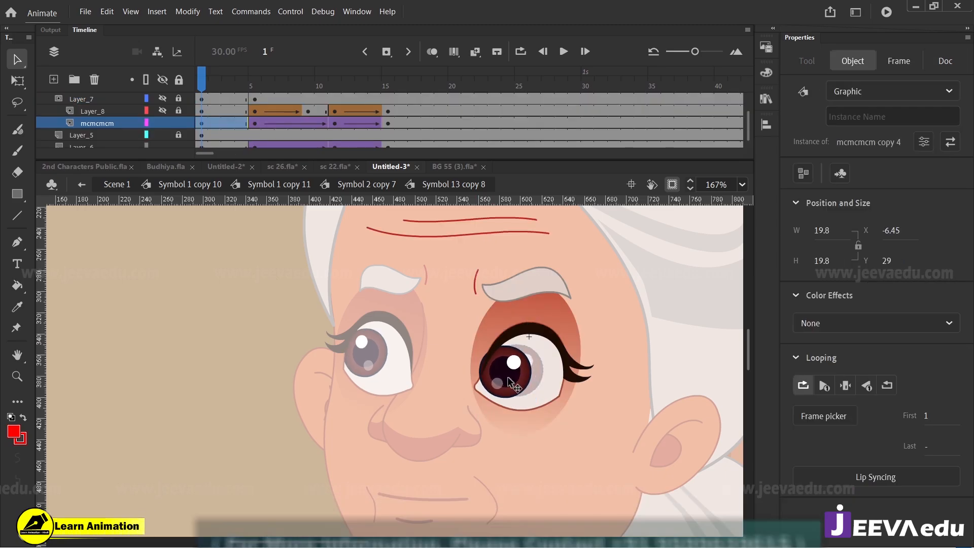
Step: Return to Scene 1 and examine the old woman's adjusted gaze up close
{"action": "left_click", "coordinate": [112, 184]}
{"action": "left_click", "coordinate": [410, 398], "text": "alt"}
{"action": "left_click", "coordinate": [390, 412], "text": "alt"}
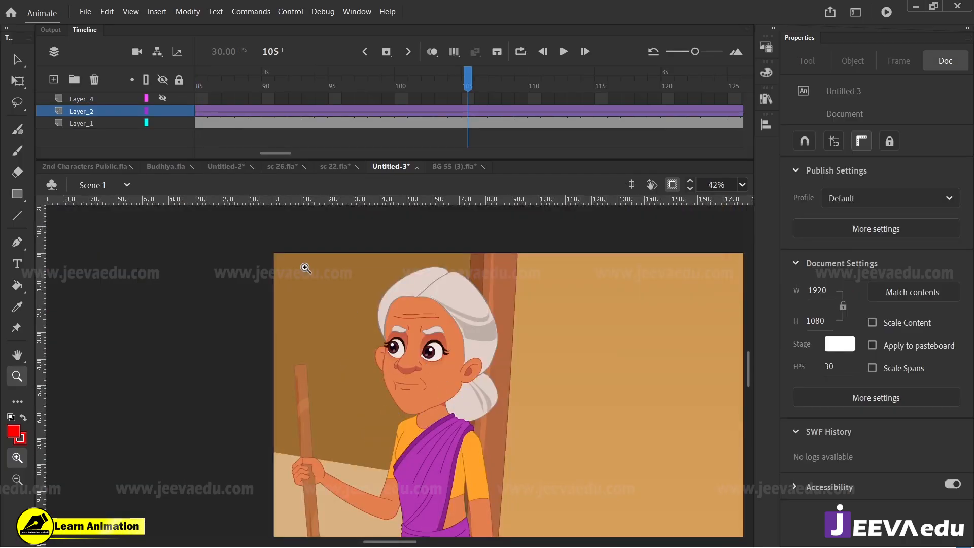
{"action": "left_click_drag", "start_coordinate": [372, 315], "coordinate": [451, 409]}
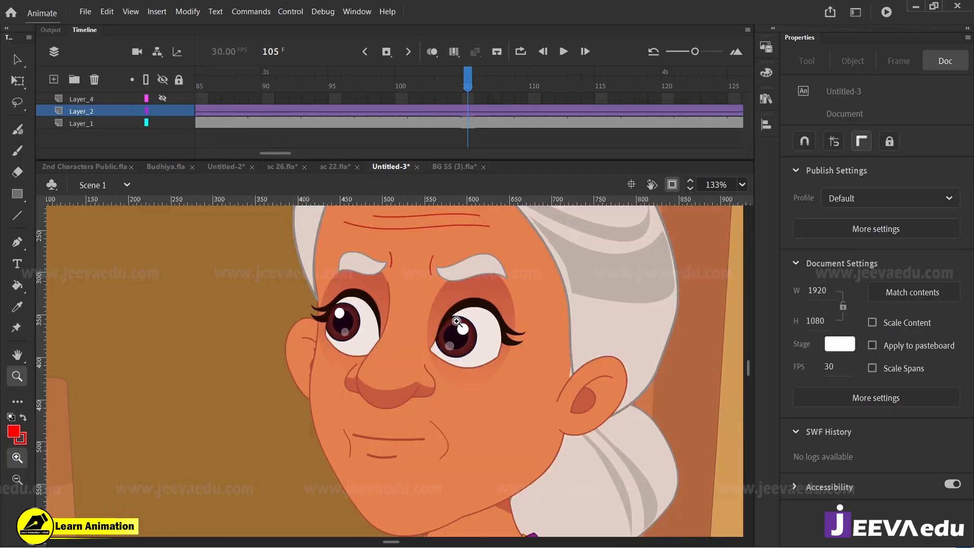
Step: Replay the crossing from frame 1 with the whole stage in view to check the walk and the new gaze
{"action": "left_click", "coordinate": [742, 184]}
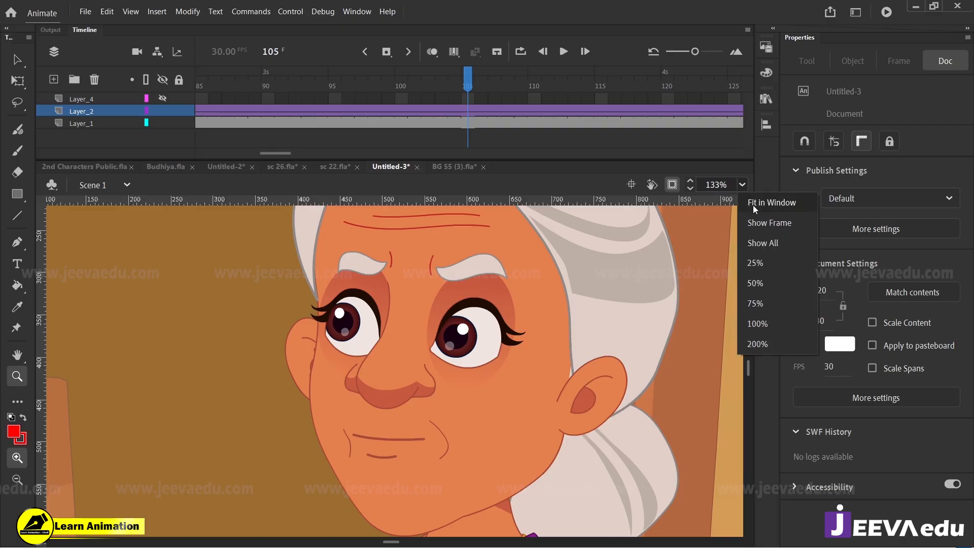
{"action": "left_click", "coordinate": [768, 192]}
{"action": "left_click", "coordinate": [441, 358], "text": "alt"}
{"action": "left_click_drag", "start_coordinate": [431, 430], "coordinate": [558, 487]}
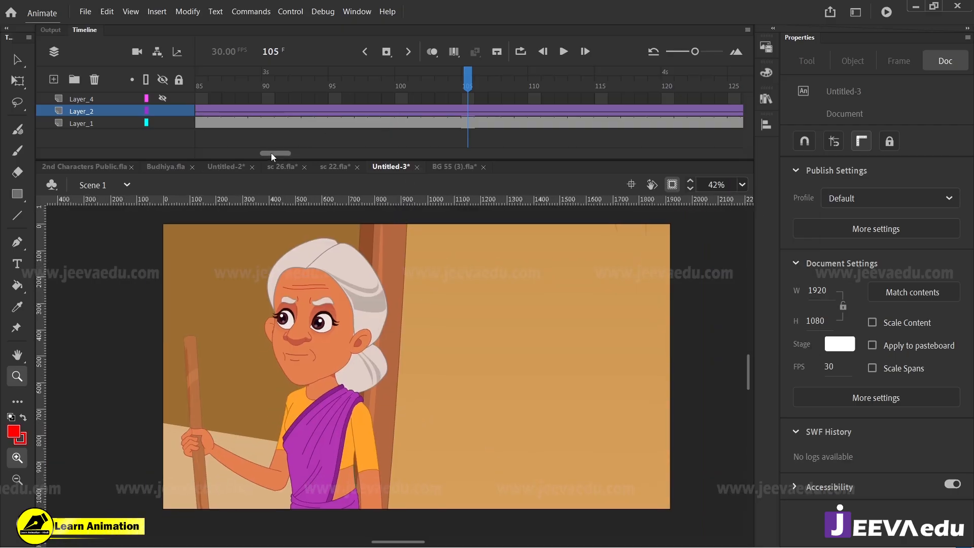
{"action": "left_click_drag", "start_coordinate": [271, 154], "coordinate": [173, 123]}
{"action": "left_click", "coordinate": [199, 87]}
{"action": "key", "text": "Return"}
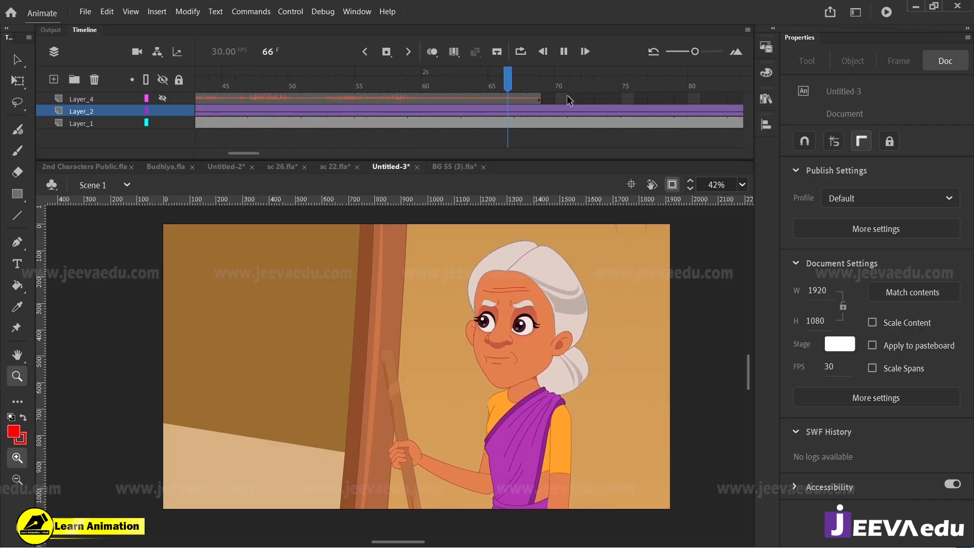
{"action": "key", "text": "Return"}
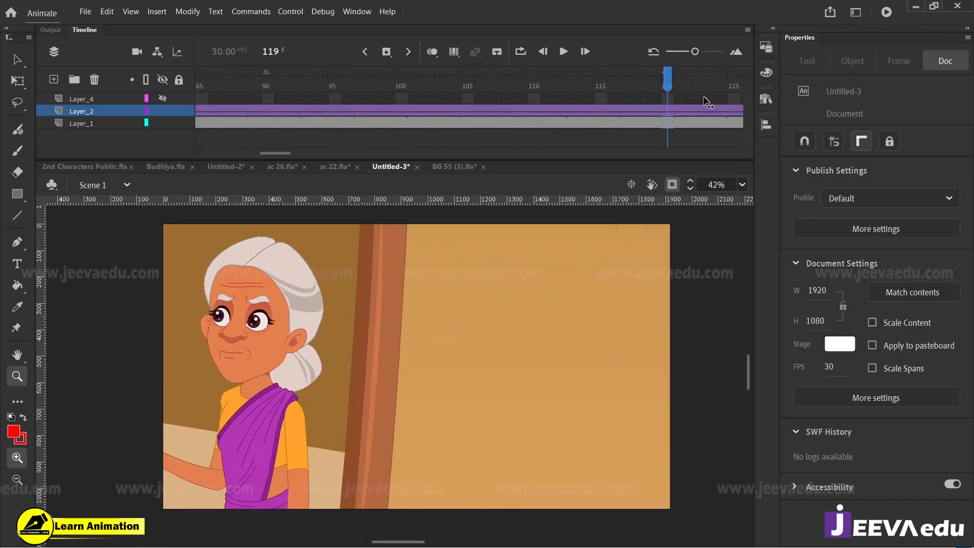
Step: Remove the surplus frames after frame 152 on all layers so the scene ends once the old woman has left the stage
{"action": "left_click_drag", "start_coordinate": [705, 102], "coordinate": [336, 107]}
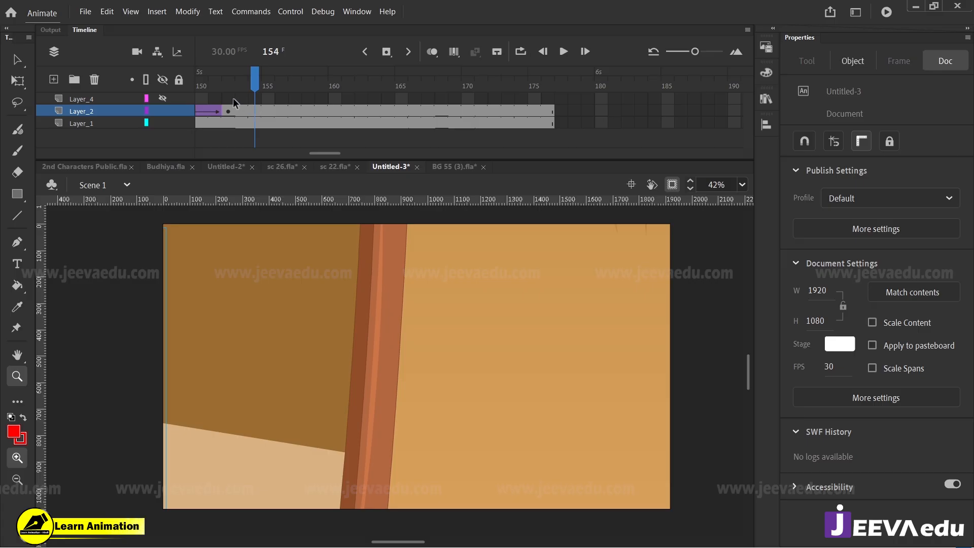
{"action": "left_click_drag", "start_coordinate": [233, 99], "coordinate": [515, 144]}
{"action": "key", "text": "shift+F5"}
{"action": "key", "text": "shift+F5"}
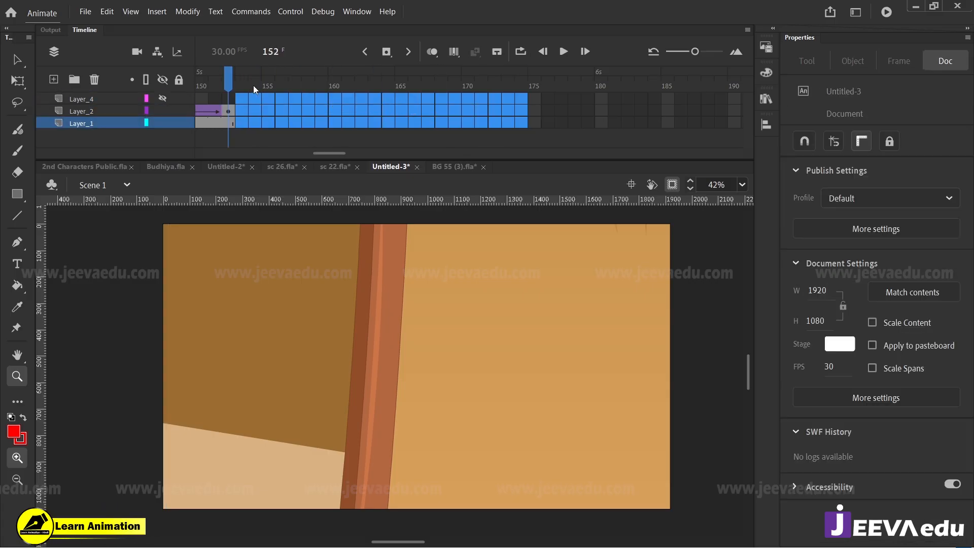
{"action": "left_click", "coordinate": [233, 77]}
{"action": "left_click_drag", "start_coordinate": [323, 153], "coordinate": [306, 151]}
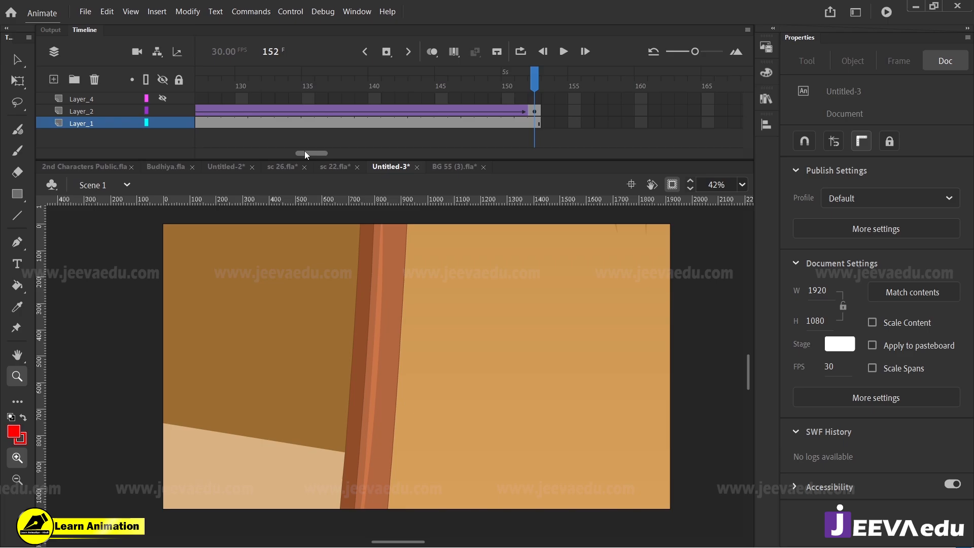
{"action": "left_click", "coordinate": [551, 118]}
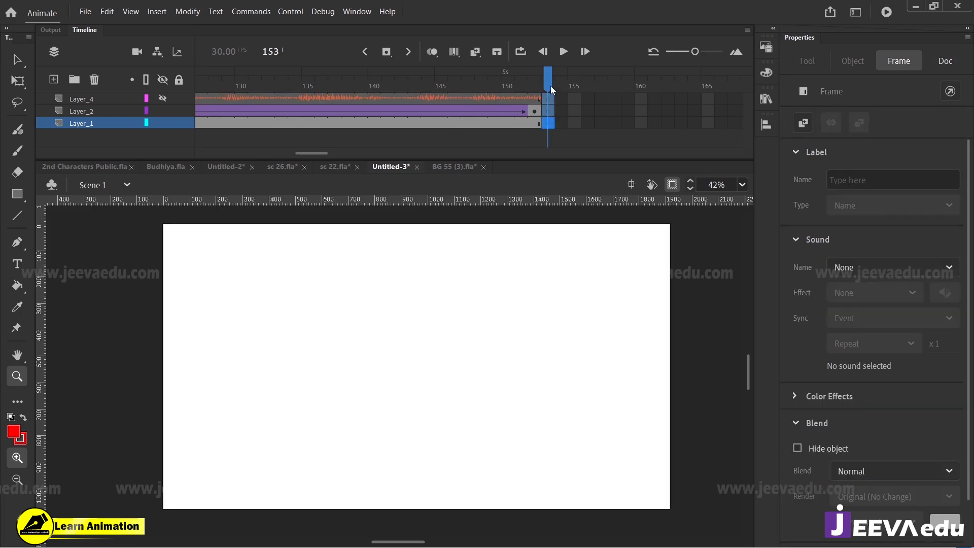
{"action": "key", "text": "comma"}
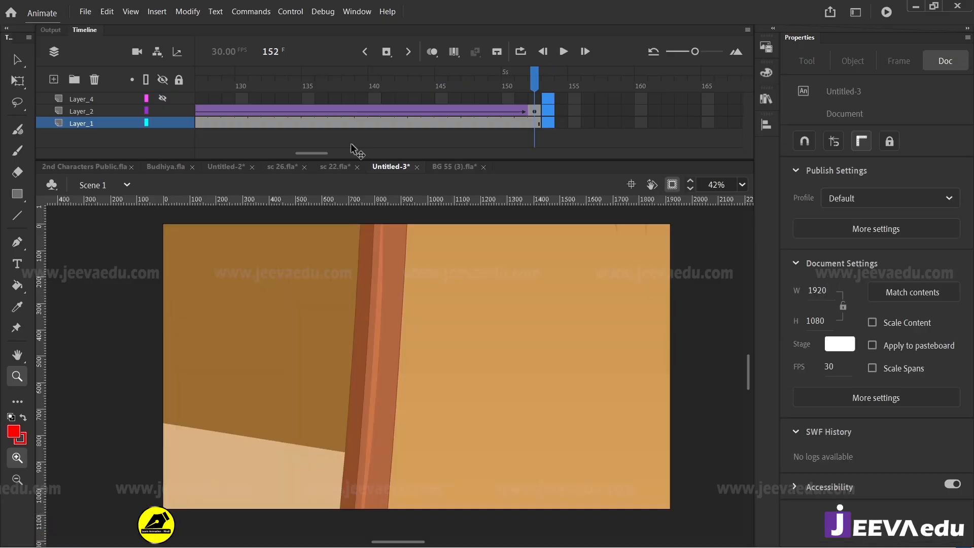
Step: Insert a blank keyframe at frame 69 of Layer_4, right after the narration, and play on to the scene's end
{"action": "left_click_drag", "start_coordinate": [323, 153], "coordinate": [268, 157]}
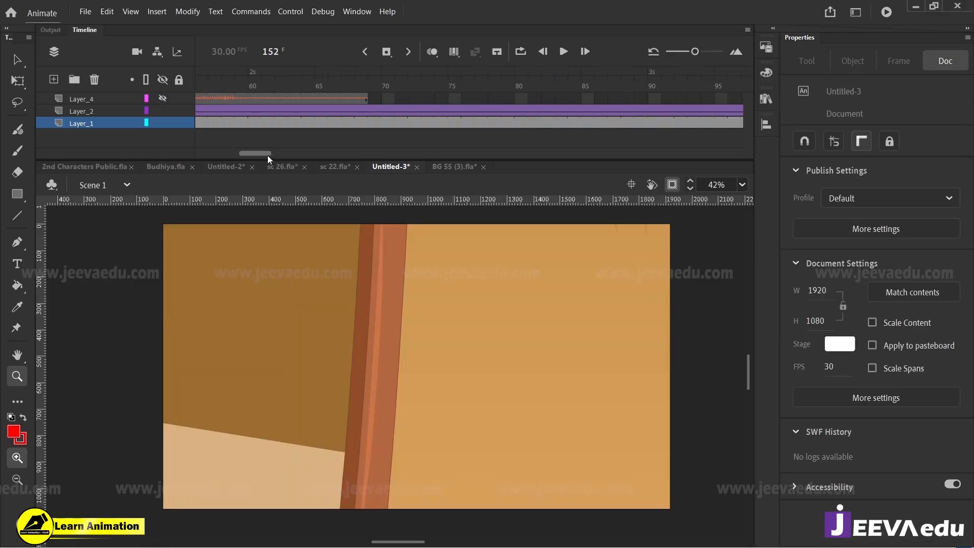
{"action": "left_click", "coordinate": [375, 99]}
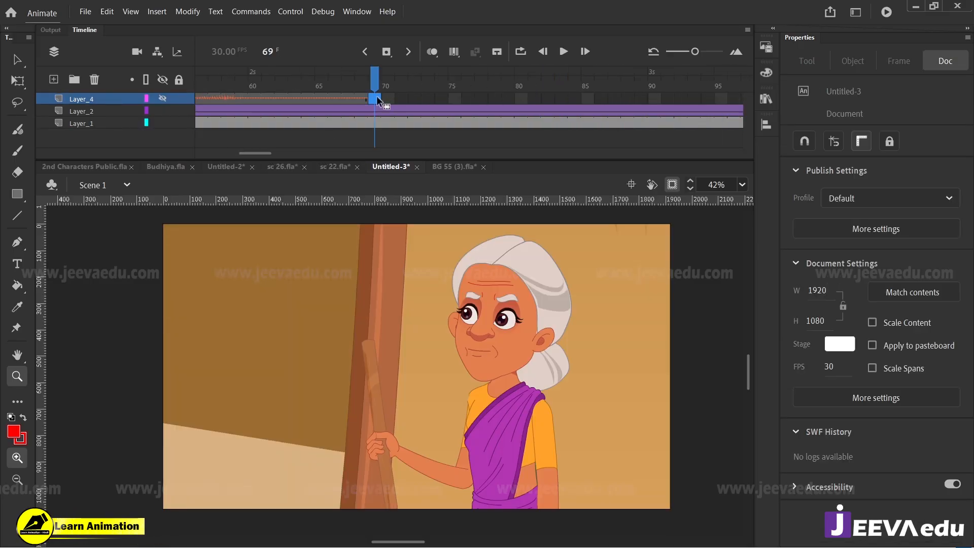
{"action": "key", "text": "Return"}
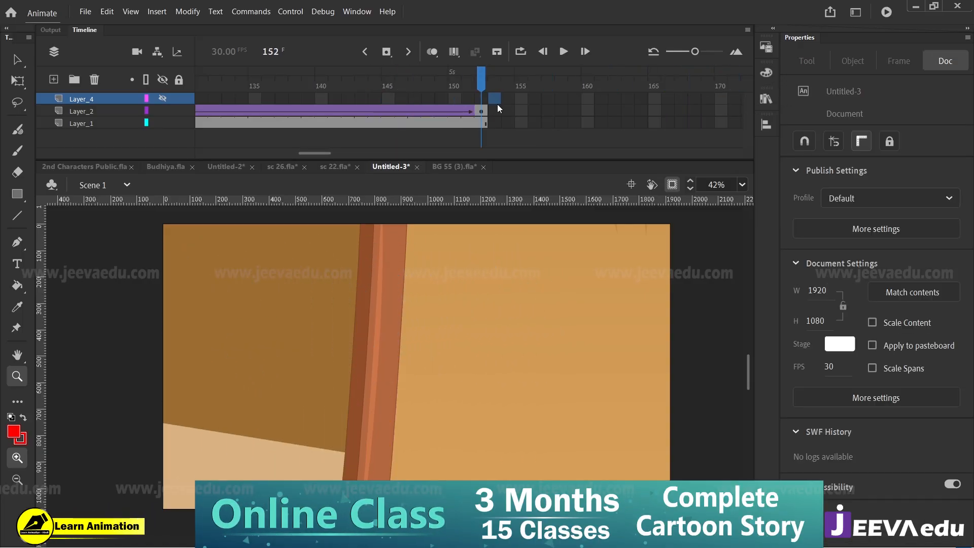
Step: Insert blank keyframes at frame 153 on all three layers and check the frames around the scene's end
{"action": "left_click_drag", "start_coordinate": [499, 108], "coordinate": [497, 118]}
{"action": "key", "text": "F7"}
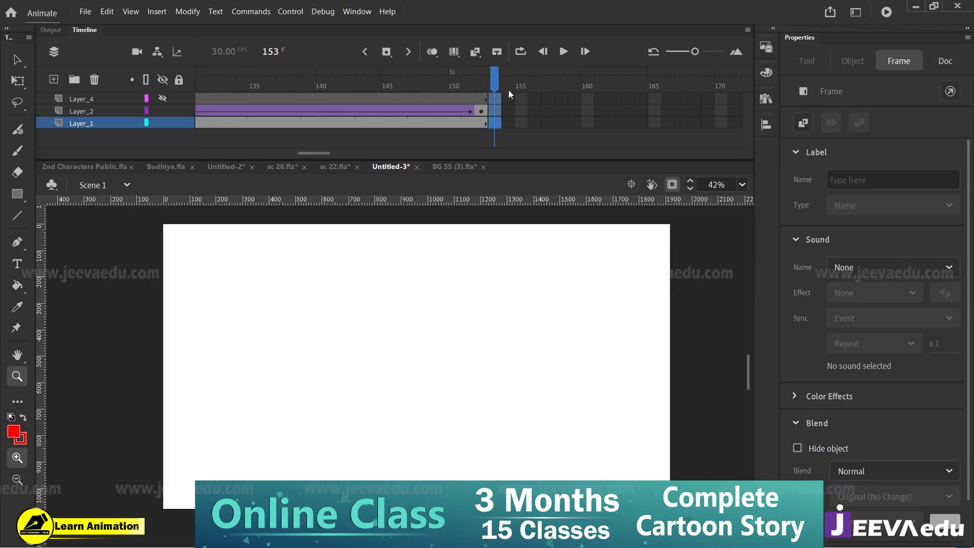
{"action": "left_click", "coordinate": [454, 81]}
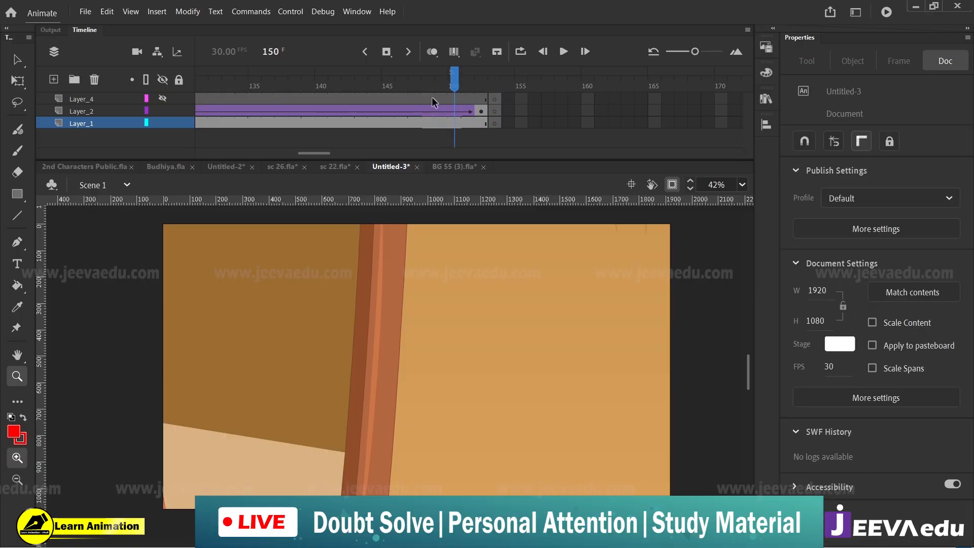
{"action": "left_click", "coordinate": [494, 85]}
{"action": "left_click_drag", "start_coordinate": [327, 153], "coordinate": [263, 159]}
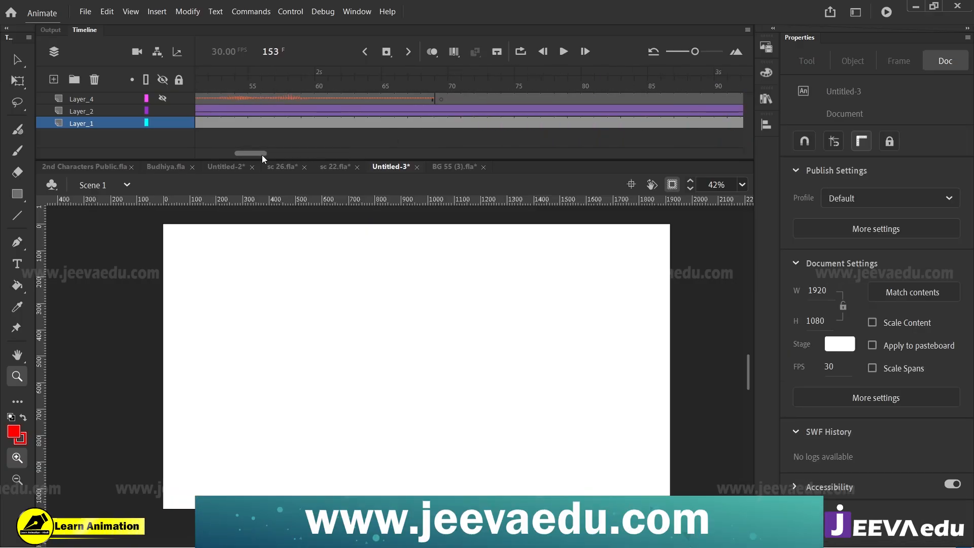
Step: Reuse the 9.wav narration at frame 153 of Layer_4 and extend all three layers past frame 153
{"action": "left_click_drag", "start_coordinate": [433, 99], "coordinate": [348, 99]}
{"action": "left_click", "coordinate": [401, 99]}
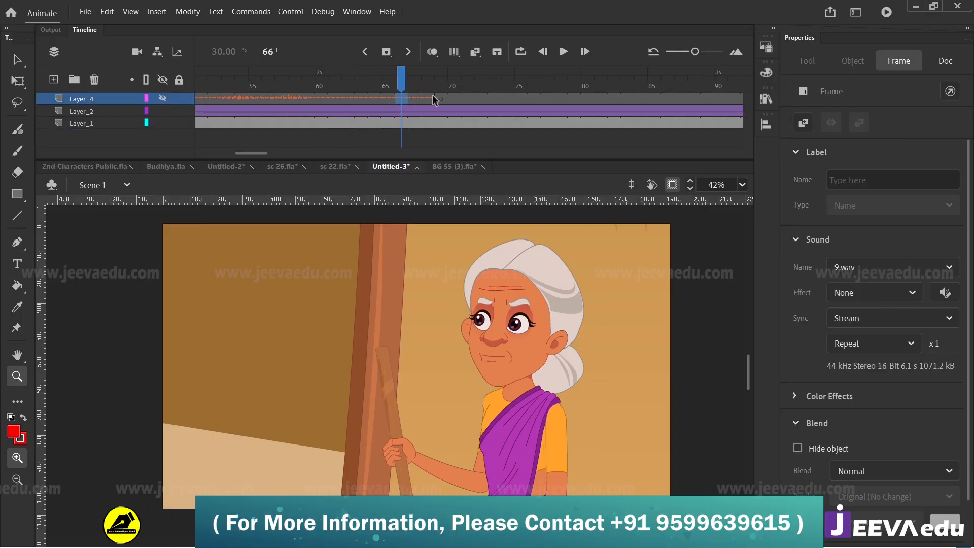
{"action": "left_click", "coordinate": [433, 100]}
{"action": "left_click_drag", "start_coordinate": [434, 100], "coordinate": [607, 143]}
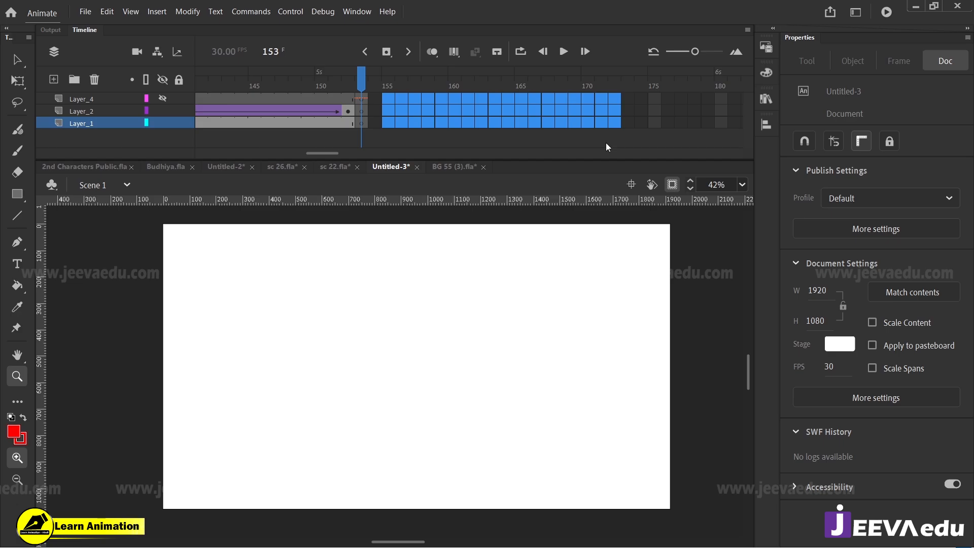
{"action": "key", "text": "F5"}
Step: Play the narration to find the break, split the Layer_4 audio at frame 221 and start its remaining part at frame 153
{"action": "key", "text": "Return"}
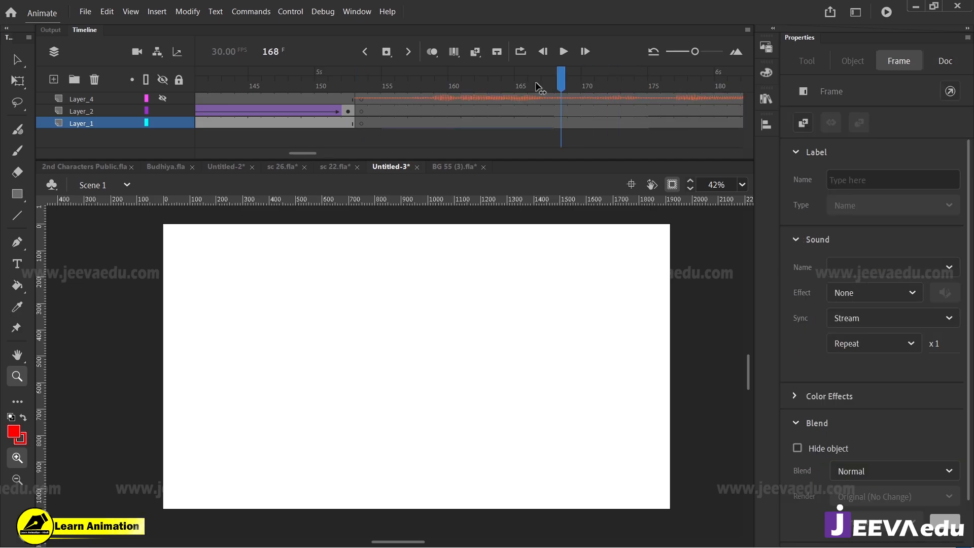
{"action": "key", "text": "Return"}
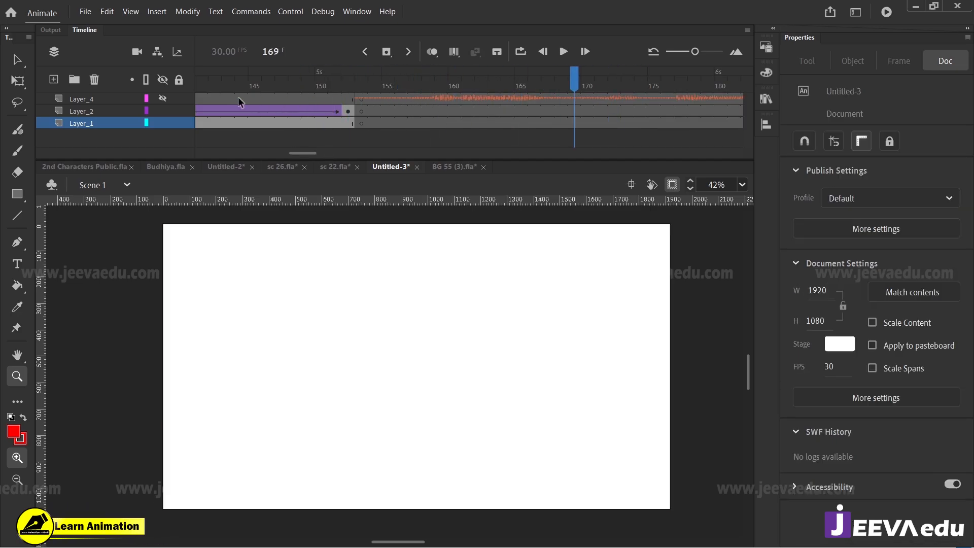
{"action": "key", "text": "Return"}
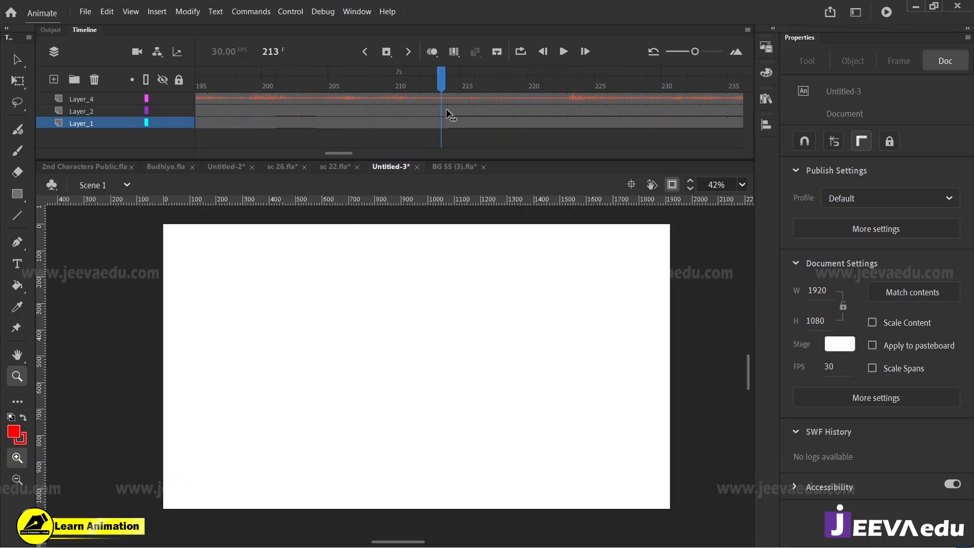
{"action": "left_click", "coordinate": [548, 98]}
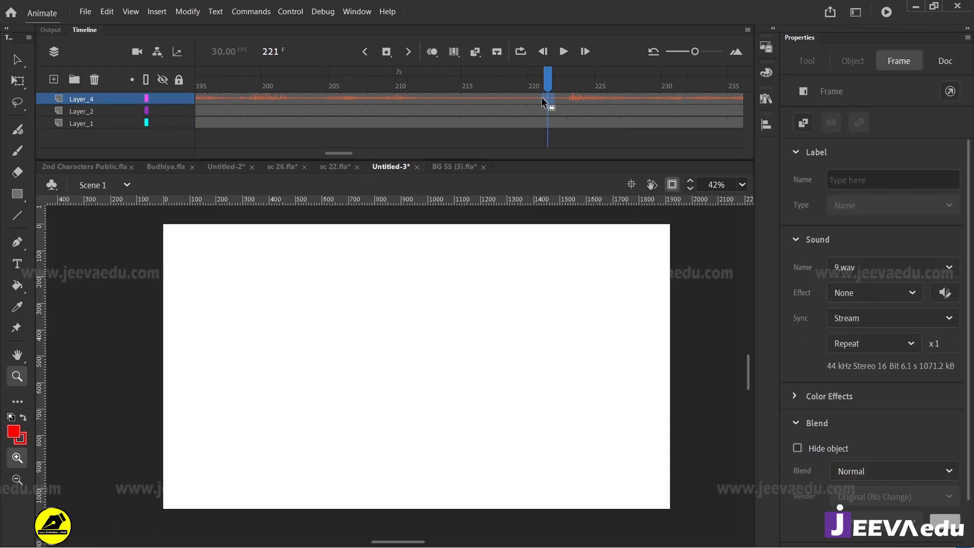
{"action": "right_click", "coordinate": [548, 98]}
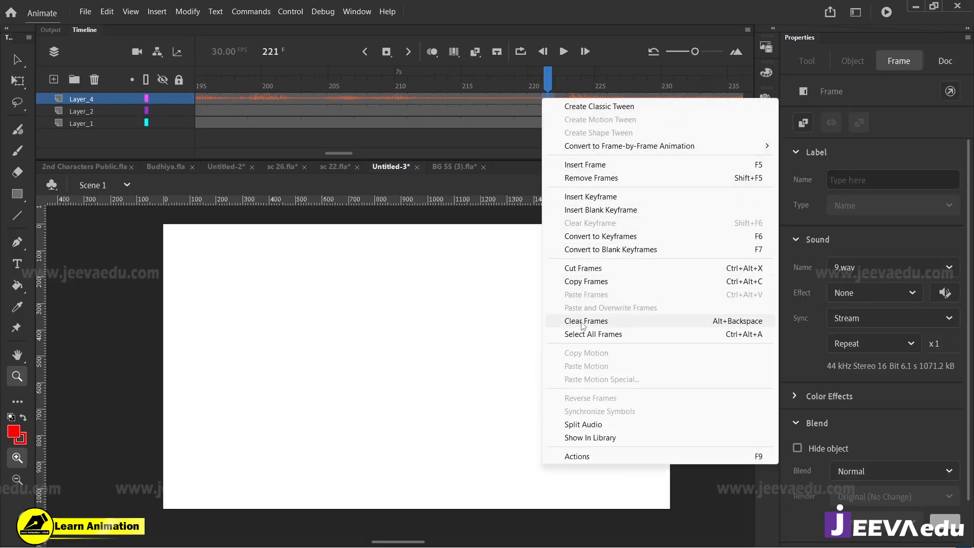
{"action": "left_click", "coordinate": [578, 426]}
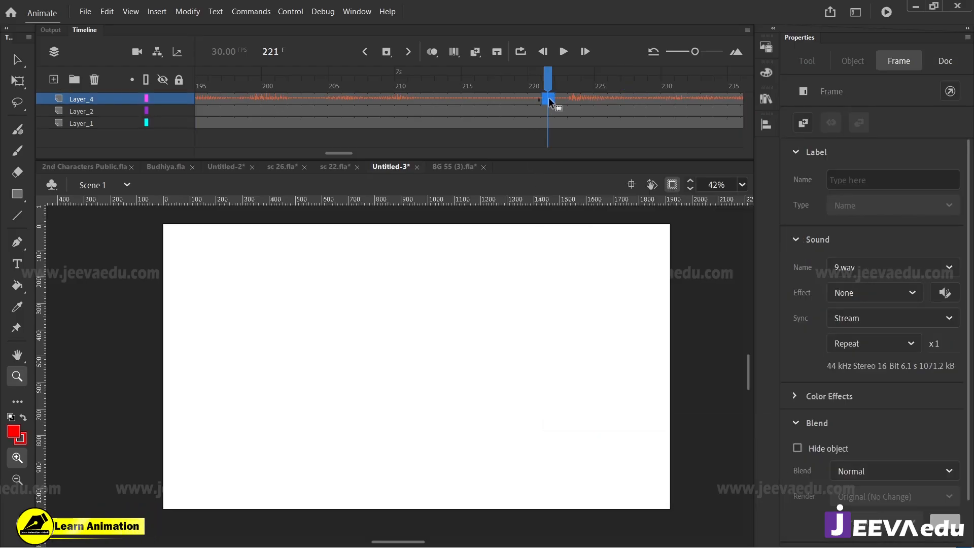
{"action": "left_click_drag", "start_coordinate": [551, 101], "coordinate": [284, 124]}
{"action": "key", "text": "Return"}
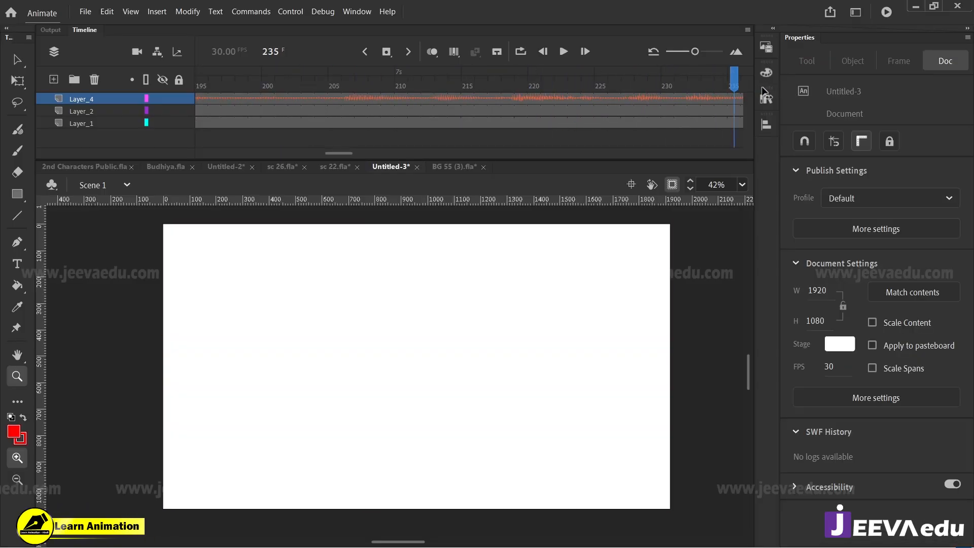
Step: Remove the surplus frames after frame 264 on all three layers and return to the scene change at frames 152–153
{"action": "left_click_drag", "start_coordinate": [395, 104], "coordinate": [529, 148]}
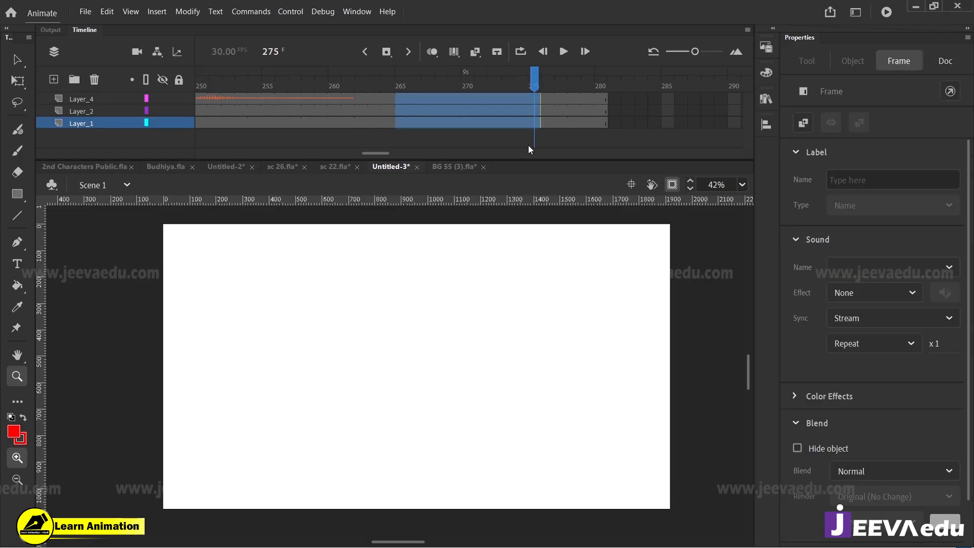
{"action": "key", "text": "shift+F5"}
{"action": "key", "text": "shift+F5"}
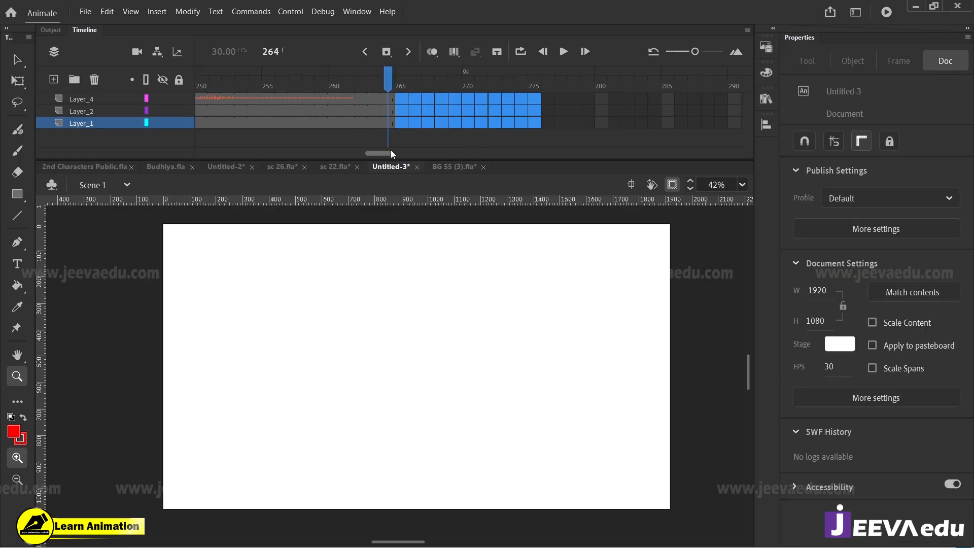
{"action": "left_click_drag", "start_coordinate": [390, 151], "coordinate": [318, 156]}
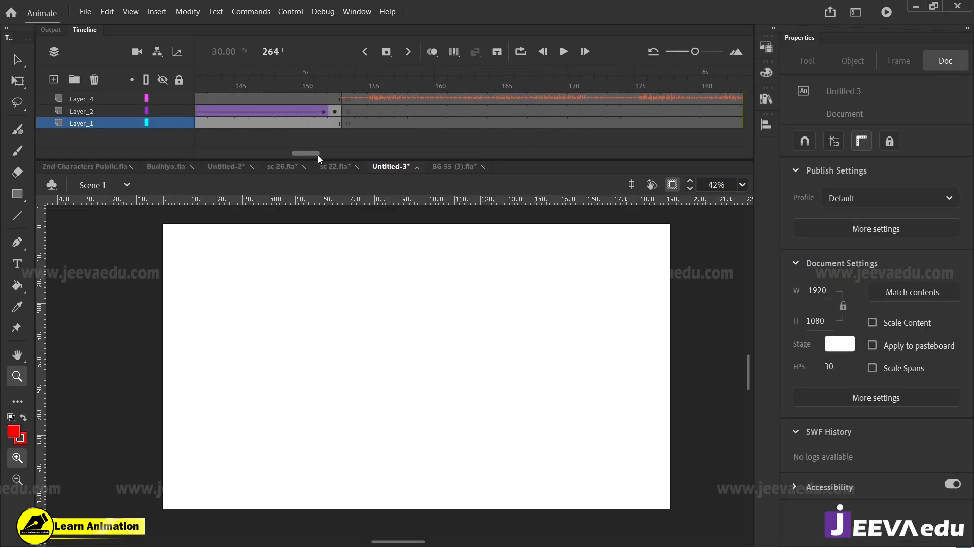
{"action": "left_click", "coordinate": [348, 124]}
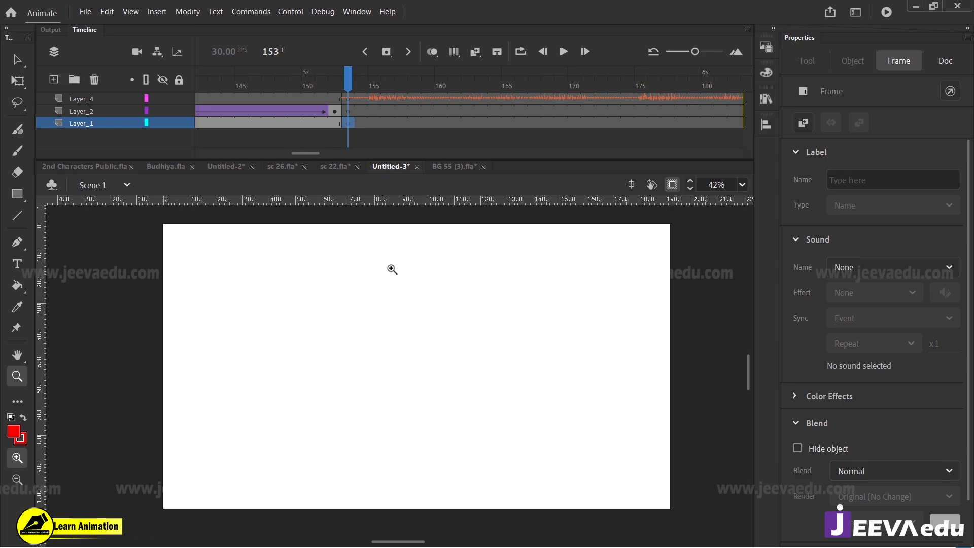
{"action": "left_click", "coordinate": [340, 83]}
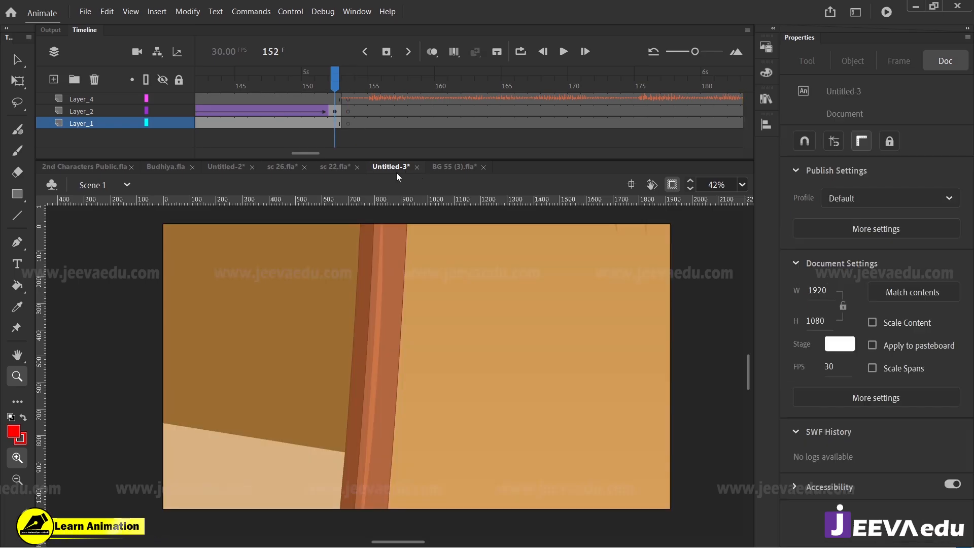
Step: Switch to sc 22.fla and look over its village hut scene
{"action": "left_click", "coordinate": [327, 170]}
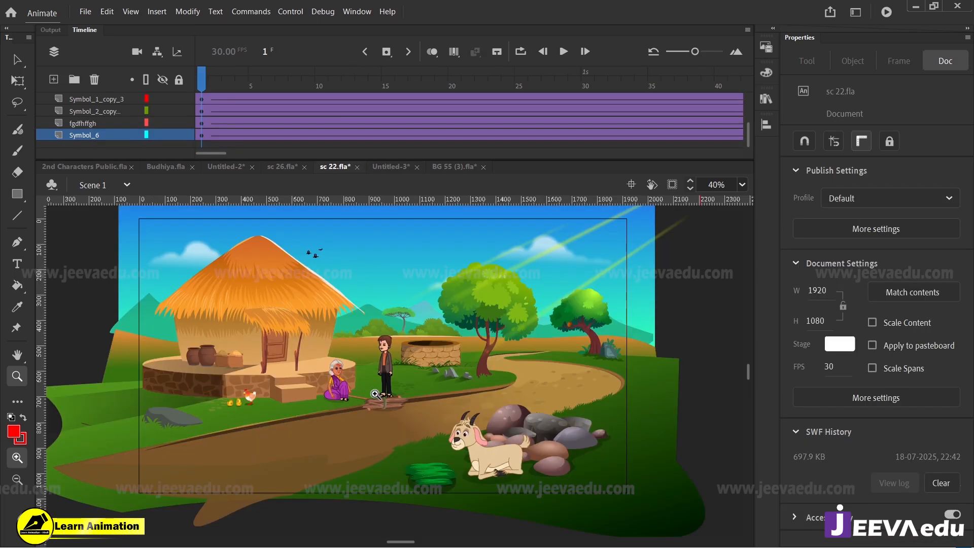
{"action": "key", "text": "v"}
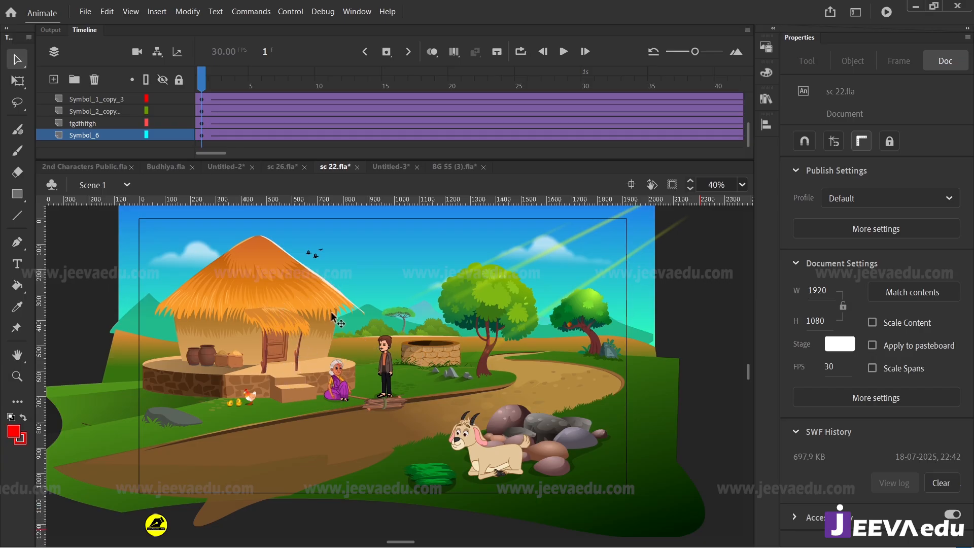
{"action": "key", "text": "ctrl+minus"}
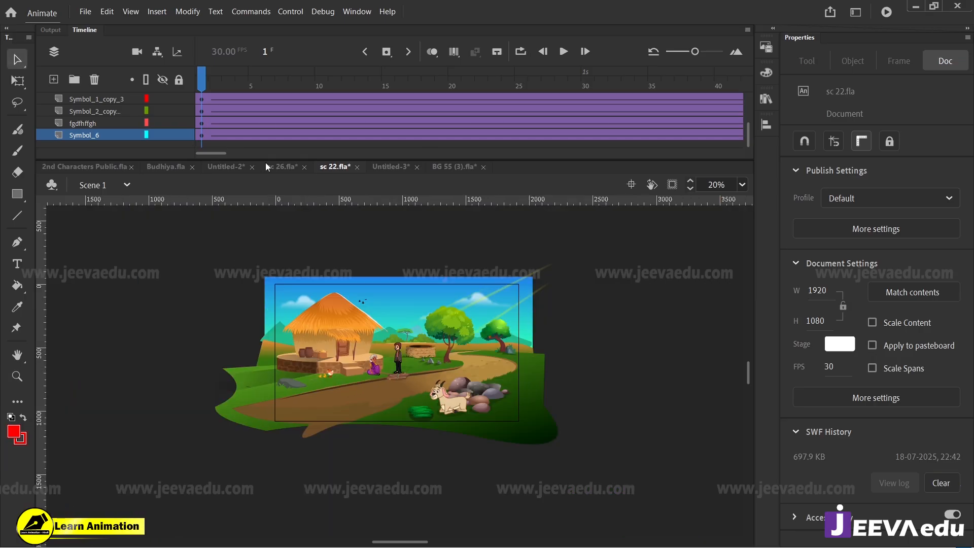
{"action": "left_click_drag", "start_coordinate": [238, 85], "coordinate": [178, 172]}
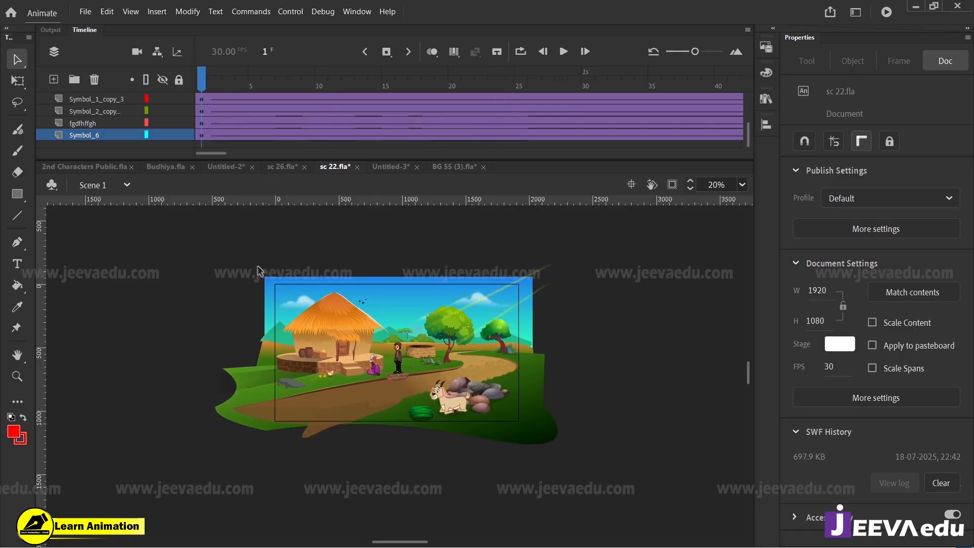
{"action": "key", "text": "z"}
{"action": "left_click", "coordinate": [385, 357]}
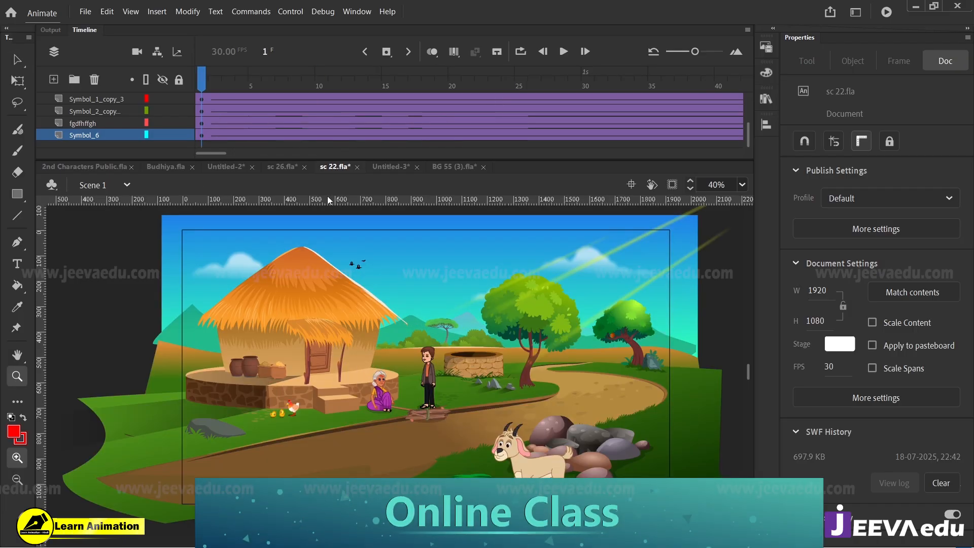
Step: Examine the standing man's animation inside Symbol 143 copy with its Layer_2 hidden, and return to Scene 1
{"action": "key", "text": "v"}
{"action": "left_click", "coordinate": [435, 381]}
{"action": "double_click", "coordinate": [435, 382]}
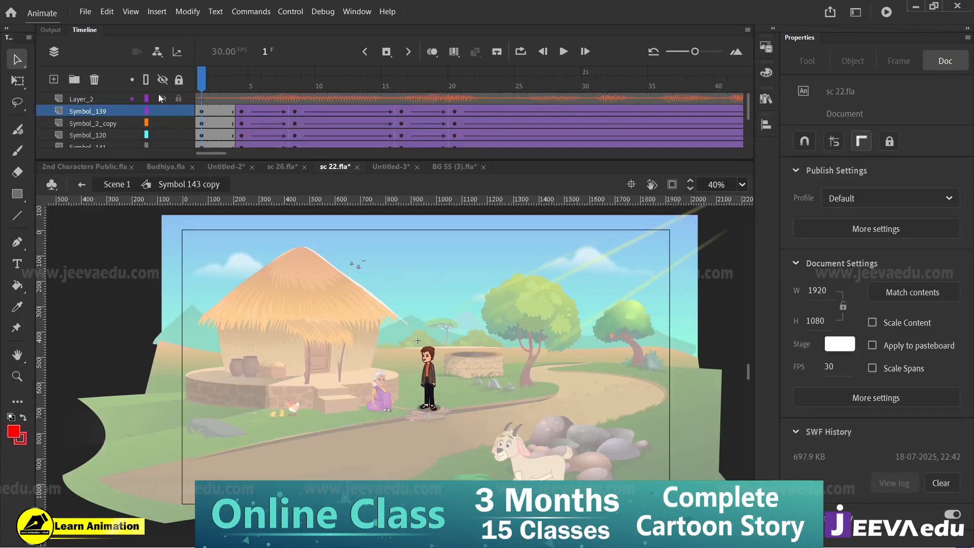
{"action": "left_click", "coordinate": [162, 97]}
{"action": "left_click_drag", "start_coordinate": [202, 86], "coordinate": [823, 154]}
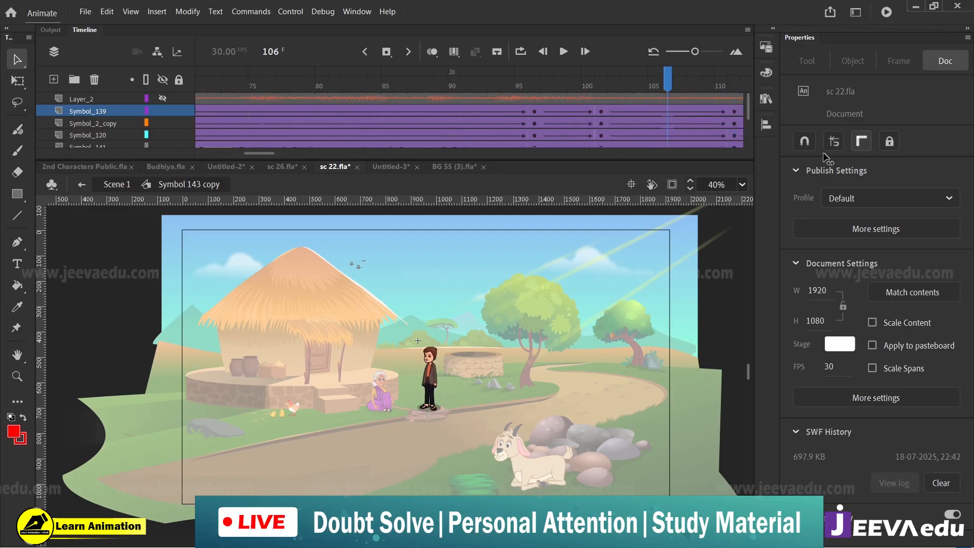
{"action": "key", "text": "Return"}
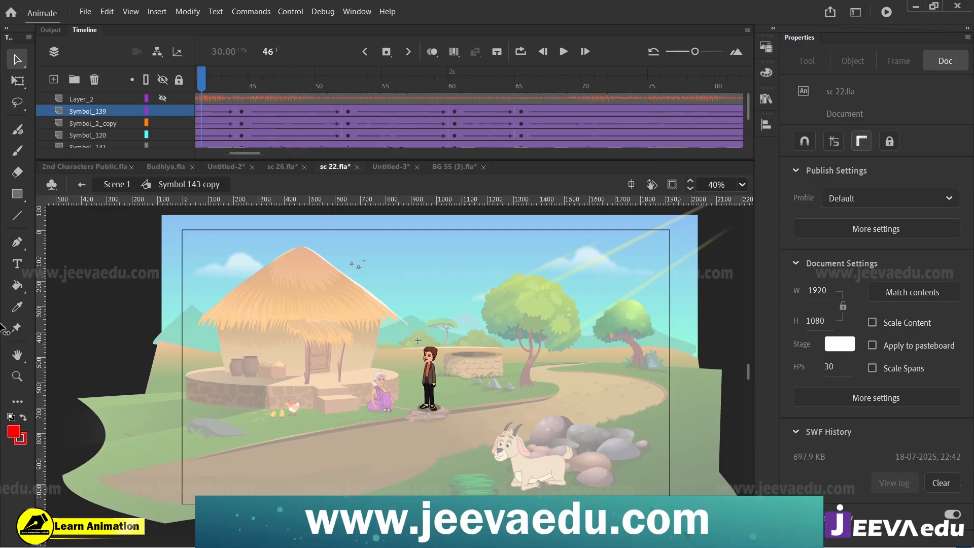
{"action": "key", "text": "z"}
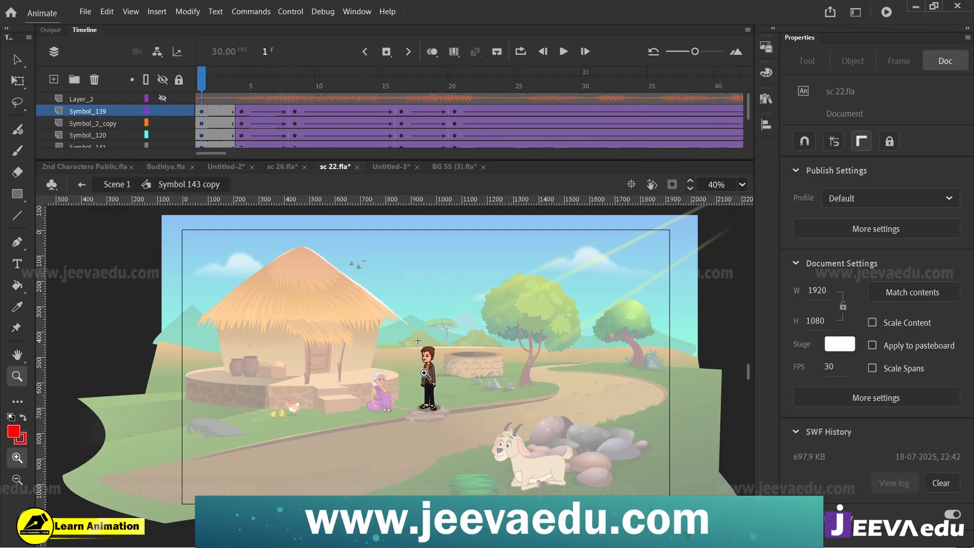
{"action": "left_click", "coordinate": [116, 187]}
Step: Select the whole village scene except the seated old woman and copy it
{"action": "left_click", "coordinate": [358, 331], "text": "alt"}
{"action": "key", "text": "v"}
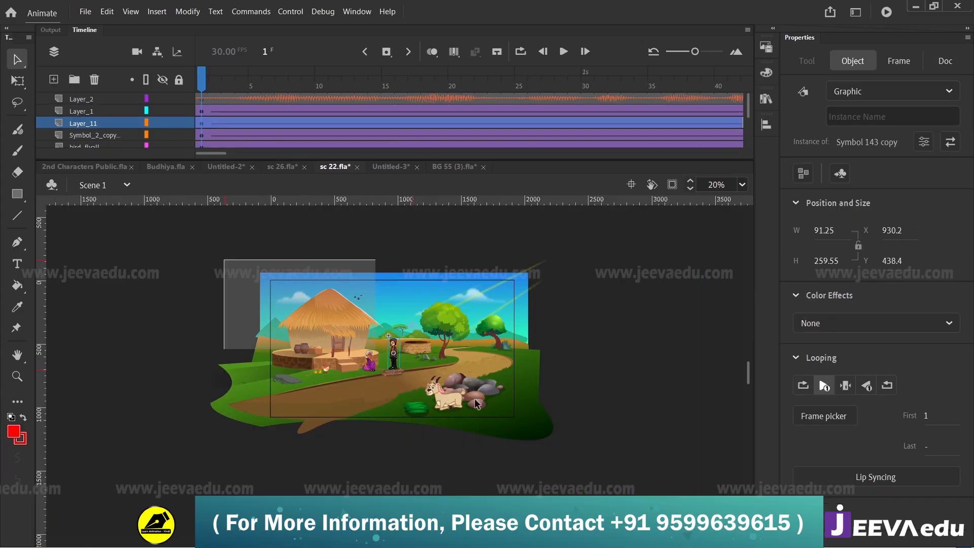
{"action": "left_click_drag", "start_coordinate": [477, 404], "coordinate": [560, 449]}
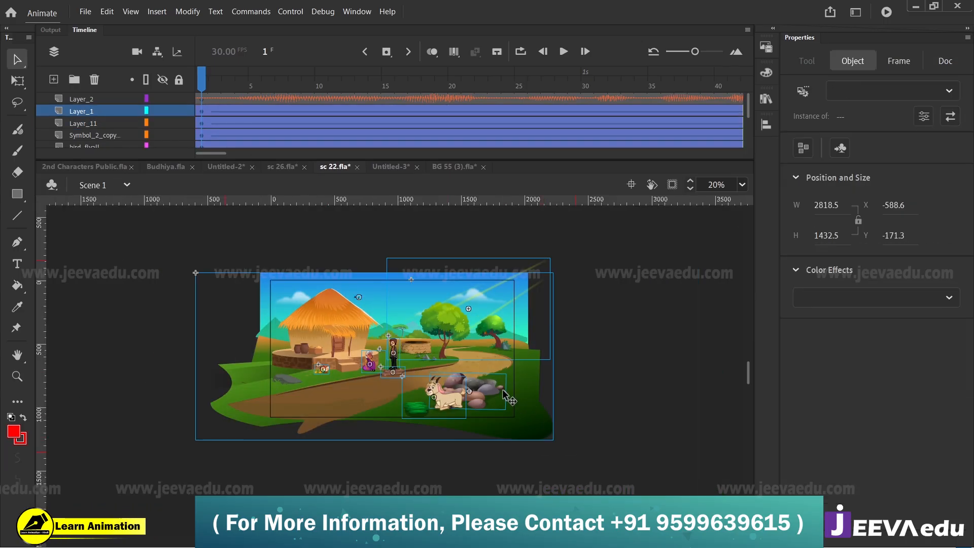
{"action": "left_click", "coordinate": [402, 404]}
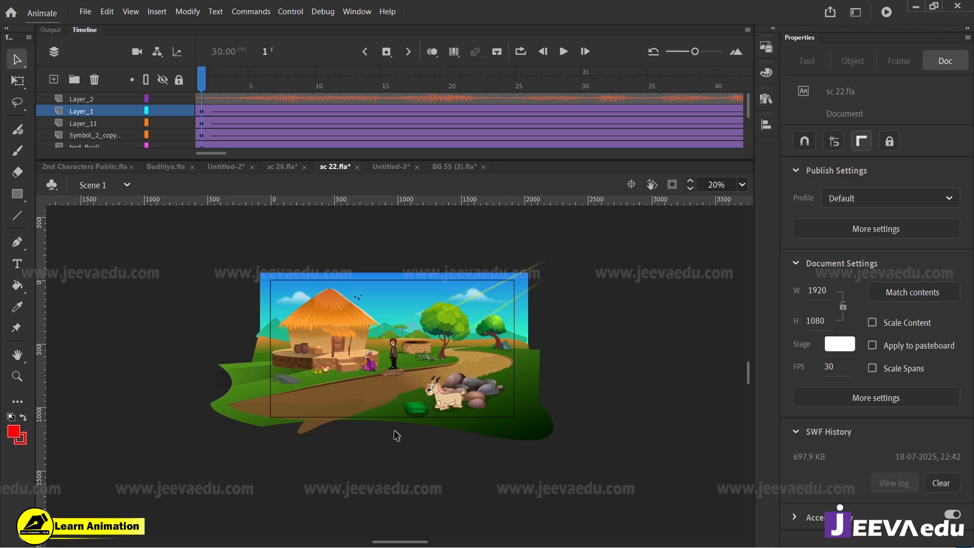
{"action": "left_click_drag", "start_coordinate": [220, 242], "coordinate": [568, 474]}
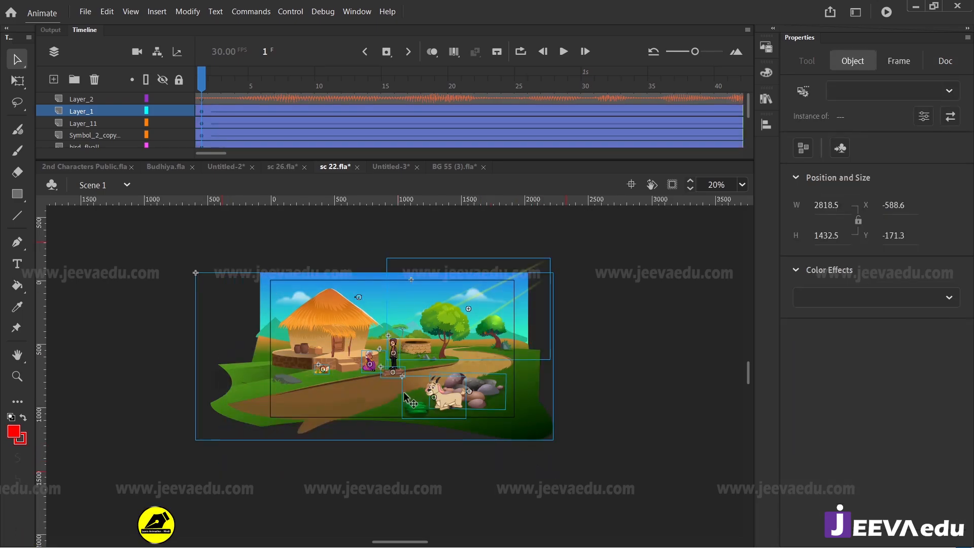
{"action": "left_click", "coordinate": [371, 366], "text": "shift"}
{"action": "left_click_drag", "start_coordinate": [391, 409], "coordinate": [318, 407]}
{"action": "key", "text": "ctrl+z"}
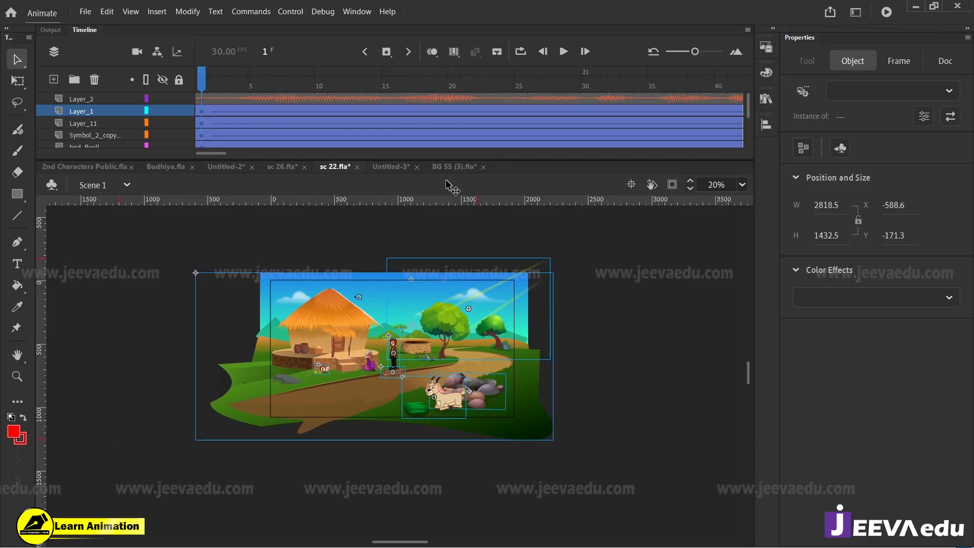
Step: Paste the copied scene into frame 153 of Layer_1 in Untitled-3, putting duplicate library items into a folder
{"action": "left_click", "coordinate": [394, 167]}
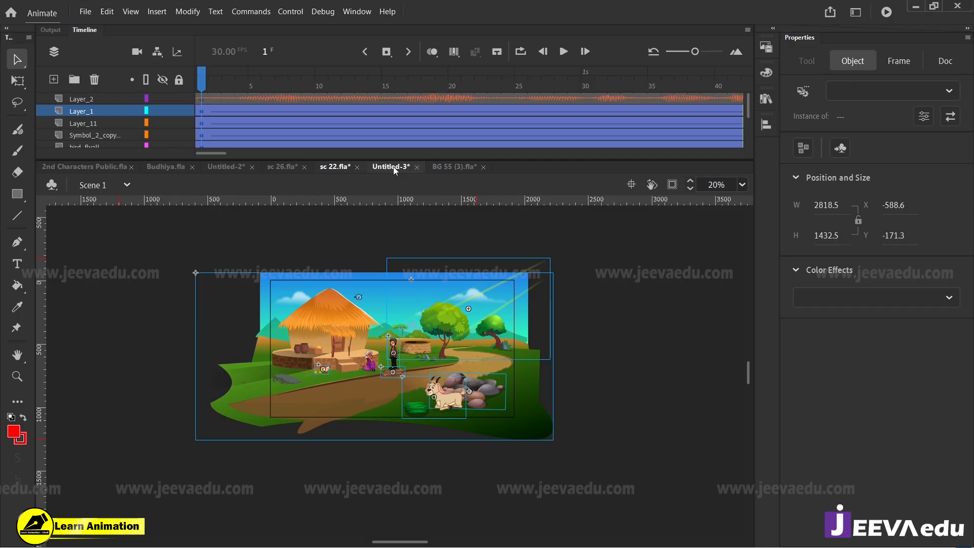
{"action": "left_click", "coordinate": [214, 123]}
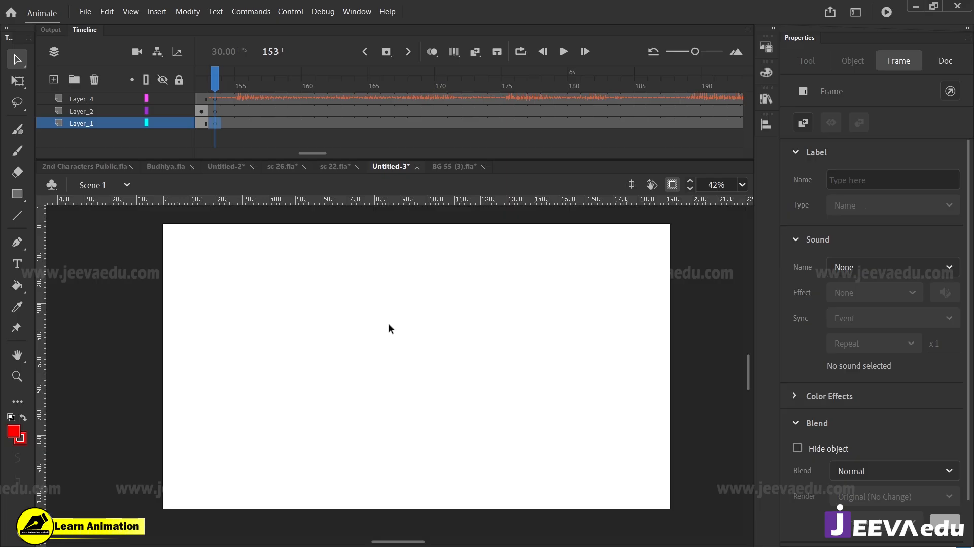
{"action": "key", "text": "ctrl+v"}
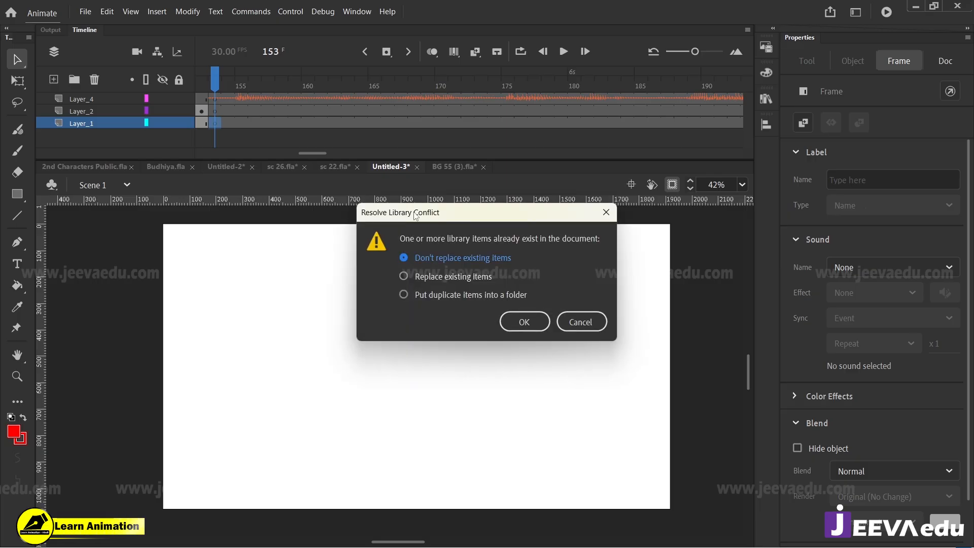
{"action": "left_click", "coordinate": [404, 295]}
{"action": "left_click", "coordinate": [522, 321]}
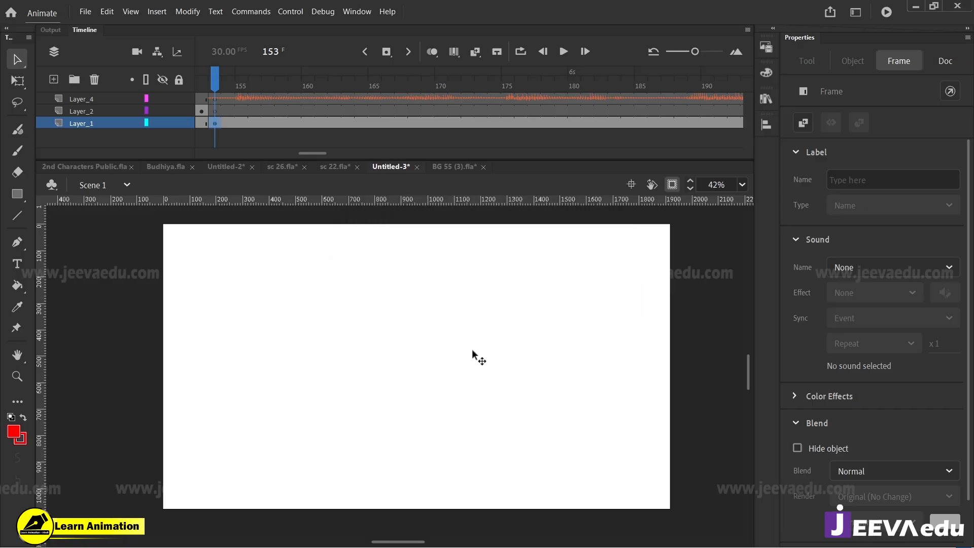
Step: Position the pasted village scene over the stage at about X -633, Y -165 and show the artwork beyond the stage edges
{"action": "left_click_drag", "start_coordinate": [537, 445], "coordinate": [387, 423]}
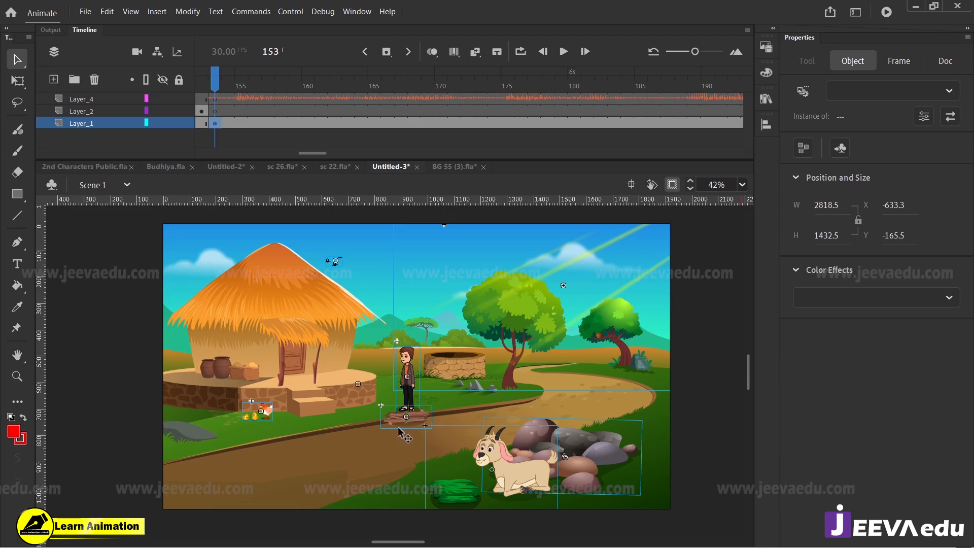
{"action": "key", "text": "q"}
{"action": "key", "text": "z"}
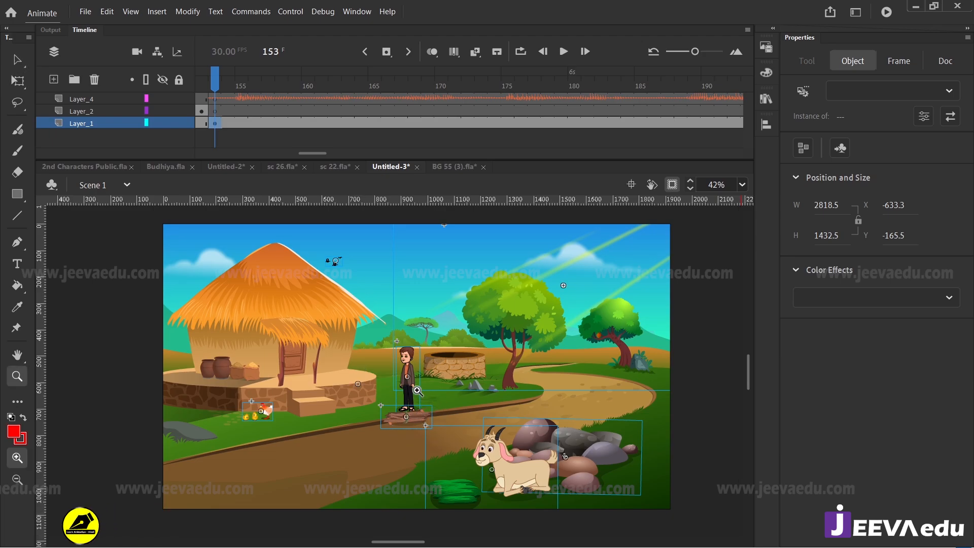
{"action": "left_click", "coordinate": [416, 389], "text": "alt"}
{"action": "left_click", "coordinate": [672, 186]}
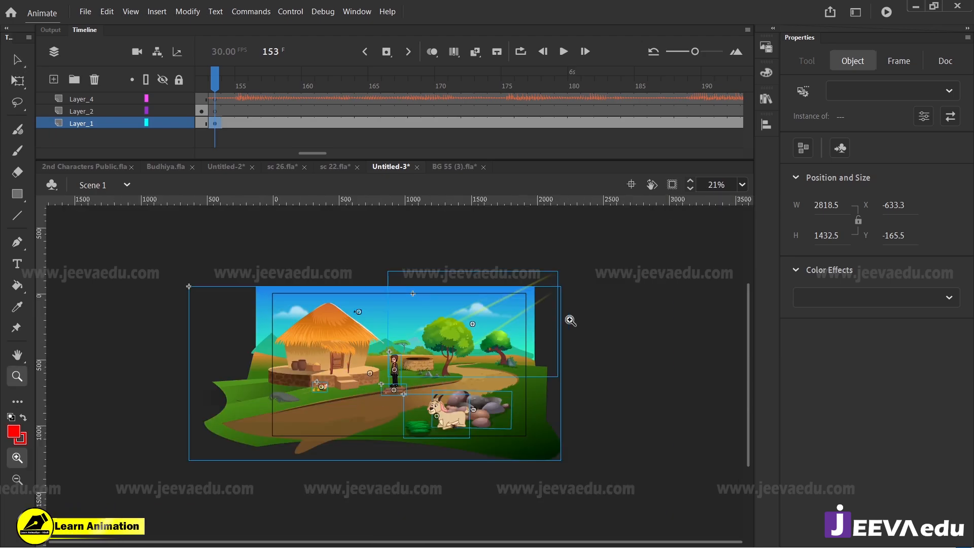
Step: Shrink the pasted village scene to about 2667 px wide, scale it by 102%, and hide the artwork beyond the stage edges
{"action": "key", "text": "q"}
{"action": "mouse_move", "coordinate": [560, 271]}
{"action": "left_mouse_down"}
{"action": "mouse_move", "coordinate": [550, 275]}
{"action": "mouse_move", "coordinate": [559, 281]}
{"action": "left_mouse_up"}
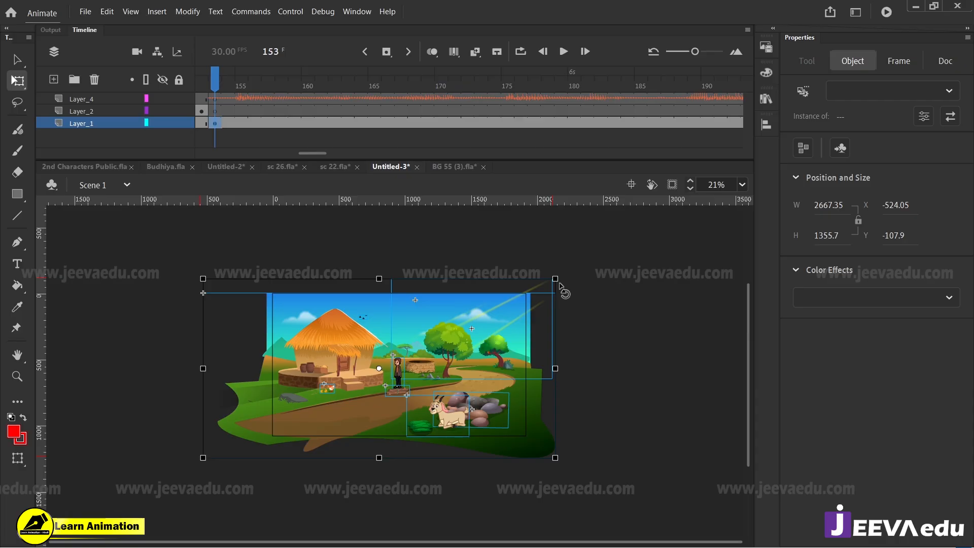
{"action": "key", "text": "ctrl+alt+s"}
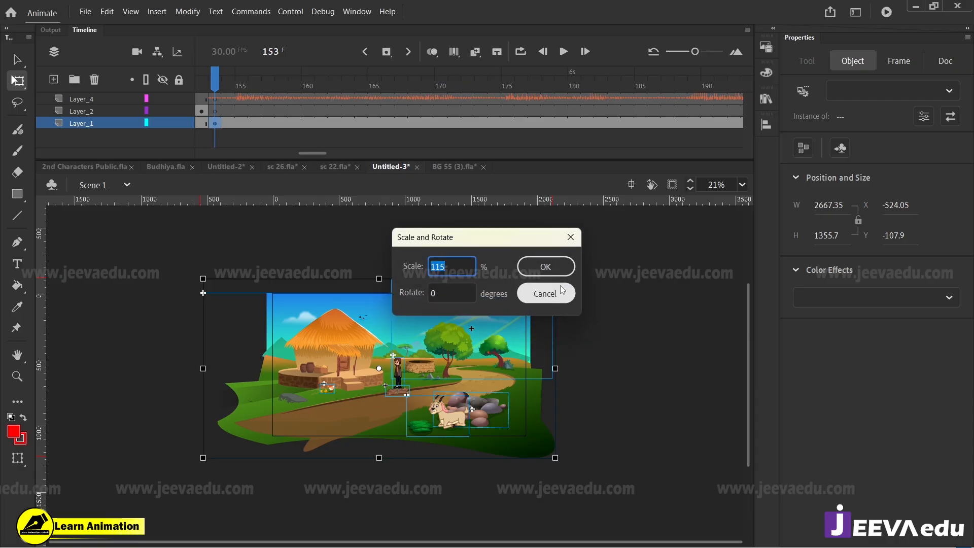
{"action": "type", "text": "102"}
{"action": "left_click", "coordinate": [566, 269]}
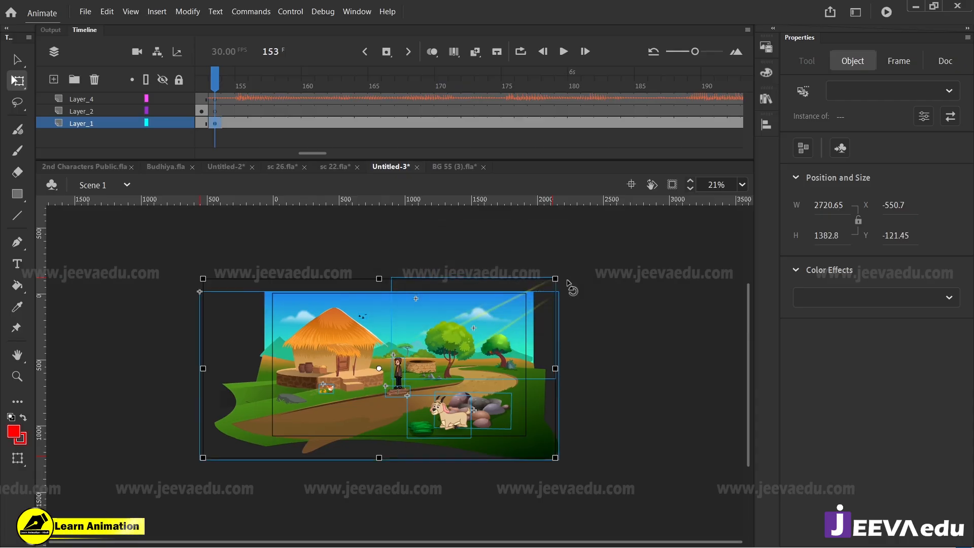
{"action": "left_click", "coordinate": [672, 185]}
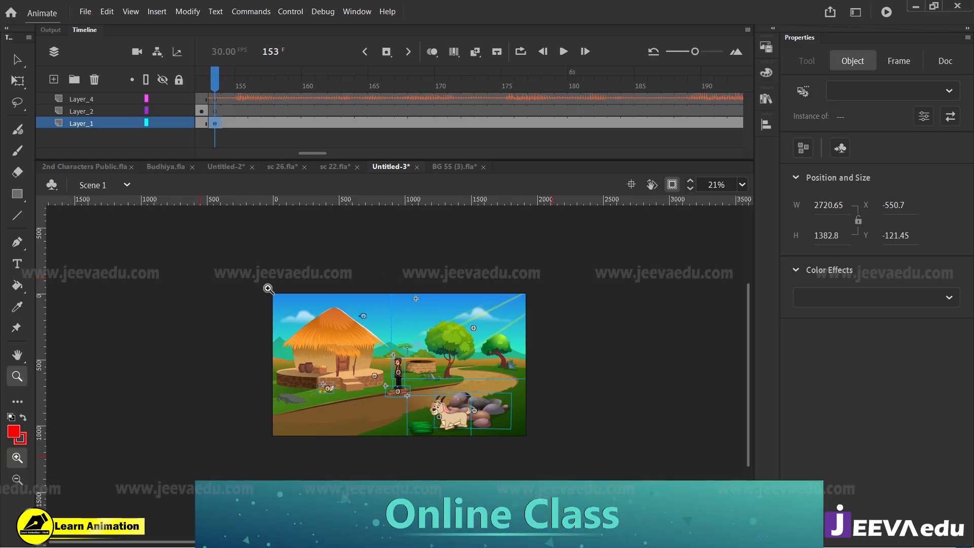
{"action": "key", "text": "z"}
{"action": "left_click_drag", "start_coordinate": [539, 449], "coordinate": [535, 449]}
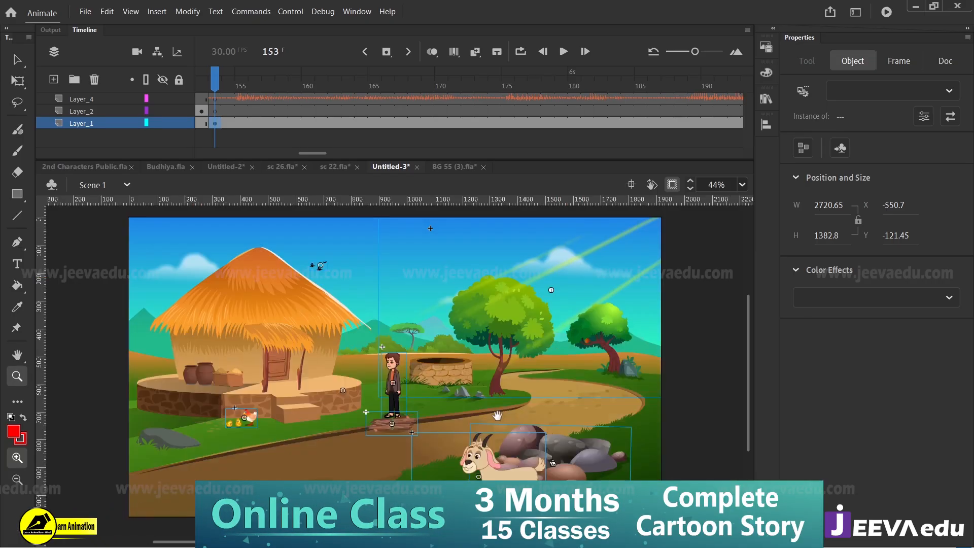
{"action": "left_click", "coordinate": [221, 77]}
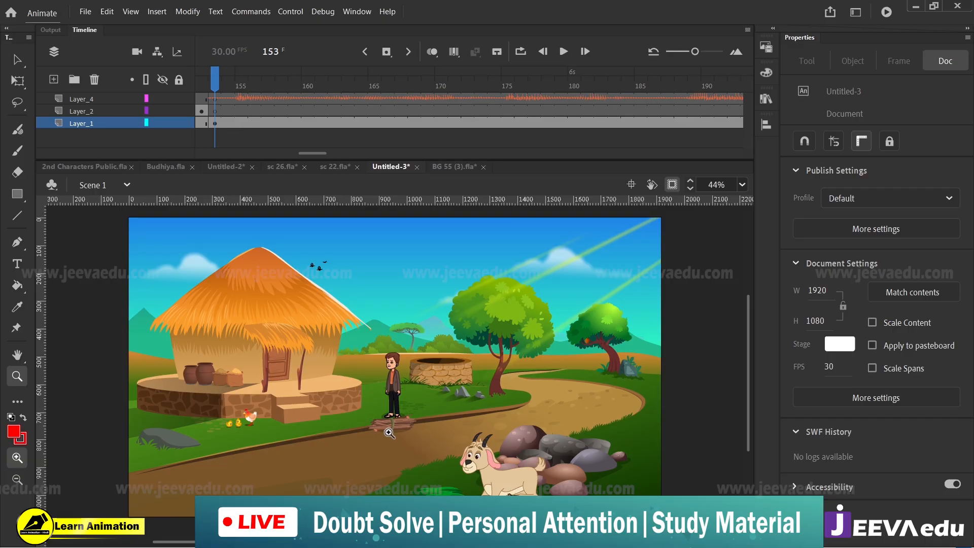
Step: Open the standing man's Symbol 143 copy for editing and delete its hidden audio layer, Layer_2
{"action": "key", "text": "v"}
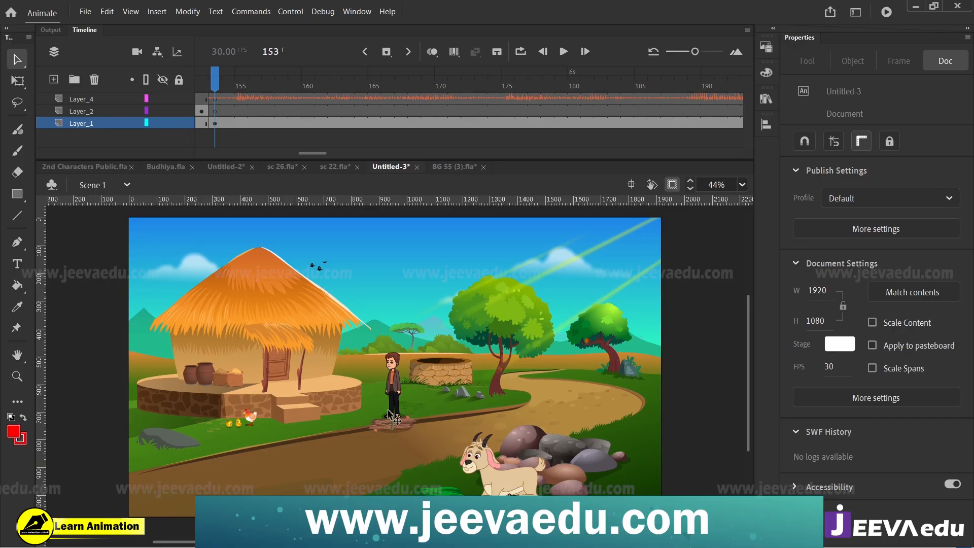
{"action": "left_click", "coordinate": [394, 394]}
{"action": "key", "text": "z"}
{"action": "left_click", "coordinate": [390, 360]}
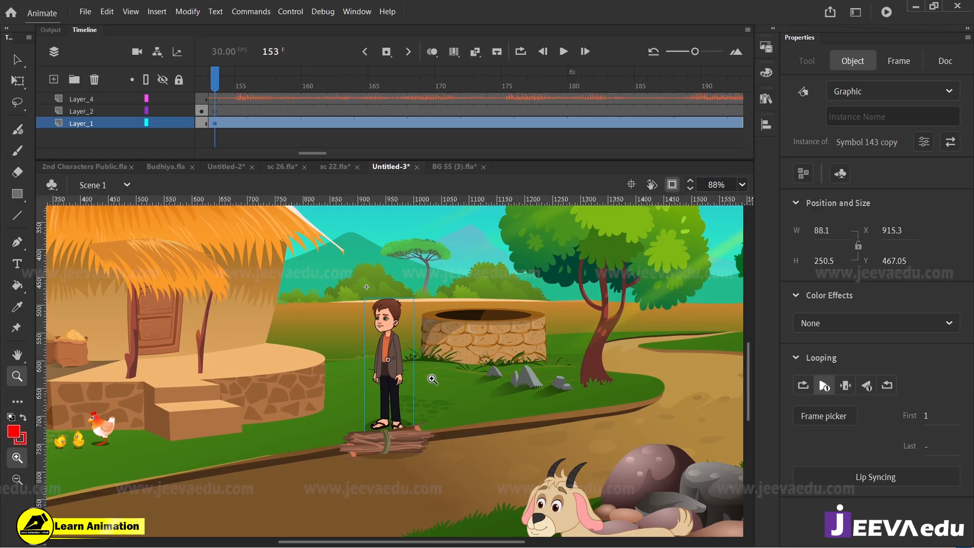
{"action": "key", "text": "v"}
{"action": "double_click", "coordinate": [399, 350]}
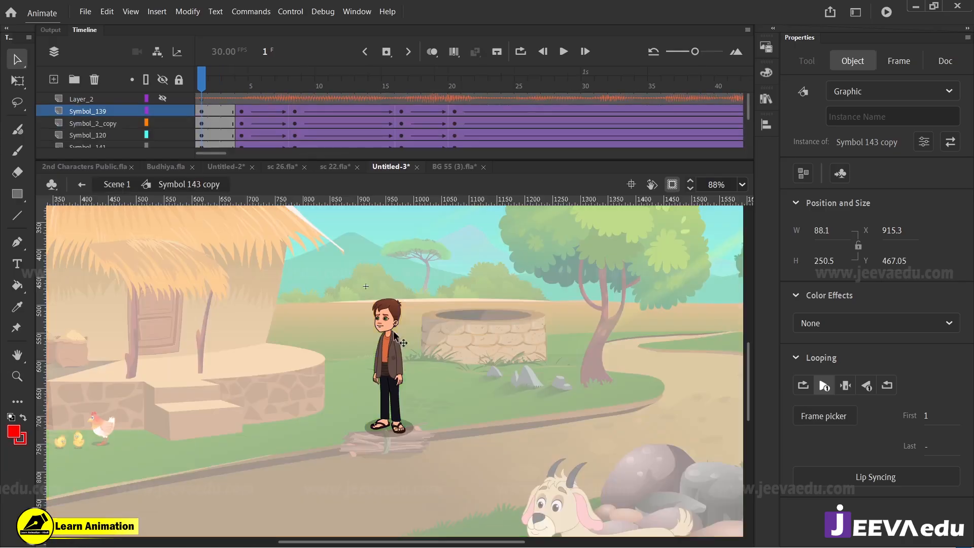
{"action": "left_click", "coordinate": [97, 100]}
{"action": "left_click", "coordinate": [94, 79]}
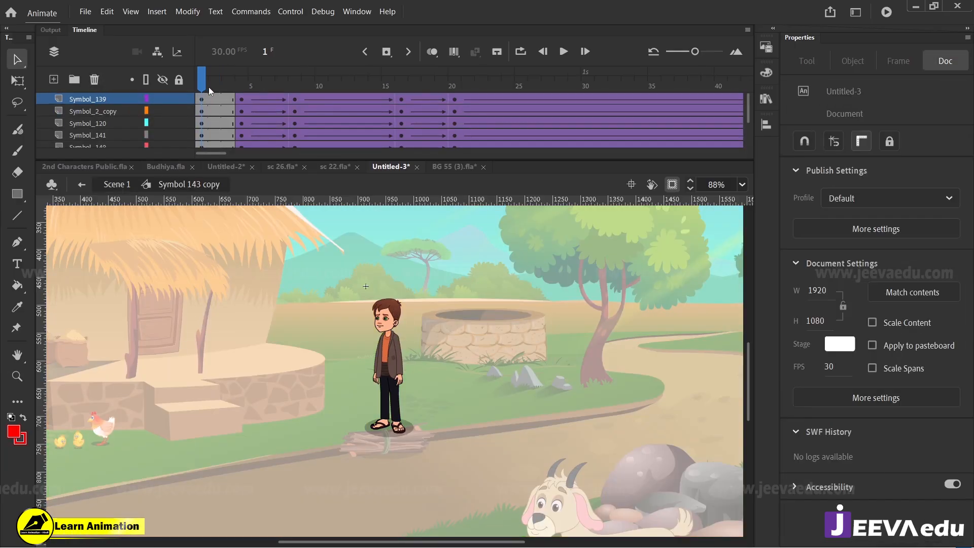
Step: Remove the tweened frames after frame 2 from all of the man's body layers and extend his initial pose over the timeline
{"action": "left_click_drag", "start_coordinate": [208, 86], "coordinate": [440, 143]}
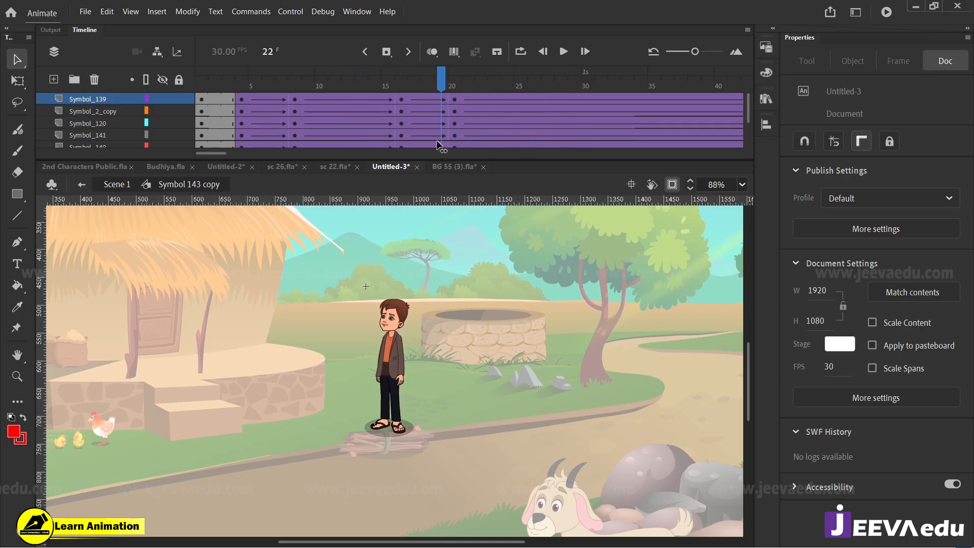
{"action": "key", "text": "z"}
{"action": "left_click", "coordinate": [390, 344]}
{"action": "left_click_drag", "start_coordinate": [443, 85], "coordinate": [495, 217]}
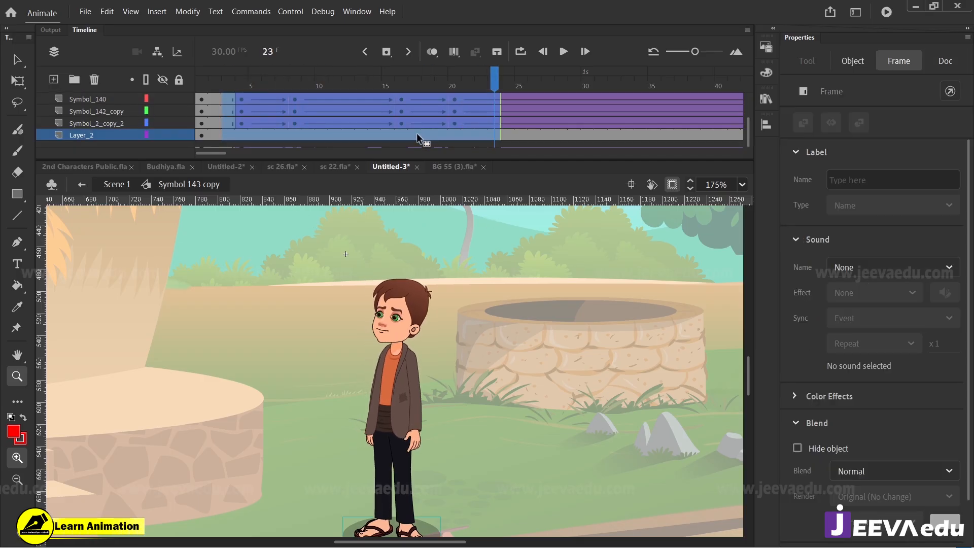
{"action": "key", "text": "F5"}
{"action": "key", "text": "ctrl+z"}
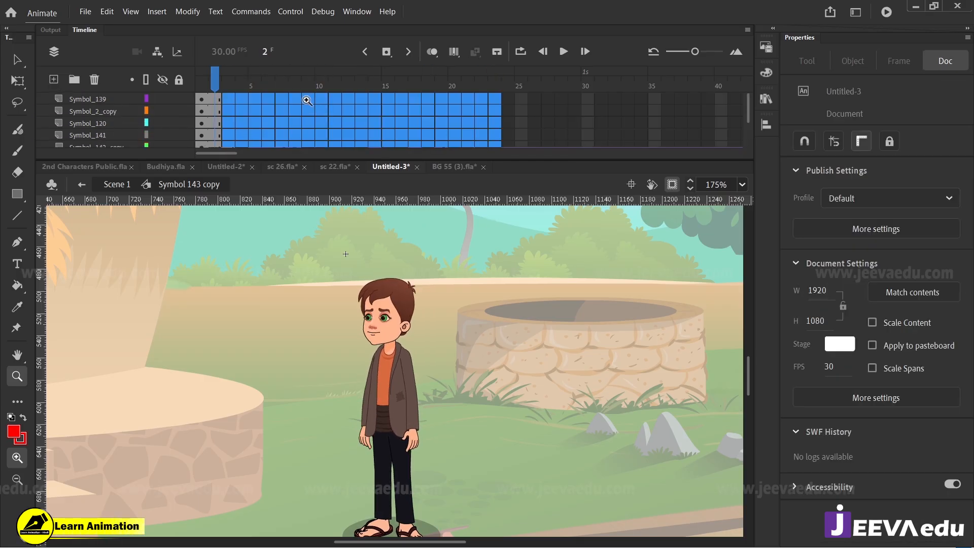
{"action": "key", "text": "F5"}
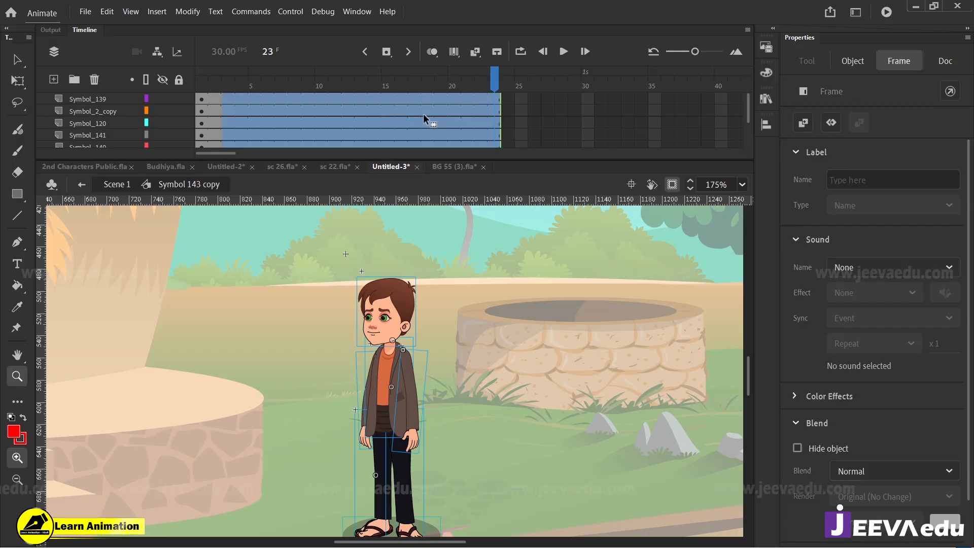
{"action": "left_click", "coordinate": [201, 134]}
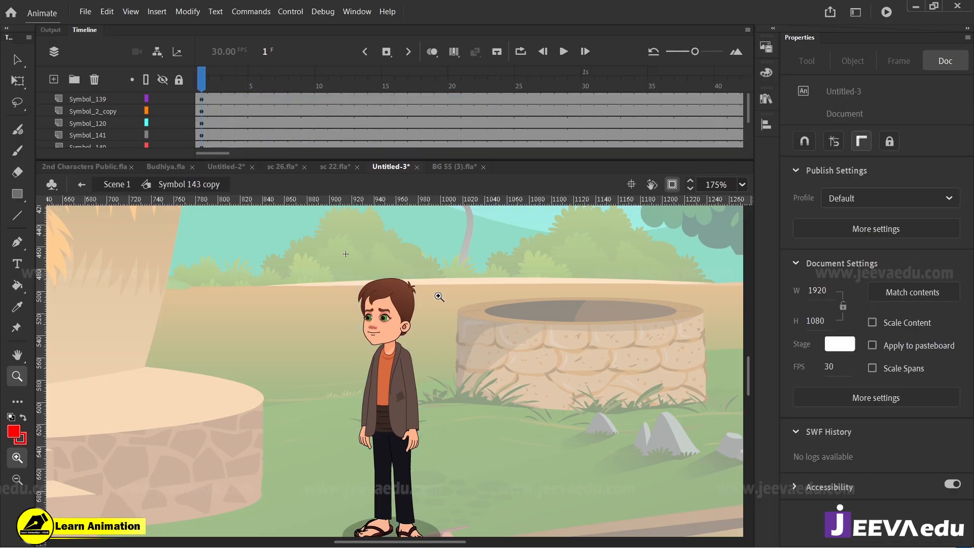
Step: Open the man's nested mouth symbol, Symbol 23 copy, inside his head and delete its audio layer, Layer_2
{"action": "left_click", "coordinate": [389, 358]}
{"action": "left_click", "coordinate": [389, 359]}
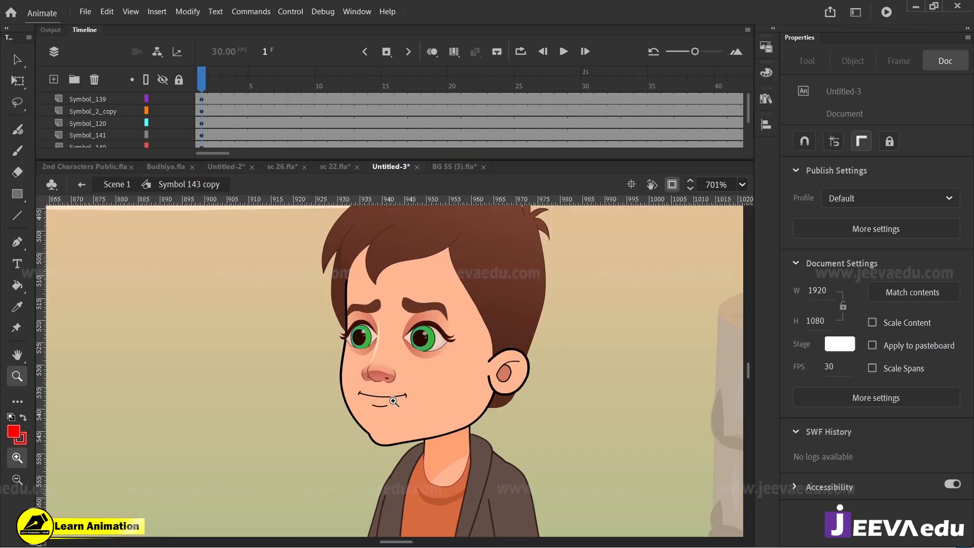
{"action": "key", "text": "v"}
{"action": "double_click", "coordinate": [388, 399]}
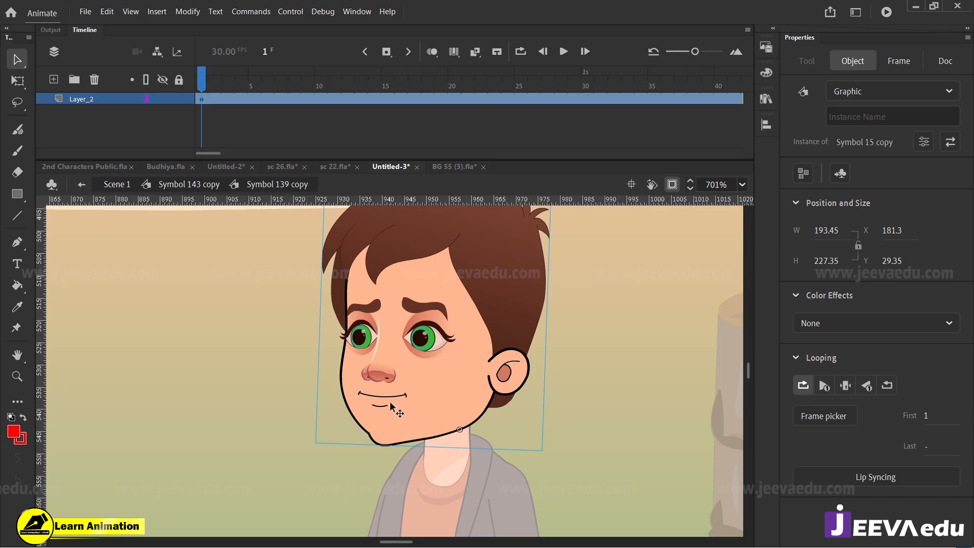
{"action": "double_click", "coordinate": [394, 416]}
{"action": "double_click", "coordinate": [376, 410]}
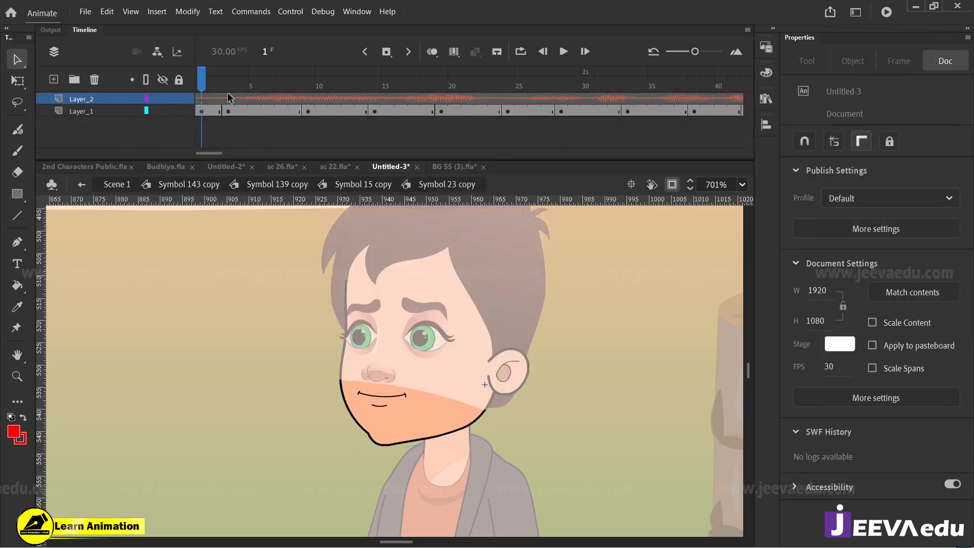
{"action": "left_click", "coordinate": [110, 97]}
{"action": "left_click", "coordinate": [96, 80]}
Step: Remove the lip-sync frames after frame 2 from the mouth symbol's Layer_1 and extend the closed-mouth frame over the timeline
{"action": "double_click", "coordinate": [300, 393]}
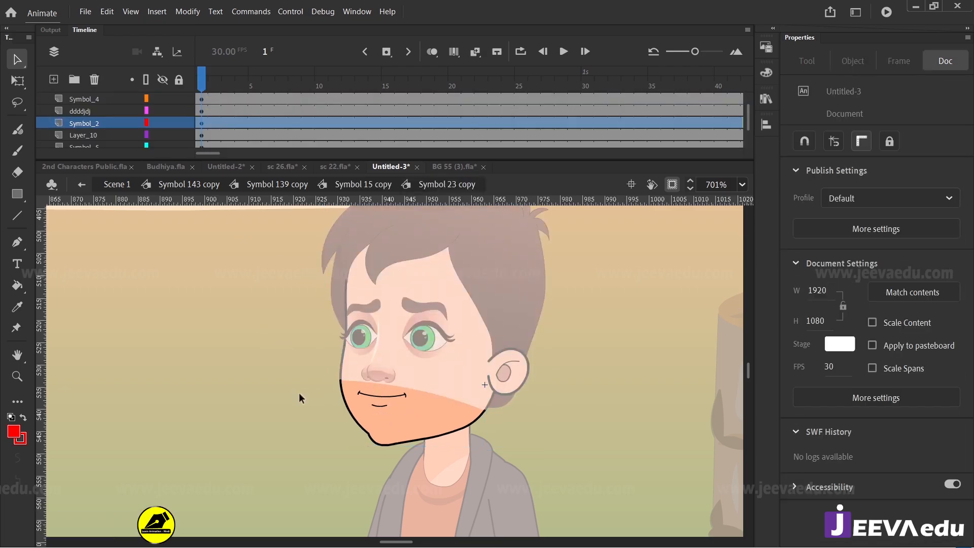
{"action": "double_click", "coordinate": [375, 417]}
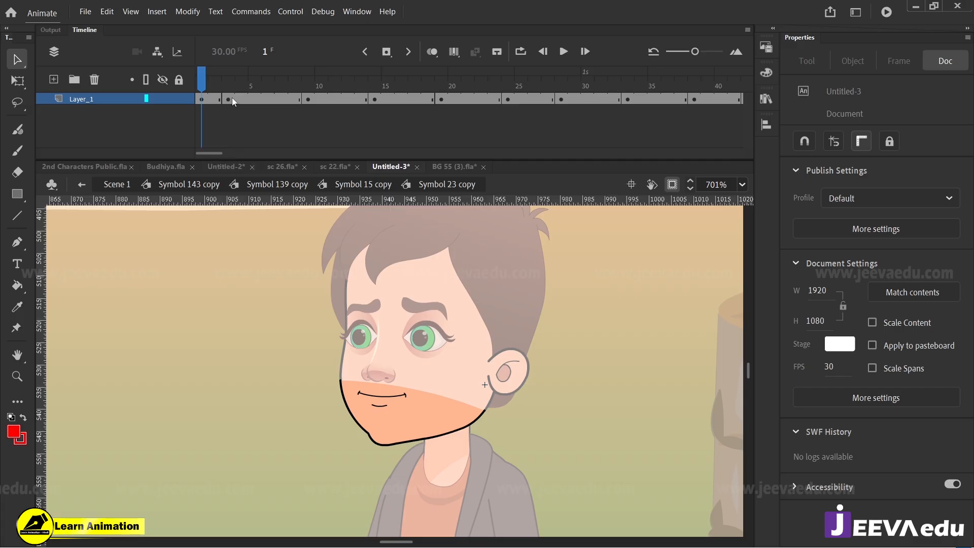
{"action": "left_click", "coordinate": [551, 100]}
{"action": "key", "text": "shift+F5"}
{"action": "key", "text": "shift+F5"}
{"action": "key", "text": "shift+F5"}
{"action": "key", "text": "shift+F5"}
{"action": "key", "text": "shift+F5"}
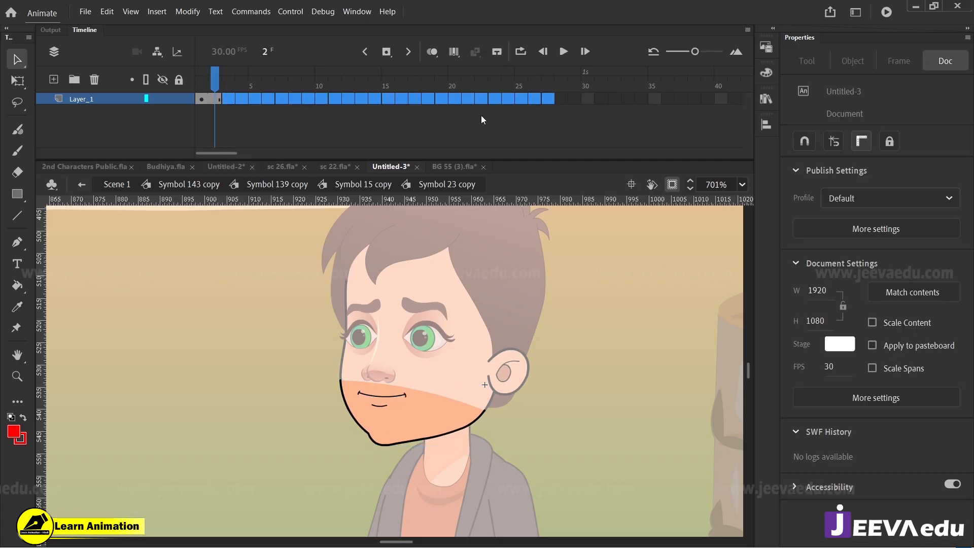
{"action": "left_click", "coordinate": [560, 87]}
{"action": "left_click_drag", "start_coordinate": [562, 87], "coordinate": [164, 136]}
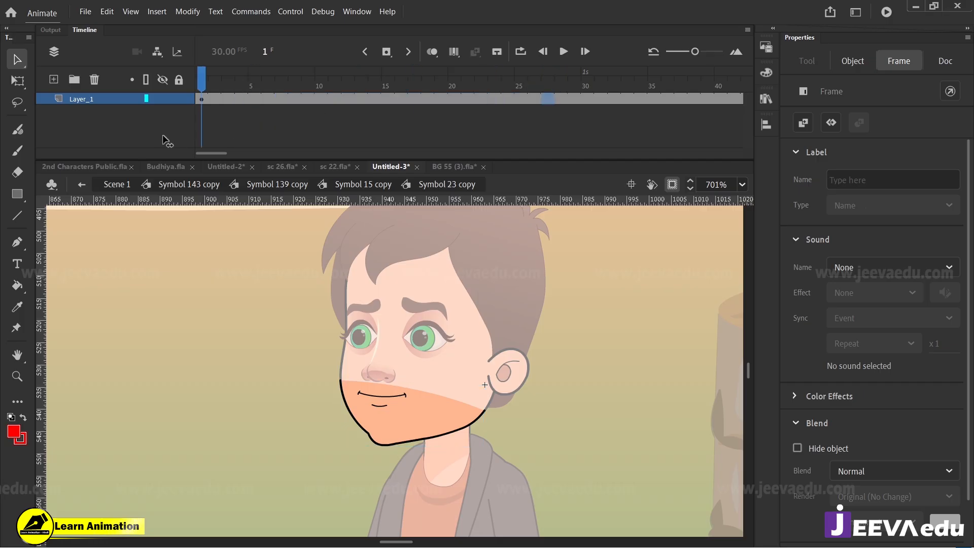
{"action": "left_click", "coordinate": [409, 427]}
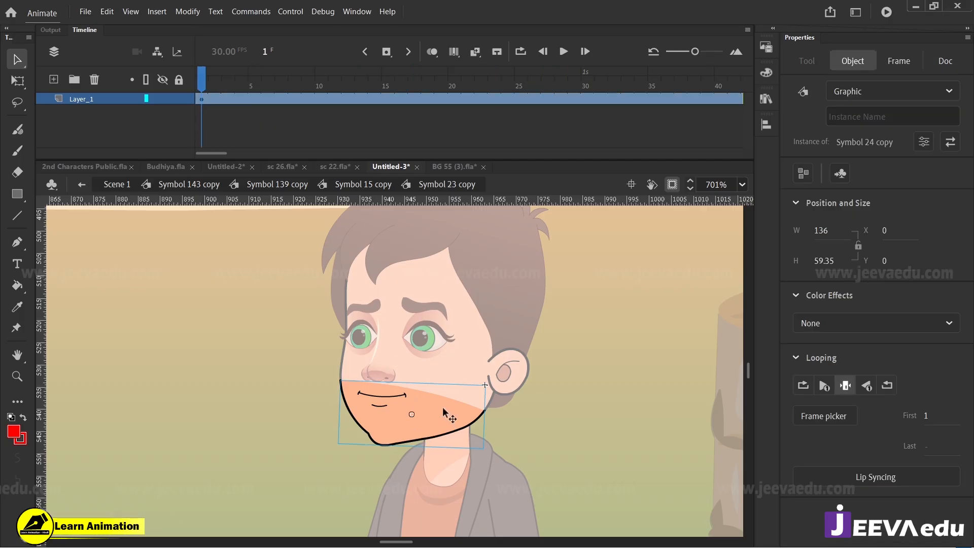
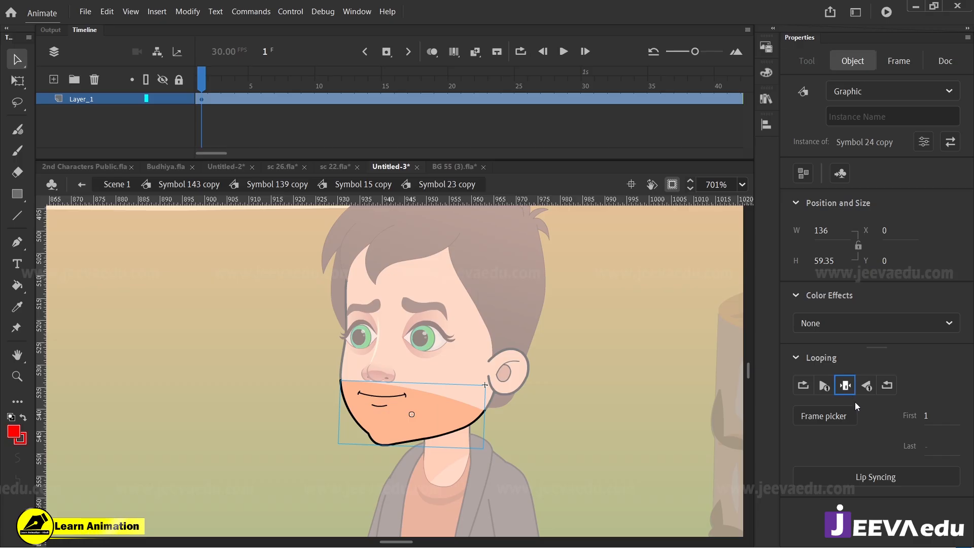
Step: Check the cleared mouth over several frames, then leave the nested mouth and head symbols and return to the man's Symbol 143 copy
{"action": "left_click_drag", "start_coordinate": [451, 89], "coordinate": [246, 134]}
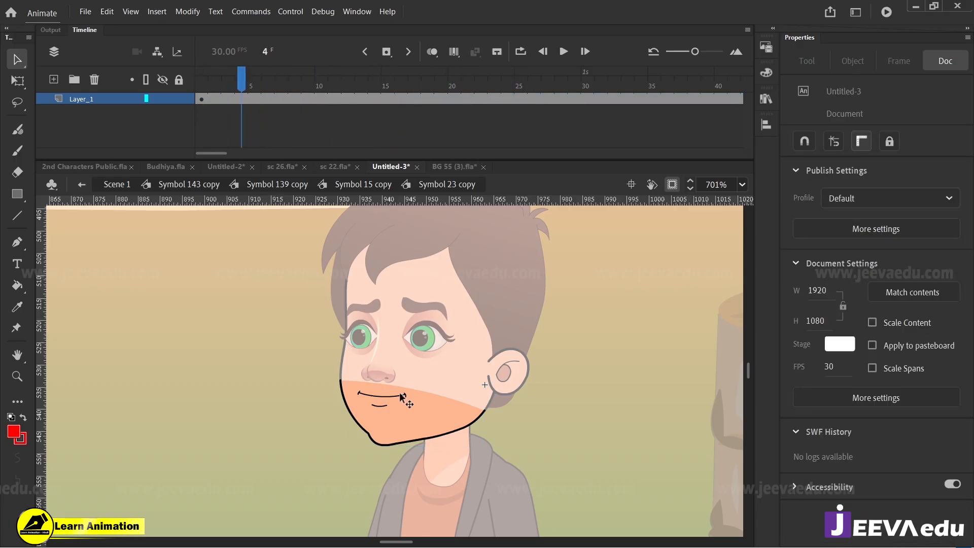
{"action": "double_click", "coordinate": [228, 261]}
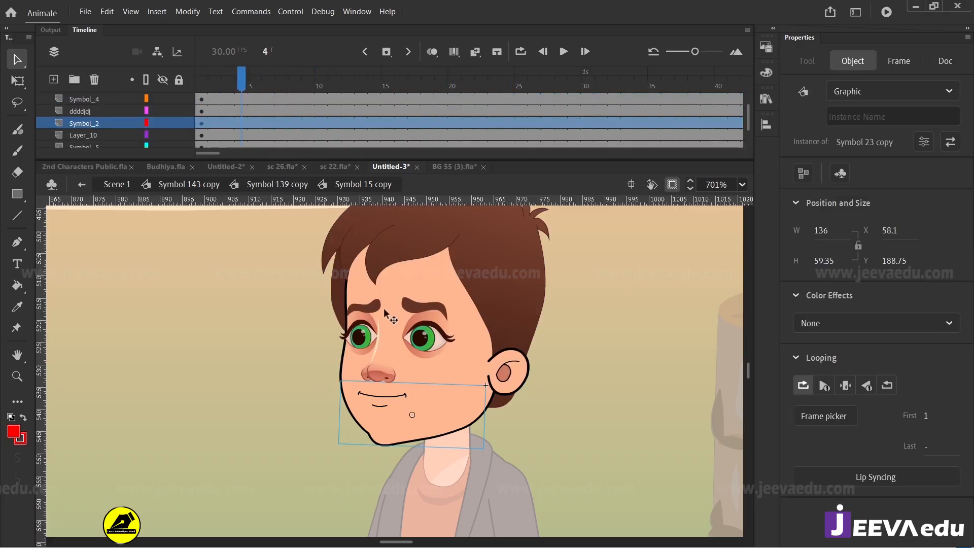
{"action": "left_click", "coordinate": [392, 325]}
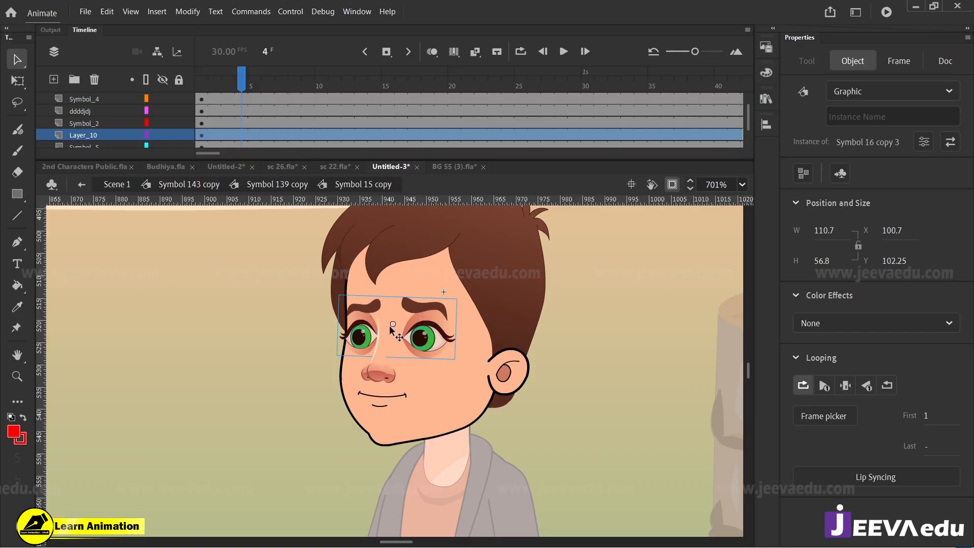
{"action": "left_click", "coordinate": [269, 185]}
{"action": "key", "text": "z"}
{"action": "left_click", "coordinate": [417, 438], "text": "alt"}
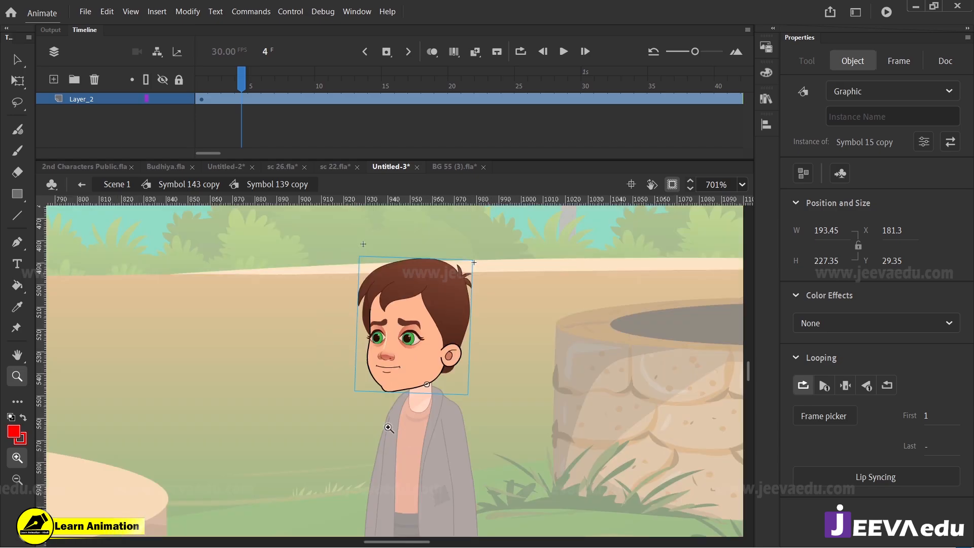
{"action": "left_click", "coordinate": [391, 426], "text": "alt"}
{"action": "key", "text": "v"}
{"action": "double_click", "coordinate": [338, 412]}
Step: Insert keyframes at frames 5, 8 and 15 on all of the man's body layers
{"action": "left_click_drag", "start_coordinate": [254, 85], "coordinate": [297, 97]}
{"action": "key", "text": "F6"}
{"action": "left_click_drag", "start_coordinate": [296, 99], "coordinate": [300, 160]}
{"action": "key", "text": "F6"}
{"action": "left_click_drag", "start_coordinate": [301, 83], "coordinate": [382, 124]}
{"action": "key", "text": "F6"}
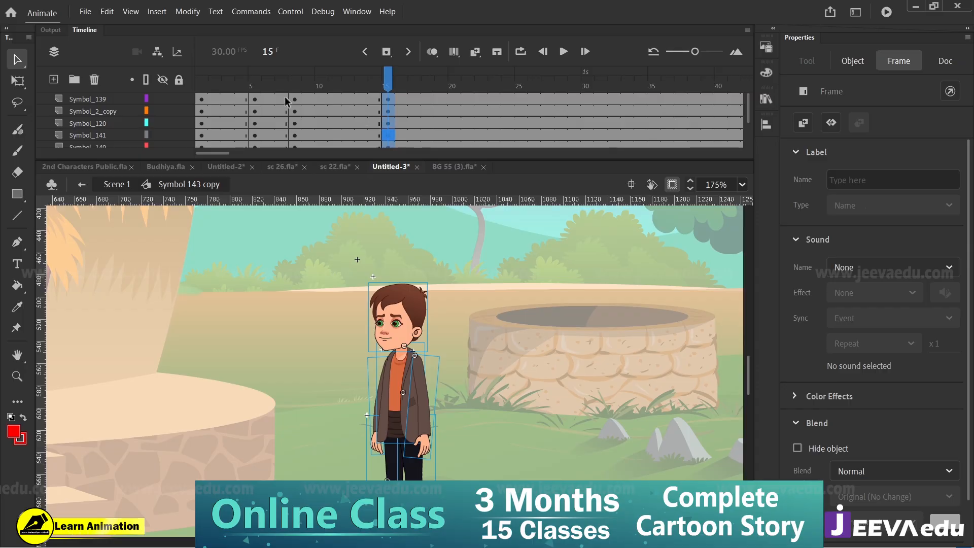
Step: Create classic tweens between the frame 5, 8 and 15 keyframes on all layers and set the second span's ease to 100
{"action": "left_click_drag", "start_coordinate": [287, 101], "coordinate": [305, 177]}
{"action": "right_click", "coordinate": [300, 110]}
{"action": "left_click", "coordinate": [325, 120]}
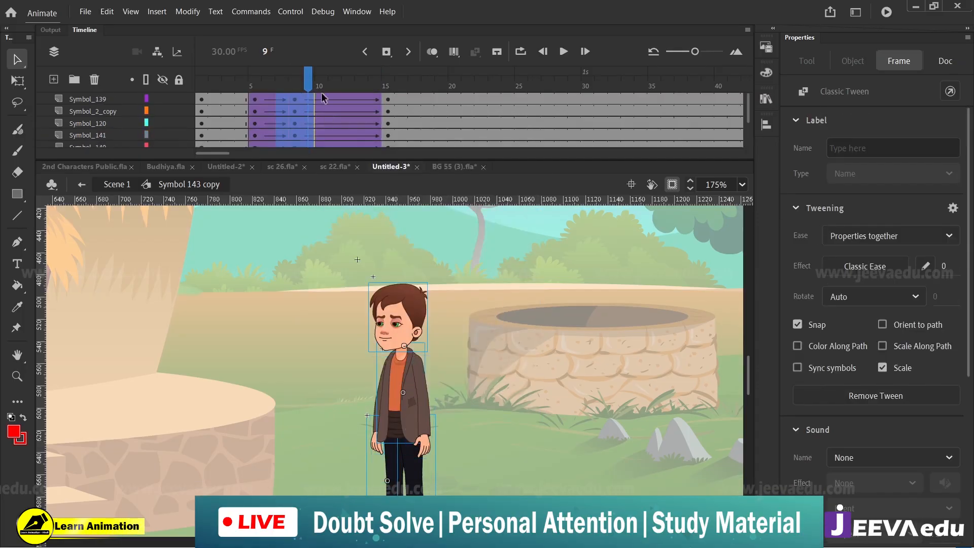
{"action": "left_click_drag", "start_coordinate": [333, 97], "coordinate": [353, 182]}
{"action": "left_click_drag", "start_coordinate": [336, 98], "coordinate": [340, 172]}
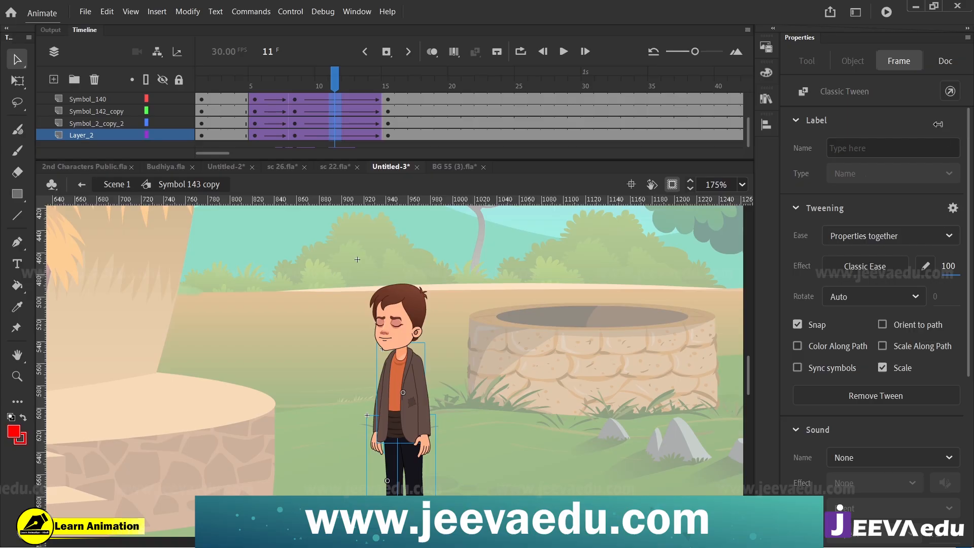
{"action": "left_click_drag", "start_coordinate": [937, 124], "coordinate": [938, 124]}
Step: At frame 8, find the shadow under the man's feet and lock its layer, Layer_2
{"action": "left_click", "coordinate": [298, 88]}
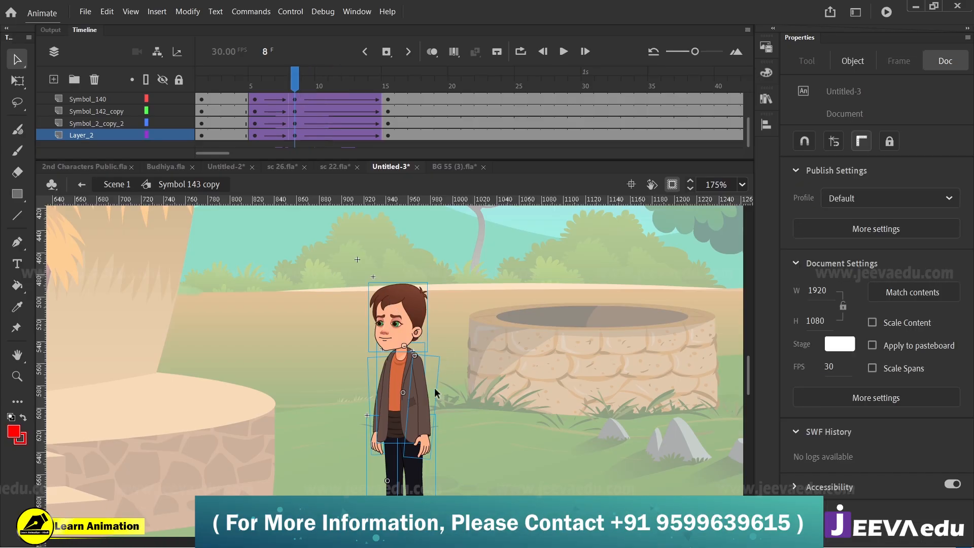
{"action": "key", "text": "z"}
{"action": "left_click", "coordinate": [413, 401], "text": "alt"}
{"action": "left_click", "coordinate": [408, 413]}
{"action": "left_click", "coordinate": [389, 427]}
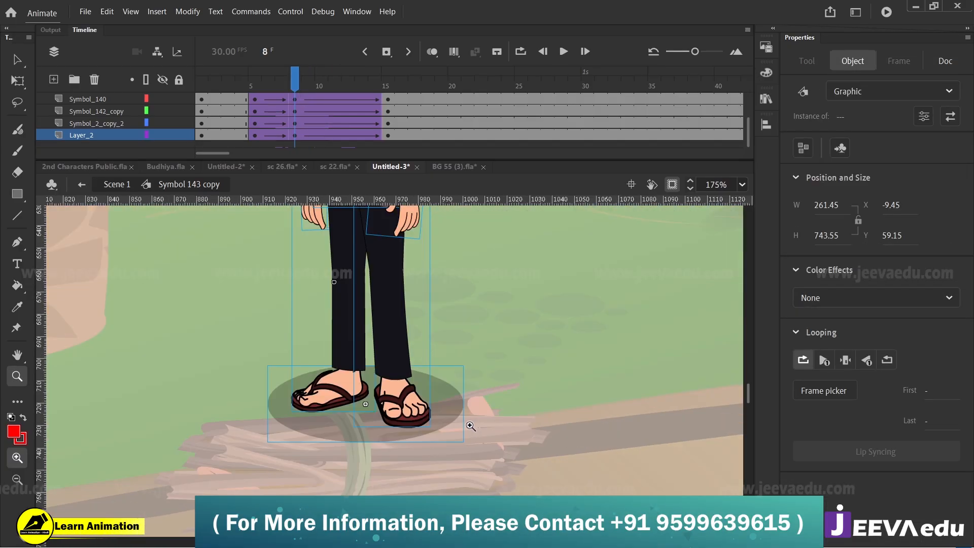
{"action": "key", "text": "v"}
{"action": "left_click", "coordinate": [480, 414]}
{"action": "left_click", "coordinate": [442, 396]}
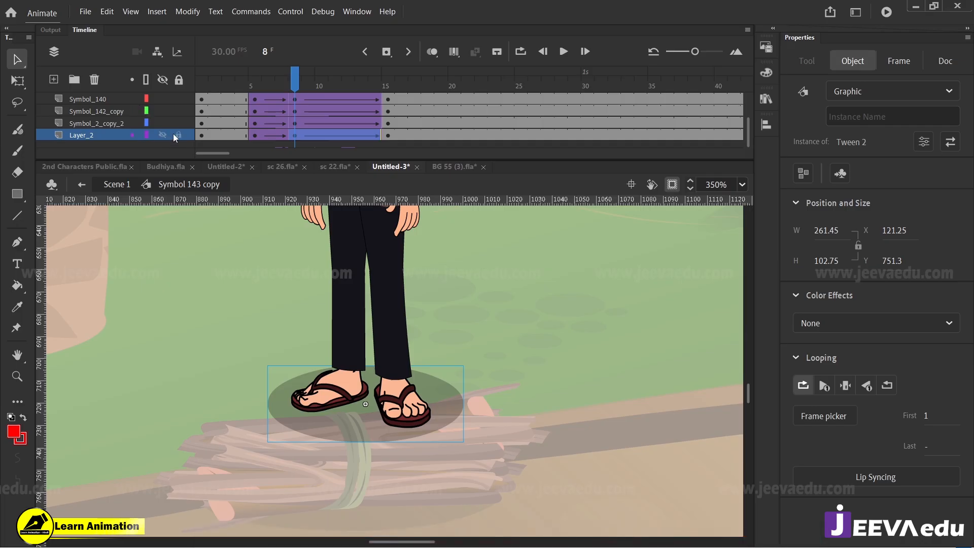
{"action": "left_click", "coordinate": [177, 135]}
{"action": "scroll", "coordinate": [231, 116], "scroll_direction": "up", "scroll_amount": 3}
Step: At frame 8, select all of the man's body parts without the shadow and skew them slightly to the right
{"action": "key", "text": "z"}
{"action": "left_click", "coordinate": [372, 340], "text": "alt"}
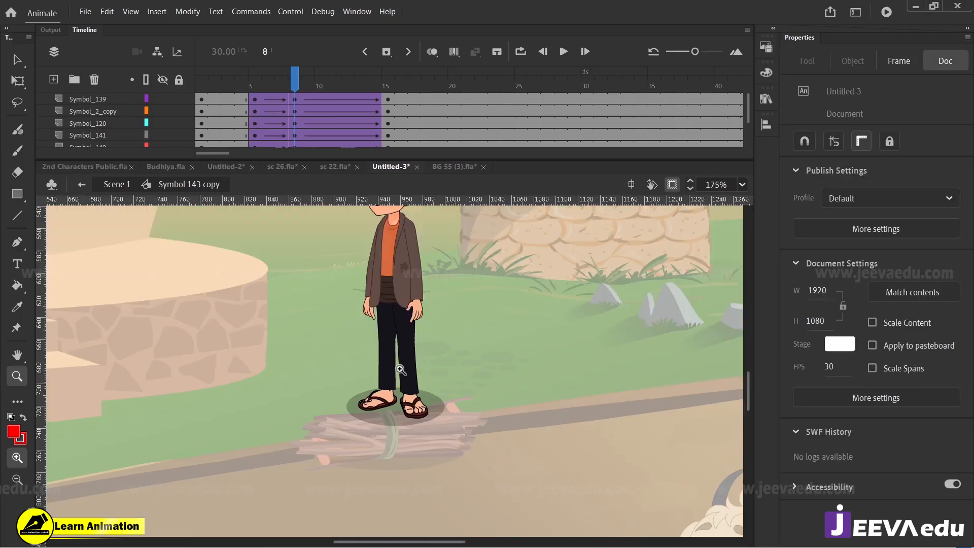
{"action": "left_click", "coordinate": [403, 367], "text": "alt"}
{"action": "left_click_drag", "start_coordinate": [367, 265], "coordinate": [436, 412]}
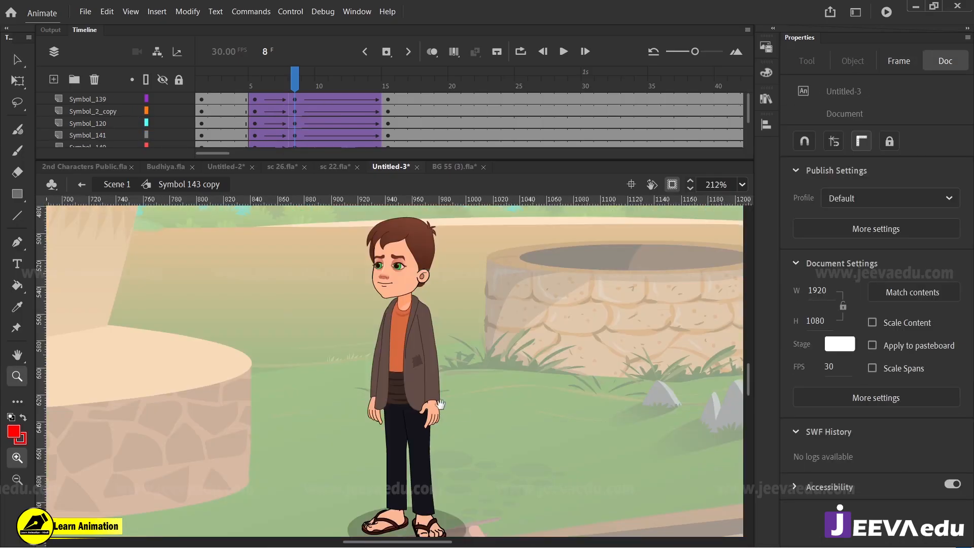
{"action": "key", "text": "v"}
{"action": "left_click_drag", "start_coordinate": [446, 200], "coordinate": [416, 138]}
{"action": "left_click_drag", "start_coordinate": [303, 225], "coordinate": [505, 421]}
{"action": "key", "text": "z"}
{"action": "left_click", "coordinate": [389, 261]}
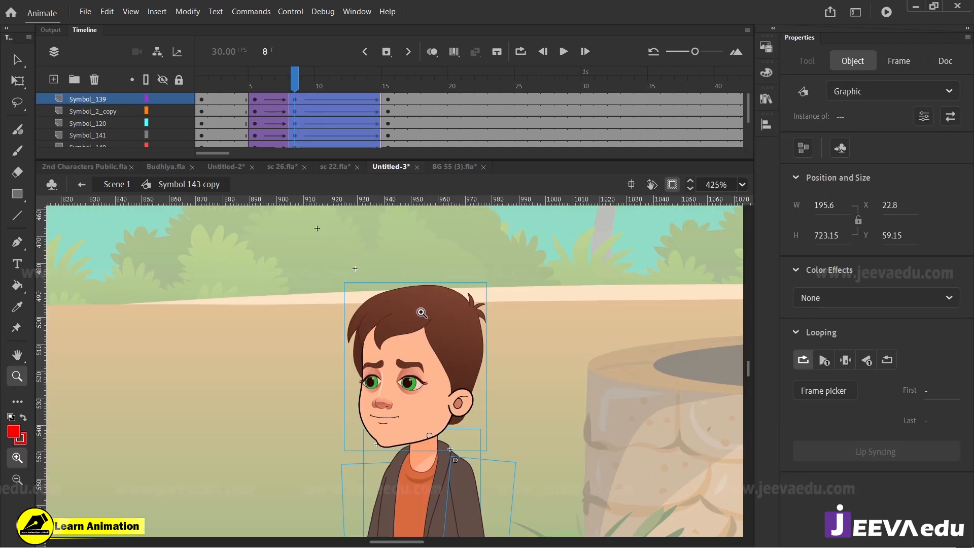
{"action": "key", "text": "q"}
{"action": "left_click_drag", "start_coordinate": [446, 282], "coordinate": [451, 281]}
{"action": "left_click", "coordinate": [454, 263]}
Step: Rotate both of the man's arms slightly outward at frame 8
{"action": "key", "text": "z"}
{"action": "left_click", "coordinate": [425, 388], "text": "alt"}
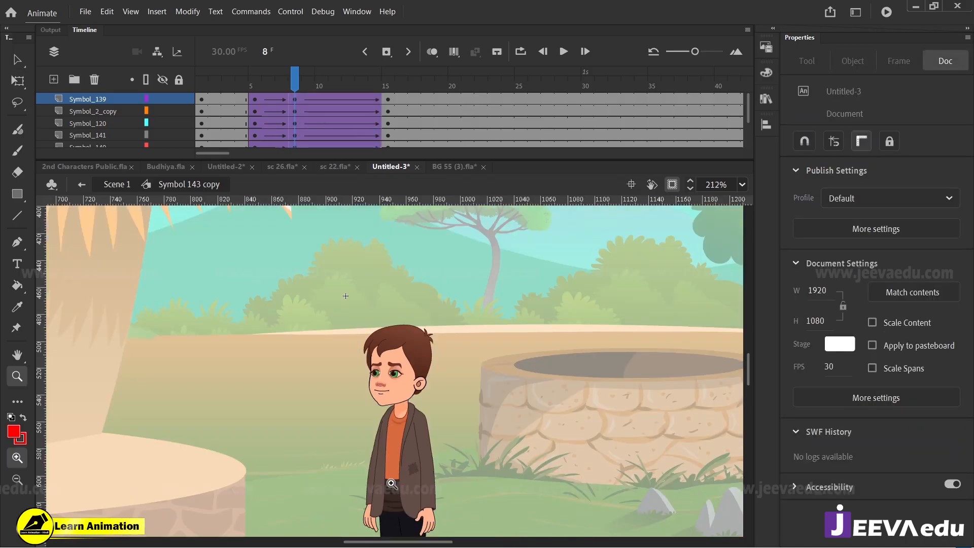
{"action": "left_click", "coordinate": [392, 483]}
{"action": "key", "text": "v"}
{"action": "left_click", "coordinate": [357, 459]}
{"action": "key", "text": "q"}
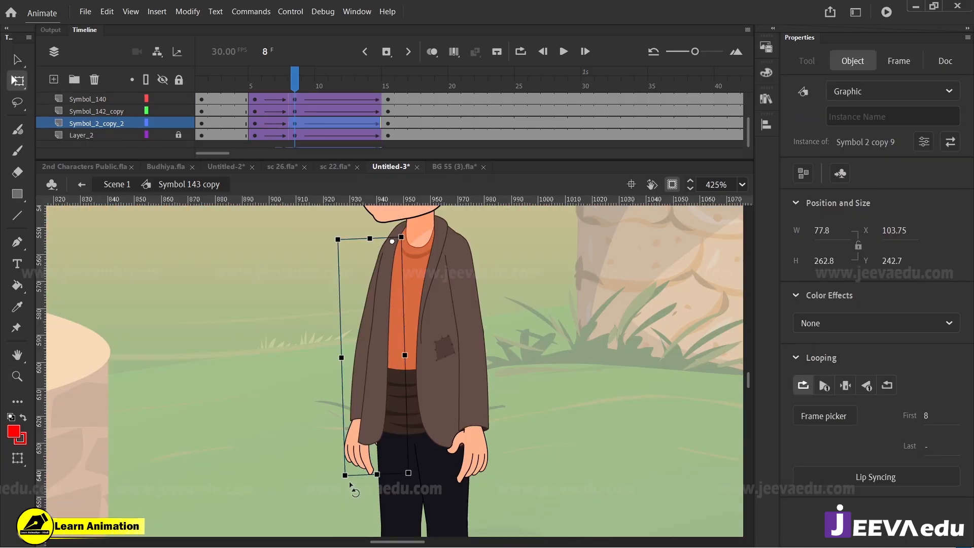
{"action": "left_click_drag", "start_coordinate": [348, 483], "coordinate": [343, 482]}
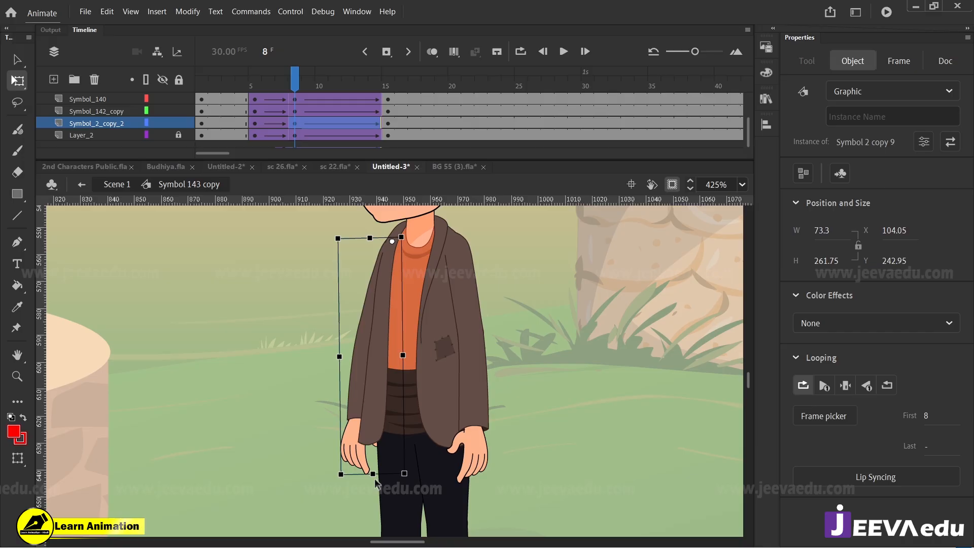
{"action": "left_click", "coordinate": [474, 469]}
{"action": "left_click_drag", "start_coordinate": [496, 495], "coordinate": [502, 494]}
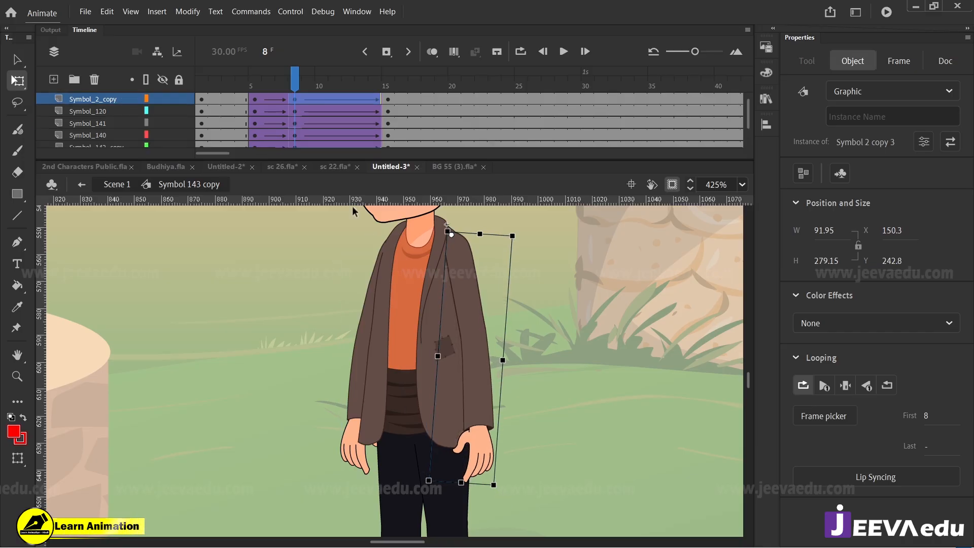
Step: At frame 15, skew all of the man's body parts slightly to the left and play back the movement
{"action": "left_click_drag", "start_coordinate": [257, 87], "coordinate": [386, 128]}
{"action": "left_click", "coordinate": [371, 329], "text": "alt"}
{"action": "left_click_drag", "start_coordinate": [509, 251], "coordinate": [367, 476]}
{"action": "left_click", "coordinate": [418, 336]}
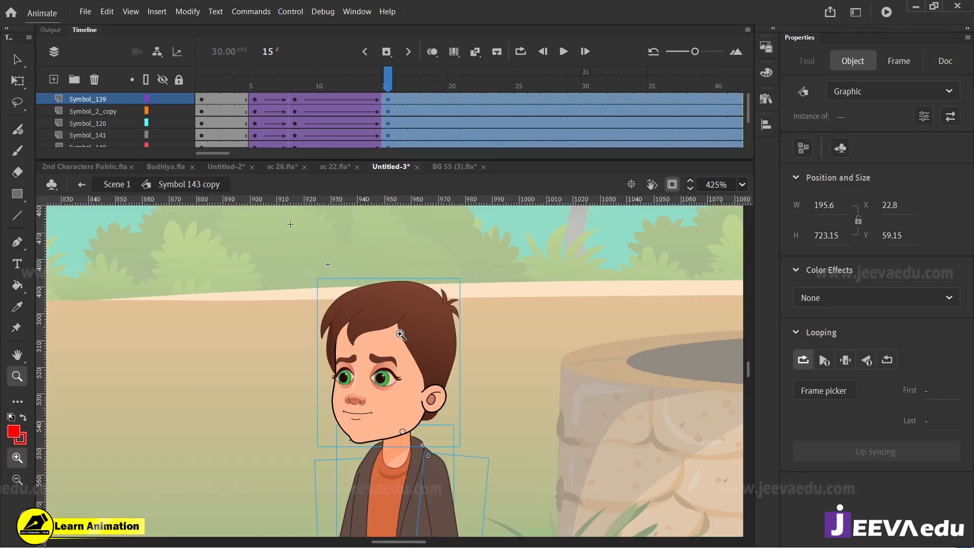
{"action": "key", "text": "q"}
{"action": "left_click_drag", "start_coordinate": [425, 278], "coordinate": [430, 280]}
{"action": "left_click", "coordinate": [388, 146]}
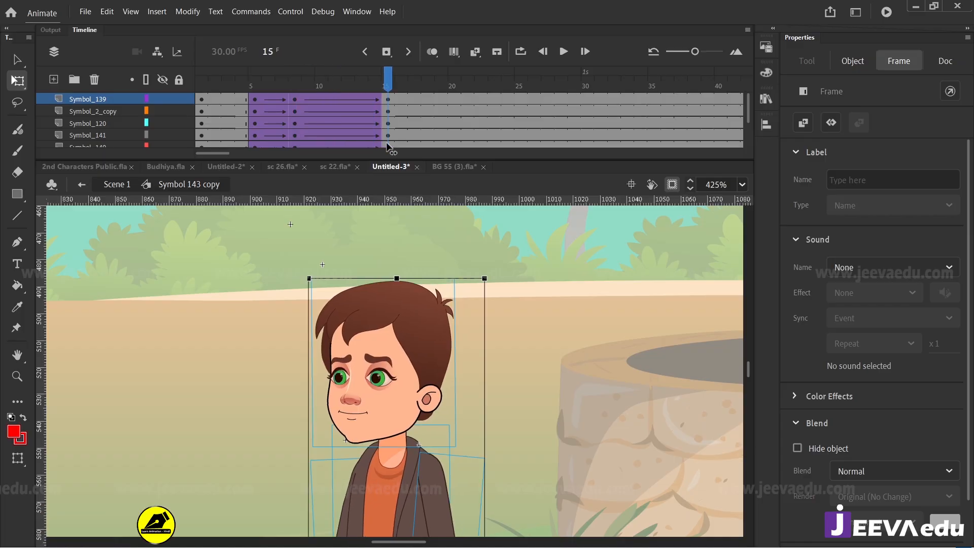
{"action": "key", "text": "Return"}
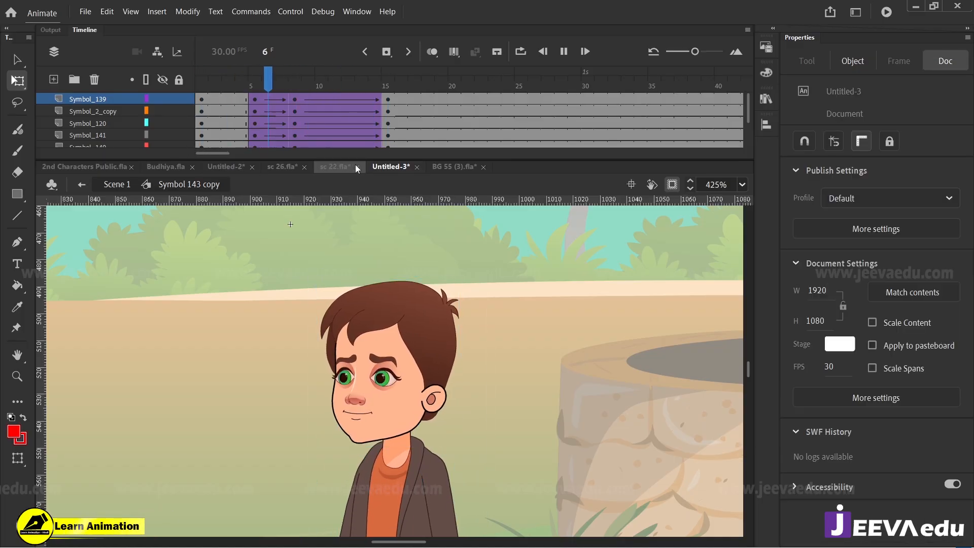
{"action": "left_click", "coordinate": [443, 110]}
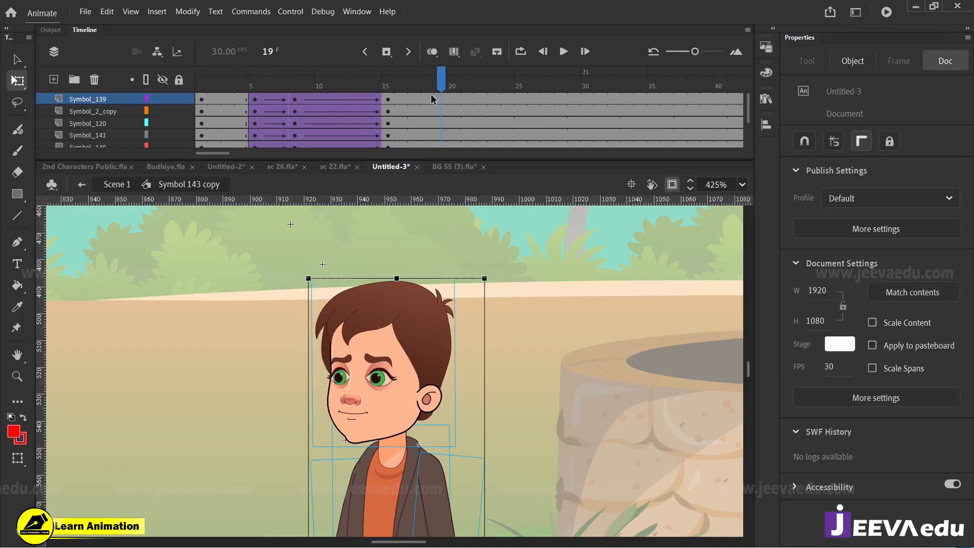
Step: Shift the end pose to frame 18 by adding keyframes there on all layers and clearing those at frame 15, checking the playback
{"action": "left_click_drag", "start_coordinate": [430, 96], "coordinate": [431, 164]}
{"action": "scroll", "coordinate": [429, 113], "scroll_direction": "up", "scroll_amount": 2}
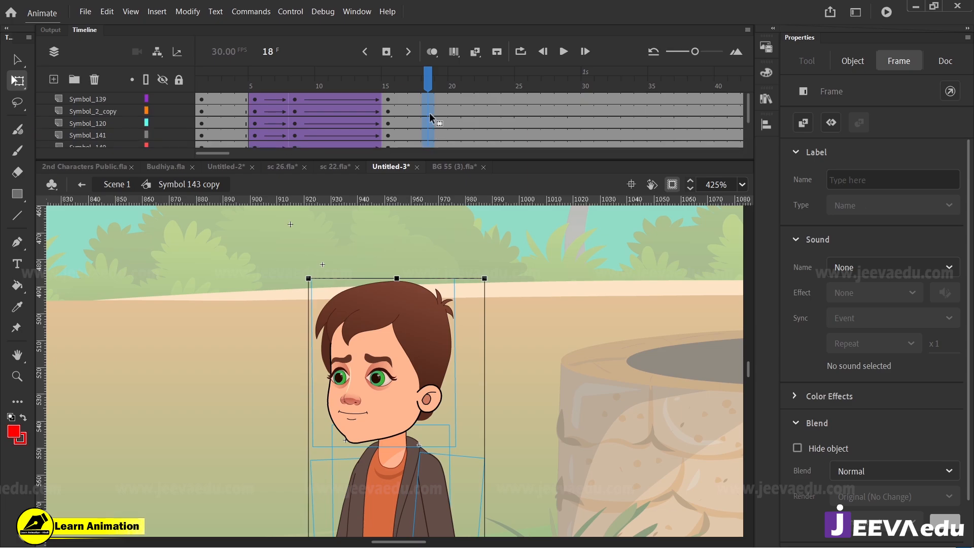
{"action": "key", "text": "F6"}
{"action": "left_click_drag", "start_coordinate": [389, 97], "coordinate": [391, 152]}
{"action": "right_click", "coordinate": [391, 124]}
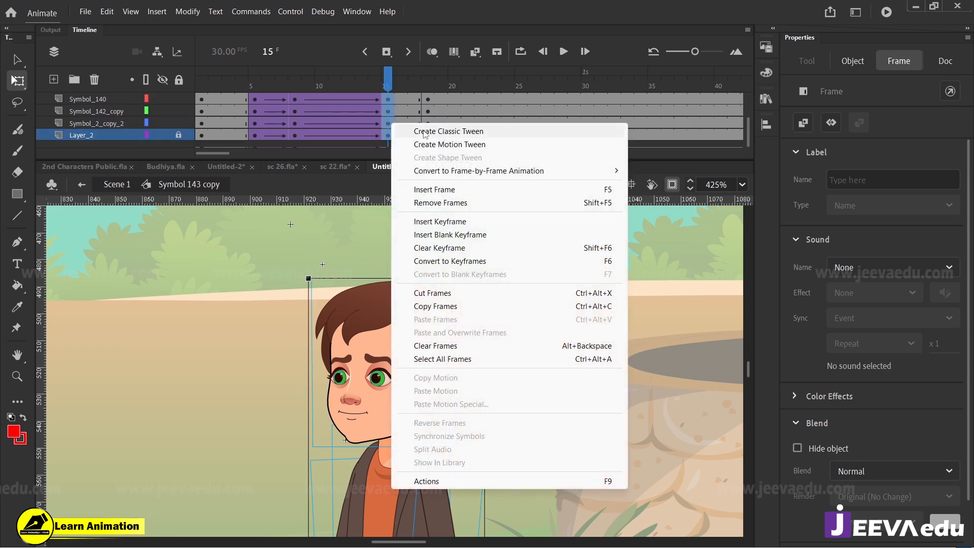
{"action": "left_click", "coordinate": [432, 252]}
{"action": "key", "text": "Return"}
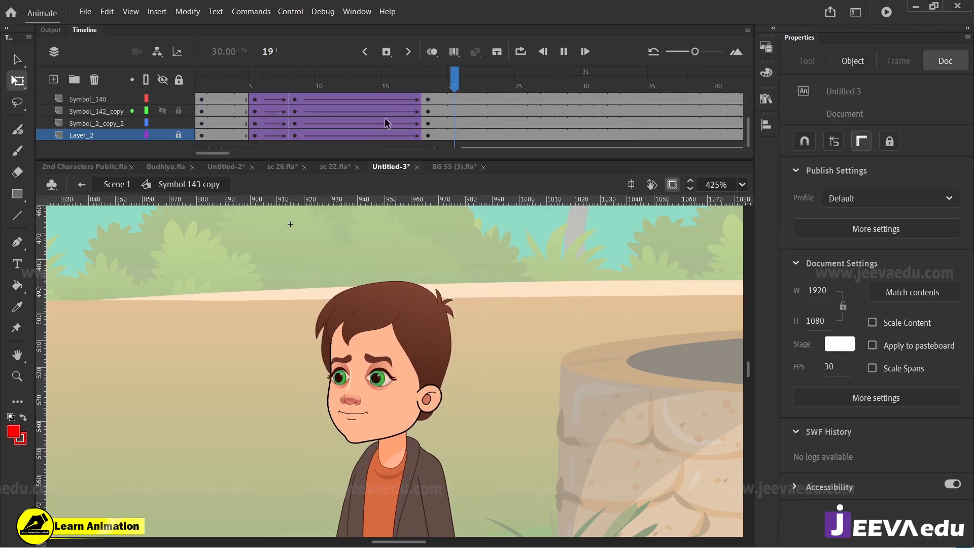
{"action": "key", "text": "Return"}
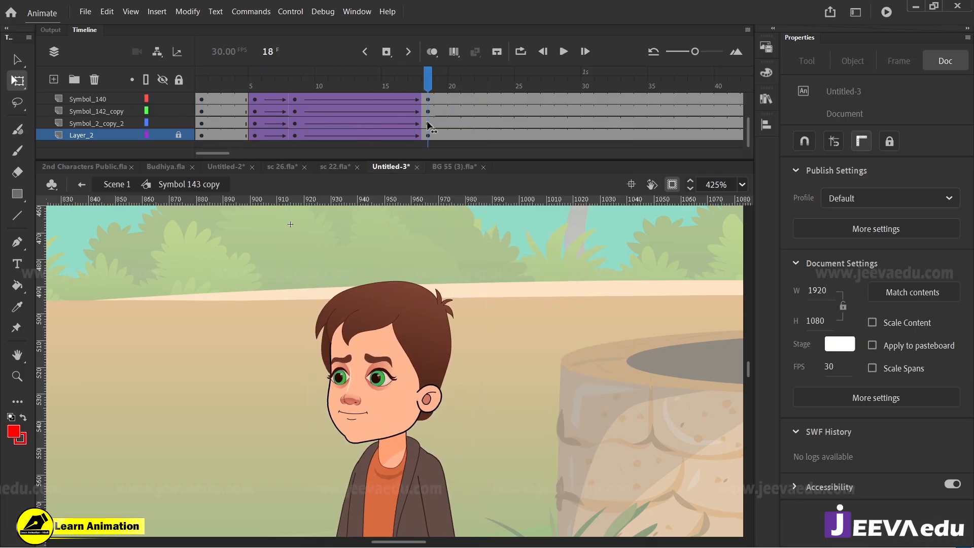
Step: Rotate the man's head slightly clockwise at frame 18, checking the tilt against the preceding frames
{"action": "left_click", "coordinate": [425, 334]}
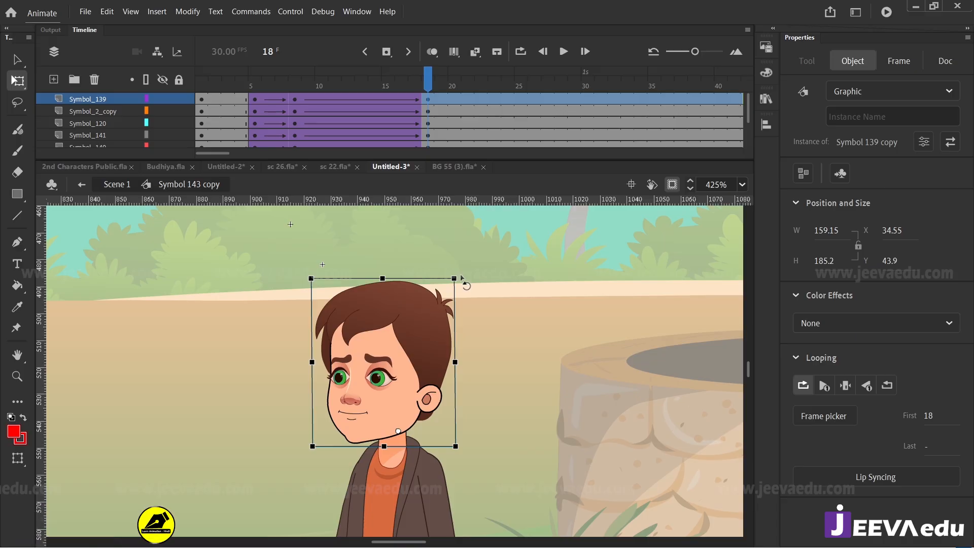
{"action": "left_click_drag", "start_coordinate": [462, 280], "coordinate": [464, 282]}
{"action": "left_click_drag", "start_coordinate": [375, 86], "coordinate": [427, 135]}
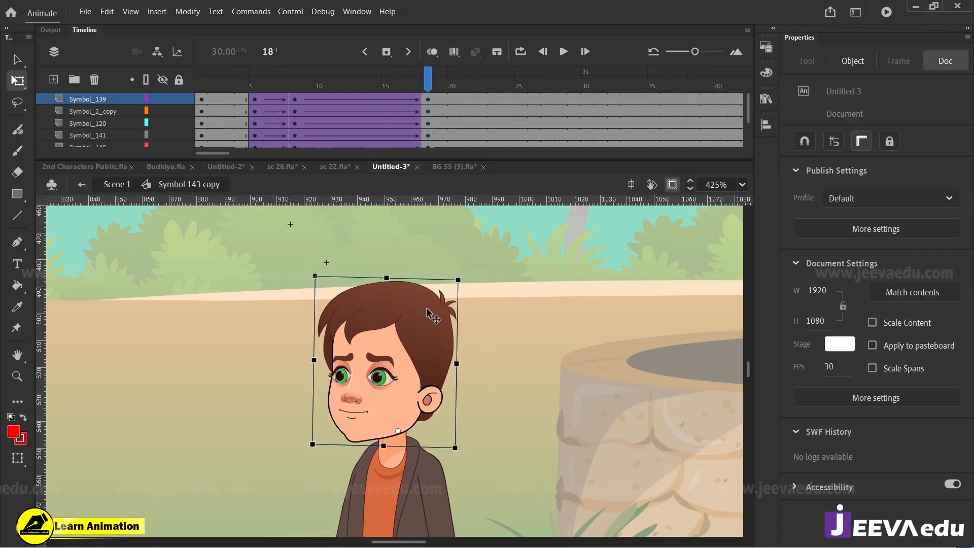
{"action": "left_click_drag", "start_coordinate": [463, 279], "coordinate": [470, 283]}
{"action": "left_click_drag", "start_coordinate": [420, 87], "coordinate": [423, 134]}
Step: At frame 18, rotate the man's arm on the Symbol_2_copy_2 layer slightly outward, away from his body
{"action": "key", "text": "z"}
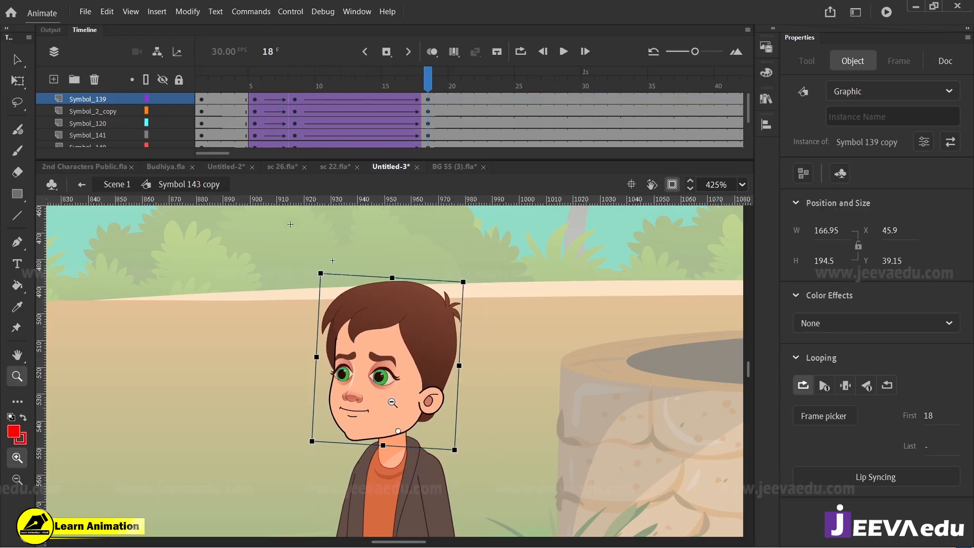
{"action": "left_click", "coordinate": [388, 449], "text": "alt"}
{"action": "left_click", "coordinate": [383, 462], "text": "alt"}
{"action": "left_click", "coordinate": [396, 409]}
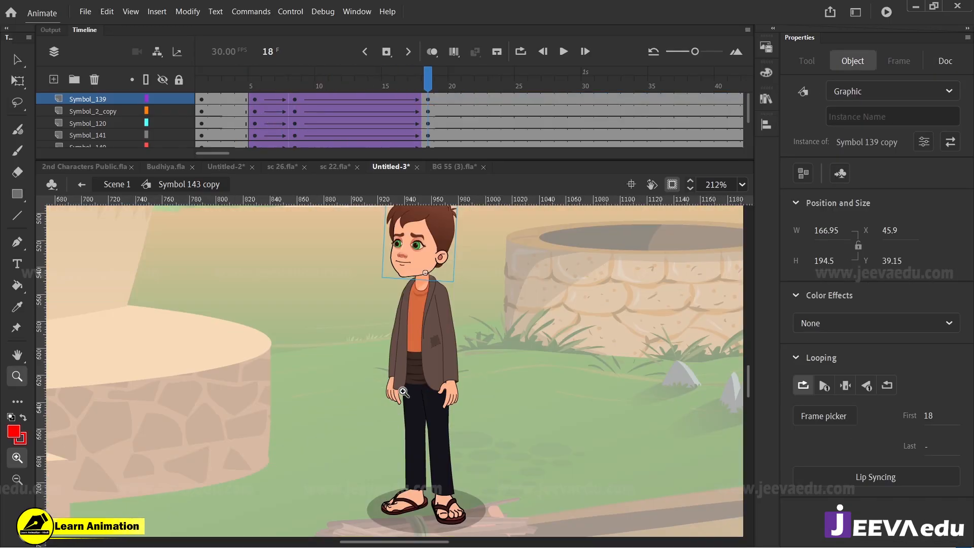
{"action": "left_click", "coordinate": [399, 392]}
{"action": "key", "text": "v"}
{"action": "left_click", "coordinate": [398, 375]}
{"action": "key", "text": "q"}
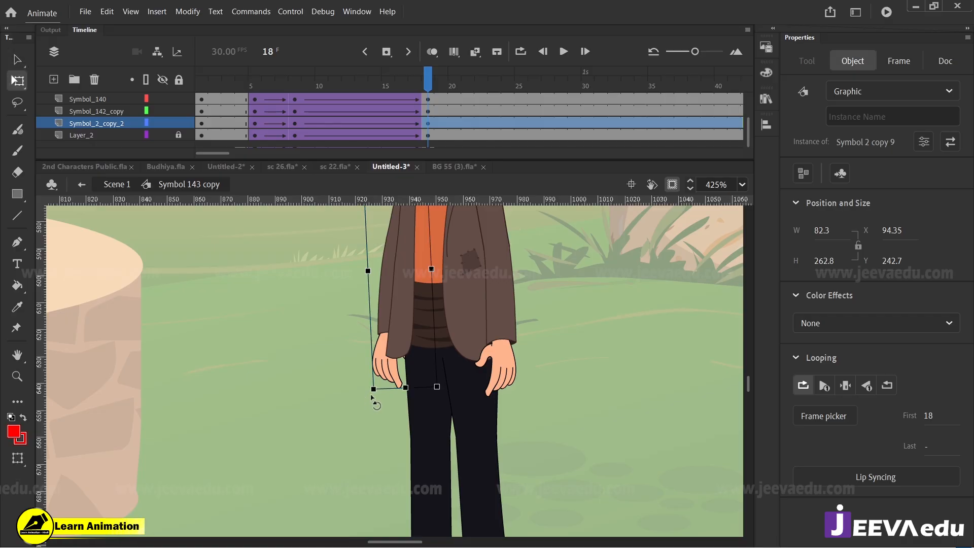
{"action": "left_click_drag", "start_coordinate": [369, 398], "coordinate": [365, 395]}
Step: Rotate the man's other arm, on the Symbol_2_copy layer, outward at frame 18 in two small adjustments, checking the motion
{"action": "left_click", "coordinate": [495, 380]}
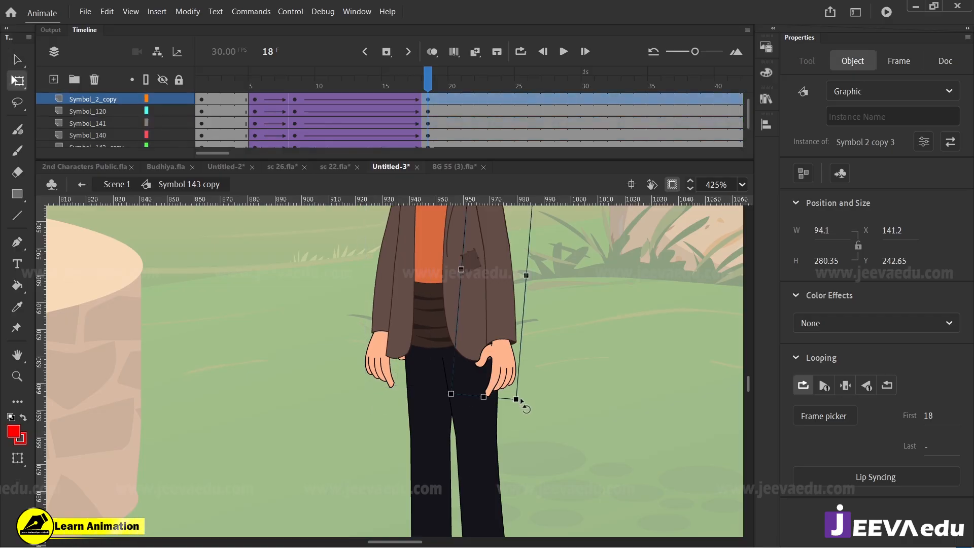
{"action": "mouse_move", "coordinate": [527, 407]}
{"action": "left_mouse_down"}
{"action": "mouse_move", "coordinate": [534, 410]}
{"action": "mouse_move", "coordinate": [523, 398]}
{"action": "left_mouse_up"}
{"action": "left_click_drag", "start_coordinate": [426, 80], "coordinate": [426, 151]}
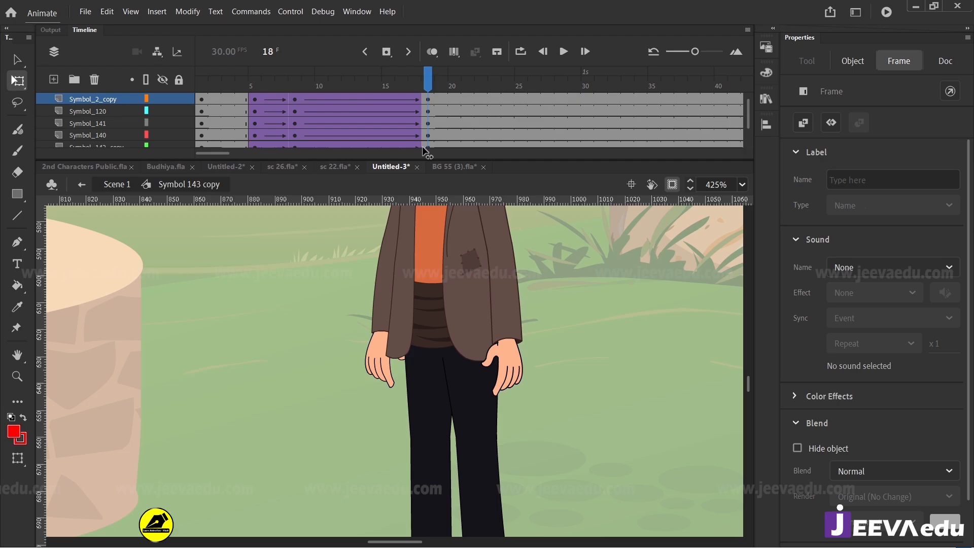
{"action": "left_click", "coordinate": [508, 331]}
{"action": "left_click_drag", "start_coordinate": [534, 405], "coordinate": [541, 407]}
{"action": "left_click_drag", "start_coordinate": [445, 97], "coordinate": [427, 155]}
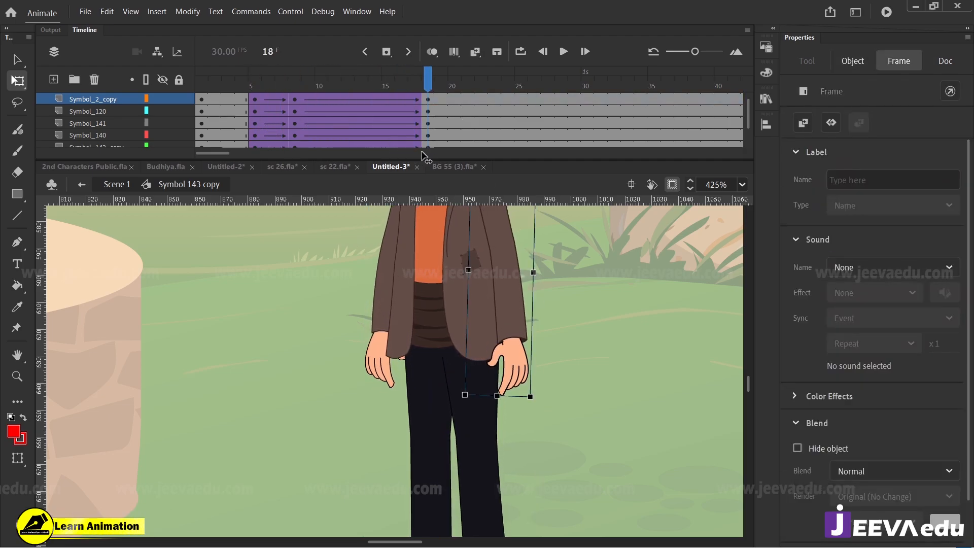
Step: Add keyframes at frame 59 on all of the standing man's body-part layers
{"action": "key", "text": "z"}
{"action": "left_click", "coordinate": [403, 362], "text": "alt"}
{"action": "left_click", "coordinate": [404, 363], "text": "alt"}
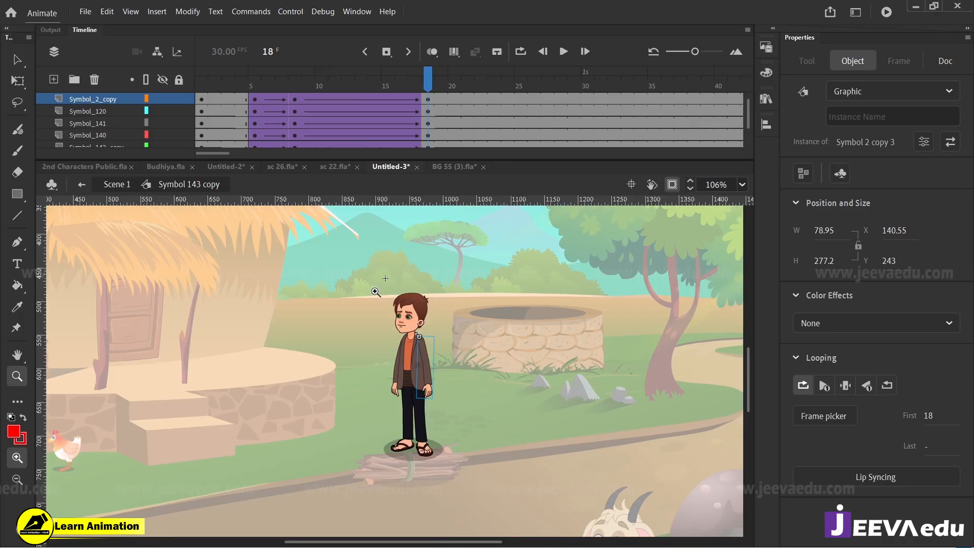
{"action": "left_click_drag", "start_coordinate": [375, 291], "coordinate": [452, 451]}
{"action": "left_click_drag", "start_coordinate": [434, 90], "coordinate": [572, 131]}
{"action": "scroll", "coordinate": [577, 122], "scroll_direction": "up", "scroll_amount": 1}
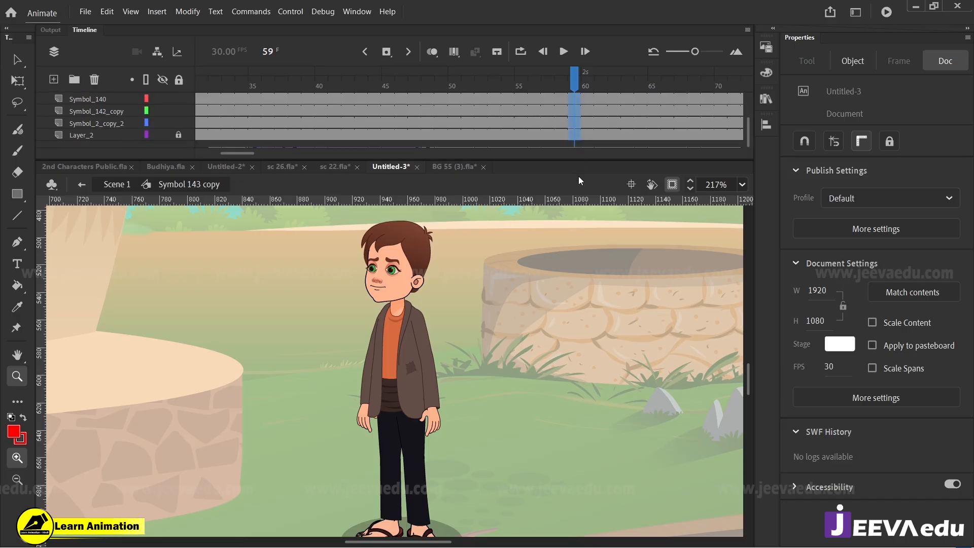
{"action": "left_click", "coordinate": [575, 123]}
{"action": "key", "text": "F6"}
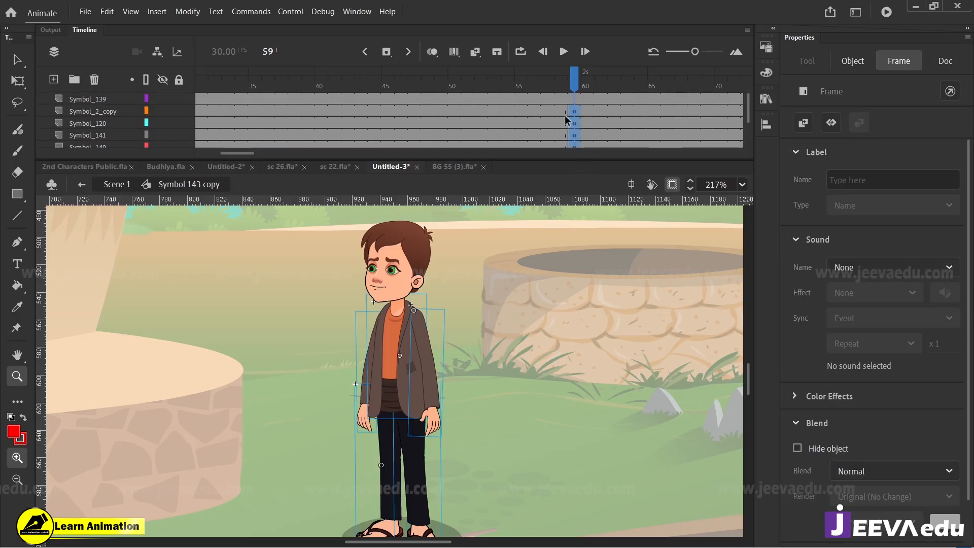
{"action": "left_click", "coordinate": [575, 101]}
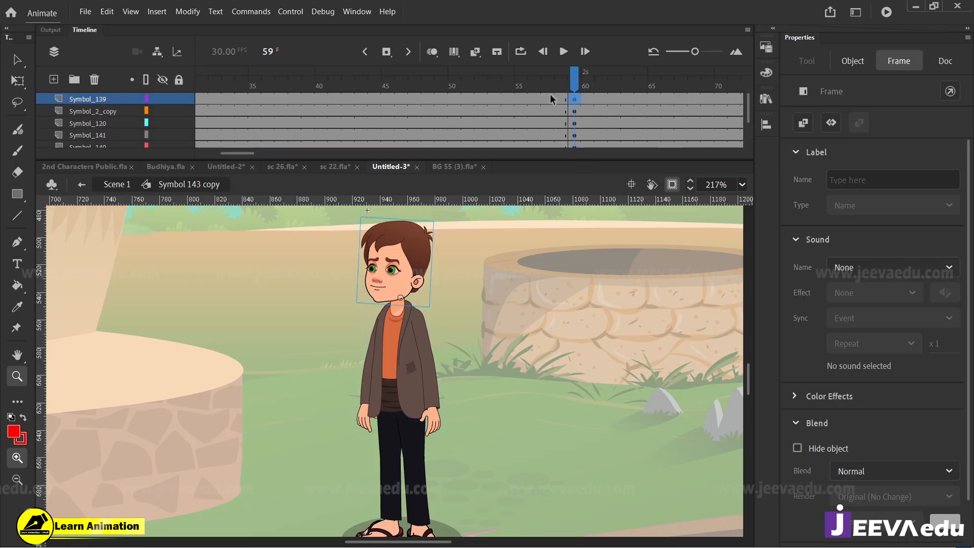
Step: Create classic tweens between frames 18 and 59 on all body-part layers, with Classic Ease-Out at 100
{"action": "left_click_drag", "start_coordinate": [553, 99], "coordinate": [503, 144]}
{"action": "right_click", "coordinate": [508, 120]}
{"action": "left_click", "coordinate": [541, 128]}
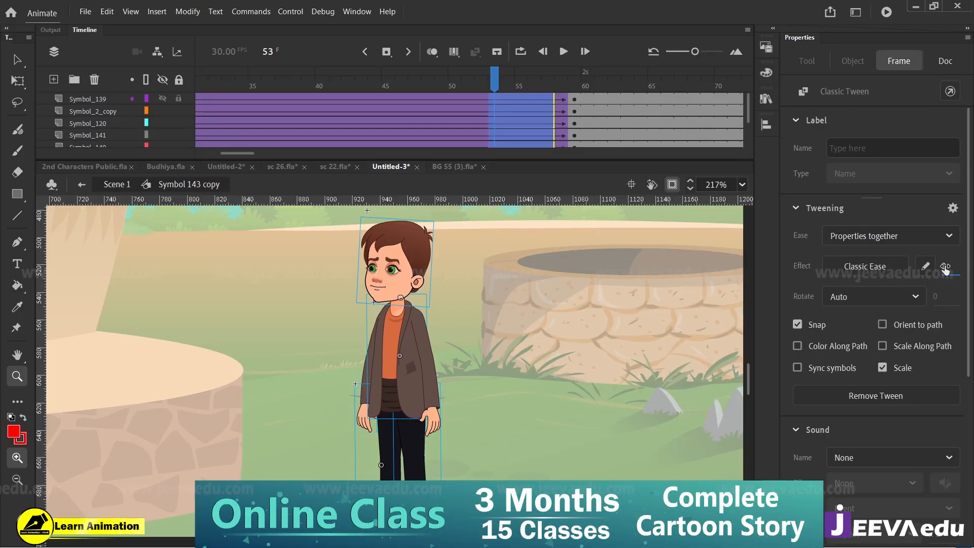
Step: At frame 59, rotate the man's head slightly further clockwise
{"action": "left_click", "coordinate": [574, 99]}
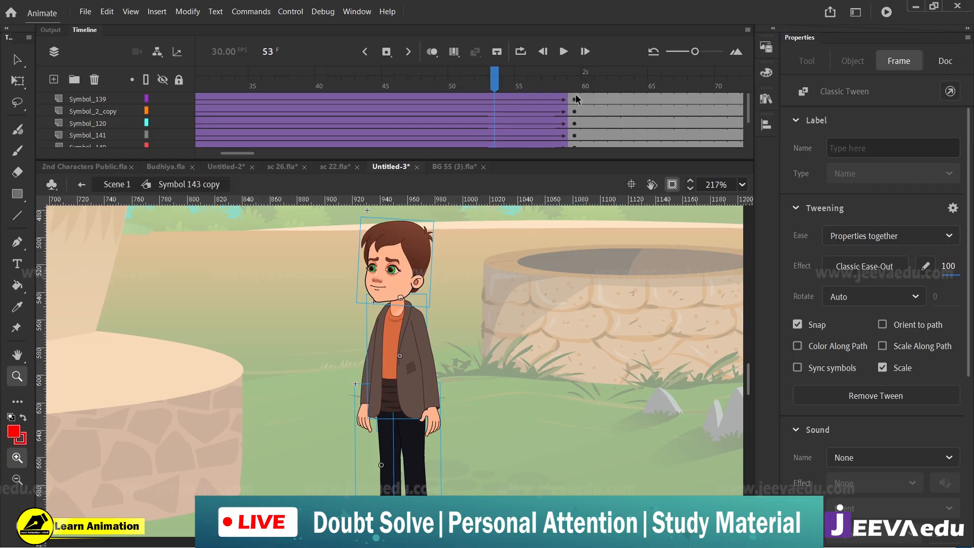
{"action": "left_click_drag", "start_coordinate": [292, 217], "coordinate": [486, 495]}
{"action": "left_click", "coordinate": [414, 282]}
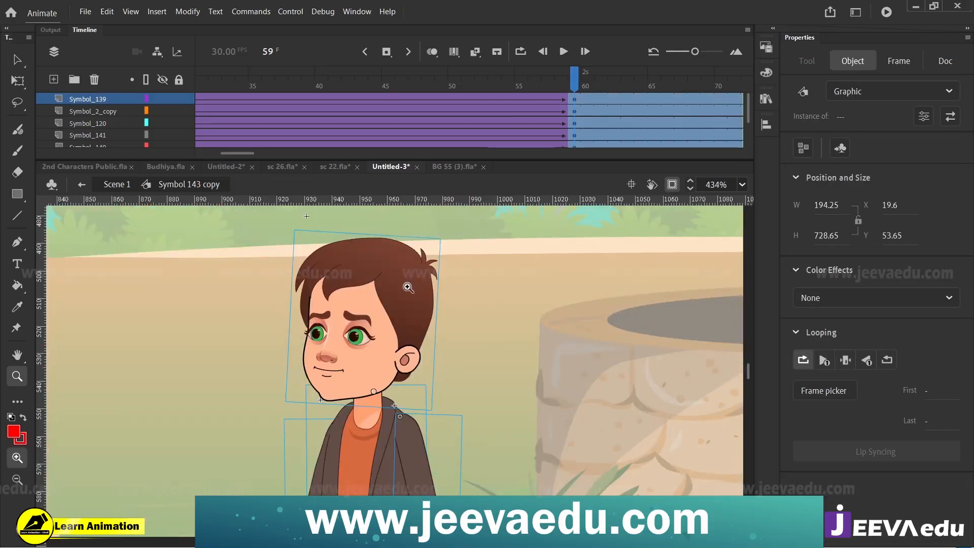
{"action": "key", "text": "q"}
{"action": "left_click_drag", "start_coordinate": [414, 231], "coordinate": [422, 230]}
{"action": "left_click", "coordinate": [504, 381]}
Step: At frame 59, rotate the man's arm on the Symbol_2_copy layer slightly outward
{"action": "key", "text": "z"}
{"action": "left_click", "coordinate": [432, 437], "text": "alt"}
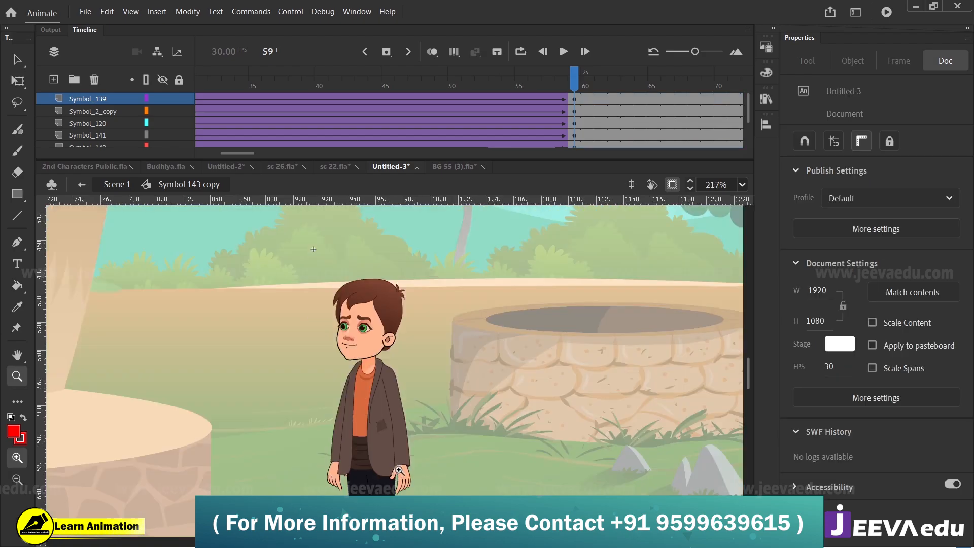
{"action": "left_click", "coordinate": [406, 433]}
{"action": "key", "text": "v"}
{"action": "left_click", "coordinate": [422, 418]}
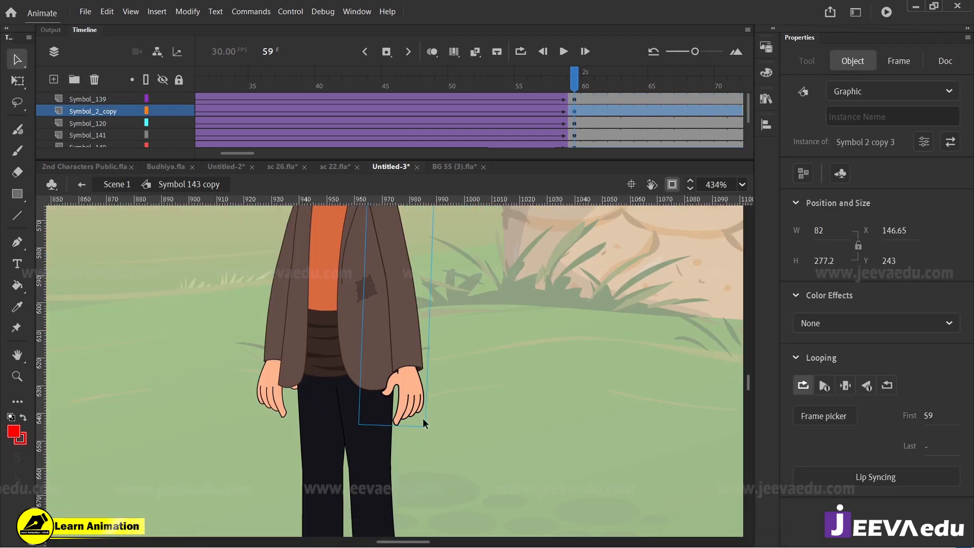
{"action": "key", "text": "q"}
{"action": "left_click_drag", "start_coordinate": [434, 432], "coordinate": [438, 431]}
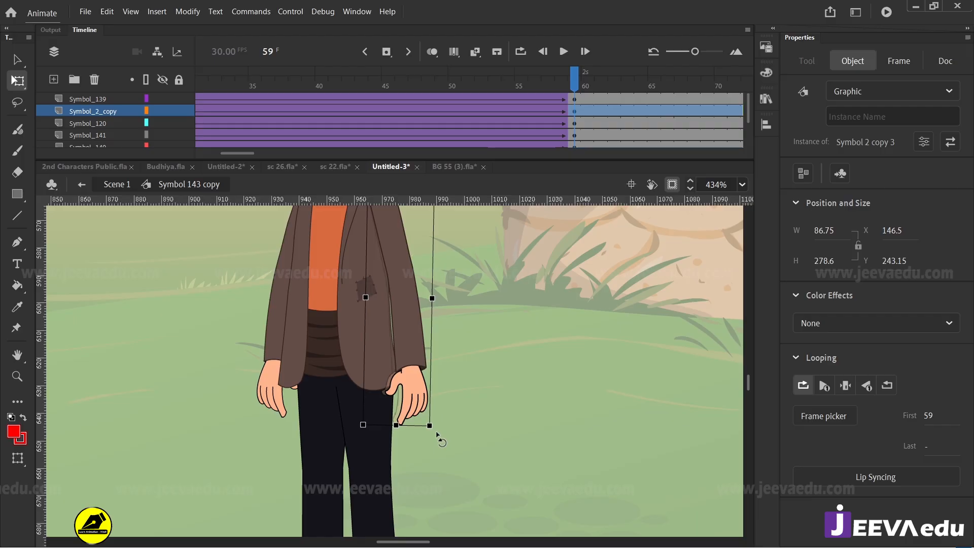
Step: Rotate the man's other arm, on the Symbol_2_copy_2 layer, slightly outward at frame 59 and scrub back to check the motion
{"action": "left_click", "coordinate": [284, 404]}
{"action": "left_click_drag", "start_coordinate": [261, 430], "coordinate": [256, 427]}
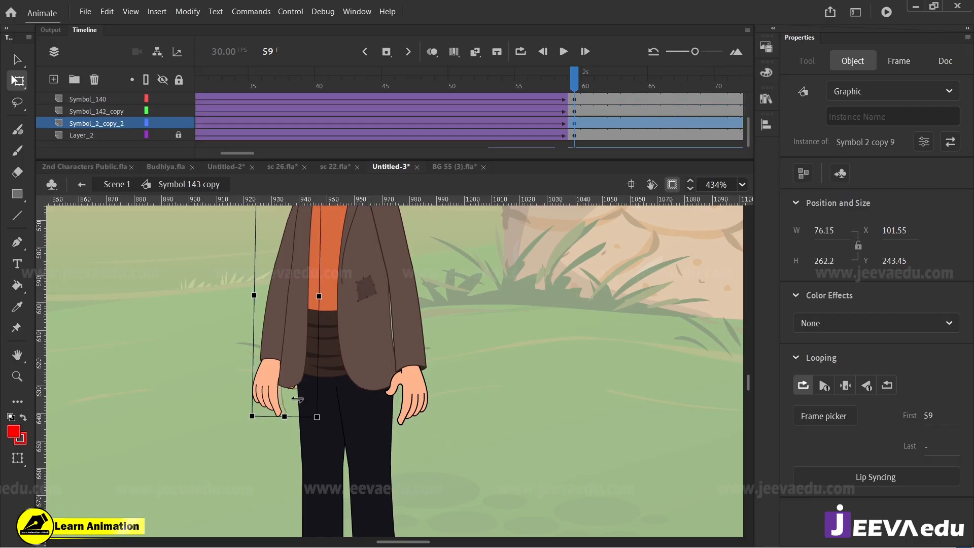
{"action": "left_click_drag", "start_coordinate": [575, 79], "coordinate": [560, 159]}
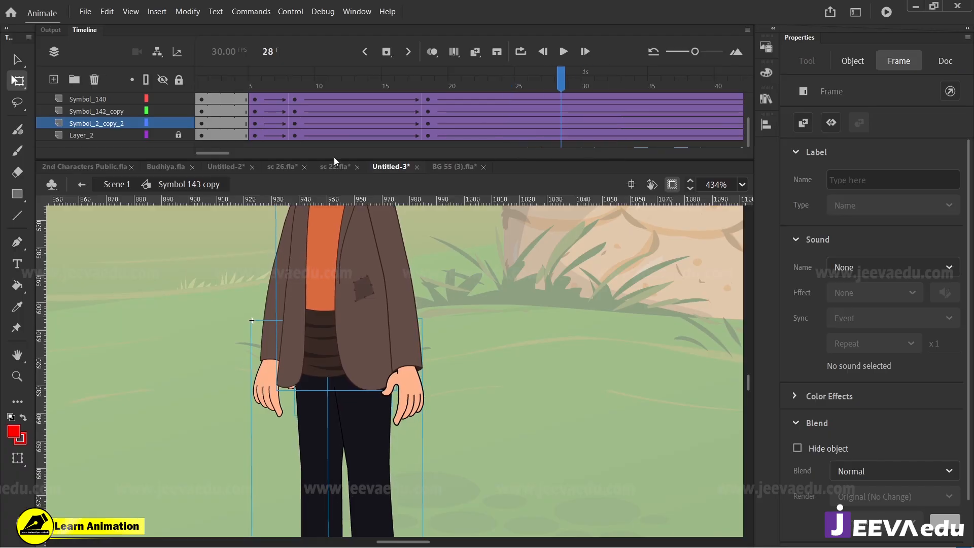
Step: Return to Scene 1 and scrub the timeline around frame 153 to check the man's motion in the full scene
{"action": "left_click", "coordinate": [118, 190]}
{"action": "key", "text": "z"}
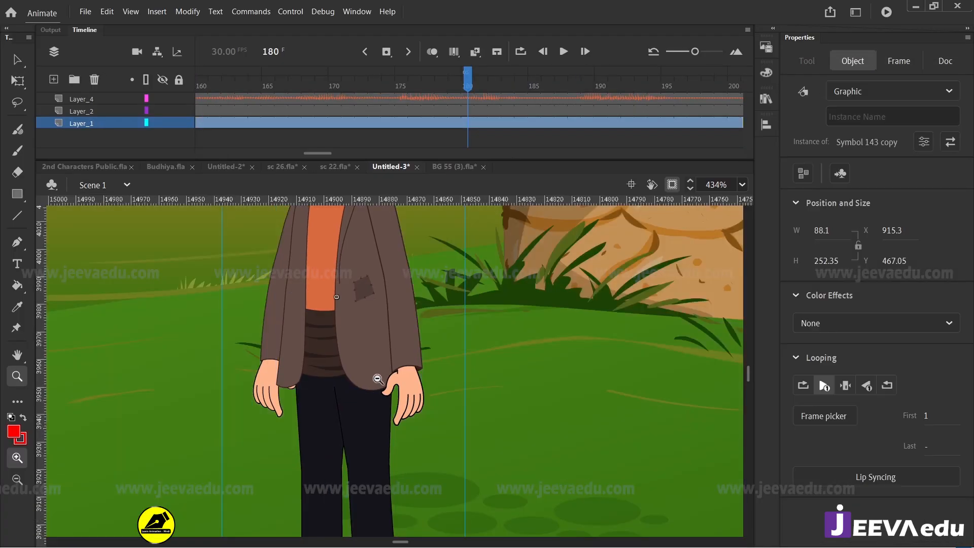
{"action": "left_click", "coordinate": [372, 392], "text": "alt"}
{"action": "left_click", "coordinate": [372, 393], "text": "alt"}
{"action": "left_click", "coordinate": [372, 393], "text": "alt"}
{"action": "left_click_drag", "start_coordinate": [467, 82], "coordinate": [511, 140]}
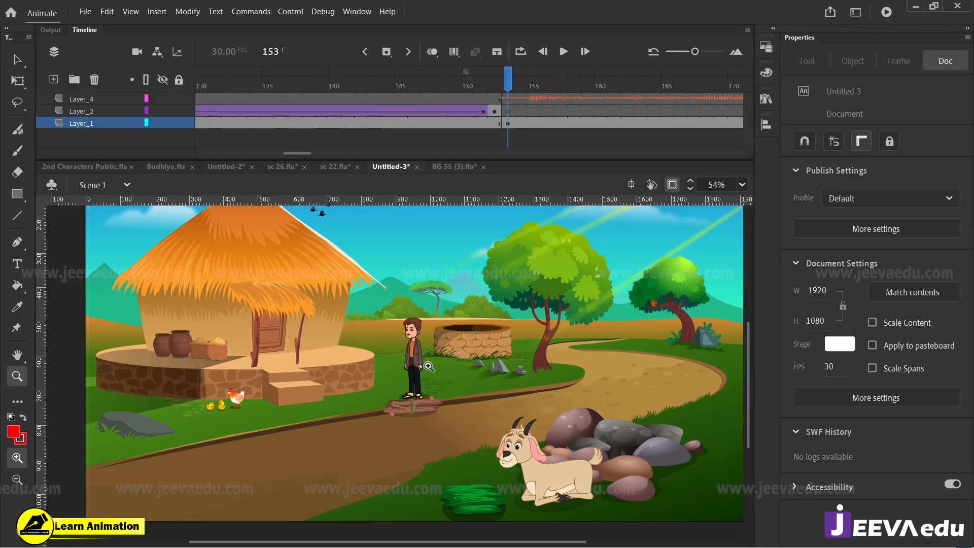
{"action": "left_click_drag", "start_coordinate": [515, 85], "coordinate": [513, 108]}
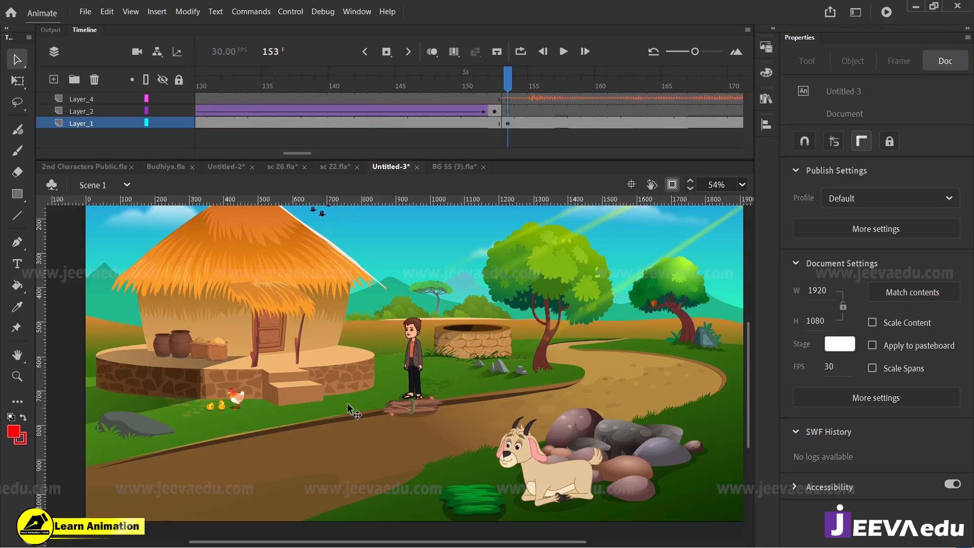
Step: Move the hen and chicks from Layer_1 to Layer_2 at frame 153, keeping them in place
{"action": "left_click", "coordinate": [387, 393], "text": "alt"}
{"action": "left_click_drag", "start_coordinate": [474, 377], "coordinate": [601, 461]}
{"action": "key", "text": "v"}
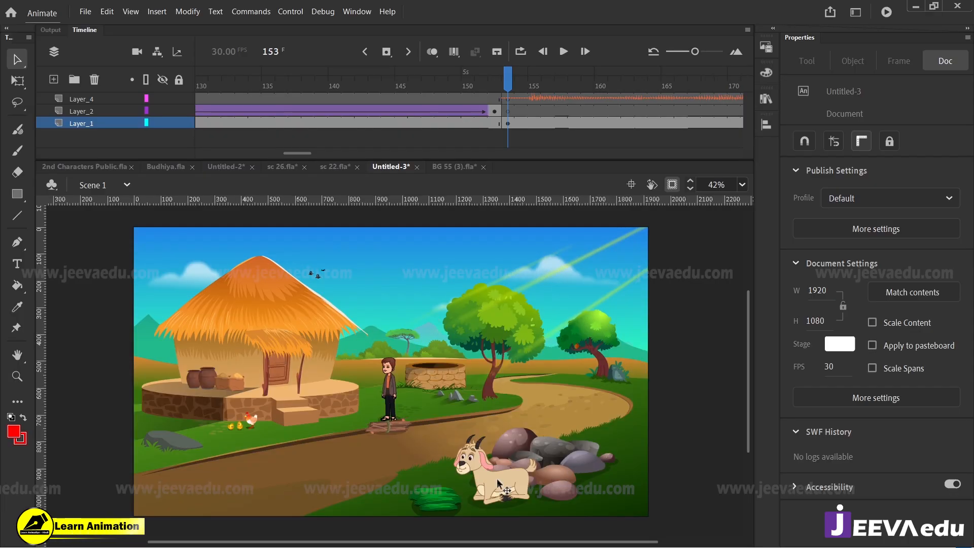
{"action": "left_click", "coordinate": [500, 484]}
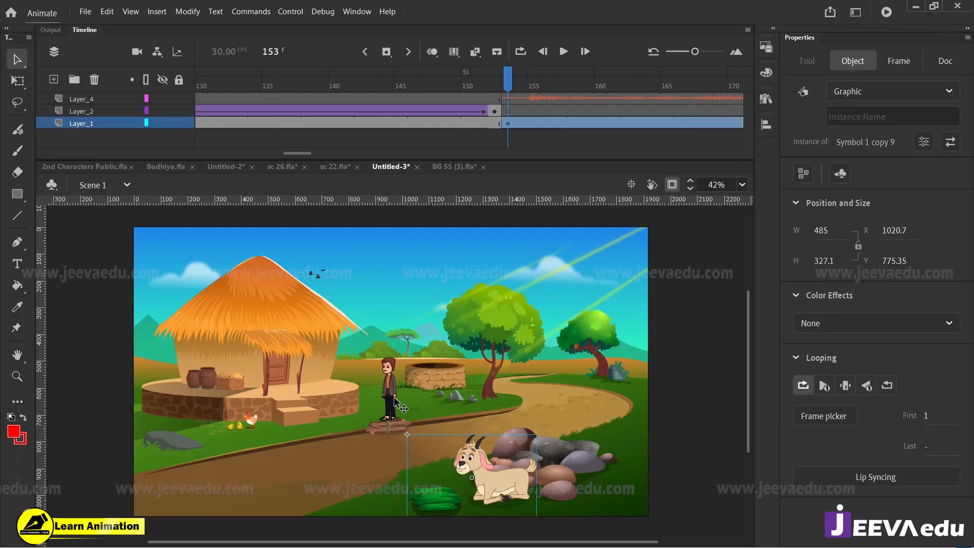
{"action": "left_click", "coordinate": [388, 432]}
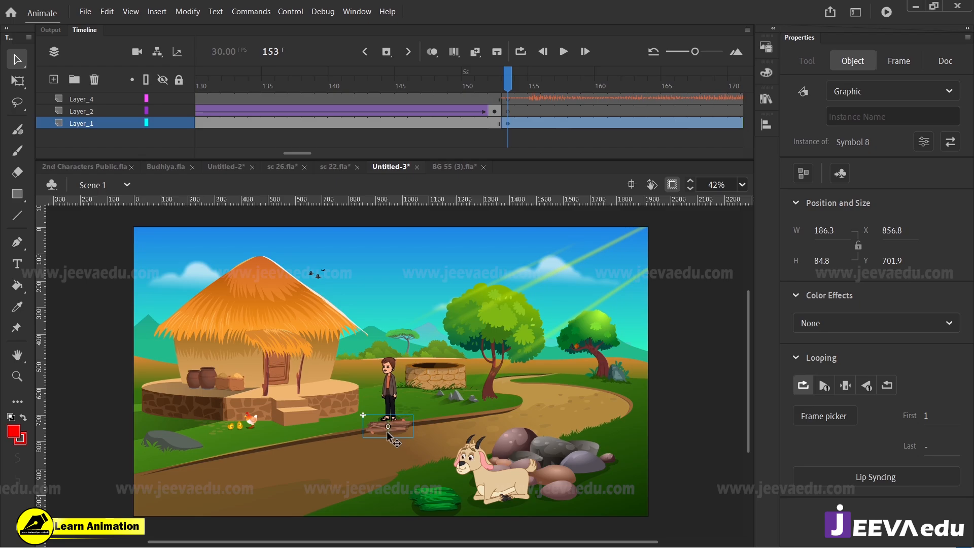
{"action": "left_click", "coordinate": [520, 487]}
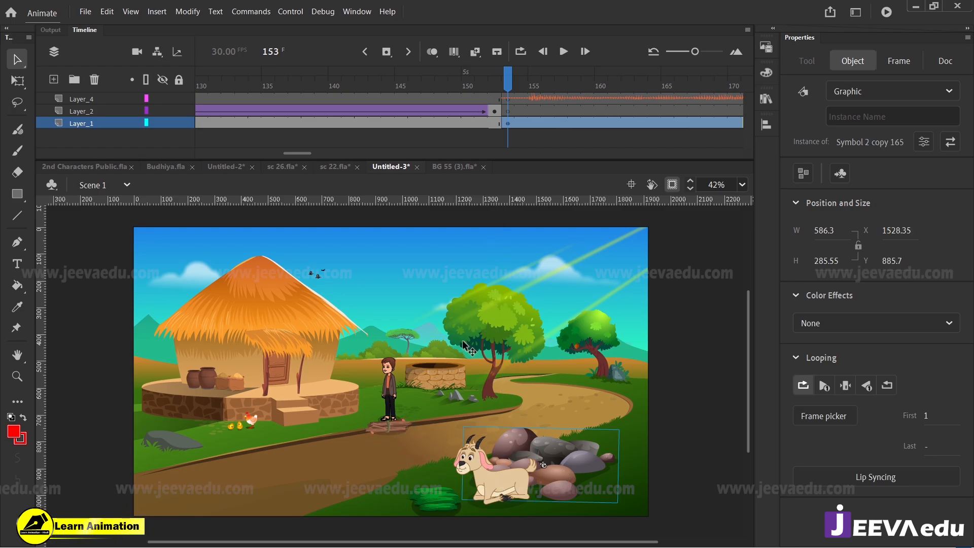
{"action": "left_click", "coordinate": [253, 425]}
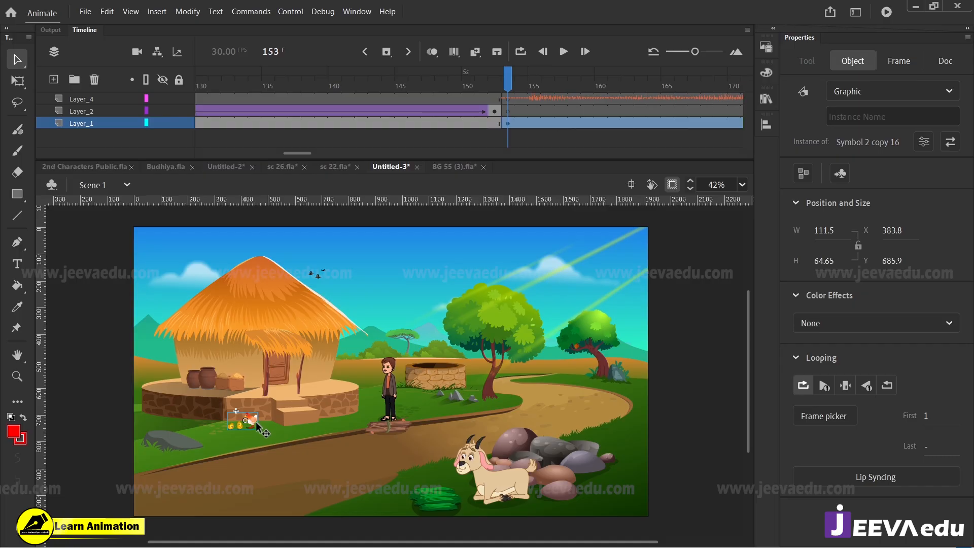
{"action": "left_click", "coordinate": [506, 136]}
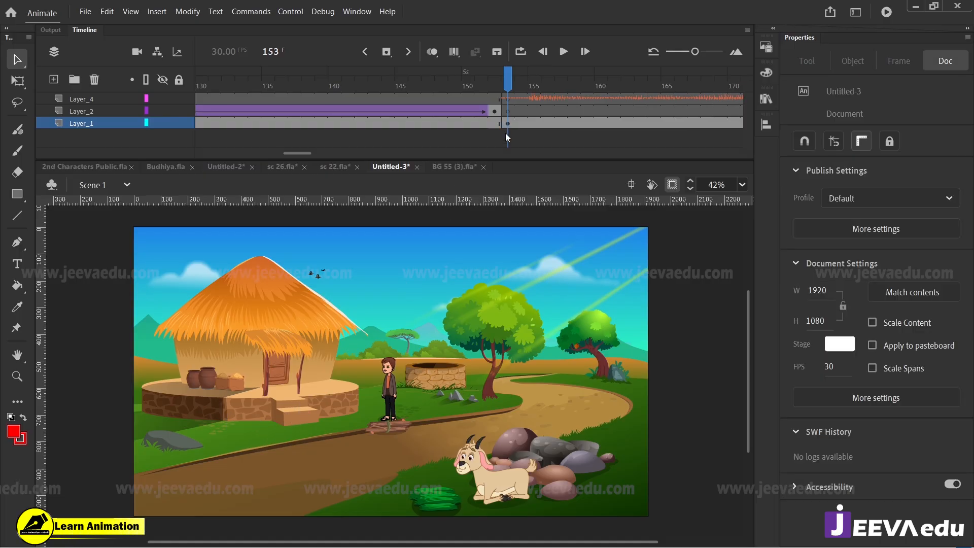
{"action": "left_click", "coordinate": [509, 111]}
{"action": "right_click", "coordinate": [72, 254]}
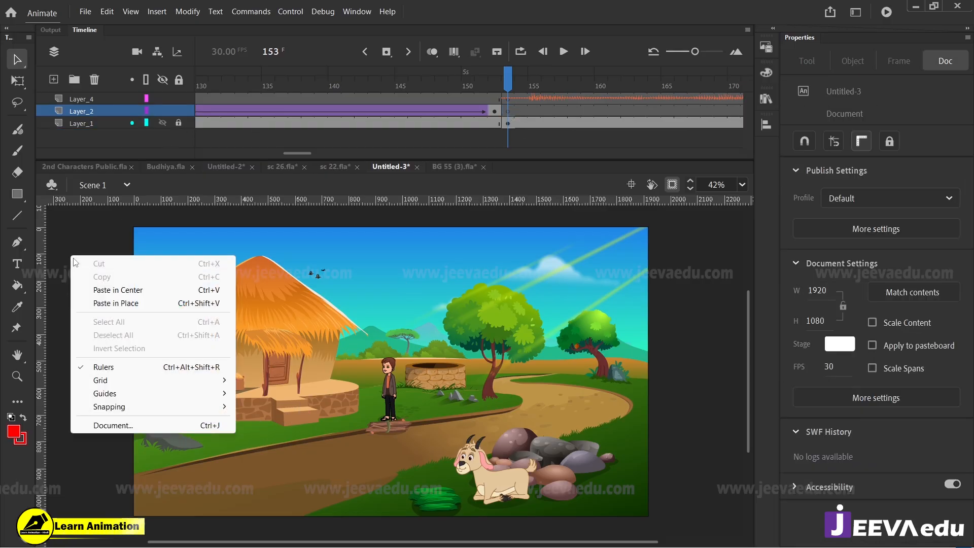
{"action": "left_click", "coordinate": [110, 303]}
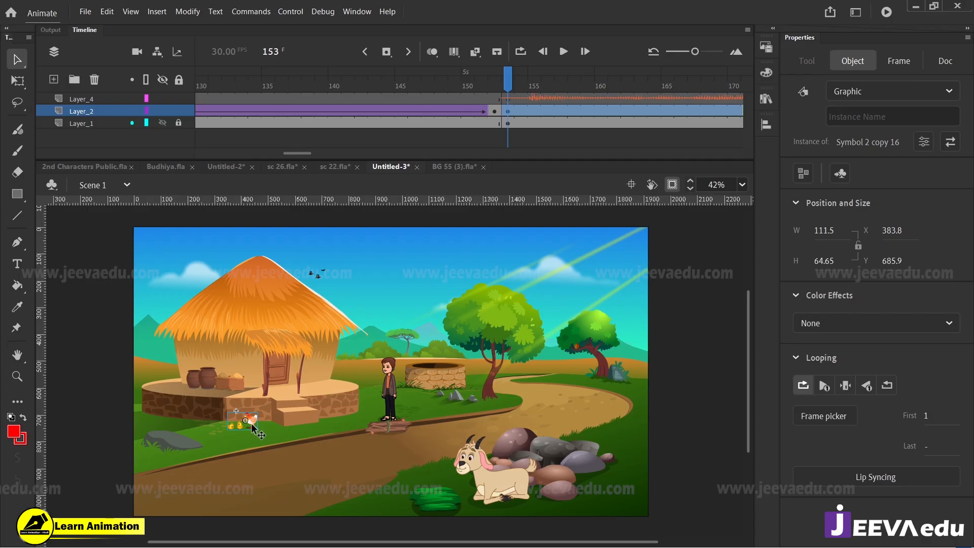
Step: Cut the goat with its grass and the rock pile from Layer_1 at frame 153
{"action": "left_click", "coordinate": [450, 508]}
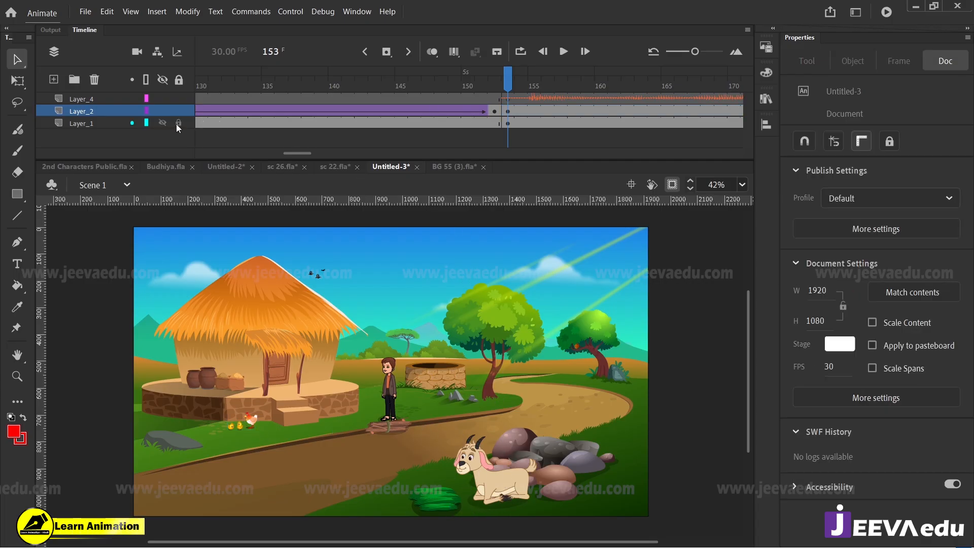
{"action": "left_click", "coordinate": [460, 499]}
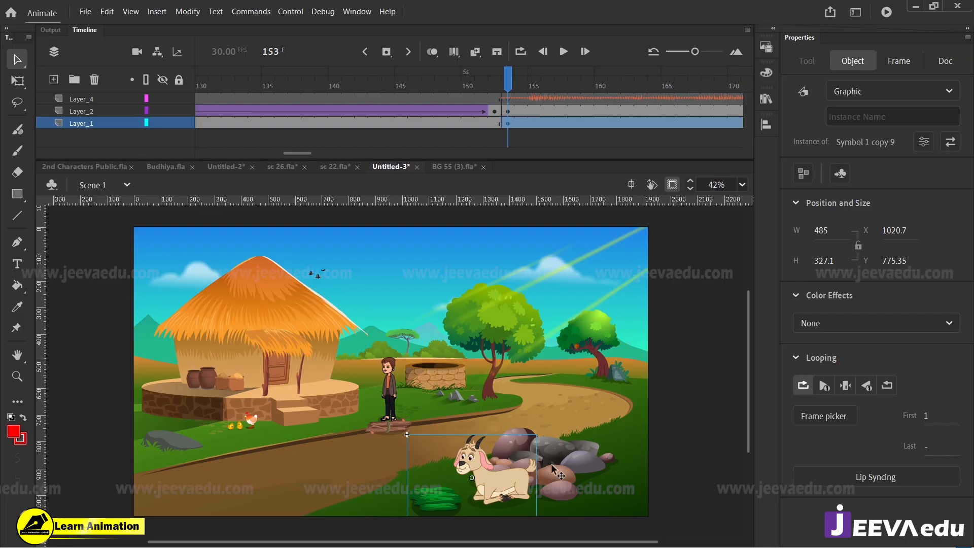
{"action": "left_click", "coordinate": [562, 485], "text": "shift"}
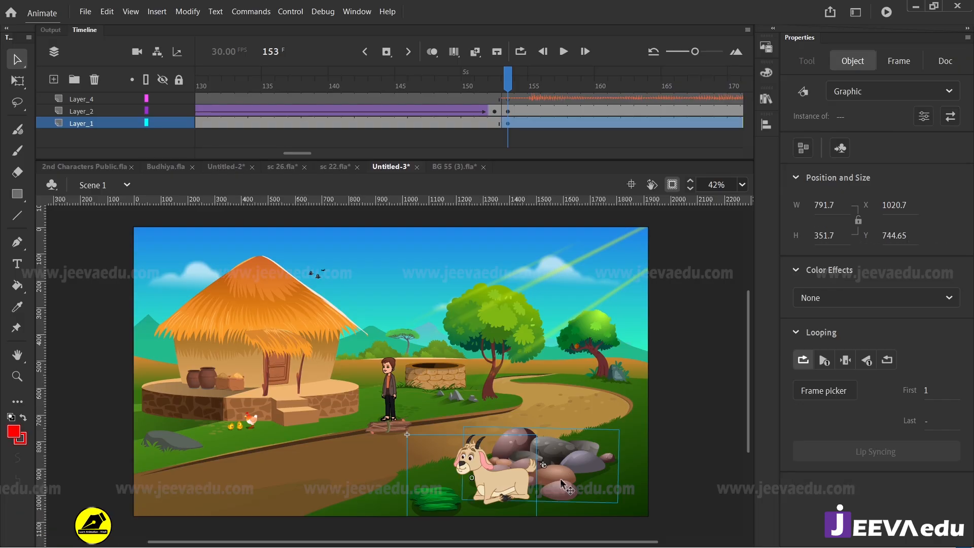
{"action": "key", "text": "Delete"}
Step: Add three new layers above Layer_2 and insert blank keyframes at frame 153 on each of them
{"action": "left_click", "coordinate": [86, 112]}
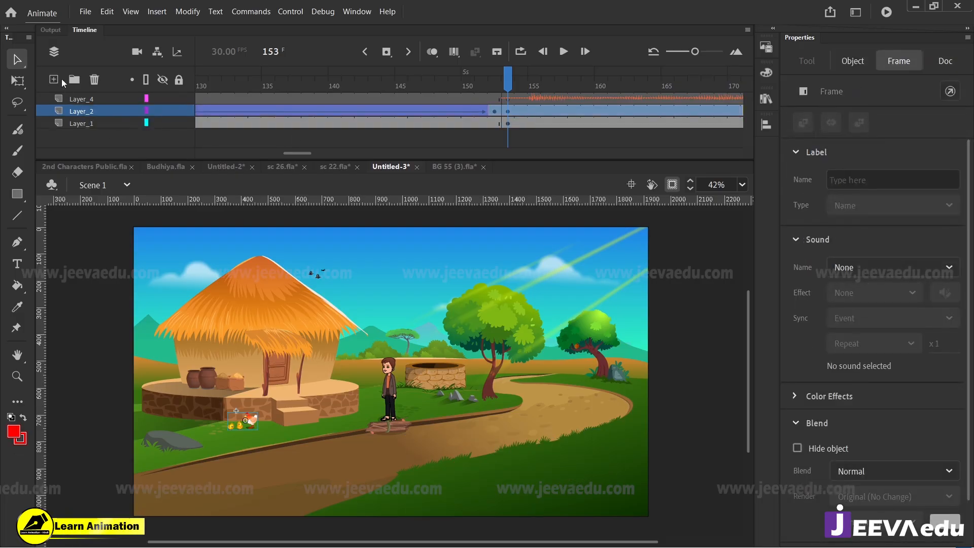
{"action": "left_click", "coordinate": [59, 79]}
{"action": "left_click", "coordinate": [59, 79]}
{"action": "left_click", "coordinate": [59, 80]}
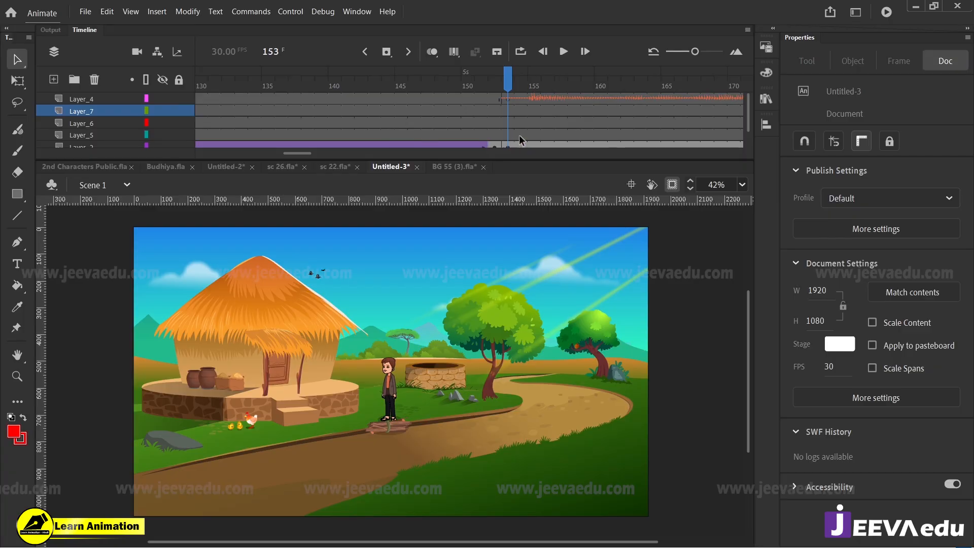
{"action": "left_click_drag", "start_coordinate": [512, 138], "coordinate": [511, 113]}
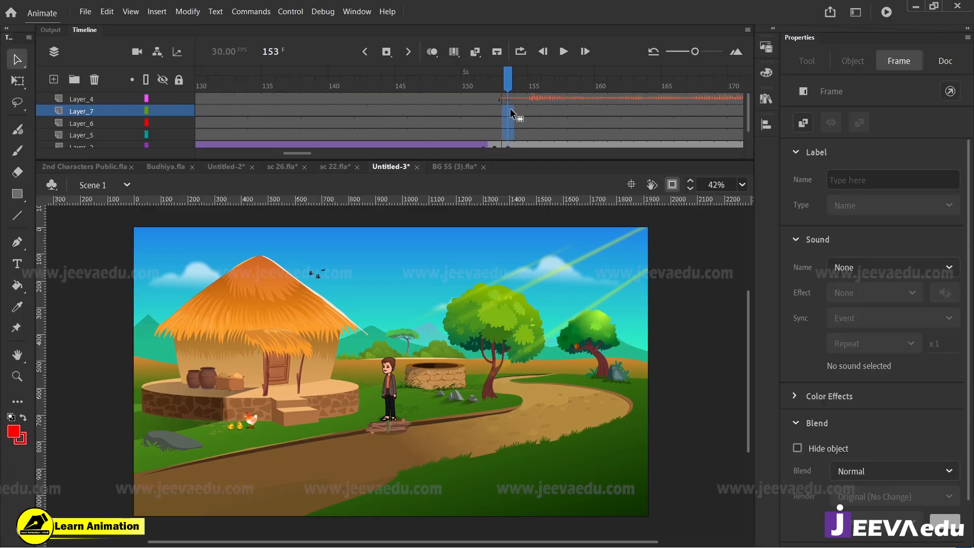
{"action": "left_click_drag", "start_coordinate": [432, 404], "coordinate": [453, 395]}
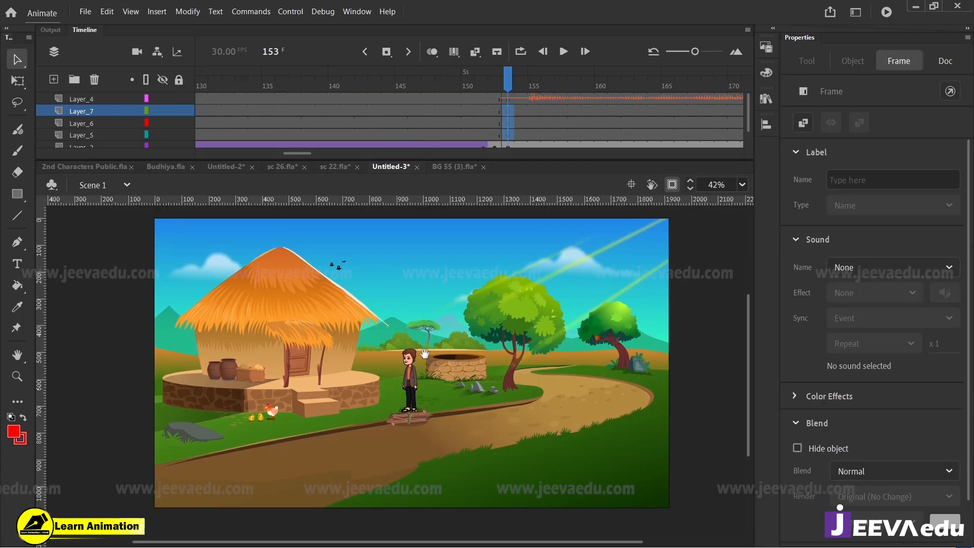
Step: Lock all layers except Layer_5 and paste the goat, grass and rocks in place there at frame 153
{"action": "left_click", "coordinate": [179, 79]}
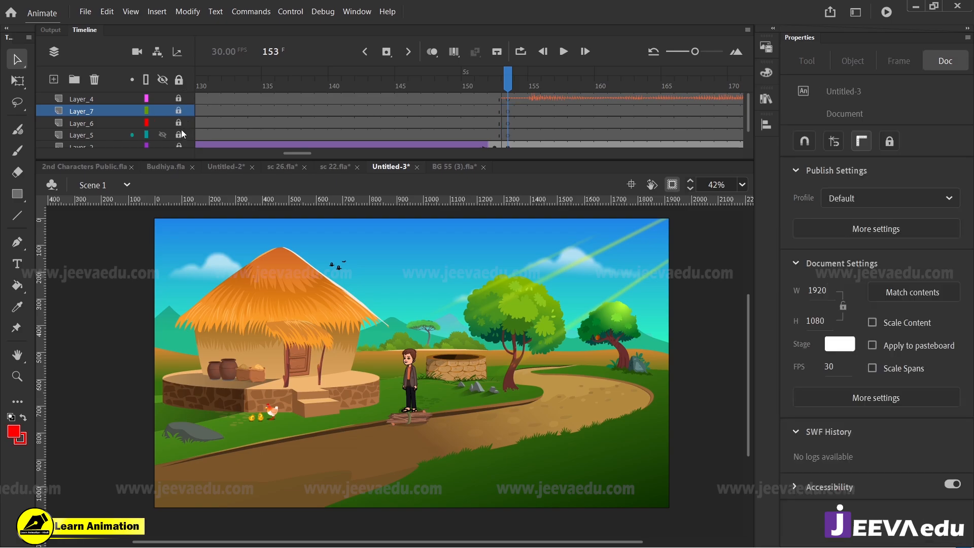
{"action": "left_click", "coordinate": [512, 135]}
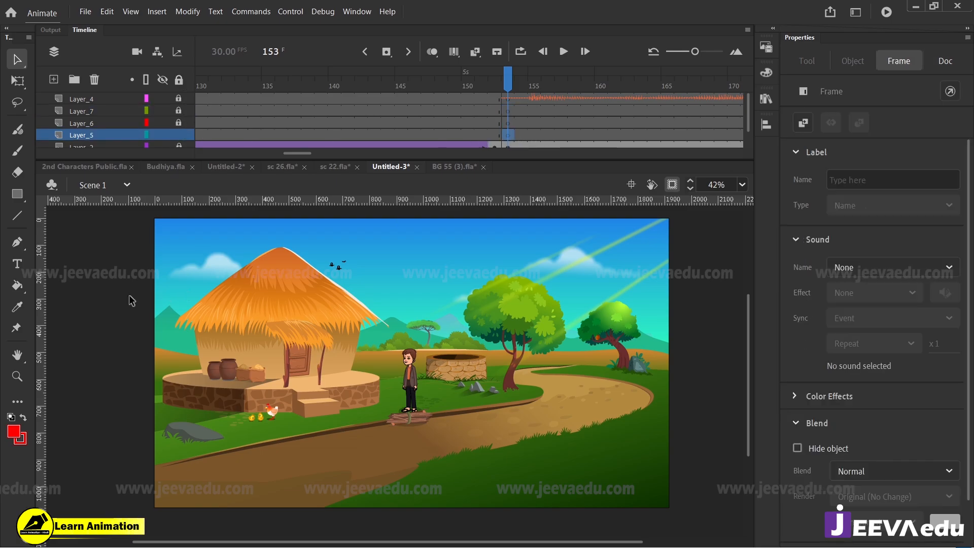
{"action": "right_click", "coordinate": [114, 286]}
{"action": "left_click", "coordinate": [153, 335]}
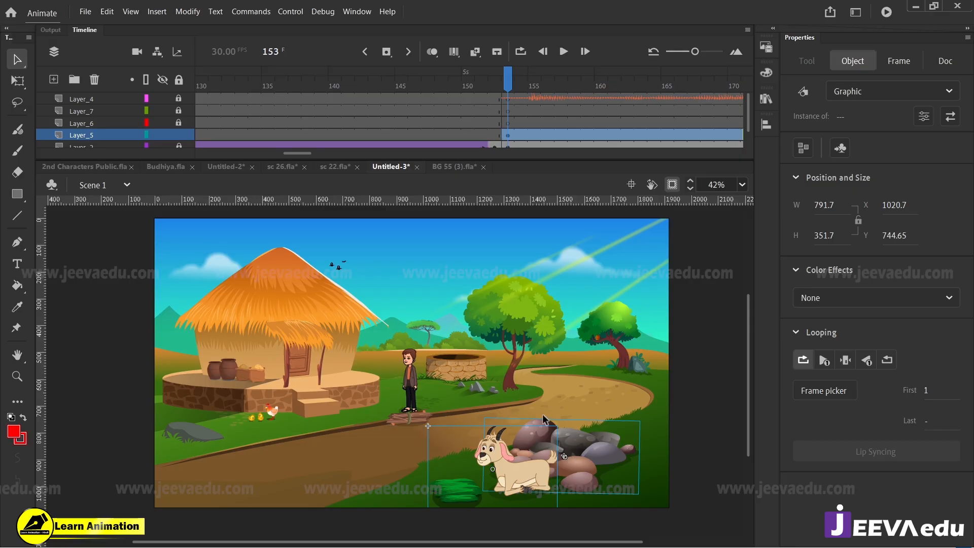
Step: Move the goat and its grass from Layer_5 to Layer_6 at frame 153, keeping them in place
{"action": "left_click", "coordinate": [544, 414]}
{"action": "left_click", "coordinate": [520, 479]}
{"action": "key", "text": "Delete"}
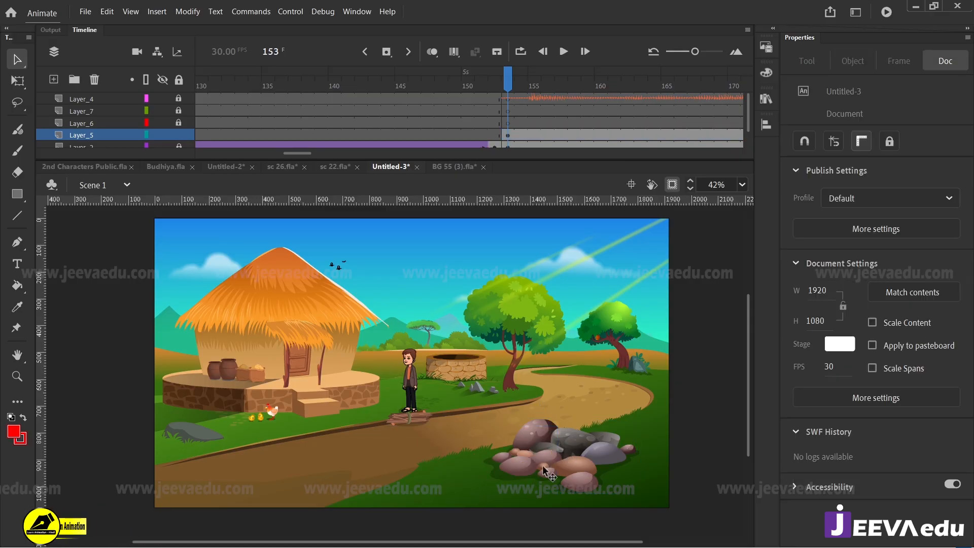
{"action": "left_click", "coordinate": [521, 122]}
{"action": "left_click", "coordinate": [145, 319]}
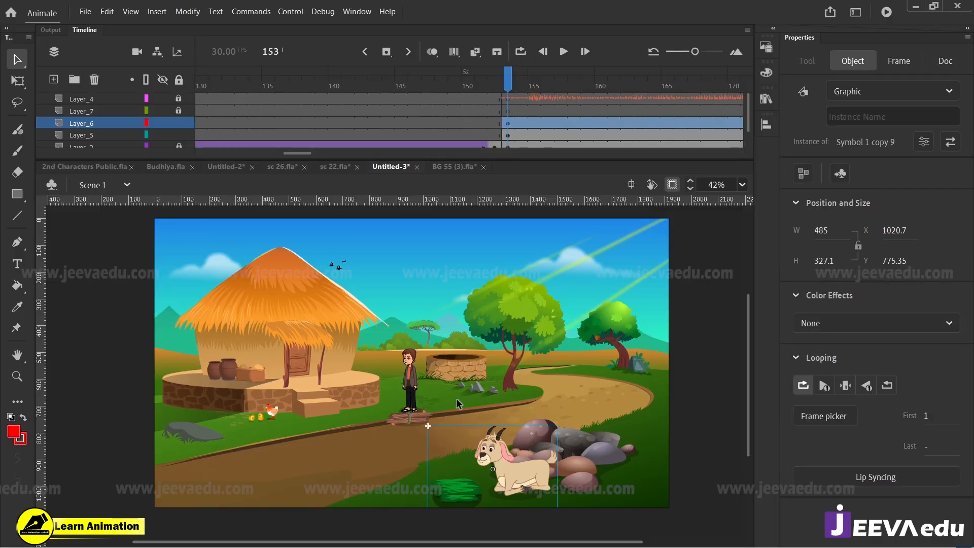
Step: Unlock Layer_1 and cut the standing man, wood pile, small black birds and light rays from it at frame 153
{"action": "scroll", "coordinate": [179, 136], "scroll_direction": "down", "scroll_amount": 2}
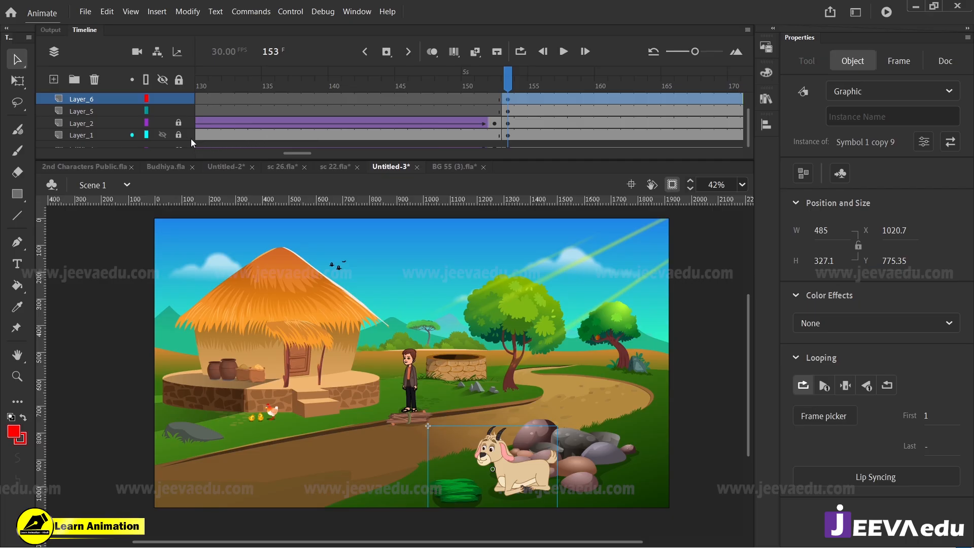
{"action": "left_click", "coordinate": [182, 136]}
{"action": "left_click", "coordinate": [419, 307]}
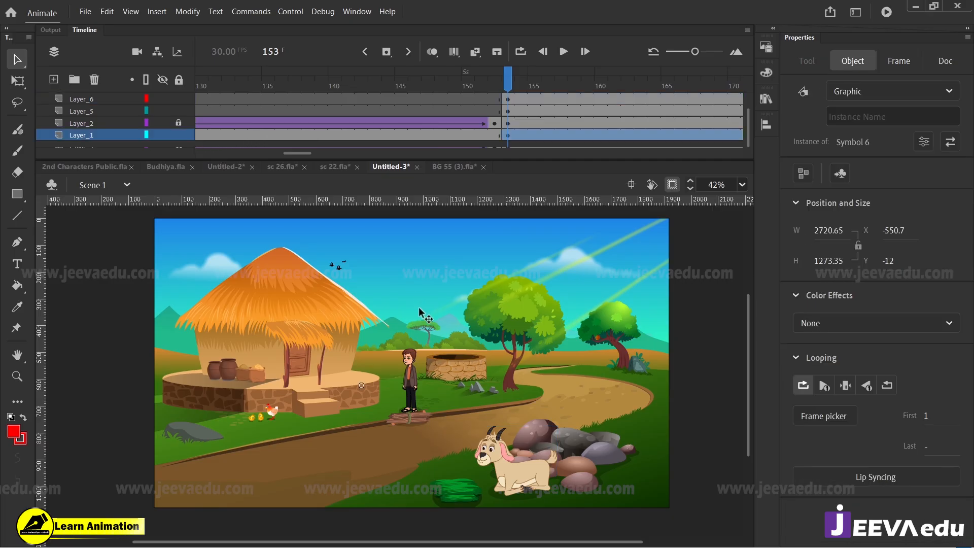
{"action": "left_click", "coordinate": [339, 265]}
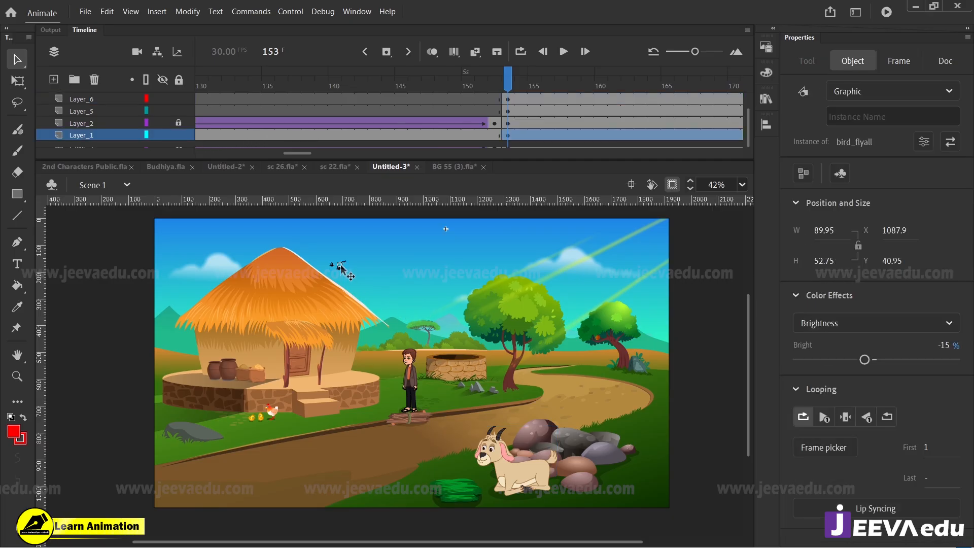
{"action": "left_click", "coordinate": [412, 389]}
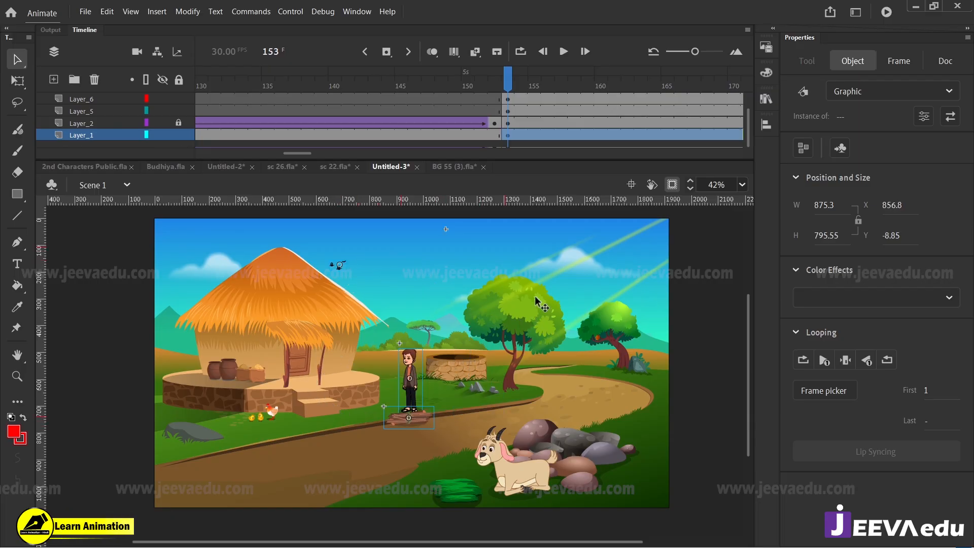
{"action": "left_click", "coordinate": [526, 284]}
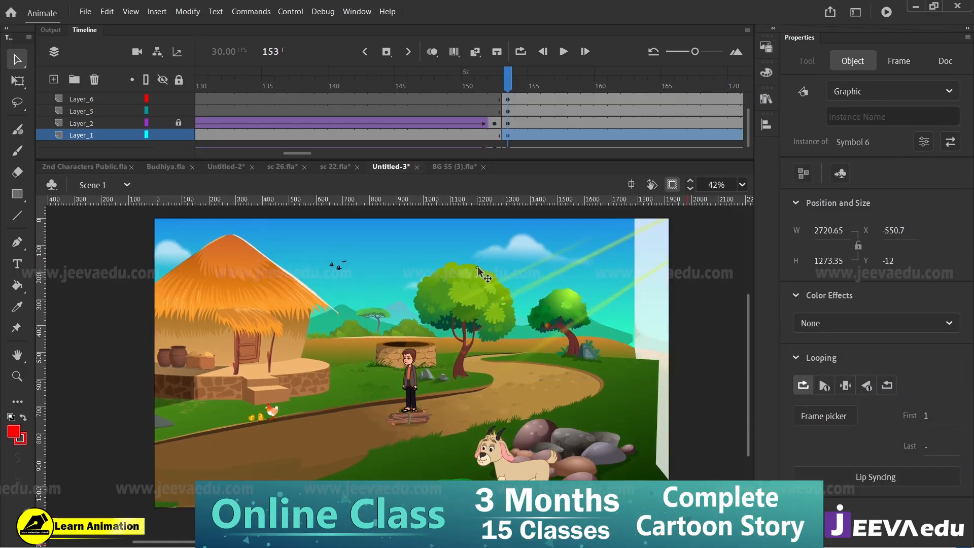
{"action": "left_click", "coordinate": [523, 288]}
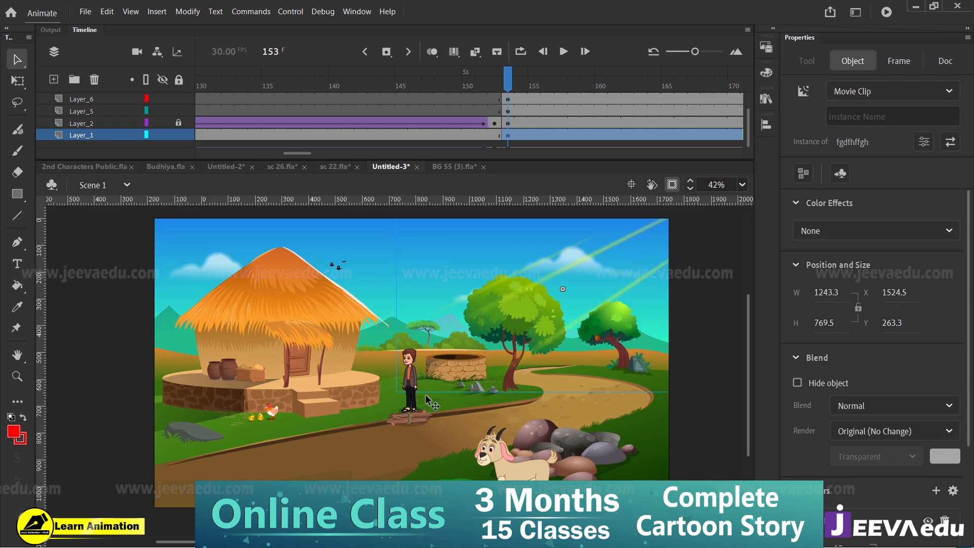
{"action": "left_click", "coordinate": [411, 366], "text": "shift"}
{"action": "left_click", "coordinate": [339, 267], "text": "shift"}
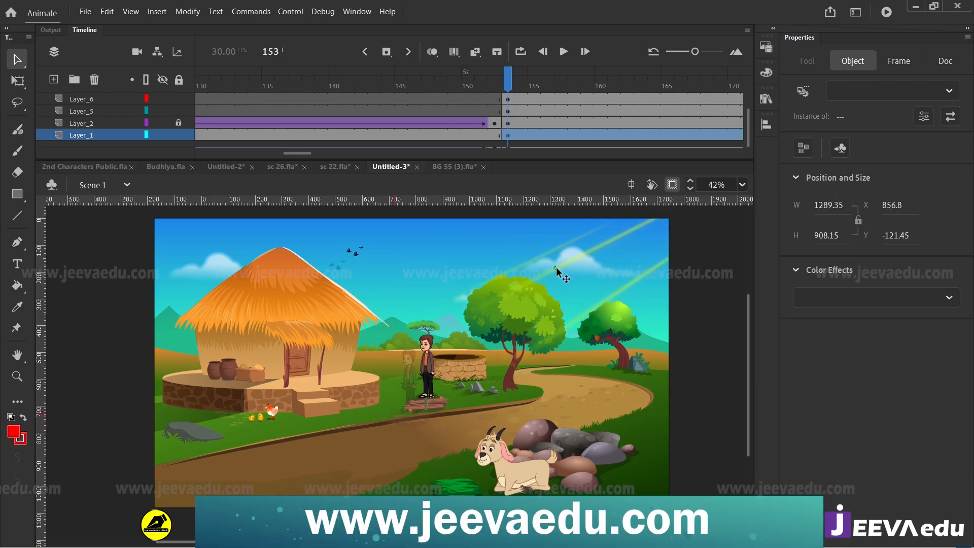
{"action": "left_click", "coordinate": [496, 387]}
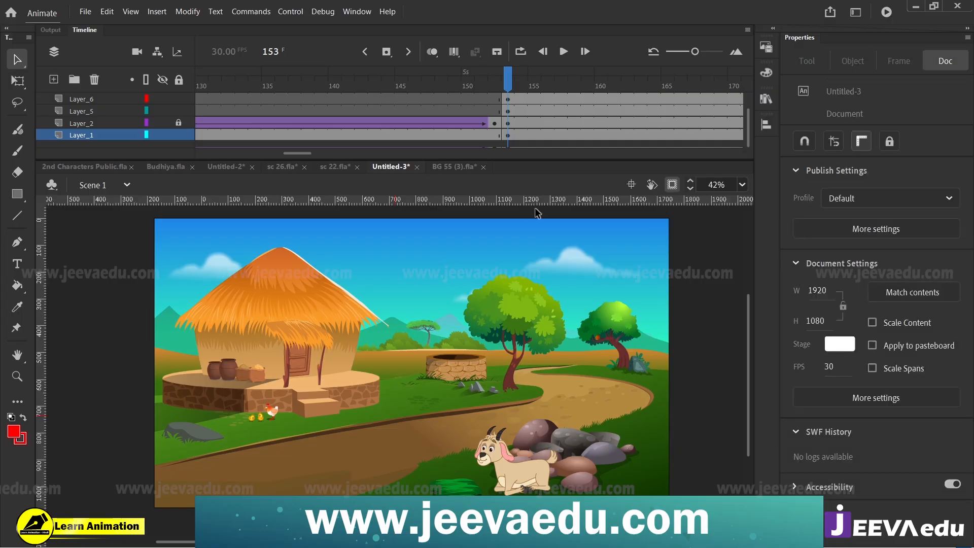
Step: Lock all layers except Layer_7 and paste the man, wood pile, birds and light rays in place there at frame 153
{"action": "scroll", "coordinate": [512, 102], "scroll_direction": "up", "scroll_amount": 1}
{"action": "left_click", "coordinate": [509, 110]}
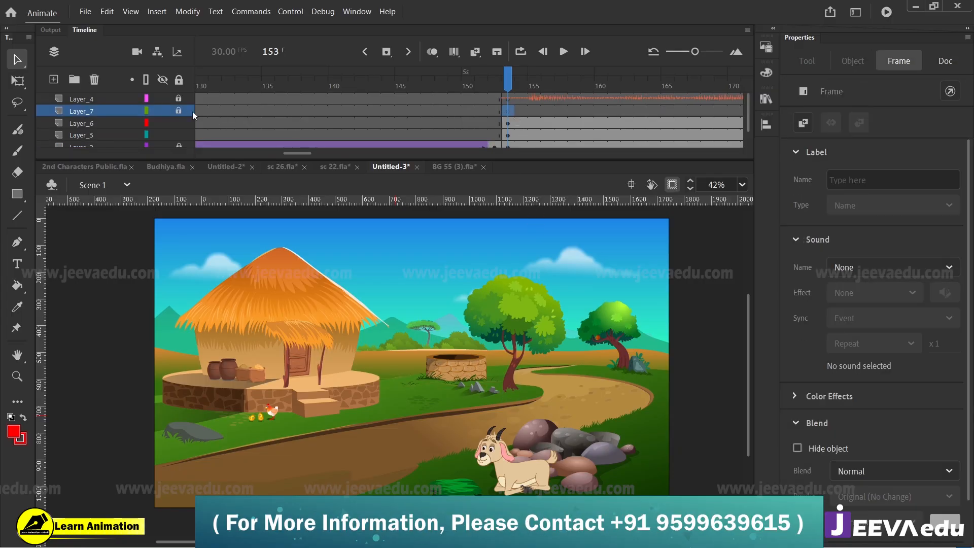
{"action": "left_click", "coordinate": [178, 79]}
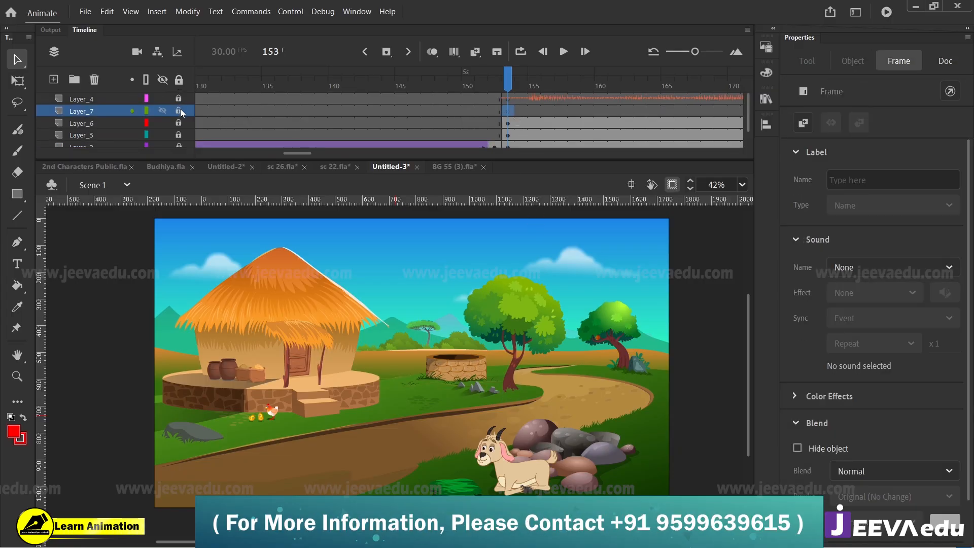
{"action": "right_click", "coordinate": [107, 276]}
{"action": "left_click", "coordinate": [180, 323]}
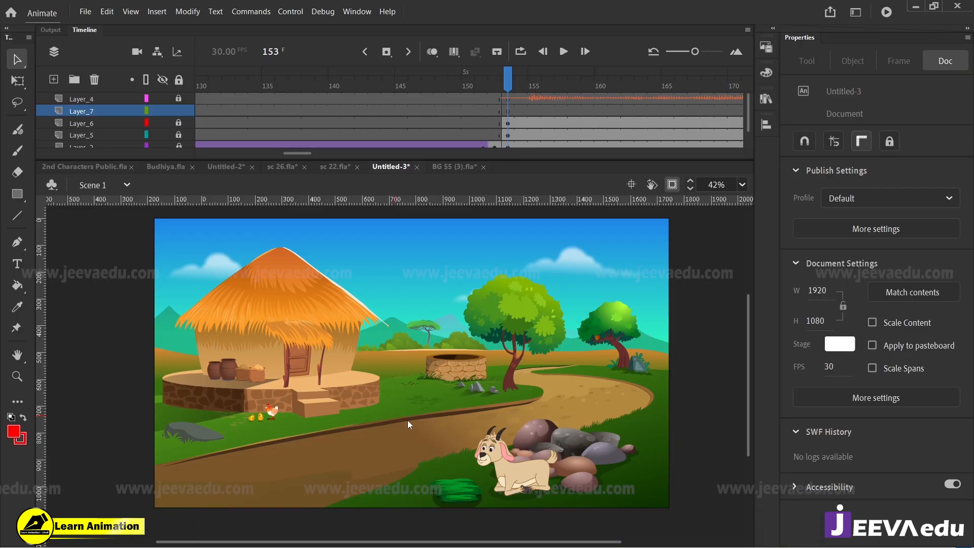
Step: Add three new layers above Layer_7 and insert blank keyframes at frame 153 on each of them
{"action": "left_click", "coordinate": [54, 80]}
{"action": "left_click", "coordinate": [53, 80]}
{"action": "left_click", "coordinate": [54, 80]}
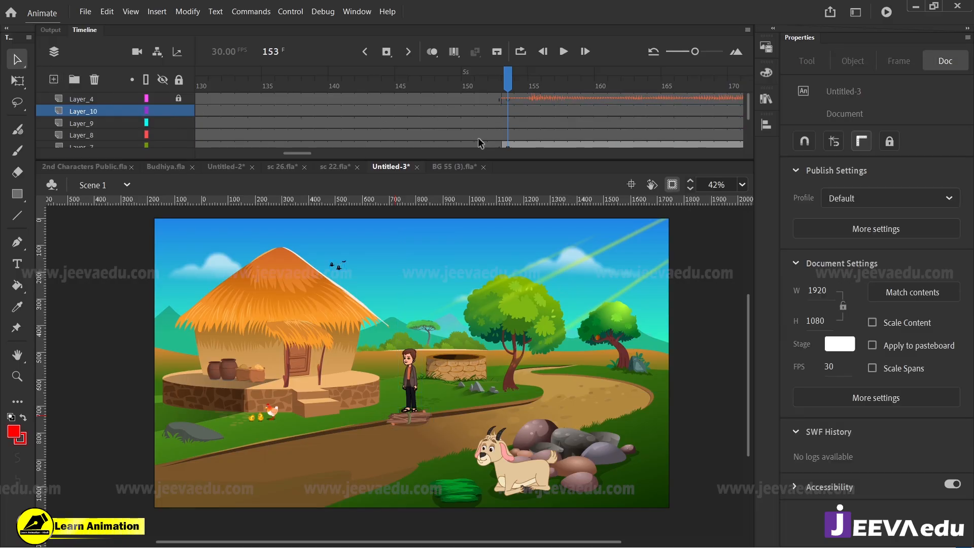
{"action": "left_click_drag", "start_coordinate": [509, 136], "coordinate": [509, 104]}
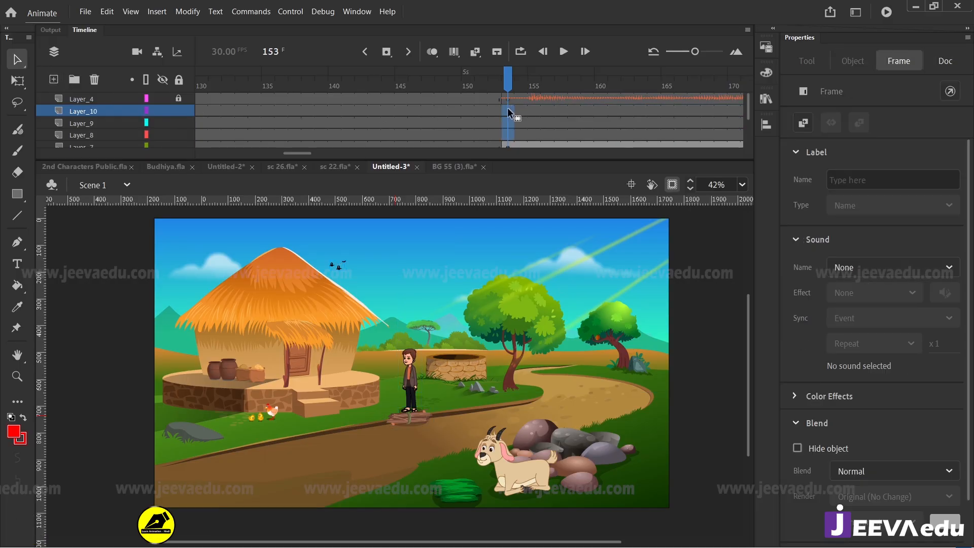
{"action": "left_click", "coordinate": [506, 74]}
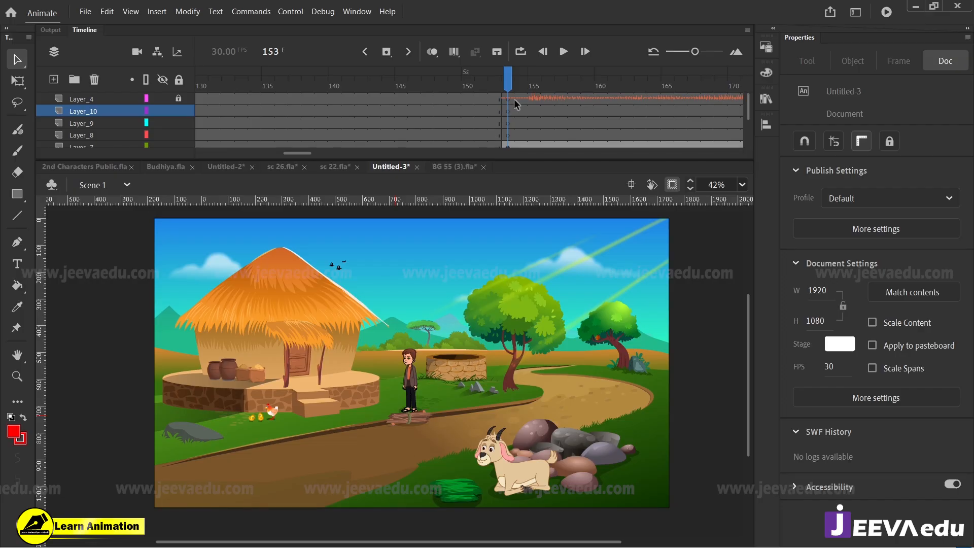
Step: Move everything except the man from Layer_7 to Layer_8 at frame 153, keeping the objects in place
{"action": "scroll", "coordinate": [510, 122], "scroll_direction": "down", "scroll_amount": 1}
{"action": "left_click", "coordinate": [509, 122]}
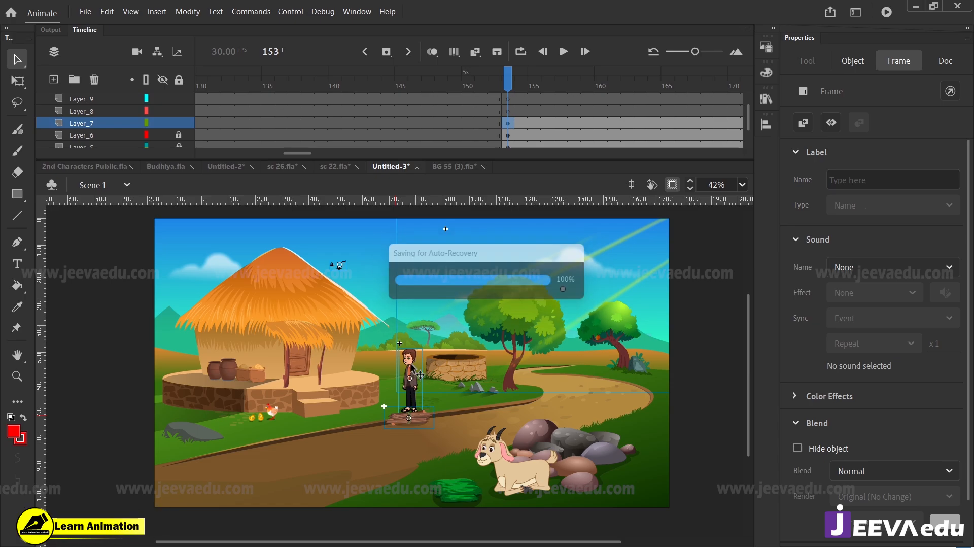
{"action": "left_click", "coordinate": [413, 382]}
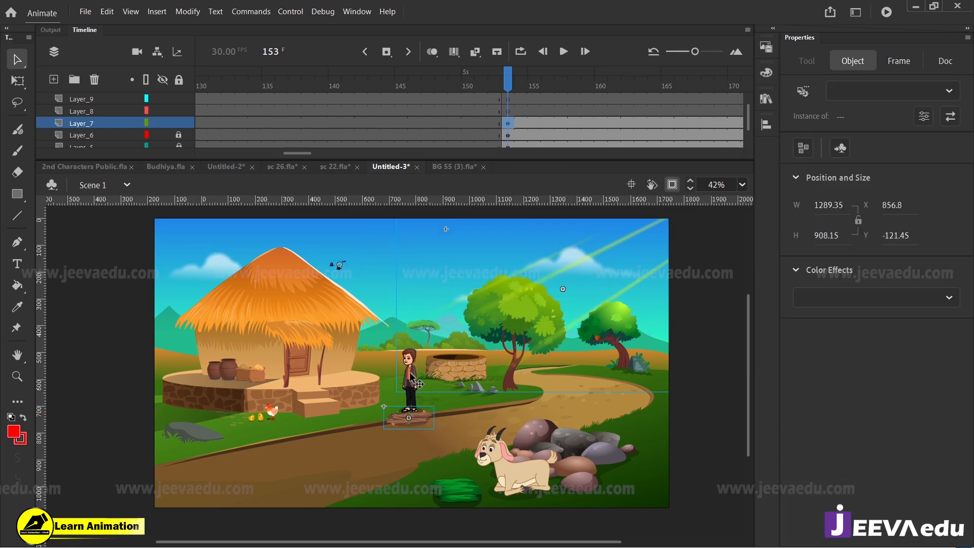
{"action": "left_click", "coordinate": [494, 286]}
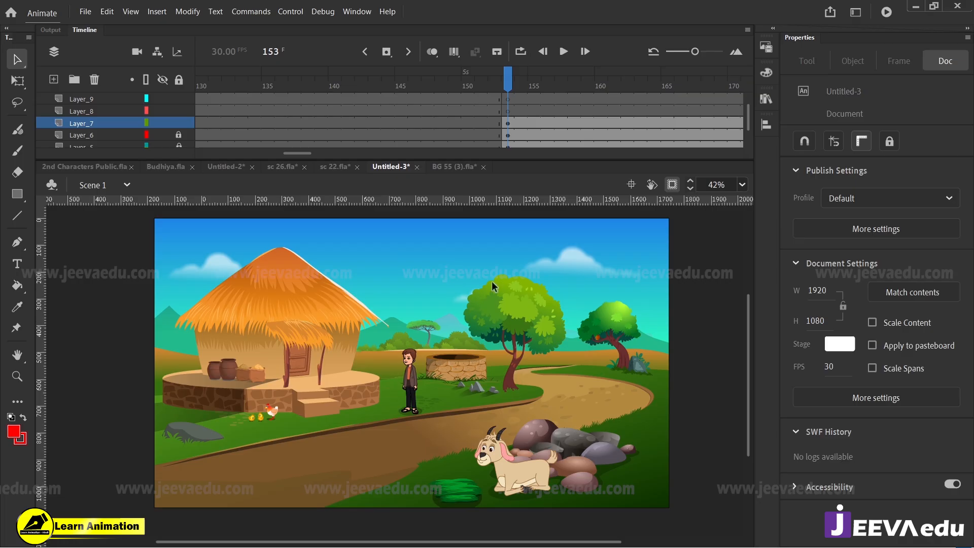
{"action": "left_click", "coordinate": [508, 111]}
{"action": "right_click", "coordinate": [110, 266]}
{"action": "left_click", "coordinate": [151, 313]}
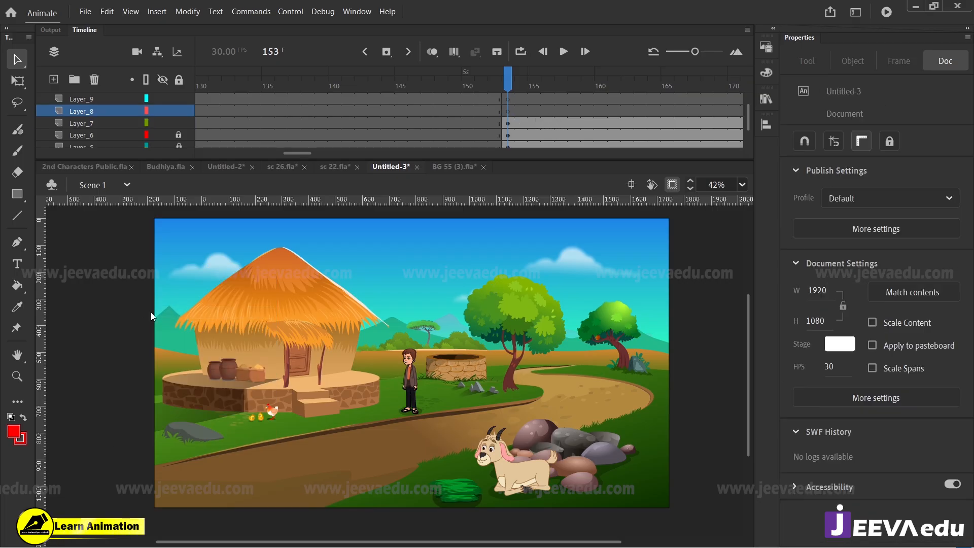
Step: Move the light rays and small birds from Layer_8 to Layer_9 in place at frame 153, and cut the birds from Layer_9
{"action": "left_click", "coordinate": [416, 418], "text": "shift"}
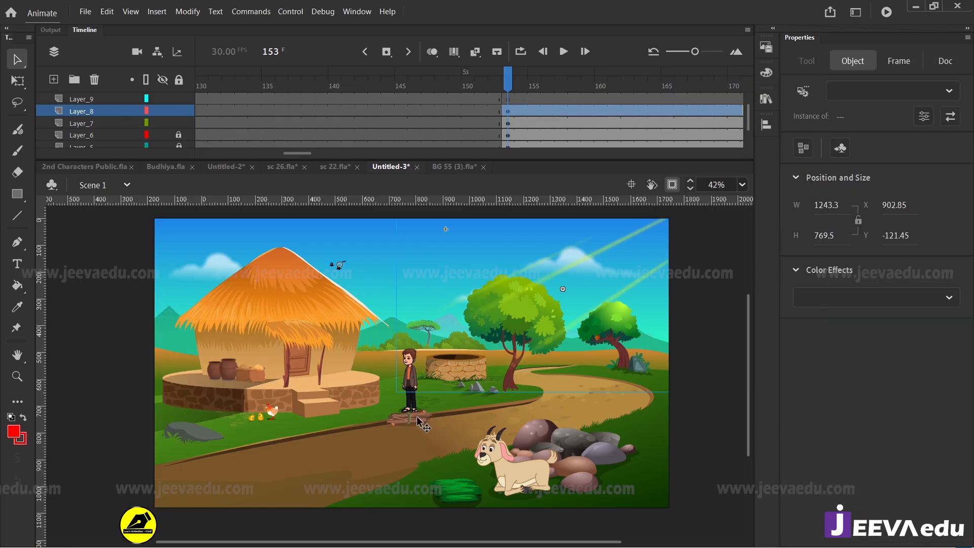
{"action": "left_click", "coordinate": [459, 377]}
{"action": "left_click", "coordinate": [507, 98]}
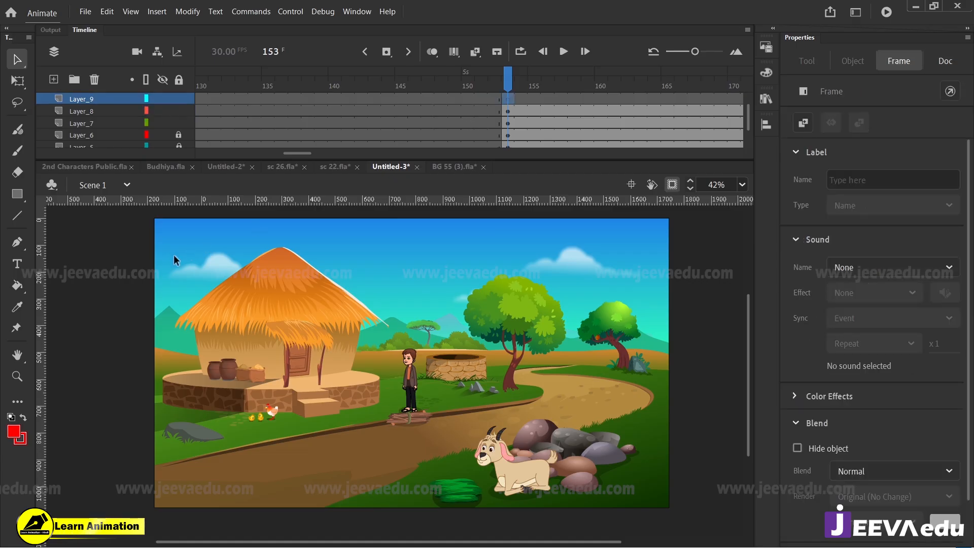
{"action": "right_click", "coordinate": [118, 264]}
{"action": "left_click", "coordinate": [152, 313]}
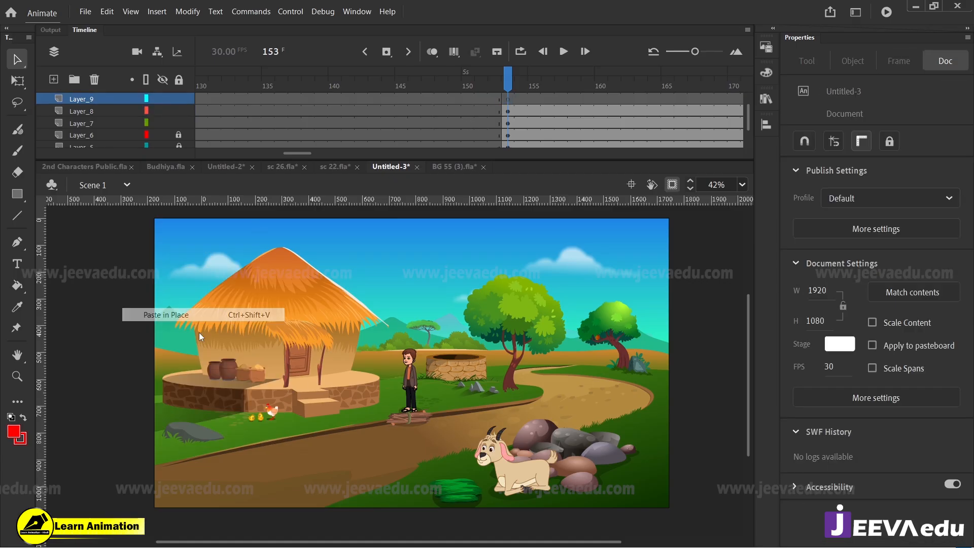
{"action": "left_click", "coordinate": [485, 303]}
{"action": "left_click", "coordinate": [481, 309]}
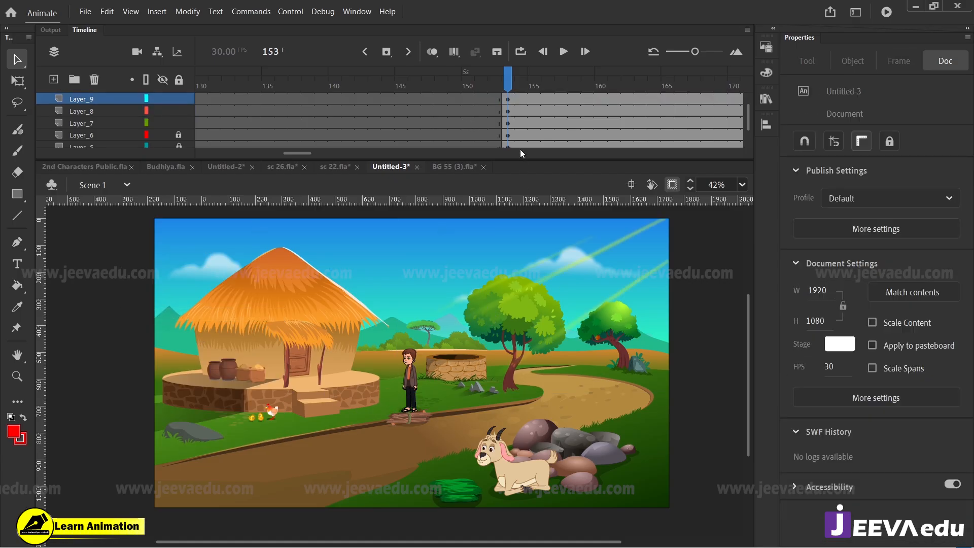
Step: Copy the large flying bird from 2nd Characters Public.fla and paste it into Layer_10 of Untitled-3 at frame 153
{"action": "scroll", "coordinate": [515, 135], "scroll_direction": "up", "scroll_amount": 1}
{"action": "left_click", "coordinate": [509, 111]}
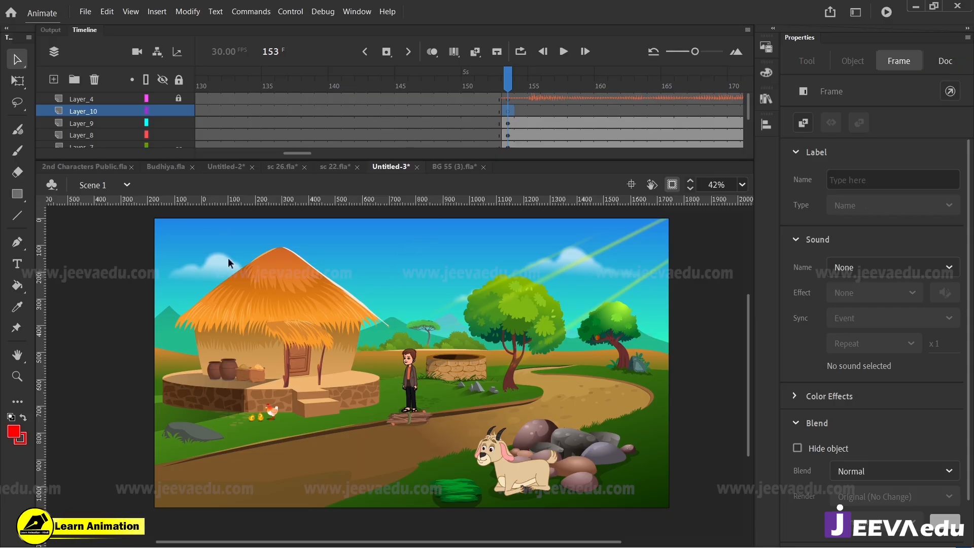
{"action": "left_click", "coordinate": [80, 167]}
{"action": "left_click", "coordinate": [109, 361]}
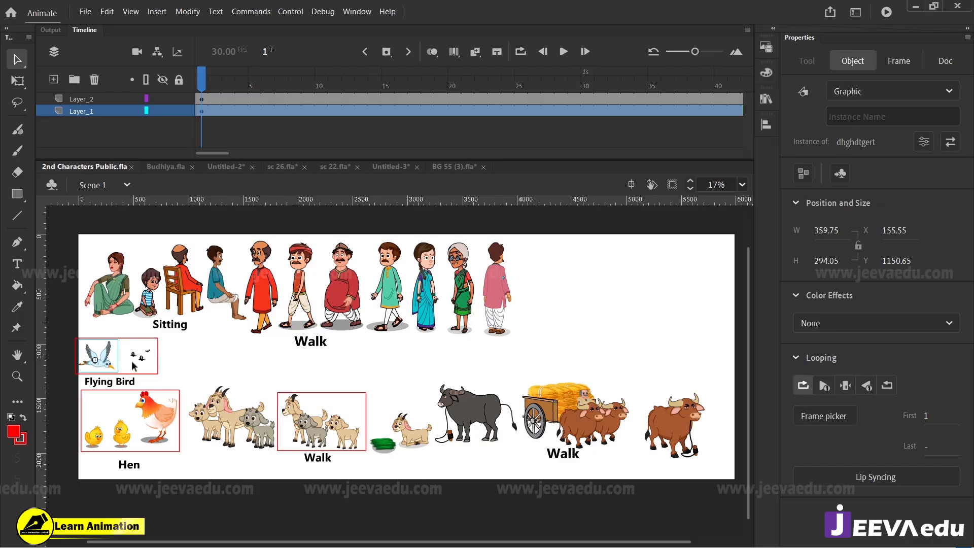
{"action": "key", "text": "z"}
{"action": "left_click_drag", "start_coordinate": [78, 323], "coordinate": [134, 400]}
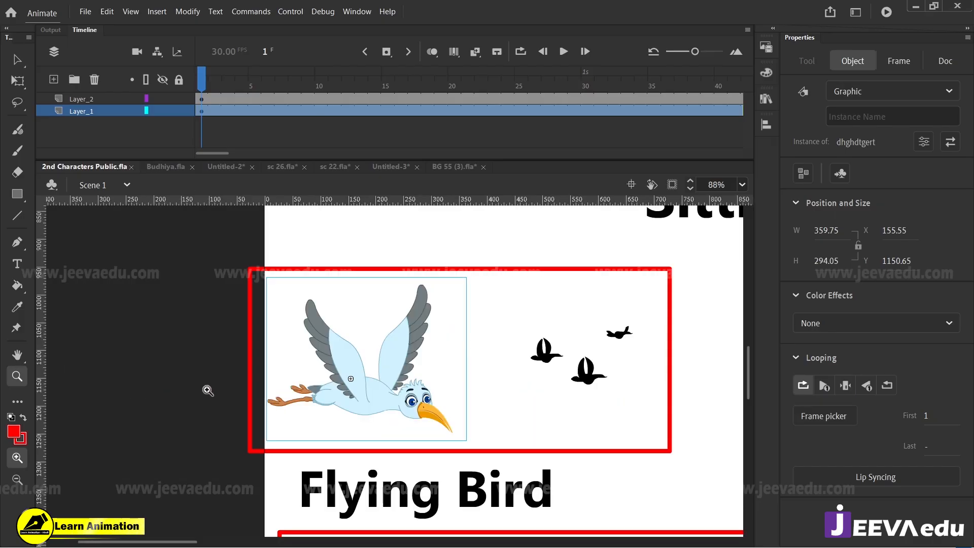
{"action": "left_click_drag", "start_coordinate": [221, 88], "coordinate": [83, 197]}
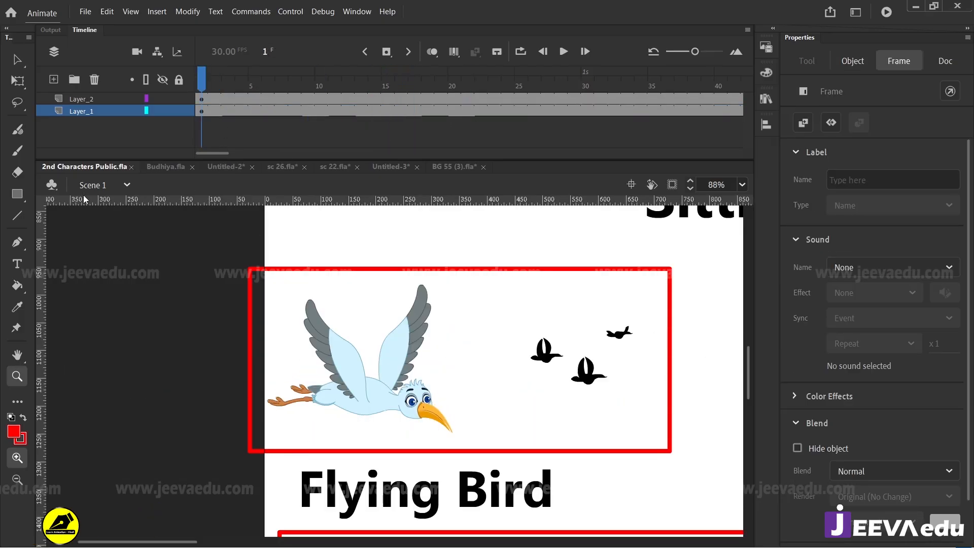
{"action": "left_click", "coordinate": [398, 171]}
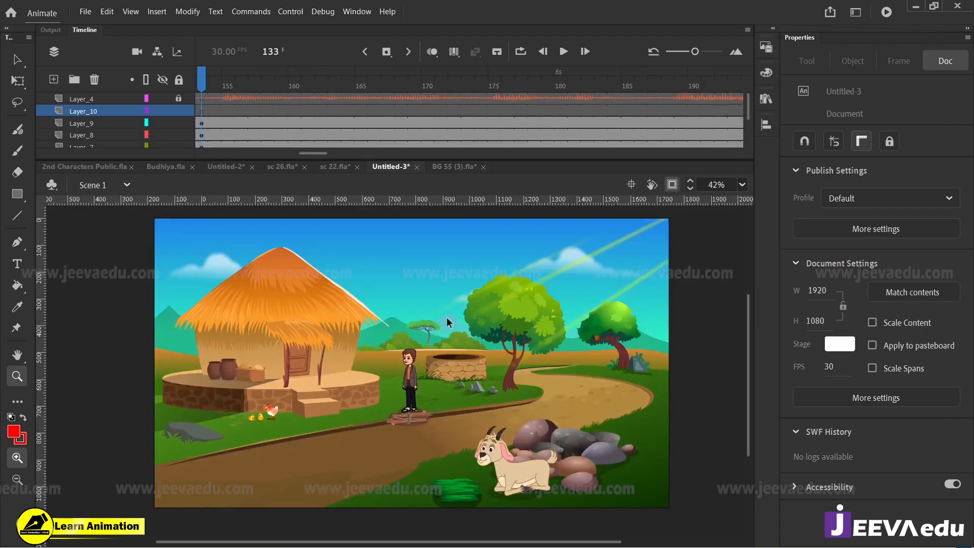
{"action": "key", "text": "ctrl+v"}
Step: Scale the bird down to about 171 × 75 px and place it in the sky beside the hut's roof peak at frame 153
{"action": "key", "text": "q"}
{"action": "left_click_drag", "start_coordinate": [447, 336], "coordinate": [421, 359]}
{"action": "left_click_drag", "start_coordinate": [412, 401], "coordinate": [427, 276]}
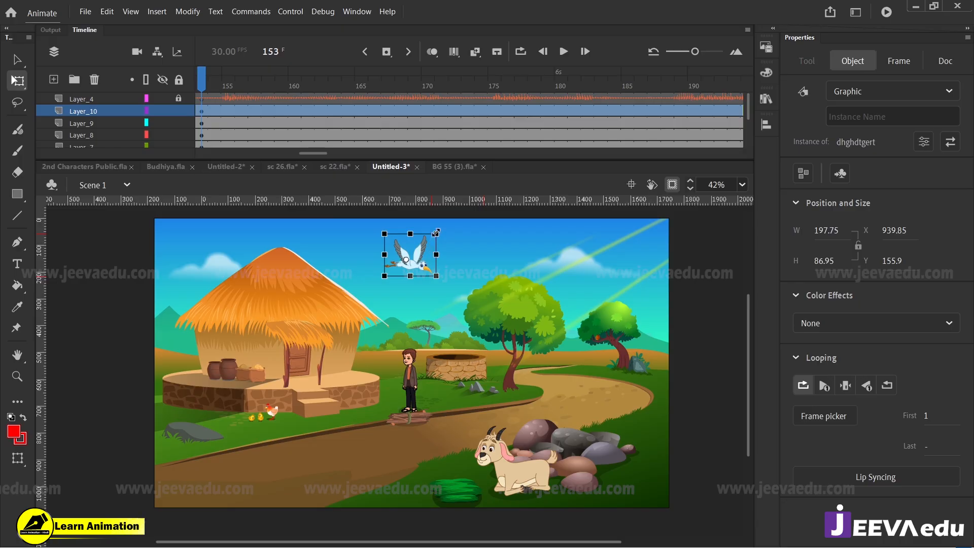
{"action": "left_click_drag", "start_coordinate": [436, 232], "coordinate": [399, 227]}
{"action": "left_click_drag", "start_coordinate": [238, 85], "coordinate": [148, 101]}
{"action": "left_click", "coordinate": [165, 97]}
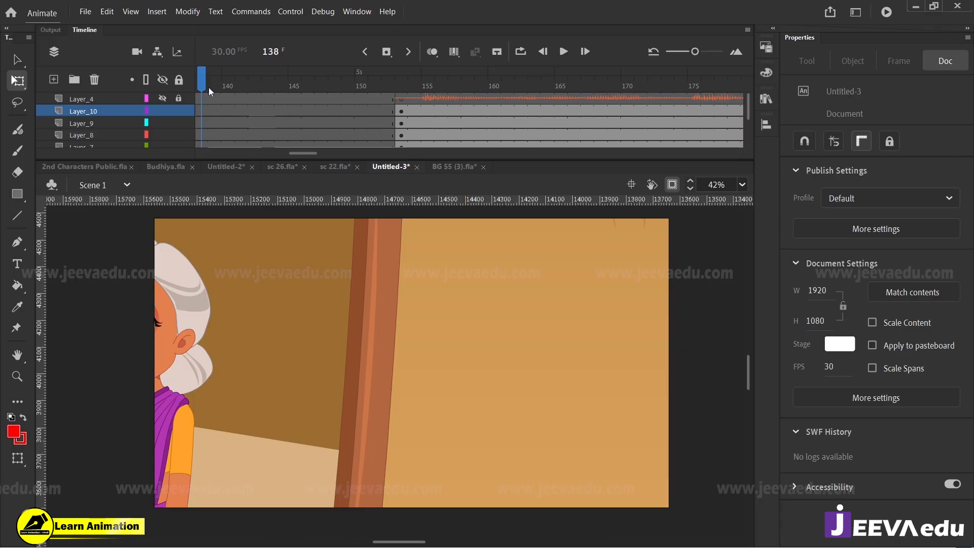
{"action": "left_click_drag", "start_coordinate": [207, 87], "coordinate": [407, 138]}
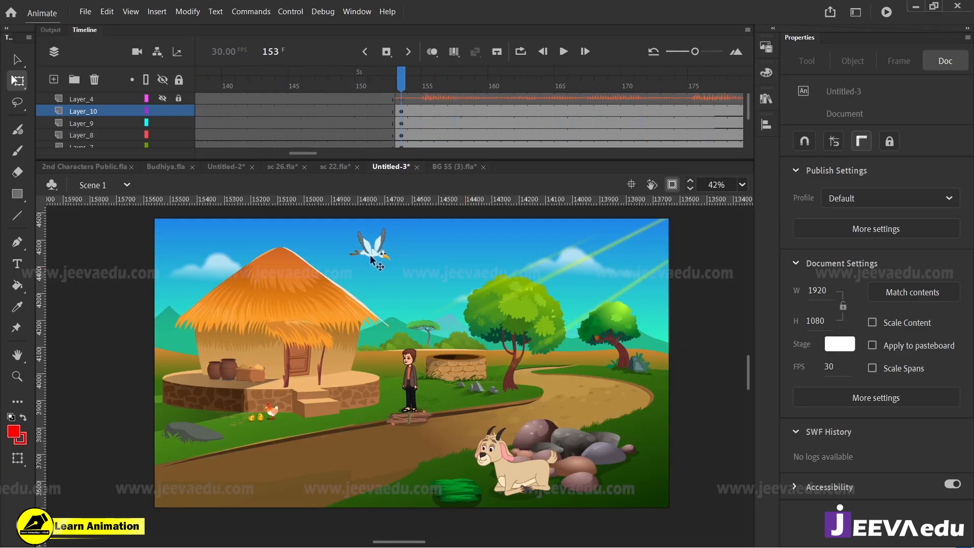
{"action": "left_click_drag", "start_coordinate": [372, 260], "coordinate": [237, 257]}
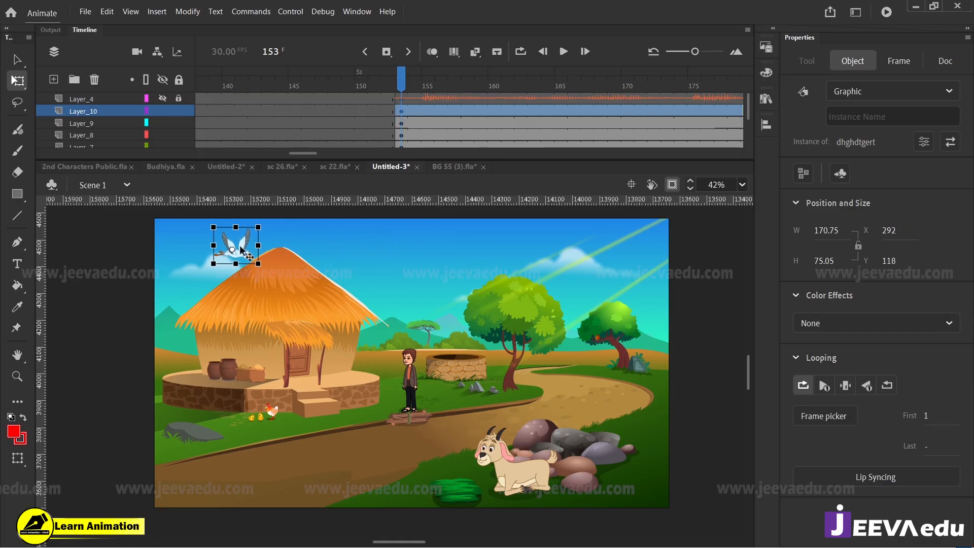
Step: Convert the bird to a graphic symbol, extend its internal timeline with more frames and return to Scene 1
{"action": "key", "text": "F8"}
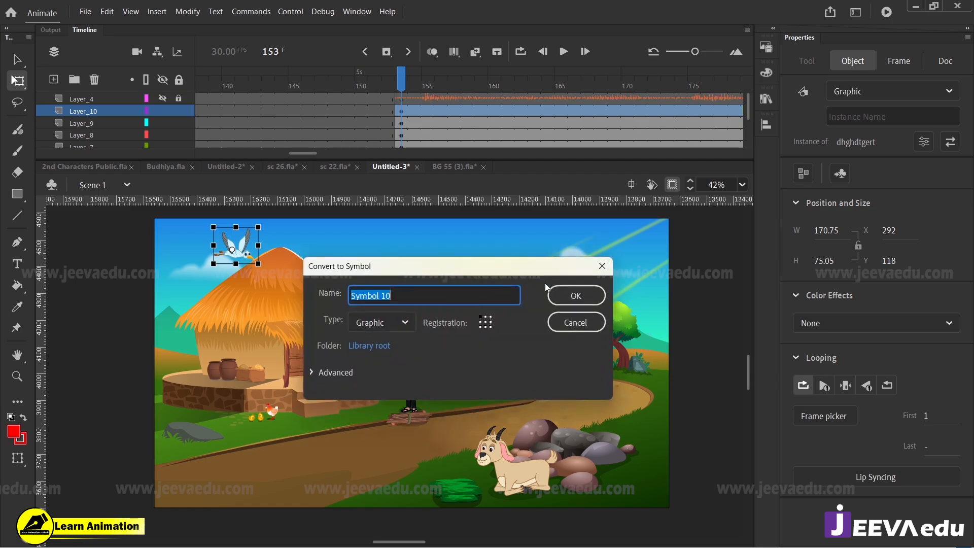
{"action": "key", "text": "Escape"}
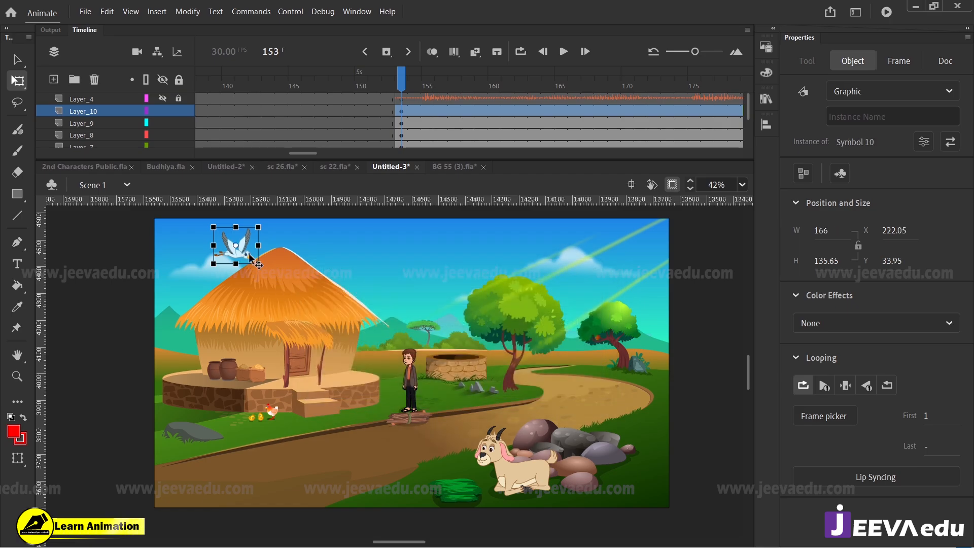
{"action": "double_click", "coordinate": [252, 263]}
{"action": "left_click_drag", "start_coordinate": [341, 102], "coordinate": [254, 87]}
{"action": "key", "text": "F5"}
{"action": "left_click", "coordinate": [123, 184]}
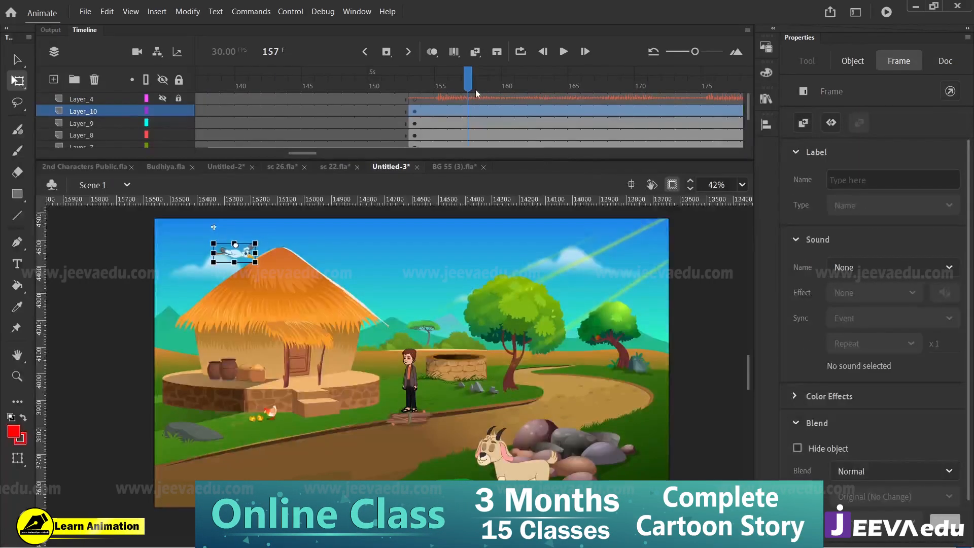
Step: Check which layers hold the goat's grass, the rocks and the hens, and preview the scene's animation from frame 153
{"action": "left_click_drag", "start_coordinate": [474, 90], "coordinate": [421, 101]}
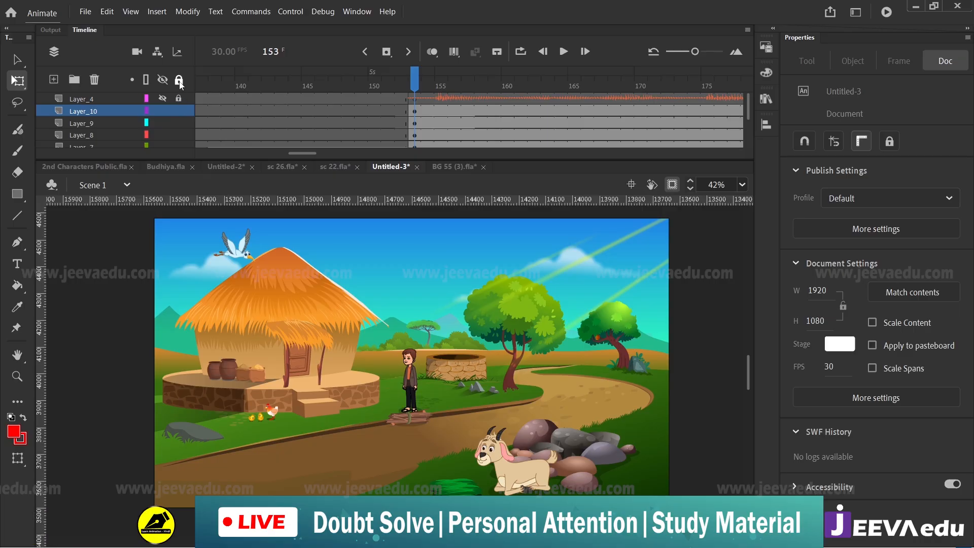
{"action": "left_click", "coordinate": [495, 469]}
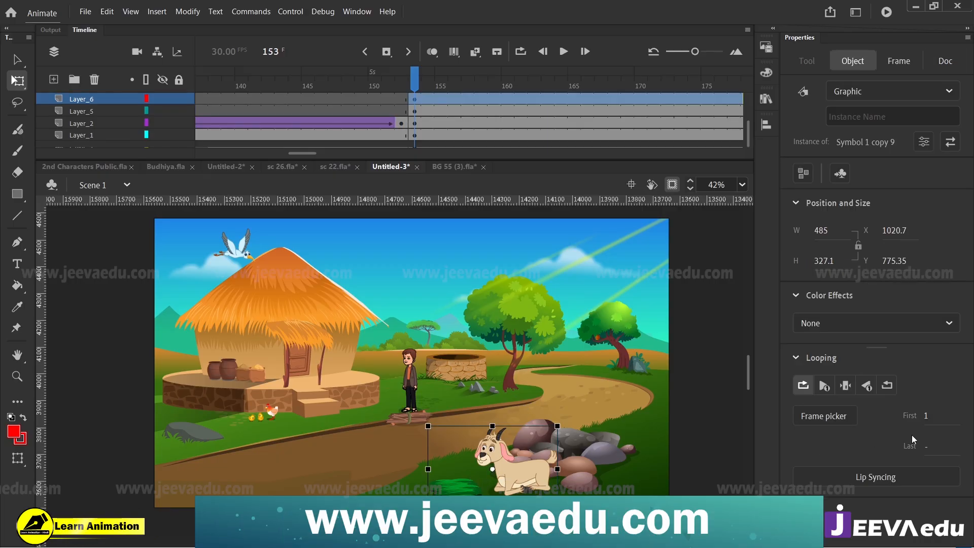
{"action": "left_click", "coordinate": [598, 469]}
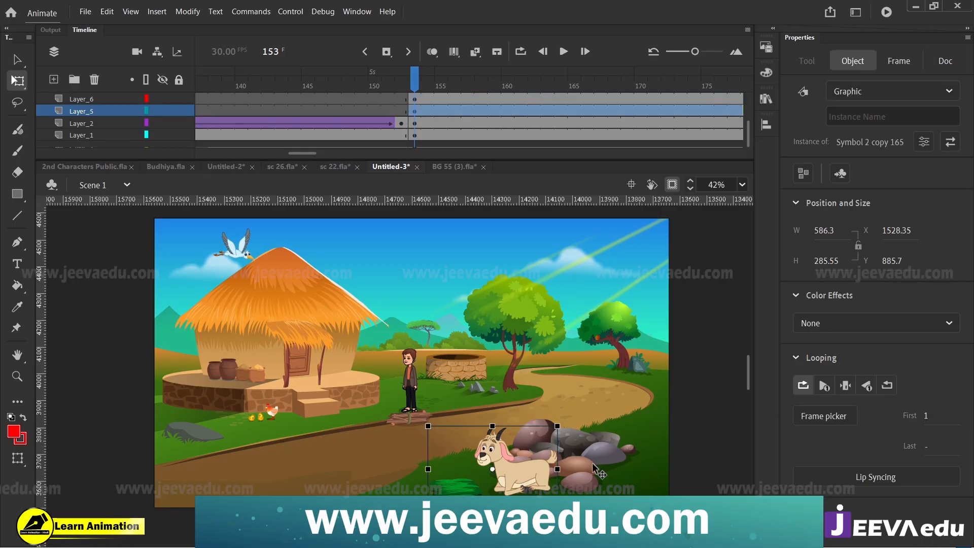
{"action": "left_click", "coordinate": [273, 412]}
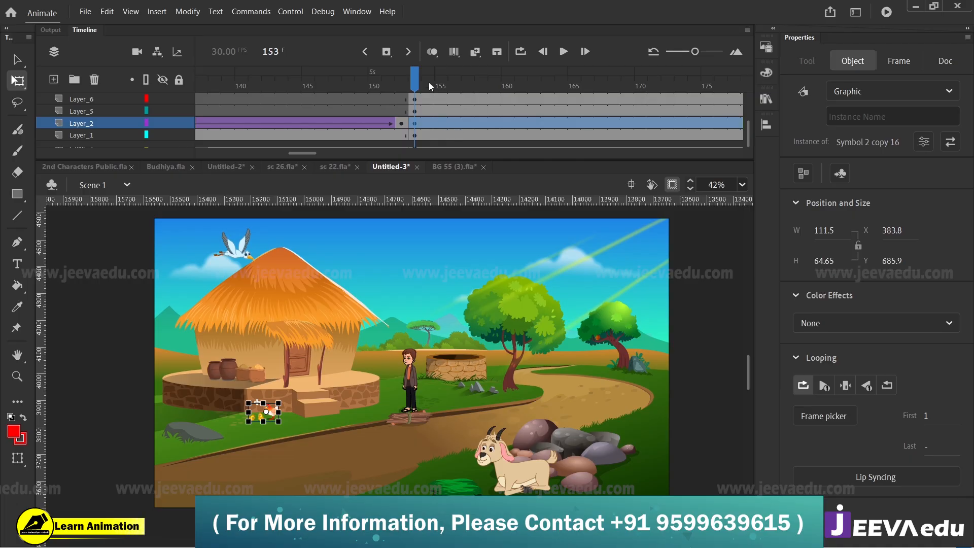
{"action": "scroll", "coordinate": [429, 86], "scroll_direction": "down", "scroll_amount": 3}
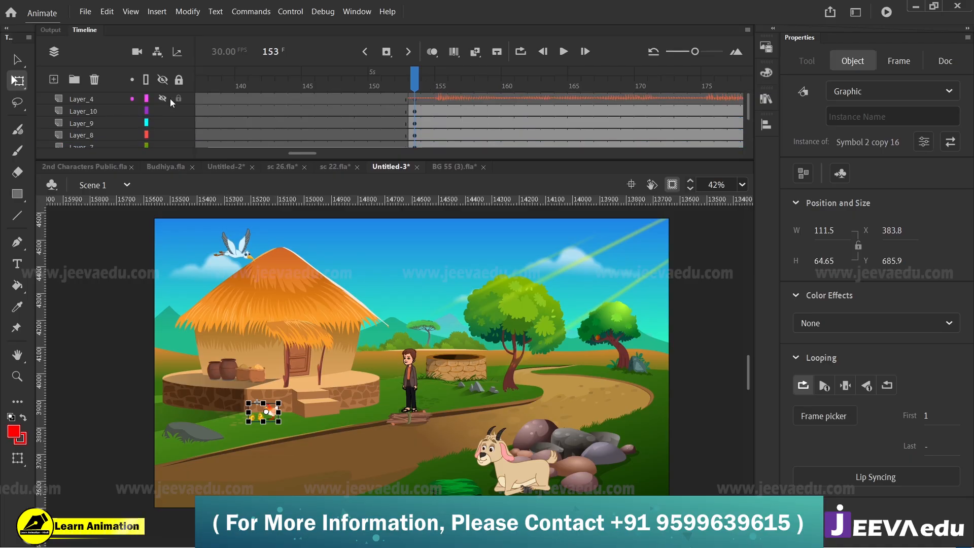
{"action": "left_click", "coordinate": [416, 97]}
{"action": "key", "text": "Return"}
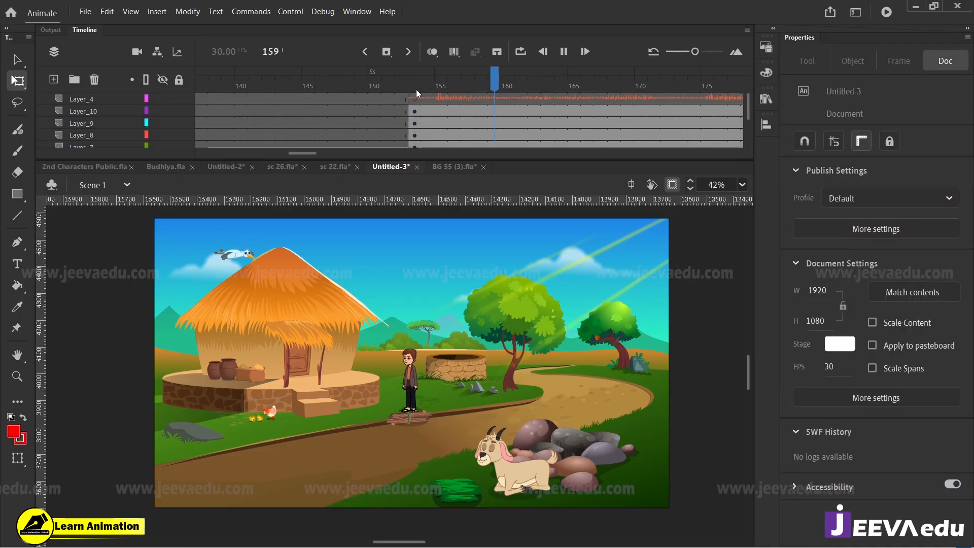
{"action": "left_click", "coordinate": [574, 91]}
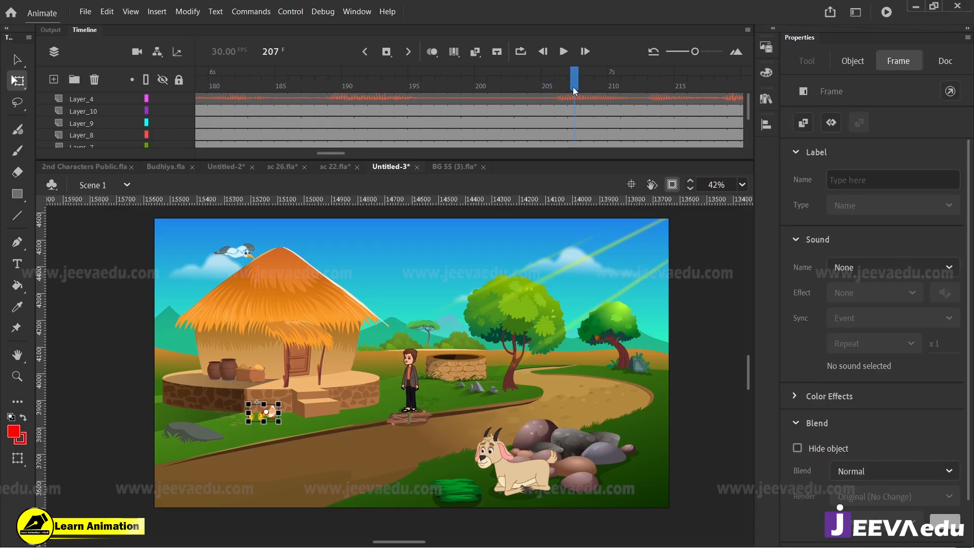
{"action": "left_click_drag", "start_coordinate": [574, 88], "coordinate": [523, 125]}
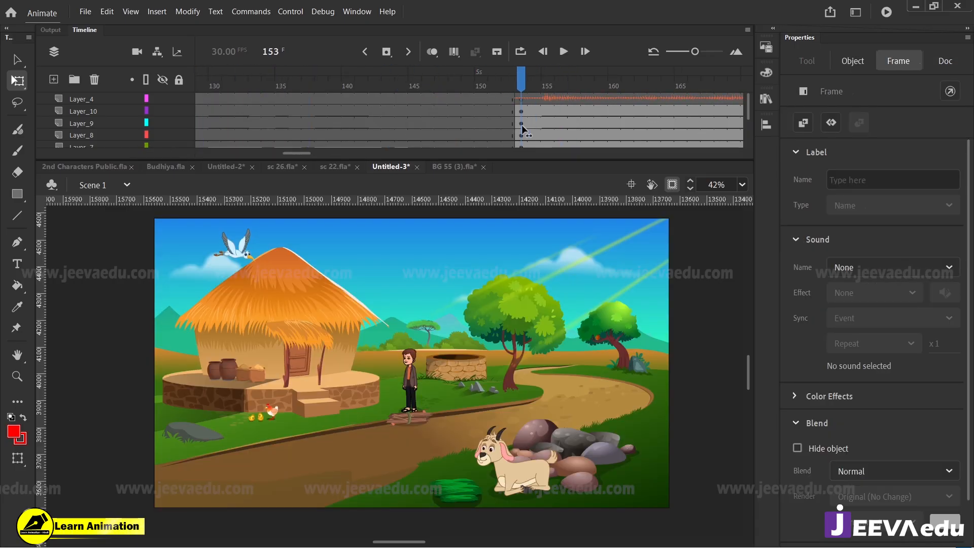
{"action": "left_click", "coordinate": [463, 392]}
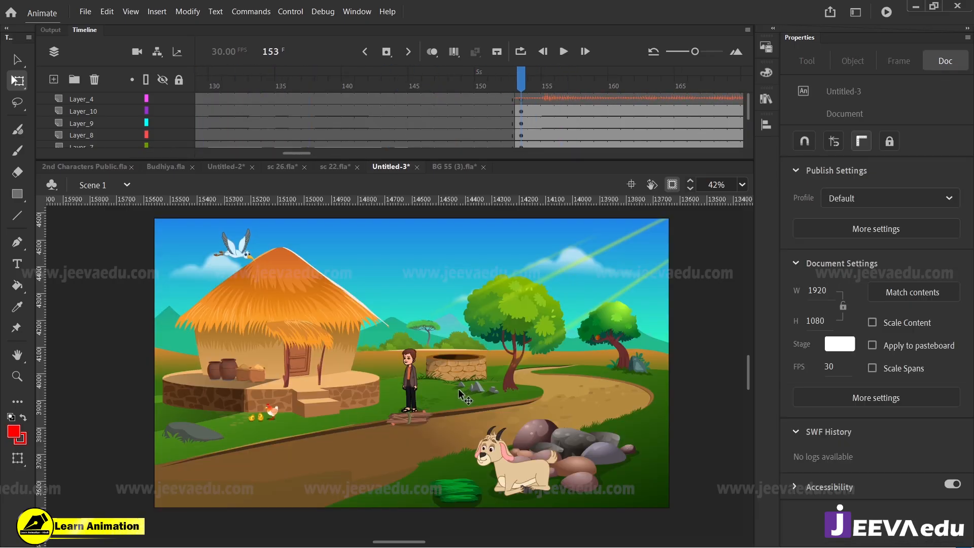
Step: Copy the hay-loaded bullock cart from 2nd Characters Public.fla
{"action": "left_click", "coordinate": [84, 167]}
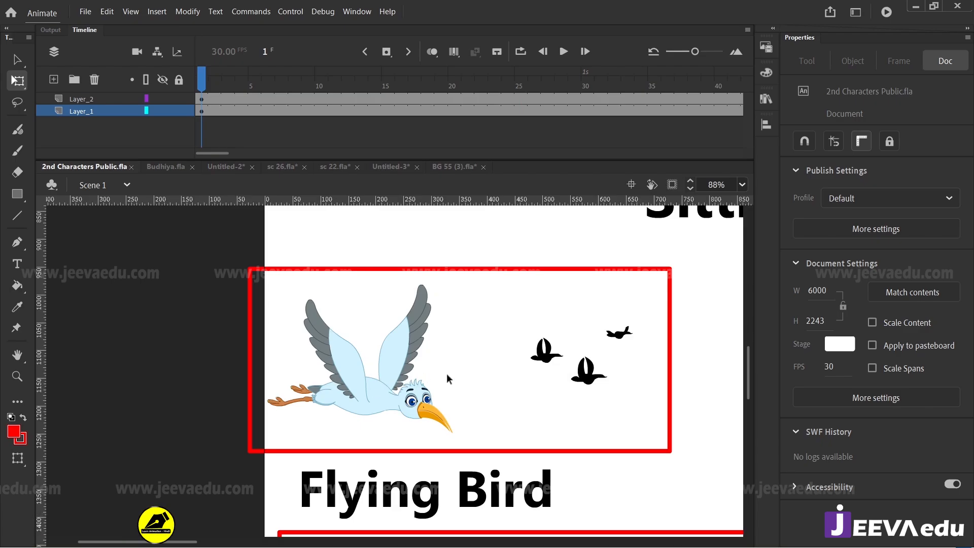
{"action": "key", "text": "z"}
{"action": "left_click", "coordinate": [501, 394], "text": "alt"}
{"action": "left_click", "coordinate": [499, 400], "text": "alt"}
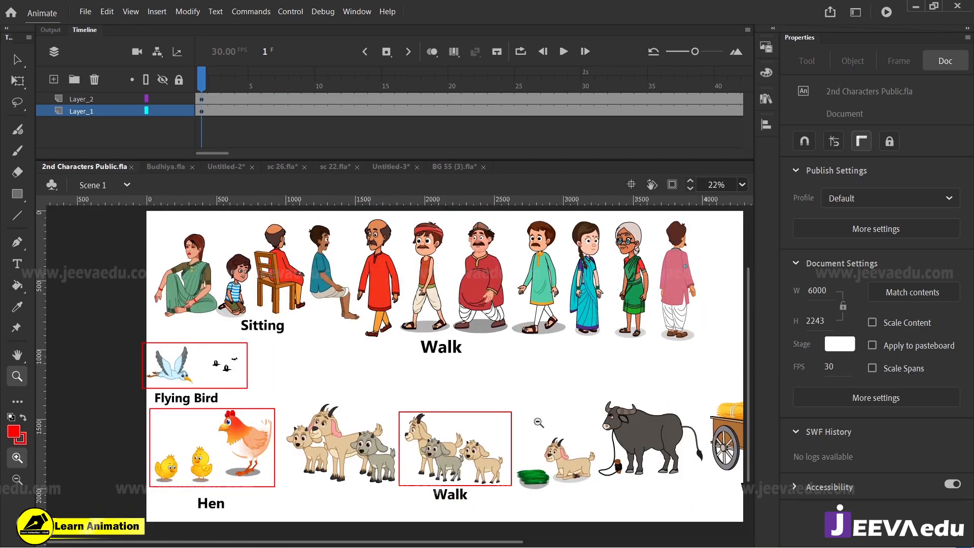
{"action": "left_click", "coordinate": [538, 421], "text": "alt"}
{"action": "left_click_drag", "start_coordinate": [251, 84], "coordinate": [401, 152]}
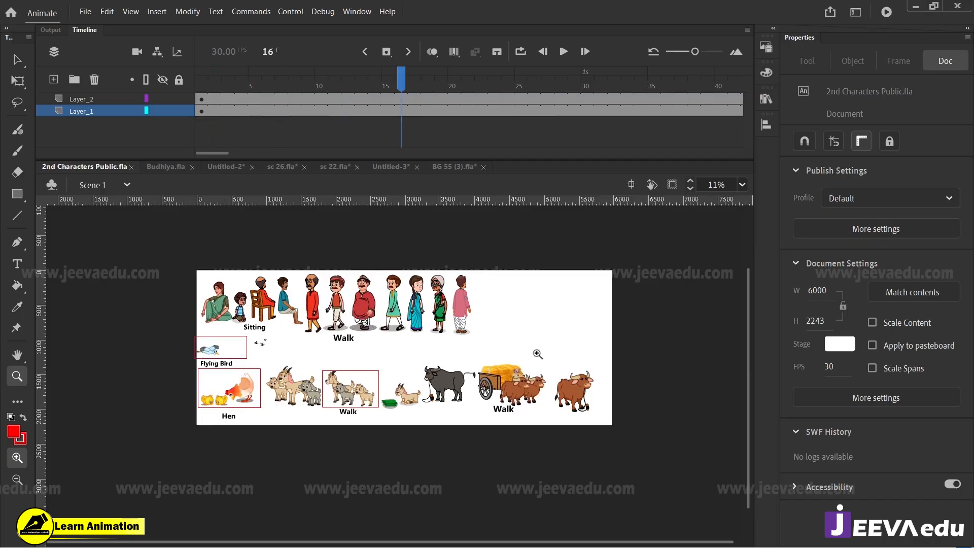
{"action": "key", "text": "v"}
{"action": "left_click", "coordinate": [535, 408]}
{"action": "left_click_drag", "start_coordinate": [535, 408], "coordinate": [532, 387]}
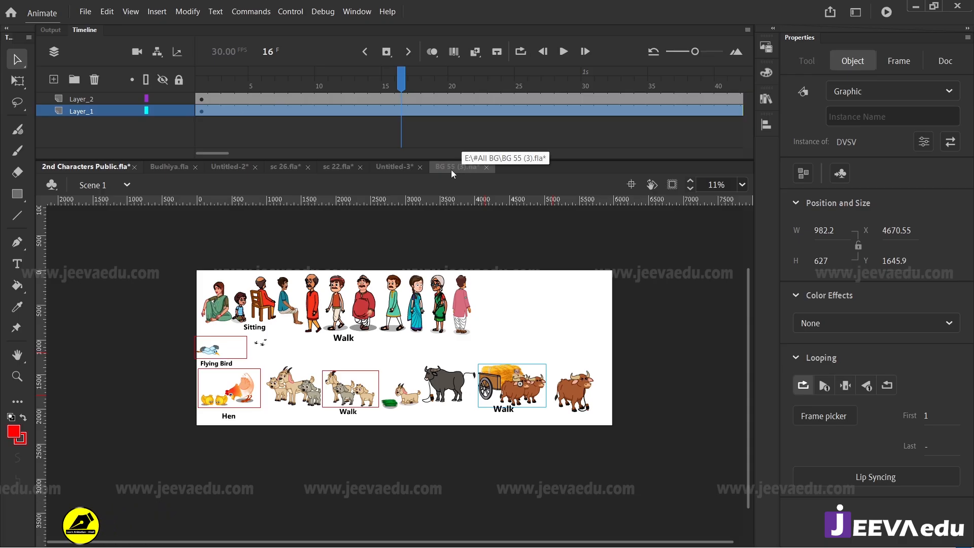
Step: Add a new layer above Layer_10 in Untitled-3 and try to paste the copied cart at frame 153
{"action": "left_click", "coordinate": [394, 166]}
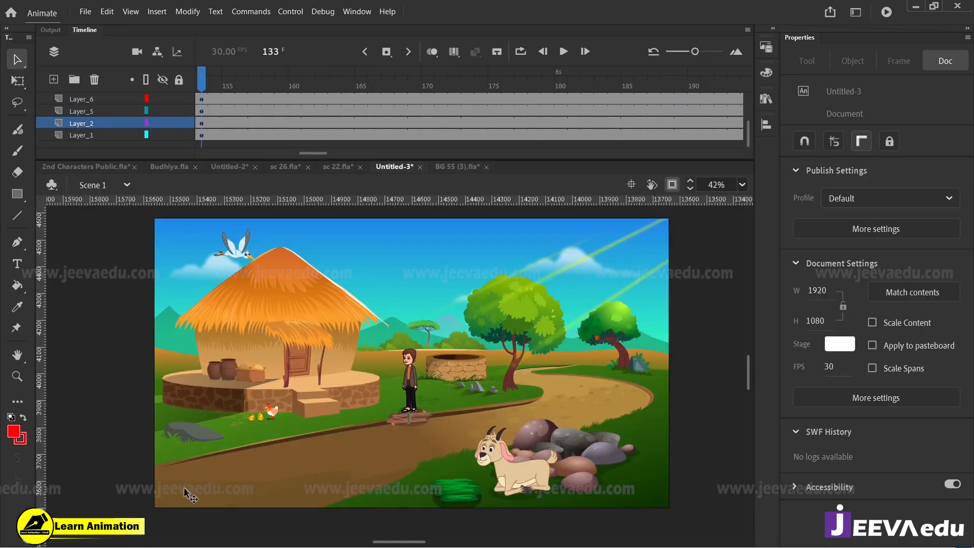
{"action": "scroll", "coordinate": [232, 133], "scroll_direction": "up", "scroll_amount": 5}
{"action": "left_click", "coordinate": [202, 110]}
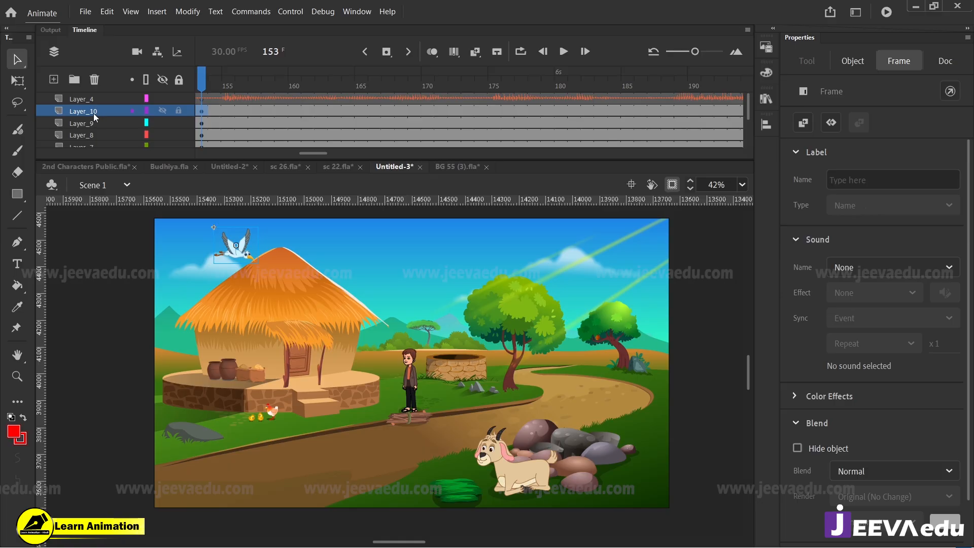
{"action": "left_click", "coordinate": [94, 113]}
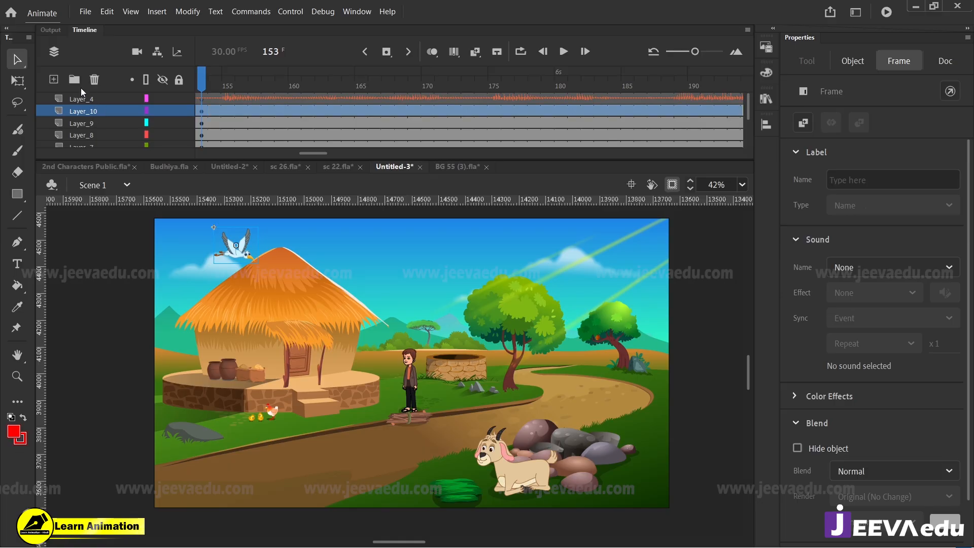
{"action": "left_click", "coordinate": [53, 79]}
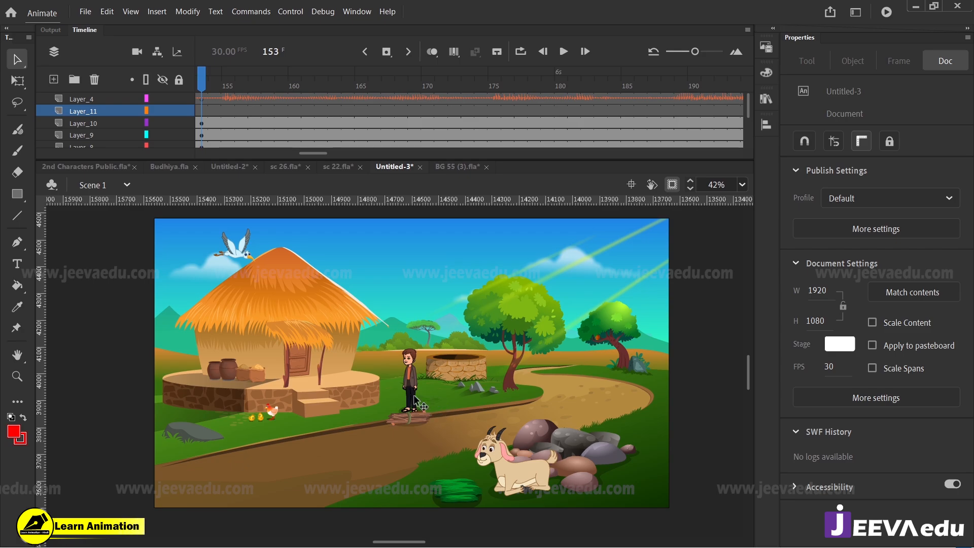
{"action": "key", "text": "ctrl+v"}
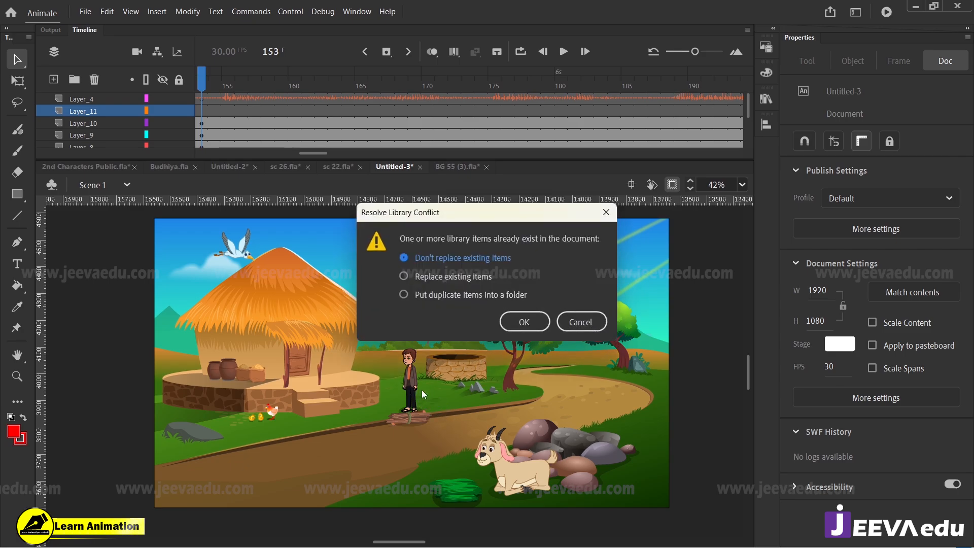
{"action": "left_click", "coordinate": [578, 320]}
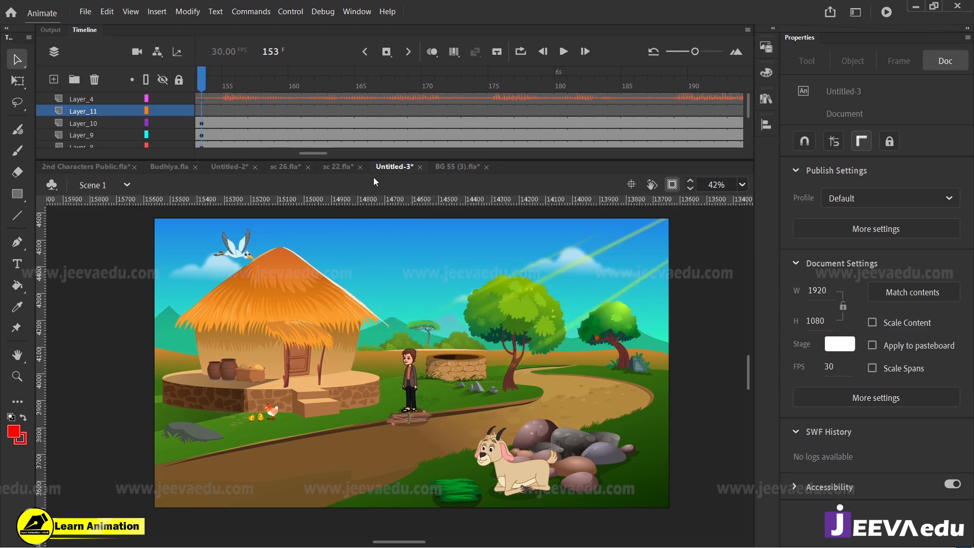
Step: Return to 2nd Characters Public.fla and preview the walking characters' animation from the first frame
{"action": "left_click", "coordinate": [118, 169]}
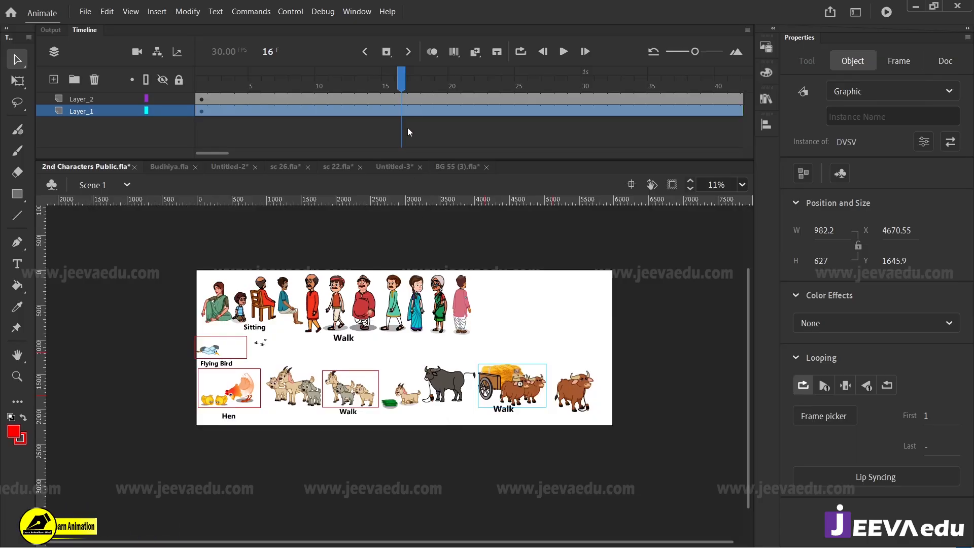
{"action": "left_click", "coordinate": [373, 336]}
{"action": "key", "text": "z"}
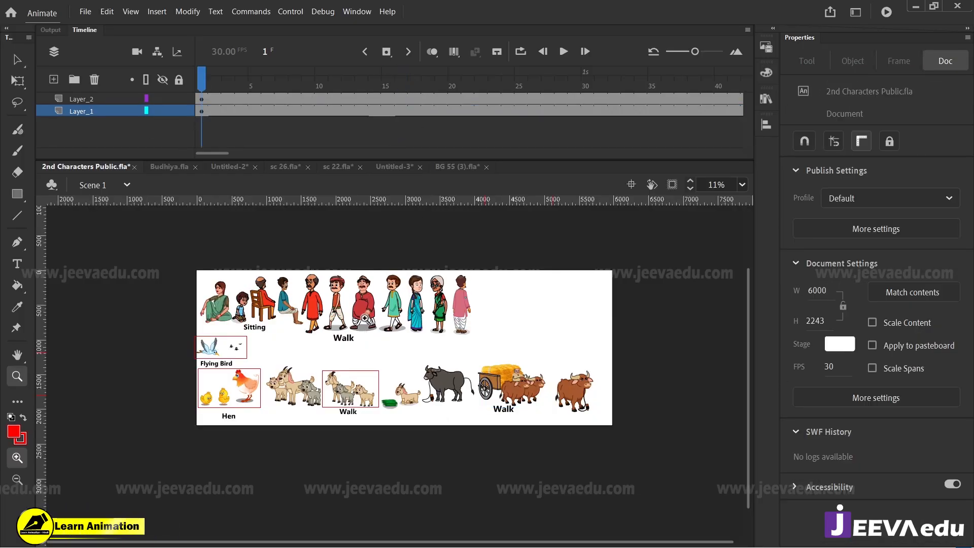
{"action": "left_click", "coordinate": [375, 339]}
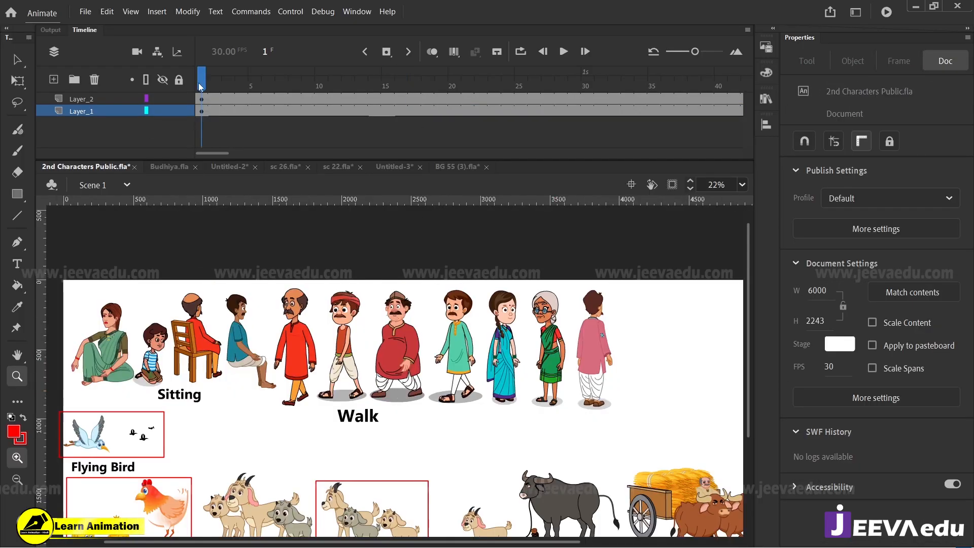
{"action": "left_click", "coordinate": [281, 98]}
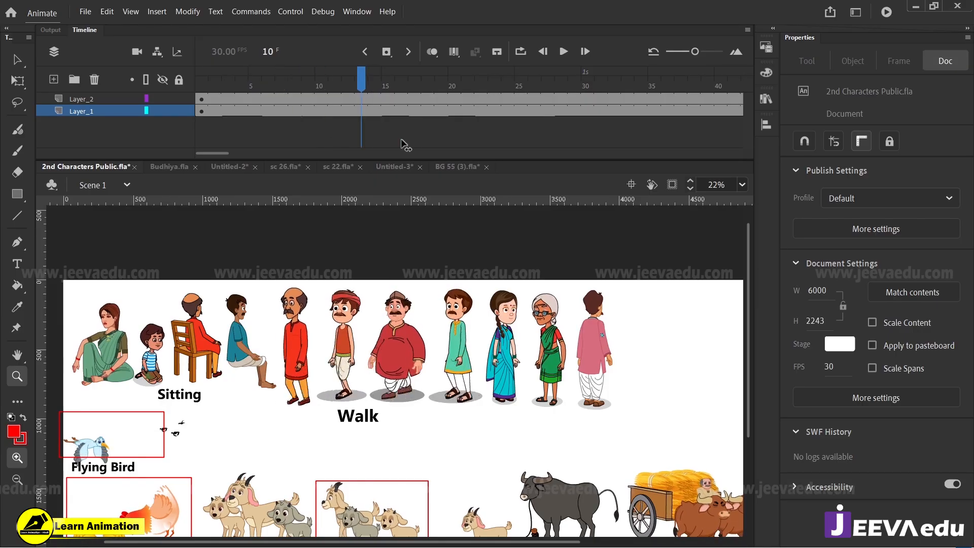
{"action": "key", "text": "Return"}
{"action": "key", "text": "v"}
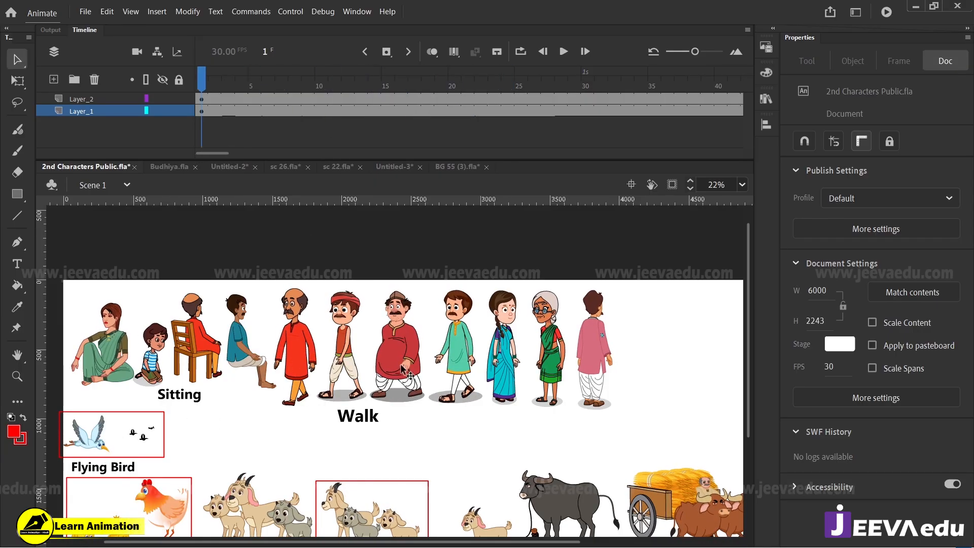
Step: Check the walk cycle of the heavyset man in the red kurta and copy him at frame 3
{"action": "left_click", "coordinate": [410, 378]}
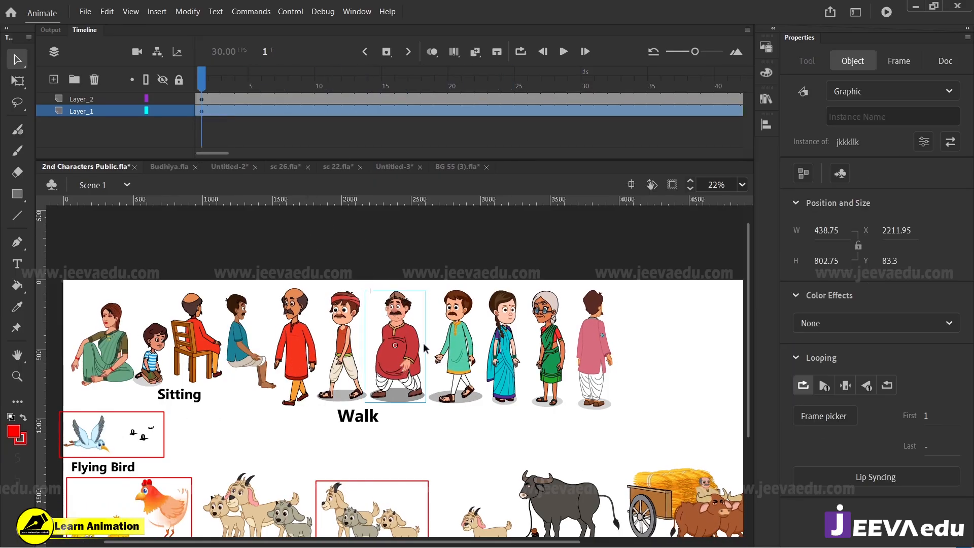
{"action": "key", "text": "z"}
{"action": "left_click_drag", "start_coordinate": [296, 265], "coordinate": [493, 407]}
{"action": "left_click_drag", "start_coordinate": [488, 462], "coordinate": [471, 415]}
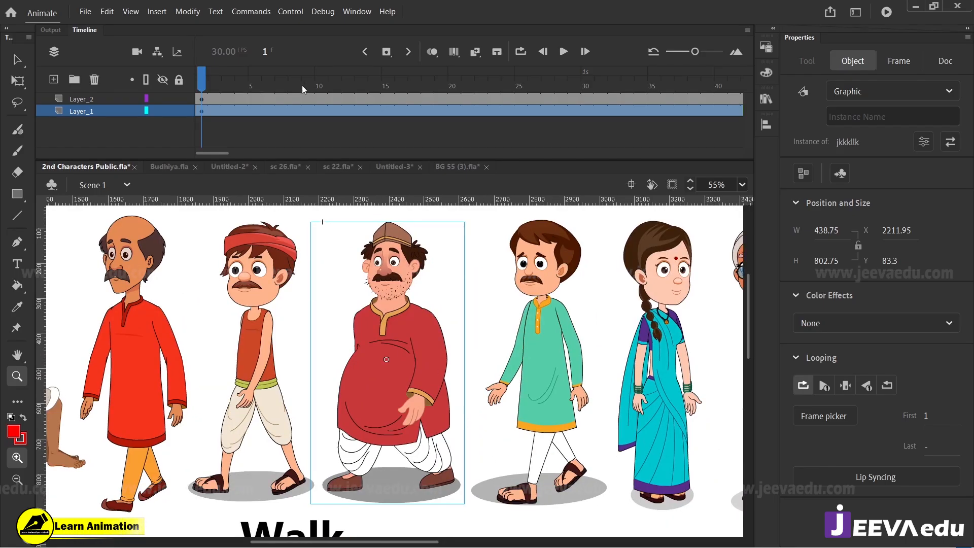
{"action": "left_click_drag", "start_coordinate": [237, 85], "coordinate": [205, 155]}
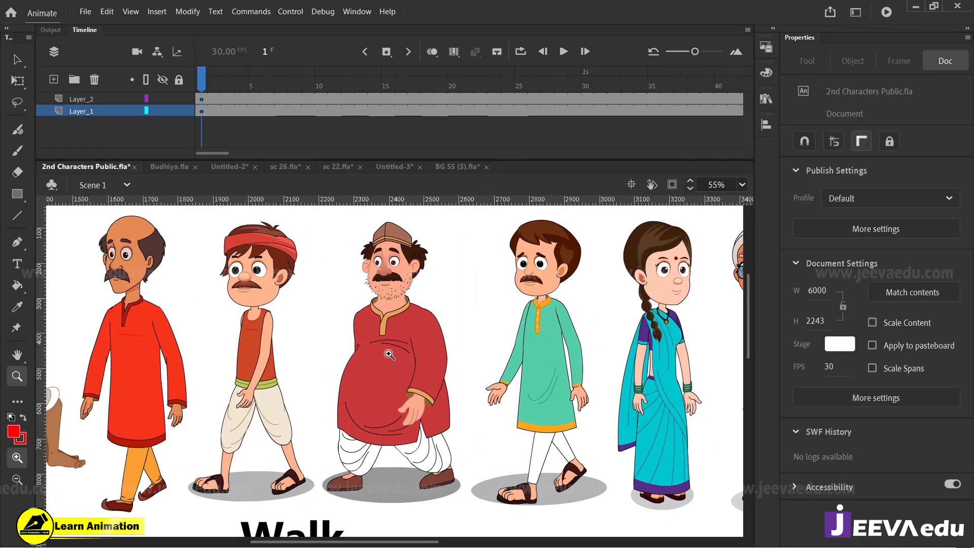
{"action": "key", "text": "v"}
{"action": "left_click", "coordinate": [429, 400]}
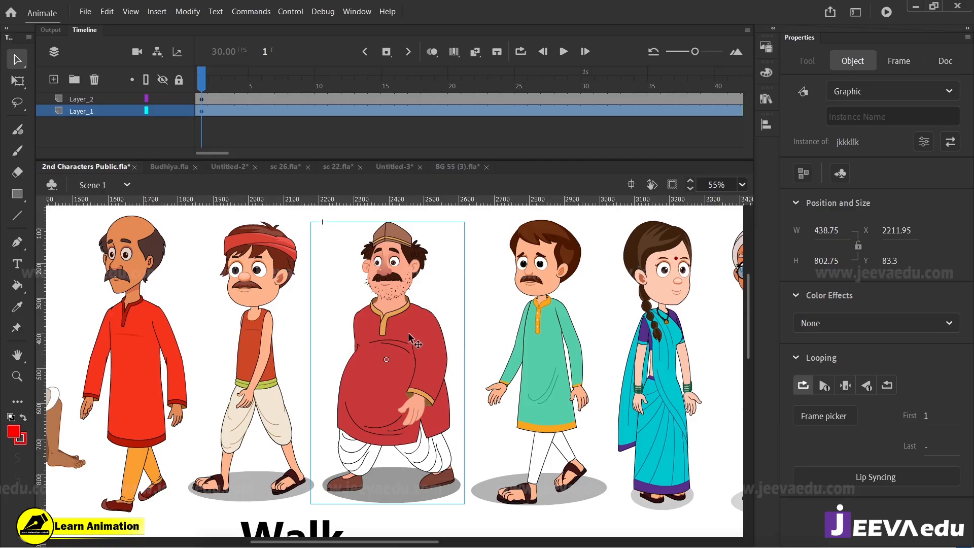
{"action": "left_click_drag", "start_coordinate": [229, 84], "coordinate": [228, 116]}
{"action": "left_click", "coordinate": [428, 355]}
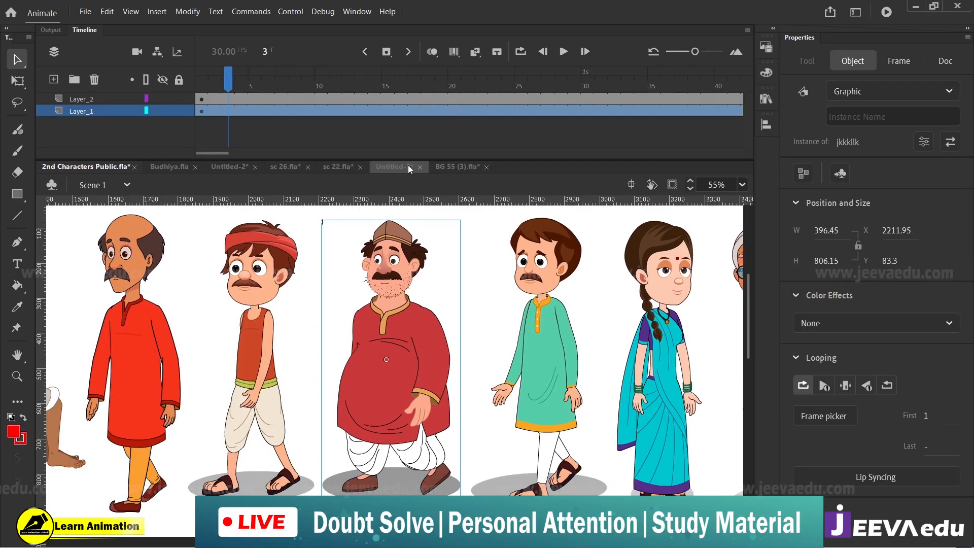
Step: Paste the man in the red kurta into Layer_11 of Untitled-3 at frame 153
{"action": "left_click", "coordinate": [385, 167]}
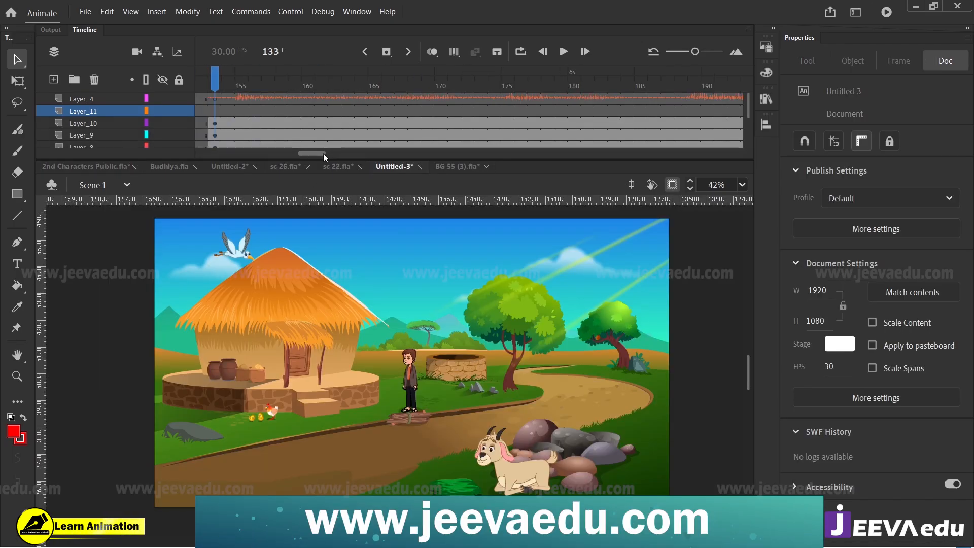
{"action": "left_click", "coordinate": [313, 112]}
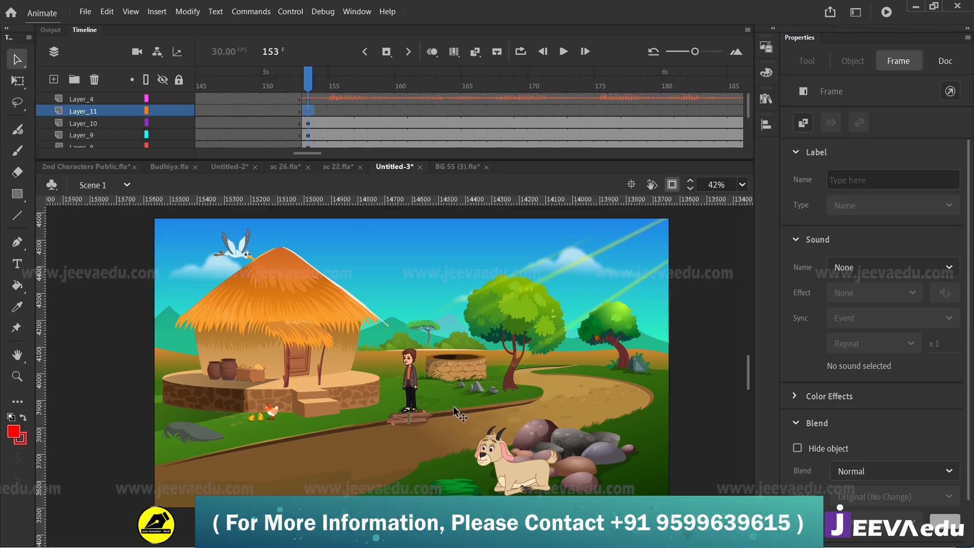
{"action": "key", "text": "ctrl+v"}
{"action": "left_click", "coordinate": [451, 307]}
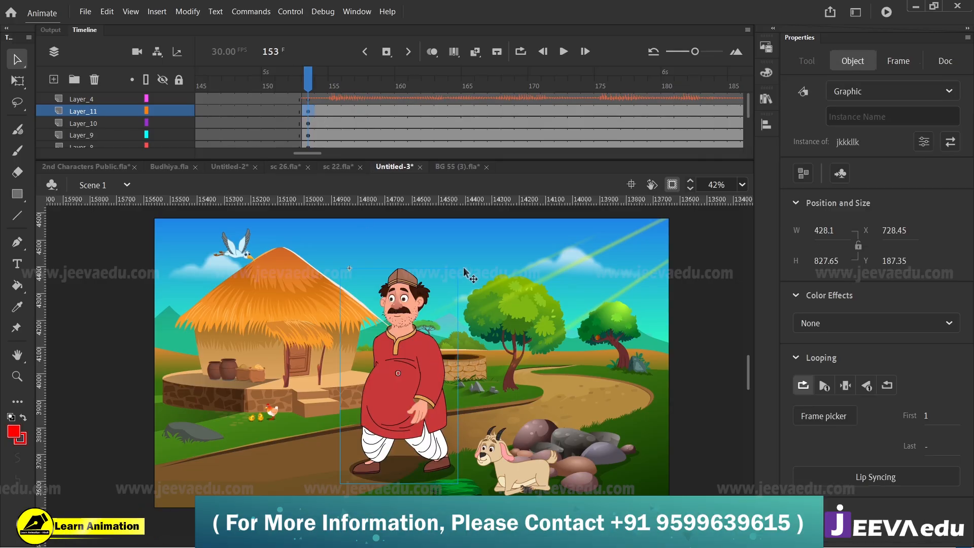
Step: Scale the man down to roughly half size, place him on the path in front of the hut and enlarge him slightly
{"action": "key", "text": "q"}
{"action": "left_click_drag", "start_coordinate": [458, 268], "coordinate": [428, 307]}
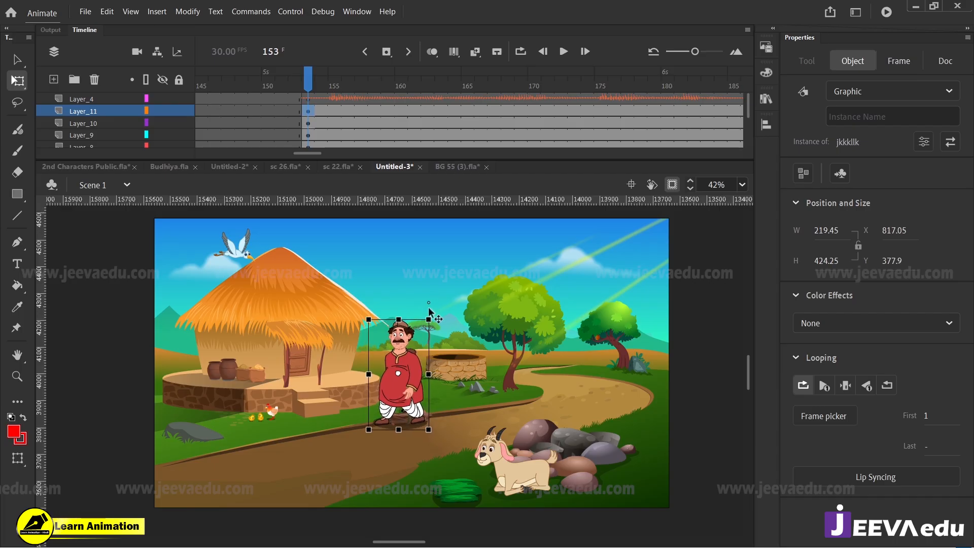
{"action": "left_click_drag", "start_coordinate": [410, 371], "coordinate": [309, 406]}
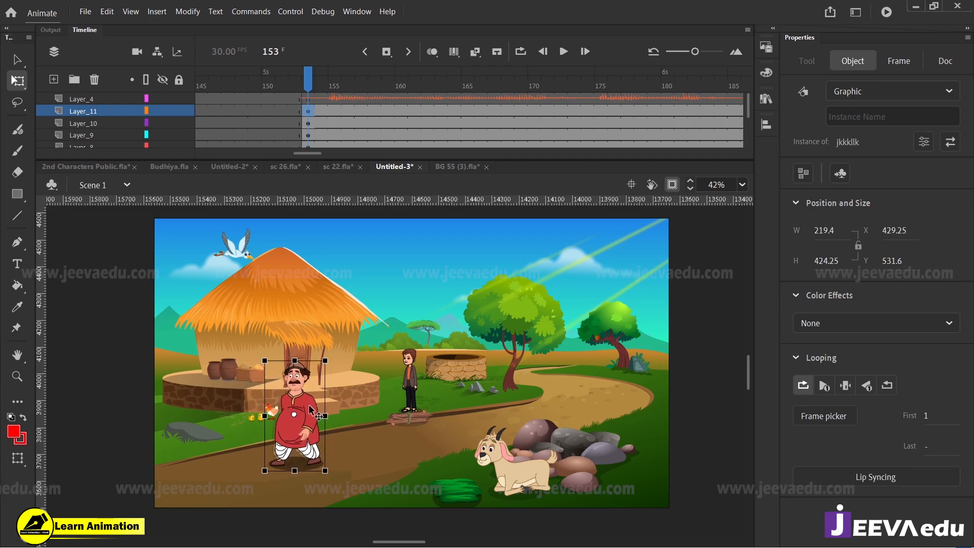
{"action": "left_click_drag", "start_coordinate": [326, 361], "coordinate": [333, 353]}
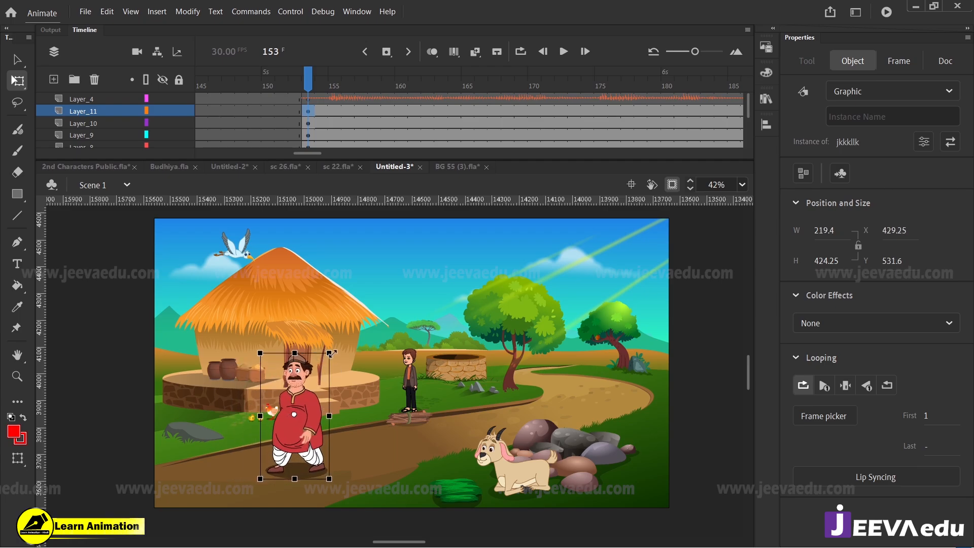
Step: Nudge the man in the red kurta up the path and convert the shadow beneath his feet into a Graphic symbol
{"action": "left_click_drag", "start_coordinate": [312, 423], "coordinate": [299, 400]}
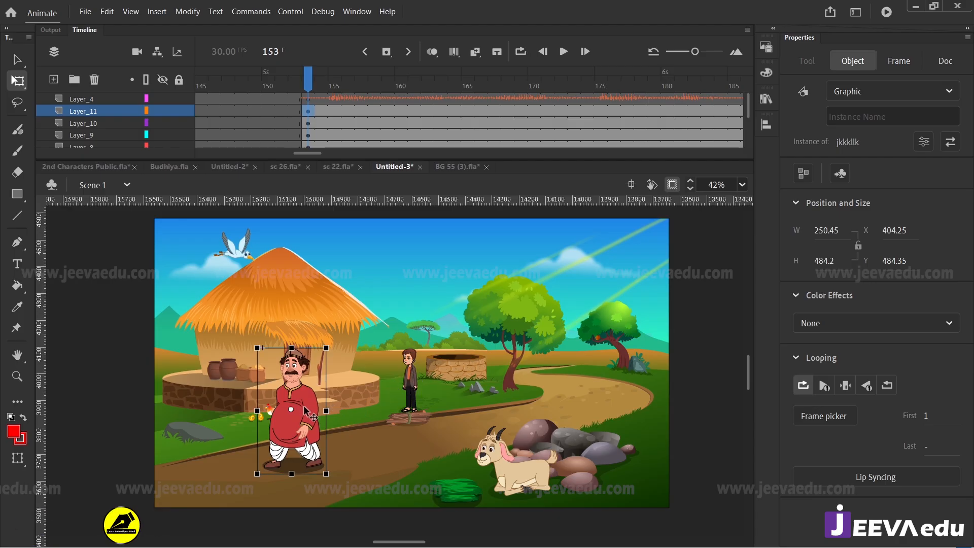
{"action": "double_click", "coordinate": [303, 466]}
{"action": "left_click", "coordinate": [300, 467]}
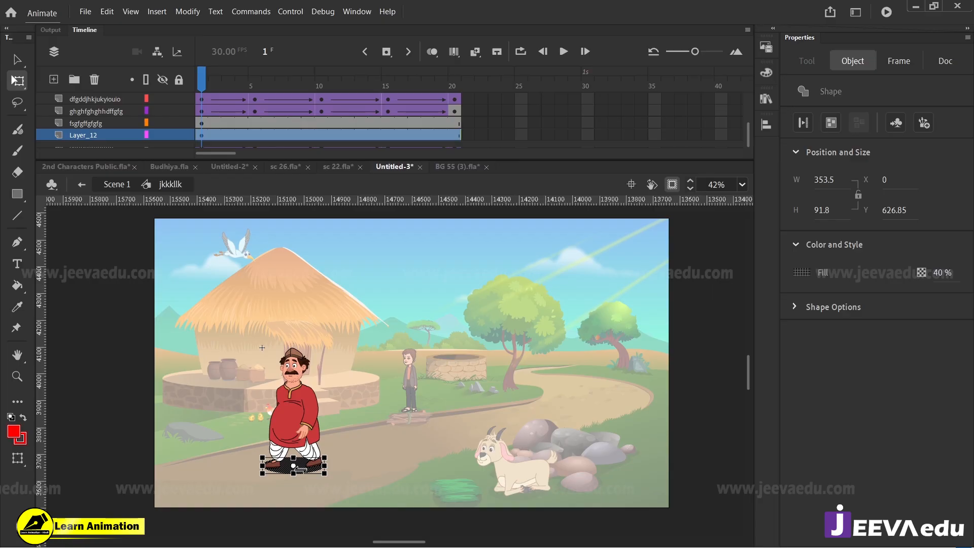
{"action": "key", "text": "F8"}
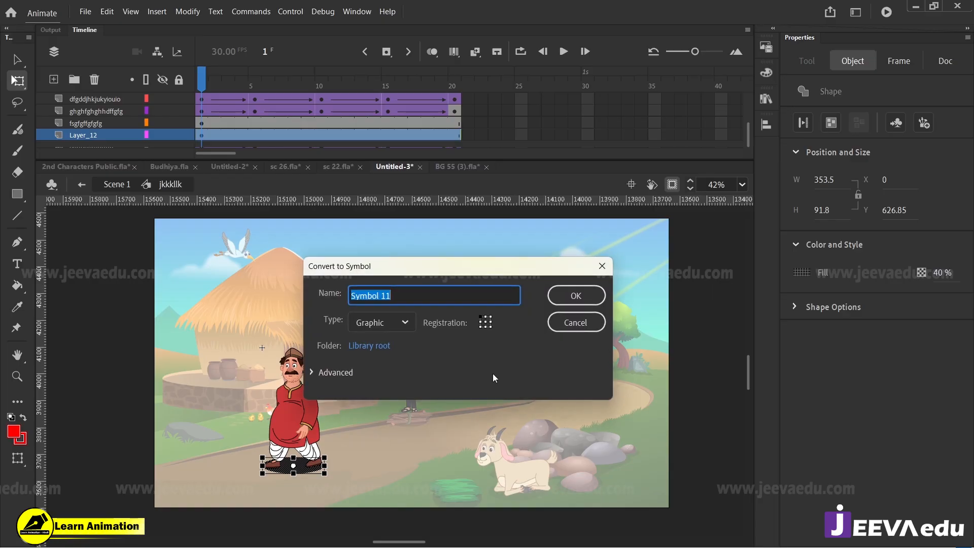
{"action": "left_click", "coordinate": [572, 294]}
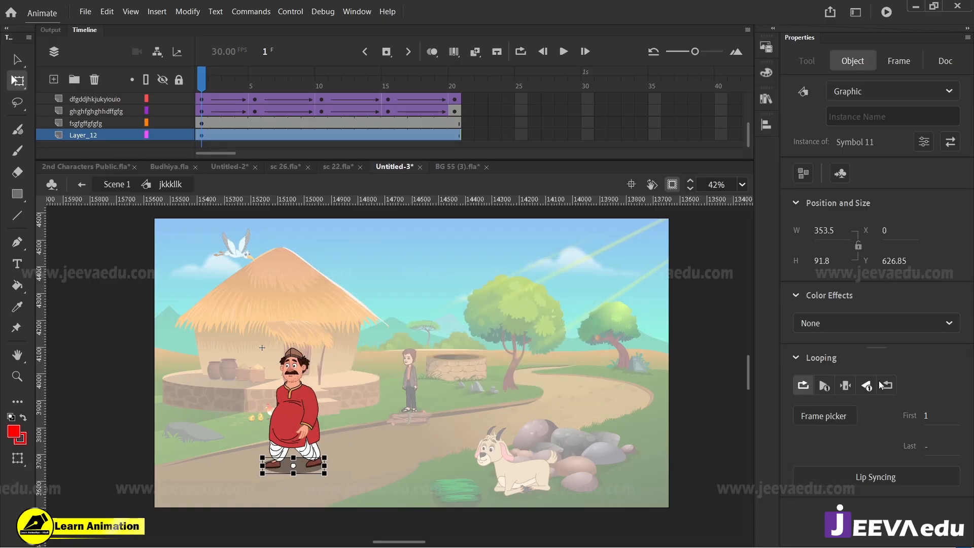
Step: Apply a color effect that makes the man's shadow fainter and return to the main scene
{"action": "left_click", "coordinate": [856, 324]}
{"action": "left_click", "coordinate": [811, 423]}
{"action": "left_click_drag", "start_coordinate": [825, 359], "coordinate": [866, 360]}
{"action": "double_click", "coordinate": [499, 436]}
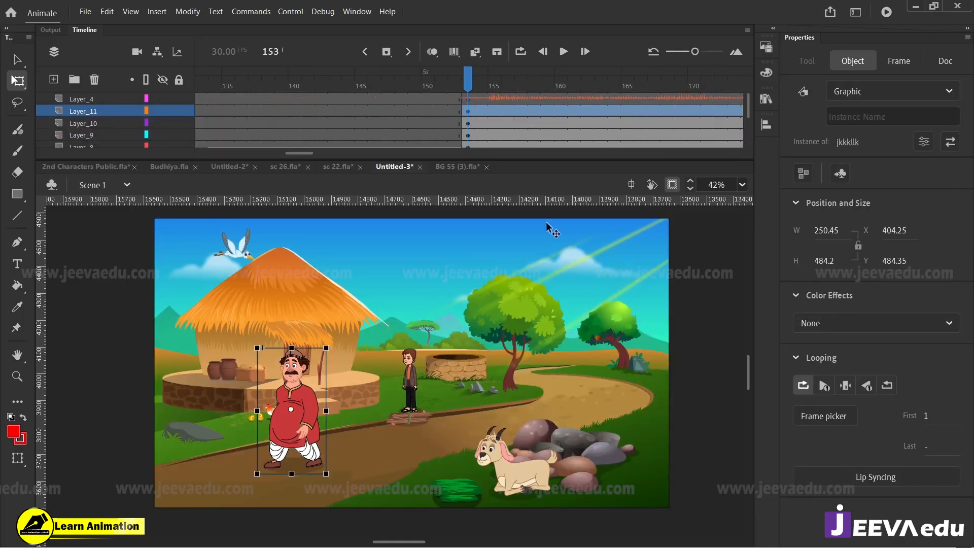
Step: Shift the man slightly along the path at frame 153 and convert him into a Graphic symbol
{"action": "left_click_drag", "start_coordinate": [510, 84], "coordinate": [468, 120]}
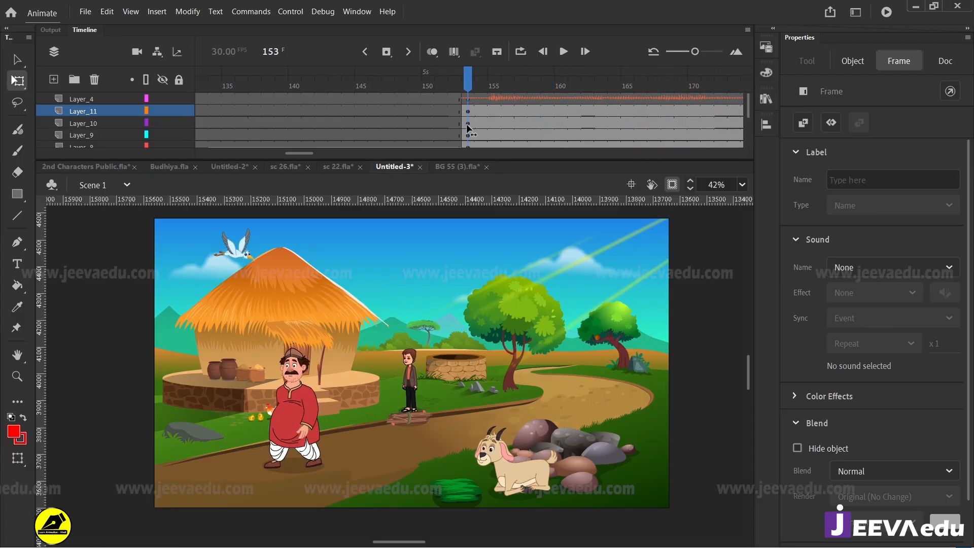
{"action": "left_click", "coordinate": [300, 398]}
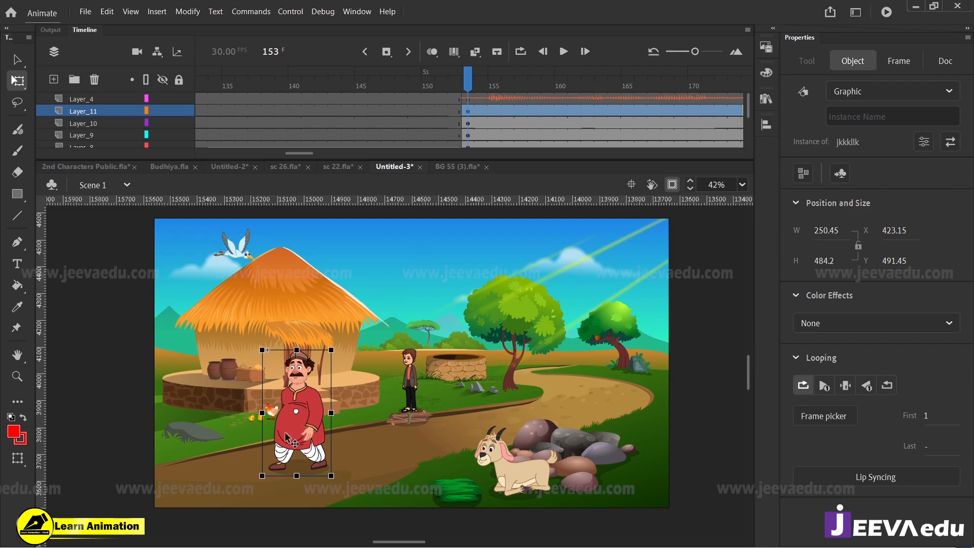
{"action": "key", "text": "F8"}
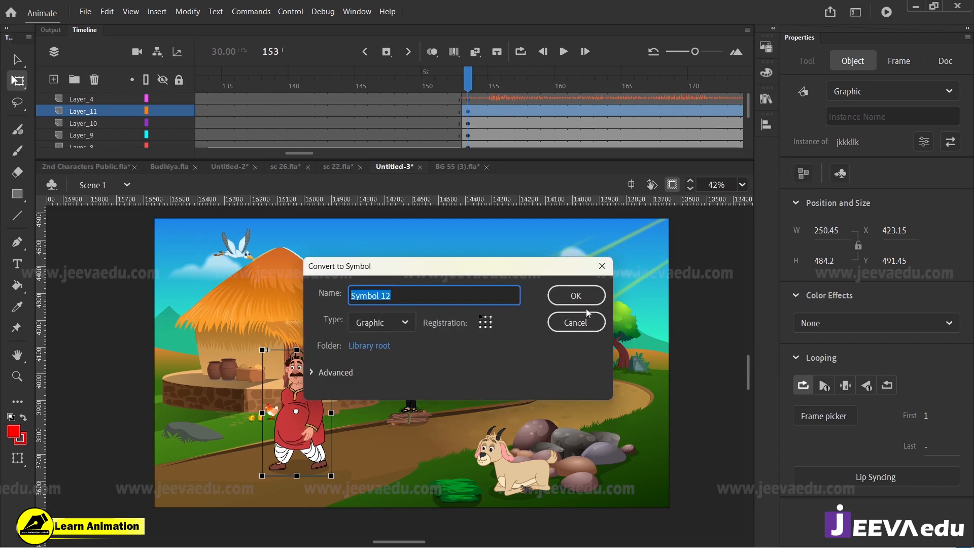
{"action": "key", "text": "Escape"}
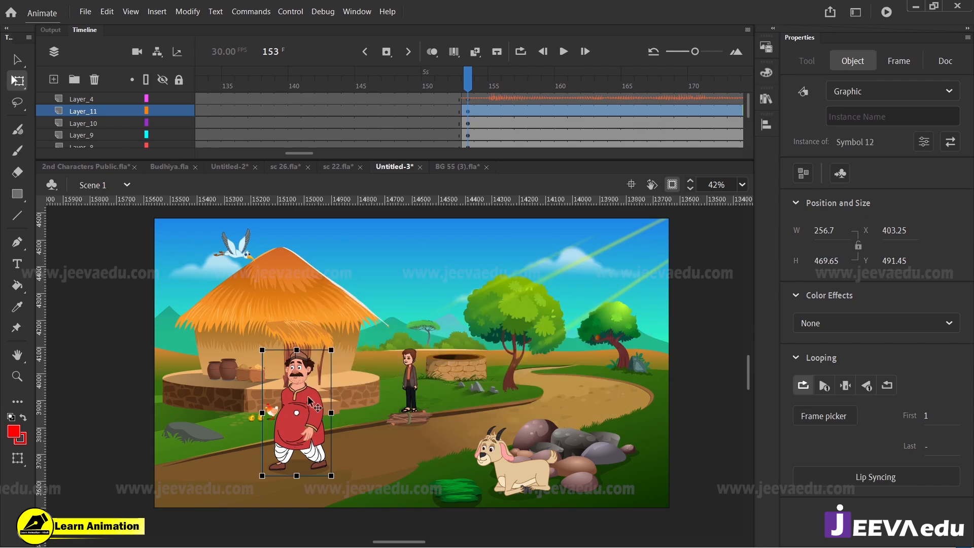
Step: Extend Layer_1 inside the man's new symbol past frame 40 so his walk cycle plays, and return to Scene 1
{"action": "double_click", "coordinate": [309, 400]}
{"action": "left_click_drag", "start_coordinate": [359, 99], "coordinate": [618, 102]}
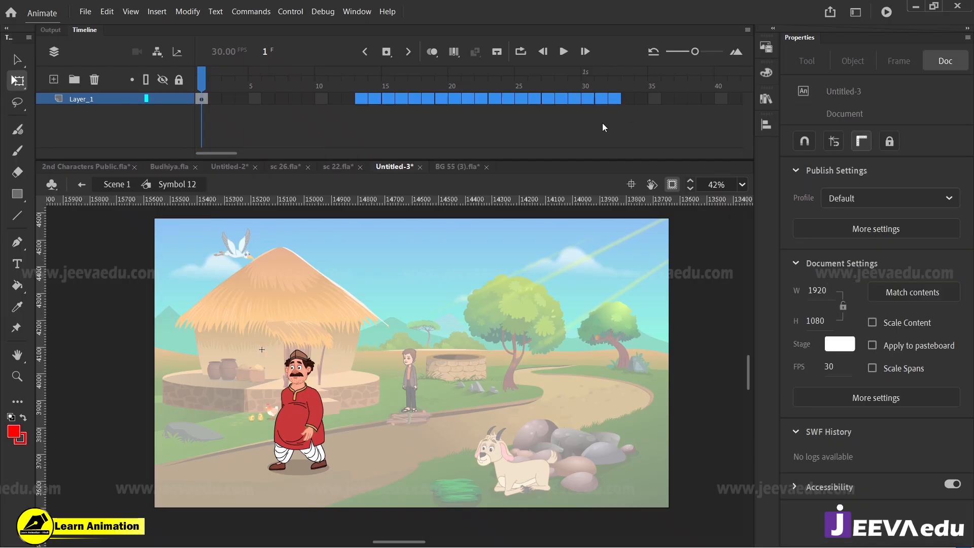
{"action": "key", "text": "F5"}
{"action": "key", "text": "F5"}
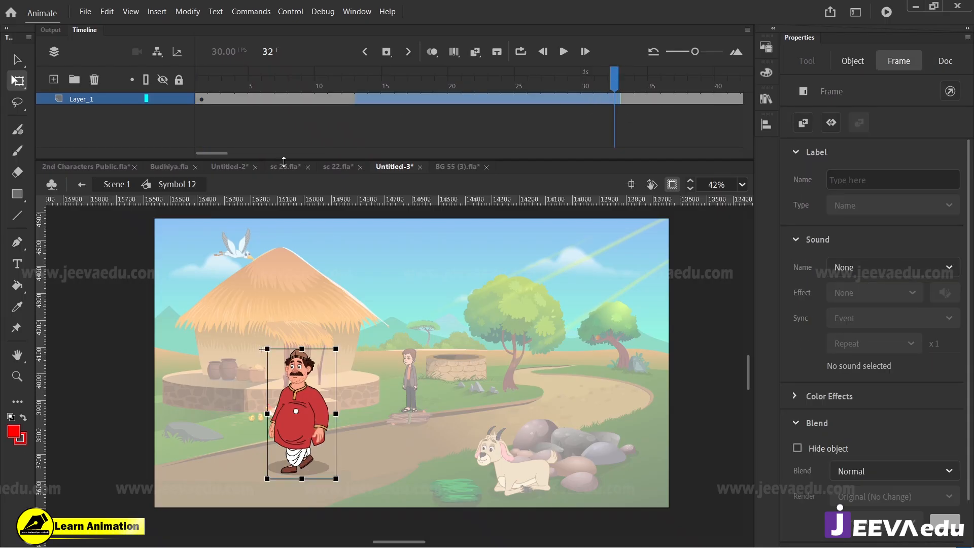
{"action": "left_click", "coordinate": [121, 185]}
Step: Play the scene from frame 153 to check the walking man together with the flying bird
{"action": "left_click_drag", "start_coordinate": [322, 152], "coordinate": [308, 154]}
{"action": "left_click", "coordinate": [338, 98]}
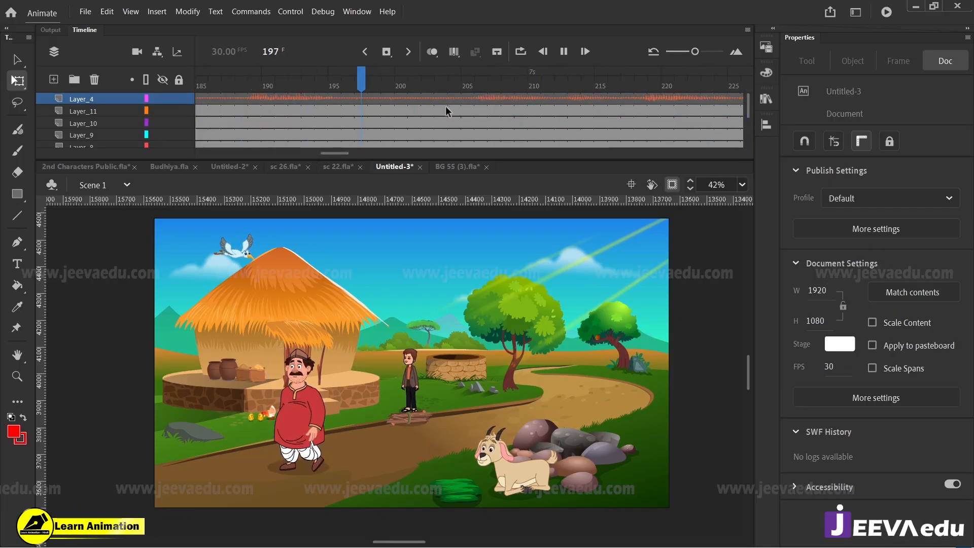
{"action": "key", "text": "Return"}
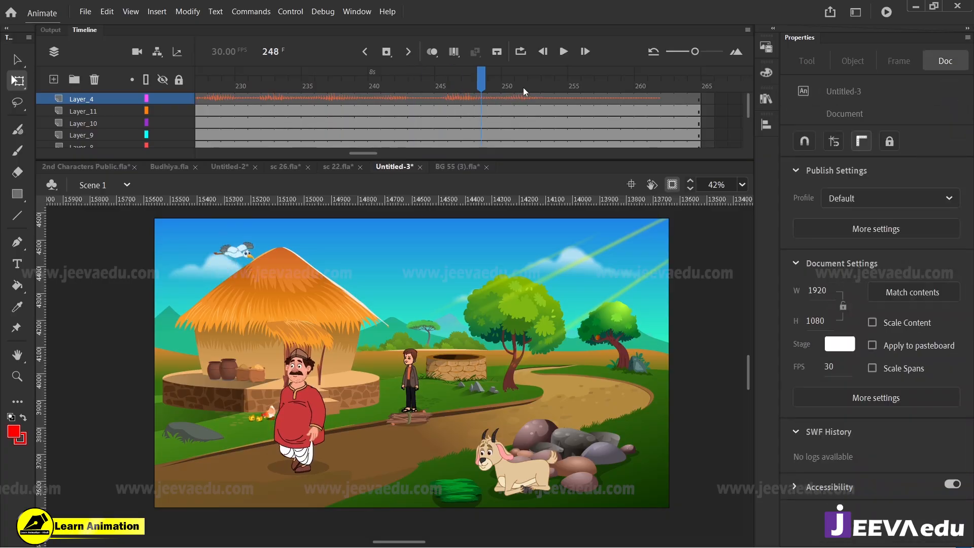
{"action": "left_click_drag", "start_coordinate": [494, 84], "coordinate": [268, 147]}
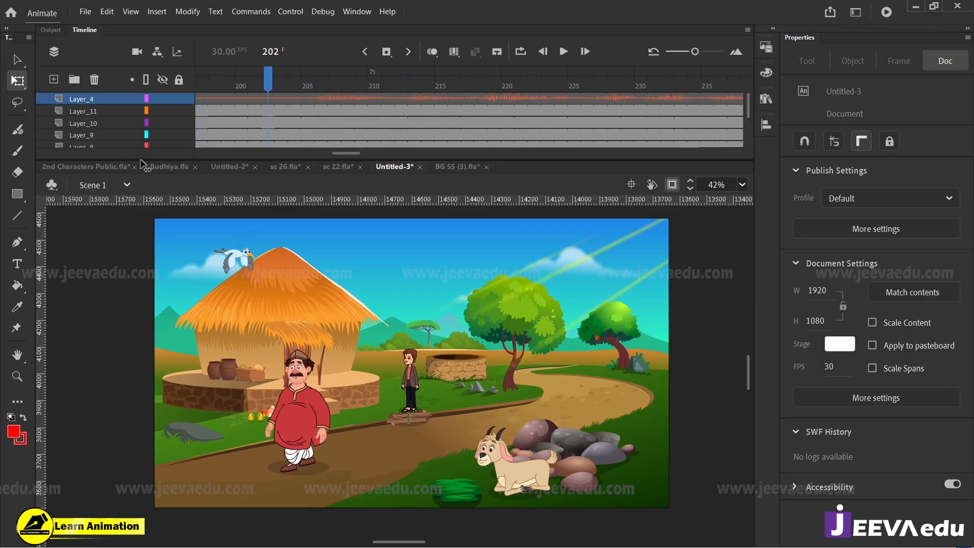
{"action": "left_click_drag", "start_coordinate": [144, 166], "coordinate": [548, 109]}
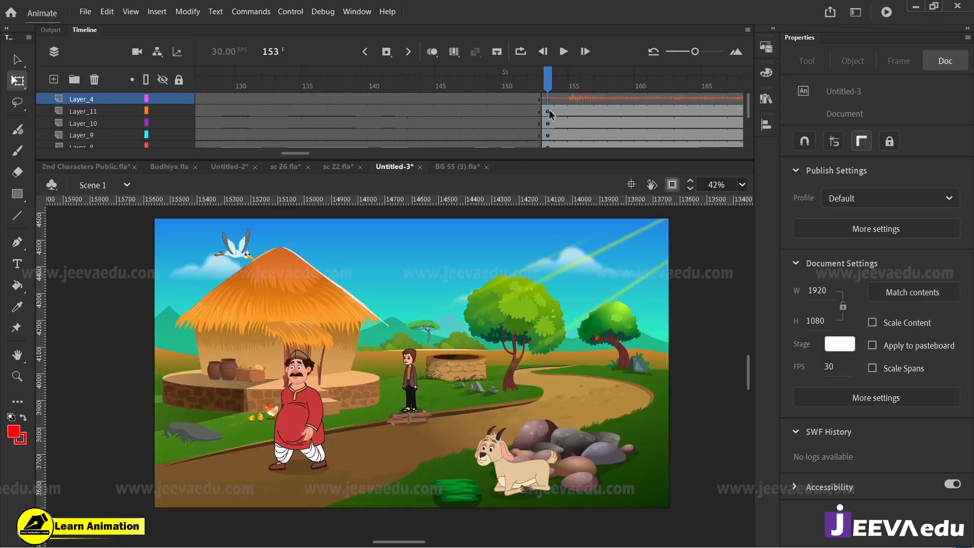
{"action": "key", "text": "Return"}
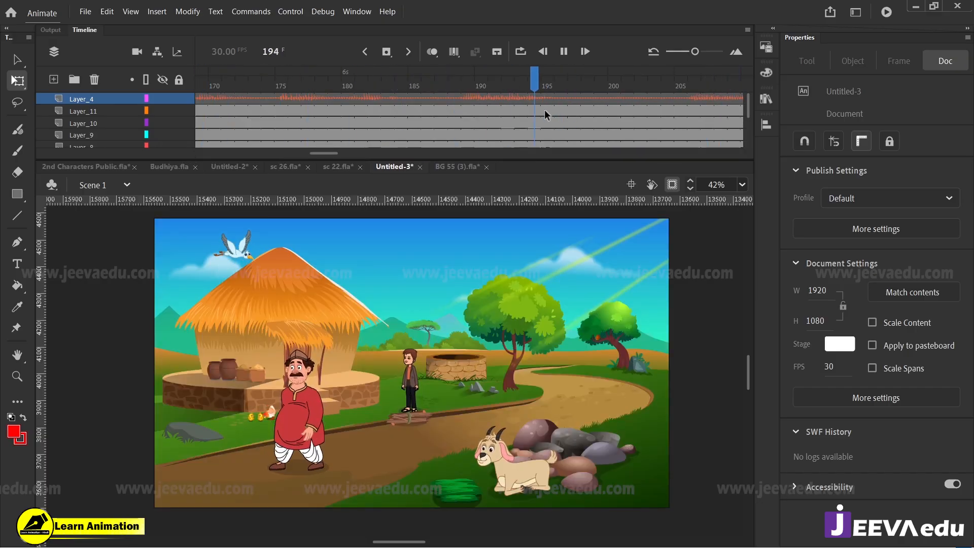
{"action": "key", "text": "Return"}
{"action": "mouse_move", "coordinate": [353, 152]}
{"action": "left_mouse_down"}
{"action": "mouse_move", "coordinate": [315, 152]}
{"action": "mouse_move", "coordinate": [342, 157]}
{"action": "left_mouse_up"}
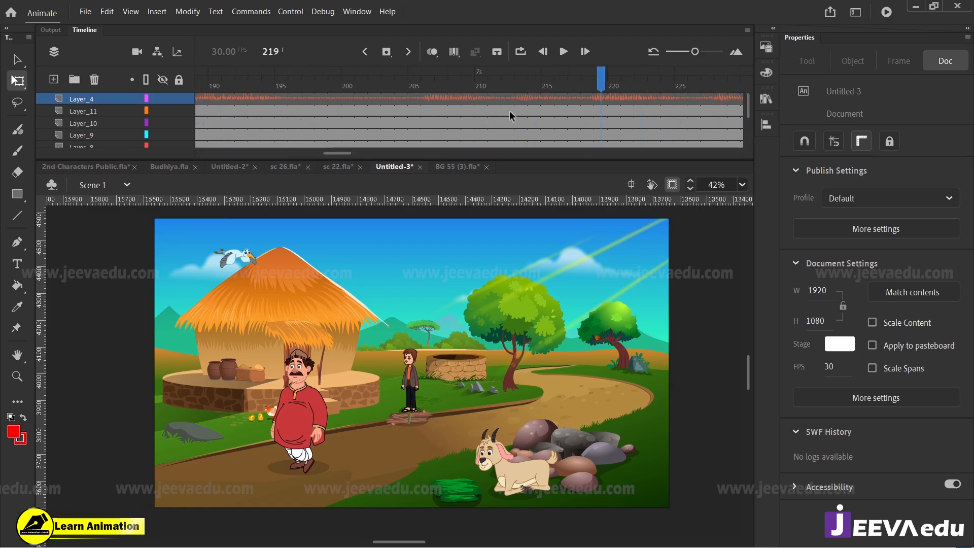
Step: Insert keyframes at frame 212 on Layer_11 through Layer_1 and create classic tweens leading up to them
{"action": "left_click_drag", "start_coordinate": [509, 110], "coordinate": [515, 132]}
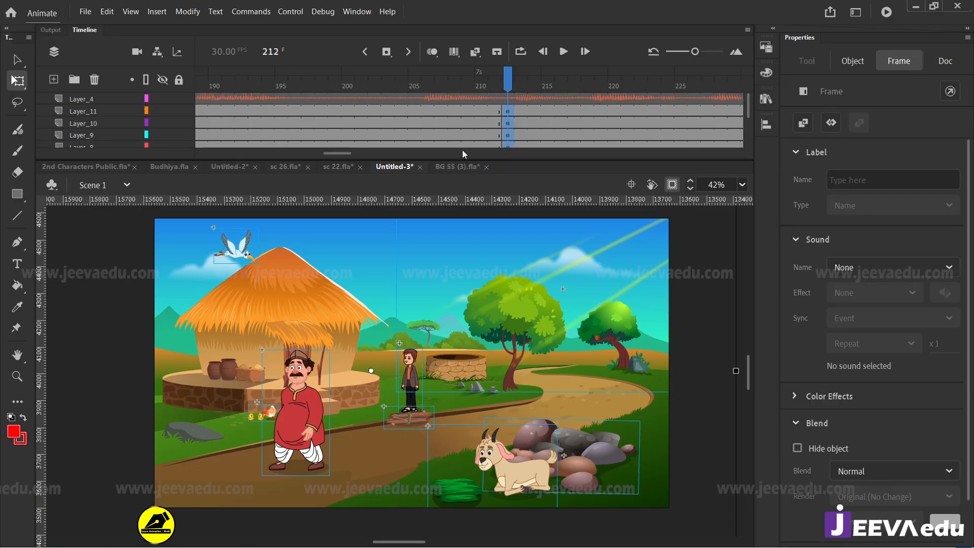
{"action": "left_click_drag", "start_coordinate": [467, 112], "coordinate": [435, 187]}
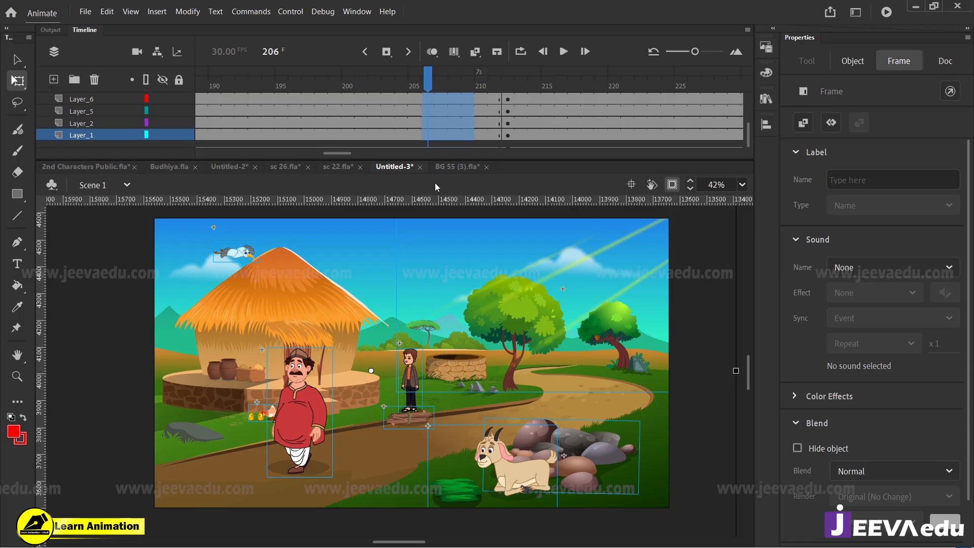
{"action": "right_click", "coordinate": [461, 121]}
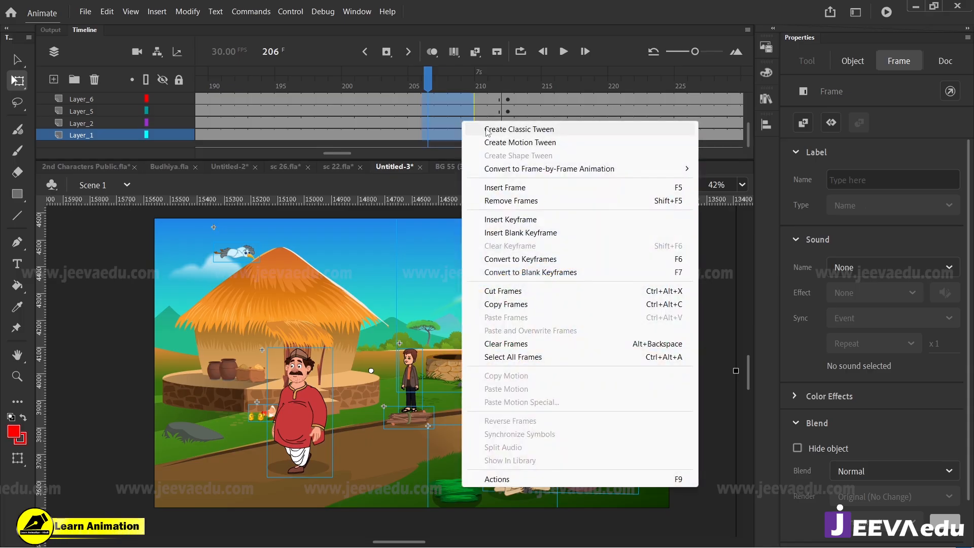
{"action": "left_click", "coordinate": [487, 131]}
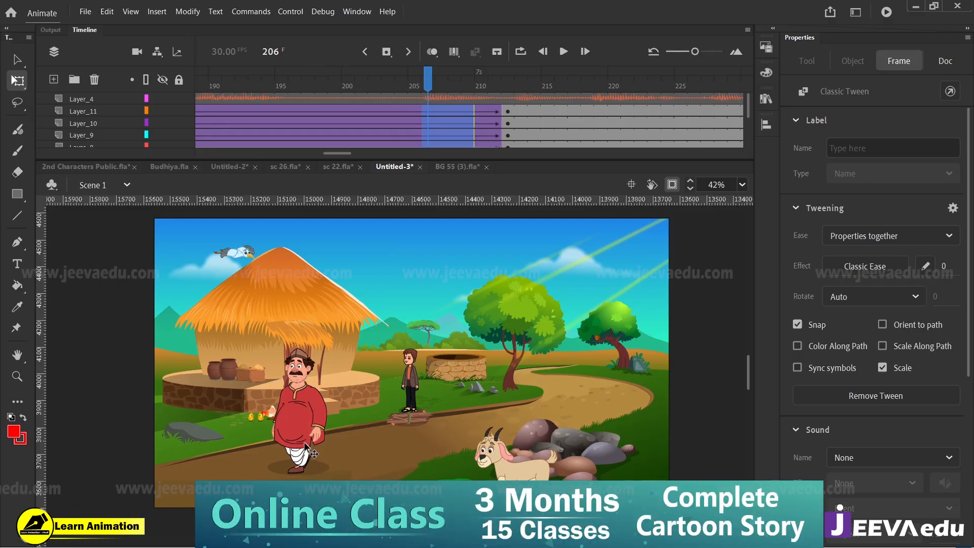
Step: Shape the tweens' custom ease My Ease 1 into an S-curve with a slow start and end, and save and apply it
{"action": "left_click", "coordinate": [924, 263]}
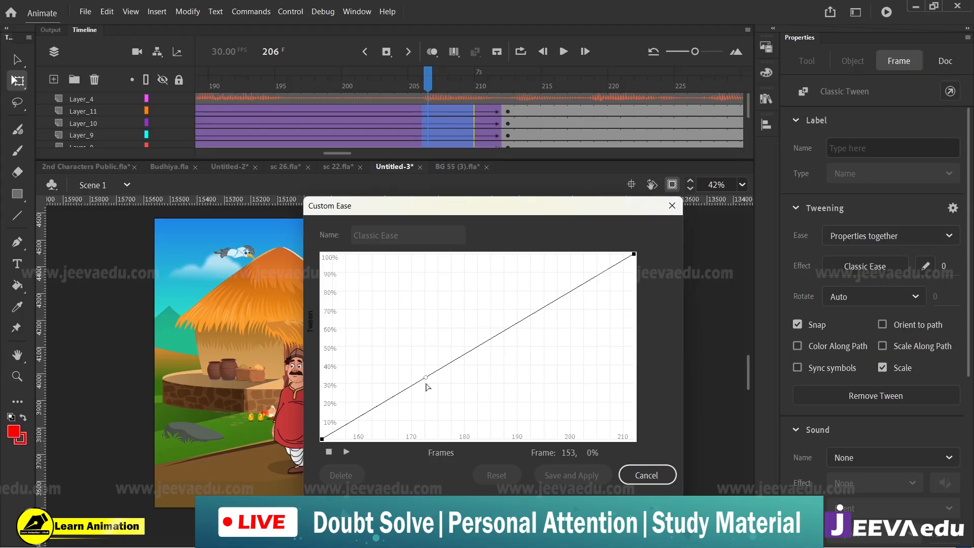
{"action": "left_click_drag", "start_coordinate": [426, 384], "coordinate": [474, 459]}
{"action": "left_click", "coordinate": [634, 255]}
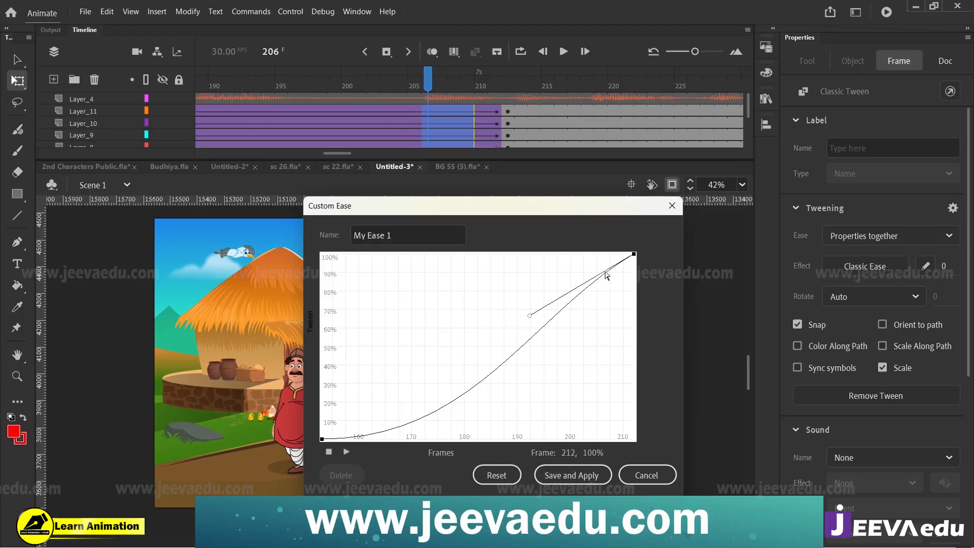
{"action": "left_click_drag", "start_coordinate": [529, 315], "coordinate": [506, 253]}
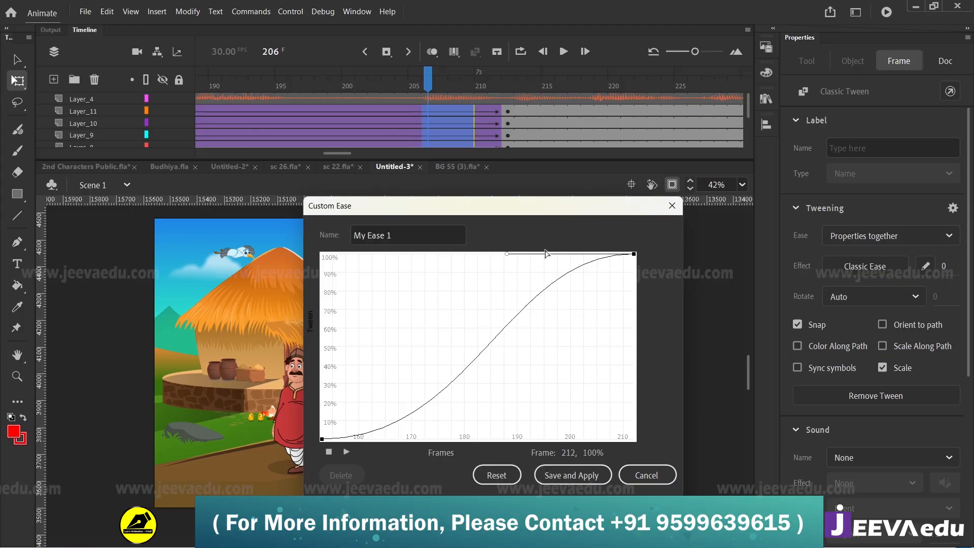
{"action": "left_click", "coordinate": [571, 475]}
Step: Scale the artwork of all scene layers at frame 212 to 110%
{"action": "left_click_drag", "start_coordinate": [507, 116], "coordinate": [509, 154]}
{"action": "key", "text": "ctrl+alt+s"}
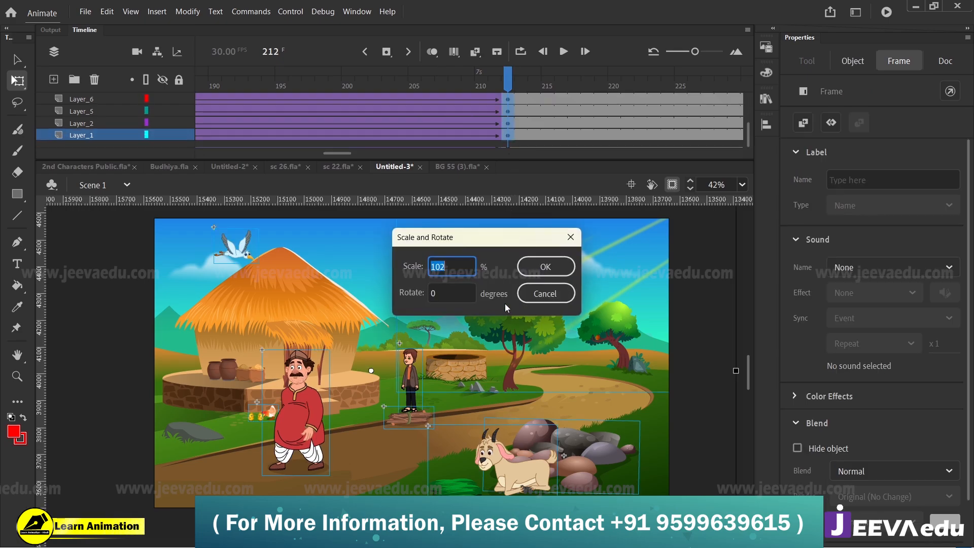
{"action": "type", "text": "110"}
{"action": "left_click", "coordinate": [567, 267]}
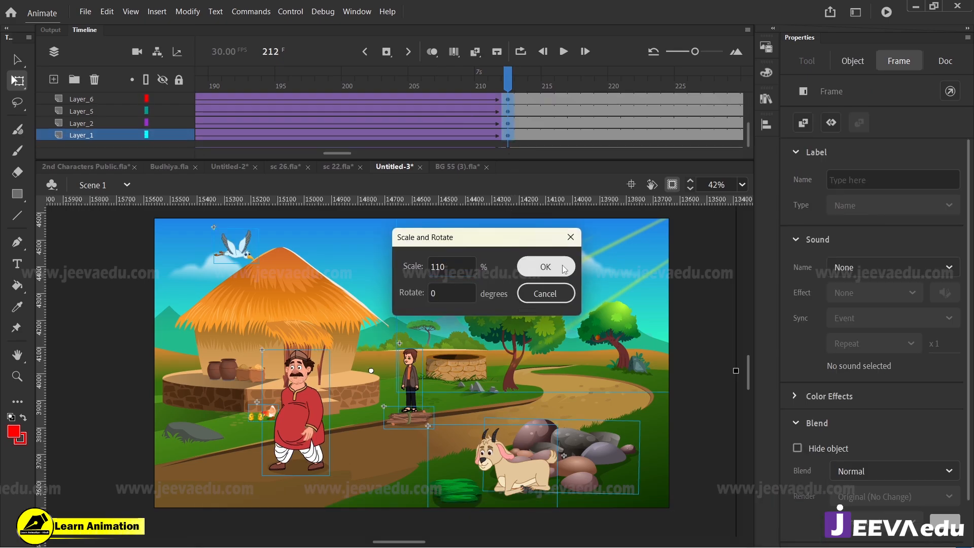
Step: Enlarge the whole scene at frame 212 twice more by 102% and shift it slightly down
{"action": "scroll", "coordinate": [487, 109], "scroll_direction": "up", "scroll_amount": 5}
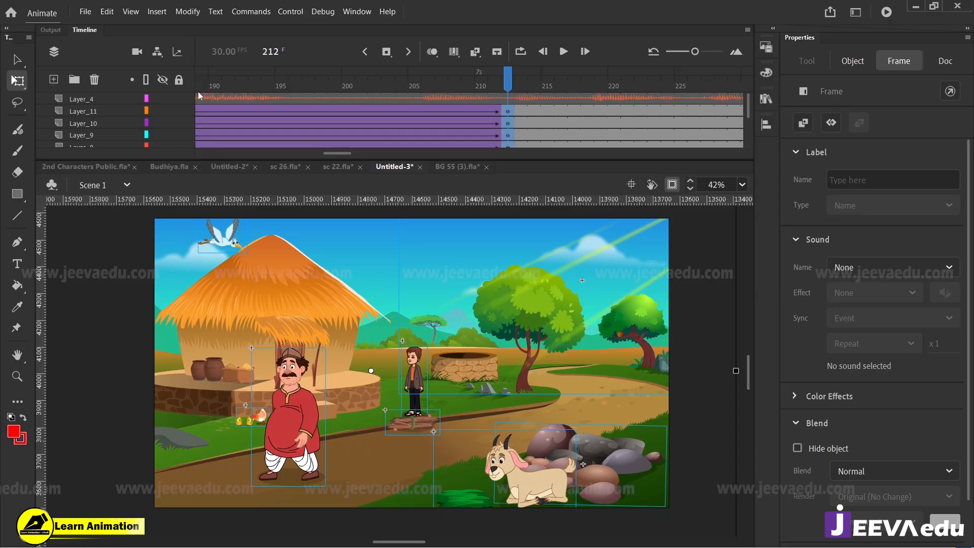
{"action": "left_click", "coordinate": [163, 98]}
{"action": "left_click_drag", "start_coordinate": [502, 83], "coordinate": [644, 173]}
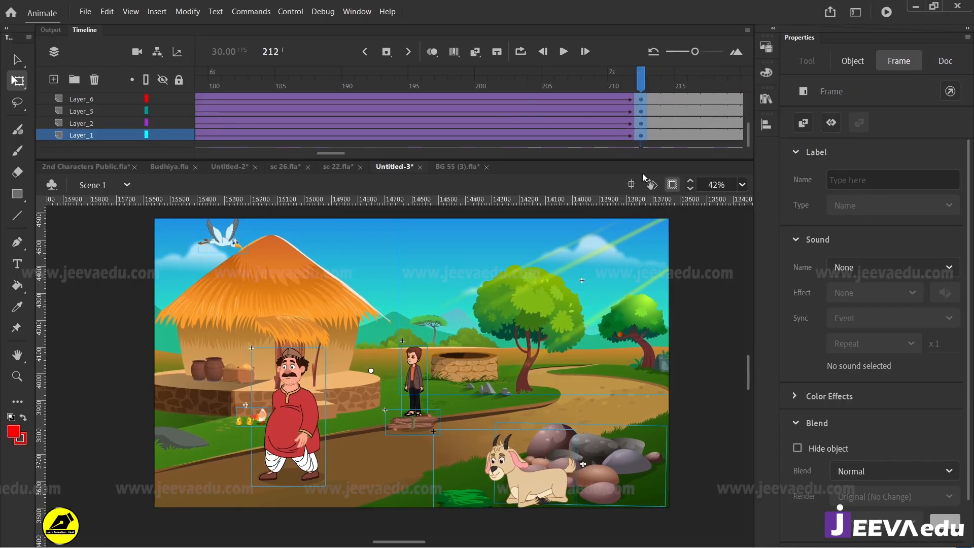
{"action": "key", "text": "ctrl+alt+s"}
{"action": "scroll", "coordinate": [639, 85], "scroll_direction": "up", "scroll_amount": 2}
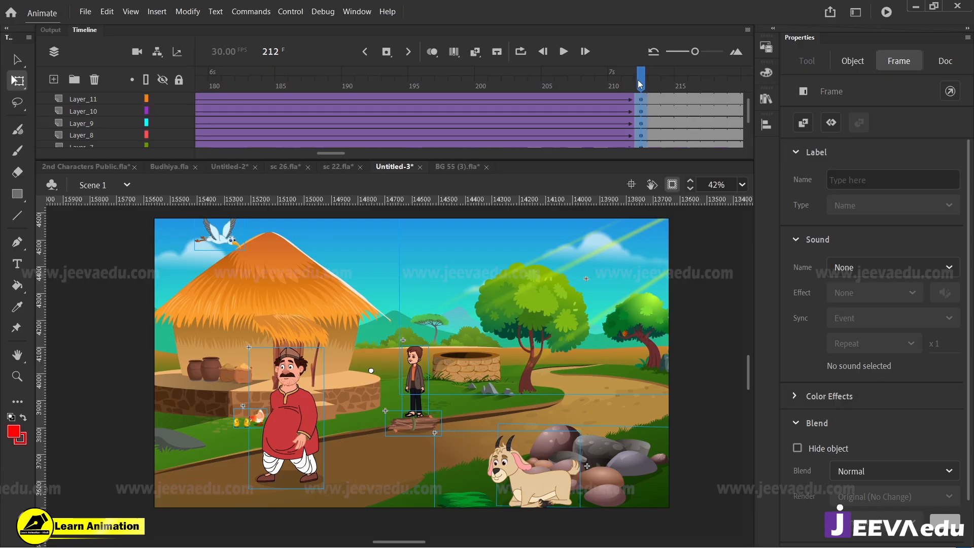
{"action": "left_click_drag", "start_coordinate": [638, 81], "coordinate": [378, 172]}
{"action": "key", "text": "ctrl+alt+s"}
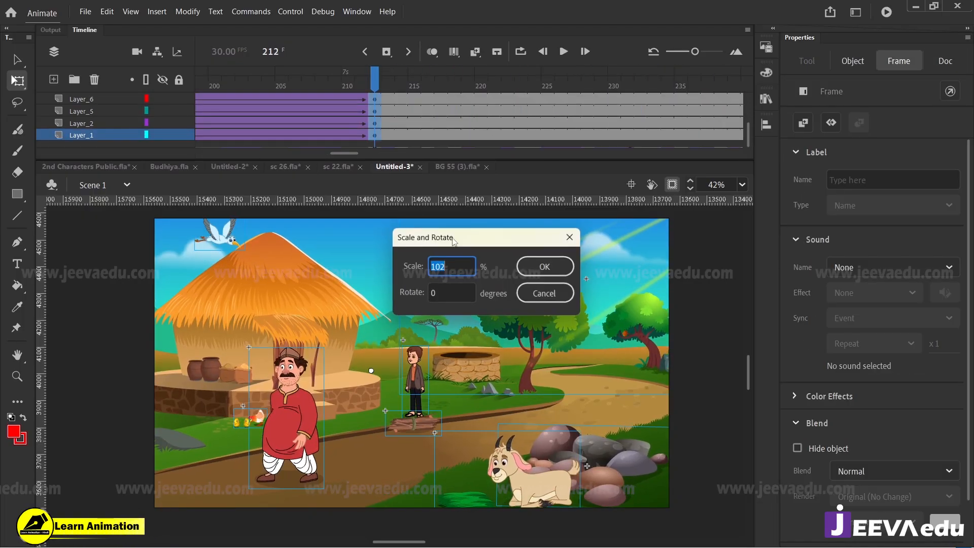
{"action": "key", "text": "Return"}
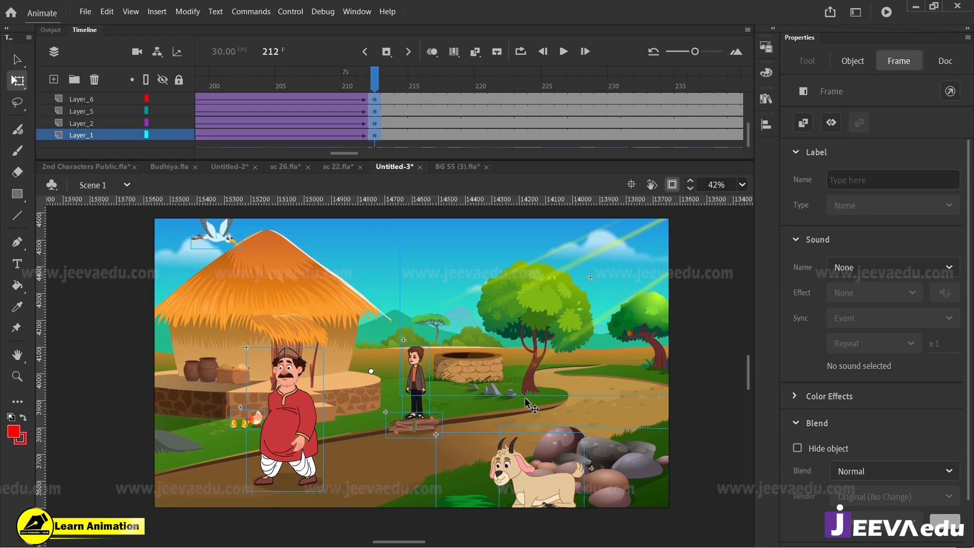
{"action": "left_click_drag", "start_coordinate": [378, 88], "coordinate": [443, 132]}
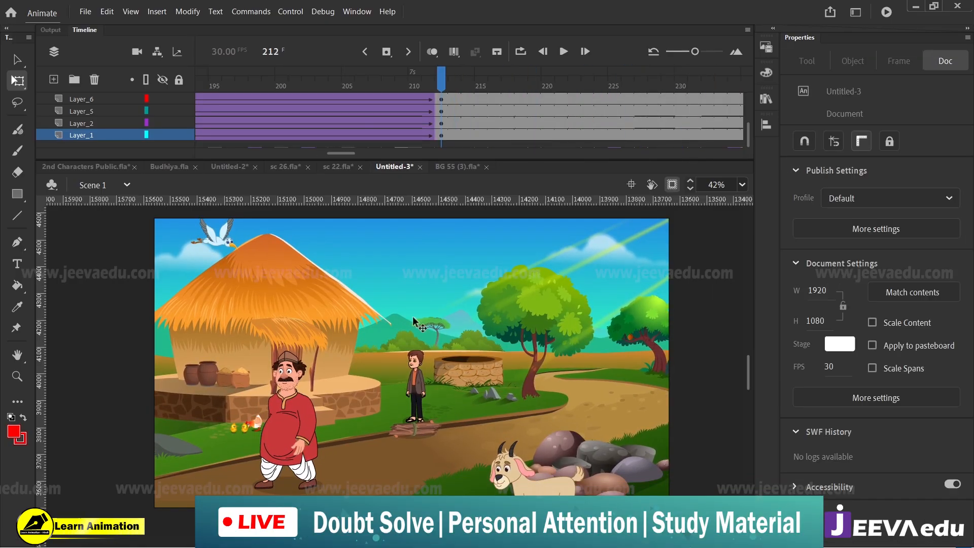
Step: Scale the goat and the foreground rocks at frame 212 by a further 102%
{"action": "left_click", "coordinate": [305, 449]}
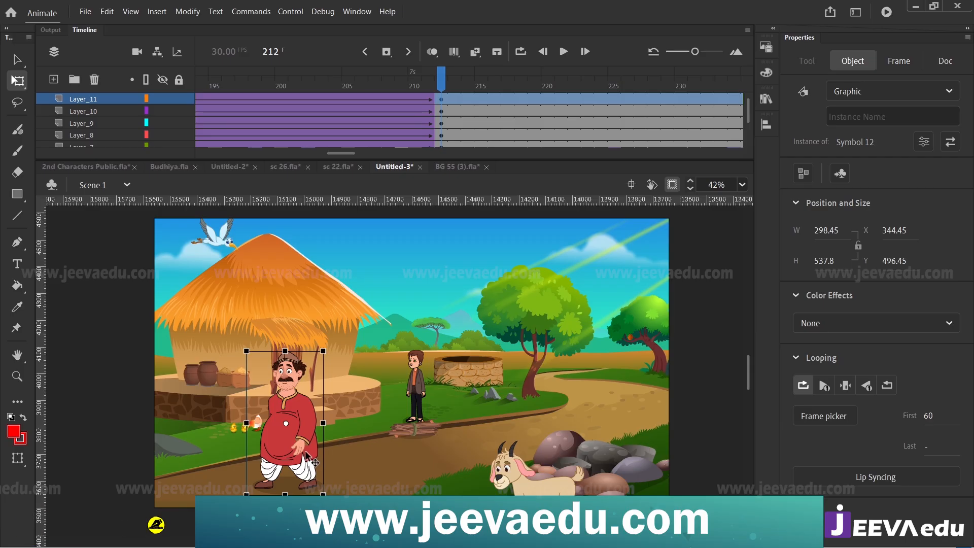
{"action": "left_click", "coordinate": [608, 462]}
{"action": "mouse_move", "coordinate": [563, 480]}
{"action": "left_mouse_down"}
{"action": "mouse_move", "coordinate": [559, 460]}
{"action": "mouse_move", "coordinate": [569, 476]}
{"action": "left_mouse_up"}
{"action": "key", "text": "ctrl+alt+s"}
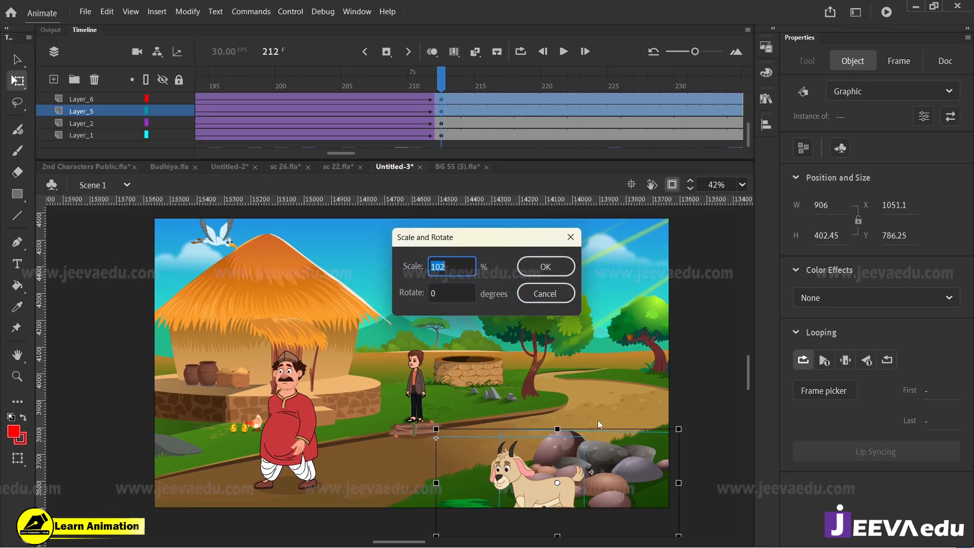
{"action": "left_click", "coordinate": [553, 269]}
{"action": "left_click", "coordinate": [448, 83]}
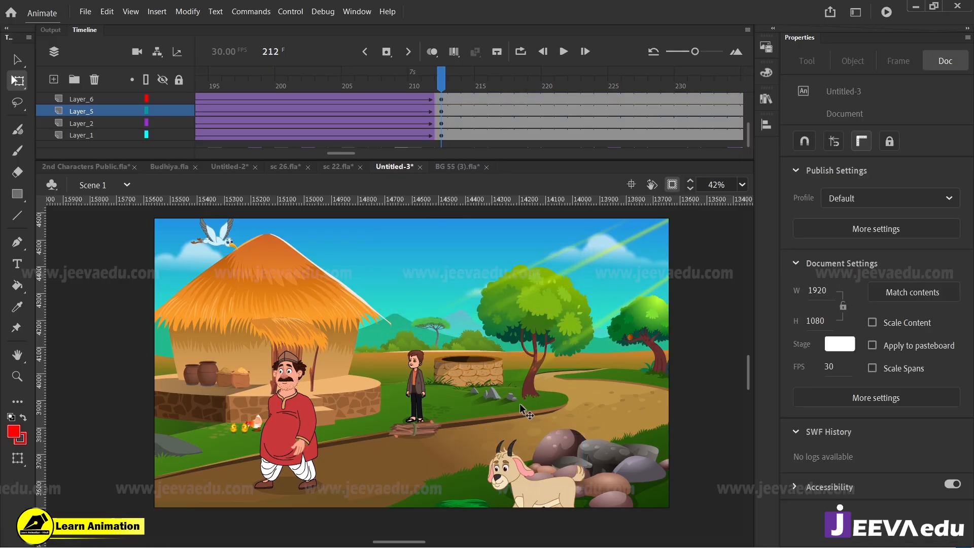
Step: Nudge the goat slightly down and left at frame 212 and check its alignment with the rocks over the zoom
{"action": "left_click", "coordinate": [523, 475]}
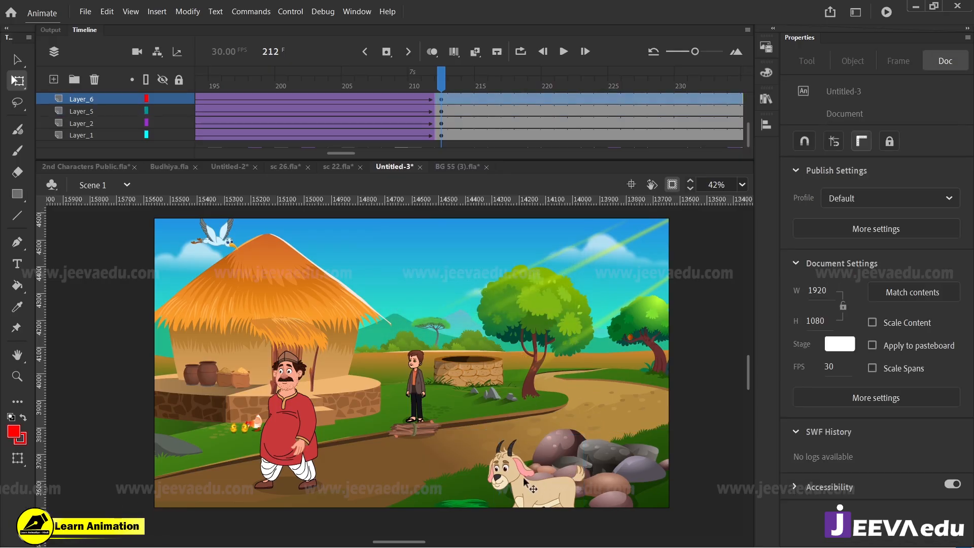
{"action": "left_click", "coordinate": [604, 464]}
{"action": "left_click_drag", "start_coordinate": [605, 465], "coordinate": [608, 464]}
{"action": "left_click_drag", "start_coordinate": [437, 86], "coordinate": [614, 152]}
{"action": "left_click_drag", "start_coordinate": [550, 130], "coordinate": [507, 129]}
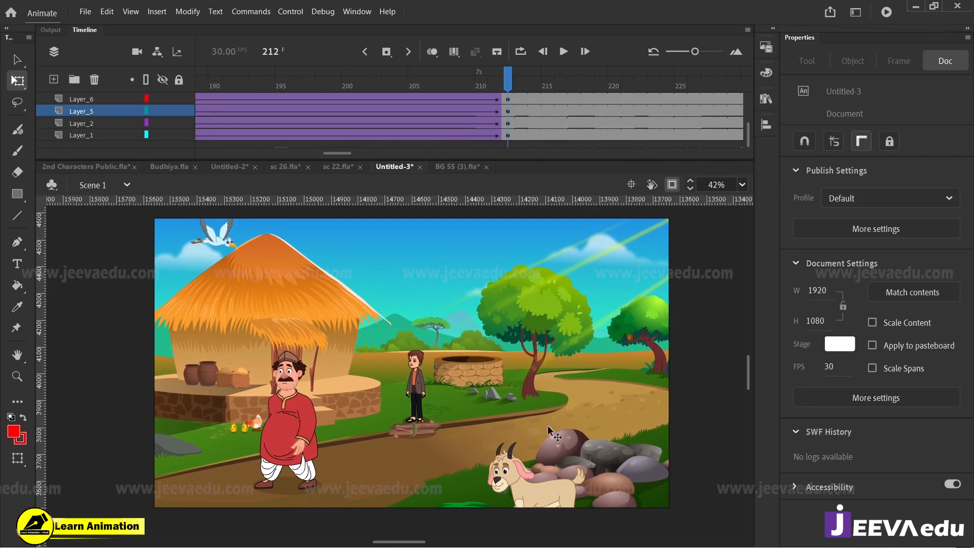
{"action": "left_click", "coordinate": [530, 487]}
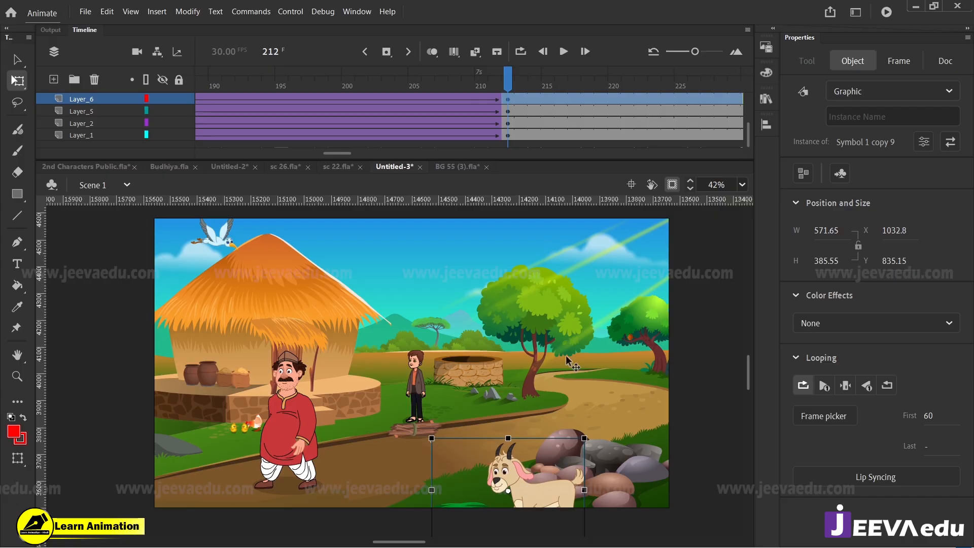
{"action": "mouse_move", "coordinate": [507, 82]}
{"action": "left_mouse_down"}
{"action": "mouse_move", "coordinate": [498, 83]}
{"action": "mouse_move", "coordinate": [508, 84]}
{"action": "left_mouse_up"}
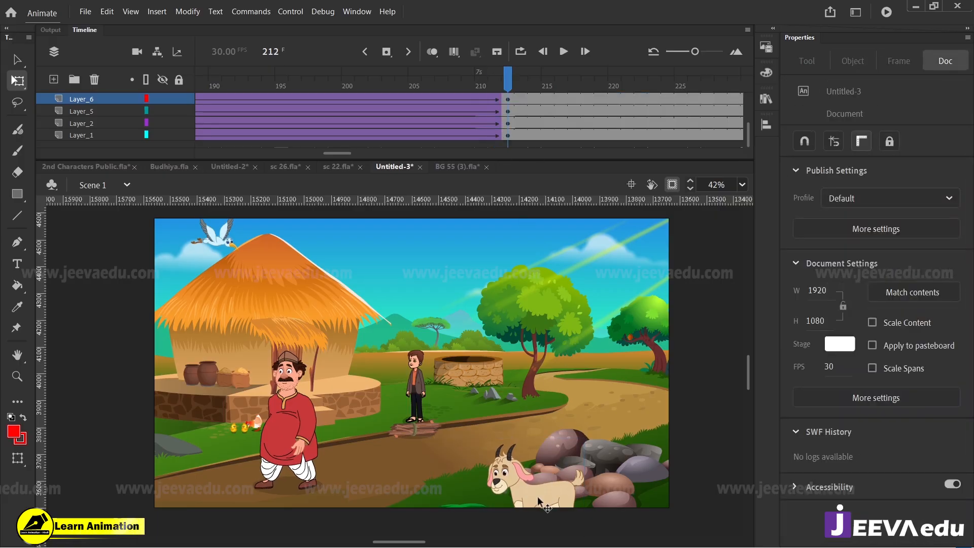
Step: Scale the goat at frame 212 by 102%, nudge it slightly down, and play the zoom from about frame 164
{"action": "left_click", "coordinate": [540, 491]}
{"action": "key", "text": "ctrl+alt+s"}
{"action": "type", "text": "102"}
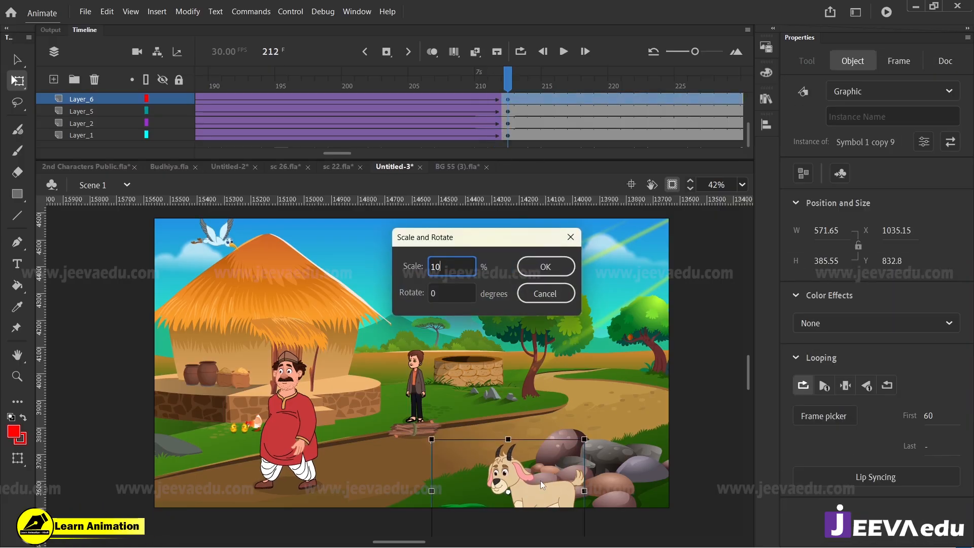
{"action": "left_click", "coordinate": [546, 267]}
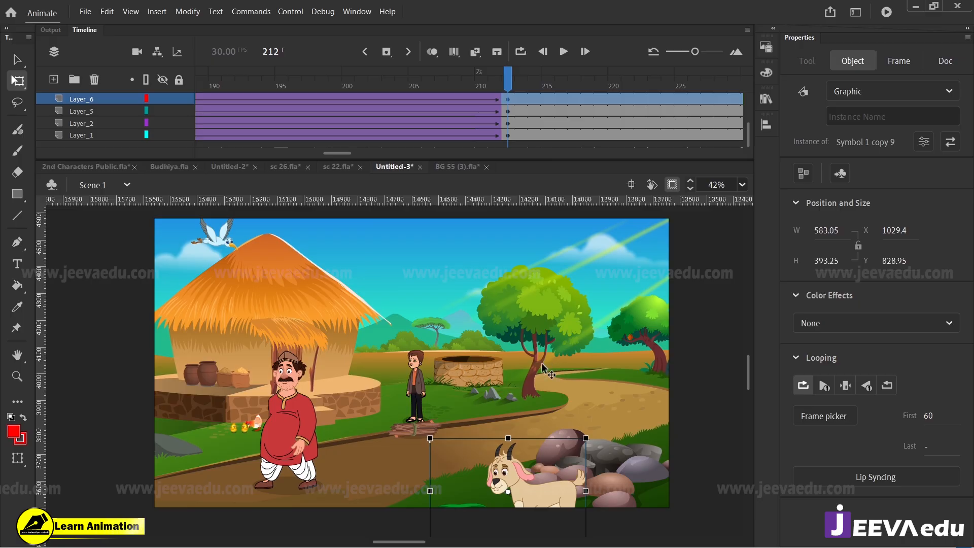
{"action": "key", "text": "Down"}
{"action": "left_click_drag", "start_coordinate": [482, 84], "coordinate": [222, 172]}
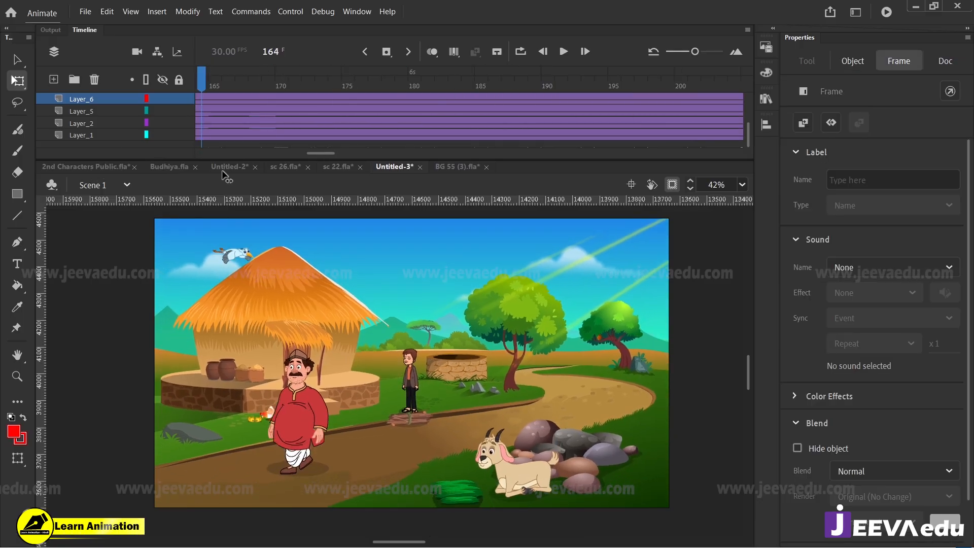
{"action": "key", "text": "Return"}
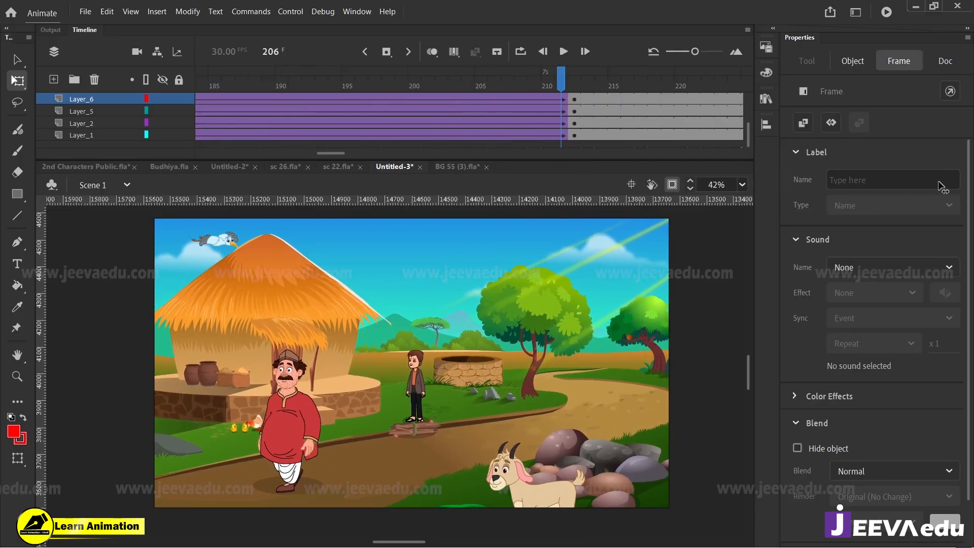
Step: Nudge the foreground rocks slightly down and right at frame 212 and scrub through the zoom
{"action": "left_click", "coordinate": [601, 458]}
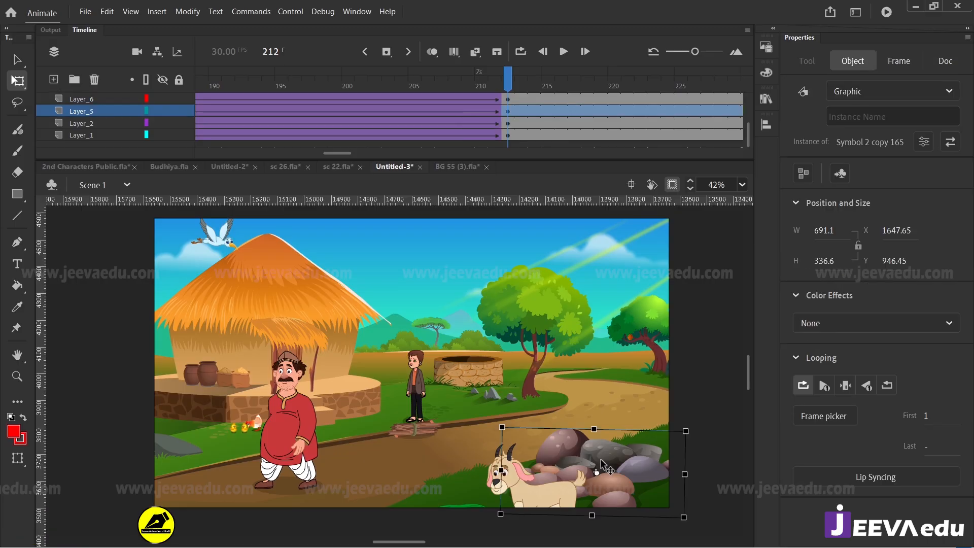
{"action": "key", "text": "Down"}
{"action": "key", "text": "Down"}
{"action": "key", "text": "Down"}
{"action": "left_click_drag", "start_coordinate": [509, 89], "coordinate": [352, 201]}
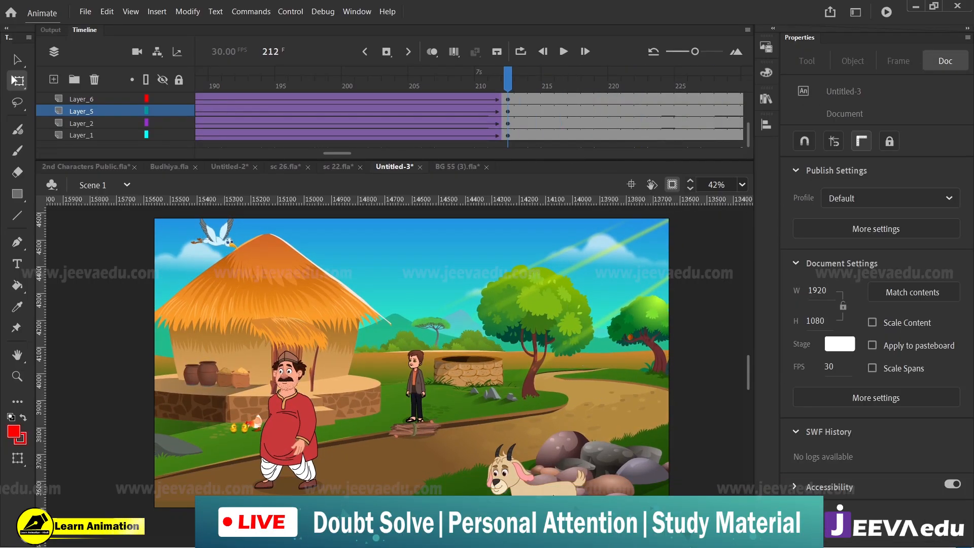
Step: Shift the goat slightly down and right at frame 212 and play back the zoom
{"action": "left_click", "coordinate": [553, 496]}
{"action": "key", "text": "Down"}
{"action": "key", "text": "Down"}
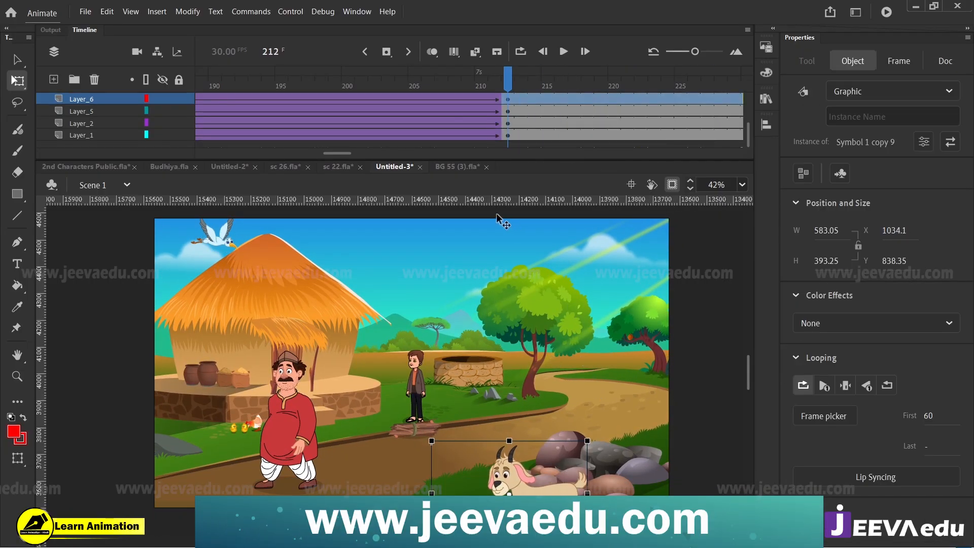
{"action": "left_click_drag", "start_coordinate": [506, 81], "coordinate": [384, 167]}
{"action": "key", "text": "Return"}
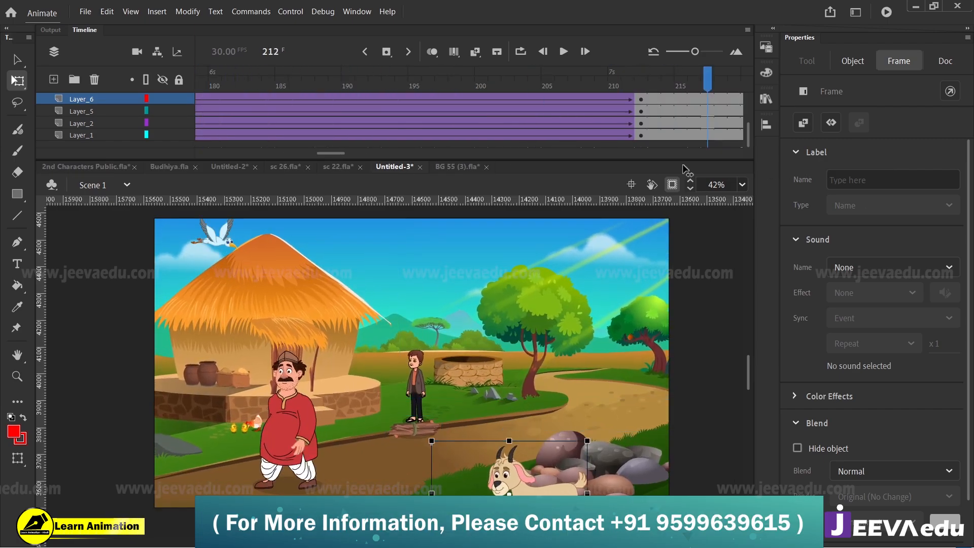
Step: Scale the goat at frame 212 by a further 101% and scrub through the tween to check it
{"action": "left_click", "coordinate": [572, 478]}
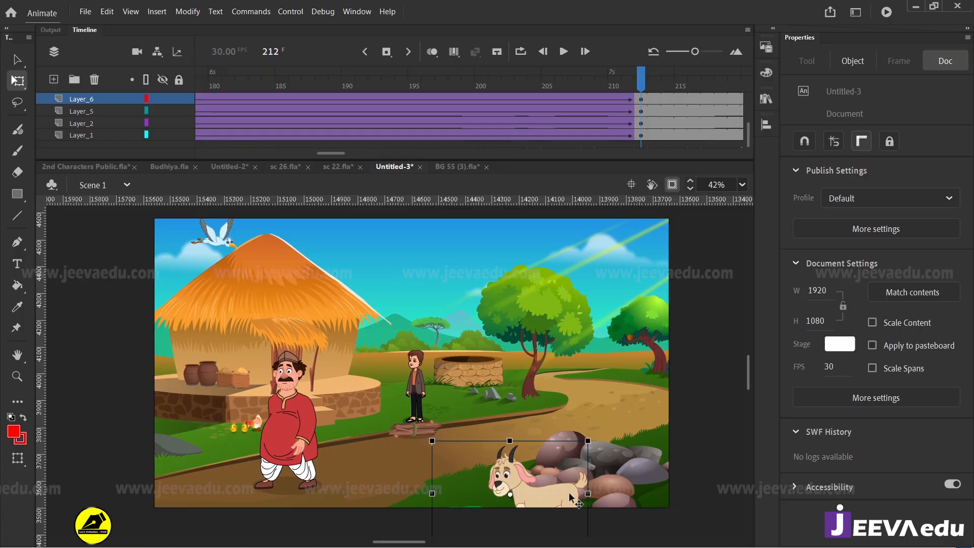
{"action": "key", "text": "ctrl+alt+s"}
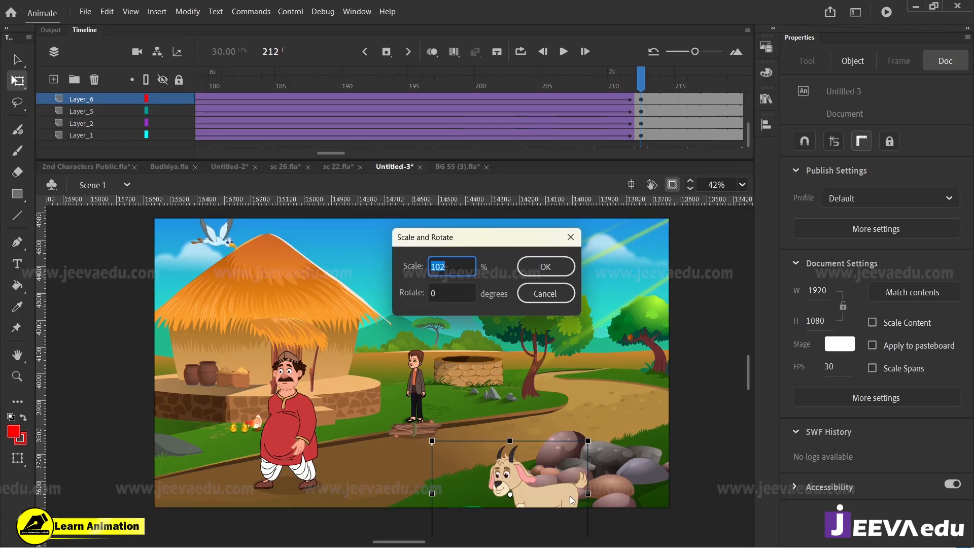
{"action": "type", "text": "101"}
{"action": "left_click", "coordinate": [542, 274]}
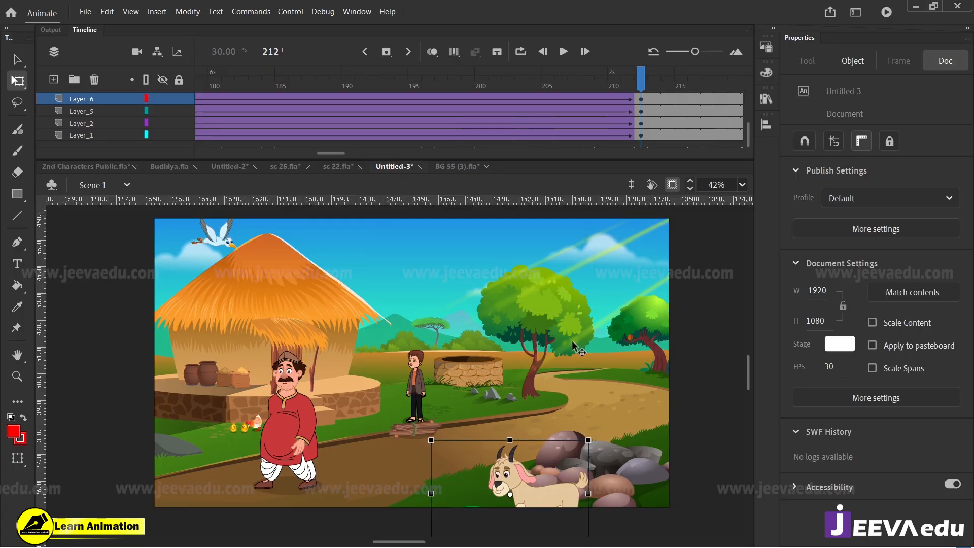
{"action": "left_click_drag", "start_coordinate": [637, 85], "coordinate": [707, 143]}
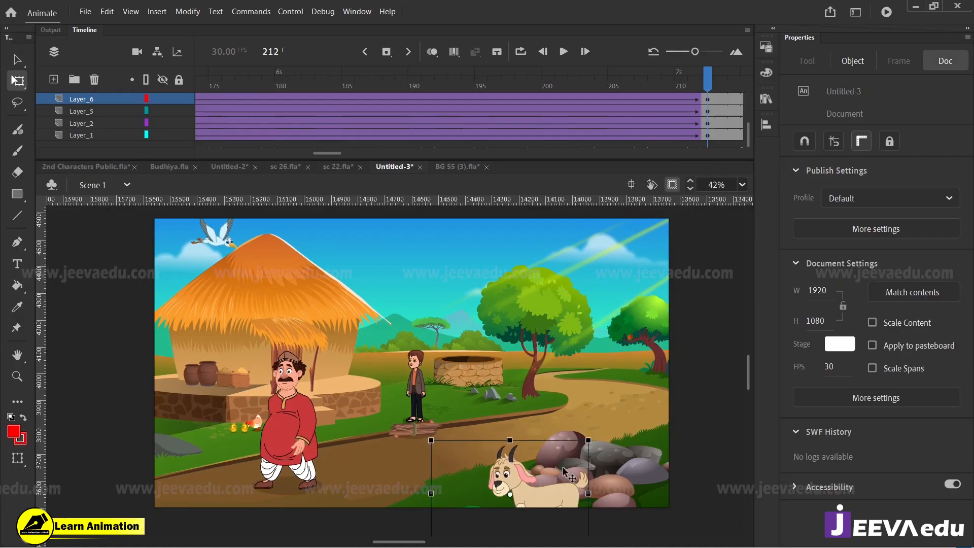
Step: Nudge the goat slightly down and left at frame 212 and scrub back through the zoom
{"action": "key", "text": "Down"}
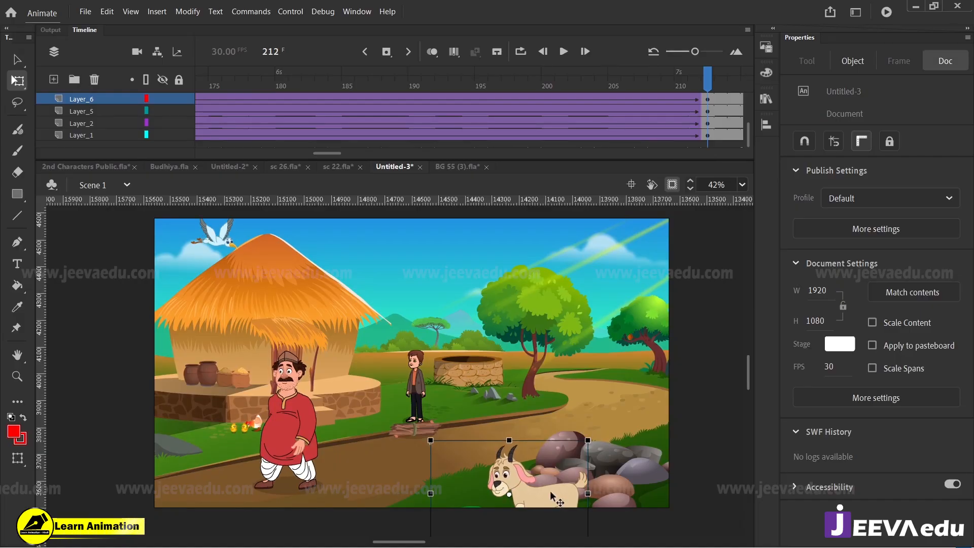
{"action": "key", "text": "Left"}
{"action": "key", "text": "Left"}
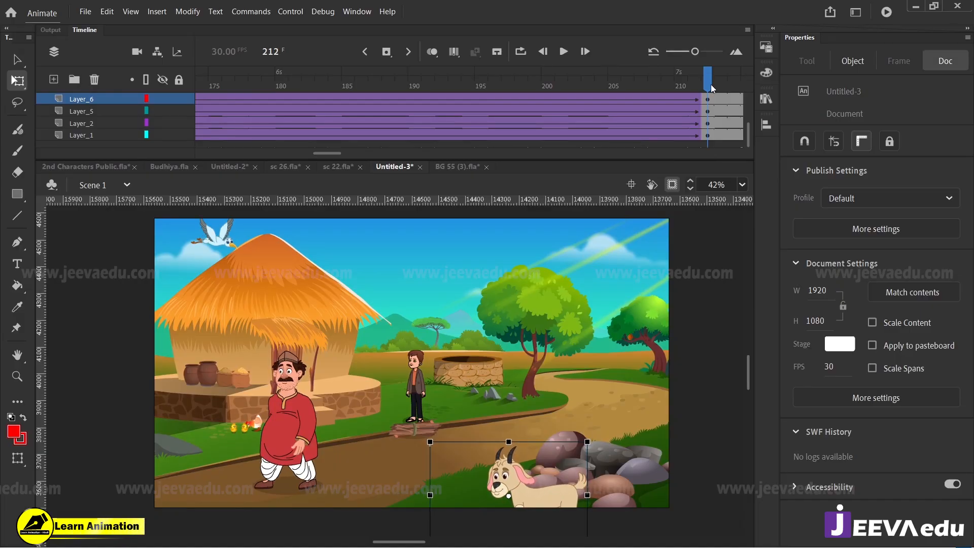
{"action": "left_click_drag", "start_coordinate": [712, 88], "coordinate": [244, 181]}
{"action": "left_click_drag", "start_coordinate": [351, 87], "coordinate": [424, 126]}
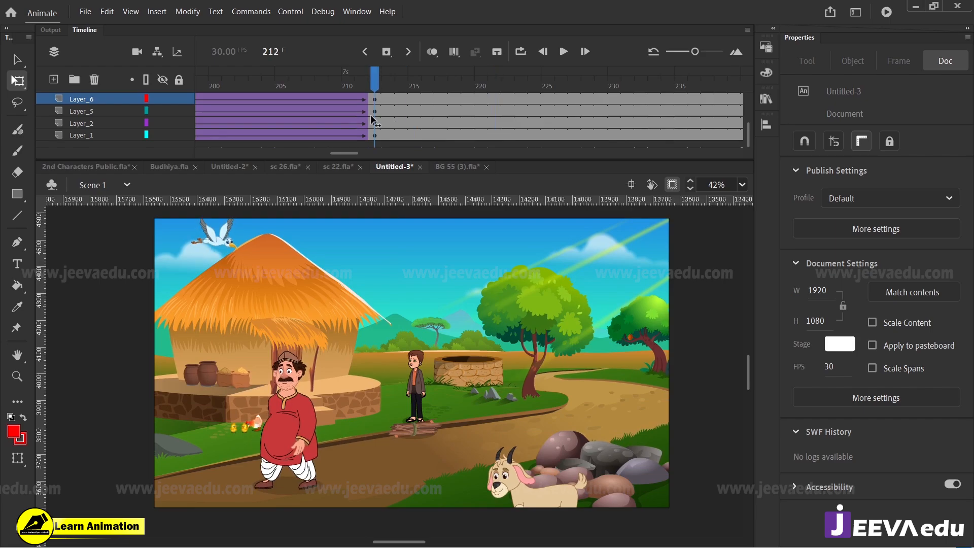
Step: Preview the zoom up to frame 212 to examine how the rocks and goat move together
{"action": "left_click", "coordinate": [625, 455]}
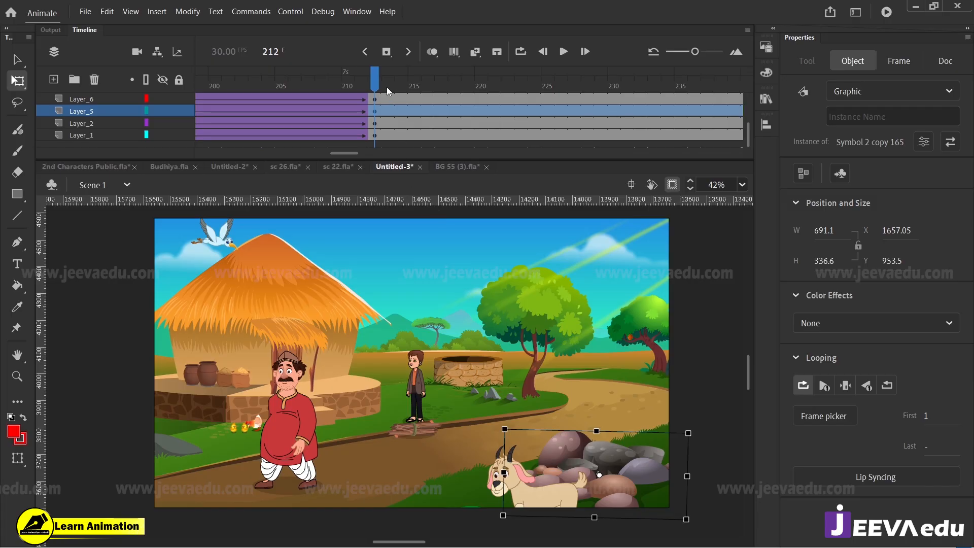
{"action": "left_click_drag", "start_coordinate": [378, 87], "coordinate": [541, 156]}
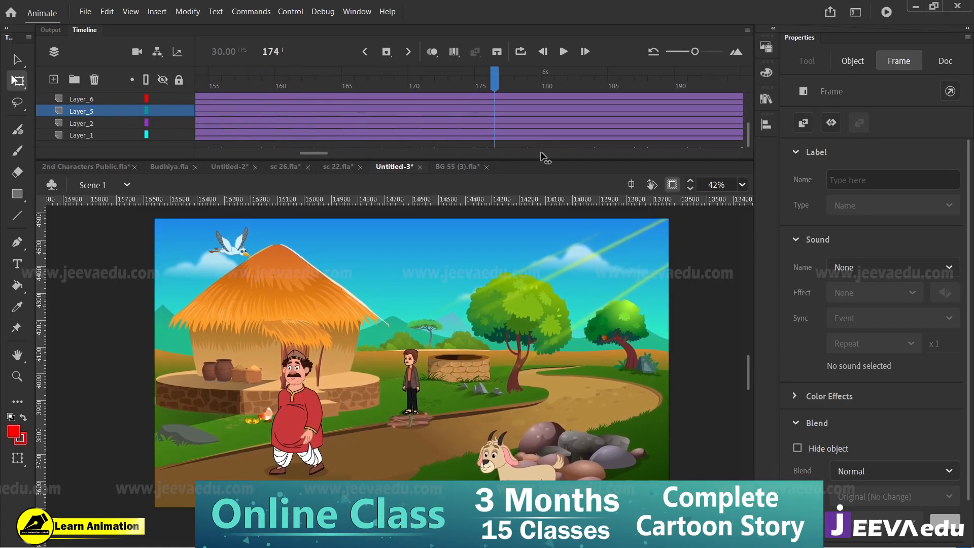
{"action": "key", "text": "Return"}
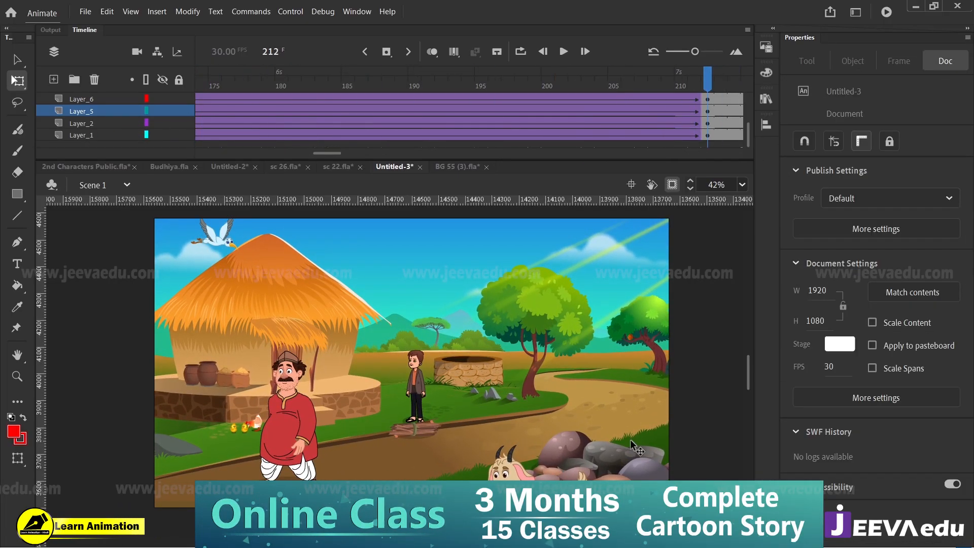
{"action": "left_click_drag", "start_coordinate": [698, 87], "coordinate": [500, 154]}
{"action": "left_click_drag", "start_coordinate": [403, 97], "coordinate": [706, 133]}
Step: Open the walking man's symbol for editing and create a classic tween on the frames leading up to frame 60
{"action": "left_click", "coordinate": [295, 431]}
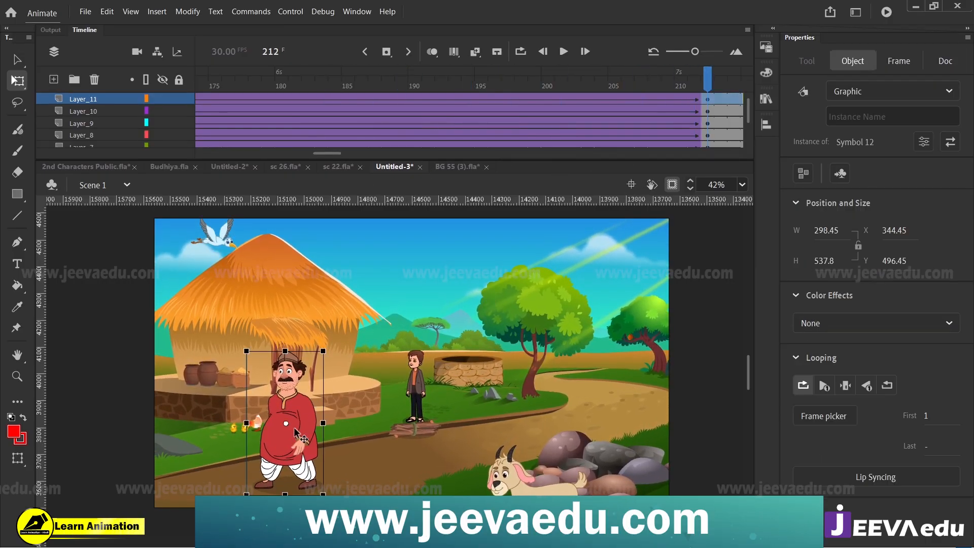
{"action": "double_click", "coordinate": [311, 412]}
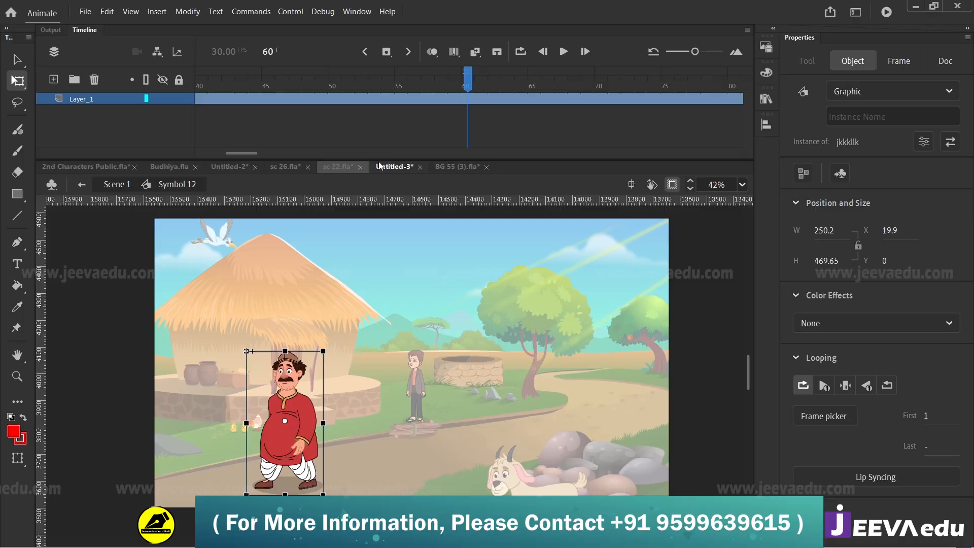
{"action": "left_click", "coordinate": [467, 103]}
{"action": "right_click", "coordinate": [455, 99]}
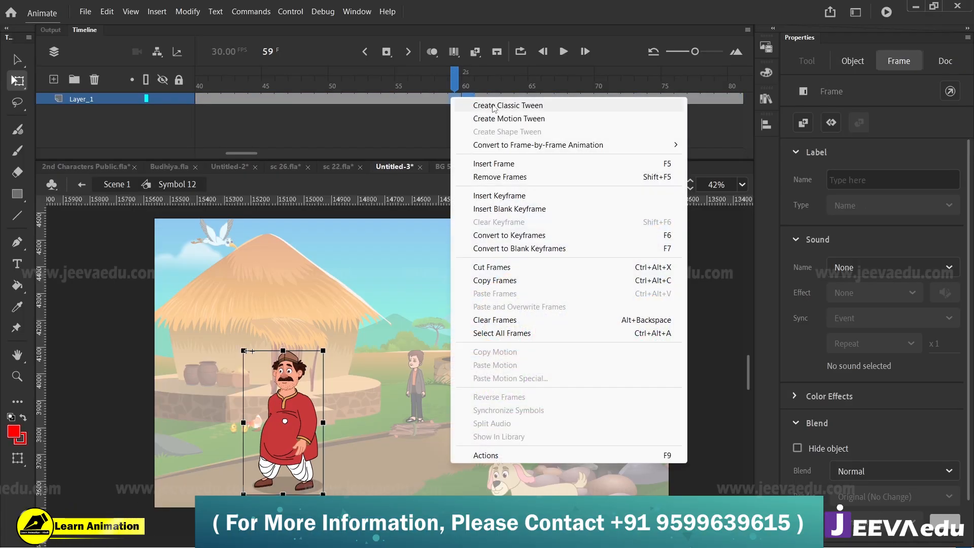
{"action": "left_click", "coordinate": [495, 101]}
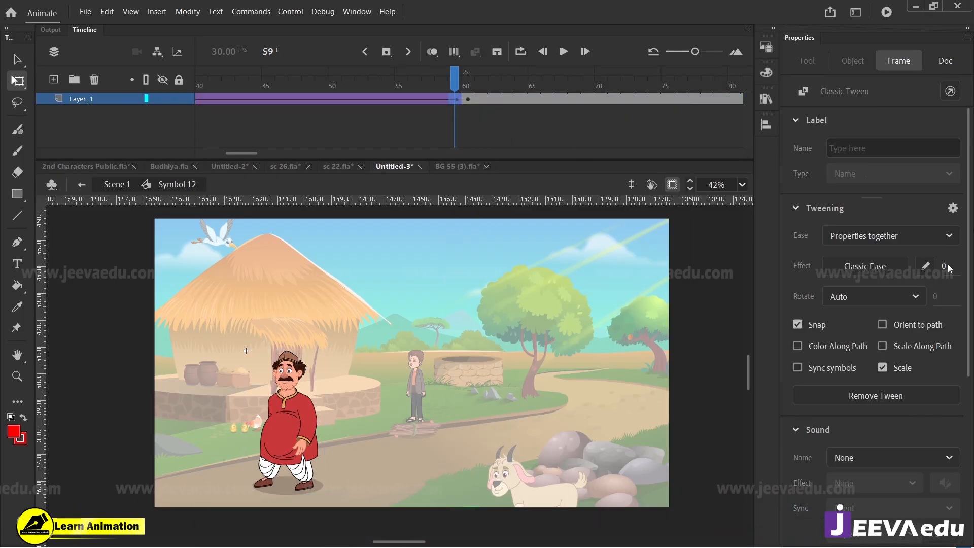
Step: Move the man partly past the stage's left edge at frame 60, enlarge him to about 348 × 627 px, and preview the walk
{"action": "left_click", "coordinate": [467, 99]}
{"action": "left_click", "coordinate": [299, 437]}
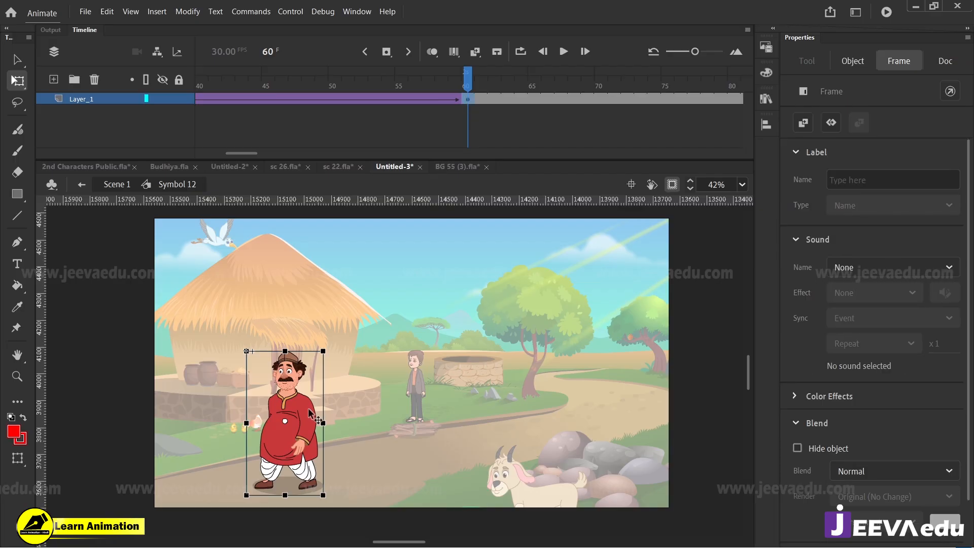
{"action": "left_click_drag", "start_coordinate": [299, 437], "coordinate": [156, 443]}
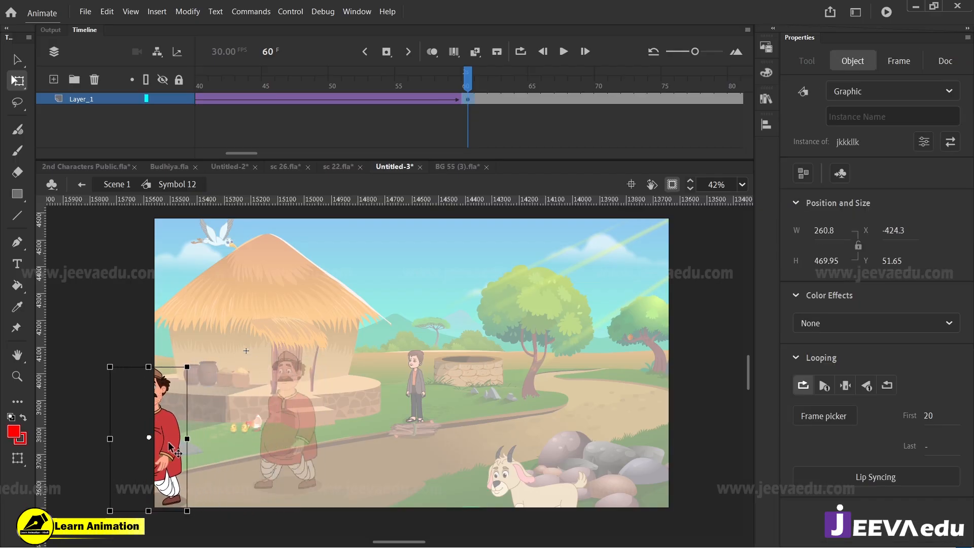
{"action": "left_click_drag", "start_coordinate": [186, 364], "coordinate": [201, 341]}
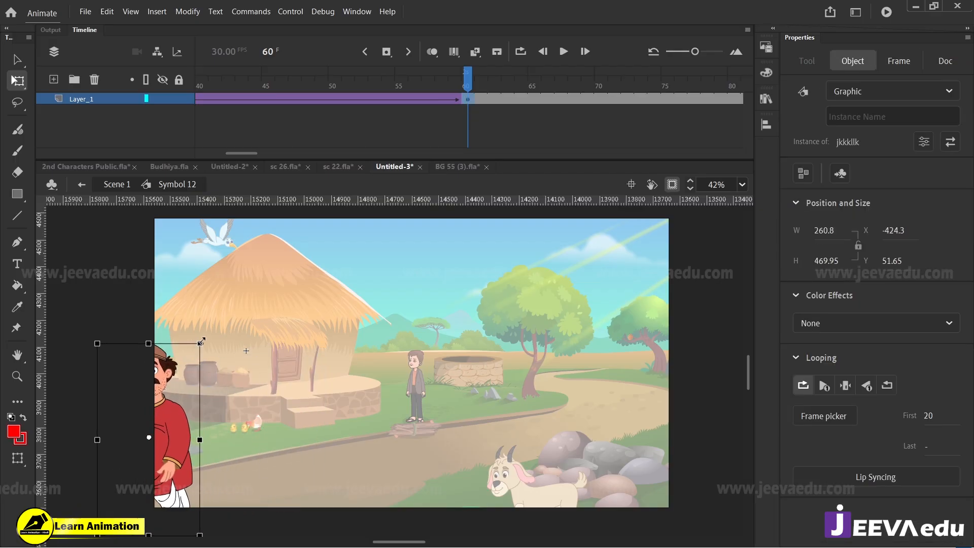
{"action": "mouse_move", "coordinate": [178, 439]}
{"action": "left_mouse_down"}
{"action": "mouse_move", "coordinate": [144, 447]}
{"action": "mouse_move", "coordinate": [183, 428]}
{"action": "left_mouse_up"}
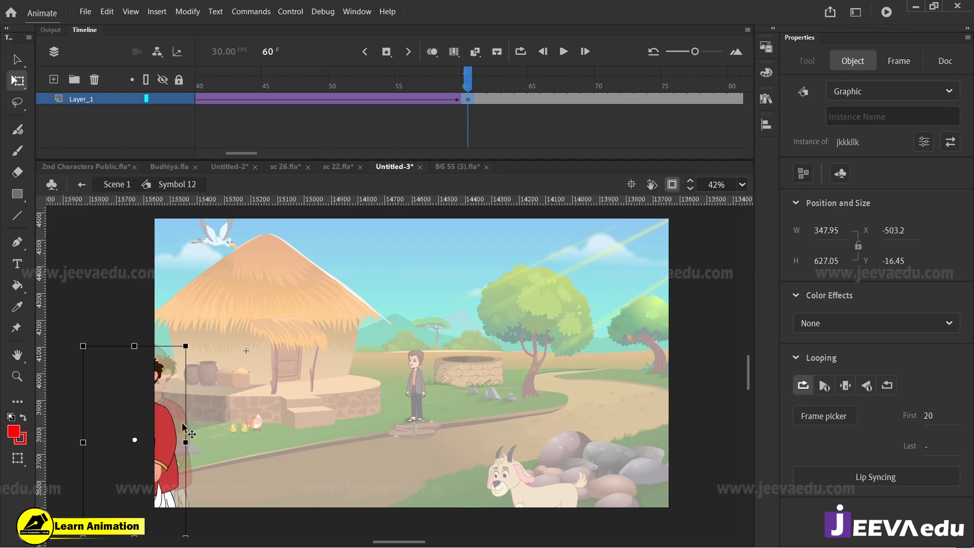
{"action": "key", "text": "Return"}
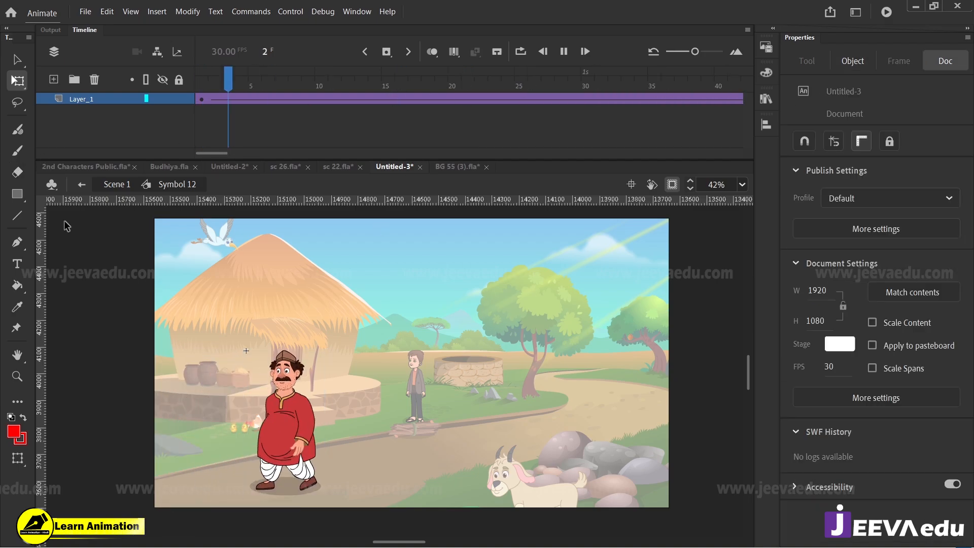
{"action": "left_click_drag", "start_coordinate": [296, 83], "coordinate": [54, 126]}
{"action": "key", "text": "Return"}
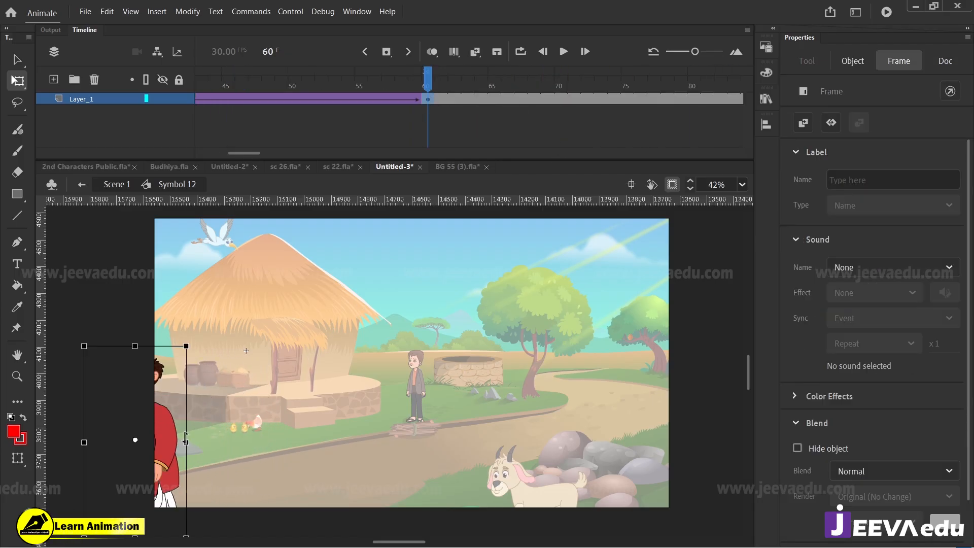
Step: Move the man back toward the stage at frame 60, scale him to 98%, and preview the walk
{"action": "left_click_drag", "start_coordinate": [167, 449], "coordinate": [202, 436]}
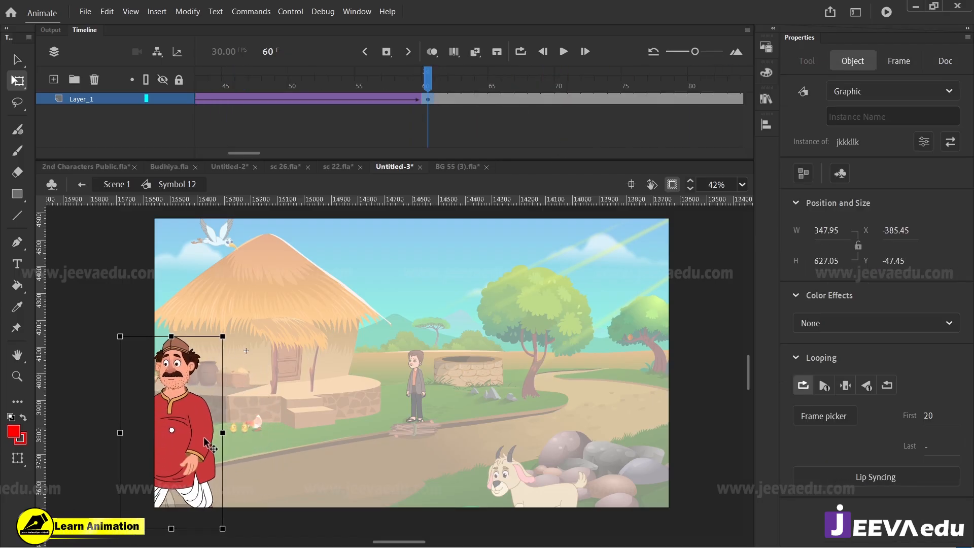
{"action": "key", "text": "ctrl+alt+s"}
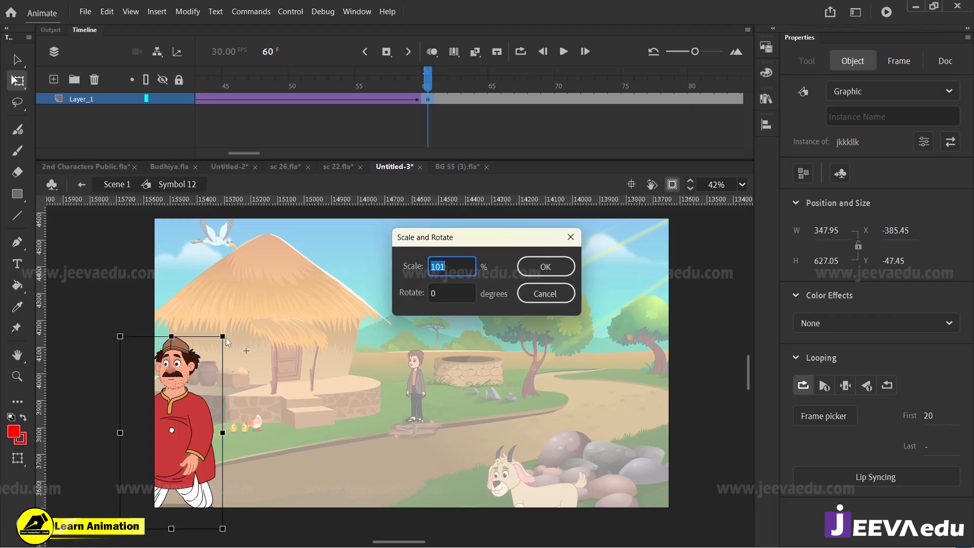
{"action": "type", "text": "98"}
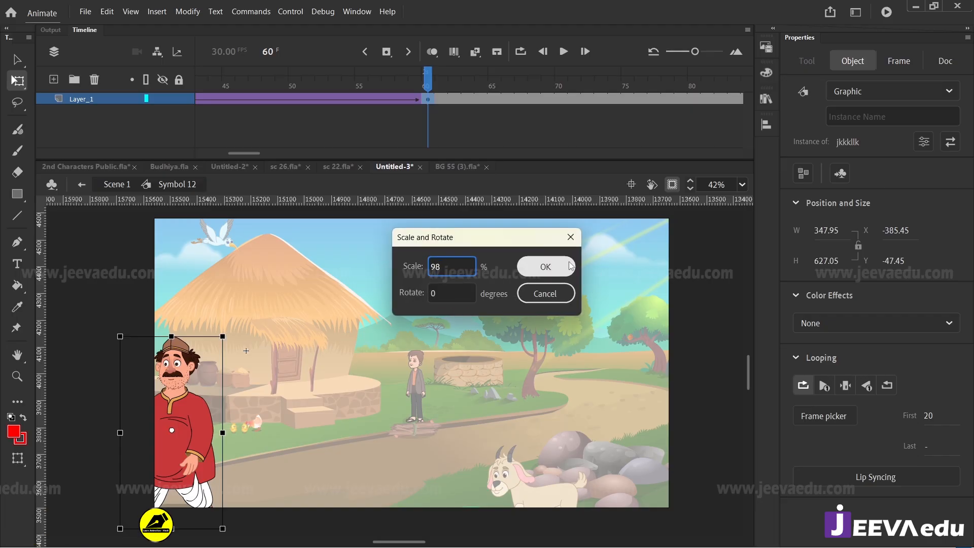
{"action": "left_click", "coordinate": [545, 266]}
{"action": "key", "text": "Return"}
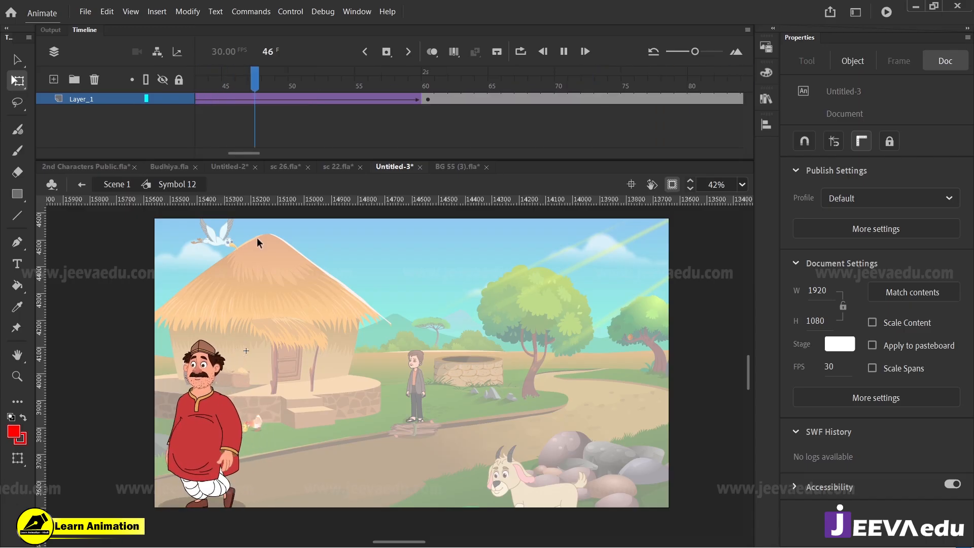
{"action": "key", "text": "Return"}
{"action": "left_click_drag", "start_coordinate": [297, 89], "coordinate": [3, 164]}
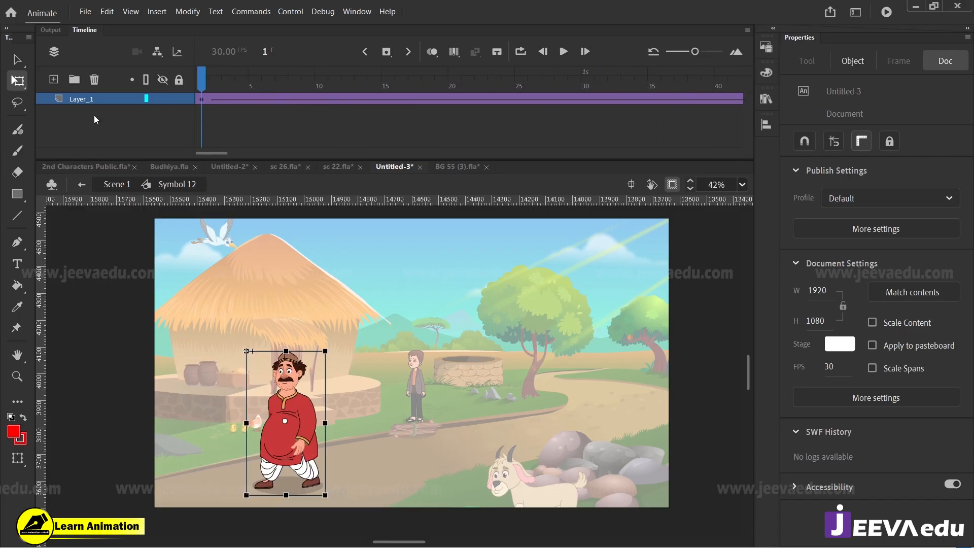
Step: Sketch red perspective guide lines around the man on a new layer and delete that layer
{"action": "left_click", "coordinate": [54, 80]}
{"action": "key", "text": "b"}
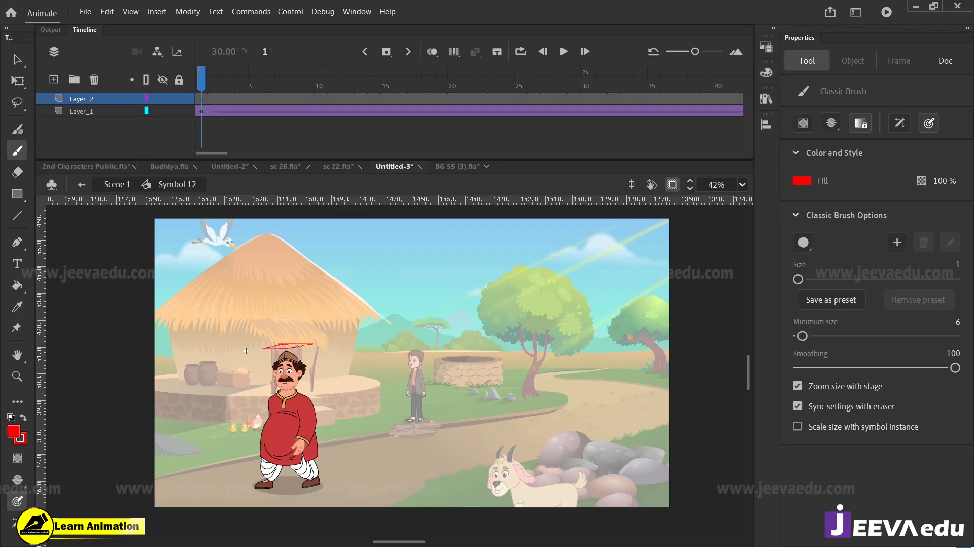
{"action": "left_click_drag", "start_coordinate": [335, 484], "coordinate": [328, 490]}
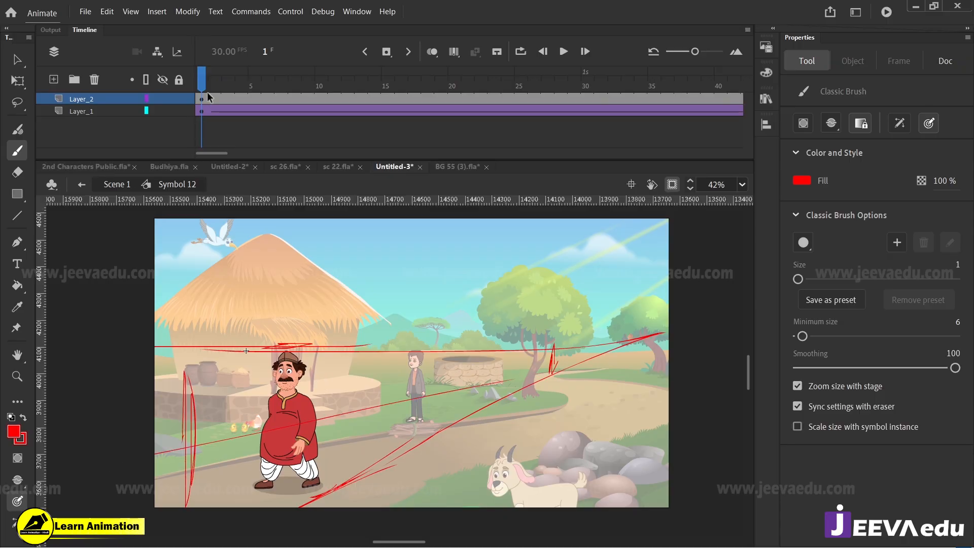
{"action": "left_click_drag", "start_coordinate": [210, 96], "coordinate": [255, 132]}
{"action": "left_click", "coordinate": [95, 80]}
Step: Preview the man's walk from frame 1 inside his symbol, and return to frame 153 of Scene 1
{"action": "left_click_drag", "start_coordinate": [233, 85], "coordinate": [133, 109]}
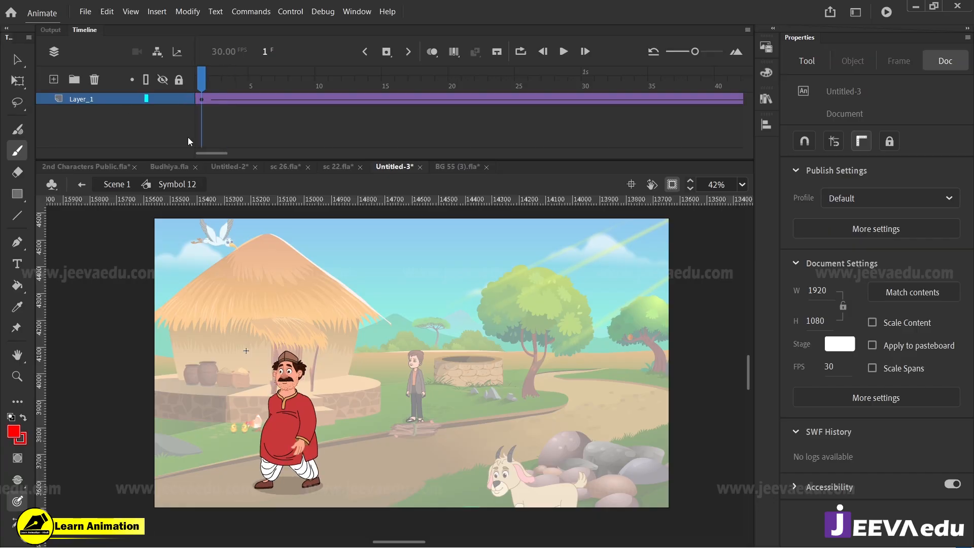
{"action": "key", "text": "Return"}
{"action": "key", "text": "Return"}
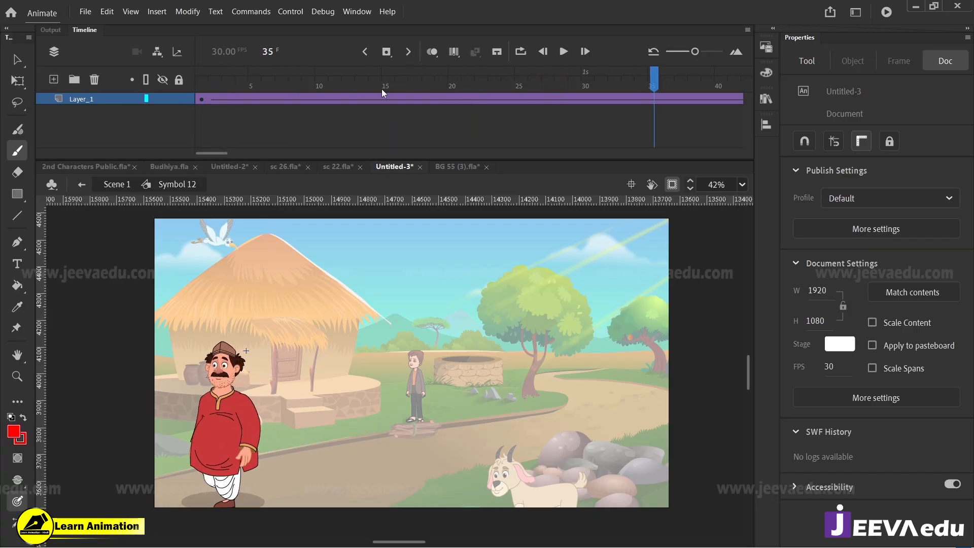
{"action": "left_click_drag", "start_coordinate": [381, 89], "coordinate": [201, 87]}
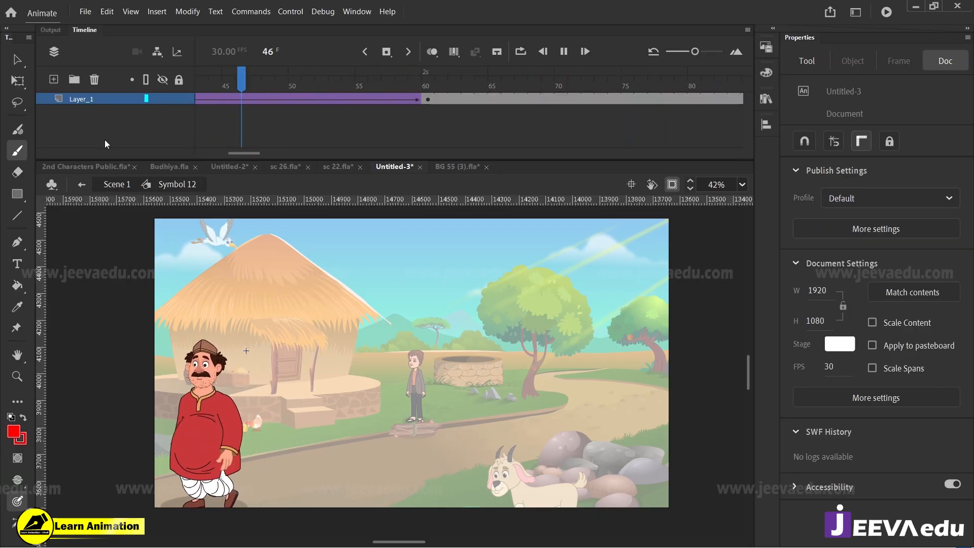
{"action": "key", "text": "Return"}
{"action": "left_click_drag", "start_coordinate": [317, 82], "coordinate": [0, 147]}
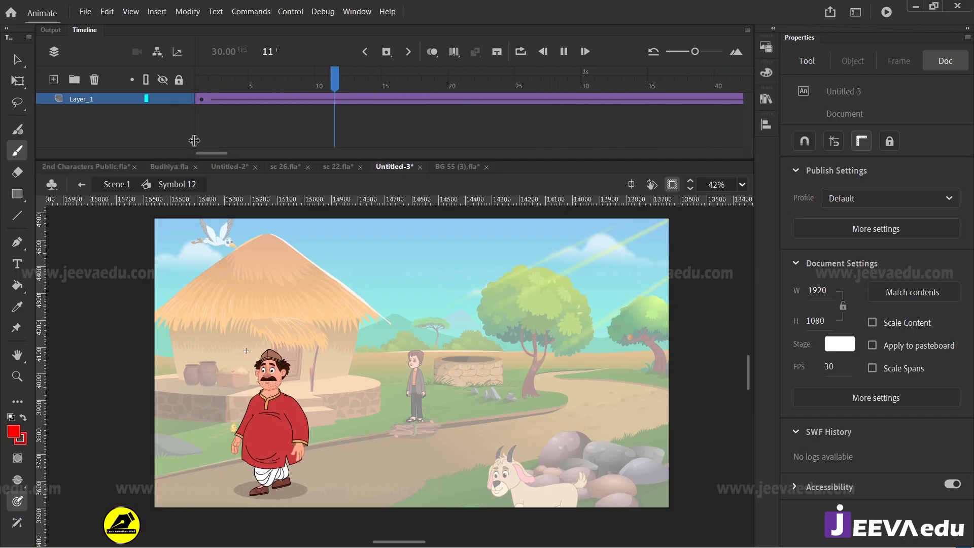
{"action": "left_click", "coordinate": [121, 184]}
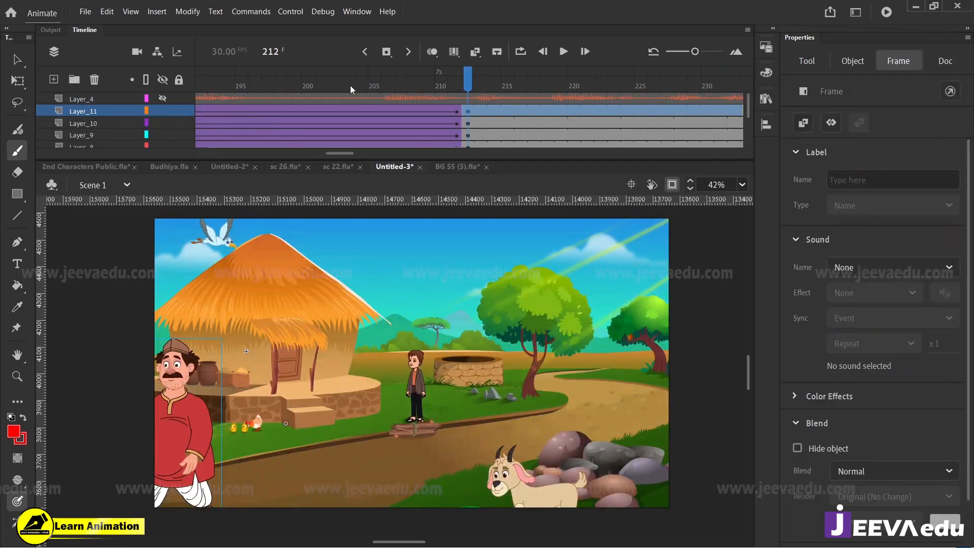
{"action": "left_click_drag", "start_coordinate": [350, 85], "coordinate": [445, 114]}
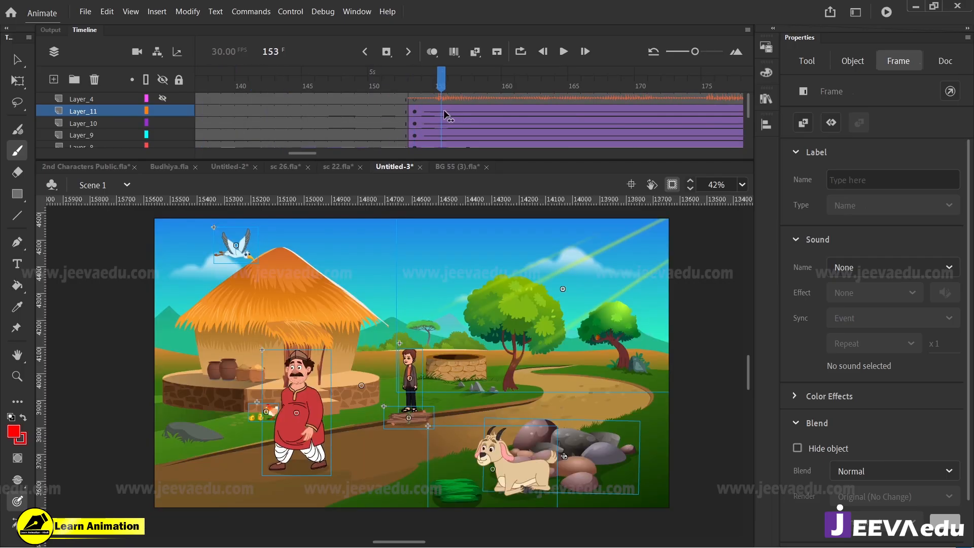
{"action": "left_click_drag", "start_coordinate": [420, 83], "coordinate": [549, 139]}
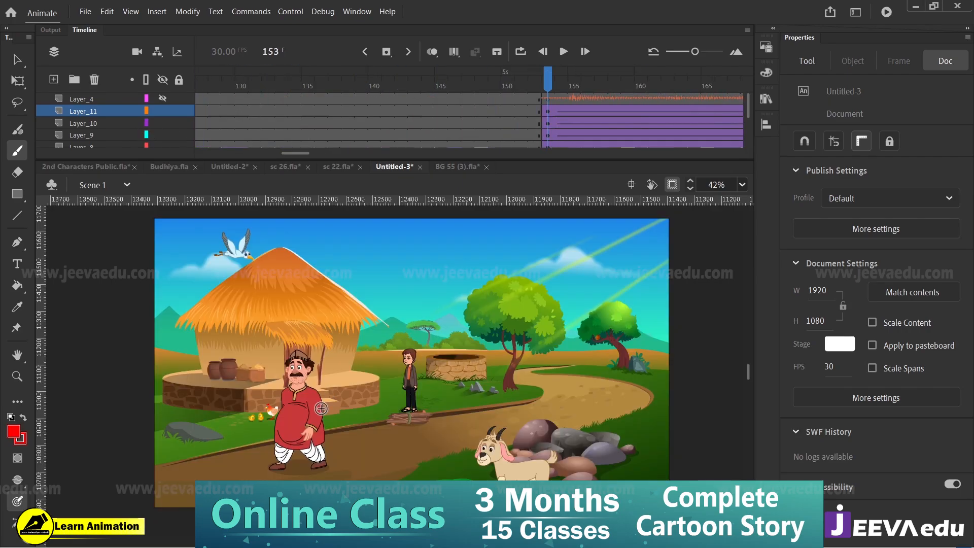
Step: Open the walking man's symbol, enlarge him at frame 1 to about 278 × 508 px, and shift him left to about X -131
{"action": "key", "text": "v"}
{"action": "double_click", "coordinate": [304, 426]}
{"action": "left_click", "coordinate": [321, 436]}
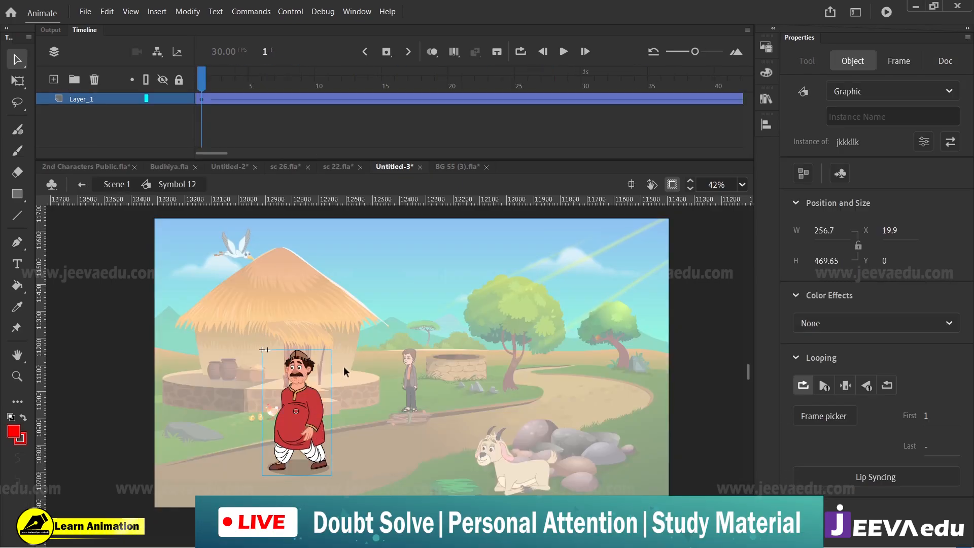
{"action": "key", "text": "q"}
{"action": "left_click_drag", "start_coordinate": [331, 350], "coordinate": [336, 345]}
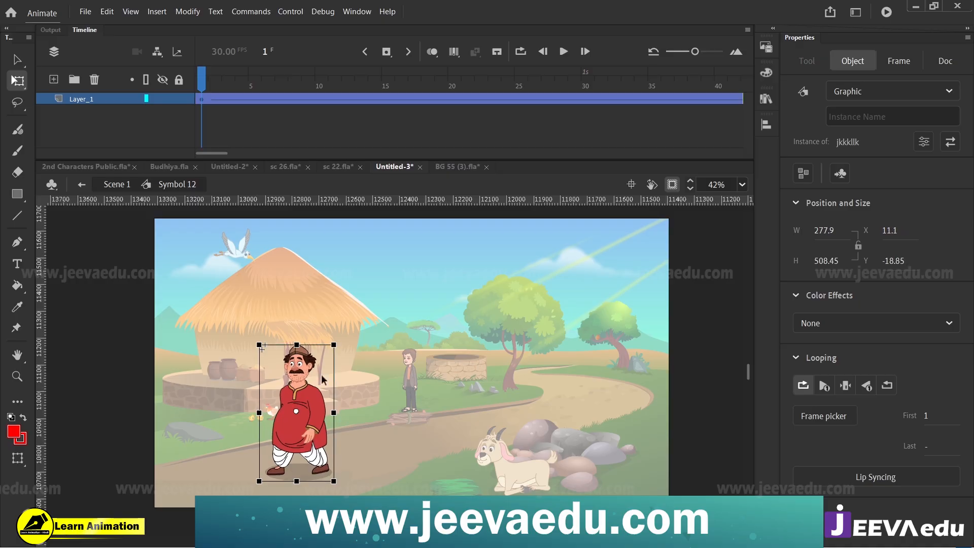
{"action": "left_click_drag", "start_coordinate": [305, 423], "coordinate": [268, 431]}
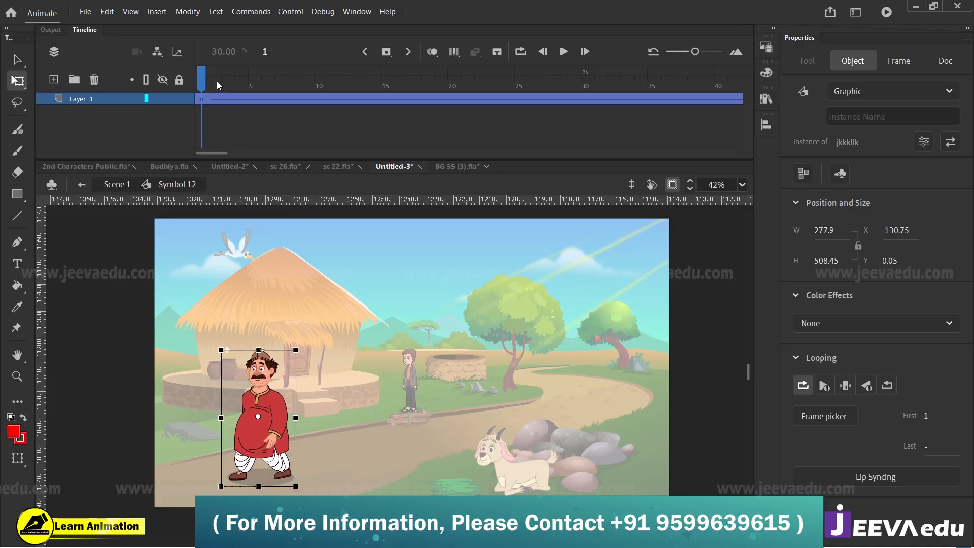
{"action": "key", "text": "Return"}
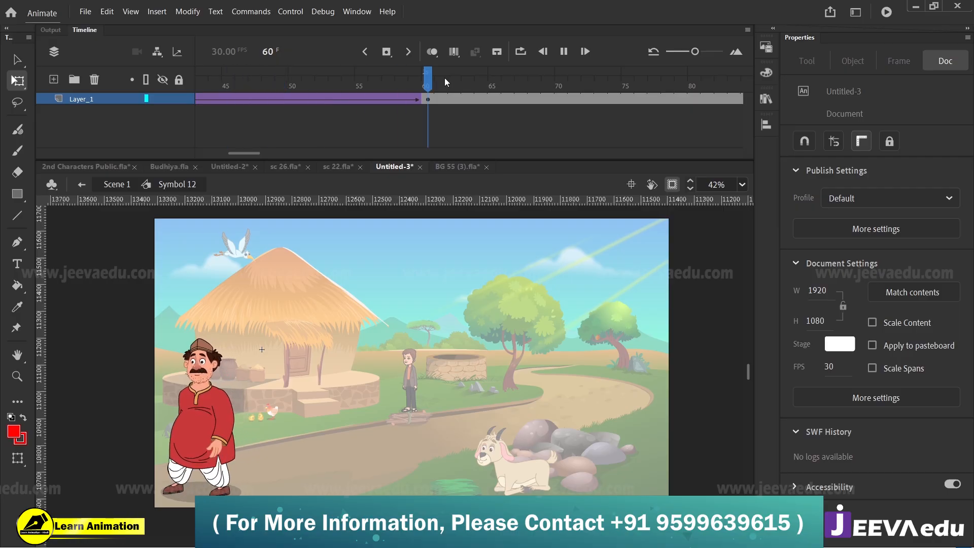
Step: Enlarge the man at frame 60, move him mostly past the stage's left edge, and preview the walk
{"action": "left_click", "coordinate": [427, 100]}
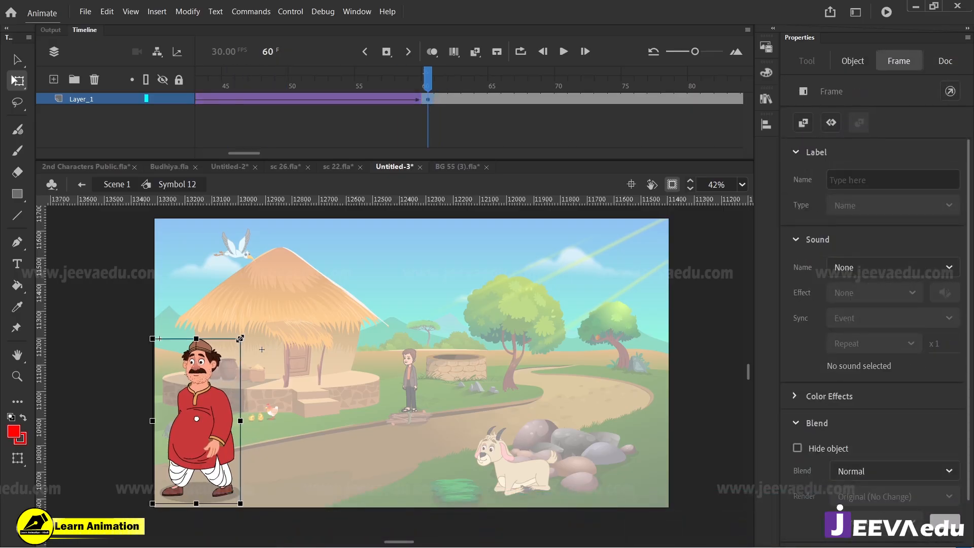
{"action": "left_click_drag", "start_coordinate": [240, 338], "coordinate": [247, 331]}
{"action": "left_click_drag", "start_coordinate": [210, 424], "coordinate": [151, 432]}
{"action": "left_click_drag", "start_coordinate": [427, 84], "coordinate": [1, 161]}
{"action": "key", "text": "Return"}
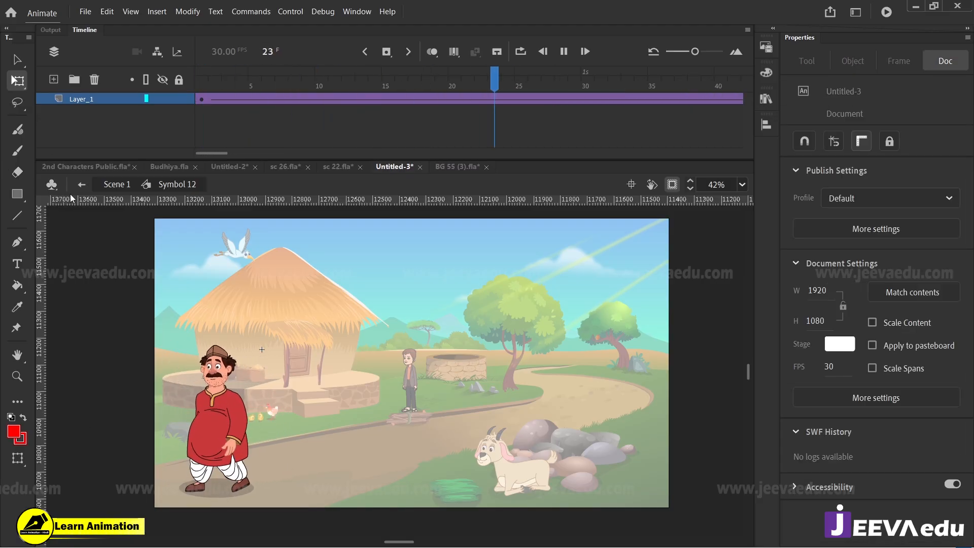
{"action": "key", "text": "Return"}
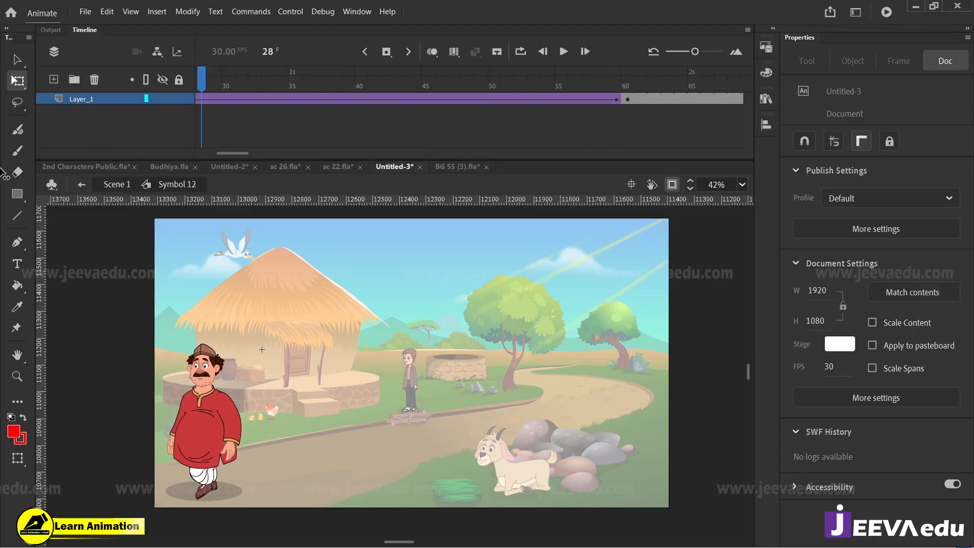
{"action": "key", "text": "Return"}
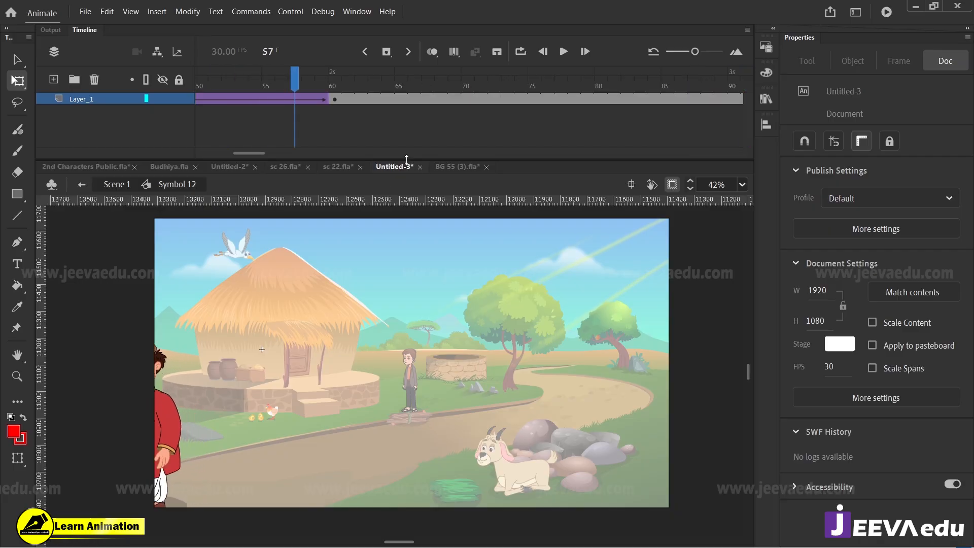
{"action": "left_click", "coordinate": [336, 100]}
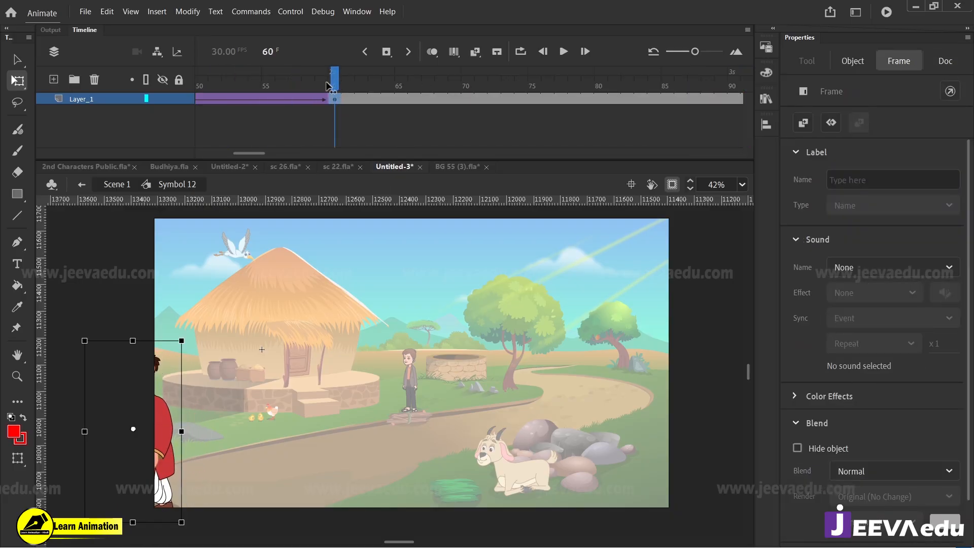
{"action": "key", "text": "Return"}
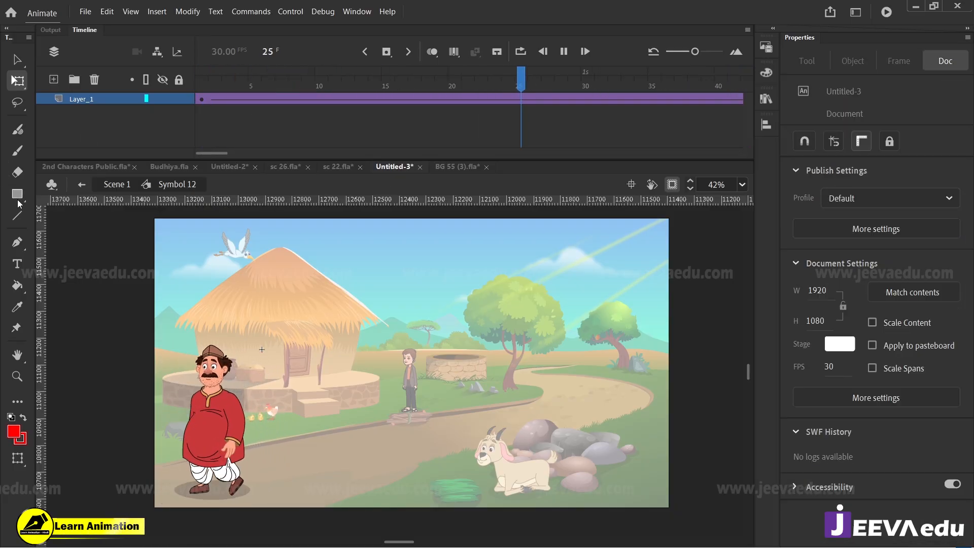
Step: Return to Scene 1, unhide the sound layer Layer_4, and play the animation from frame 1
{"action": "left_click", "coordinate": [117, 184]}
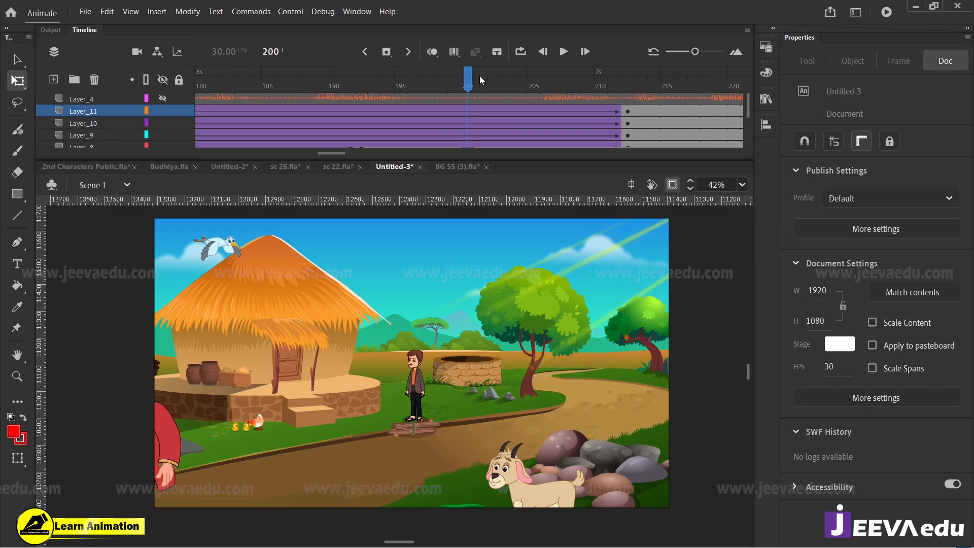
{"action": "left_click_drag", "start_coordinate": [480, 78], "coordinate": [251, 151]}
{"action": "left_click", "coordinate": [201, 98]}
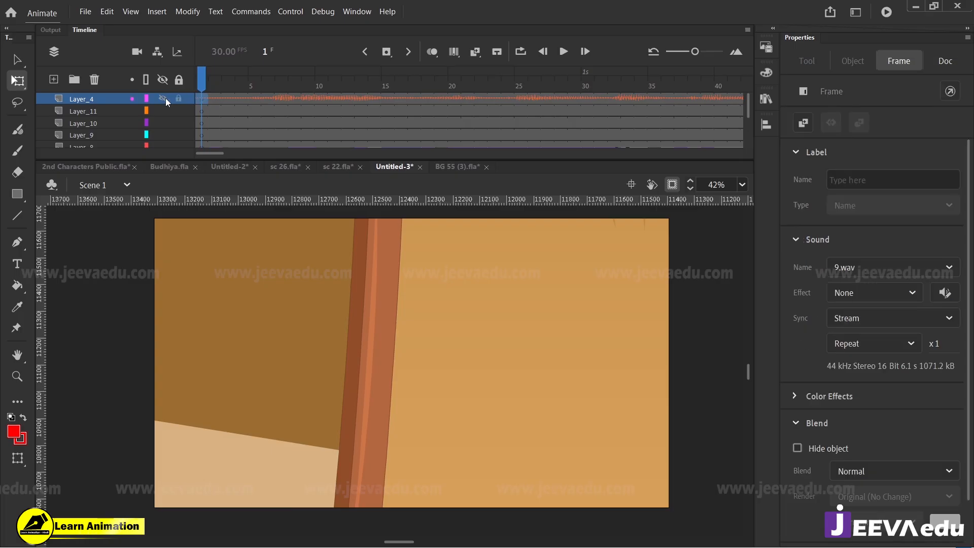
{"action": "key", "text": "Return"}
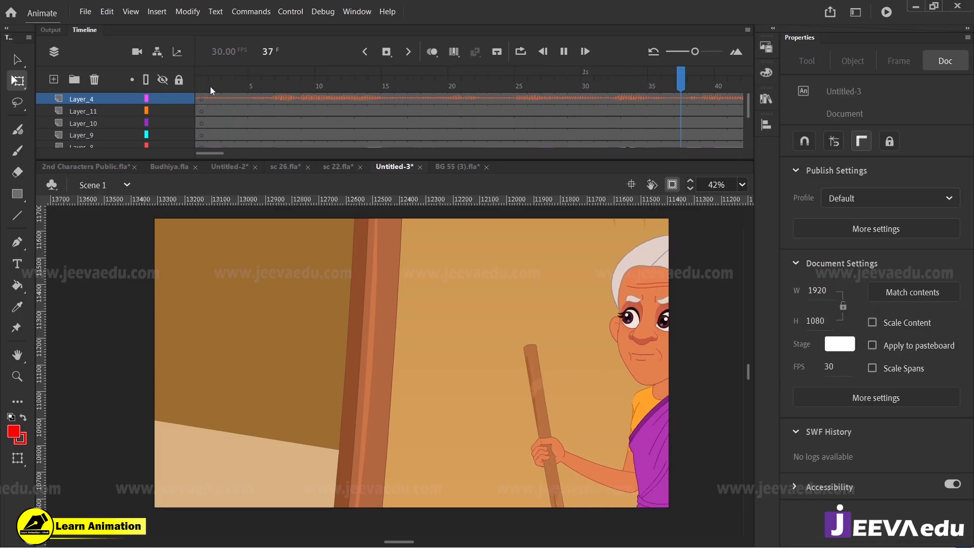
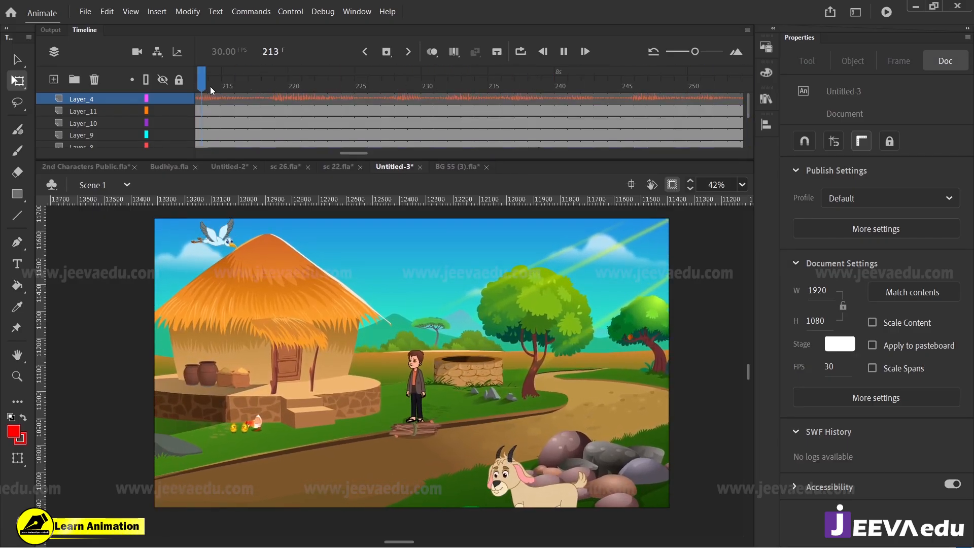
Step: Replay the end of the animation past frame 203 to check the man's walk and the zoom
{"action": "left_click", "coordinate": [563, 52]}
{"action": "left_click_drag", "start_coordinate": [360, 152], "coordinate": [314, 151]}
{"action": "left_click_drag", "start_coordinate": [361, 86], "coordinate": [308, 87]}
{"action": "key", "text": "Return"}
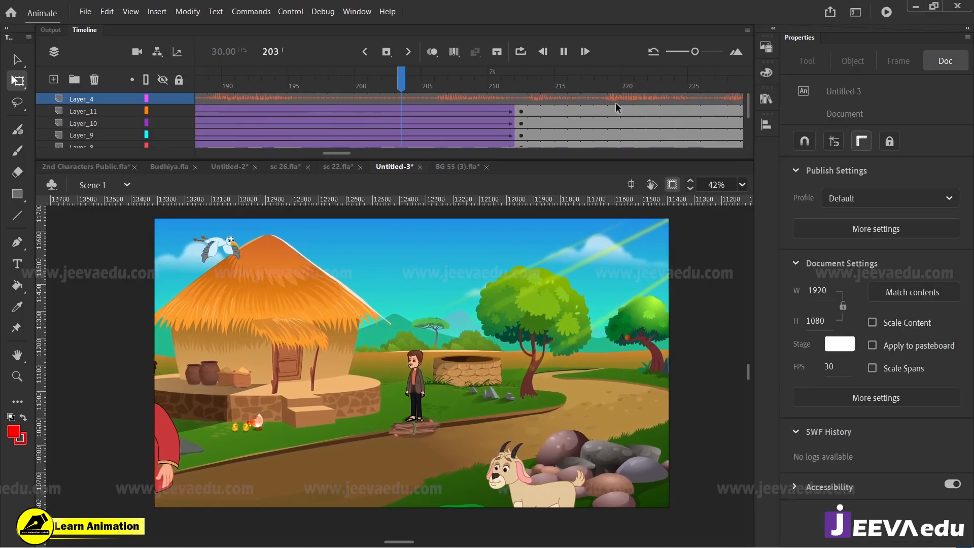
Step: Insert keyframes at frame 213 on all the artwork layers below the sound layer, leaving their scale as it is
{"action": "left_click_drag", "start_coordinate": [532, 111], "coordinate": [540, 144]}
{"action": "scroll", "coordinate": [543, 131], "scroll_direction": "up", "scroll_amount": 5}
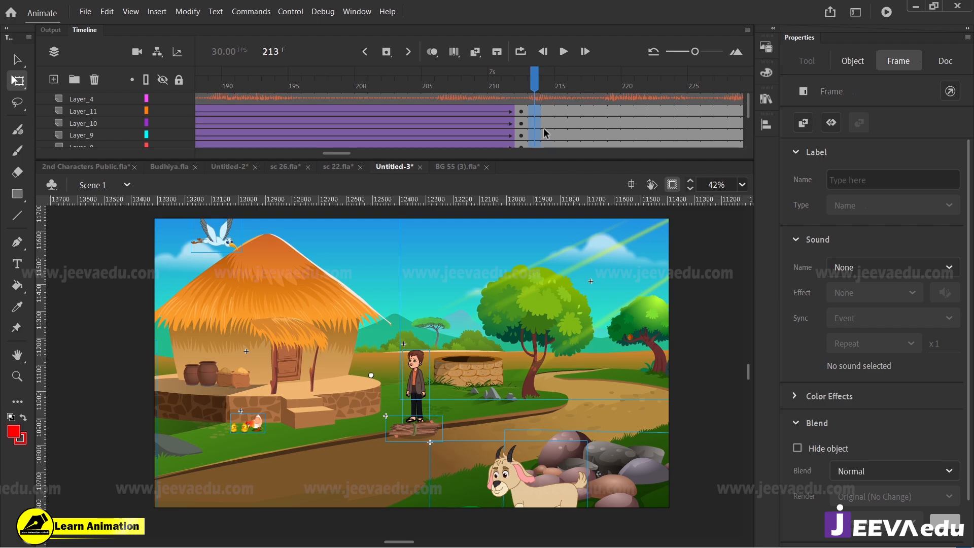
{"action": "key", "text": "ctrl+alt+s"}
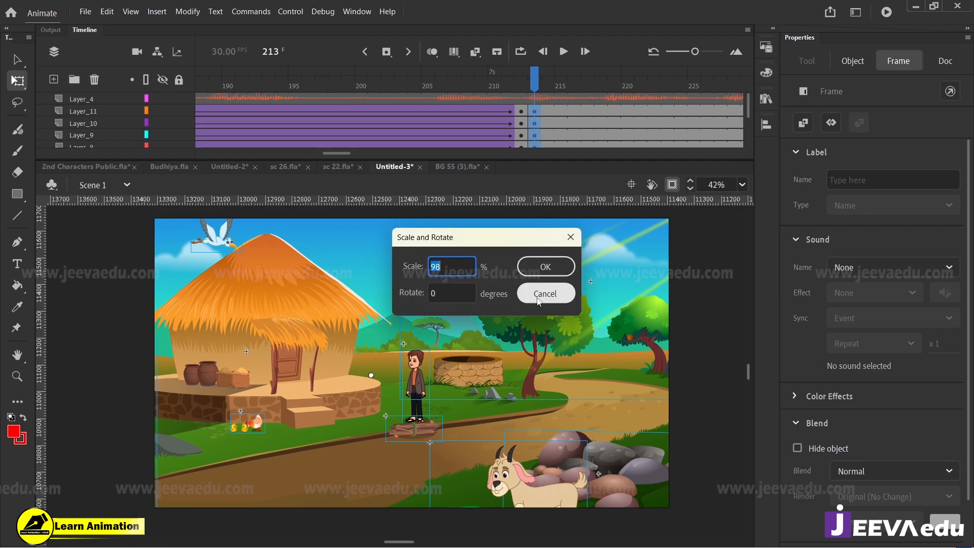
{"action": "left_click", "coordinate": [545, 267]}
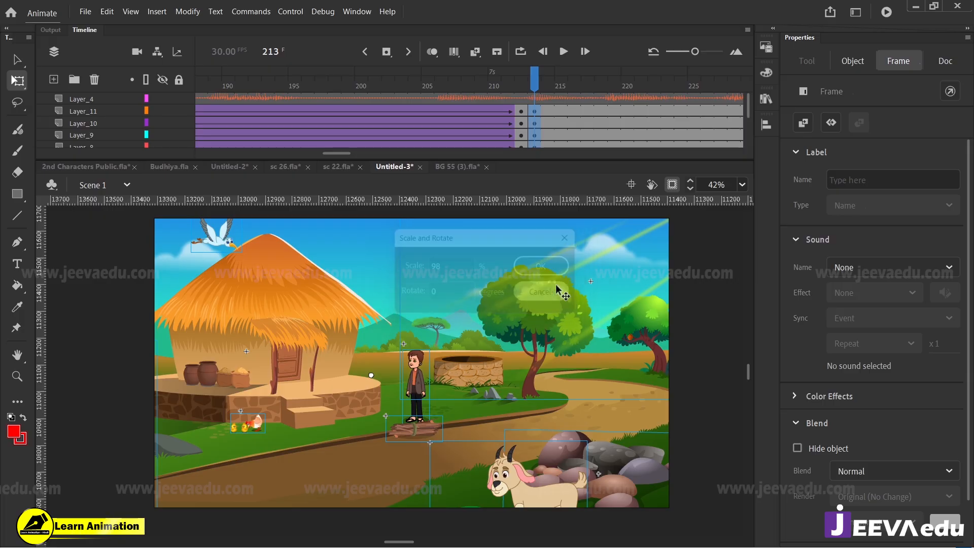
{"action": "left_click", "coordinate": [520, 80]}
{"action": "left_click", "coordinate": [534, 131]}
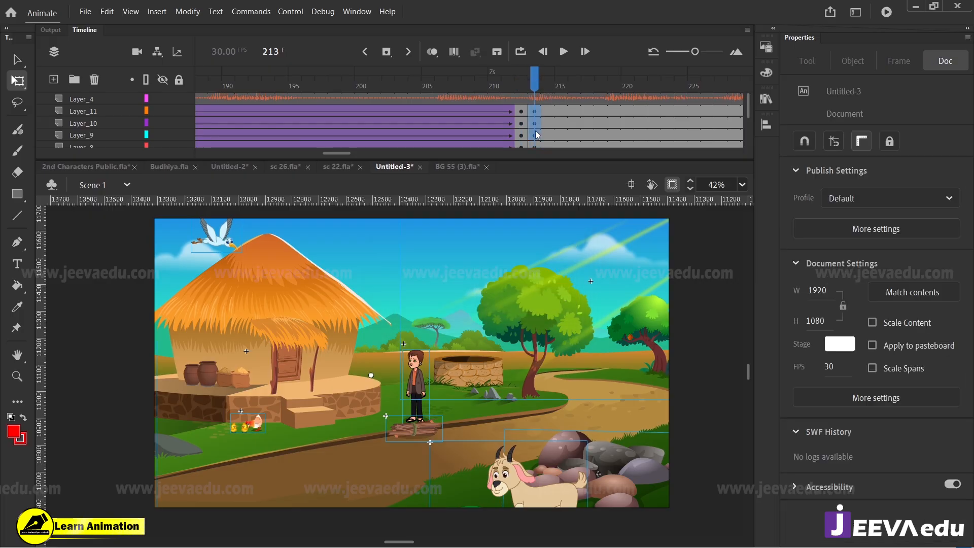
Step: Hide the sound layer Layer_4 and scrub through the last zoom frames to frame 212
{"action": "left_click", "coordinate": [526, 86]}
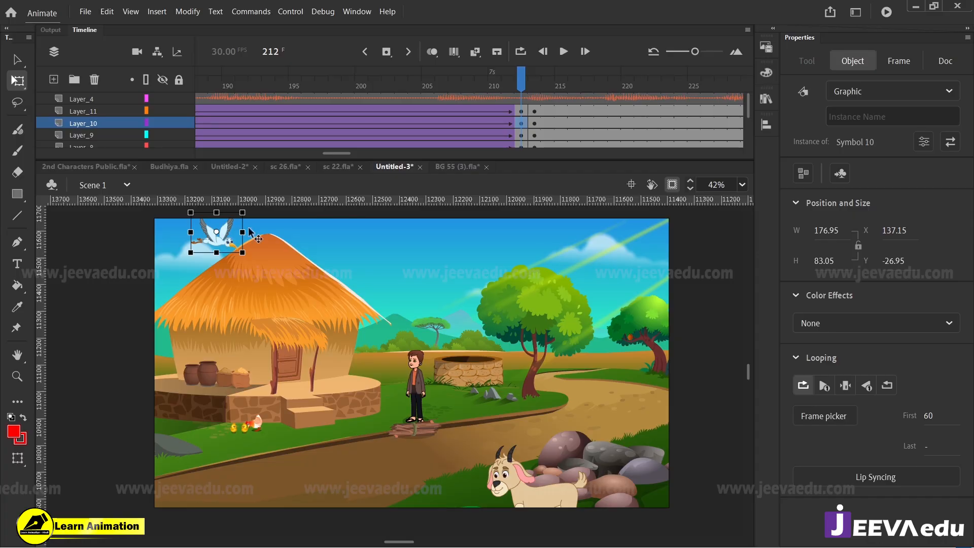
{"action": "left_click", "coordinate": [163, 98]}
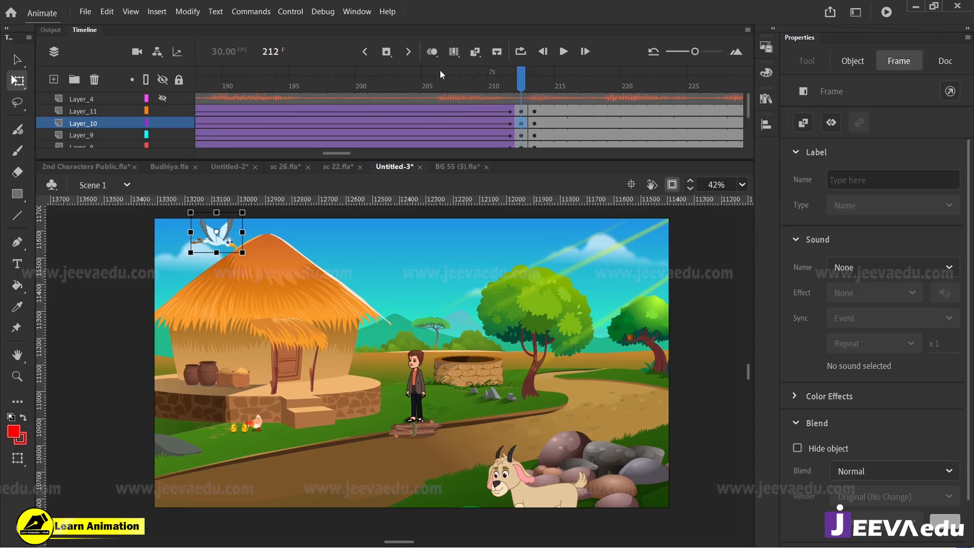
{"action": "left_click_drag", "start_coordinate": [440, 74], "coordinate": [520, 75]}
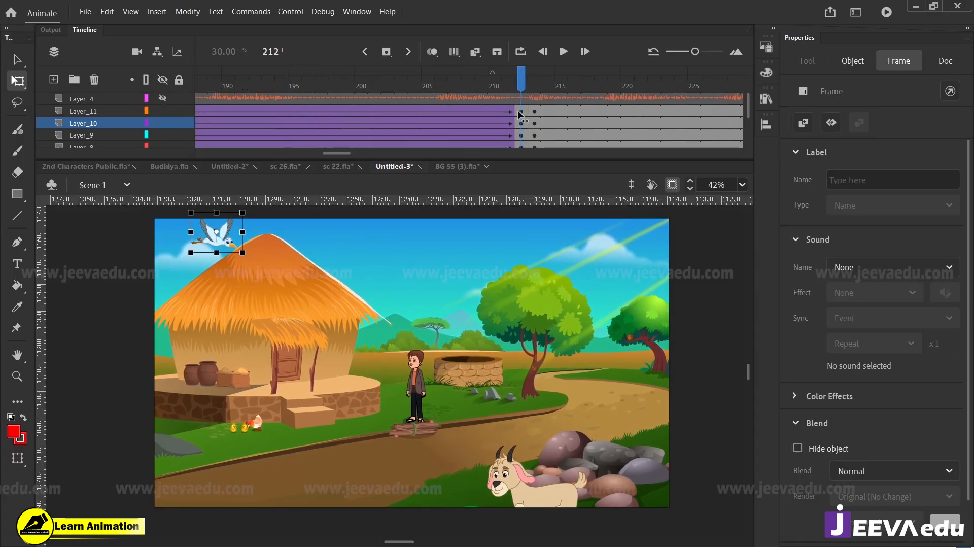
Step: Open the bird's symbol, add a keyframe at frame 60, and create a classic tween leading up to it
{"action": "double_click", "coordinate": [236, 239]}
{"action": "left_click", "coordinate": [472, 101]}
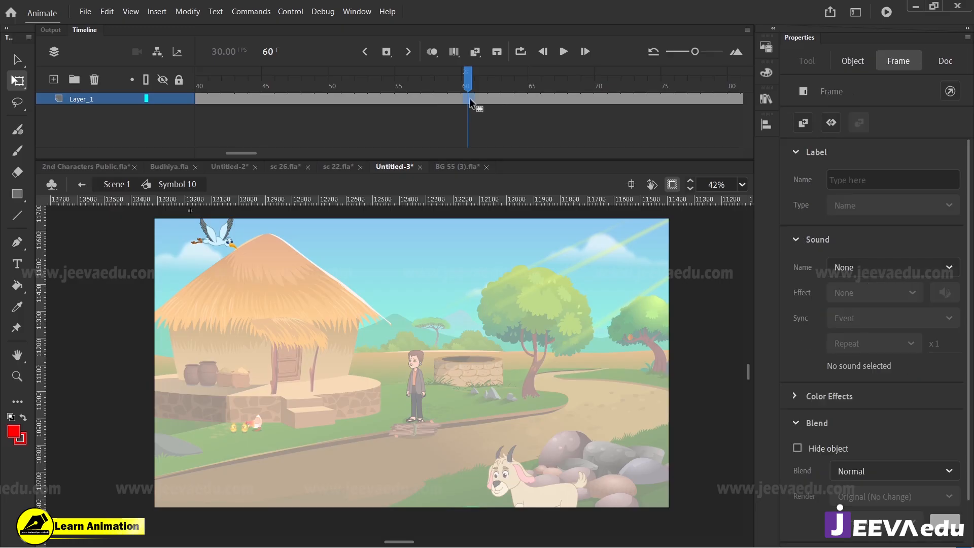
{"action": "right_click", "coordinate": [442, 98]}
{"action": "left_click", "coordinate": [489, 109]}
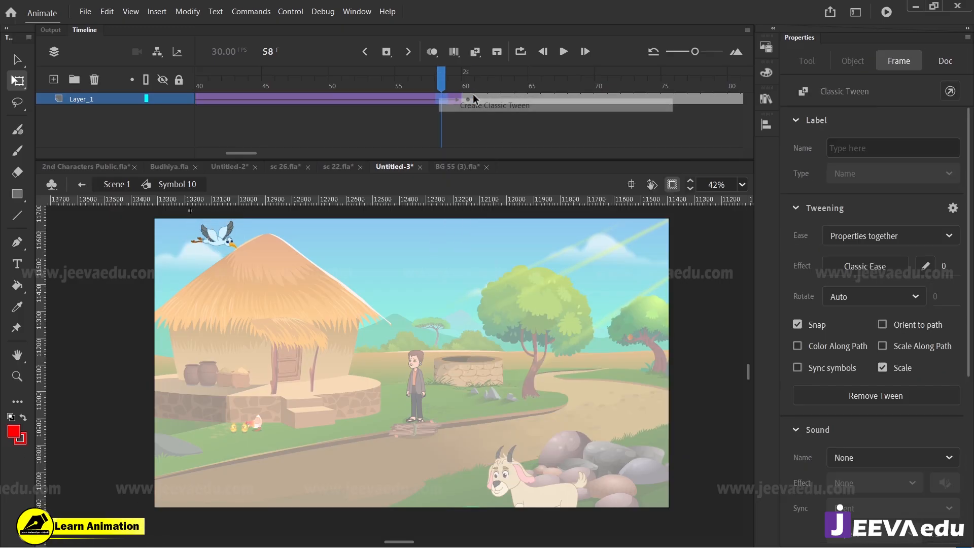
Step: Move the bird at frame 60 across the sky to beyond the hut roof, and preview its flight from frame 1
{"action": "left_click_drag", "start_coordinate": [231, 244], "coordinate": [482, 239]}
{"action": "left_click_drag", "start_coordinate": [468, 78], "coordinate": [53, 163]}
{"action": "key", "text": "Return"}
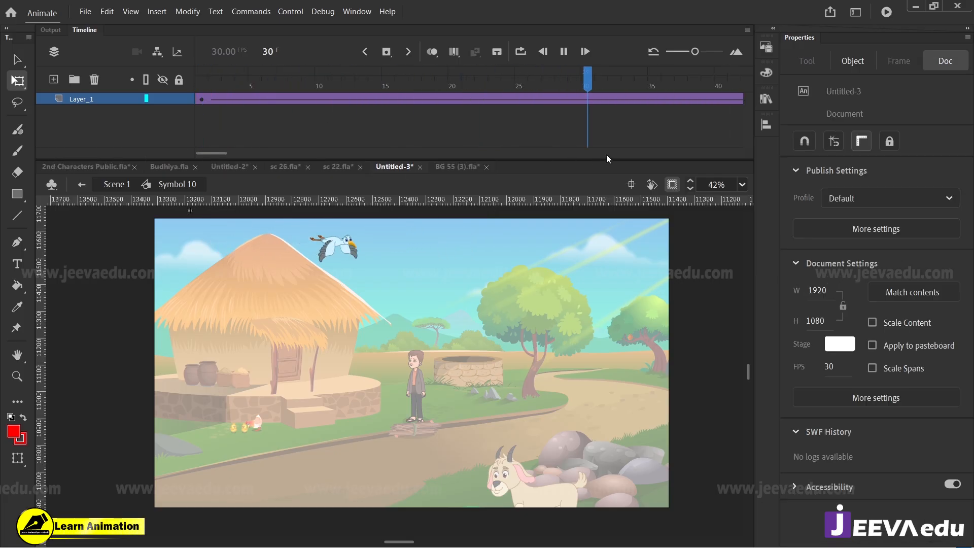
Step: Shift the bird at frame 60 left to about X 768, and move it slightly down and left at frame 1
{"action": "left_click", "coordinate": [427, 99]}
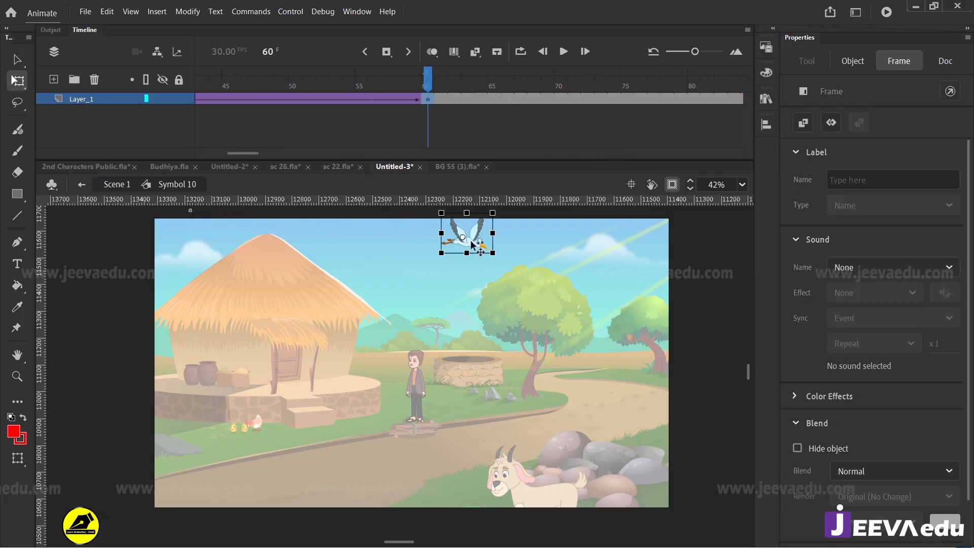
{"action": "left_click_drag", "start_coordinate": [477, 243], "coordinate": [442, 245]}
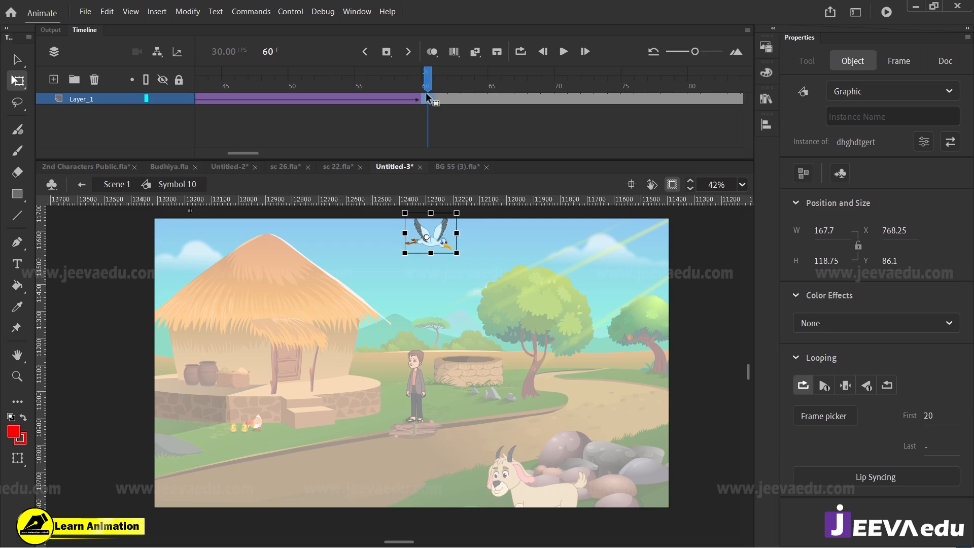
{"action": "left_click_drag", "start_coordinate": [427, 87], "coordinate": [7, 181]}
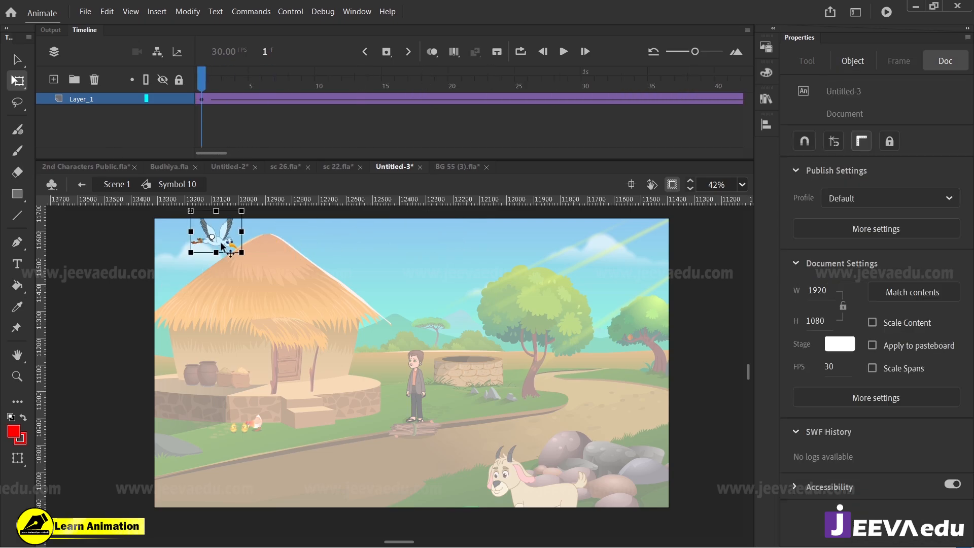
{"action": "left_click_drag", "start_coordinate": [226, 242], "coordinate": [217, 257]}
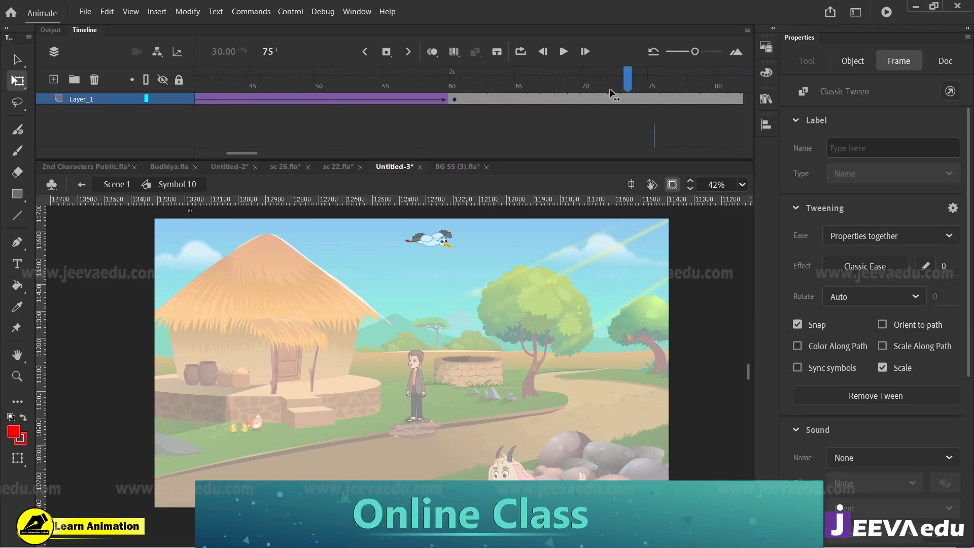
Step: Lower the bird slightly at frame 60 and preview the adjusted flight
{"action": "left_click", "coordinate": [454, 100]}
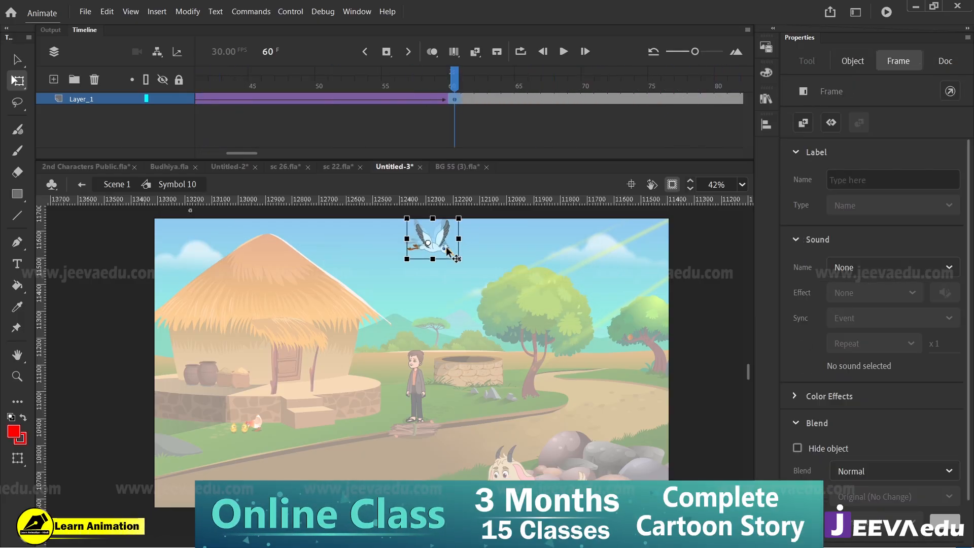
{"action": "left_click_drag", "start_coordinate": [447, 243], "coordinate": [449, 254]}
{"action": "key", "text": "Return"}
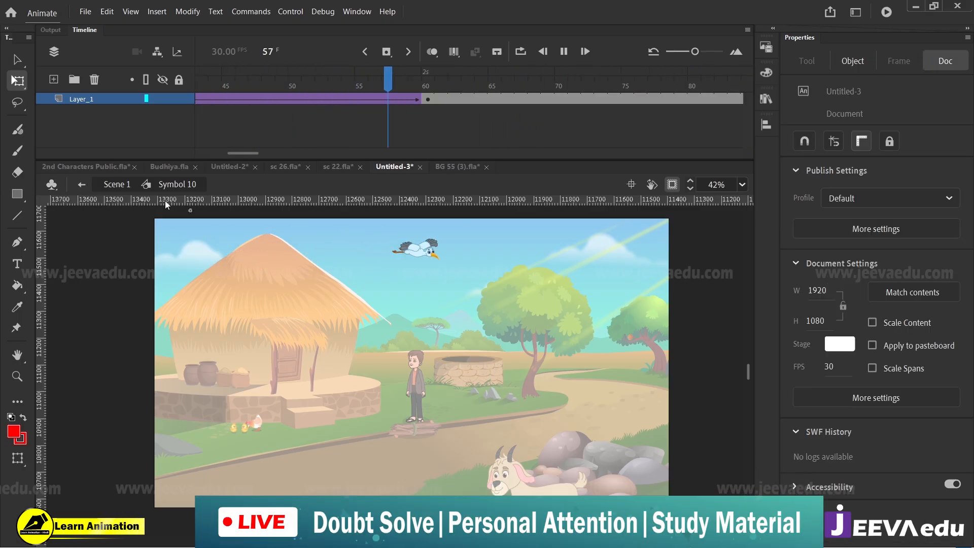
Step: Return to Scene 1 and scrub to frame 212 to check the bird's flight with the rest of the scene
{"action": "left_click", "coordinate": [119, 185]}
{"action": "left_click_drag", "start_coordinate": [438, 79], "coordinate": [641, 151]}
{"action": "left_click", "coordinate": [417, 270]}
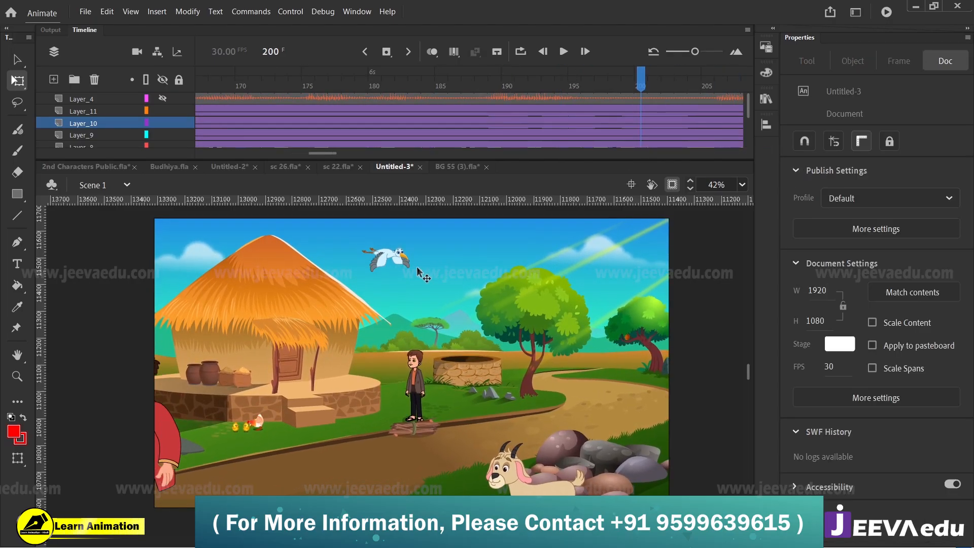
{"action": "left_click_drag", "start_coordinate": [673, 87], "coordinate": [542, 121]}
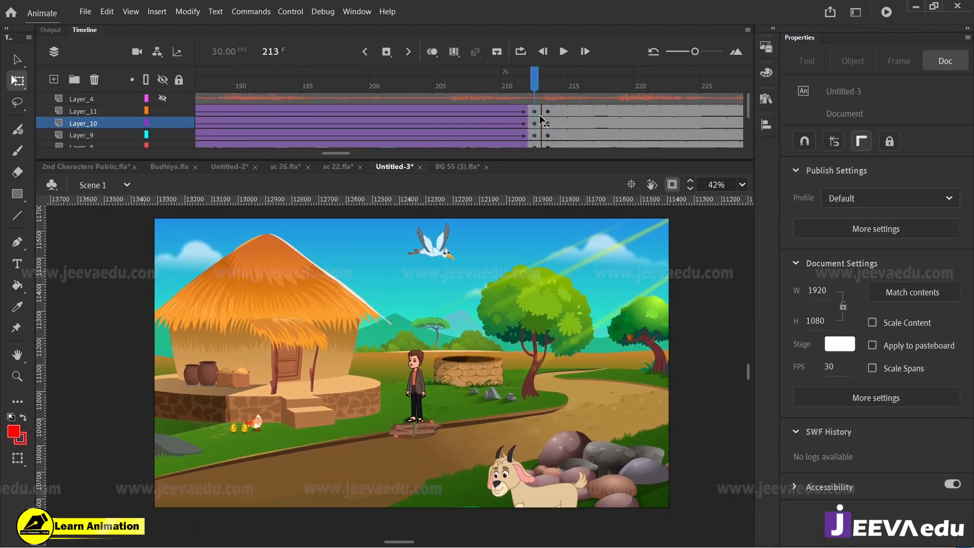
Step: Shift the light rays at frame 212 right and down to about X 1661, Y 257, and nudge them up slightly
{"action": "left_click", "coordinate": [551, 277]}
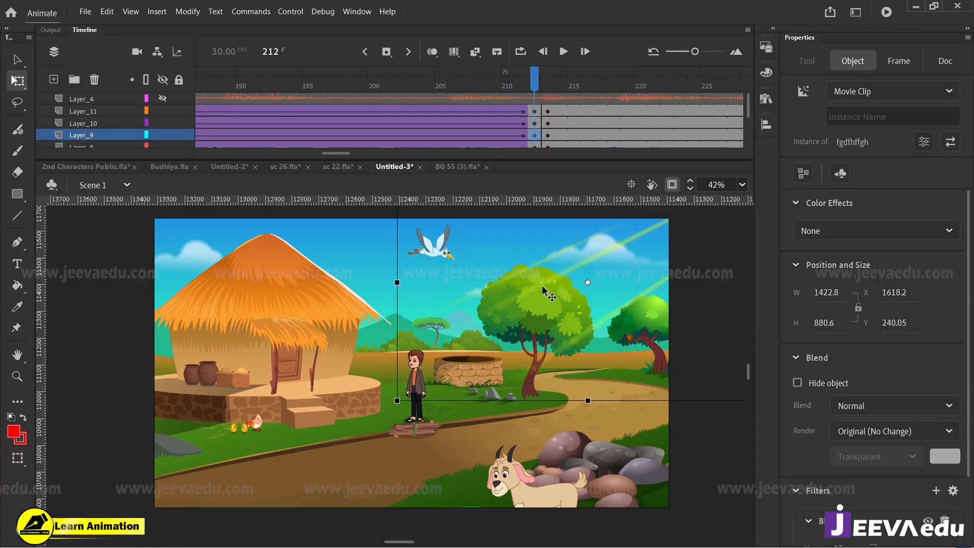
{"action": "key", "text": "ctrl+z"}
{"action": "left_click_drag", "start_coordinate": [526, 87], "coordinate": [535, 147]}
{"action": "left_click_drag", "start_coordinate": [543, 280], "coordinate": [552, 286]}
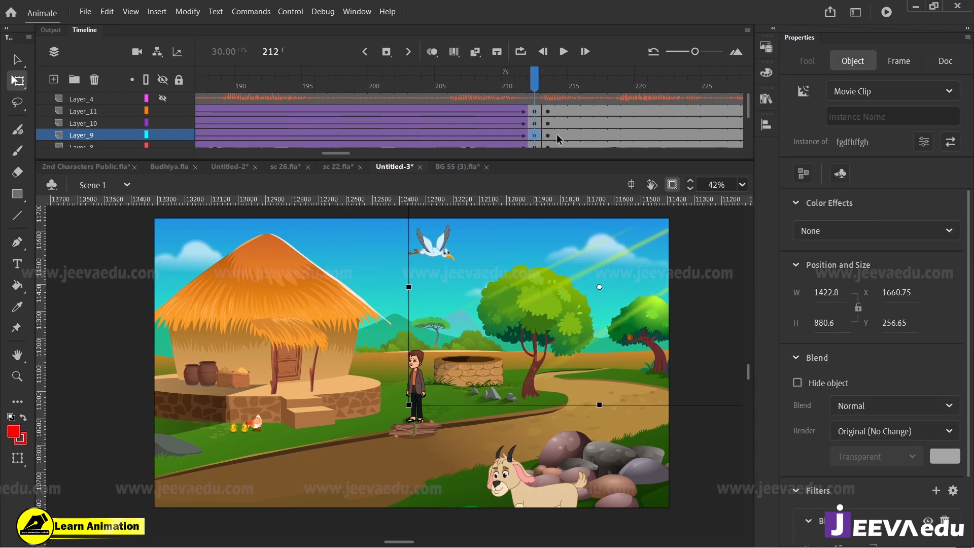
{"action": "key", "text": "Up"}
{"action": "key", "text": "Up"}
{"action": "key", "text": "Up"}
{"action": "key", "text": "Up"}
{"action": "key", "text": "Up"}
{"action": "key", "text": "Up"}
{"action": "left_click_drag", "start_coordinate": [536, 81], "coordinate": [613, 169]}
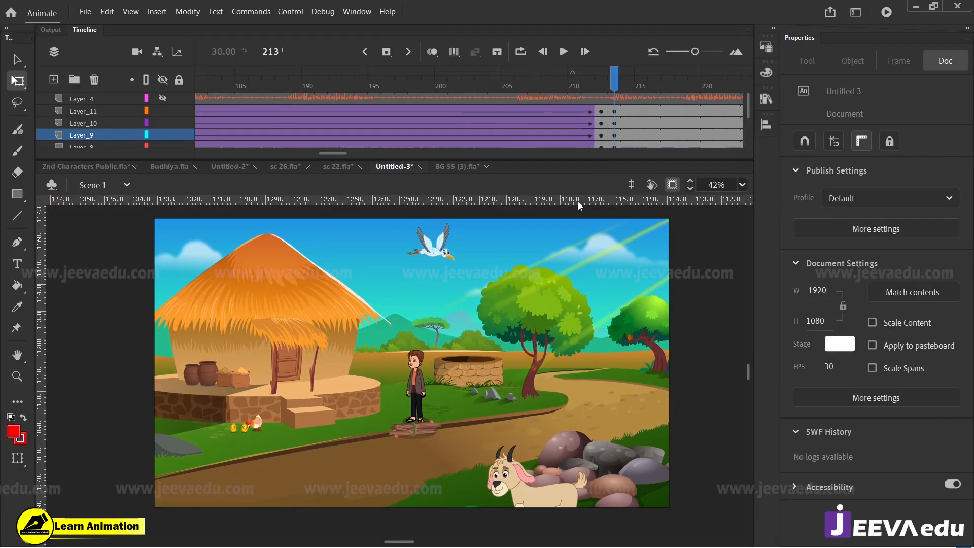
Step: Select frame 213 from Layer_11 down to Layer_1 and scale all its artwork to 150%
{"action": "left_click", "coordinate": [613, 116]}
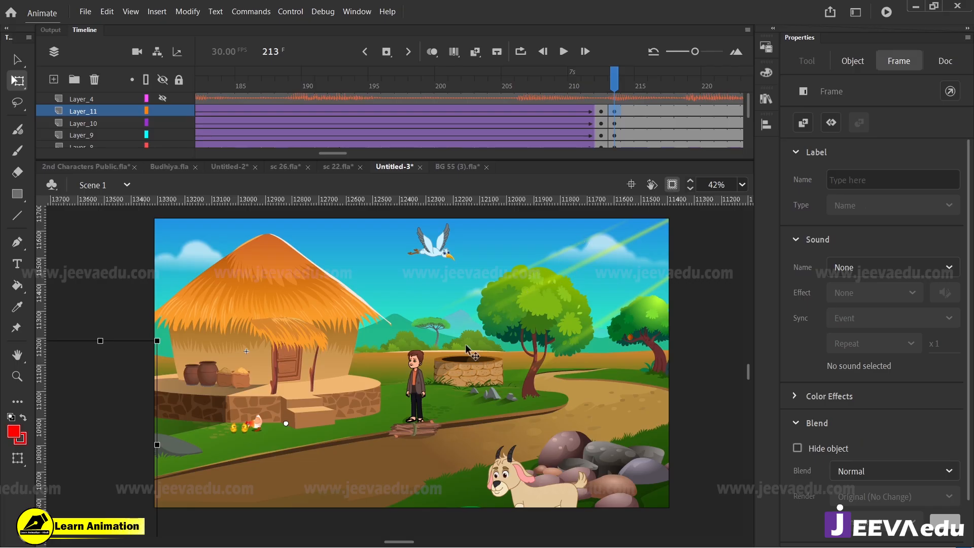
{"action": "scroll", "coordinate": [616, 143], "scroll_direction": "down", "scroll_amount": 3}
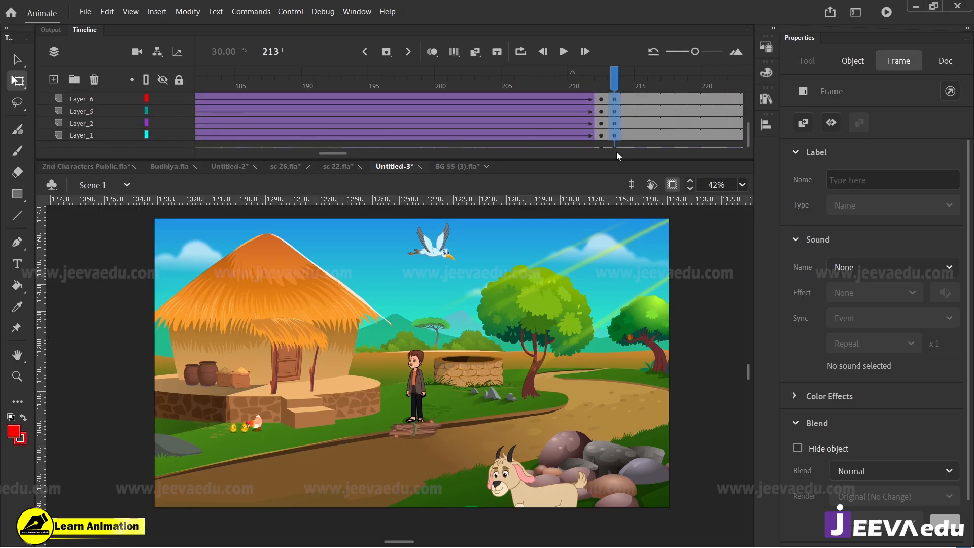
{"action": "left_click", "coordinate": [613, 135], "text": "shift"}
{"action": "key", "text": "ctrl+alt+s"}
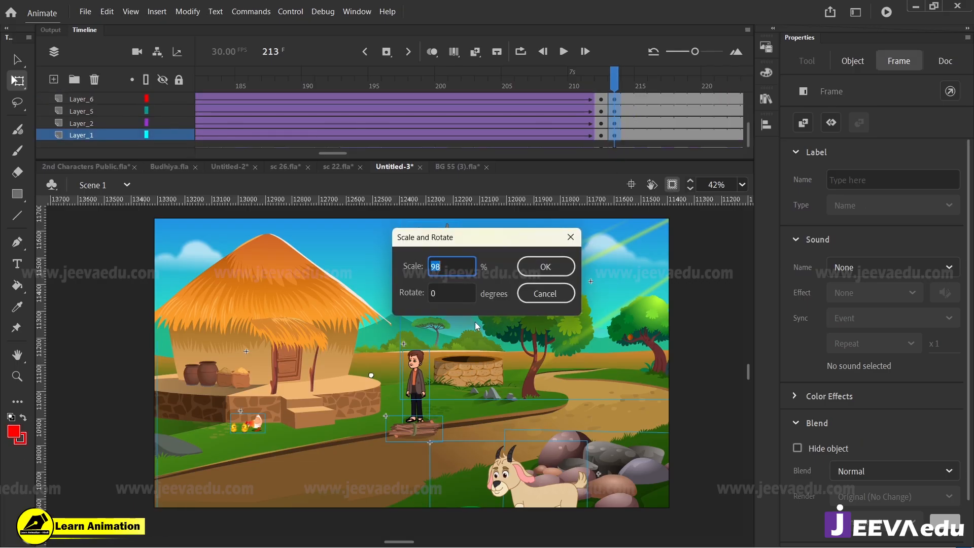
{"action": "type", "text": "150"}
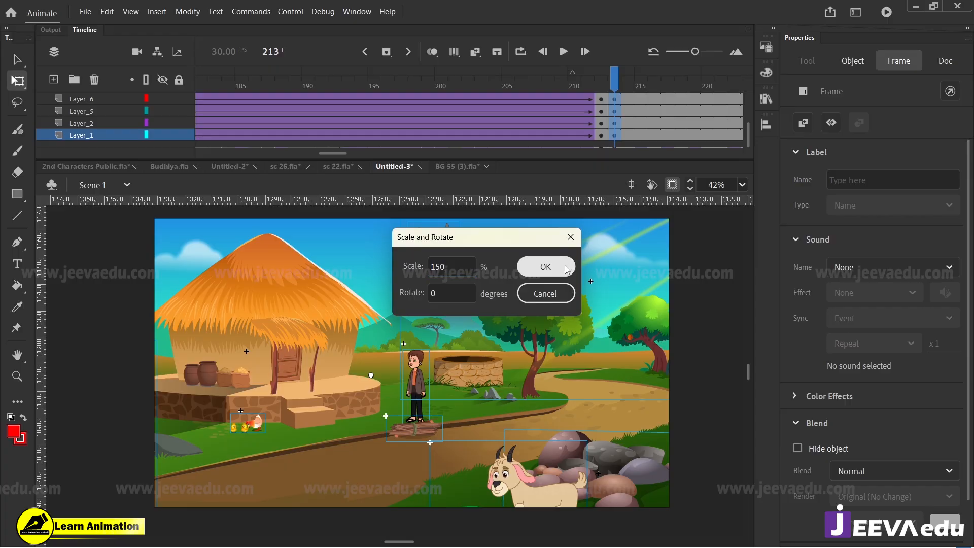
{"action": "left_click", "coordinate": [565, 267]}
Step: Scale the selected frame 213 artwork by 150% three more times to make a close-up of the boy
{"action": "key", "text": "ctrl+alt+s"}
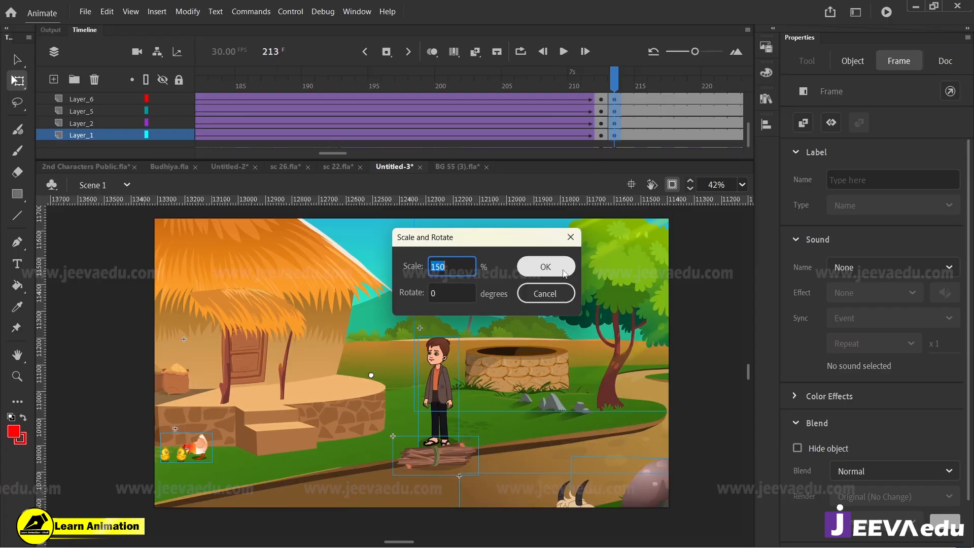
{"action": "left_click", "coordinate": [569, 267]}
{"action": "key", "text": "ctrl+alt+s"}
{"action": "left_click", "coordinate": [570, 267]}
{"action": "key", "text": "ctrl+alt+s"}
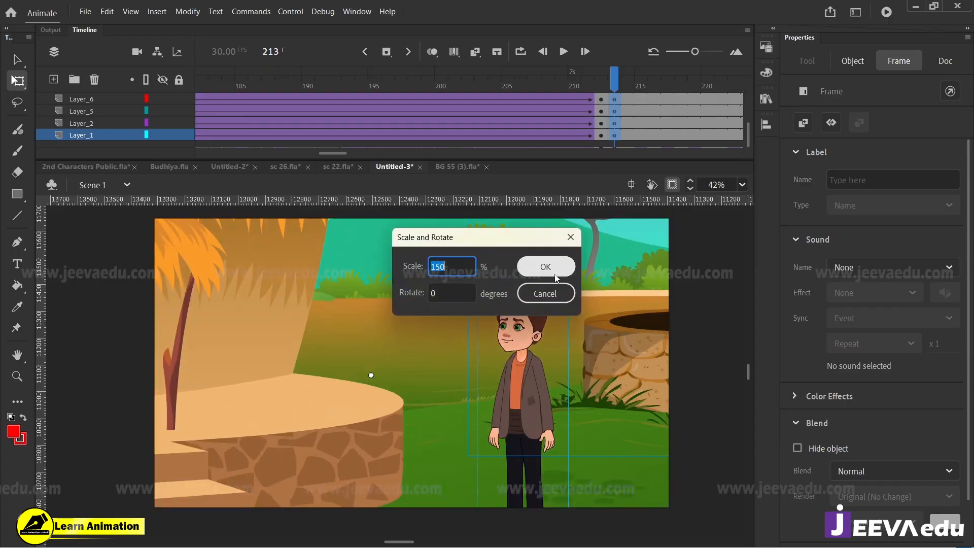
{"action": "left_click", "coordinate": [552, 264]}
{"action": "key", "text": "ctrl+alt+s"}
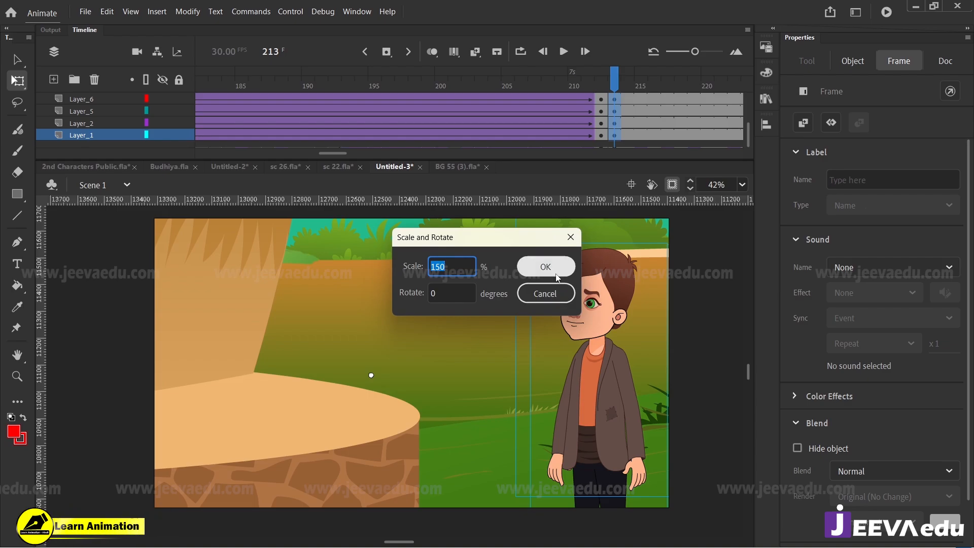
{"action": "left_click", "coordinate": [578, 241]}
Step: Move the enlarged frame 213 artwork down and slightly to the right to reframe the close-up
{"action": "key", "text": "z"}
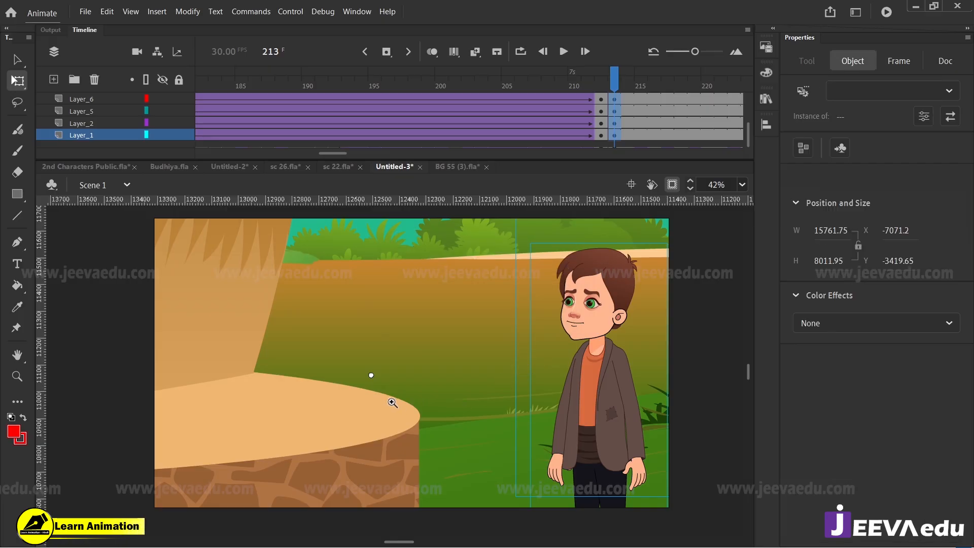
{"action": "left_click", "coordinate": [393, 401], "text": "alt"}
{"action": "left_click_drag", "start_coordinate": [463, 375], "coordinate": [472, 403]}
Step: Delete the standing boy on Layer_7 at frame 213, keeping the enlarged background in view
{"action": "left_click", "coordinate": [550, 324]}
{"action": "left_click", "coordinate": [513, 357]}
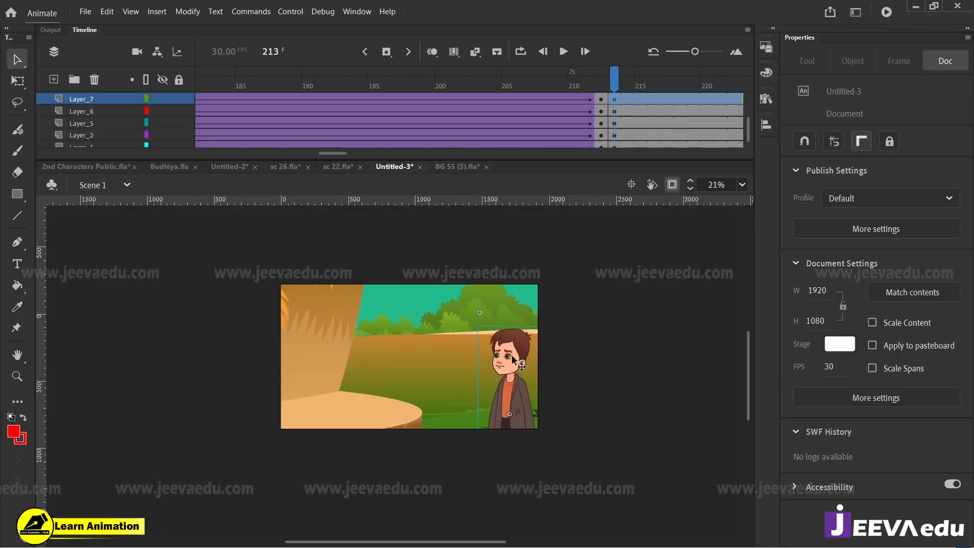
{"action": "key", "text": "Delete"}
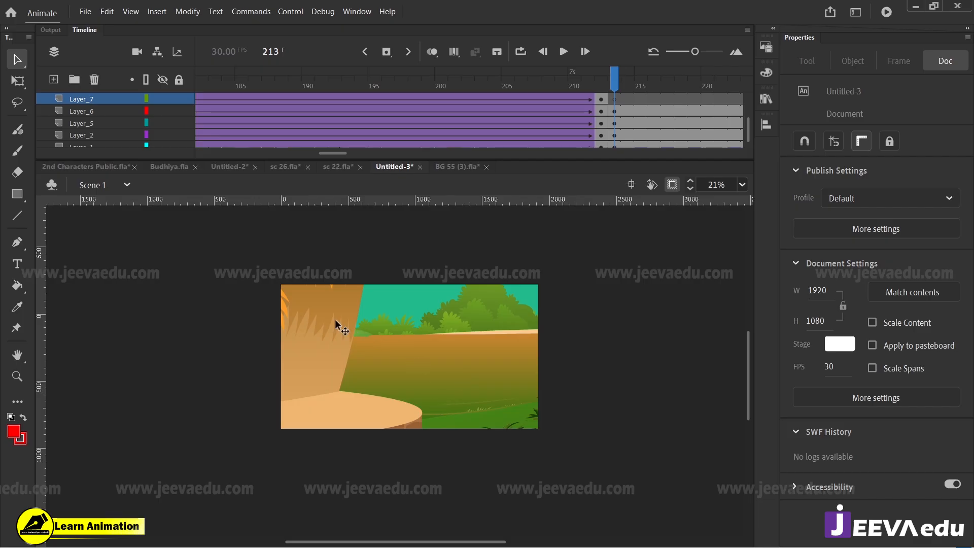
{"action": "left_click_drag", "start_coordinate": [279, 269], "coordinate": [547, 443]}
{"action": "left_click_drag", "start_coordinate": [391, 422], "coordinate": [395, 415]}
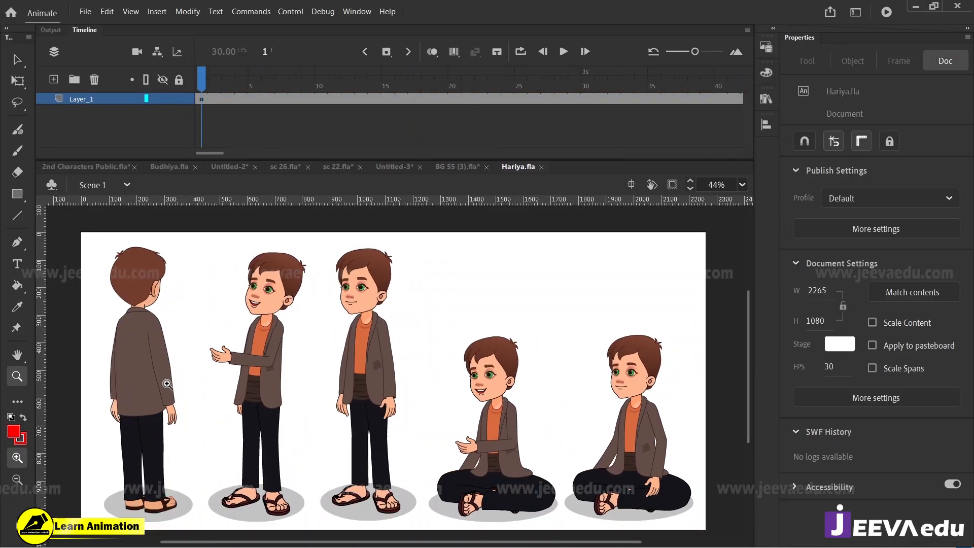
Step: Open the back-facing boy's symbol in Hariya.fla and scrub its animation to frame 18
{"action": "key", "text": "v"}
{"action": "left_click", "coordinate": [166, 386]}
{"action": "left_click_drag", "start_coordinate": [218, 84], "coordinate": [148, 148]}
{"action": "double_click", "coordinate": [157, 382]}
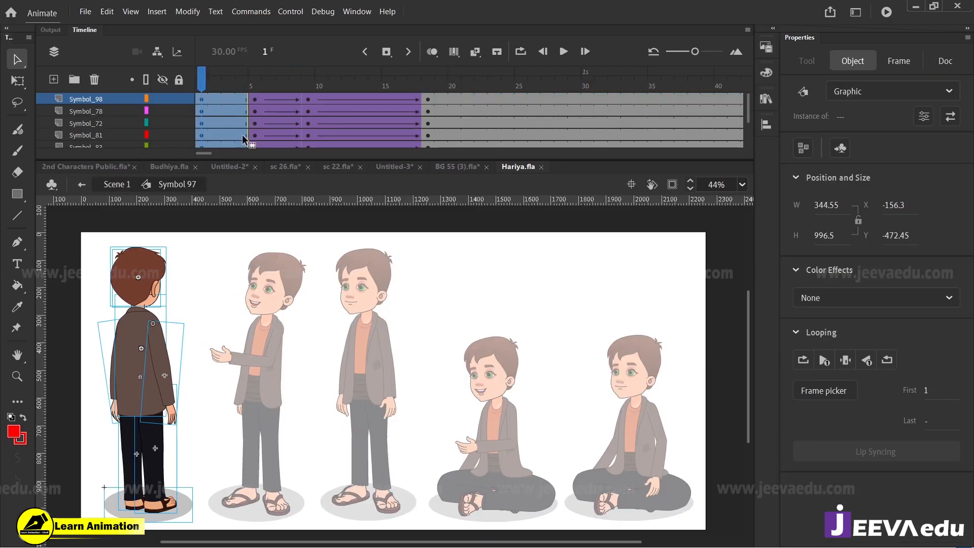
{"action": "left_click_drag", "start_coordinate": [227, 84], "coordinate": [427, 145]}
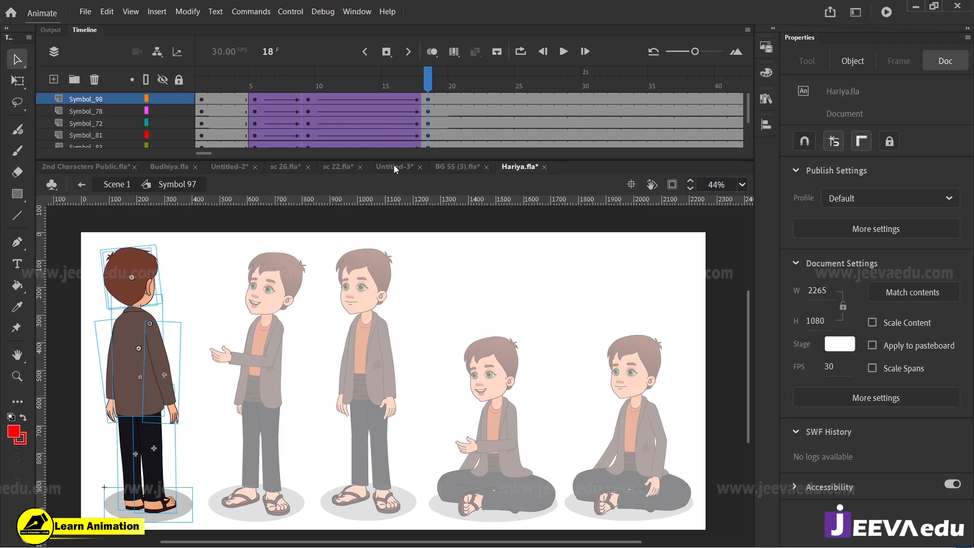
Step: Skew the back-facing boy's body parts, excluding the ground shadow, slightly to the right at frame 18 and play the animation
{"action": "left_click_drag", "start_coordinate": [193, 248], "coordinate": [102, 435]}
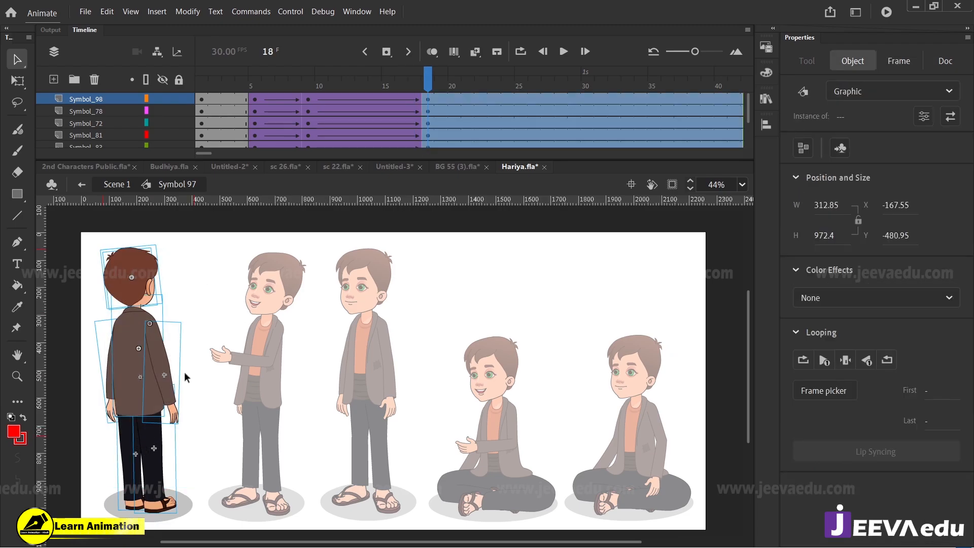
{"action": "key", "text": "q"}
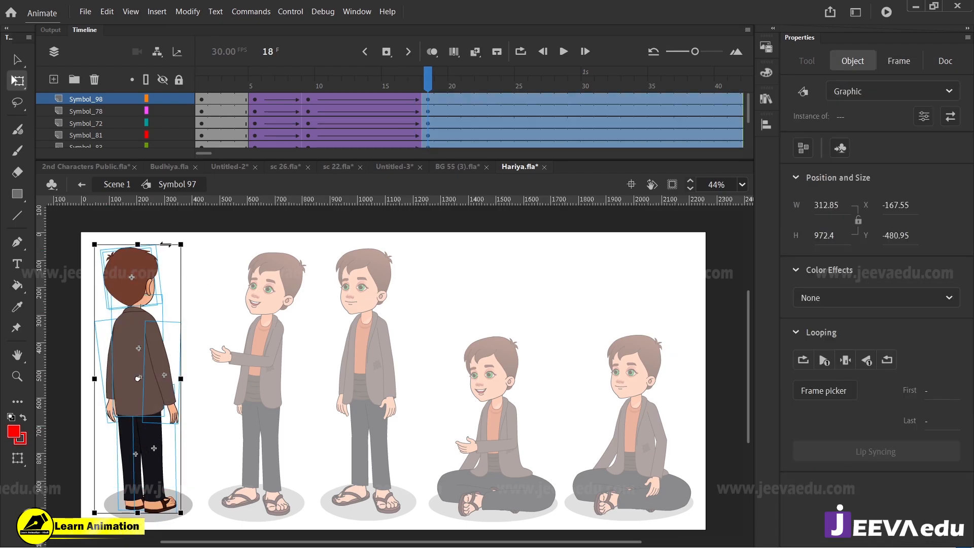
{"action": "left_click_drag", "start_coordinate": [165, 245], "coordinate": [171, 244]}
{"action": "left_click_drag", "start_coordinate": [399, 87], "coordinate": [309, 109]}
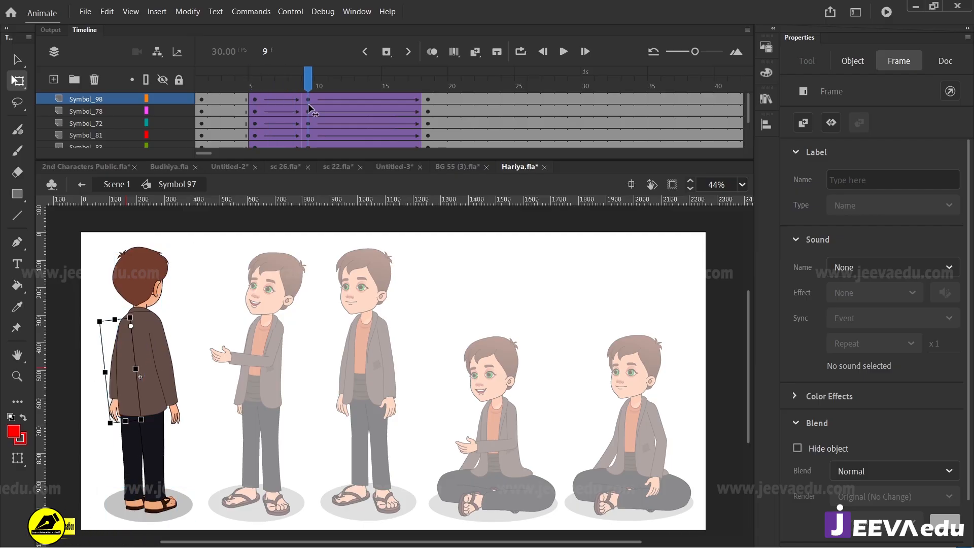
{"action": "key", "text": "Return"}
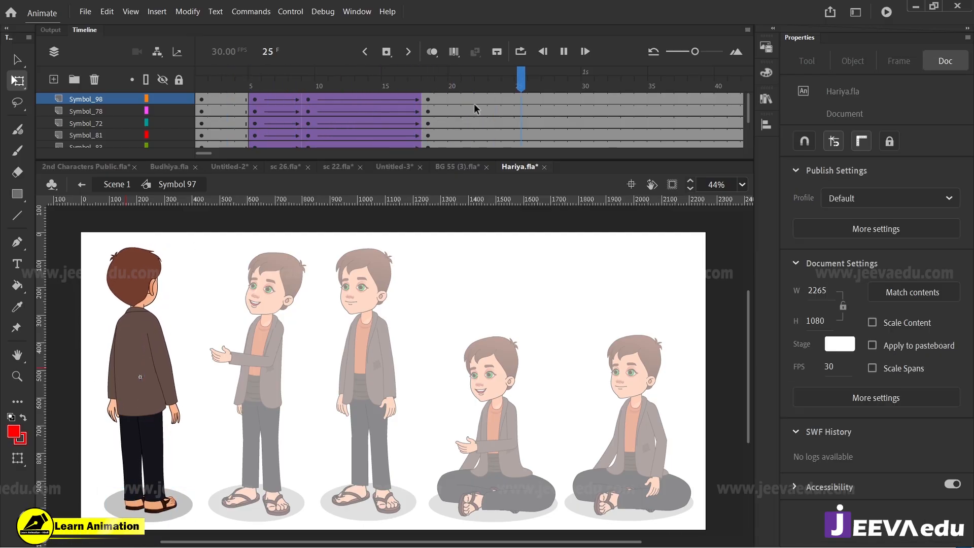
Step: Remove all frames after frame 50 on every layer of the back-facing boy's symbol
{"action": "left_click", "coordinate": [488, 91]}
{"action": "left_click_drag", "start_coordinate": [733, 102], "coordinate": [554, 98]}
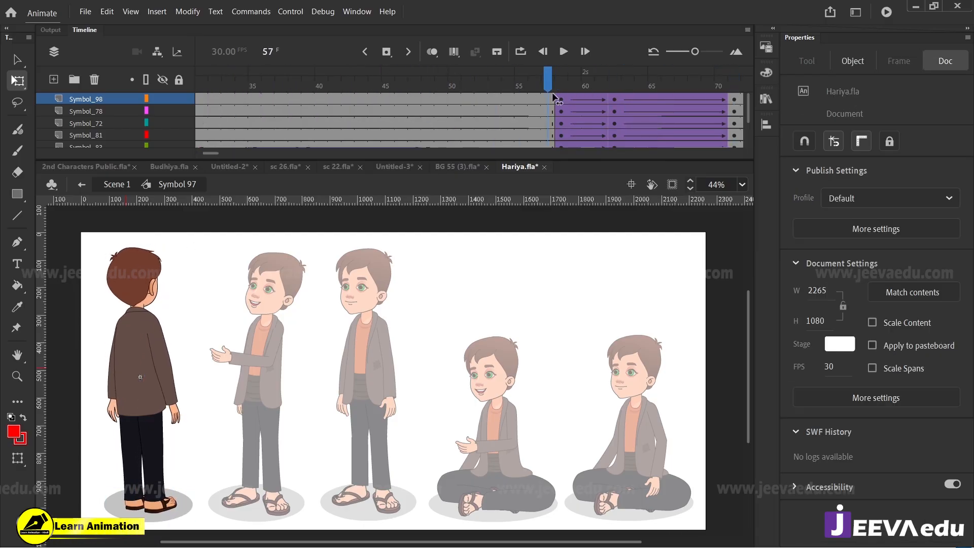
{"action": "left_click_drag", "start_coordinate": [491, 96], "coordinate": [560, 224]}
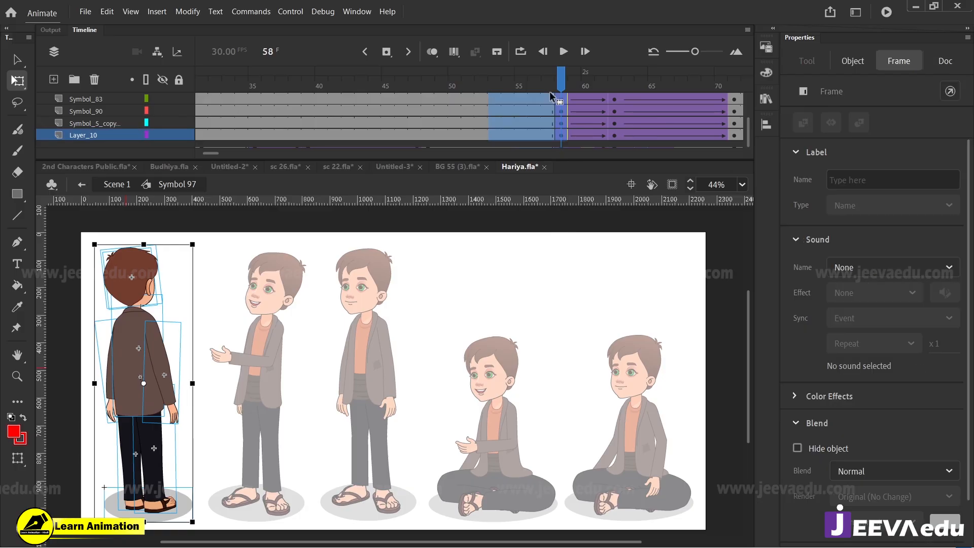
{"action": "scroll", "coordinate": [469, 121], "scroll_direction": "up", "scroll_amount": 2}
{"action": "left_click_drag", "start_coordinate": [465, 98], "coordinate": [640, 99]}
{"action": "key", "text": "shift+F5"}
{"action": "key", "text": "shift+F5"}
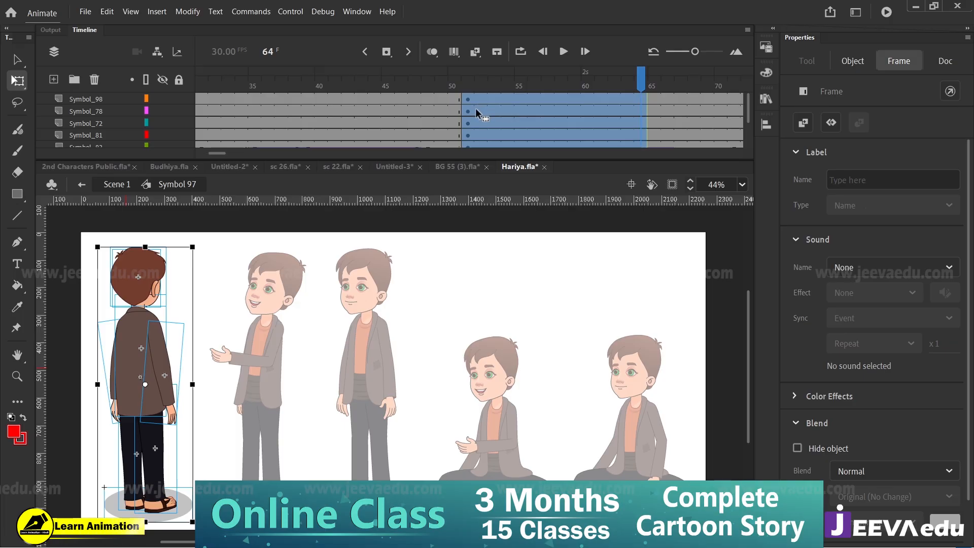
{"action": "key", "text": "shift+F5"}
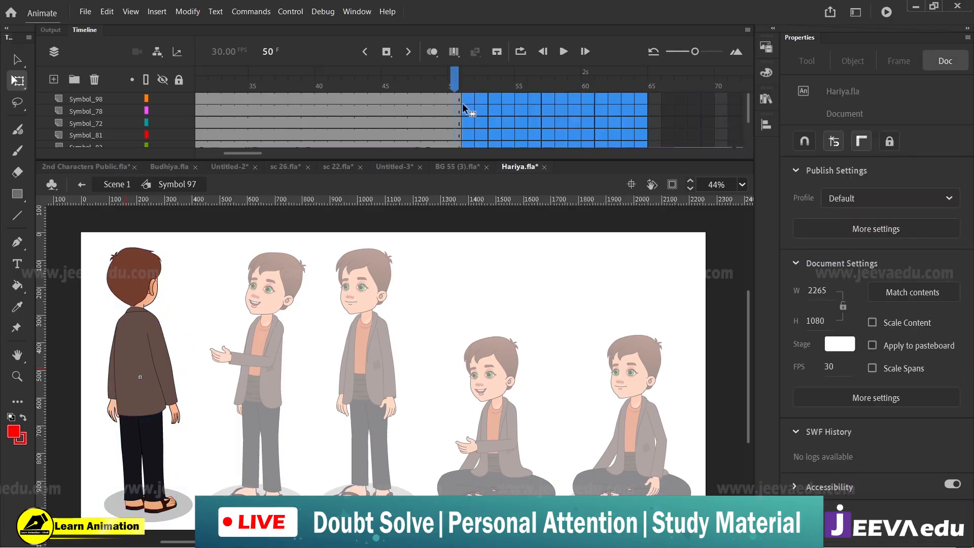
Step: Extend all layers of the boy's symbol past frame 71 and add keyframes on them at frame 59
{"action": "left_click_drag", "start_coordinate": [456, 88], "coordinate": [603, 145]}
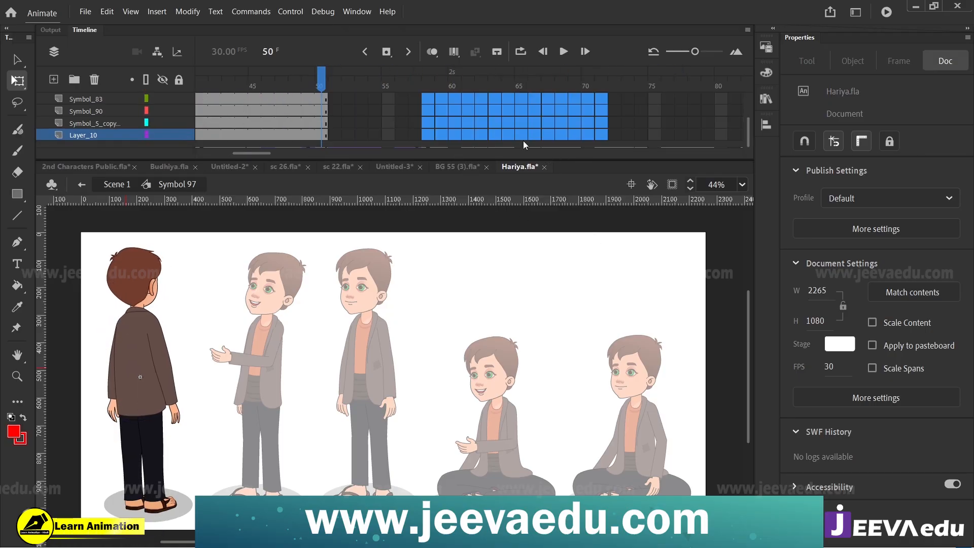
{"action": "key", "text": "F5"}
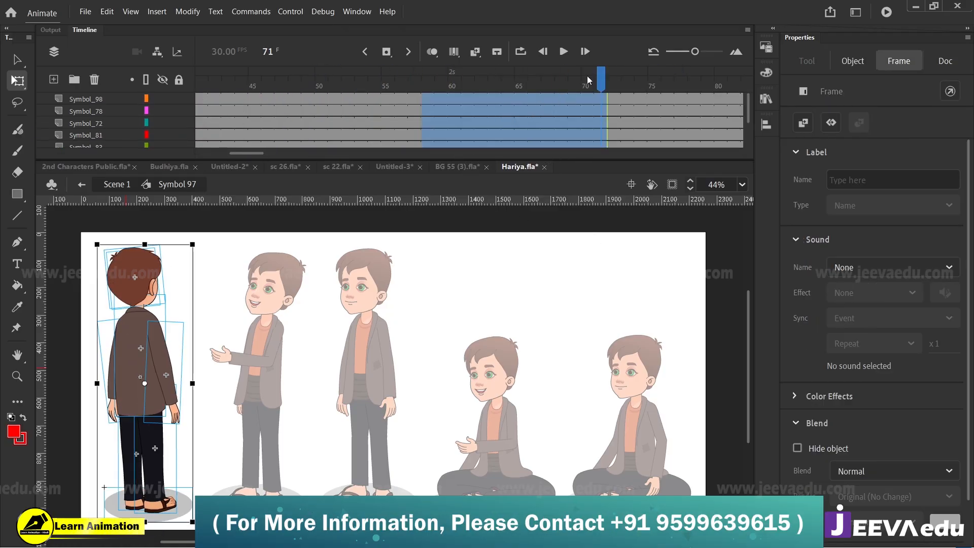
{"action": "left_click_drag", "start_coordinate": [587, 77], "coordinate": [187, 263]}
{"action": "left_click_drag", "start_coordinate": [69, 234], "coordinate": [236, 466]}
{"action": "left_click_drag", "start_coordinate": [227, 84], "coordinate": [668, 85]}
{"action": "left_click_drag", "start_coordinate": [510, 99], "coordinate": [506, 193]}
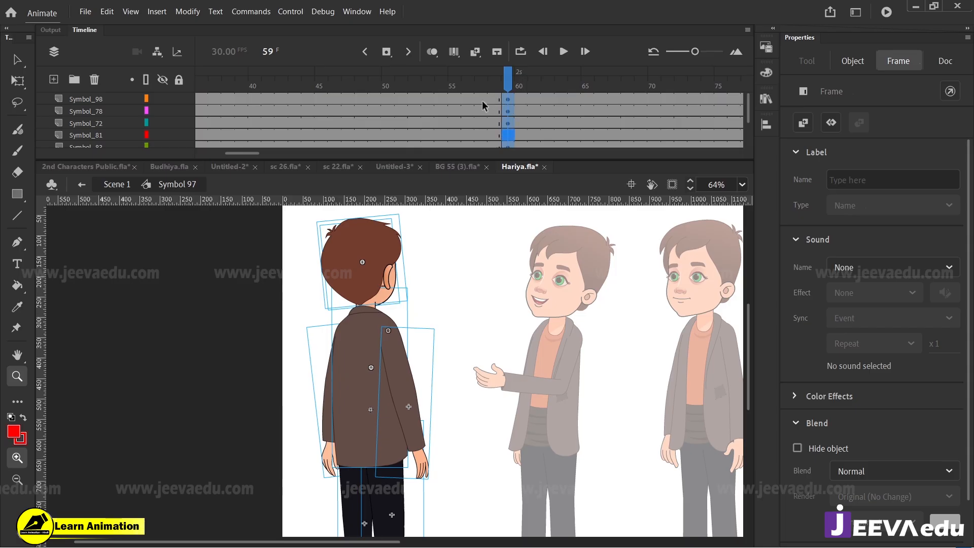
Step: Create classic tweens from frame 18 to frame 59 on all layers and set their ease to 100
{"action": "left_click_drag", "start_coordinate": [482, 100], "coordinate": [431, 176]}
{"action": "right_click", "coordinate": [463, 100]}
{"action": "left_click", "coordinate": [507, 108]}
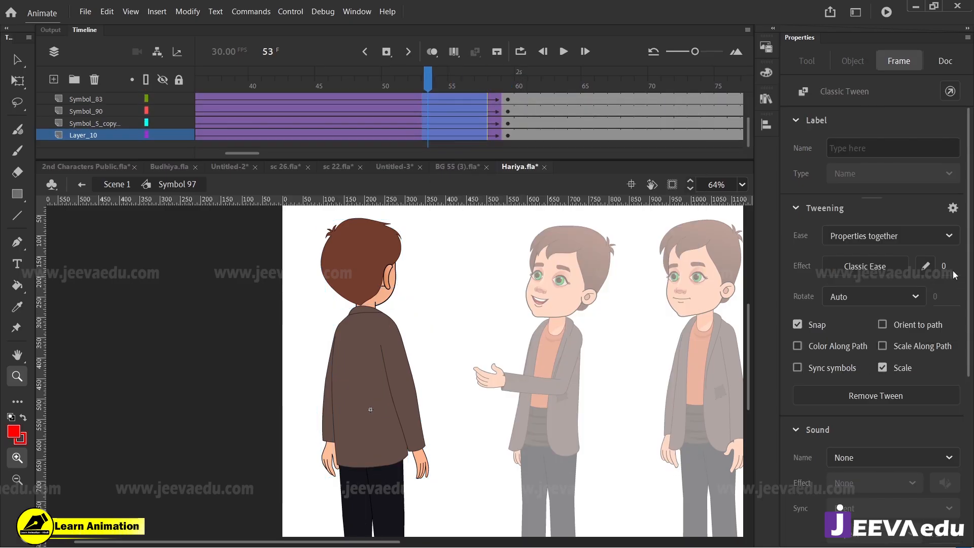
Step: Skew the boy's body parts, excluding the ground shadow, slightly to the right at frame 59
{"action": "left_click_drag", "start_coordinate": [486, 87], "coordinate": [508, 91]}
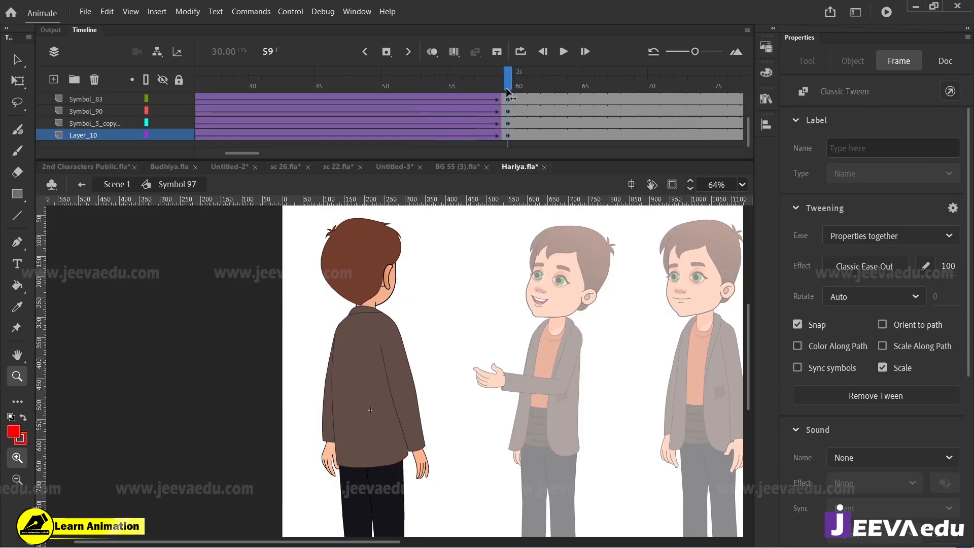
{"action": "left_click", "coordinate": [422, 379], "text": "alt"}
{"action": "key", "text": "v"}
{"action": "left_click_drag", "start_coordinate": [320, 304], "coordinate": [162, 442]}
{"action": "key", "text": "z"}
{"action": "left_click", "coordinate": [249, 351]}
{"action": "left_click", "coordinate": [350, 319]}
{"action": "key", "text": "q"}
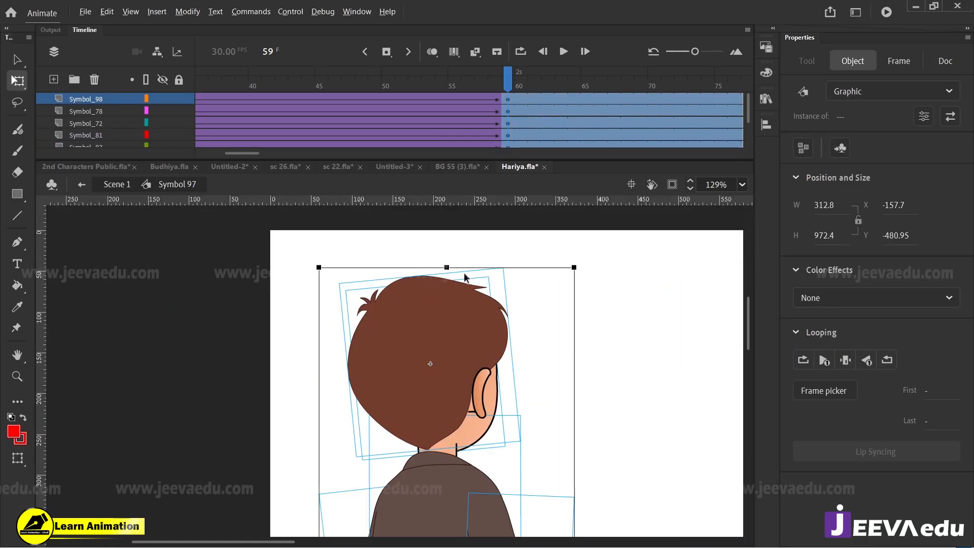
{"action": "left_click_drag", "start_coordinate": [462, 267], "coordinate": [470, 267]}
Step: Rotate both of the boy's arms slightly outward from the body at frame 59
{"action": "key", "text": "z"}
{"action": "left_click", "coordinate": [404, 469], "text": "alt"}
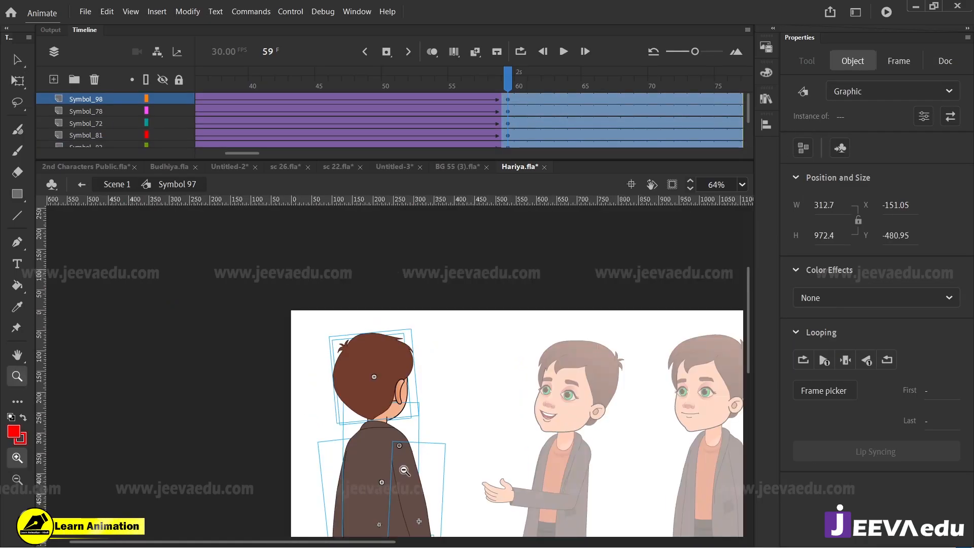
{"action": "left_click", "coordinate": [403, 468], "text": "alt"}
{"action": "left_click", "coordinate": [245, 420]}
{"action": "left_click", "coordinate": [390, 400]}
{"action": "key", "text": "v"}
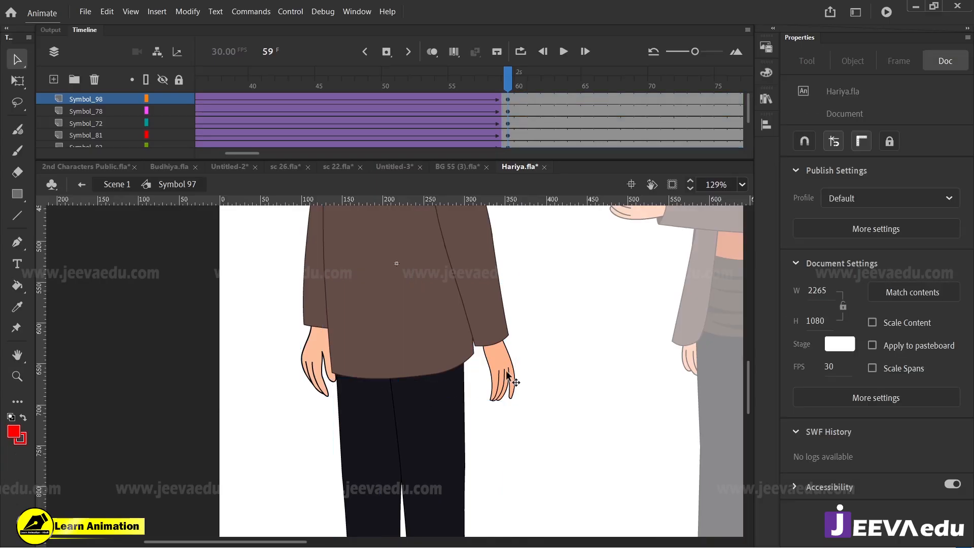
{"action": "left_click", "coordinate": [506, 371]}
{"action": "key", "text": "q"}
{"action": "left_click_drag", "start_coordinate": [522, 407], "coordinate": [526, 406]}
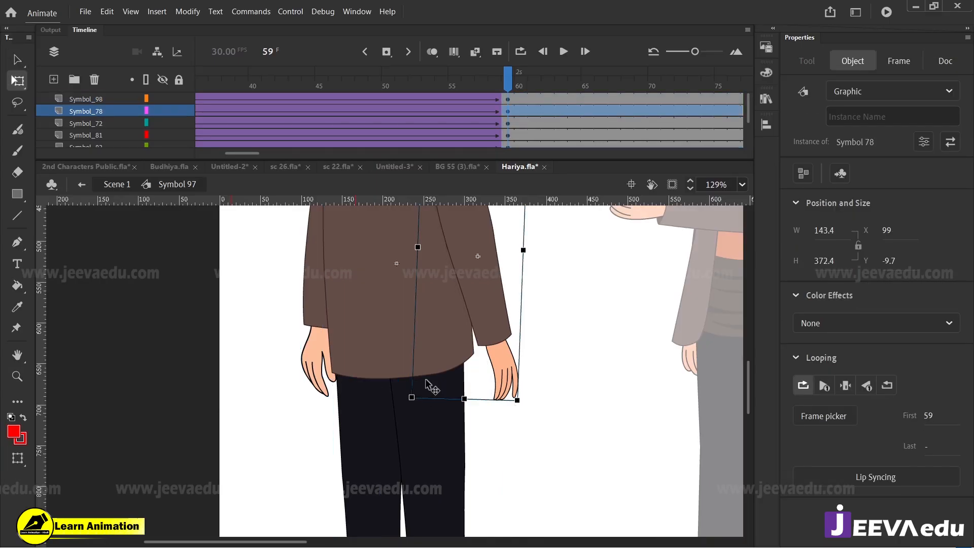
{"action": "left_click", "coordinate": [320, 361]}
{"action": "left_click_drag", "start_coordinate": [303, 412], "coordinate": [301, 412]}
Step: Skew the boy's body parts, without the shadow, further to the right at frame 59 and play the sway animation
{"action": "key", "text": "z"}
{"action": "left_click", "coordinate": [388, 352], "text": "alt"}
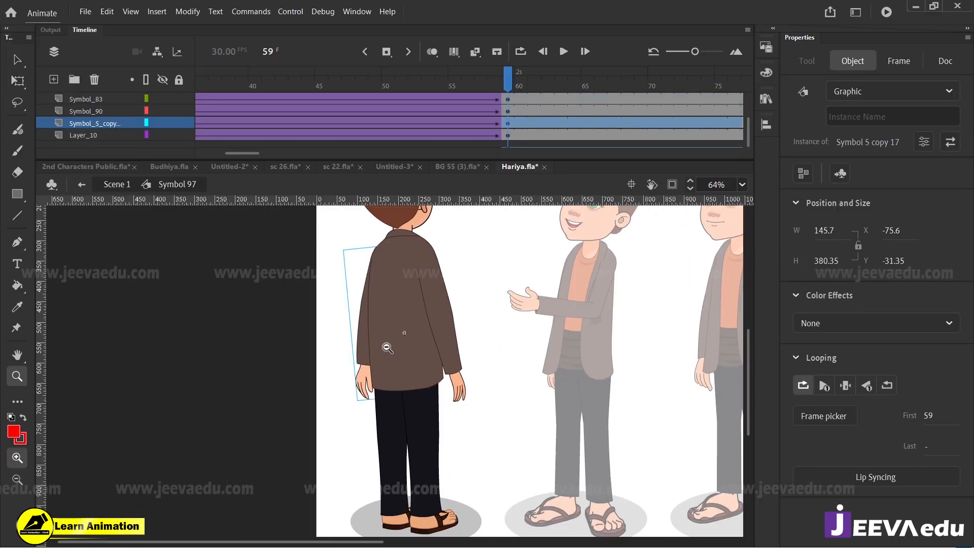
{"action": "left_click", "coordinate": [387, 347], "text": "alt"}
{"action": "left_click_drag", "start_coordinate": [500, 83], "coordinate": [484, 136]}
{"action": "key", "text": "v"}
{"action": "left_click_drag", "start_coordinate": [310, 267], "coordinate": [176, 463]}
{"action": "key", "text": "z"}
{"action": "left_click", "coordinate": [253, 292]}
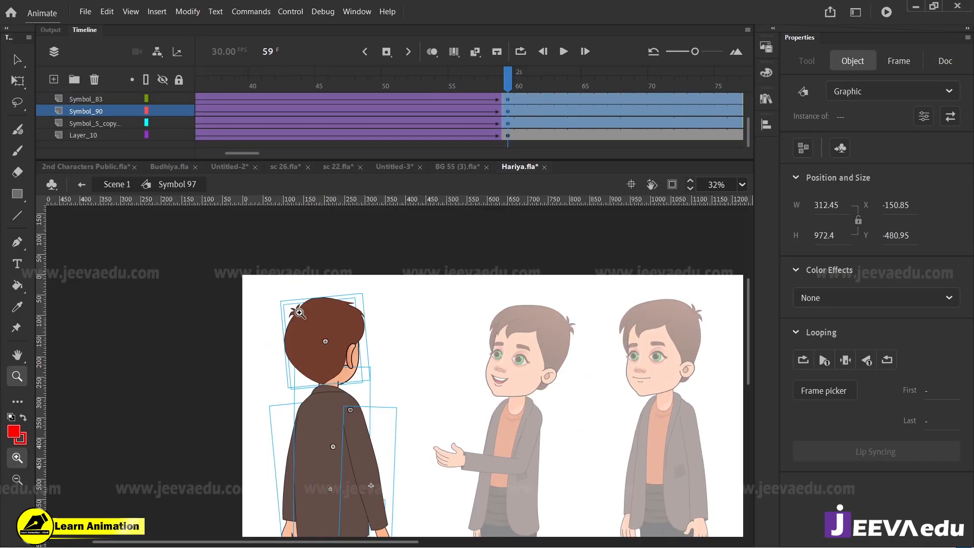
{"action": "left_click", "coordinate": [375, 342]}
{"action": "left_click_drag", "start_coordinate": [365, 283], "coordinate": [371, 287]}
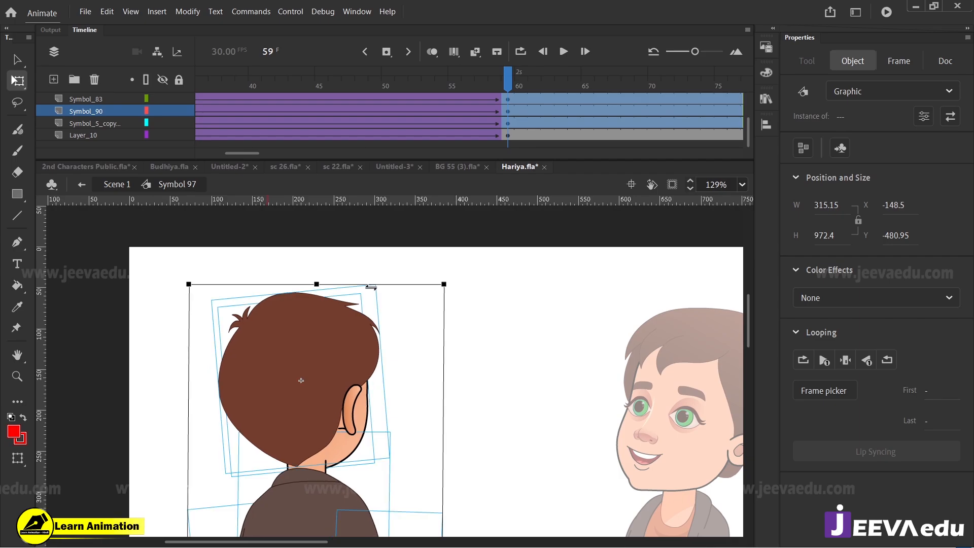
{"action": "key", "text": "z"}
{"action": "left_click", "coordinate": [362, 388], "text": "alt"}
{"action": "left_click_drag", "start_coordinate": [375, 414], "coordinate": [356, 352]}
{"action": "key", "text": "Return"}
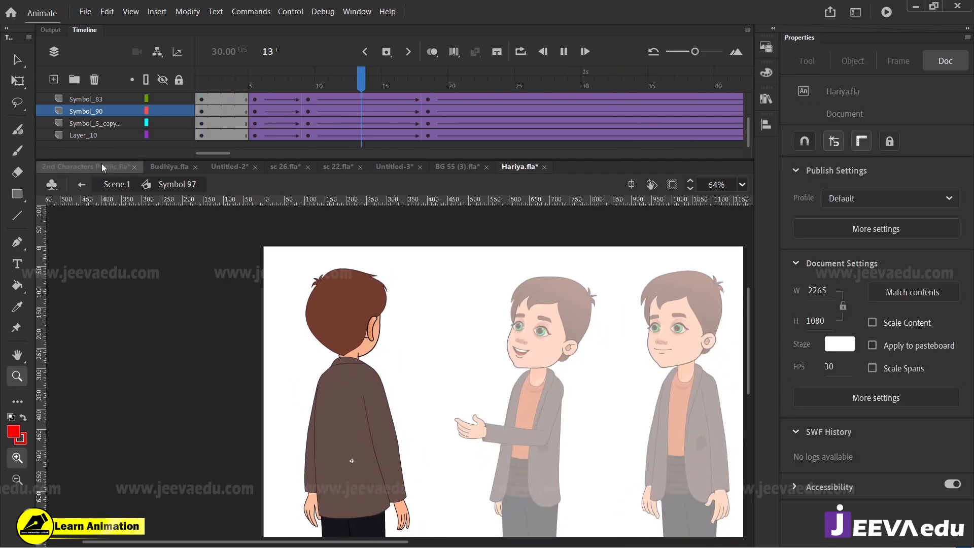
Step: Skew the boy's body slightly back to the left at frame 59 and replay the animation
{"action": "left_click_drag", "start_coordinate": [332, 77], "coordinate": [418, 102]}
{"action": "key", "text": "v"}
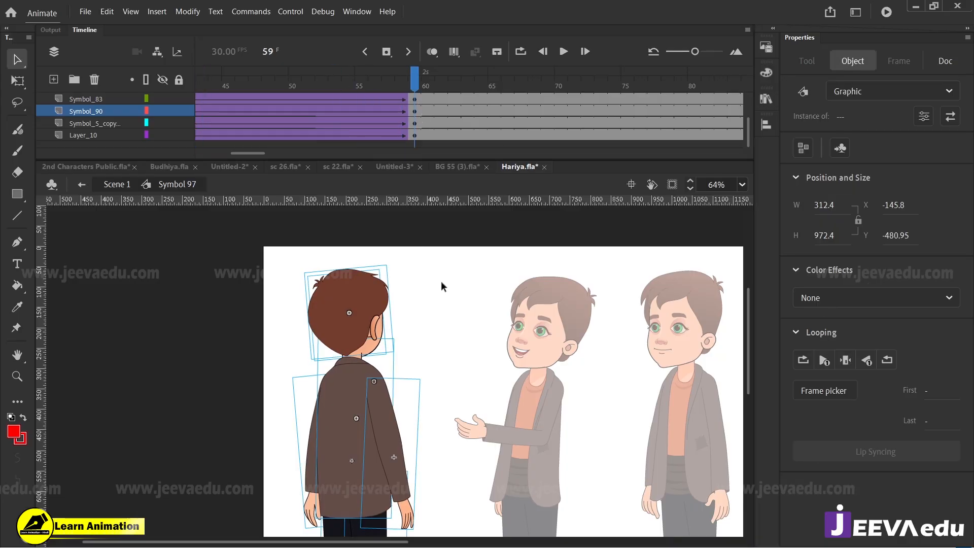
{"action": "key", "text": "z"}
{"action": "left_click", "coordinate": [350, 328]}
{"action": "key", "text": "q"}
{"action": "left_click_drag", "start_coordinate": [433, 249], "coordinate": [426, 249]}
{"action": "left_click_drag", "start_coordinate": [414, 86], "coordinate": [77, 147]}
{"action": "key", "text": "Return"}
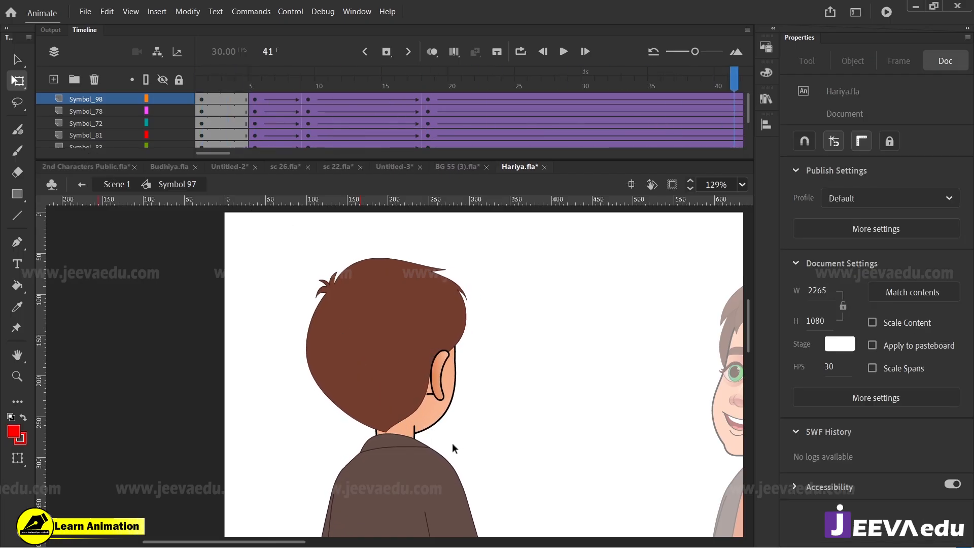
Step: Check the arm movement up close, return to Scene 1 and save Hariya.fla
{"action": "key", "text": "z"}
{"action": "left_click", "coordinate": [431, 451], "text": "alt"}
{"action": "left_click", "coordinate": [410, 454]}
{"action": "left_click", "coordinate": [419, 418], "text": "alt"}
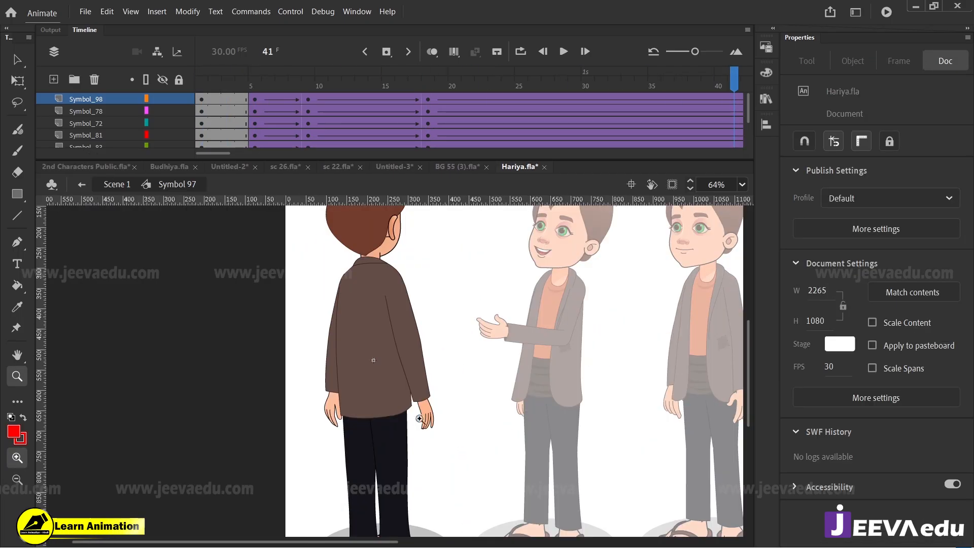
{"action": "key", "text": "z"}
{"action": "left_click", "coordinate": [421, 432]}
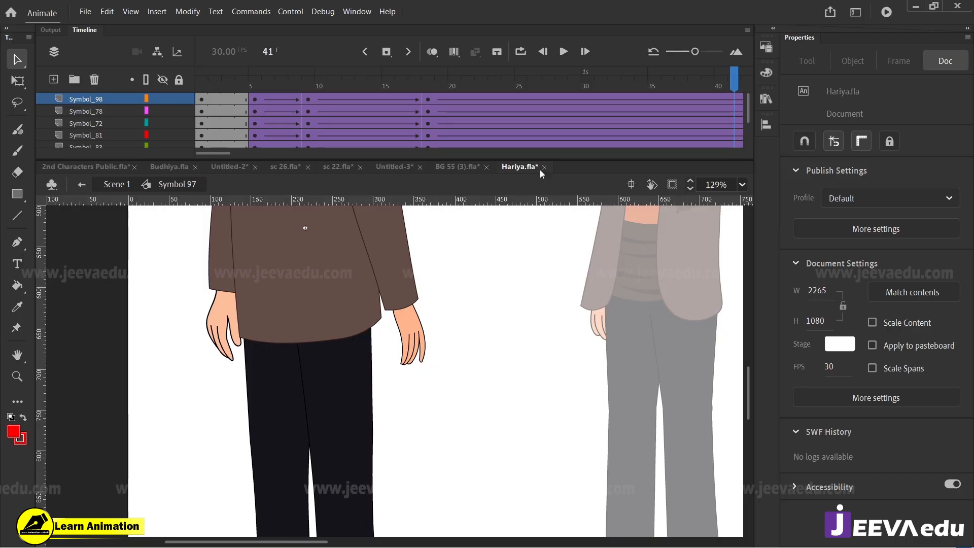
{"action": "left_click_drag", "start_coordinate": [746, 68], "coordinate": [523, 161]}
{"action": "left_click", "coordinate": [123, 187]}
{"action": "key", "text": "z"}
{"action": "left_click", "coordinate": [568, 350], "text": "alt"}
{"action": "left_click", "coordinate": [568, 350], "text": "alt"}
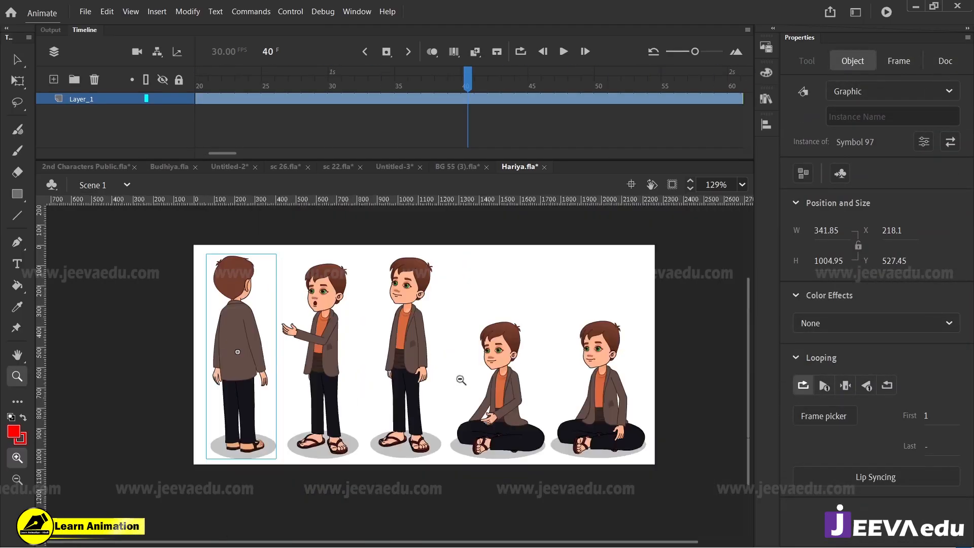
{"action": "left_click", "coordinate": [452, 378], "text": "alt"}
{"action": "key", "text": "ctrl+s"}
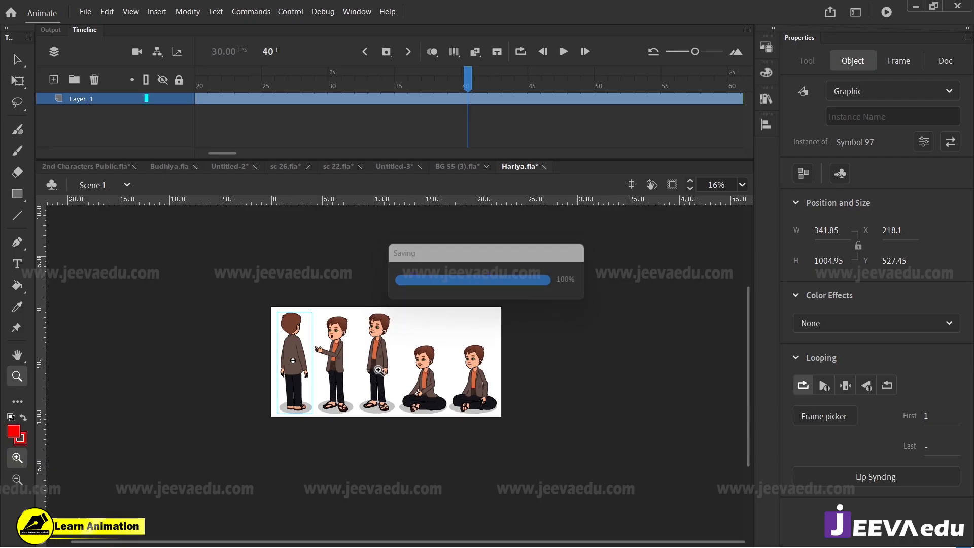
Step: Paste the back-facing boy into Untitled-3 on Layer_7 at frame 213, putting duplicate library items into a folder
{"action": "left_click_drag", "start_coordinate": [261, 287], "coordinate": [505, 446]}
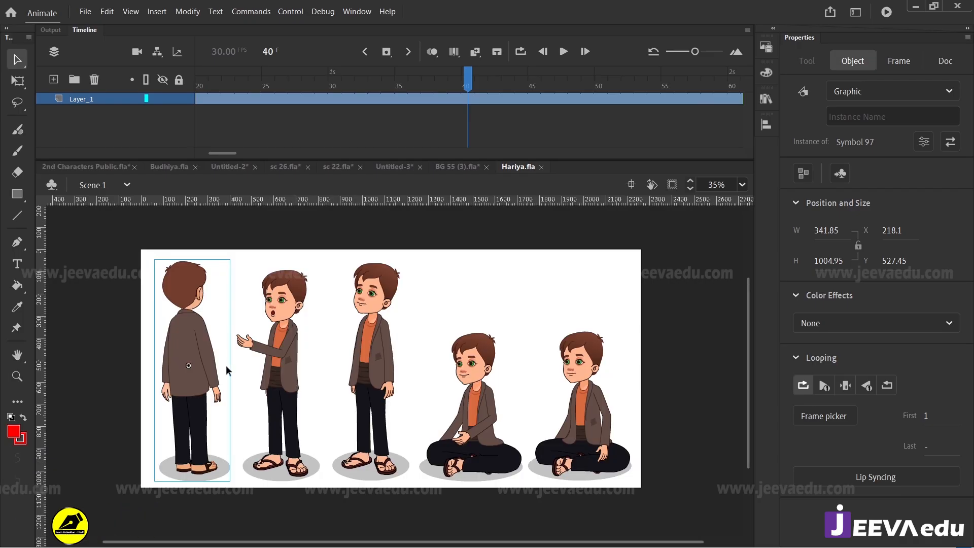
{"action": "left_click", "coordinate": [386, 170]}
{"action": "left_click", "coordinate": [203, 99]}
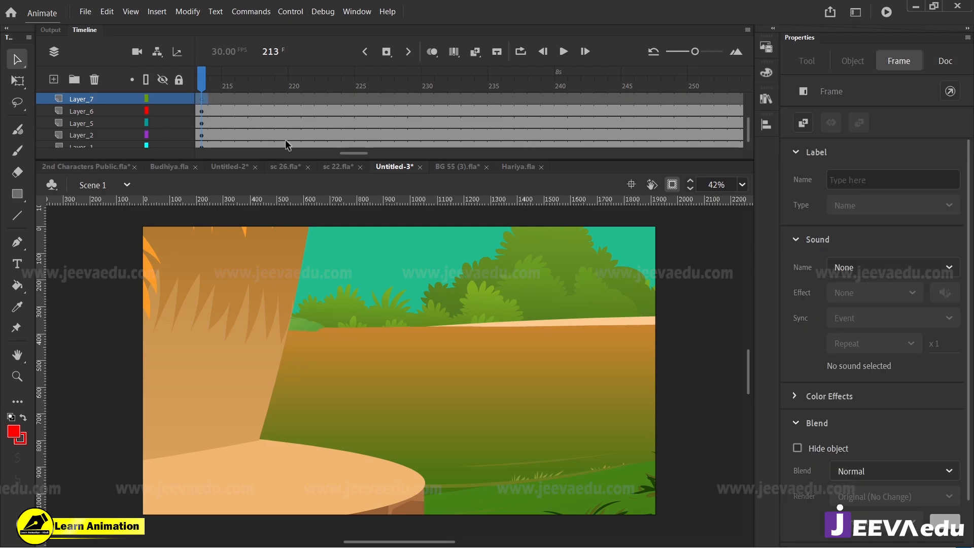
{"action": "key", "text": "ctrl+v"}
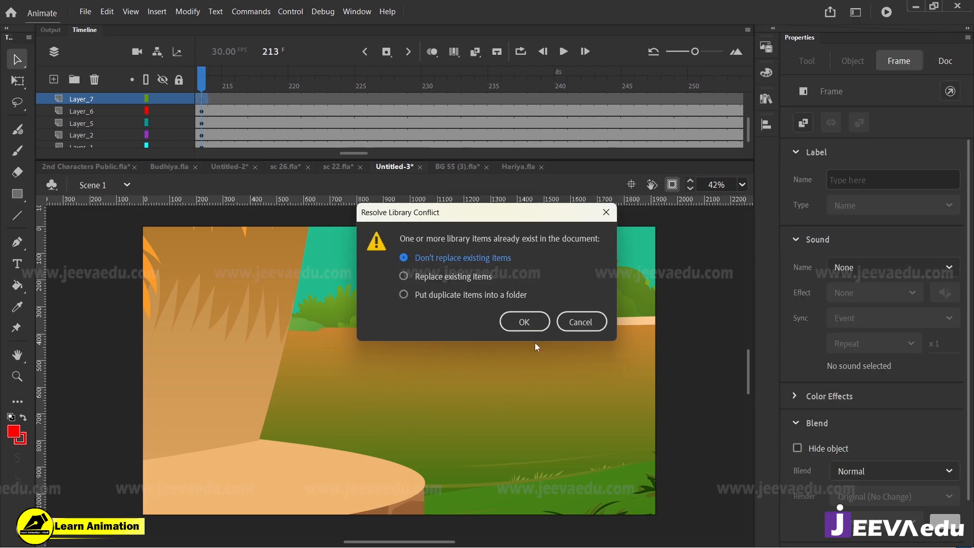
{"action": "left_click", "coordinate": [403, 294]}
{"action": "left_click", "coordinate": [525, 322]}
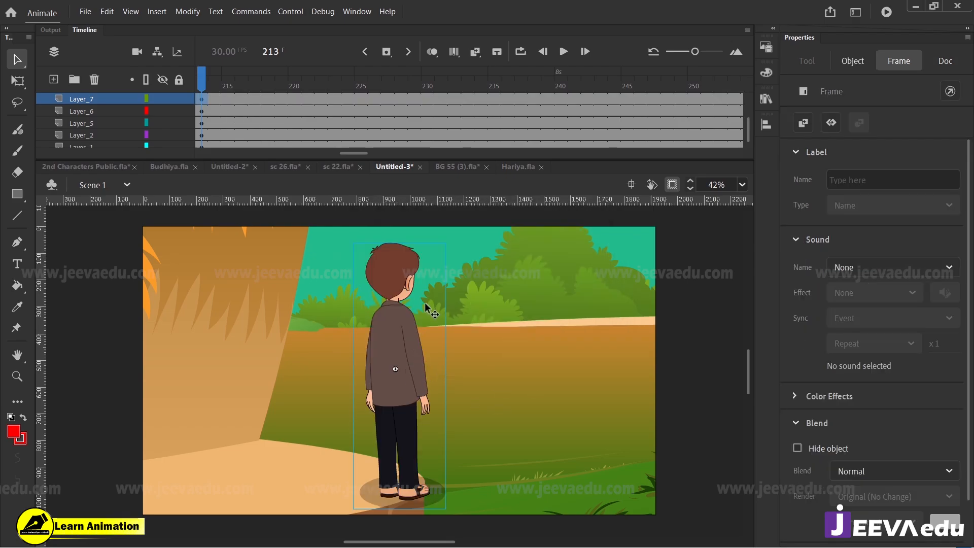
Step: Flip the pasted back-facing boy horizontally at frame 213
{"action": "left_click", "coordinate": [426, 307]}
{"action": "key", "text": "q"}
{"action": "left_click", "coordinate": [188, 11]}
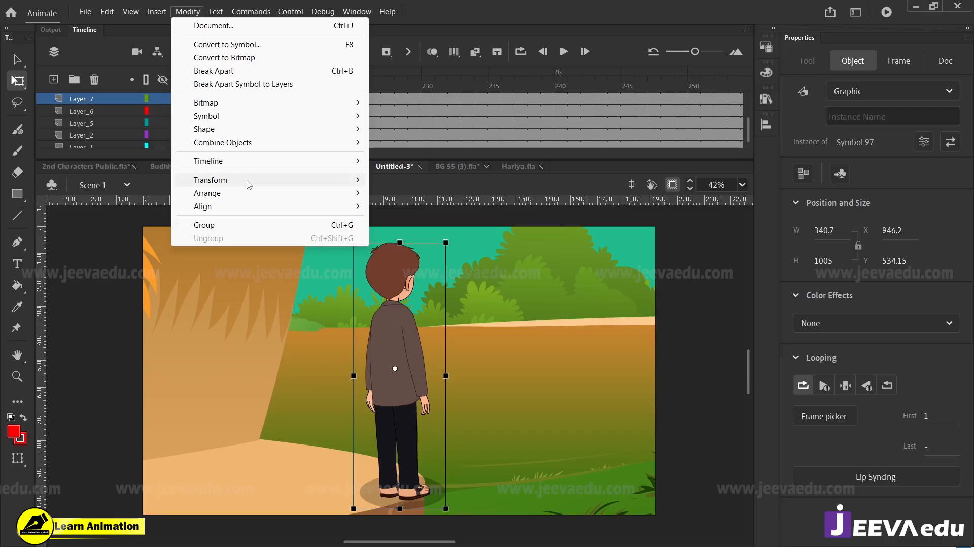
{"action": "mouse_move", "coordinate": [239, 185]}
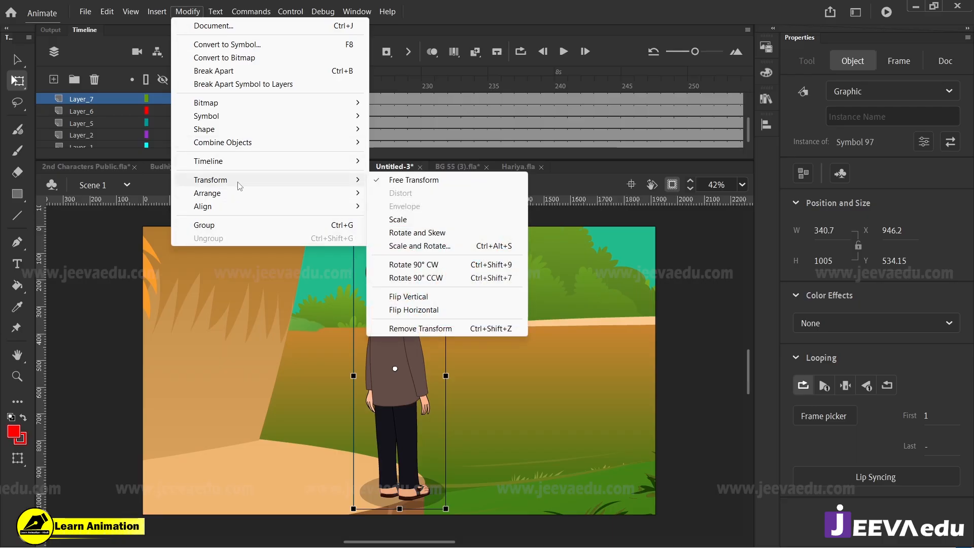
{"action": "left_click", "coordinate": [400, 310]}
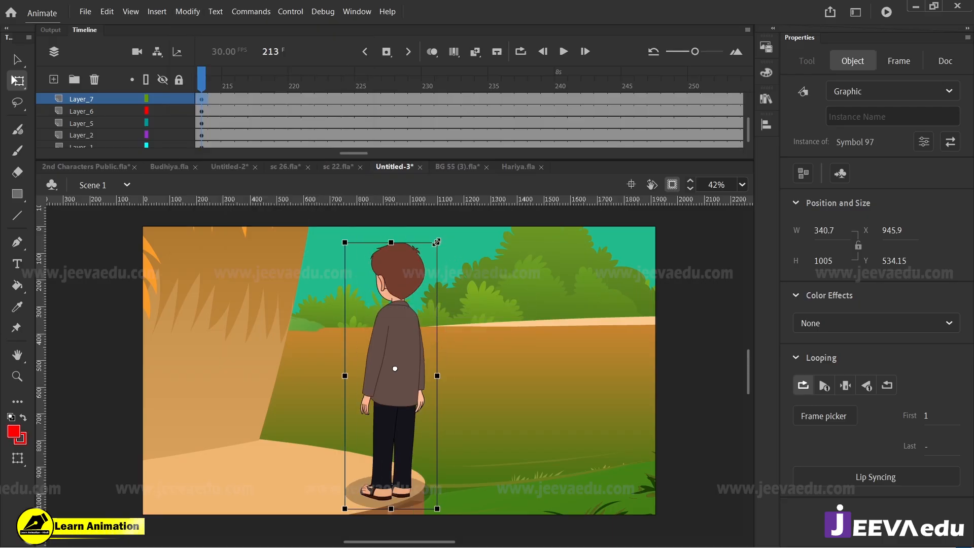
Step: Enlarge the flipped boy to about 697 × 2055 and place his upper body in the right half of the close-up
{"action": "left_click_drag", "start_coordinate": [436, 242], "coordinate": [480, 113]}
{"action": "left_click_drag", "start_coordinate": [477, 177], "coordinate": [606, 303]}
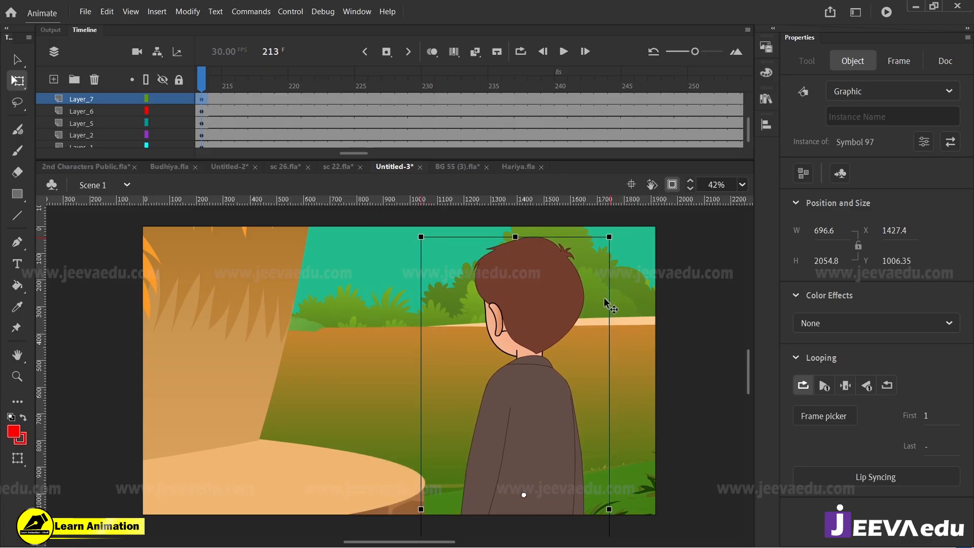
Step: Enlarge the back-facing boy slightly further at frame 213 and shift him a little left, keeping his head near the stage's upper edge
{"action": "left_click_drag", "start_coordinate": [609, 239], "coordinate": [635, 226]}
{"action": "mouse_move", "coordinate": [561, 337]}
{"action": "left_mouse_down"}
{"action": "mouse_move", "coordinate": [570, 337]}
{"action": "mouse_move", "coordinate": [560, 326]}
{"action": "mouse_move", "coordinate": [556, 336]}
{"action": "left_mouse_up"}
{"action": "mouse_move", "coordinate": [206, 80]}
{"action": "left_mouse_down"}
{"action": "mouse_move", "coordinate": [250, 88]}
{"action": "mouse_move", "coordinate": [190, 87]}
{"action": "left_mouse_up"}
{"action": "left_click", "coordinate": [335, 99]}
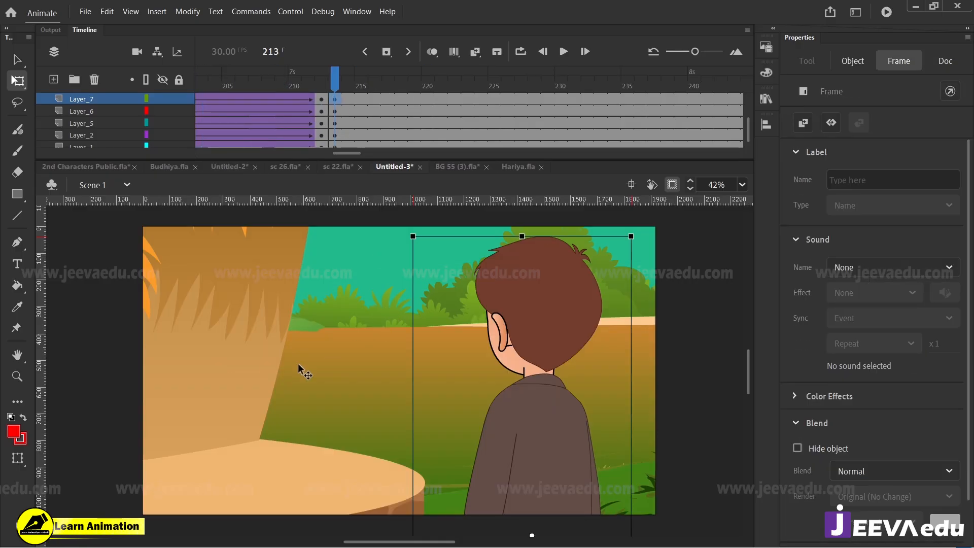
Step: Compare with frame 212, then shift the whole hut background at frame 213 right and down to X -6860.3, Y -2515
{"action": "left_click", "coordinate": [282, 323]}
{"action": "left_click_drag", "start_coordinate": [274, 340], "coordinate": [237, 398]}
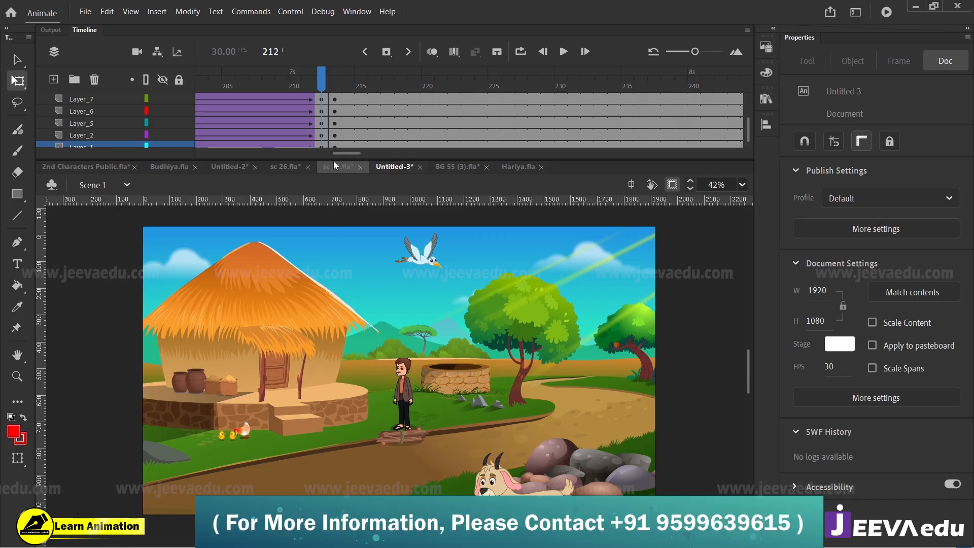
{"action": "left_click", "coordinate": [334, 87]}
{"action": "left_click_drag", "start_coordinate": [347, 458], "coordinate": [341, 385]}
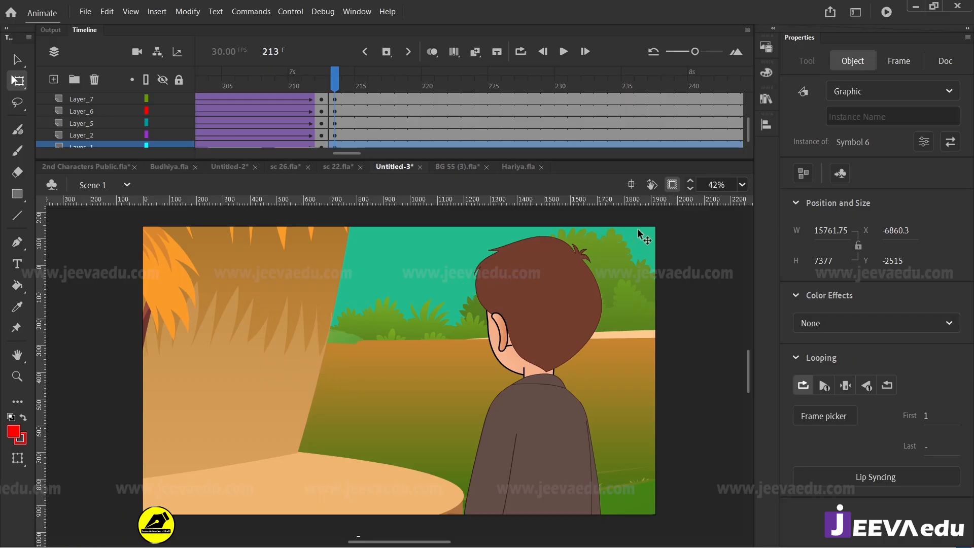
Step: Try to move the field piece with the artwork outside the stage shown, then undo it and clip the view to the stage again
{"action": "left_click", "coordinate": [672, 184]}
{"action": "key", "text": "z"}
{"action": "left_click", "coordinate": [399, 412], "text": "alt"}
{"action": "left_click", "coordinate": [399, 412], "text": "alt"}
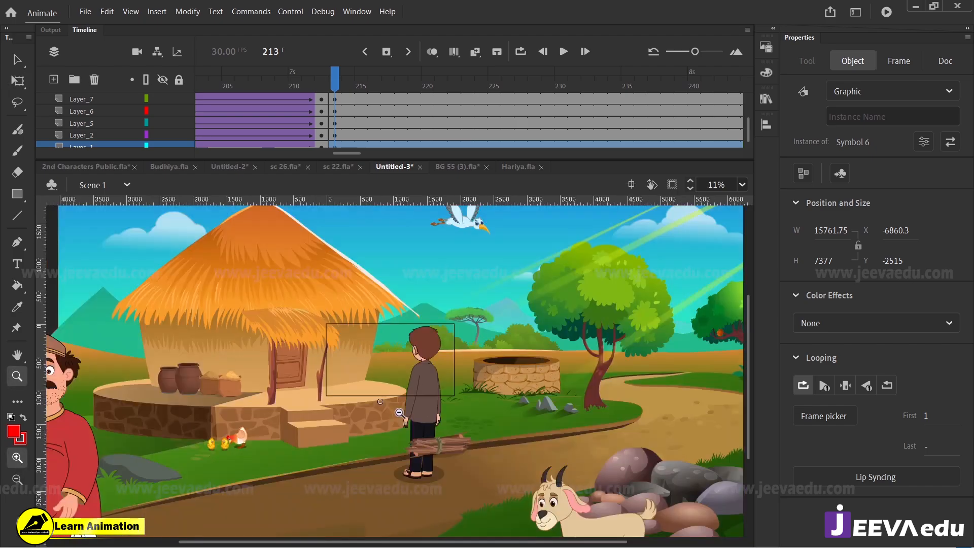
{"action": "key", "text": "v"}
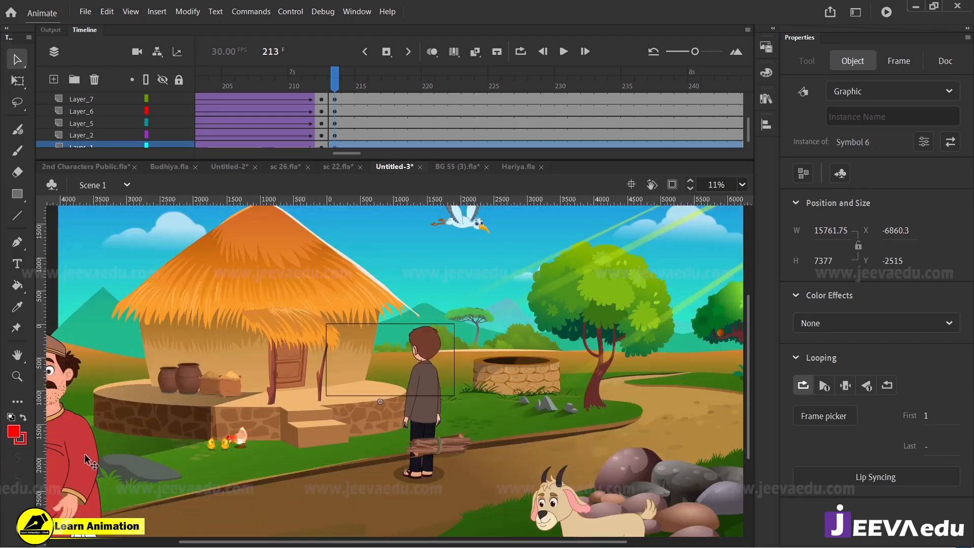
{"action": "key", "text": "ctrl+a"}
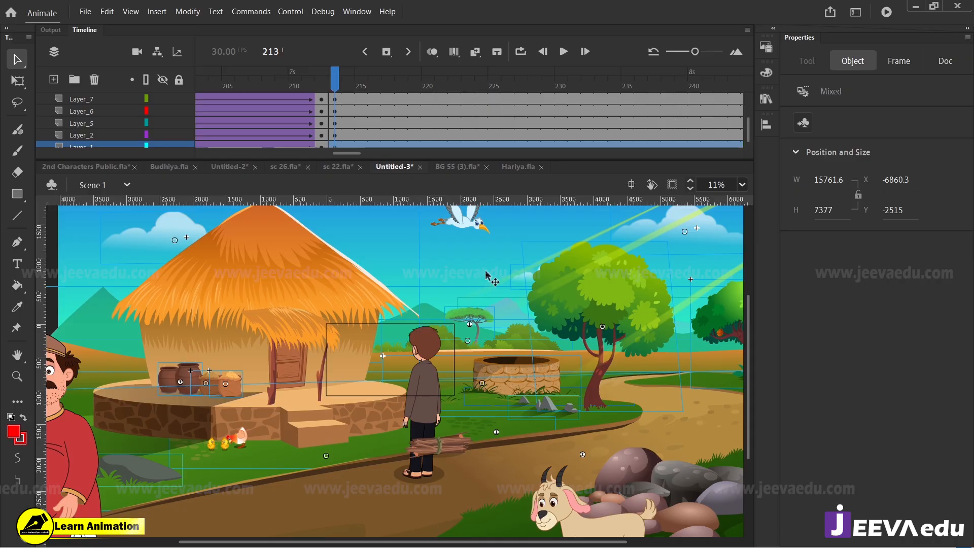
{"action": "left_click", "coordinate": [336, 82]}
{"action": "left_click", "coordinate": [509, 231]}
{"action": "left_click_drag", "start_coordinate": [533, 384], "coordinate": [534, 356]}
{"action": "key", "text": "ctrl+z"}
{"action": "left_click", "coordinate": [673, 185]}
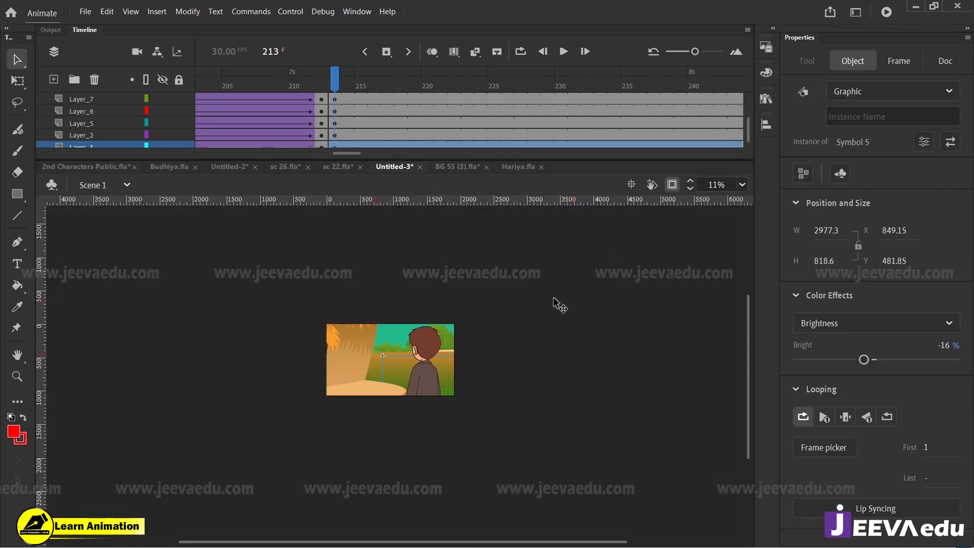
Step: Try to lower the row of bushes beside the boy and undo the move
{"action": "key", "text": "z"}
{"action": "left_click_drag", "start_coordinate": [313, 315], "coordinate": [469, 415]}
{"action": "left_click_drag", "start_coordinate": [155, 235], "coordinate": [636, 511]}
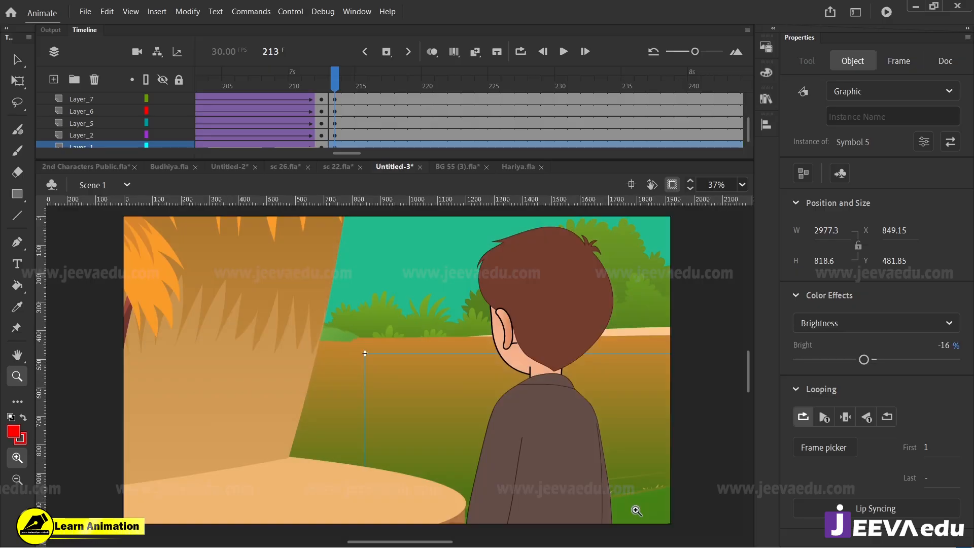
{"action": "key", "text": "v"}
{"action": "left_click", "coordinate": [336, 81]}
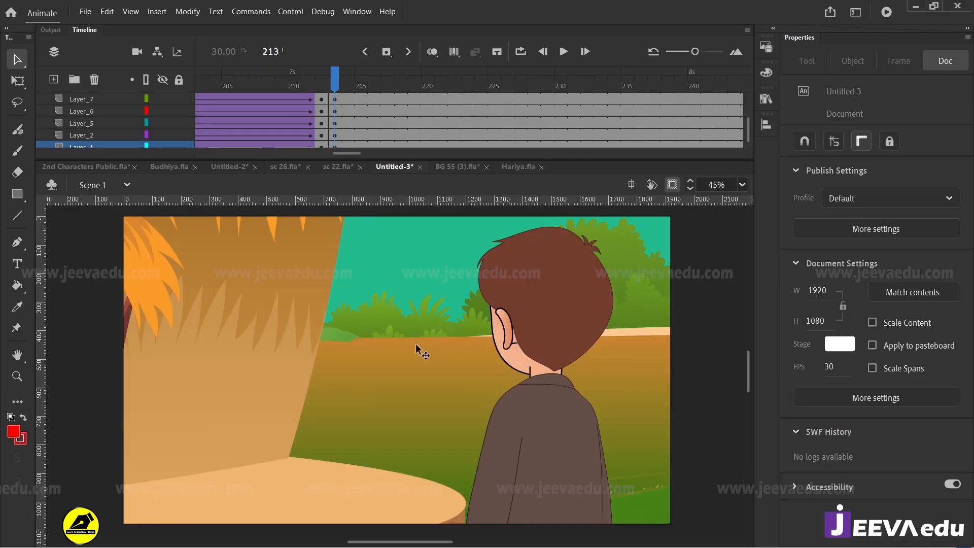
{"action": "left_click", "coordinate": [410, 324]}
{"action": "left_click_drag", "start_coordinate": [434, 306], "coordinate": [416, 358]}
{"action": "key", "text": "ctrl+z"}
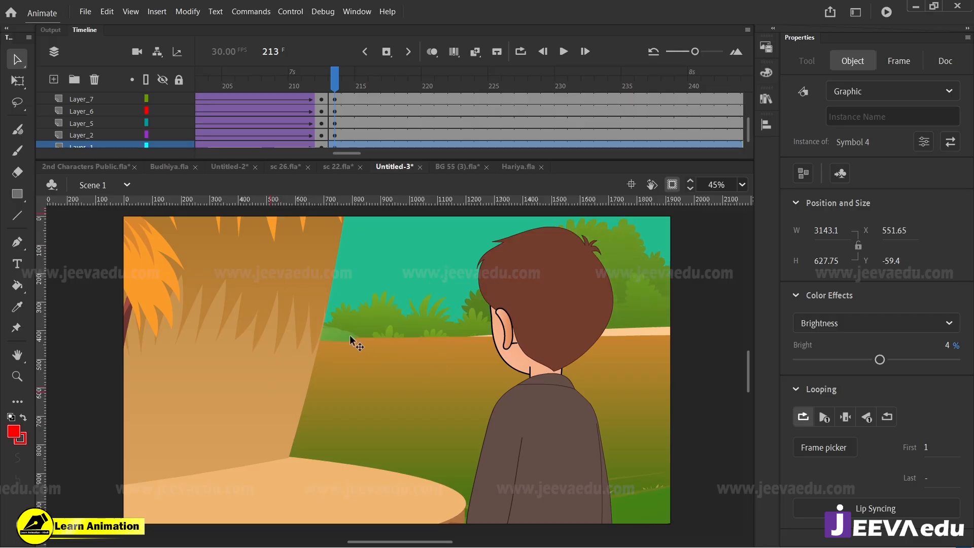
Step: Select the distant mountains, bushes and field together and lower them to about X -4416, Y -150, uncovering more sky
{"action": "left_click", "coordinate": [350, 334], "text": "shift"}
{"action": "left_click", "coordinate": [424, 313], "text": "shift"}
{"action": "left_click", "coordinate": [436, 384], "text": "shift"}
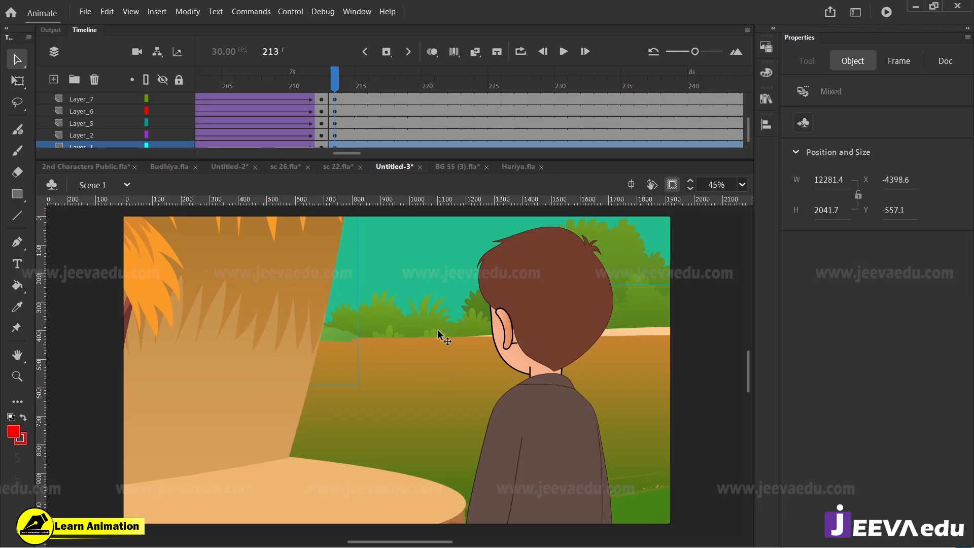
{"action": "left_click_drag", "start_coordinate": [437, 329], "coordinate": [428, 429]}
{"action": "left_click_drag", "start_coordinate": [415, 354], "coordinate": [421, 299]}
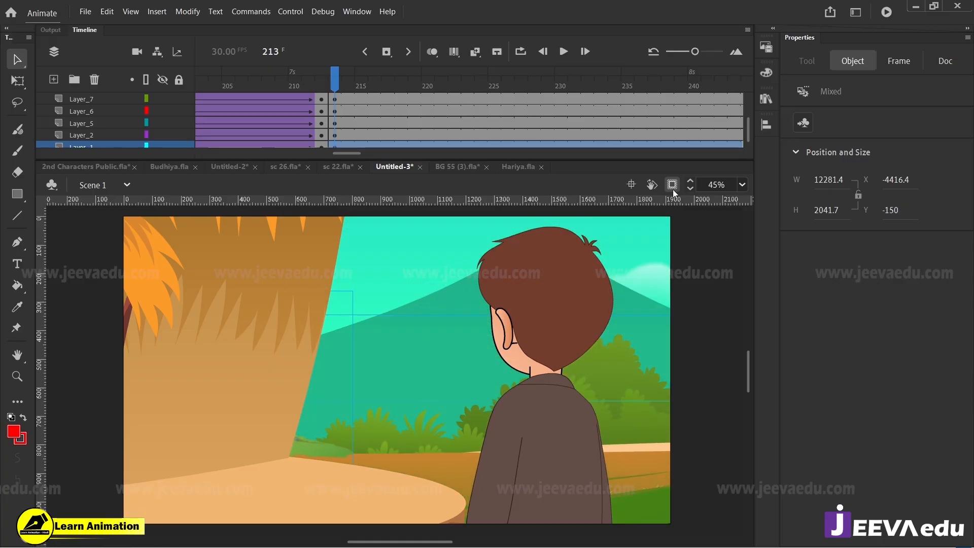
Step: Reposition the mountain symbol fgdhghdhh behind the boy and shrink it to about 3047 × 443
{"action": "left_click", "coordinate": [334, 87]}
{"action": "left_click", "coordinate": [431, 349]}
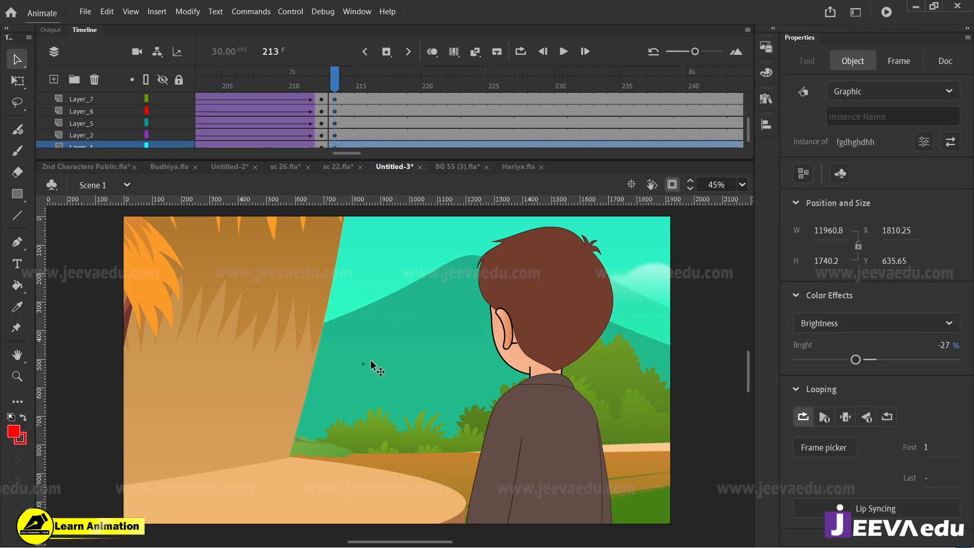
{"action": "left_click_drag", "start_coordinate": [370, 360], "coordinate": [372, 360]}
{"action": "key", "text": "z"}
{"action": "left_click", "coordinate": [362, 366], "text": "alt"}
{"action": "left_click", "coordinate": [376, 404], "text": "alt"}
{"action": "key", "text": "v"}
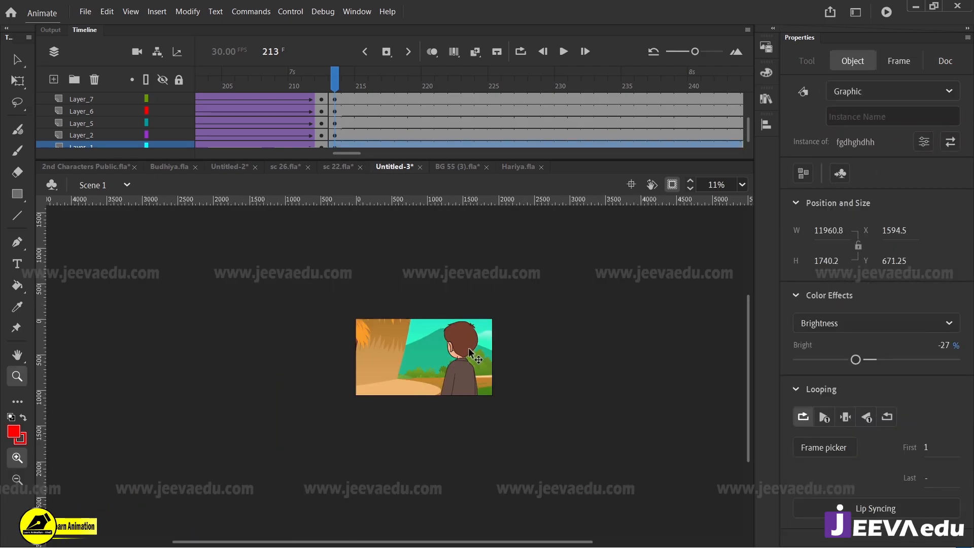
{"action": "key", "text": "q"}
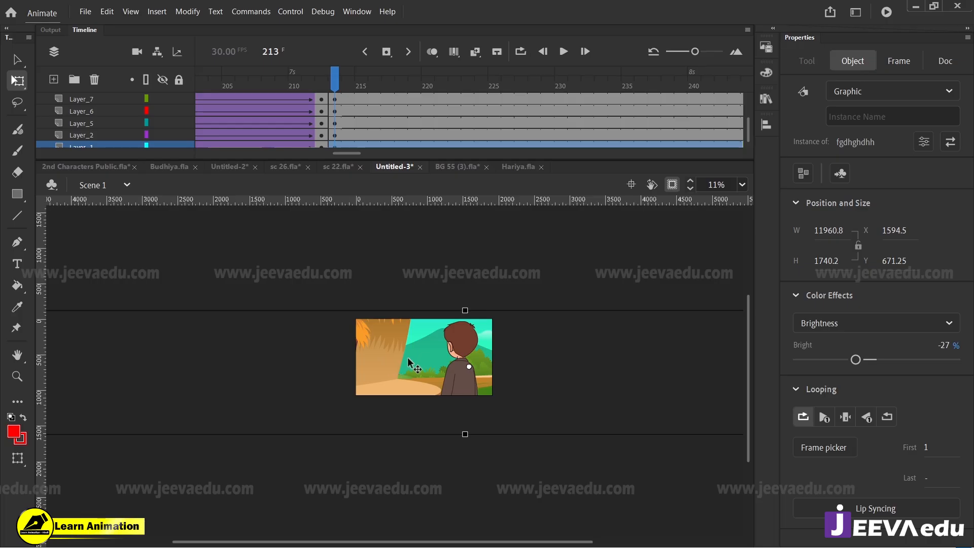
{"action": "key", "text": "z"}
{"action": "left_click", "coordinate": [424, 371], "text": "alt"}
{"action": "key", "text": "q"}
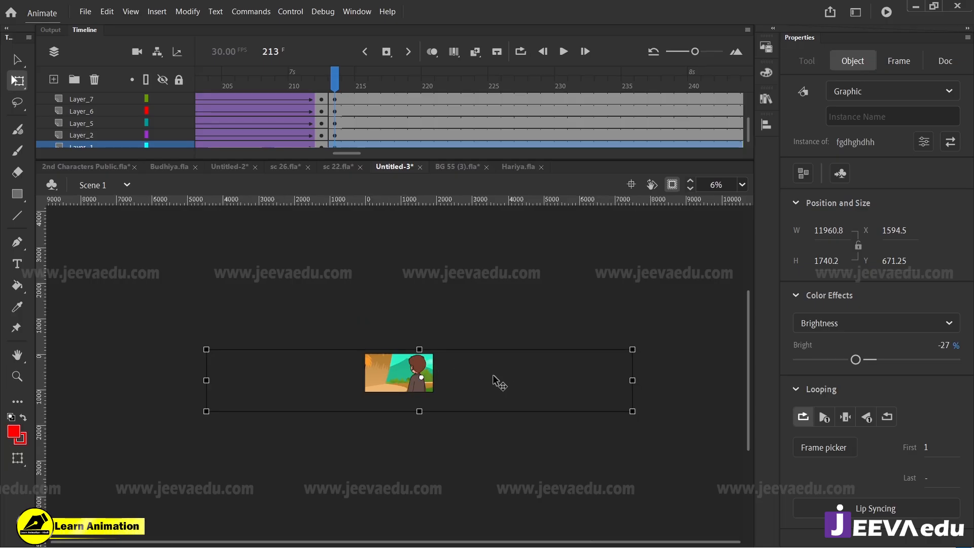
{"action": "left_click_drag", "start_coordinate": [634, 350], "coordinate": [552, 360]}
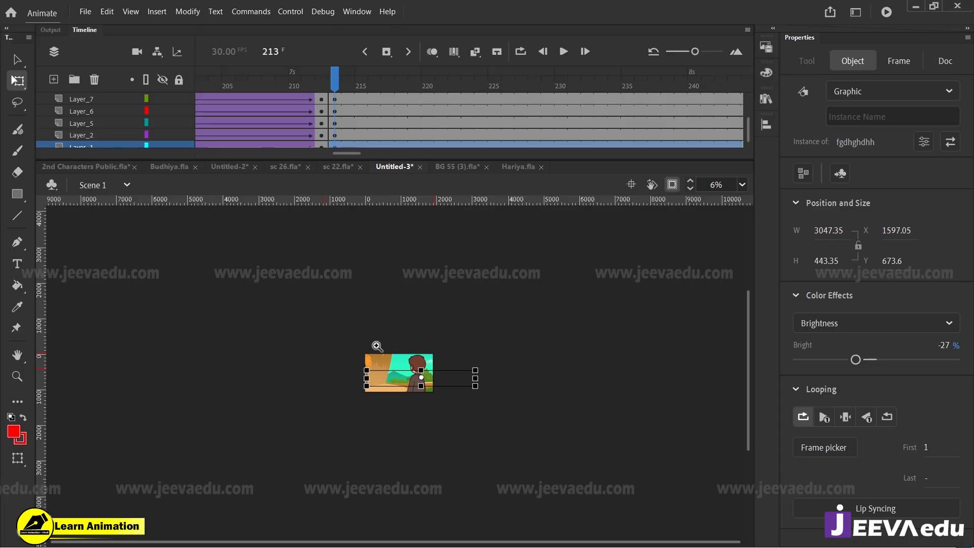
Step: Nudge the shrunken mountain to about X 1580, Y 659 so it sits just behind the bushes
{"action": "key", "text": "z"}
{"action": "left_click_drag", "start_coordinate": [360, 349], "coordinate": [448, 412]}
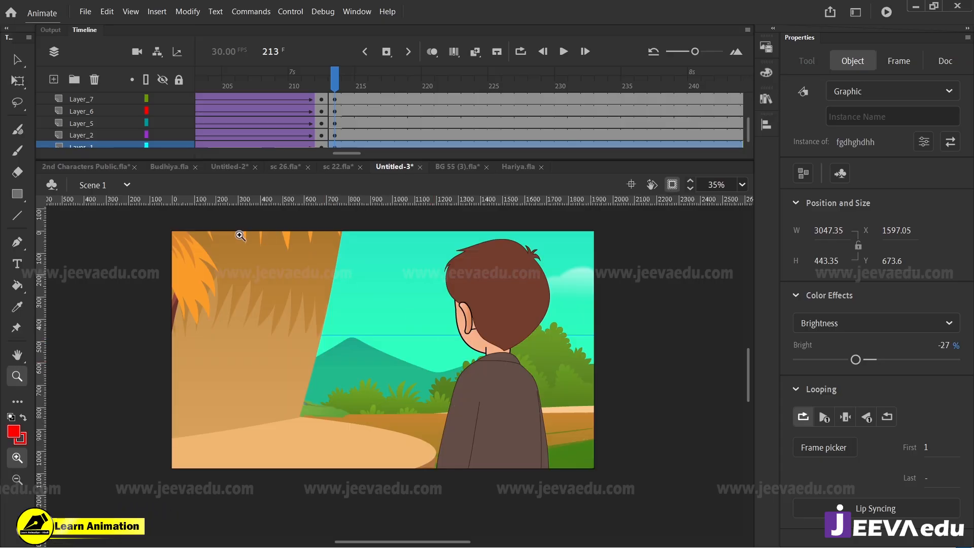
{"action": "left_click_drag", "start_coordinate": [161, 225], "coordinate": [632, 482]}
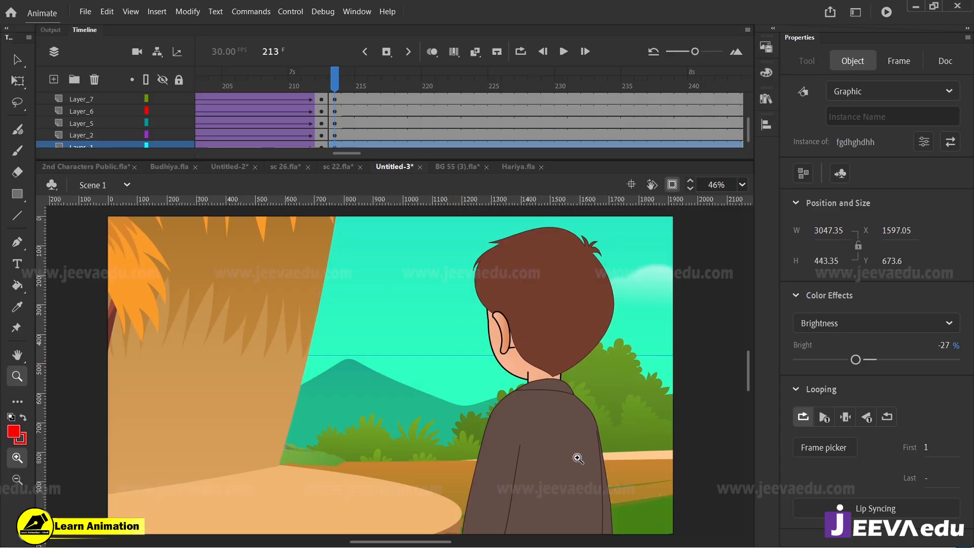
{"action": "key", "text": "v"}
{"action": "mouse_move", "coordinate": [403, 417]}
{"action": "left_mouse_down"}
{"action": "mouse_move", "coordinate": [388, 396]}
{"action": "mouse_move", "coordinate": [290, 420]}
{"action": "mouse_move", "coordinate": [441, 415]}
{"action": "mouse_move", "coordinate": [419, 400]}
{"action": "mouse_move", "coordinate": [379, 408]}
{"action": "mouse_move", "coordinate": [405, 408]}
{"action": "left_mouse_up"}
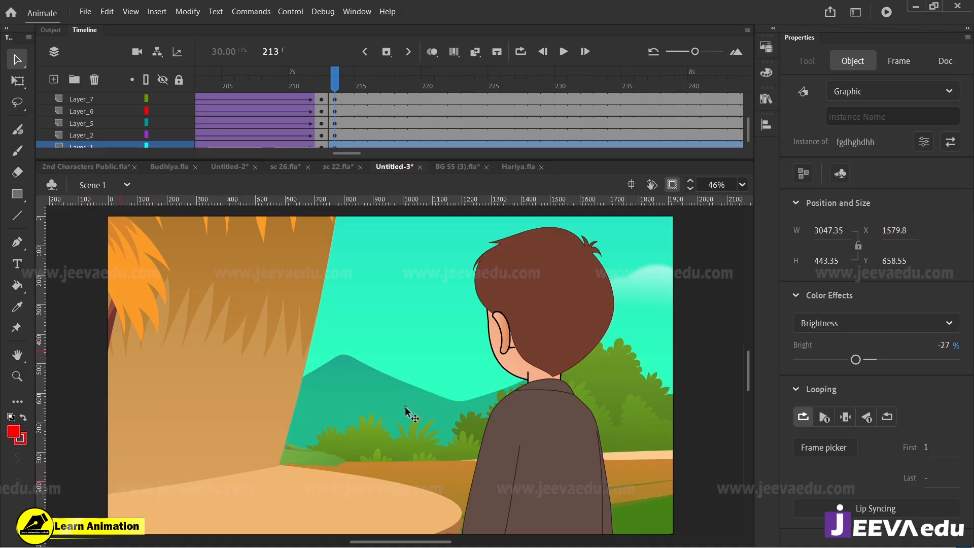
Step: Try to raise the distant field, bushes, mountain and sky together, then undo the move
{"action": "left_click", "coordinate": [623, 429]}
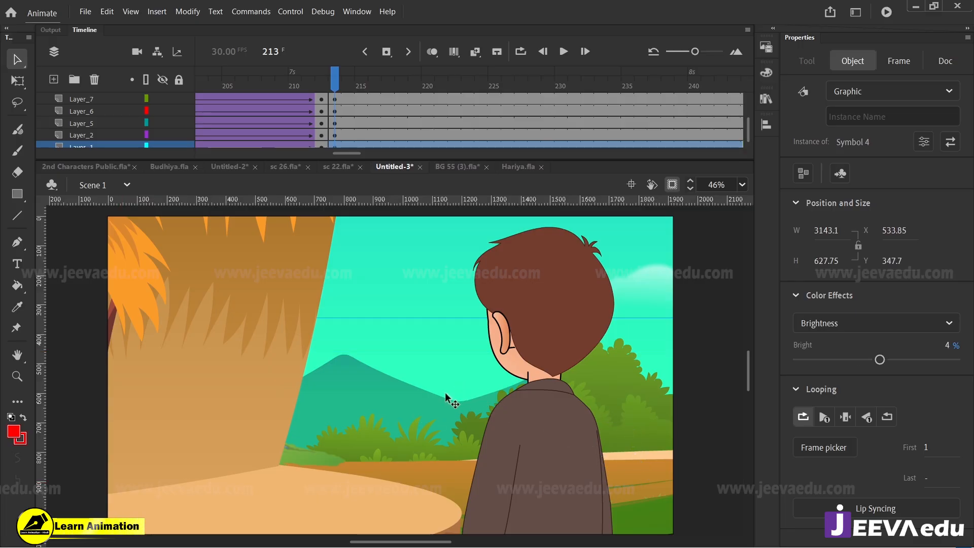
{"action": "left_click_drag", "start_coordinate": [413, 439], "coordinate": [426, 437]}
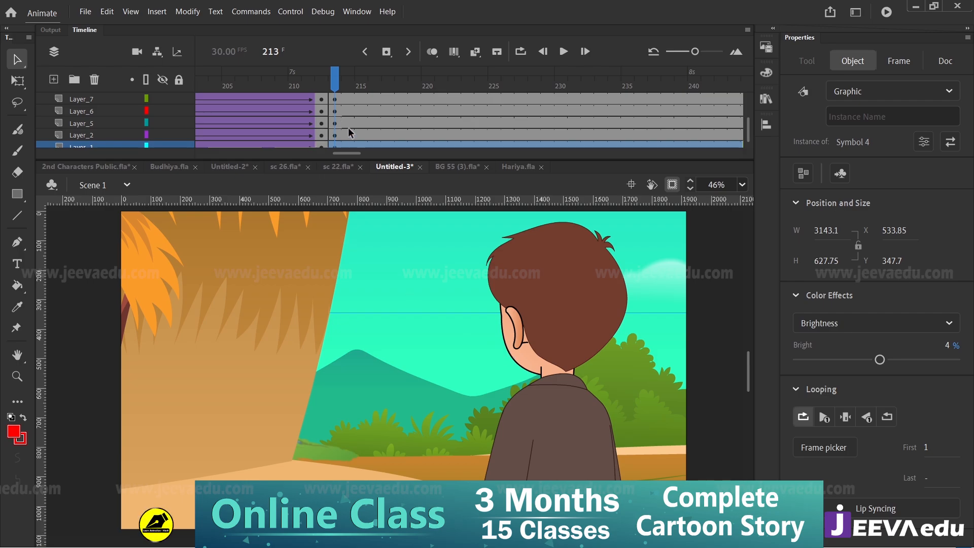
{"action": "left_click", "coordinate": [361, 451], "text": "shift"}
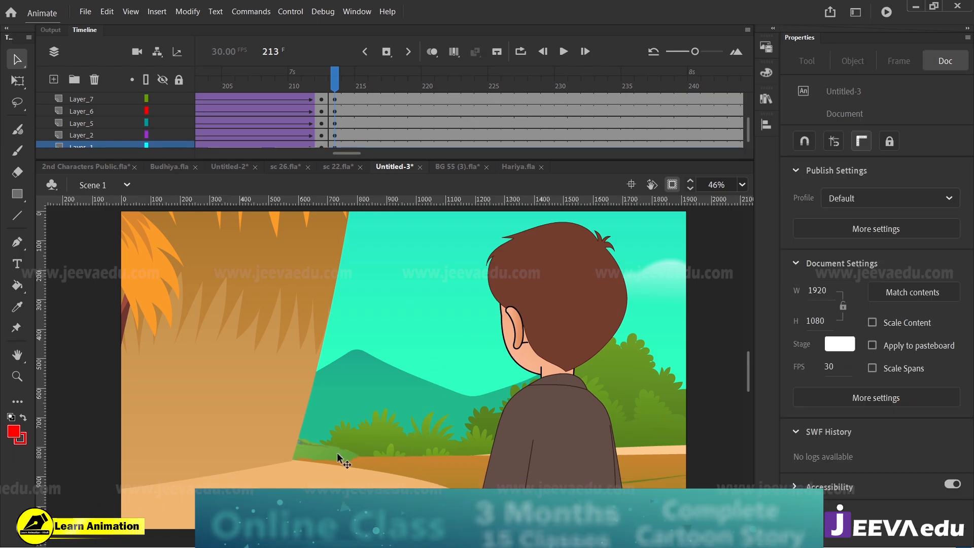
{"action": "left_click", "coordinate": [337, 452], "text": "shift"}
{"action": "left_click", "coordinate": [389, 378], "text": "shift"}
{"action": "left_click", "coordinate": [422, 324], "text": "shift"}
{"action": "left_click", "coordinate": [451, 460], "text": "shift"}
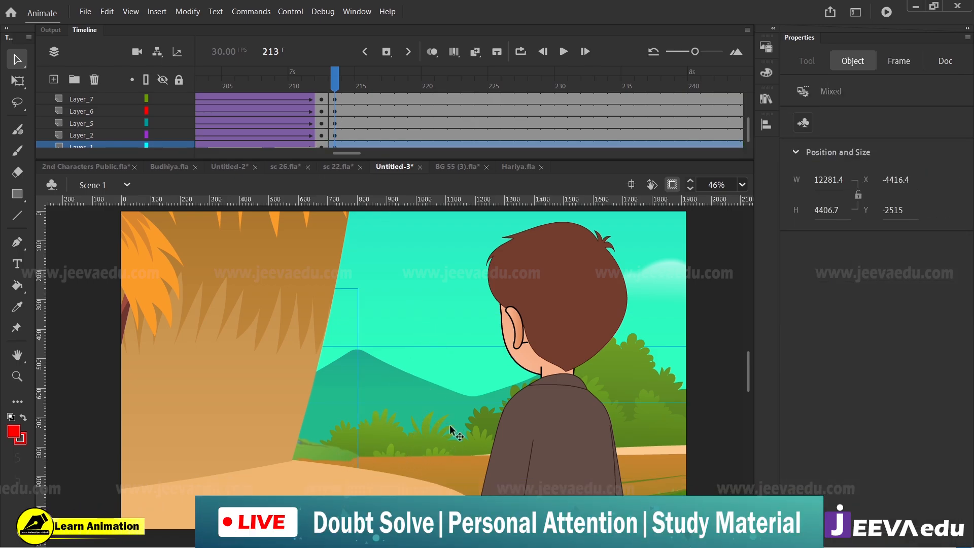
{"action": "left_click_drag", "start_coordinate": [443, 425], "coordinate": [445, 384]}
{"action": "key", "text": "ctrl+z"}
Step: Select the field, bushes and mountain without the sky and lower them slightly to about X -4414, Y 284
{"action": "left_click", "coordinate": [325, 454], "text": "shift"}
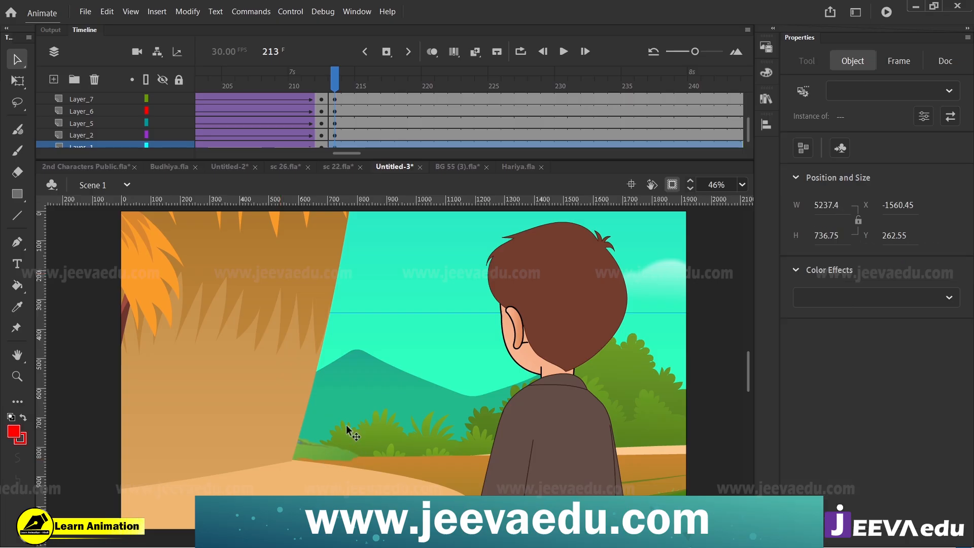
{"action": "left_click", "coordinate": [419, 281], "text": "shift"}
{"action": "left_click", "coordinate": [448, 458], "text": "shift"}
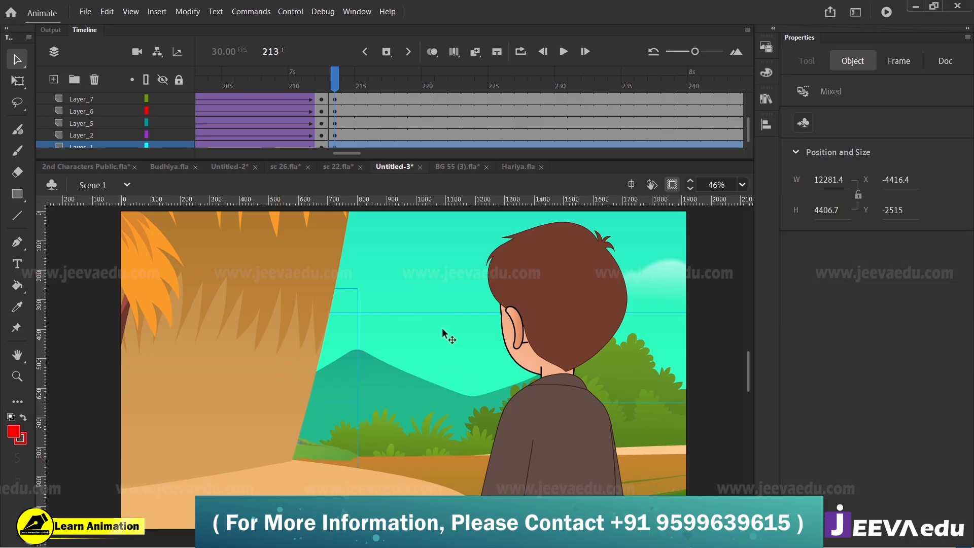
{"action": "left_click", "coordinate": [459, 421]}
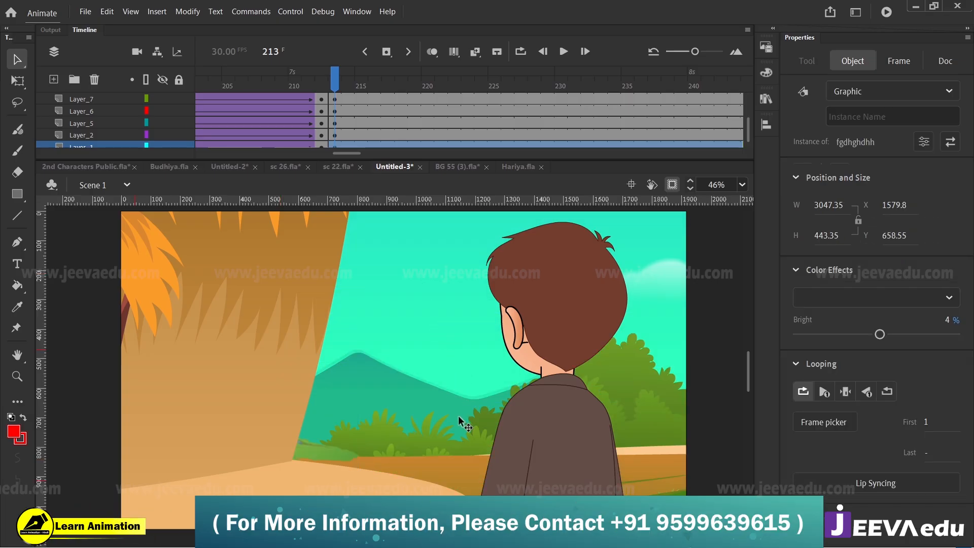
{"action": "left_click", "coordinate": [431, 332], "text": "shift"}
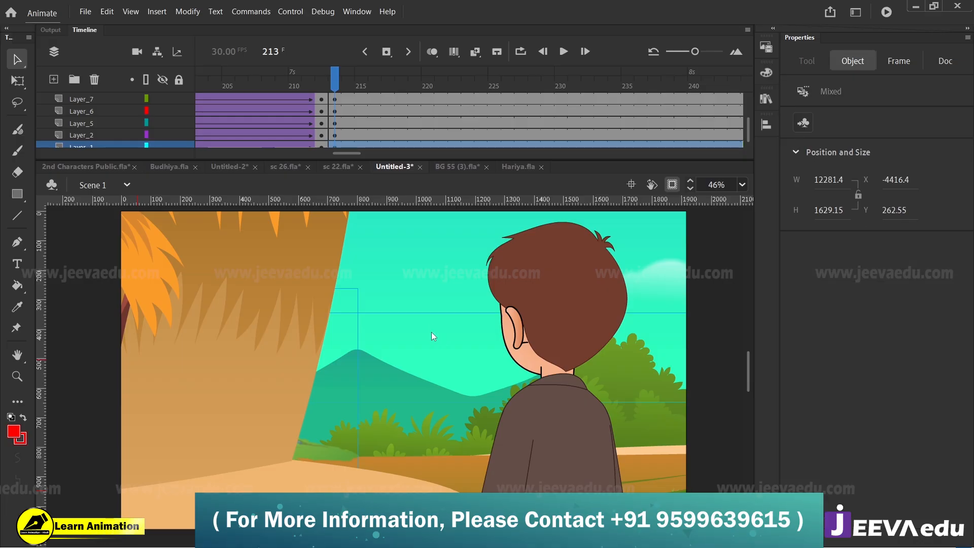
{"action": "left_click_drag", "start_coordinate": [434, 432], "coordinate": [438, 378]}
{"action": "key", "text": "ctrl+z"}
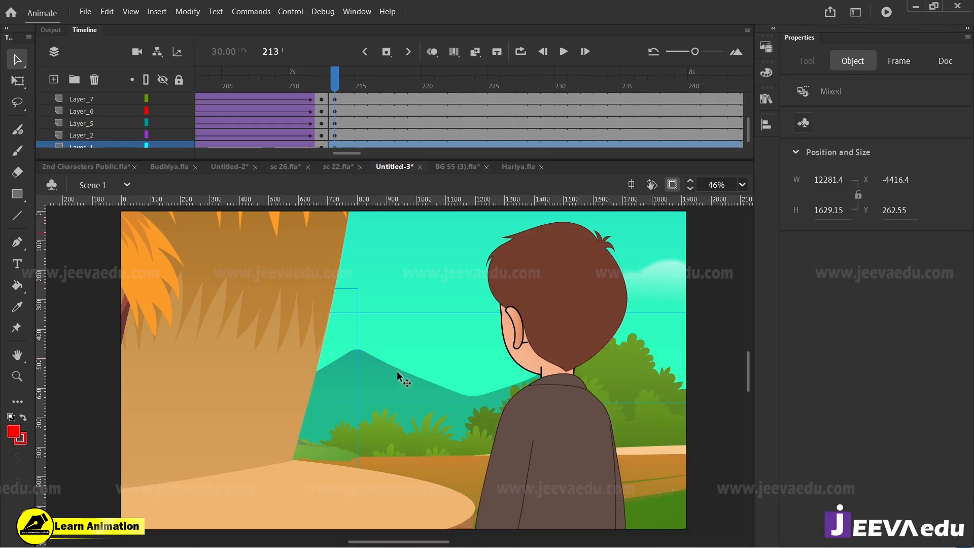
{"action": "key", "text": "ctrl+y"}
{"action": "key", "text": "ctrl+z"}
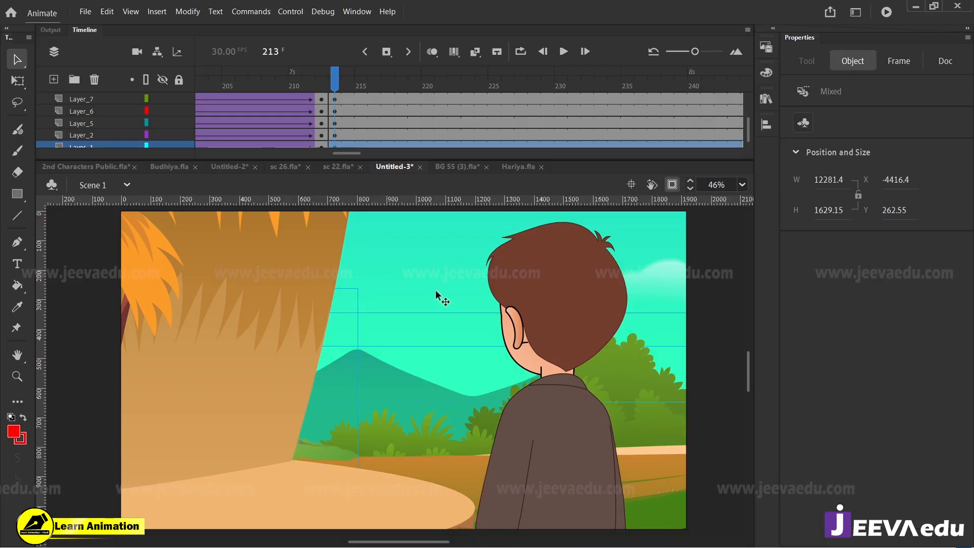
{"action": "left_click_drag", "start_coordinate": [443, 438], "coordinate": [454, 490]}
{"action": "key", "text": "ctrl+z"}
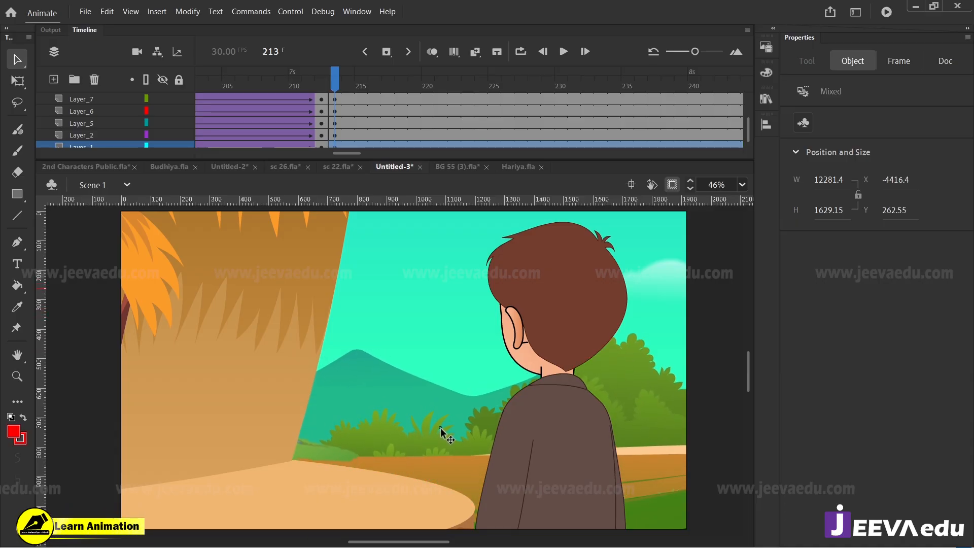
{"action": "left_click_drag", "start_coordinate": [440, 430], "coordinate": [441, 434]}
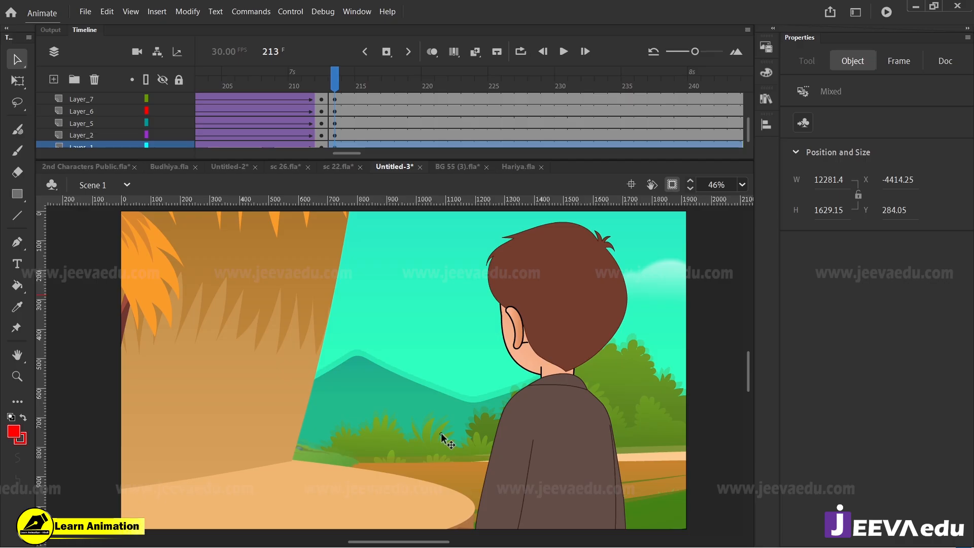
Step: Move the sky group to about X -4240, Y -2676 and the cloud behind the boy to about X 2045, Y 177
{"action": "left_click", "coordinate": [445, 297]}
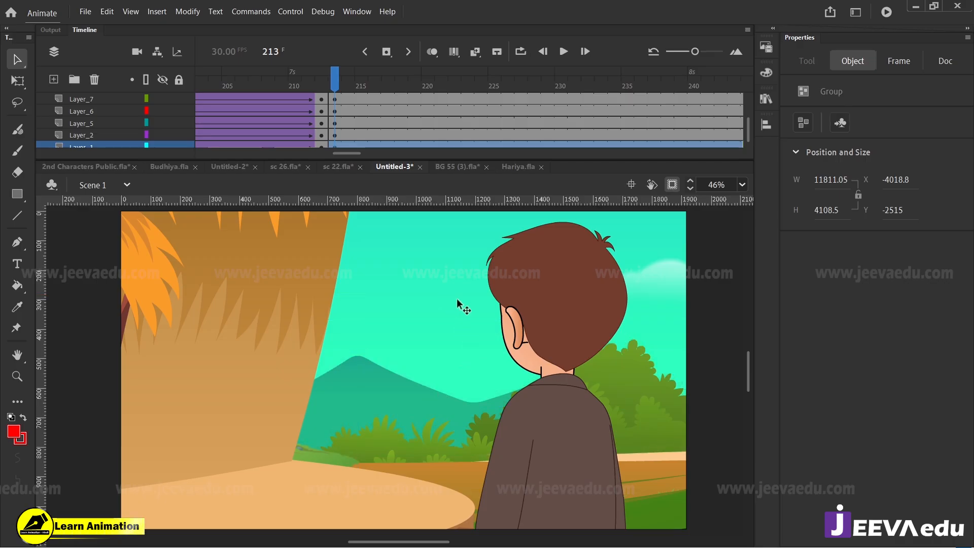
{"action": "left_click_drag", "start_coordinate": [376, 299], "coordinate": [375, 301]}
{"action": "left_click_drag", "start_coordinate": [440, 314], "coordinate": [450, 265]}
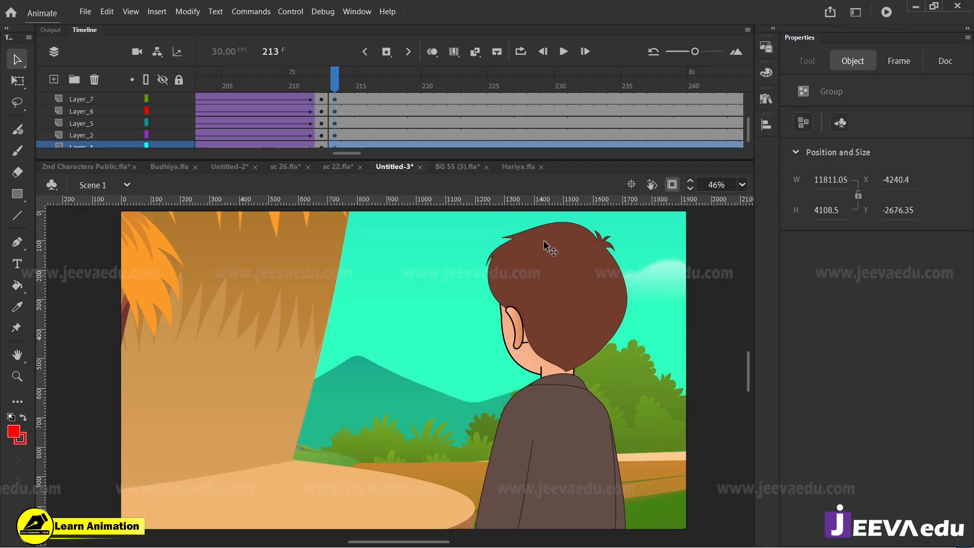
{"action": "left_click_drag", "start_coordinate": [661, 283], "coordinate": [621, 247]}
{"action": "left_click_drag", "start_coordinate": [543, 255], "coordinate": [610, 265]}
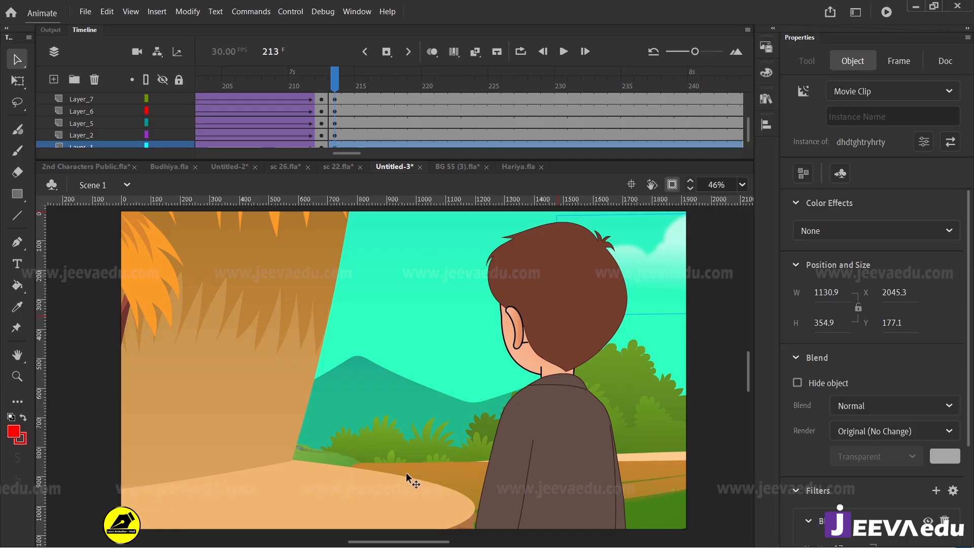
Step: Show the artwork beyond the stage and break the hut symbol at frame 213 apart into its separate groups
{"action": "left_click", "coordinate": [252, 345]}
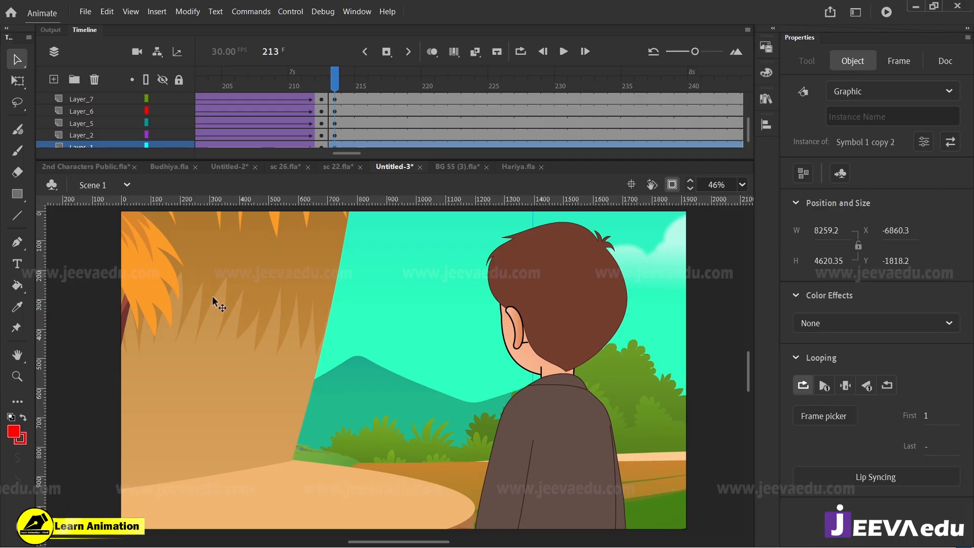
{"action": "key", "text": "z"}
{"action": "left_click", "coordinate": [377, 383], "text": "alt"}
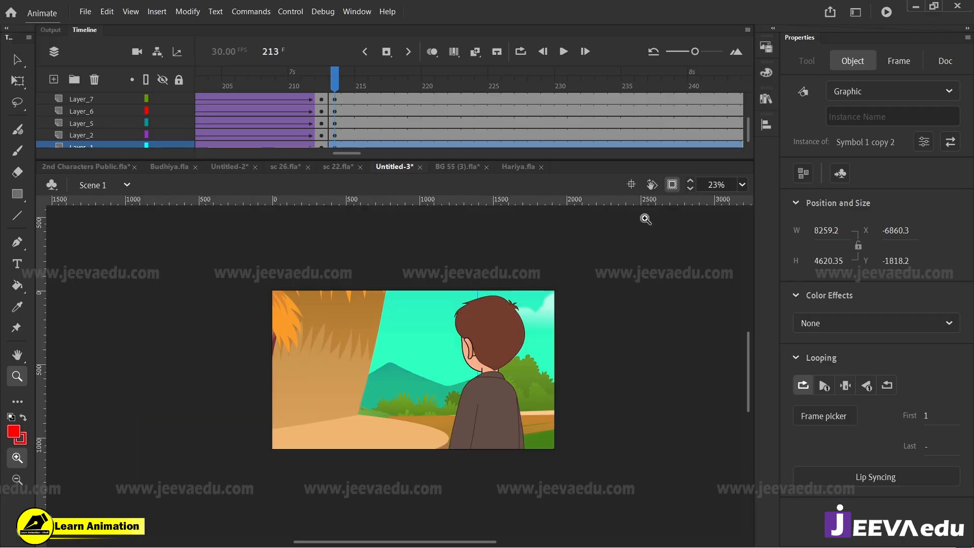
{"action": "left_click", "coordinate": [672, 186]}
{"action": "key", "text": "v"}
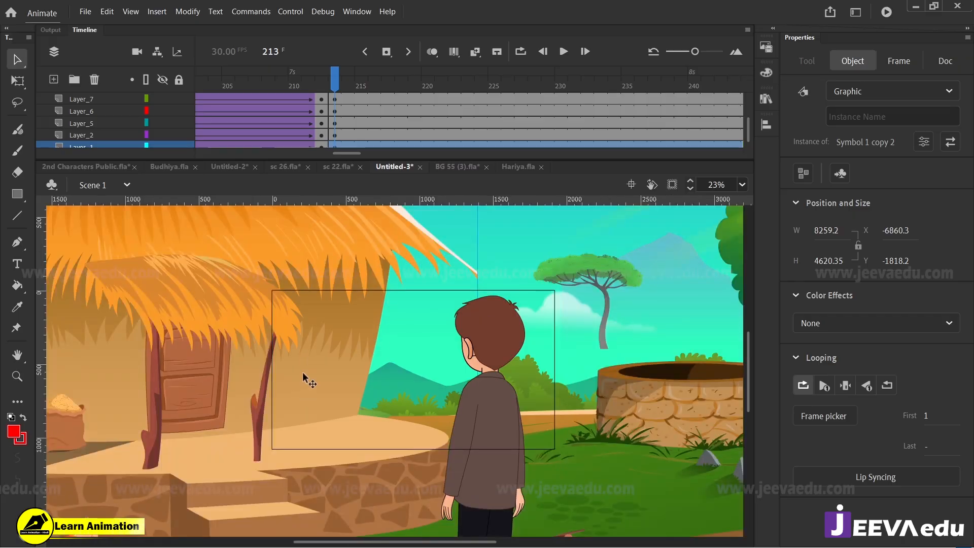
{"action": "key", "text": "ctrl+b"}
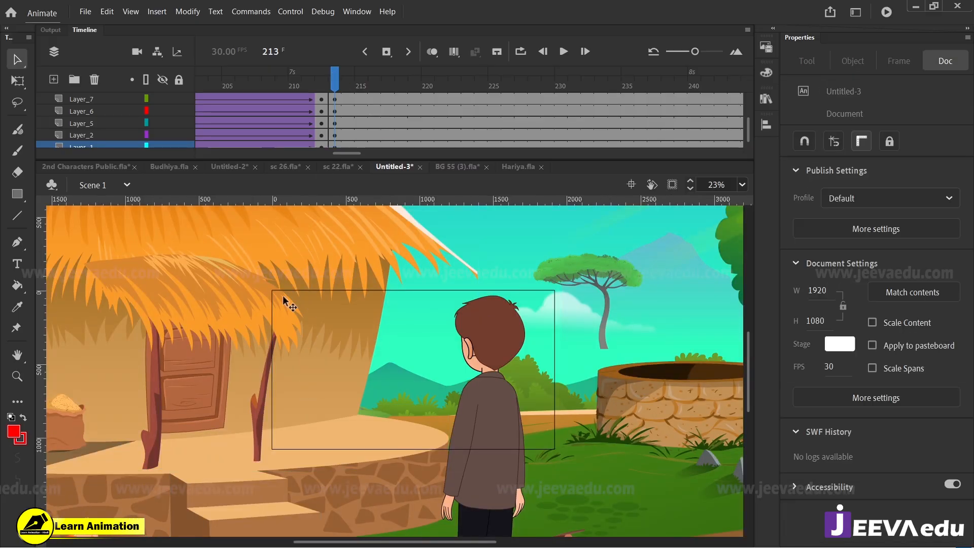
{"action": "left_click", "coordinate": [286, 332]}
{"action": "key", "text": "ctrl+b"}
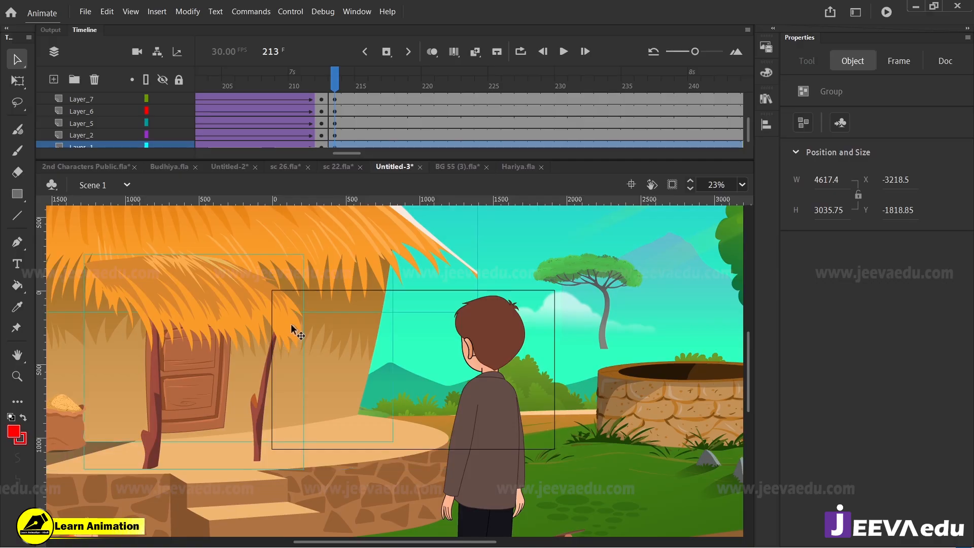
Step: Try to move the hut's porch group with the door and posts to the left, and undo the move
{"action": "left_click", "coordinate": [333, 87]}
{"action": "left_click_drag", "start_coordinate": [247, 322], "coordinate": [176, 309]}
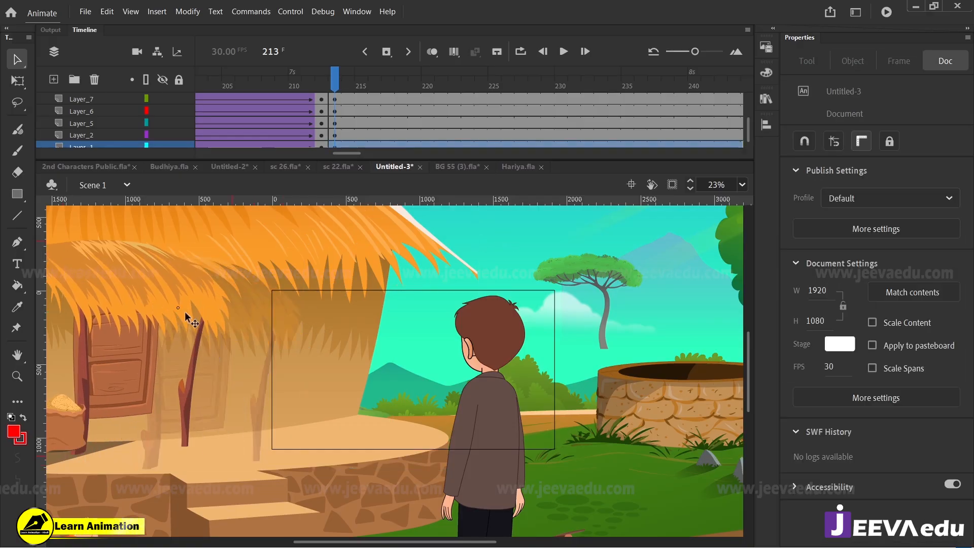
{"action": "key", "text": "ctrl+z"}
Step: Clip the view to the stage and delete the hut's porch group with its thatch, door and posts at frame 213
{"action": "left_click", "coordinate": [672, 185]}
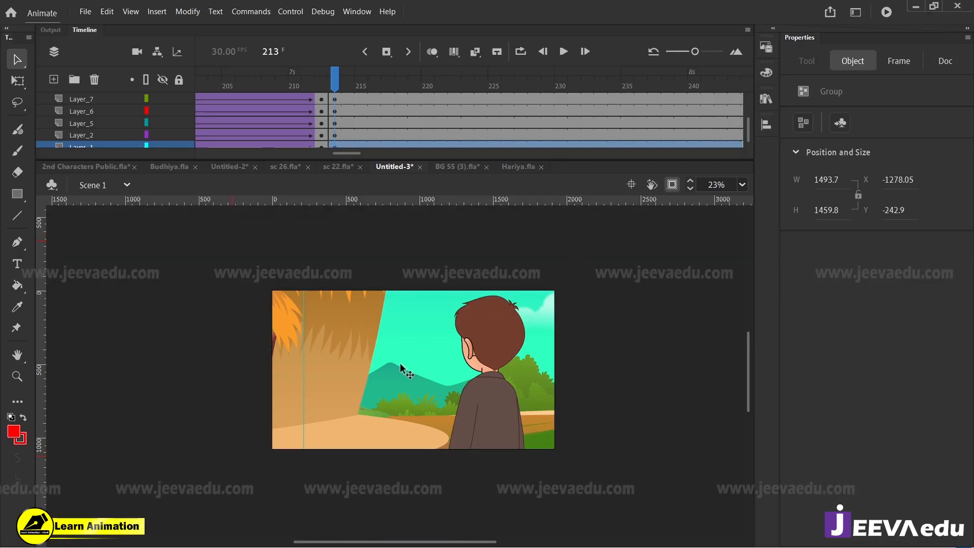
{"action": "key", "text": "z"}
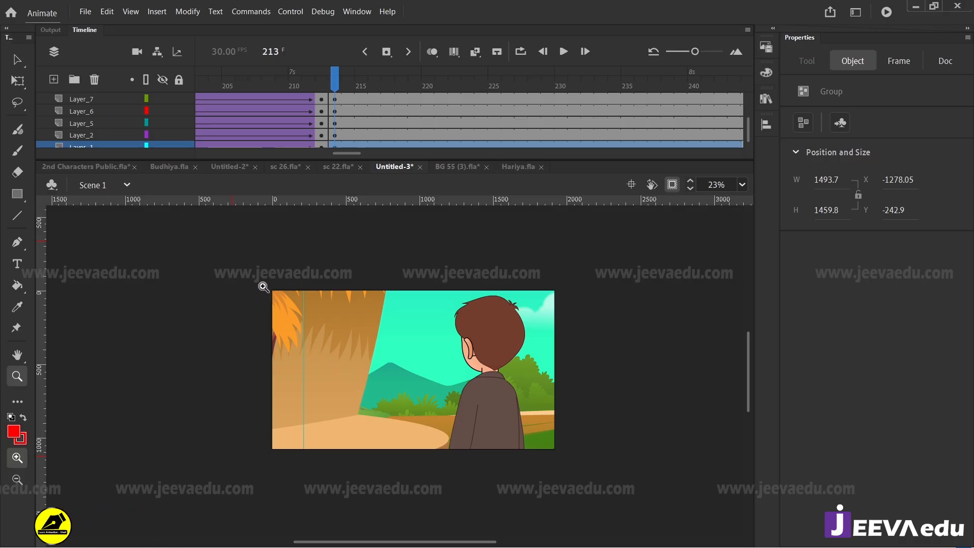
{"action": "left_click_drag", "start_coordinate": [261, 282], "coordinate": [554, 463]}
{"action": "key", "text": "v"}
{"action": "left_click", "coordinate": [335, 88]}
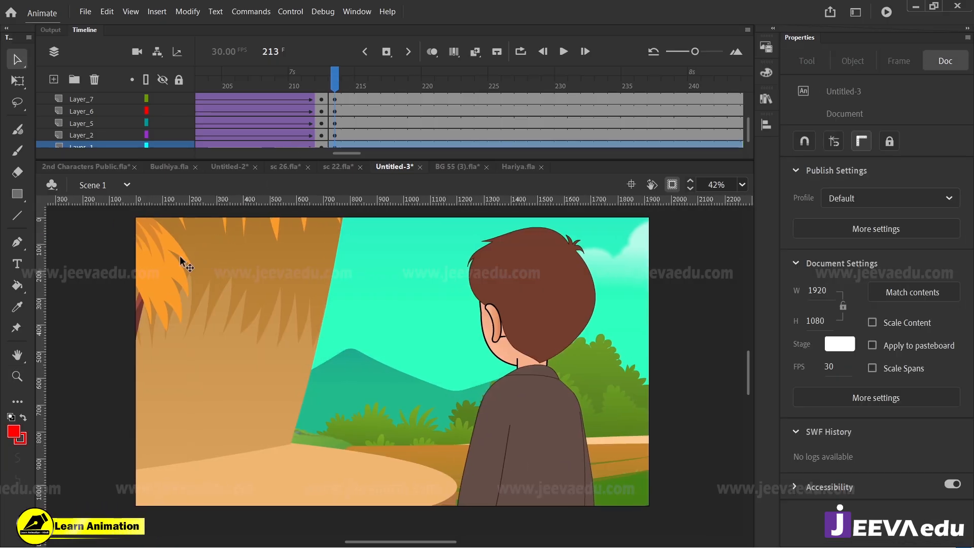
{"action": "left_click_drag", "start_coordinate": [180, 260], "coordinate": [162, 245]}
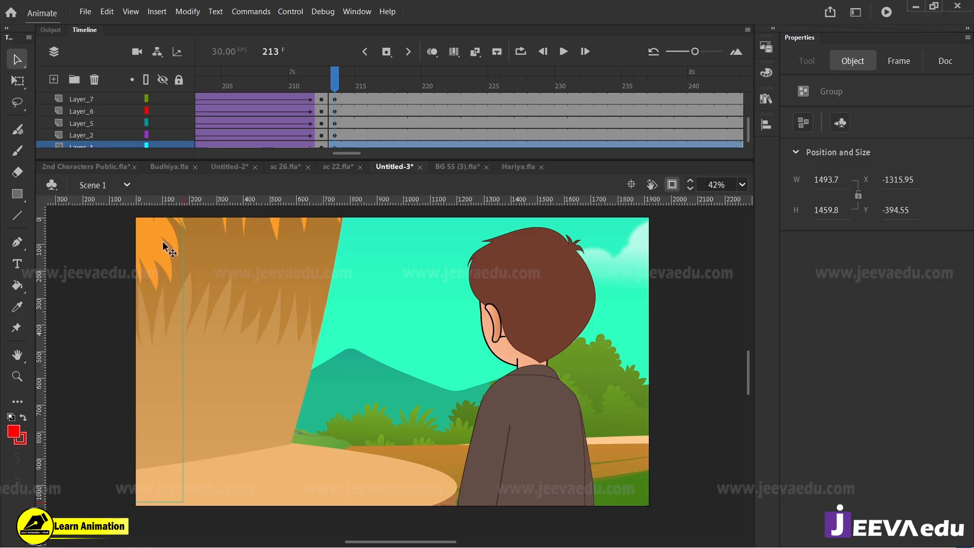
{"action": "key", "text": "Delete"}
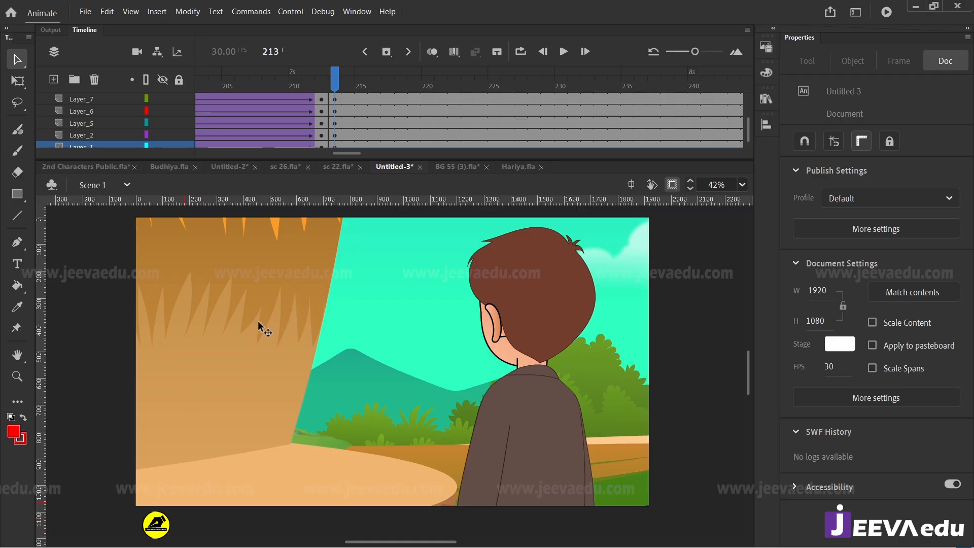
Step: Try to shift the hut's wall group slightly to the left, and undo the move
{"action": "left_click", "coordinate": [286, 333]}
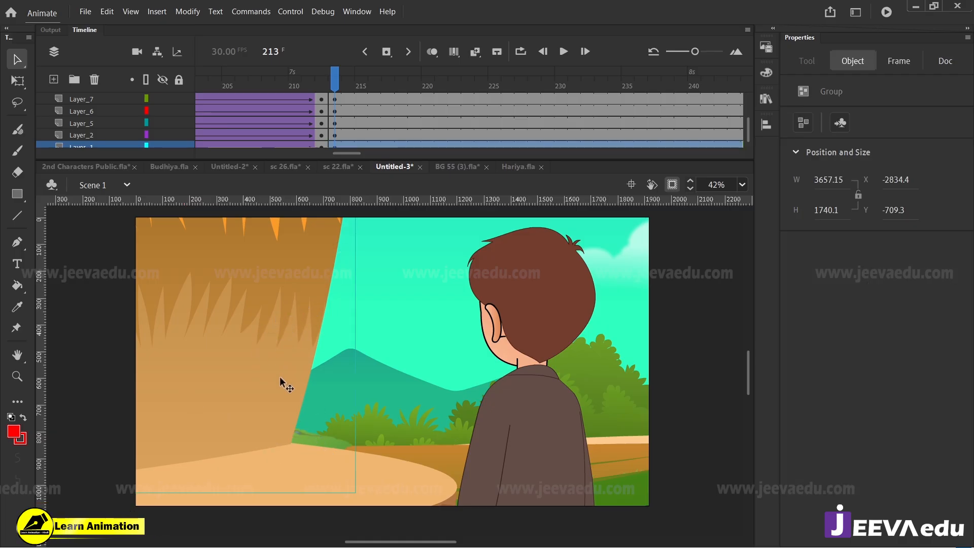
{"action": "left_click_drag", "start_coordinate": [278, 379], "coordinate": [260, 388]}
{"action": "key", "text": "ctrl+z"}
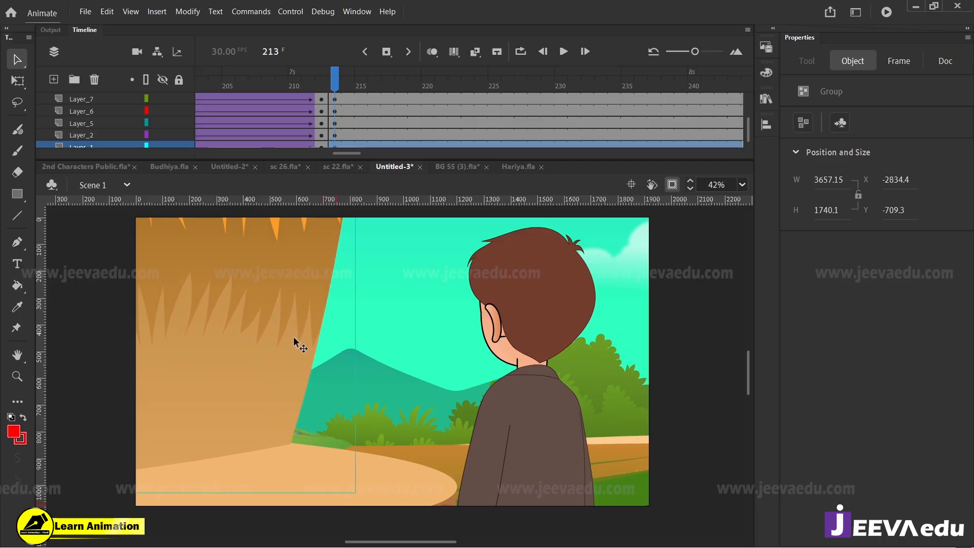
{"action": "left_click", "coordinate": [336, 82]}
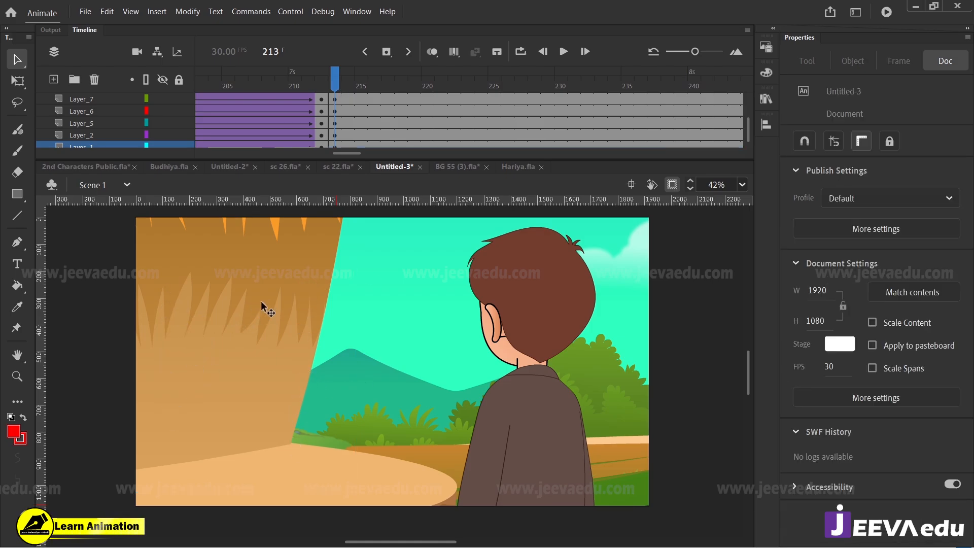
Step: Compare the wide shot at frame 212 with the close-up at frame 213 and scrub ahead to frame 231
{"action": "left_click_drag", "start_coordinate": [335, 84], "coordinate": [327, 89]}
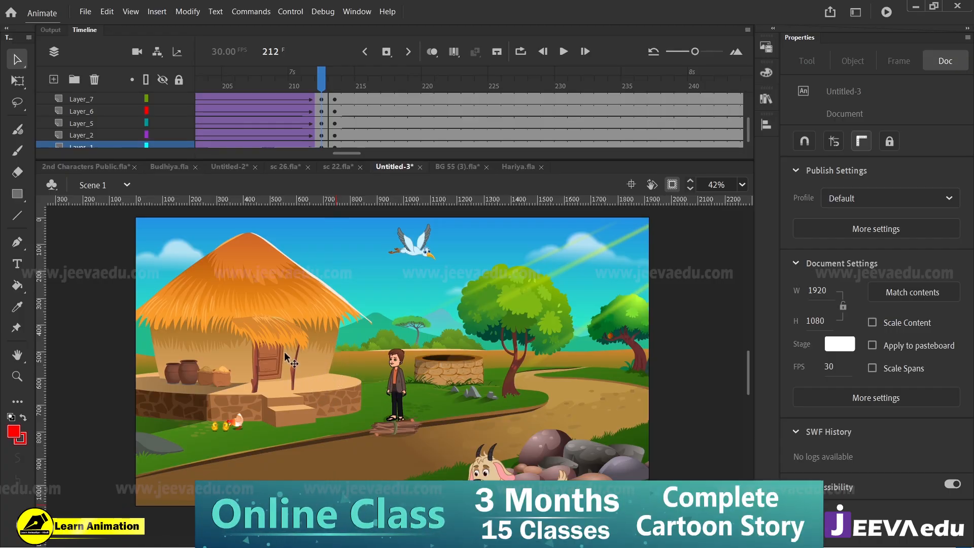
{"action": "left_click", "coordinate": [334, 83]}
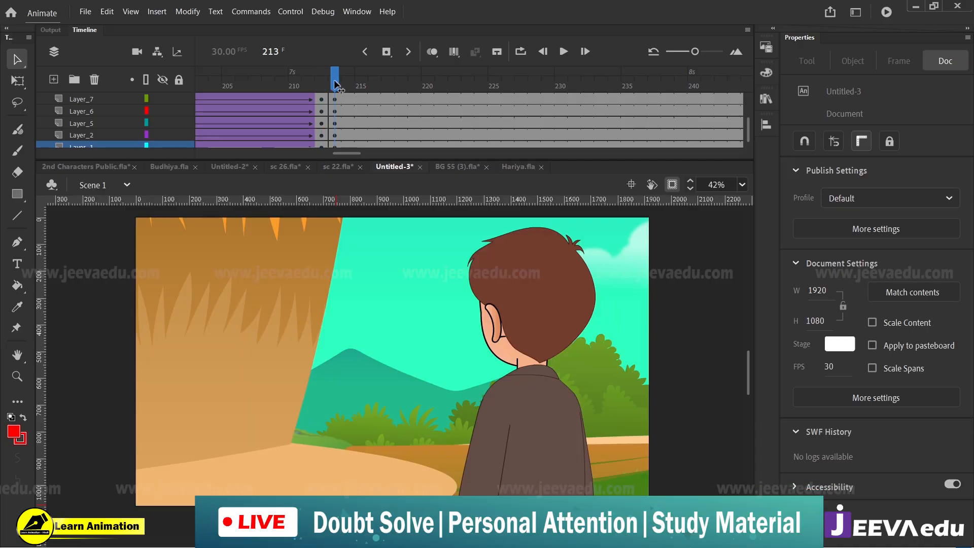
{"action": "left_click_drag", "start_coordinate": [334, 83], "coordinate": [571, 100]}
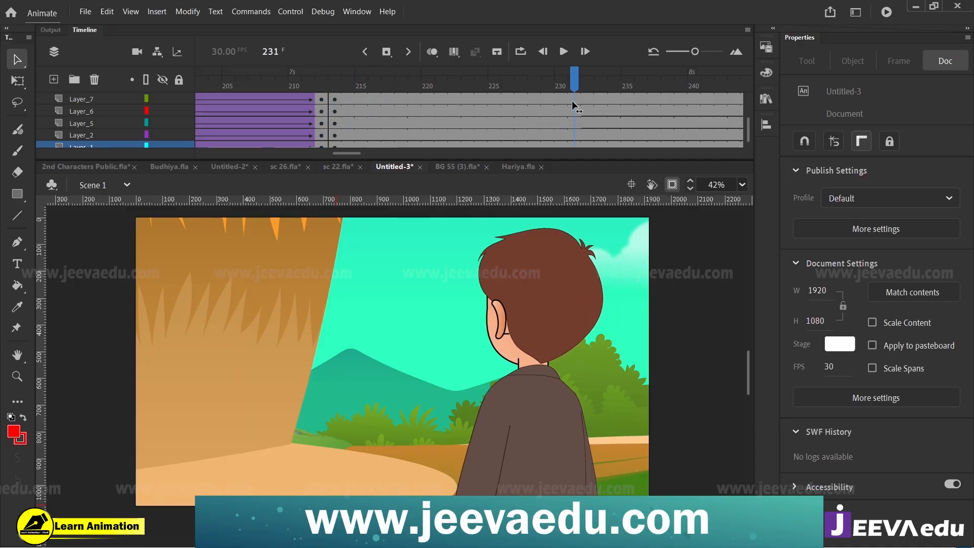
Step: Move the back-facing boy about 100 px to the left and play the cut into the close-up twice
{"action": "left_click", "coordinate": [544, 355]}
{"action": "left_click_drag", "start_coordinate": [543, 359], "coordinate": [517, 357]}
{"action": "left_click_drag", "start_coordinate": [517, 84], "coordinate": [247, 113]}
{"action": "key", "text": "Return"}
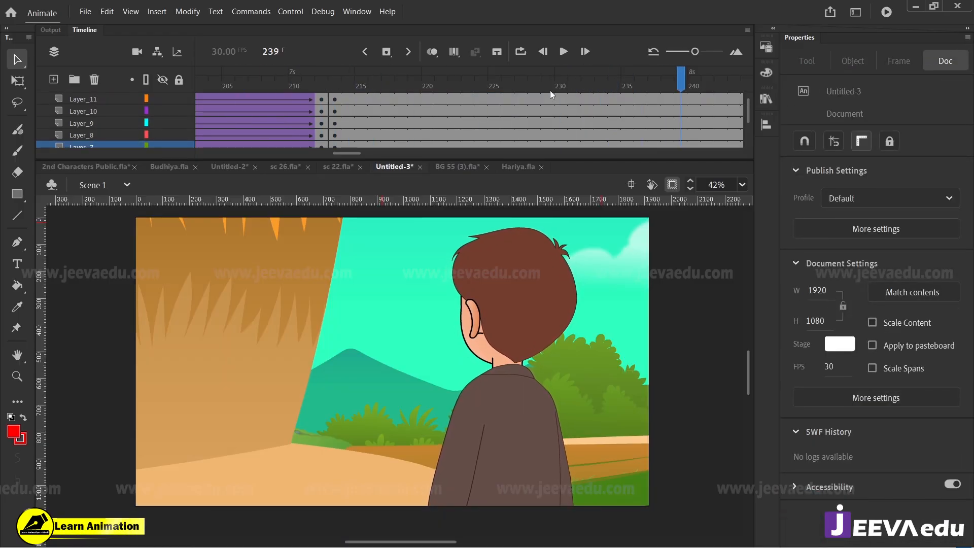
{"action": "left_click", "coordinate": [281, 108]}
{"action": "key", "text": "Return"}
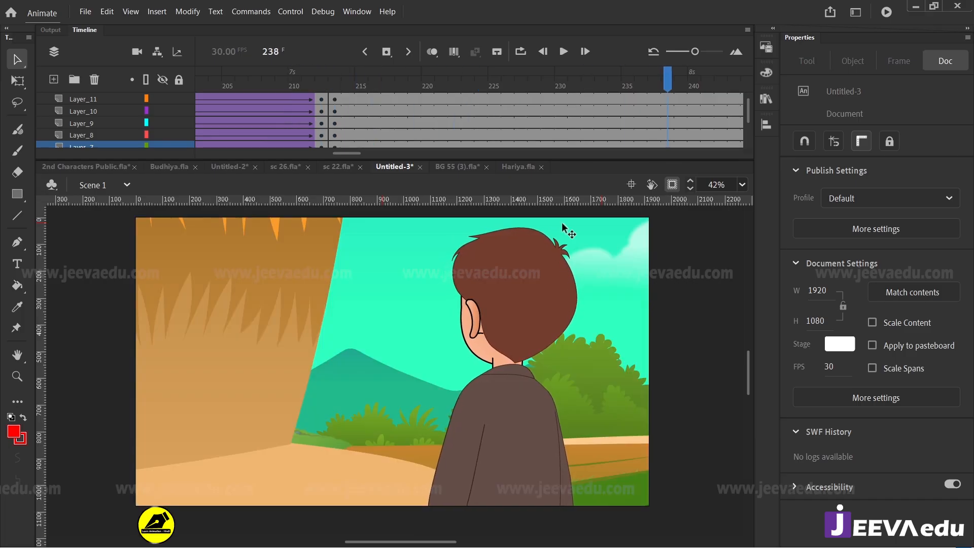
Step: Examine the hut and boy up close at frame 212 and compare them with the close-up at frame 213
{"action": "scroll", "coordinate": [359, 117], "scroll_direction": "down", "scroll_amount": 2}
{"action": "left_click", "coordinate": [403, 370]}
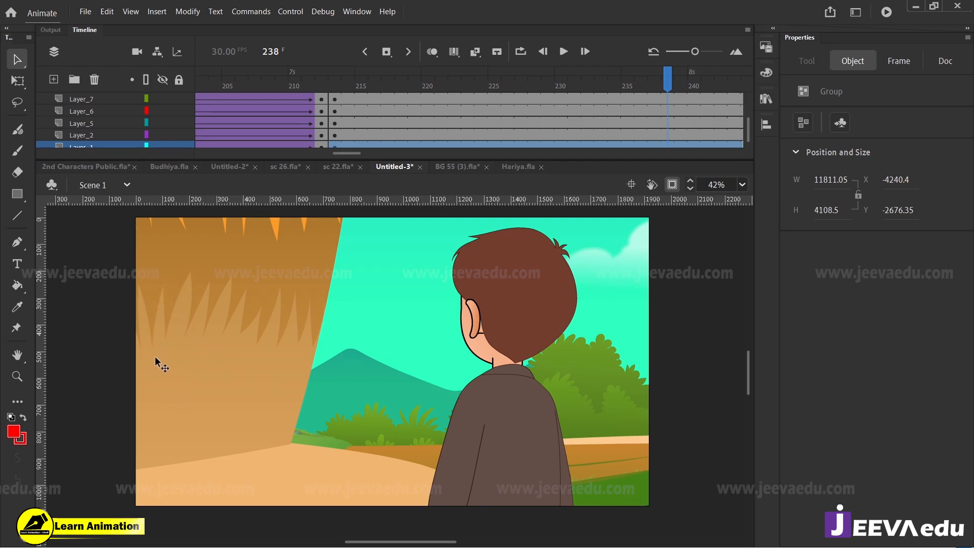
{"action": "left_click", "coordinate": [322, 85]}
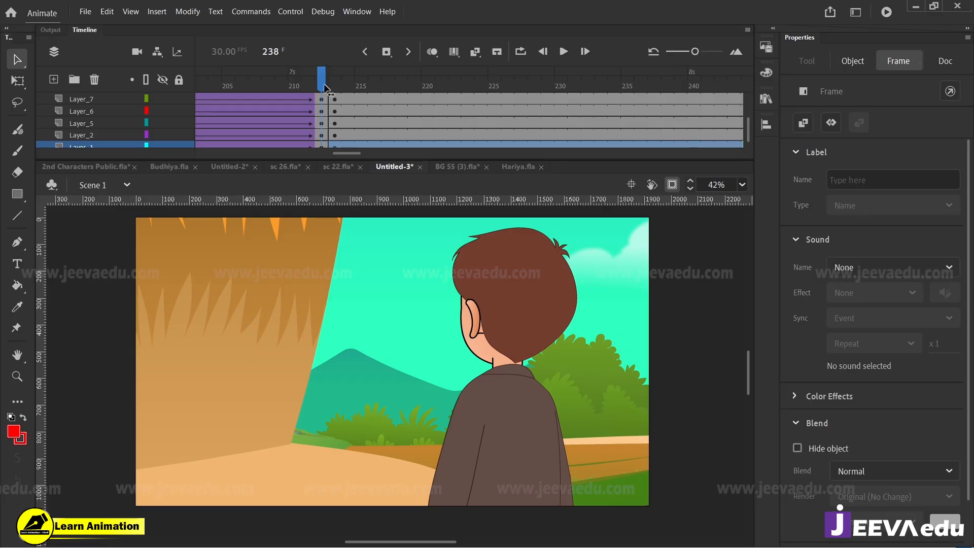
{"action": "key", "text": "z"}
{"action": "left_click", "coordinate": [324, 375]}
{"action": "left_click", "coordinate": [325, 373]}
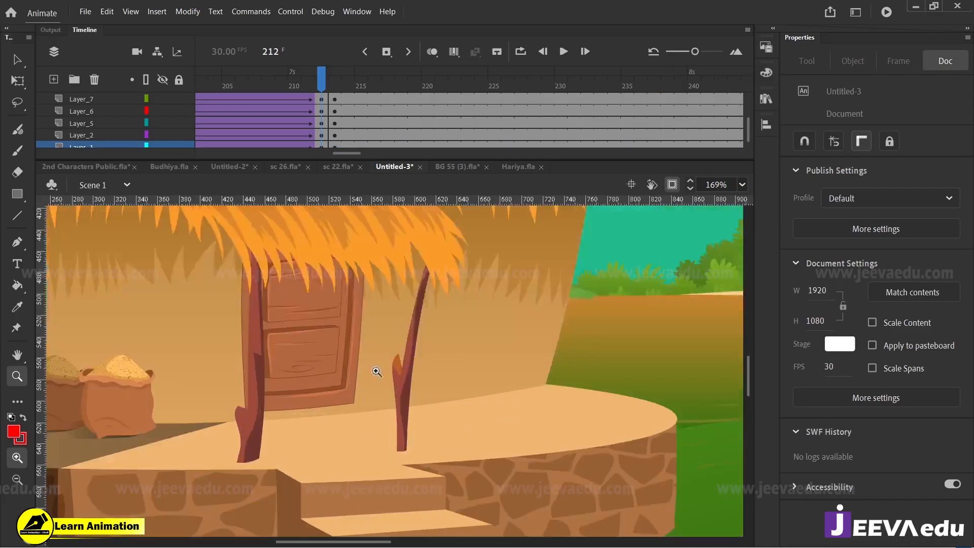
{"action": "key", "text": "space"}
{"action": "left_click_drag", "start_coordinate": [480, 400], "coordinate": [277, 320]}
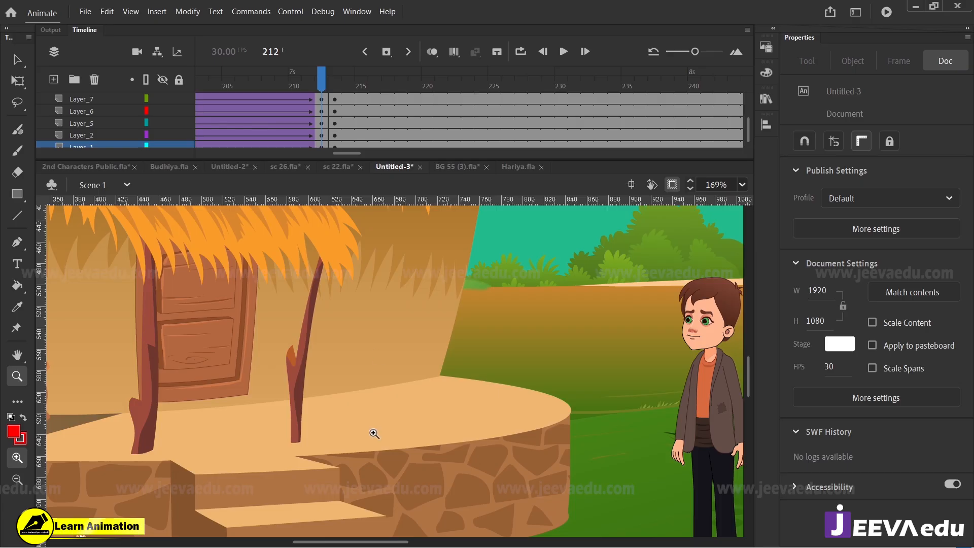
{"action": "left_click", "coordinate": [339, 87]}
{"action": "left_click", "coordinate": [359, 398], "text": "alt"}
{"action": "left_click", "coordinate": [382, 378], "text": "alt"}
{"action": "left_click", "coordinate": [383, 378], "text": "alt"}
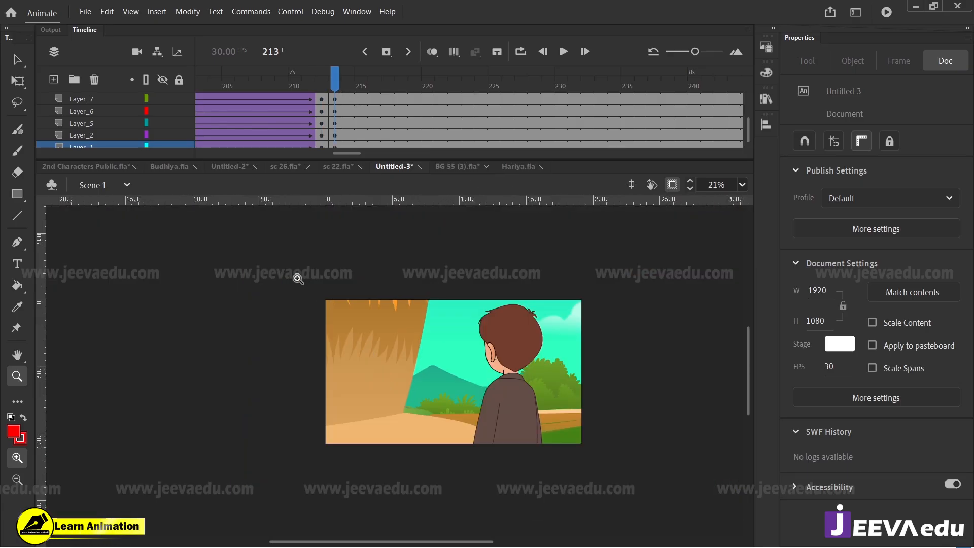
Step: Select all background artwork on Layer_1 at frame 213 and convert it to a graphic symbol
{"action": "left_click_drag", "start_coordinate": [312, 284], "coordinate": [548, 459]}
{"action": "key", "text": "space"}
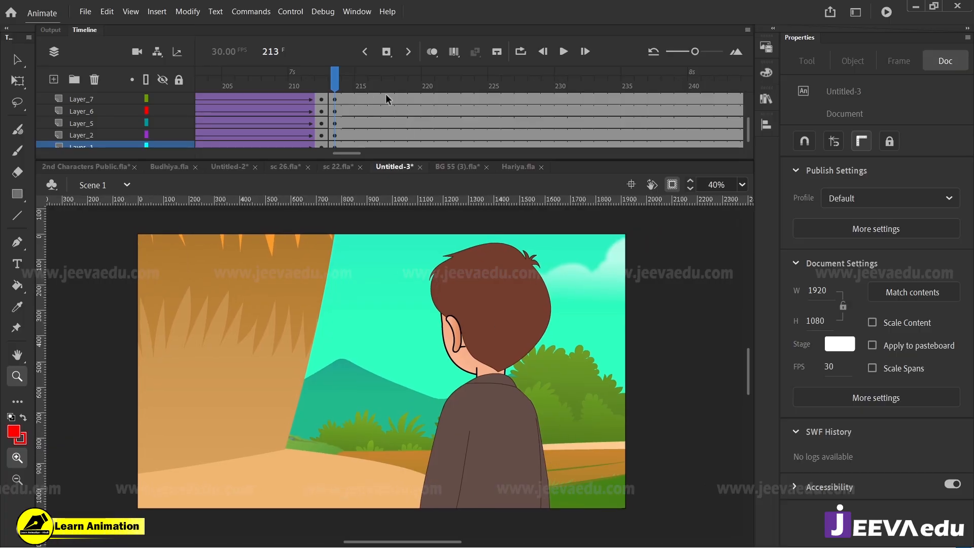
{"action": "scroll", "coordinate": [357, 101], "scroll_direction": "down", "scroll_amount": 2}
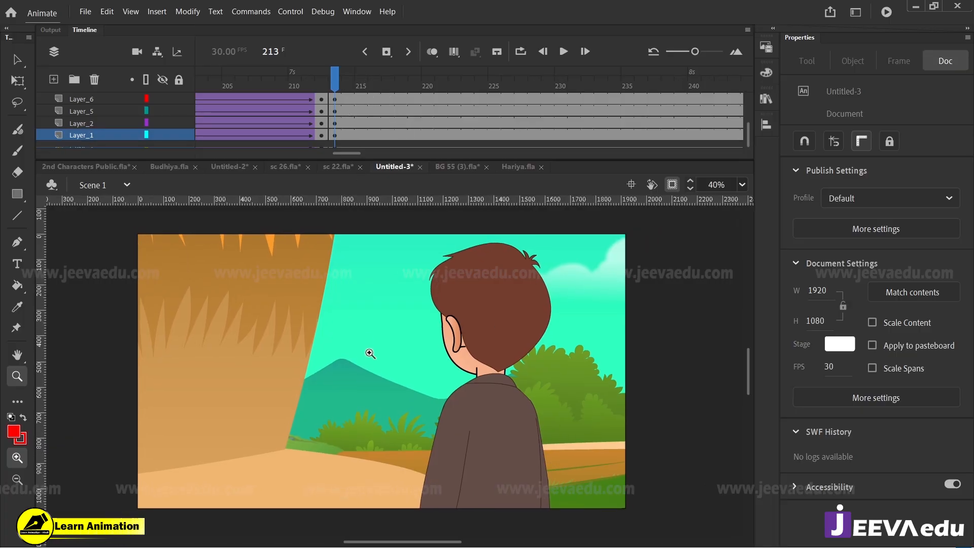
{"action": "key", "text": "v"}
{"action": "left_click", "coordinate": [386, 382]}
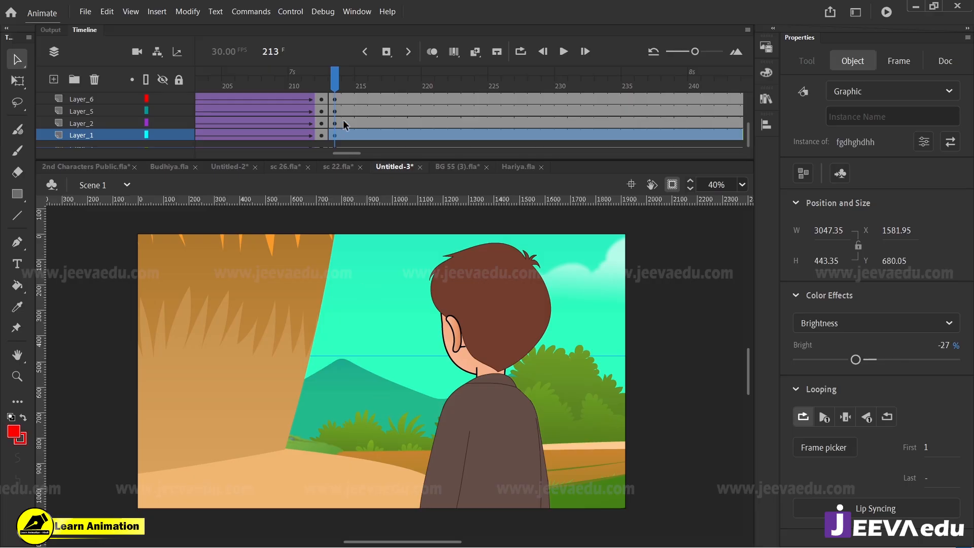
{"action": "left_click", "coordinate": [333, 135]}
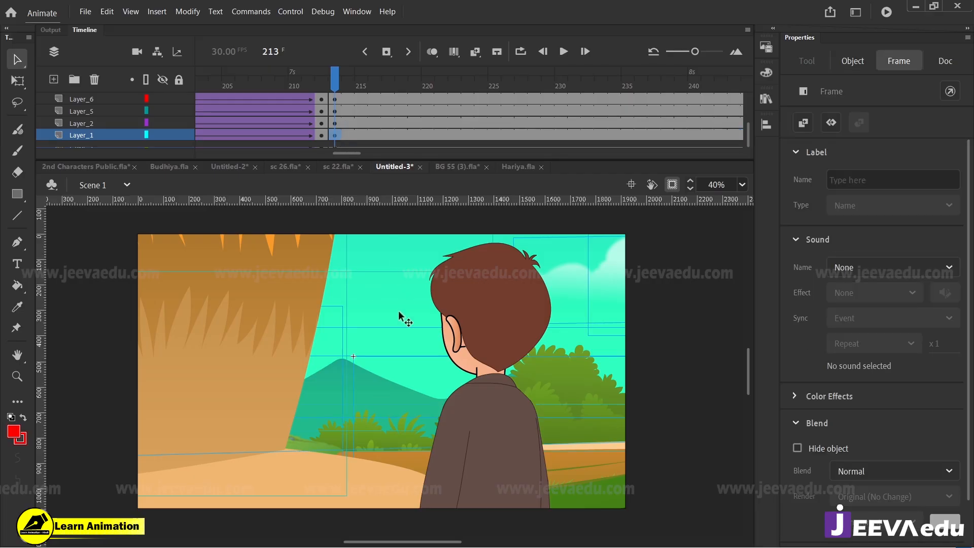
{"action": "key", "text": "F8"}
{"action": "key", "text": "Escape"}
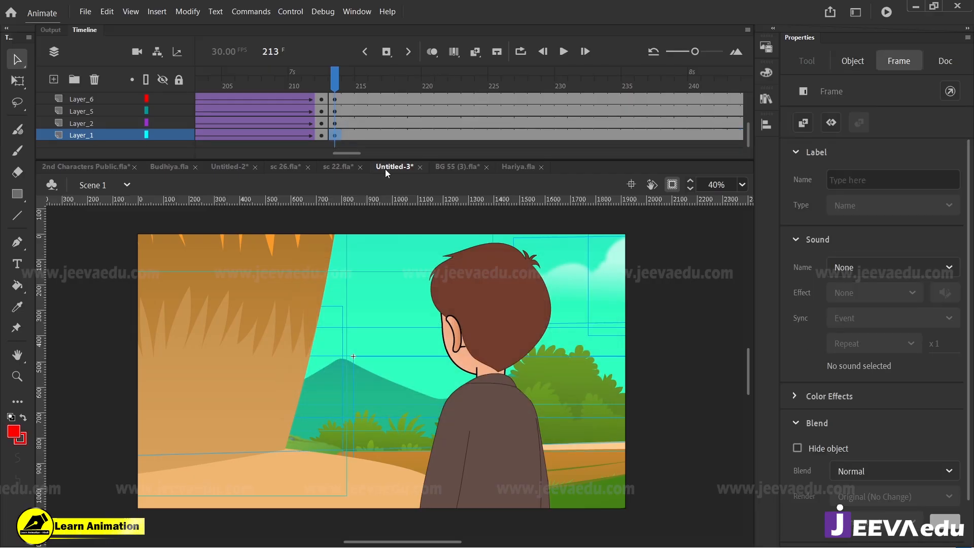
{"action": "scroll", "coordinate": [359, 118], "scroll_direction": "up", "scroll_amount": 5}
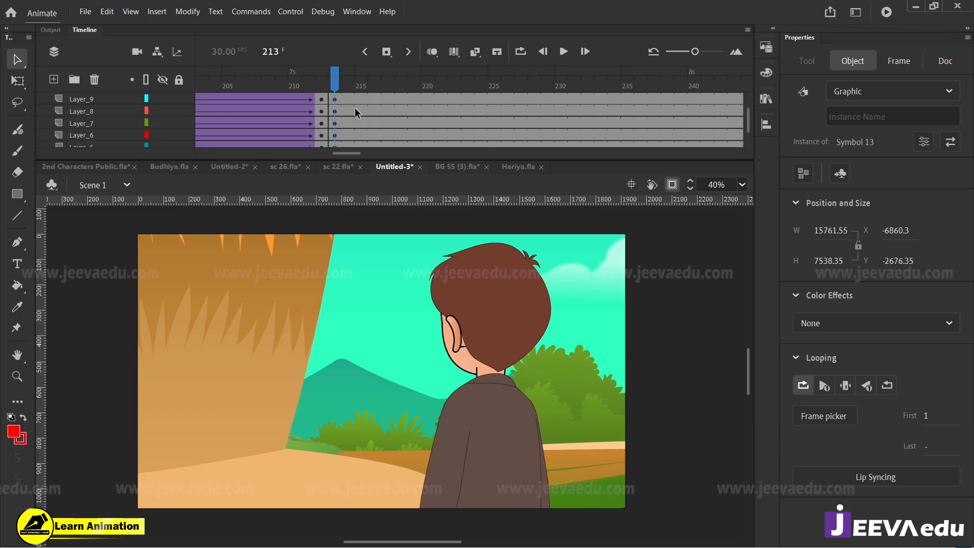
Step: Play the close-up and insert keyframes at frame 264 on all layers from Layer_11 down to Layer_1
{"action": "left_click", "coordinate": [343, 81]}
{"action": "key", "text": "Return"}
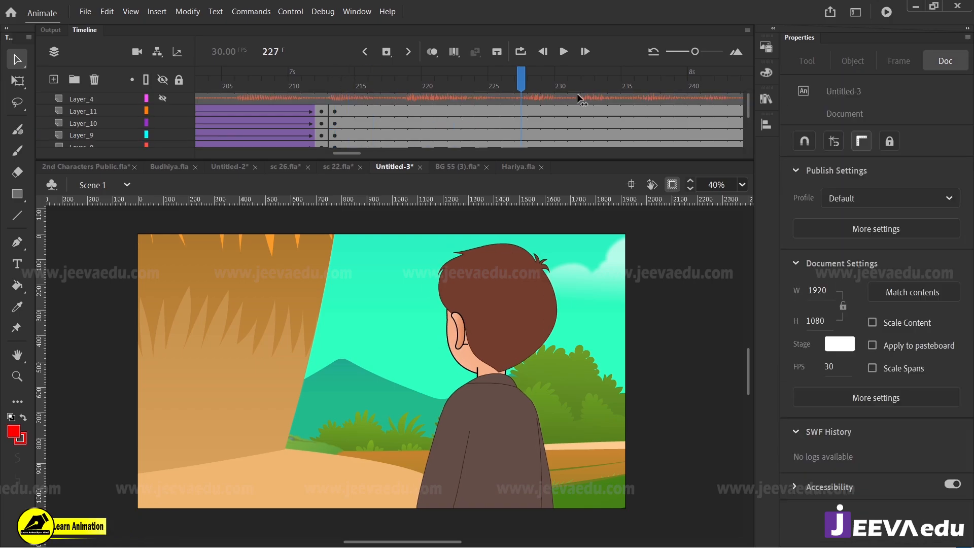
{"action": "left_click_drag", "start_coordinate": [419, 117], "coordinate": [413, 167]}
{"action": "scroll", "coordinate": [415, 111], "scroll_direction": "up", "scroll_amount": 5}
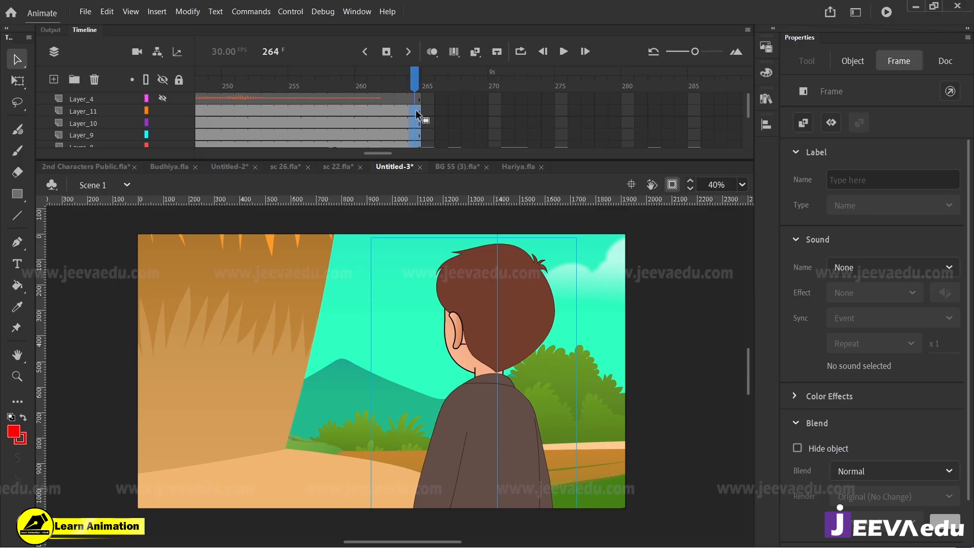
Step: Create classic tweens on Layer_11 through Layer_1 between the keyframes at frames 213 and 264
{"action": "left_click_drag", "start_coordinate": [390, 117], "coordinate": [363, 169]}
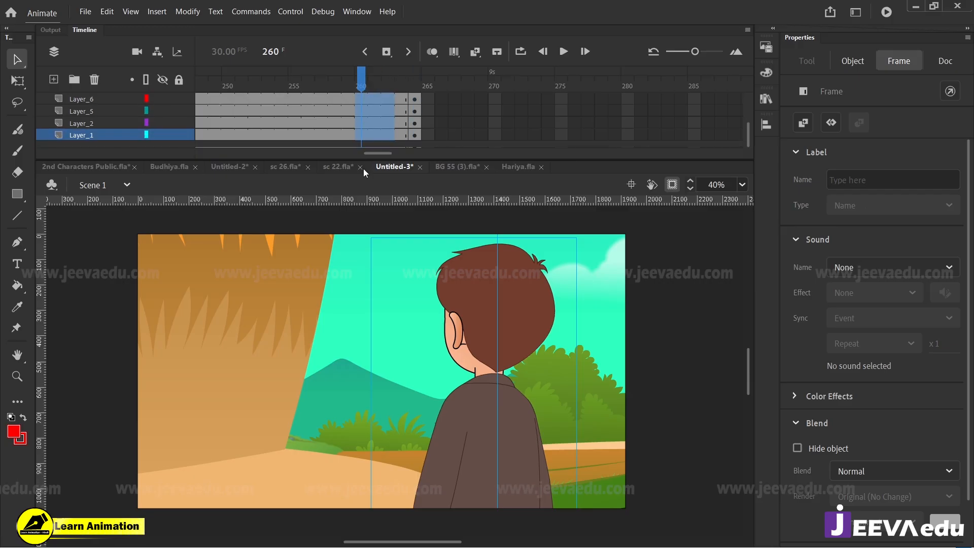
{"action": "right_click", "coordinate": [377, 123]}
{"action": "left_click", "coordinate": [426, 131]}
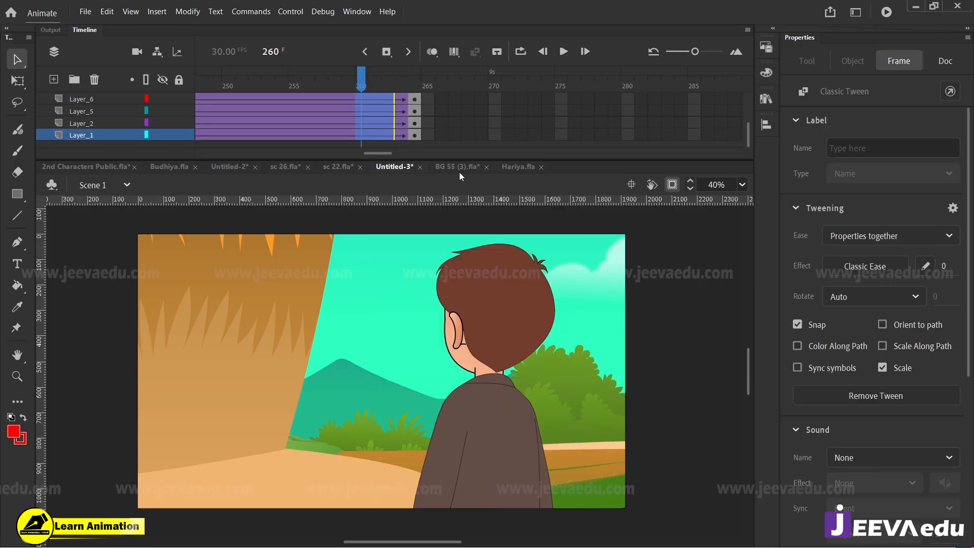
Step: Examine the full scene beyond the stage at frame 260, restore the stage clipping, and compare the tween's last frames up close
{"action": "left_click", "coordinate": [667, 189]}
{"action": "key", "text": "z"}
{"action": "left_click", "coordinate": [374, 387], "text": "alt"}
{"action": "left_click", "coordinate": [392, 419], "text": "alt"}
{"action": "left_click", "coordinate": [405, 441], "text": "alt"}
{"action": "left_click", "coordinate": [405, 426], "text": "alt"}
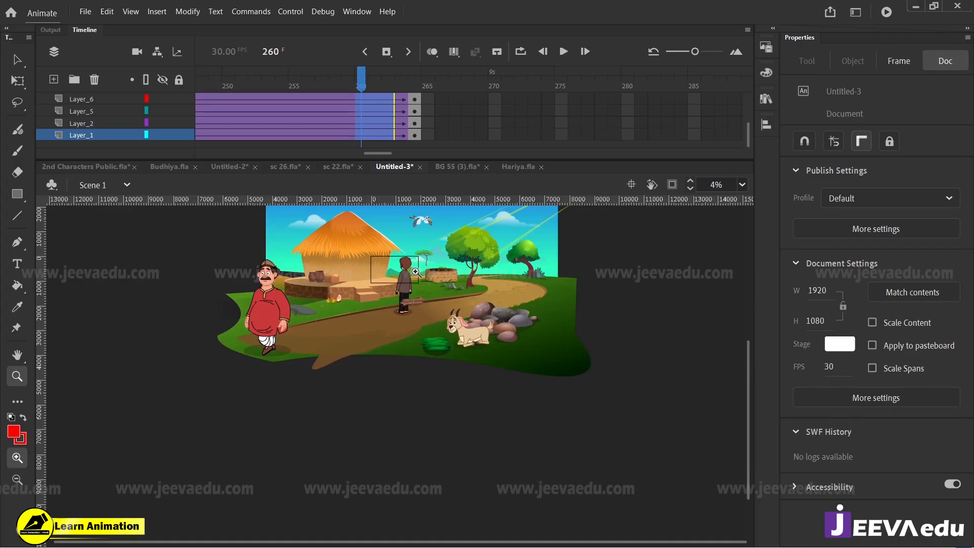
{"action": "left_click", "coordinate": [672, 186]}
{"action": "left_click_drag", "start_coordinate": [373, 258], "coordinate": [429, 293]}
{"action": "left_click_drag", "start_coordinate": [176, 233], "coordinate": [615, 494]}
{"action": "key", "text": "comma"}
{"action": "key", "text": "period"}
{"action": "key", "text": "period"}
{"action": "key", "text": "period"}
{"action": "key", "text": "period"}
{"action": "key", "text": "period"}
{"action": "key", "text": "comma"}
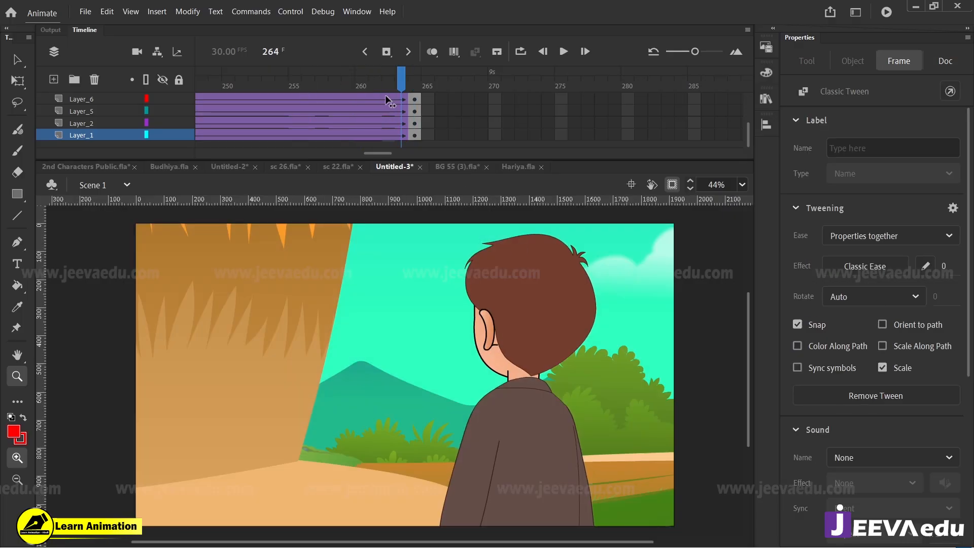
Step: Apply a custom S-shaped ease, slow at both start and end, to the tweens on Layer_11 through Layer_1
{"action": "scroll", "coordinate": [385, 96], "scroll_direction": "up", "scroll_amount": 3}
{"action": "left_click_drag", "start_coordinate": [386, 94], "coordinate": [372, 171]}
{"action": "left_click", "coordinate": [930, 269]}
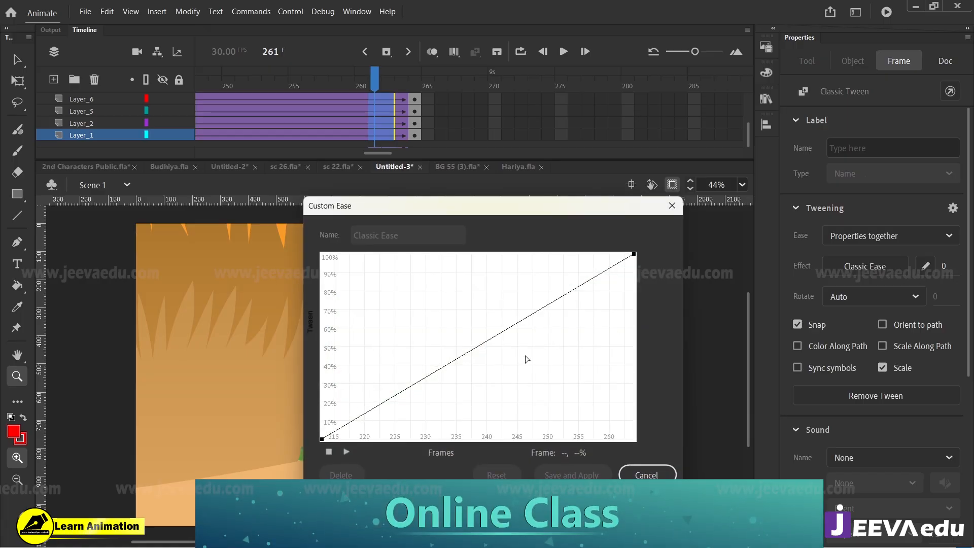
{"action": "left_click_drag", "start_coordinate": [419, 384], "coordinate": [454, 439]}
{"action": "left_click", "coordinate": [634, 254]}
{"action": "left_click_drag", "start_coordinate": [536, 313], "coordinate": [533, 215]}
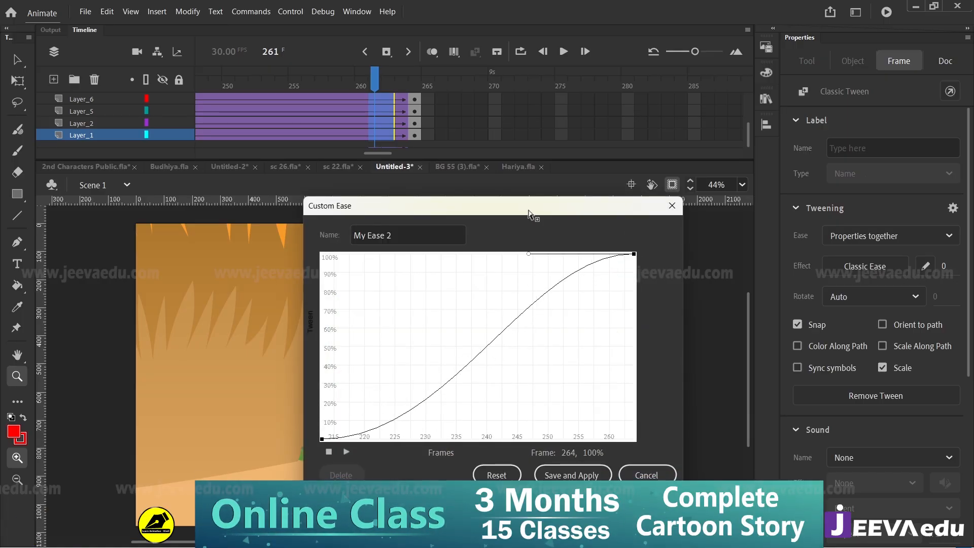
{"action": "left_click", "coordinate": [571, 474]}
Step: Scale up the artwork of Layer_11 through Layer_1 slightly at frame 264 and shift it a little down and left
{"action": "scroll", "coordinate": [411, 122], "scroll_direction": "up", "scroll_amount": 2}
{"action": "scroll", "coordinate": [415, 112], "scroll_direction": "up", "scroll_amount": 1}
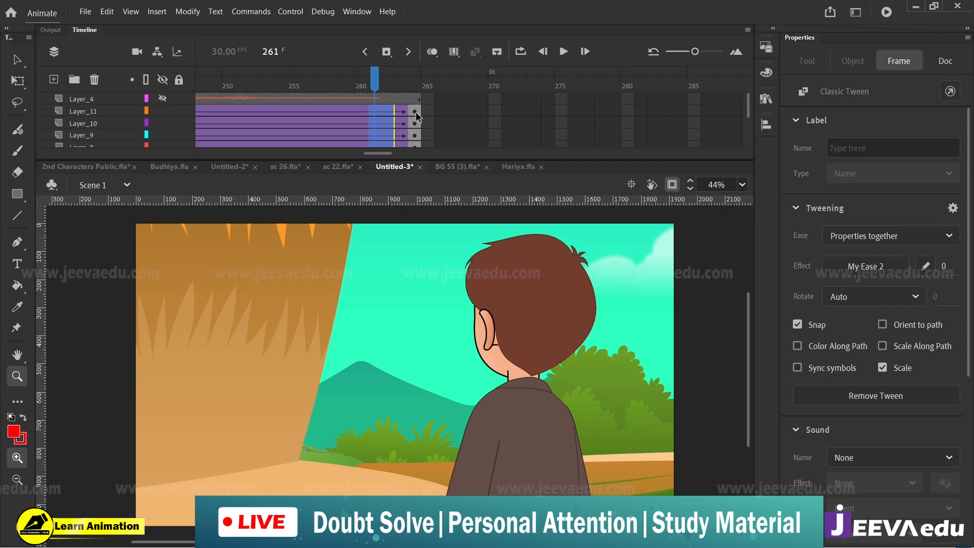
{"action": "left_click_drag", "start_coordinate": [415, 112], "coordinate": [416, 168]}
{"action": "scroll", "coordinate": [422, 110], "scroll_direction": "down", "scroll_amount": 1}
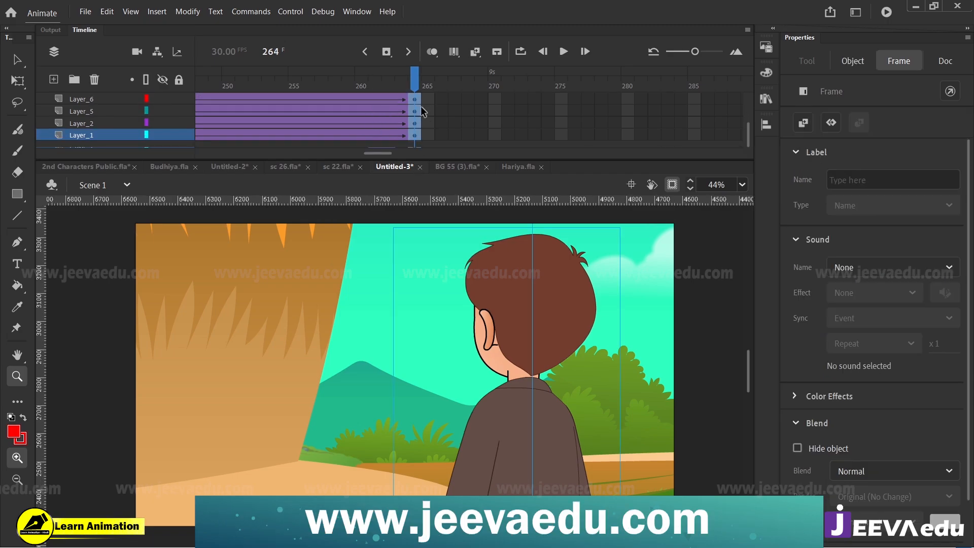
{"action": "key", "text": "ctrl+alt+s"}
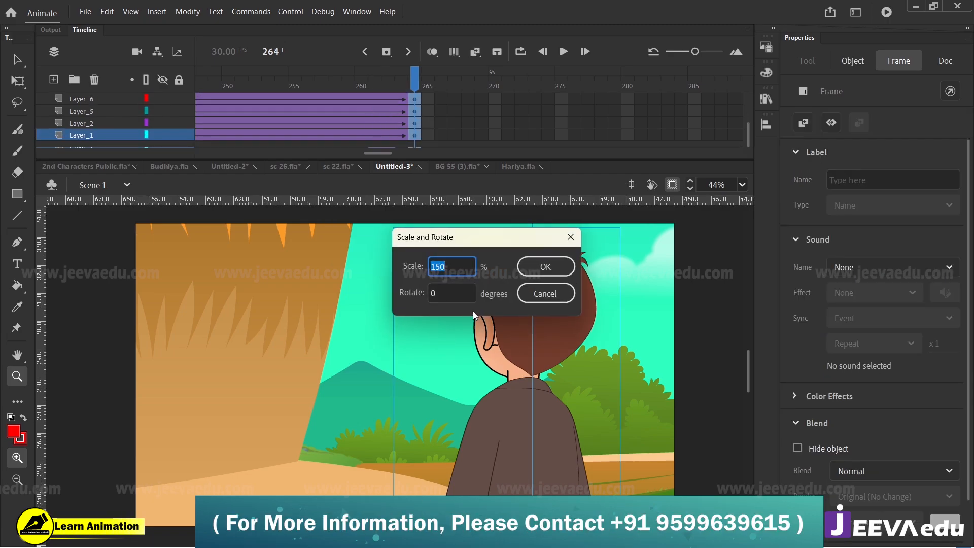
{"action": "left_click", "coordinate": [542, 277]}
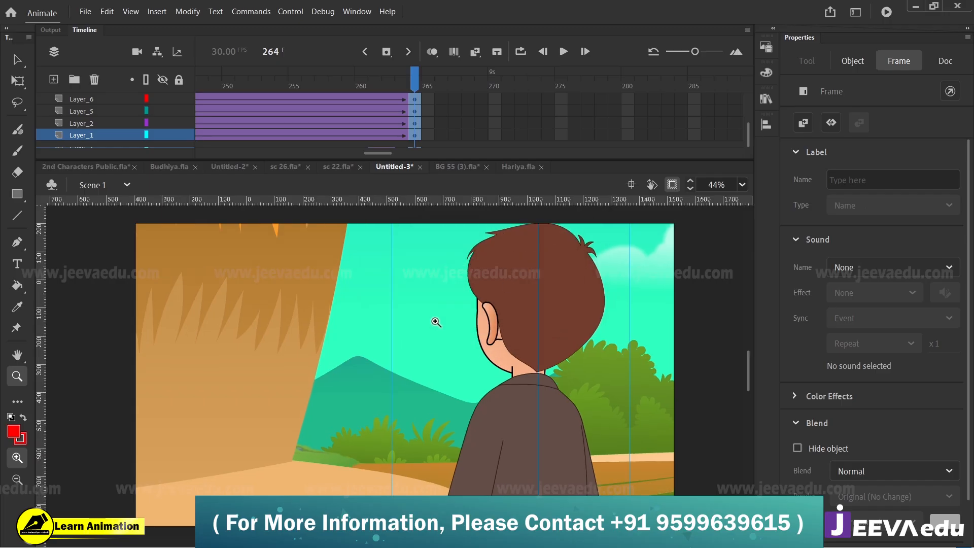
{"action": "key", "text": "v"}
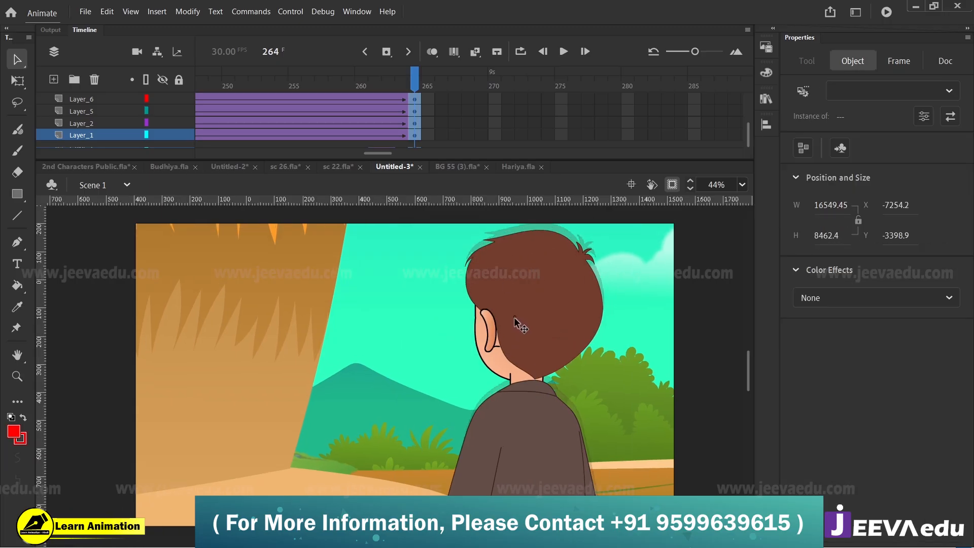
{"action": "left_click_drag", "start_coordinate": [515, 311], "coordinate": [513, 318]}
Step: Preview the zoom up to frame 264 and enlarge the artwork of Layer_11 through Layer_1 slightly more at that frame
{"action": "scroll", "coordinate": [426, 96], "scroll_direction": "up", "scroll_amount": 4}
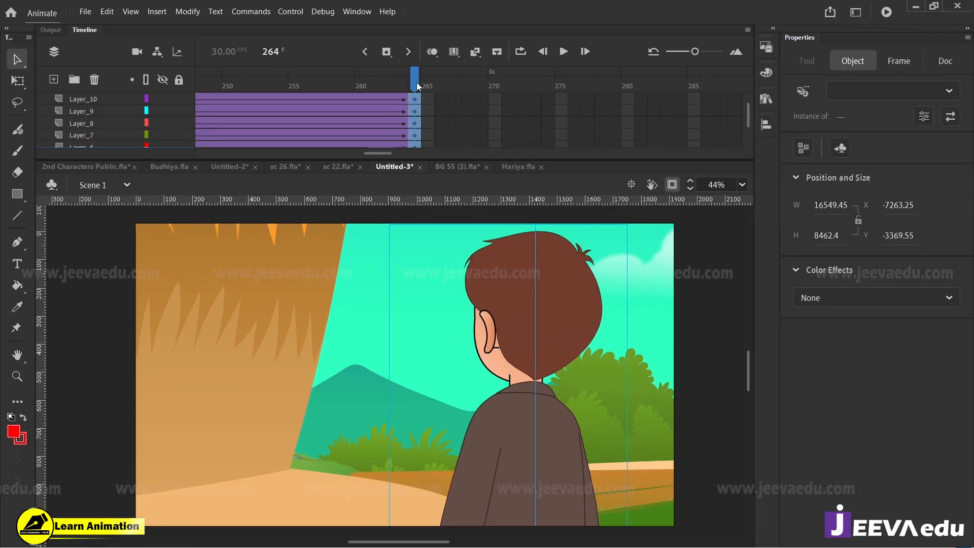
{"action": "left_click_drag", "start_coordinate": [416, 83], "coordinate": [229, 148]}
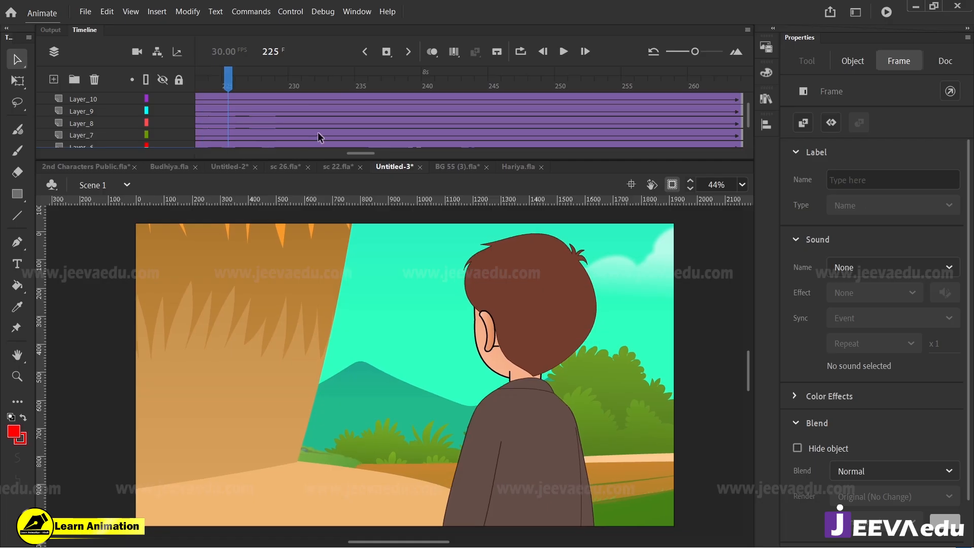
{"action": "scroll", "coordinate": [309, 124], "scroll_direction": "up", "scroll_amount": 2}
{"action": "left_click_drag", "start_coordinate": [230, 77], "coordinate": [692, 108]}
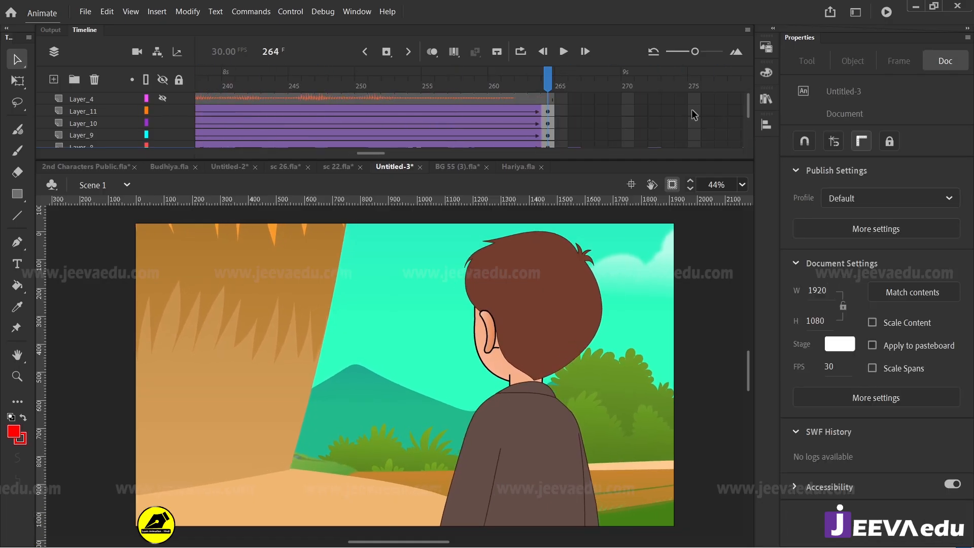
{"action": "left_click_drag", "start_coordinate": [550, 116], "coordinate": [549, 166]}
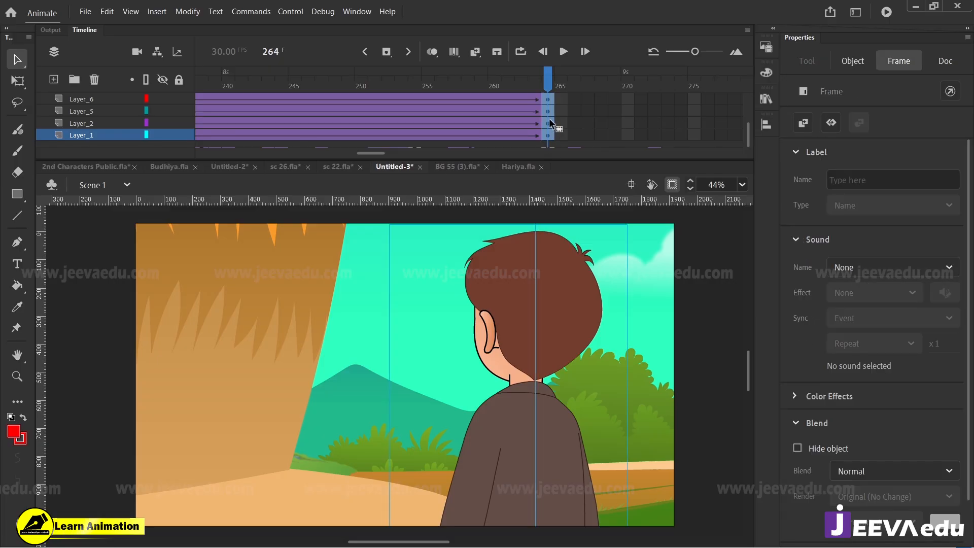
{"action": "key", "text": "ctrl+alt+s"}
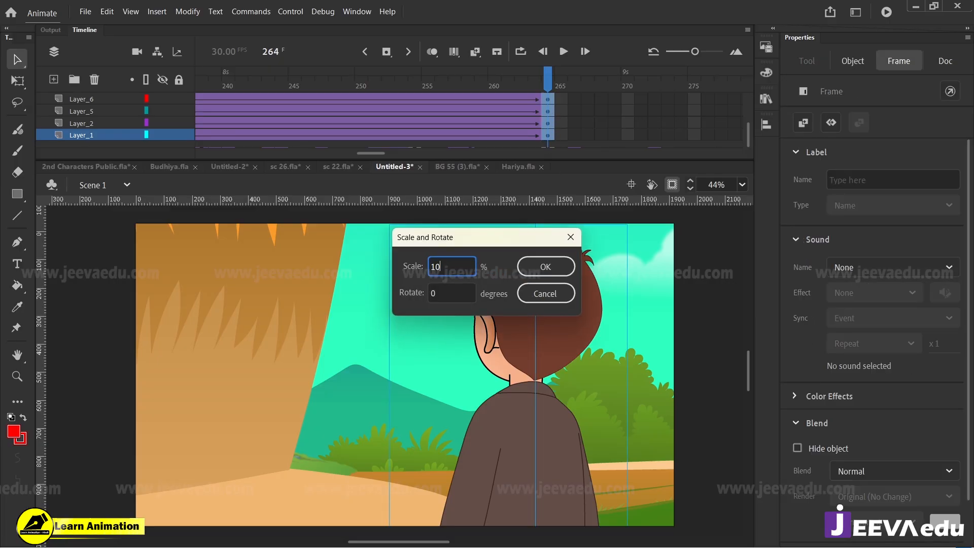
{"action": "left_click", "coordinate": [546, 267]}
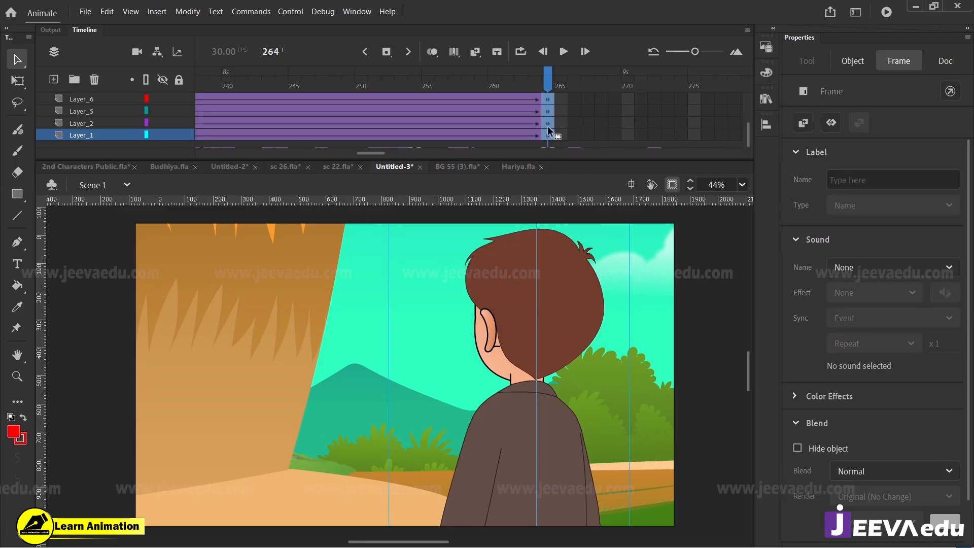
Step: Nudge the back-facing boy slightly up and to the right at frame 264
{"action": "key", "text": "Up"}
{"action": "key", "text": "Up"}
{"action": "key", "text": "Up"}
{"action": "key", "text": "Up"}
{"action": "left_click", "coordinate": [547, 75]}
{"action": "left_click_drag", "start_coordinate": [552, 335], "coordinate": [531, 333]}
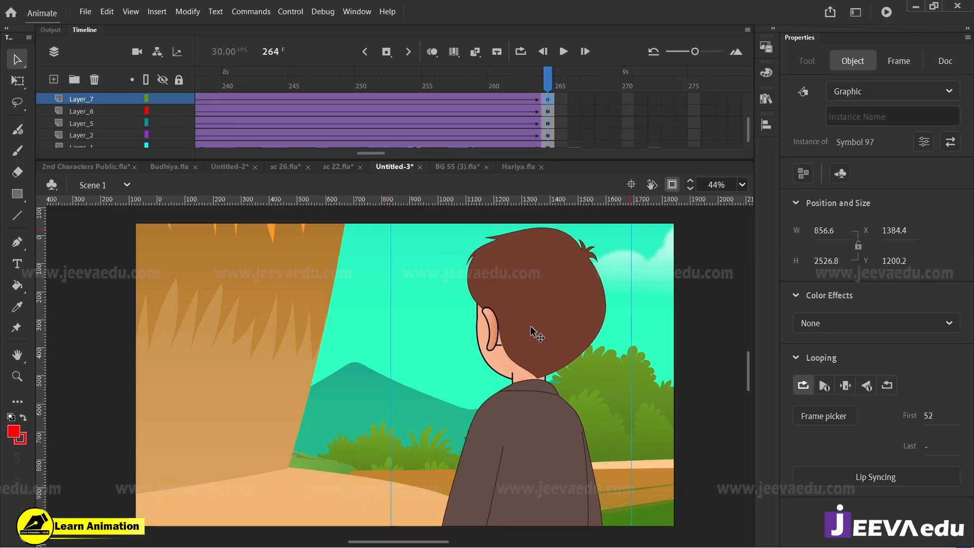
{"action": "key", "text": "Right"}
{"action": "key", "text": "Right"}
{"action": "key", "text": "Right"}
{"action": "key", "text": "Right"}
Step: Check the close-up tween up to frame 264 and review the whole animation from frame 1
{"action": "left_click_drag", "start_coordinate": [553, 79], "coordinate": [281, 150]}
{"action": "scroll", "coordinate": [348, 143], "scroll_direction": "up", "scroll_amount": 2}
{"action": "left_click_drag", "start_coordinate": [357, 153], "coordinate": [341, 153]}
{"action": "left_click", "coordinate": [324, 96]}
{"action": "left_click_drag", "start_coordinate": [331, 83], "coordinate": [695, 117]}
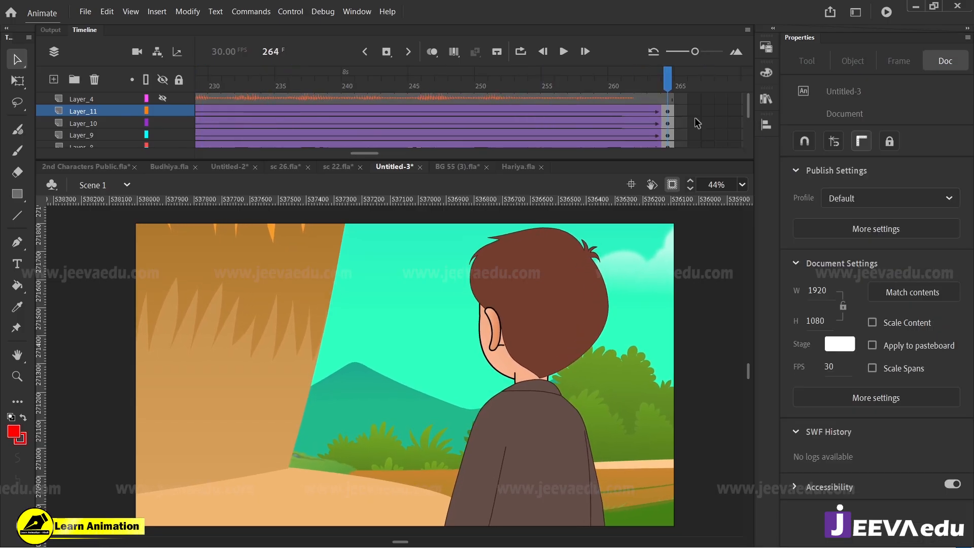
{"action": "left_click_drag", "start_coordinate": [365, 153], "coordinate": [130, 158]}
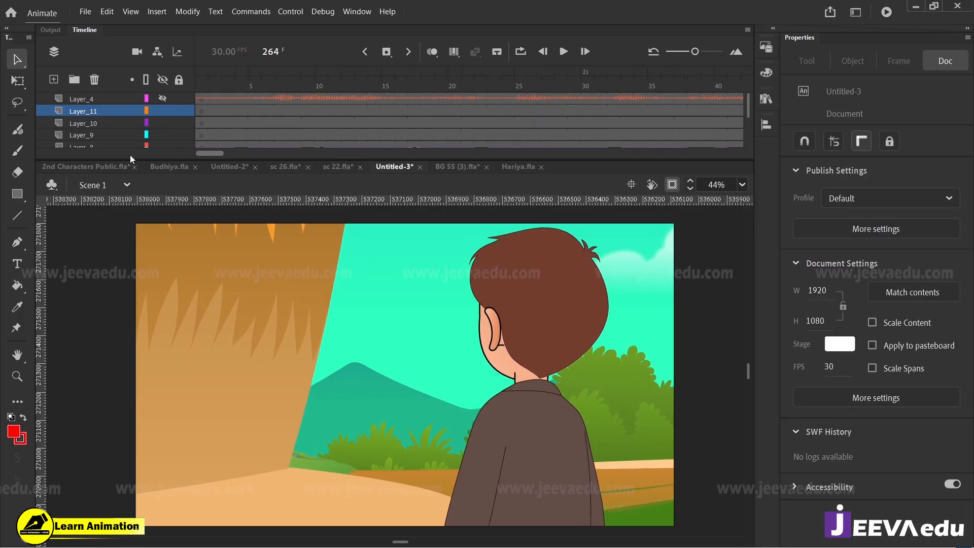
{"action": "left_click", "coordinate": [205, 97]}
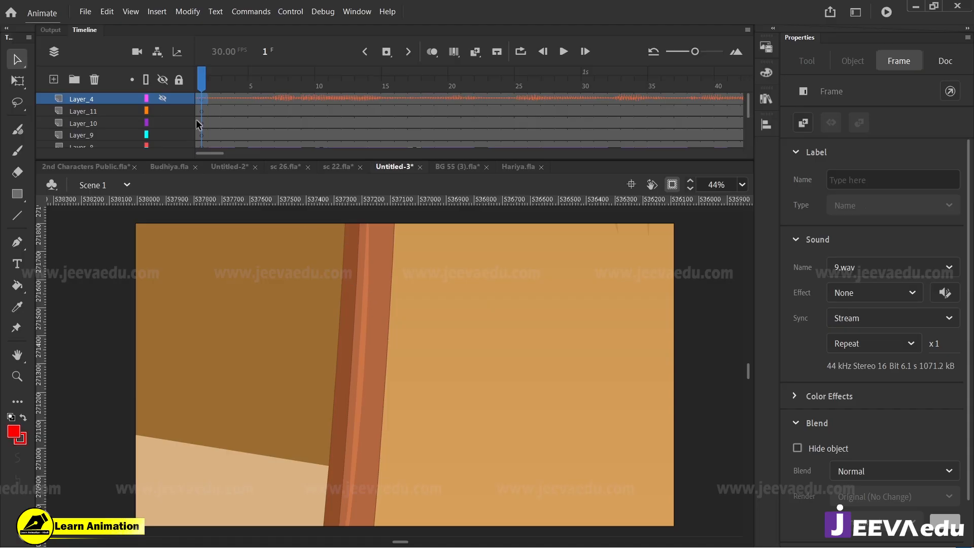
{"action": "key", "text": "Return"}
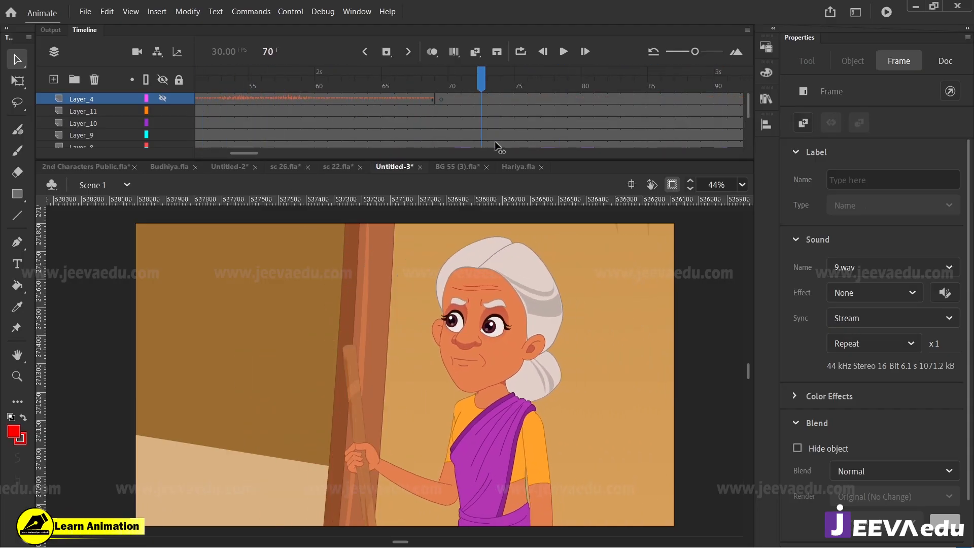
{"action": "left_click_drag", "start_coordinate": [497, 147], "coordinate": [228, 115]}
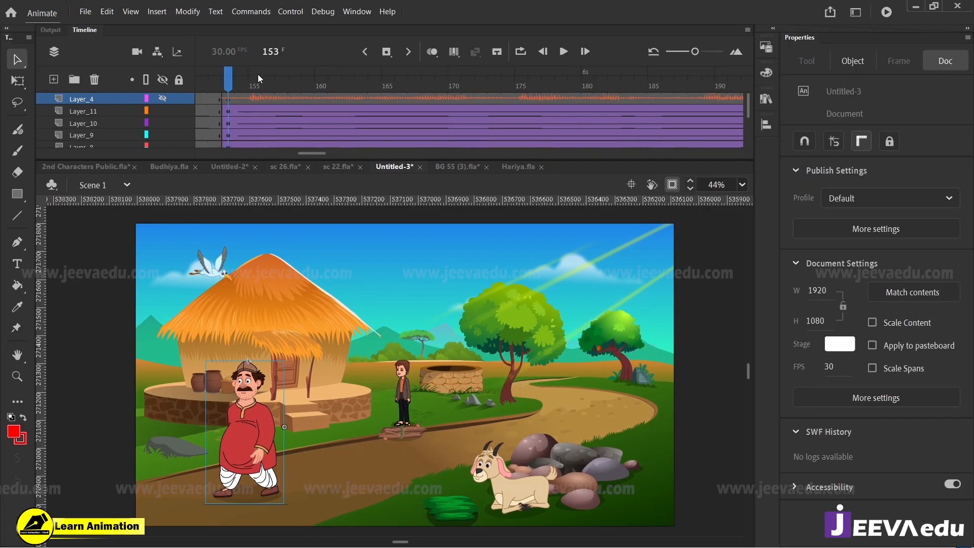
{"action": "left_click_drag", "start_coordinate": [259, 77], "coordinate": [929, 101]}
{"action": "left_click_drag", "start_coordinate": [351, 153], "coordinate": [169, 148]}
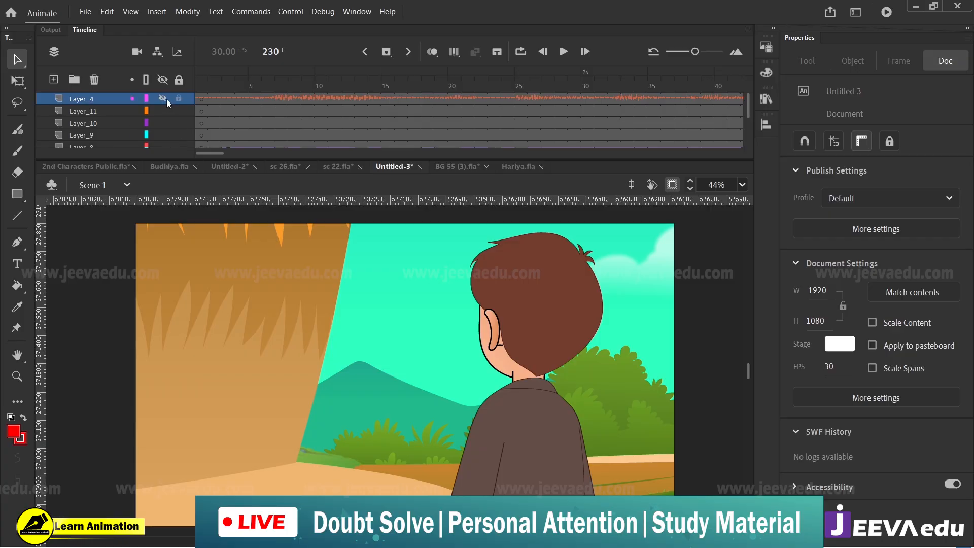
{"action": "left_click", "coordinate": [202, 98]}
{"action": "key", "text": "Return"}
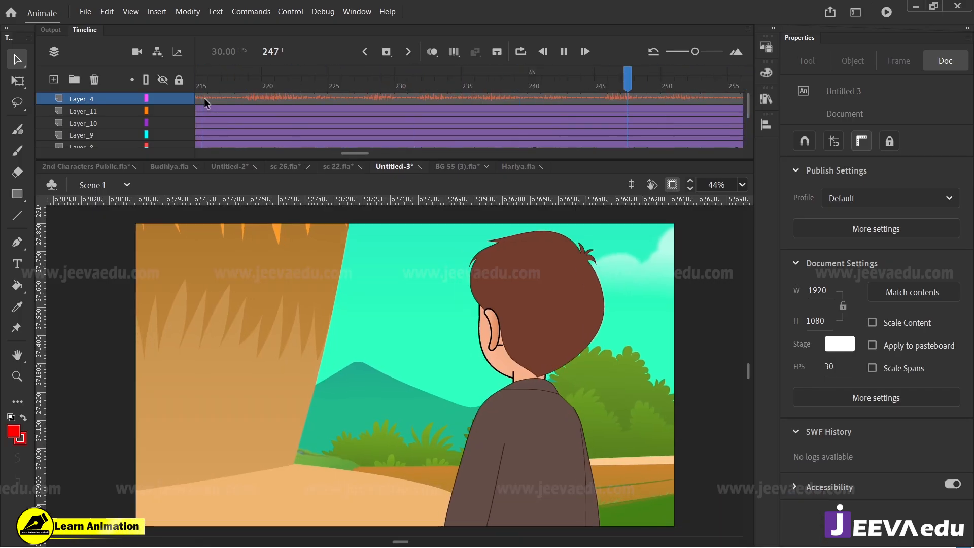
Step: Lock all layers, hide Layer_4, and return to the old woman's shot at frame 64
{"action": "left_click_drag", "start_coordinate": [391, 152], "coordinate": [210, 153]}
{"action": "left_click", "coordinate": [203, 84]}
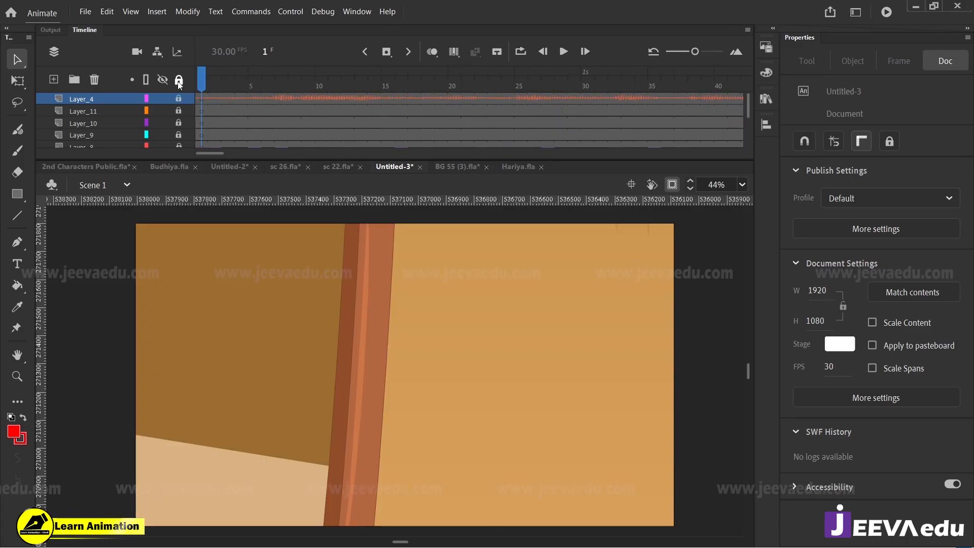
{"action": "left_click_drag", "start_coordinate": [201, 84], "coordinate": [256, 97]}
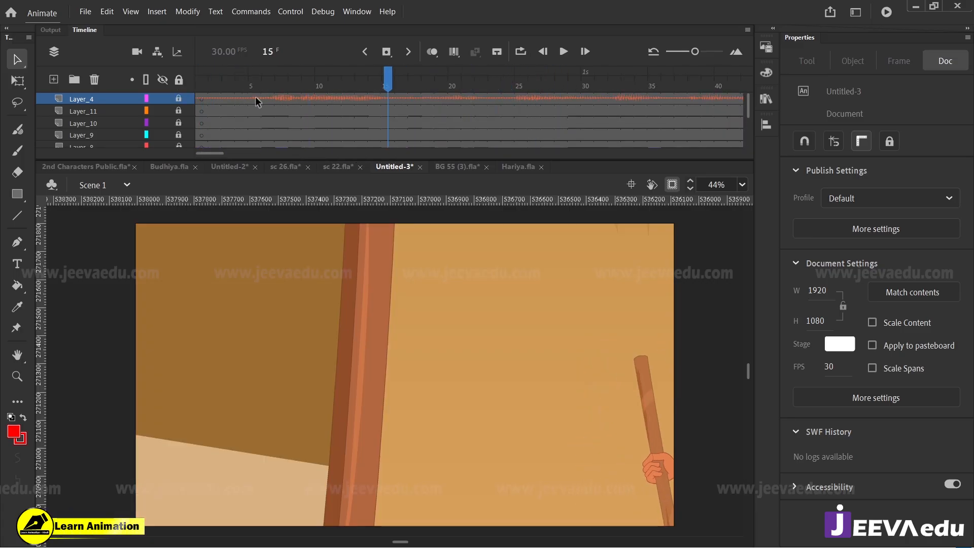
{"action": "left_click", "coordinate": [163, 98]}
{"action": "left_click_drag", "start_coordinate": [442, 79], "coordinate": [308, 99]}
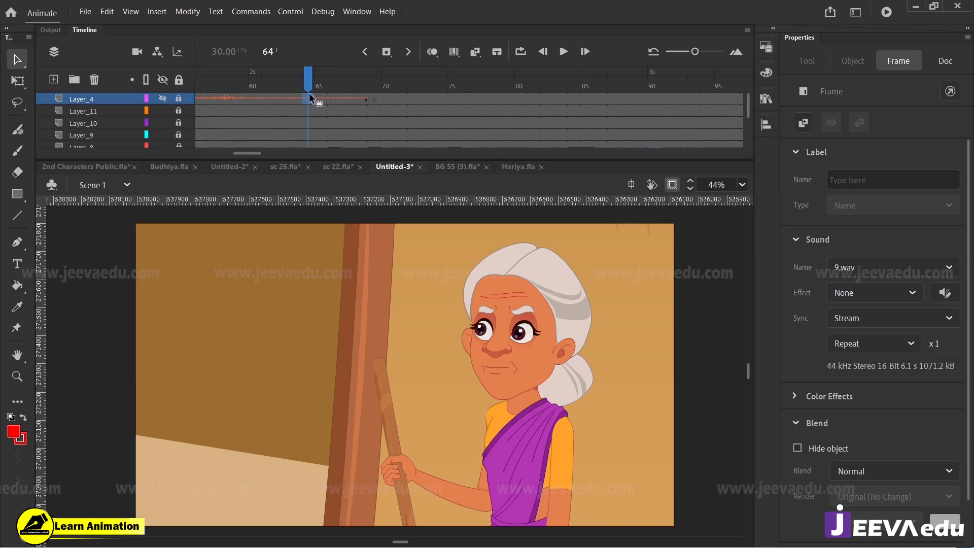
Step: Set the publish JPEG quality to 100 and confirm MP3, 160 kbps, Best quality for stream and event audio
{"action": "left_click", "coordinate": [101, 252]}
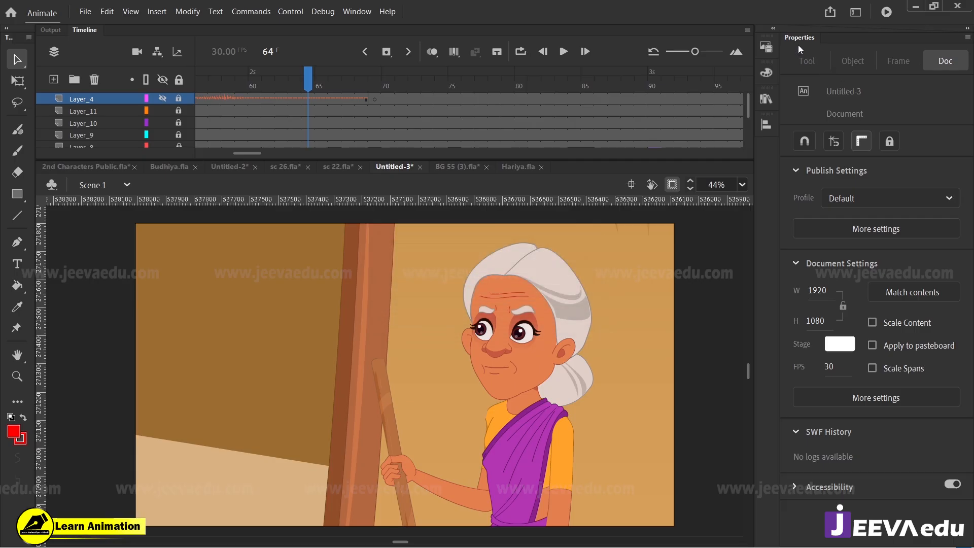
{"action": "left_click", "coordinate": [900, 227]}
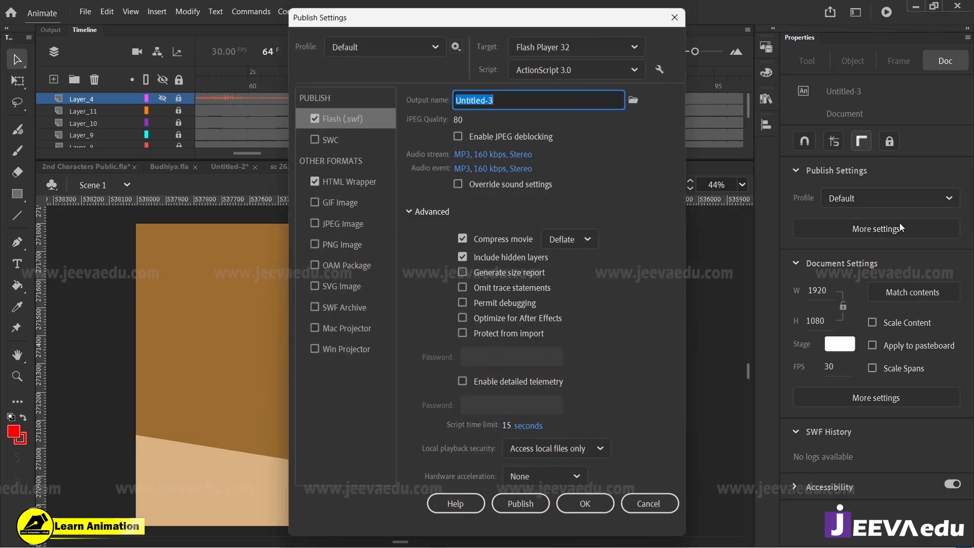
{"action": "left_click_drag", "start_coordinate": [458, 119], "coordinate": [570, 118]}
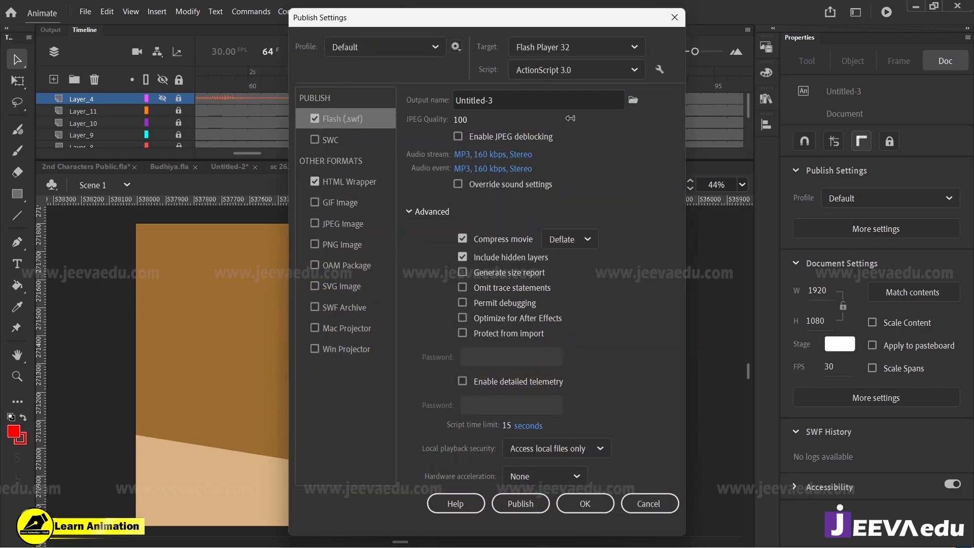
{"action": "left_click", "coordinate": [490, 157]}
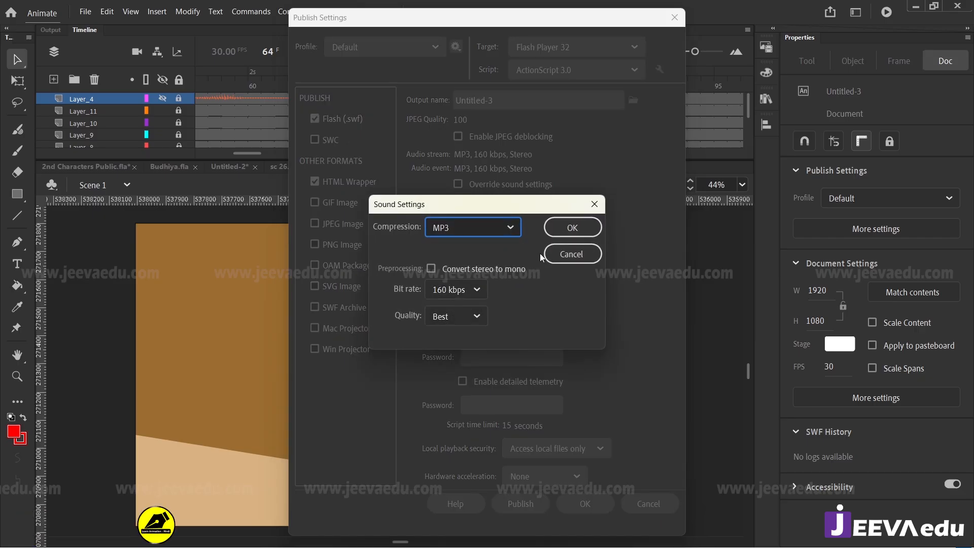
{"action": "left_click", "coordinate": [570, 226]}
{"action": "left_click", "coordinate": [503, 171]}
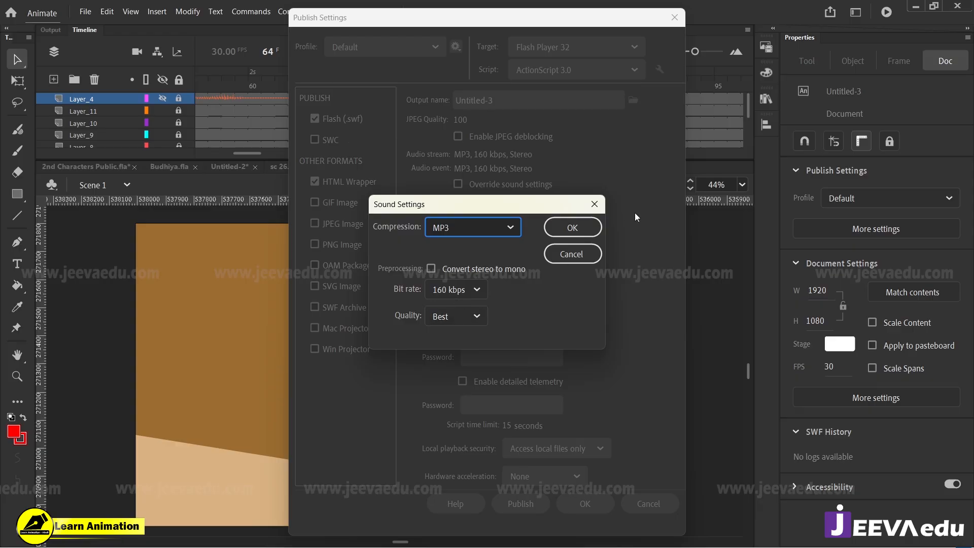
{"action": "left_click", "coordinate": [597, 223]}
{"action": "left_click", "coordinate": [585, 504]}
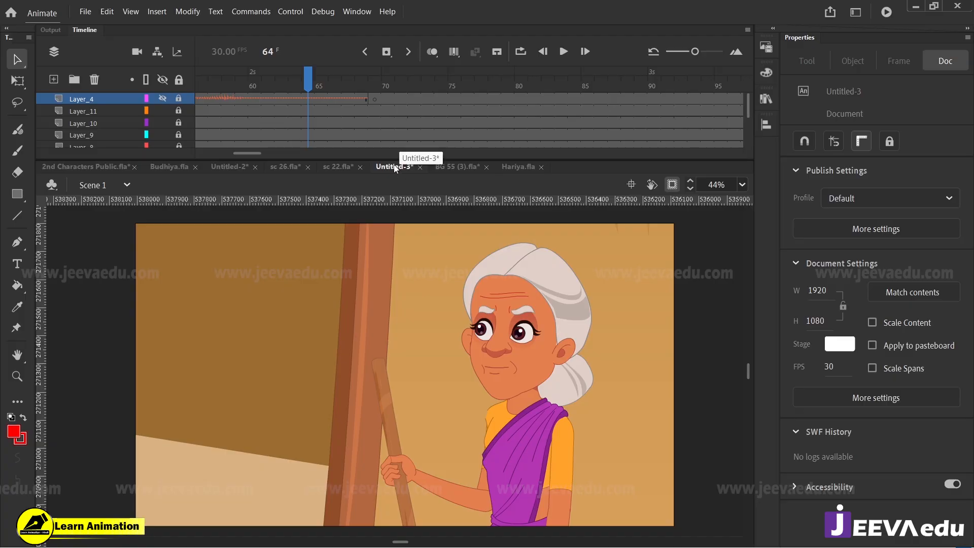
Step: Start saving the document and browse to the All sc fla folder inside Story 1 on drive E
{"action": "left_click", "coordinate": [85, 11]}
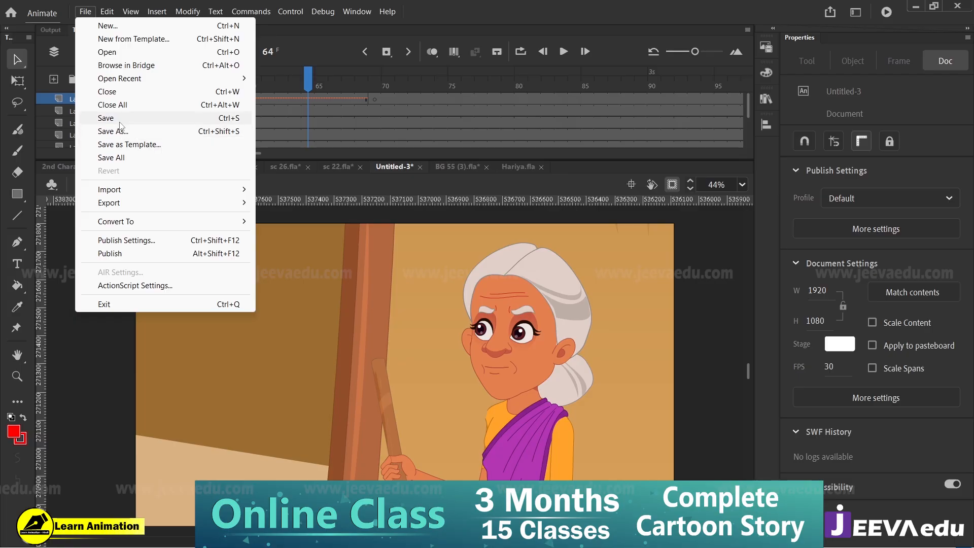
{"action": "left_click", "coordinate": [308, 83]}
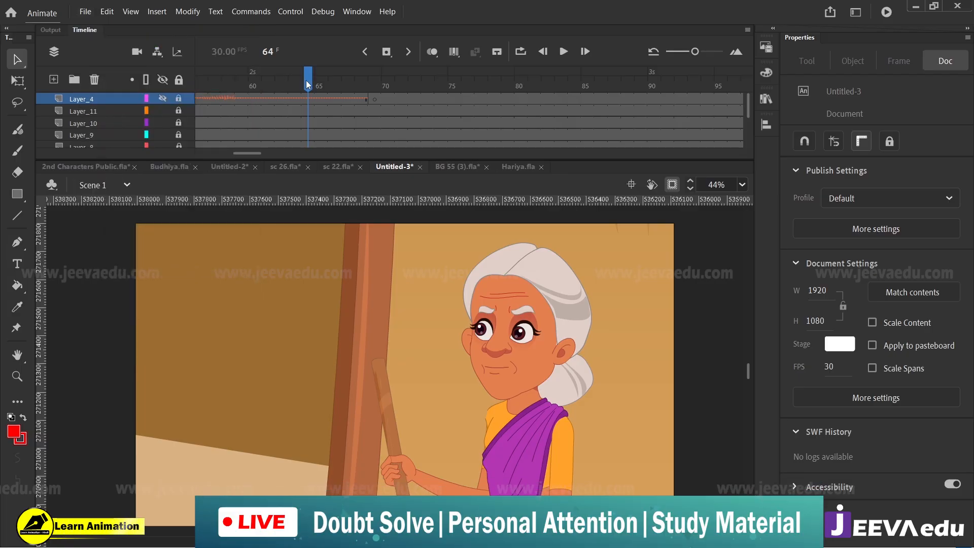
{"action": "key", "text": "ctrl+s"}
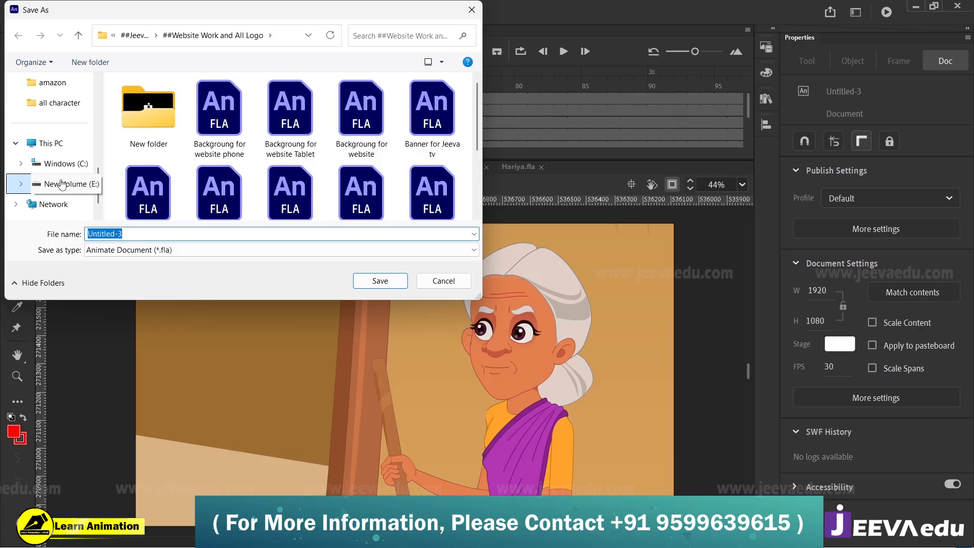
{"action": "left_click", "coordinate": [61, 184]}
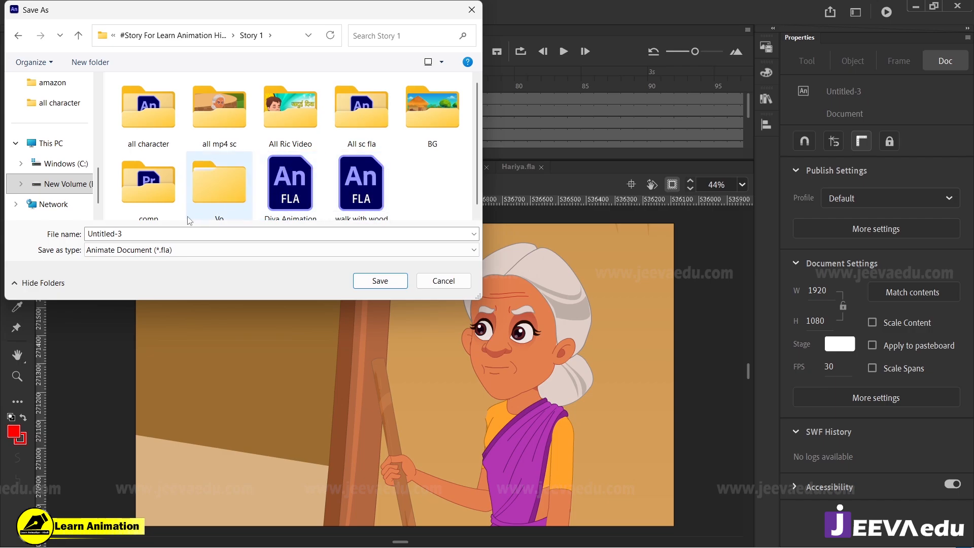
{"action": "left_click", "coordinate": [377, 126]}
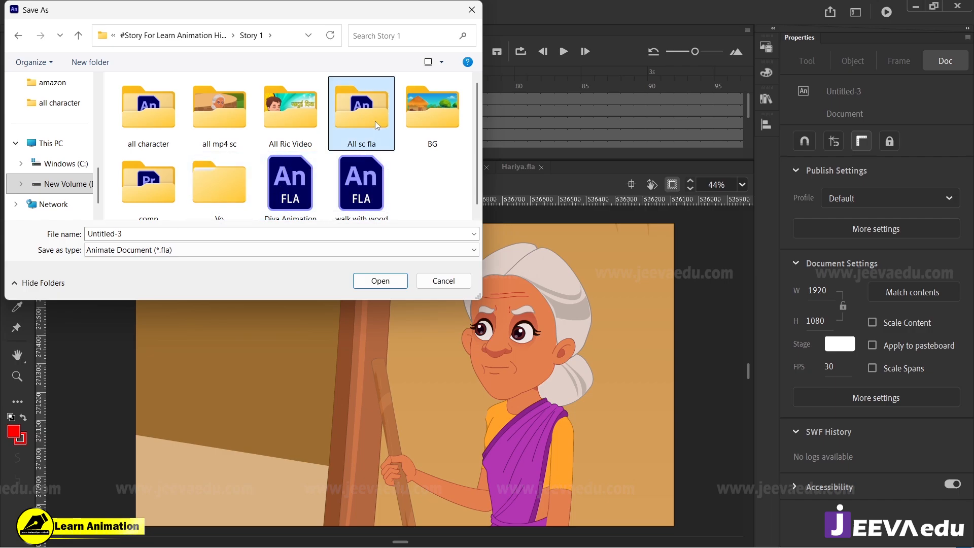
{"action": "double_click", "coordinate": [377, 125]}
Step: Name the file sc 27, based on the existing sc 26 file's name, and save it as an Animate document
{"action": "left_click_drag", "start_coordinate": [479, 96], "coordinate": [478, 183]}
{"action": "left_click", "coordinate": [362, 180]}
{"action": "left_click", "coordinate": [252, 236]}
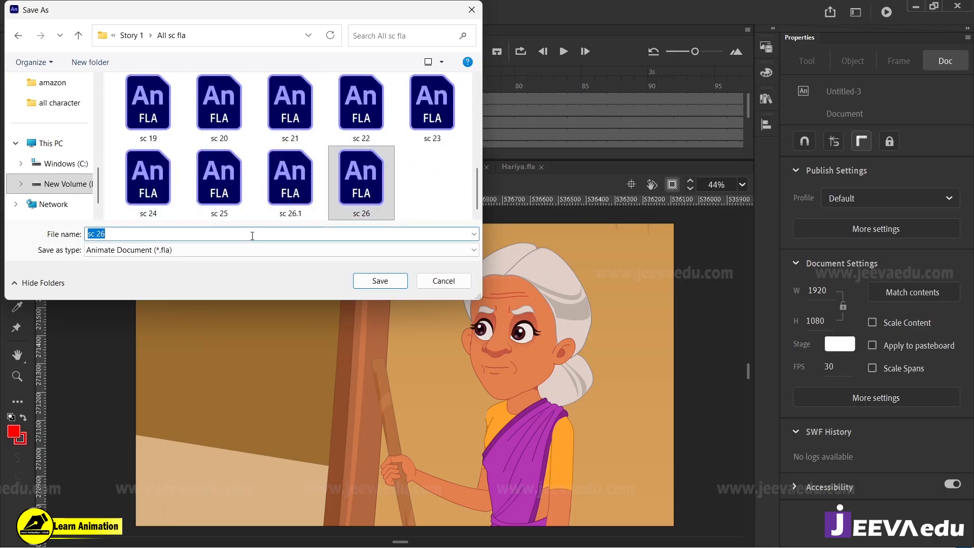
{"action": "left_click", "coordinate": [246, 236]}
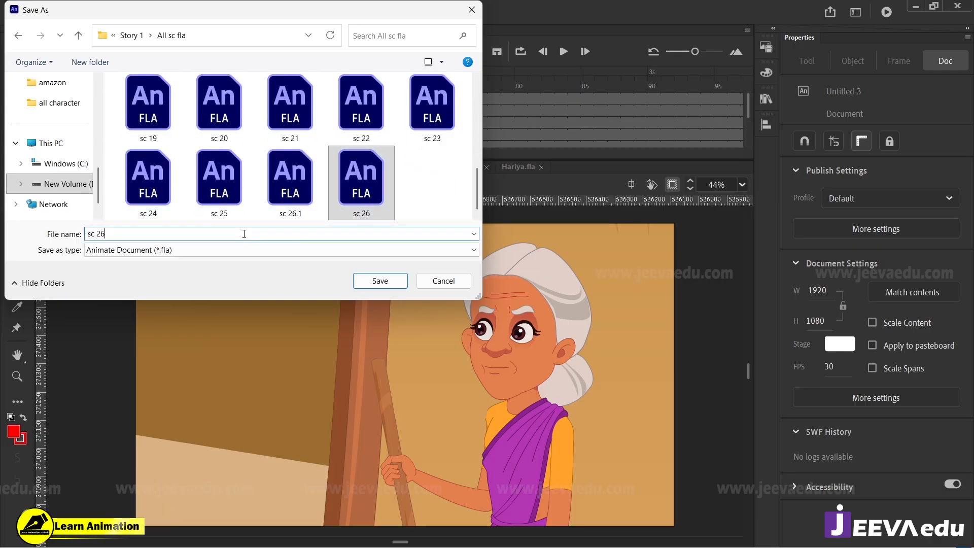
{"action": "key", "text": "BackSpace"}
{"action": "type", "text": "7"}
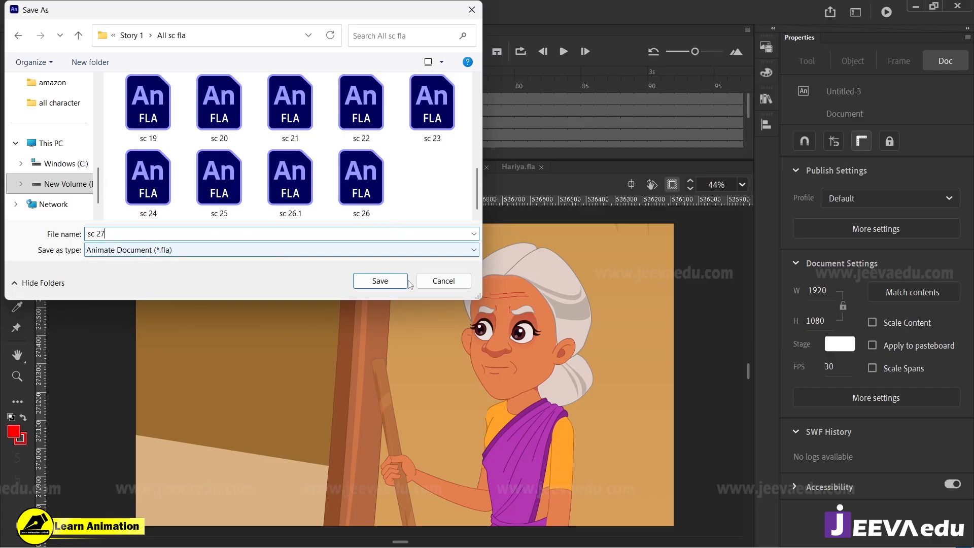
{"action": "left_click", "coordinate": [391, 282]}
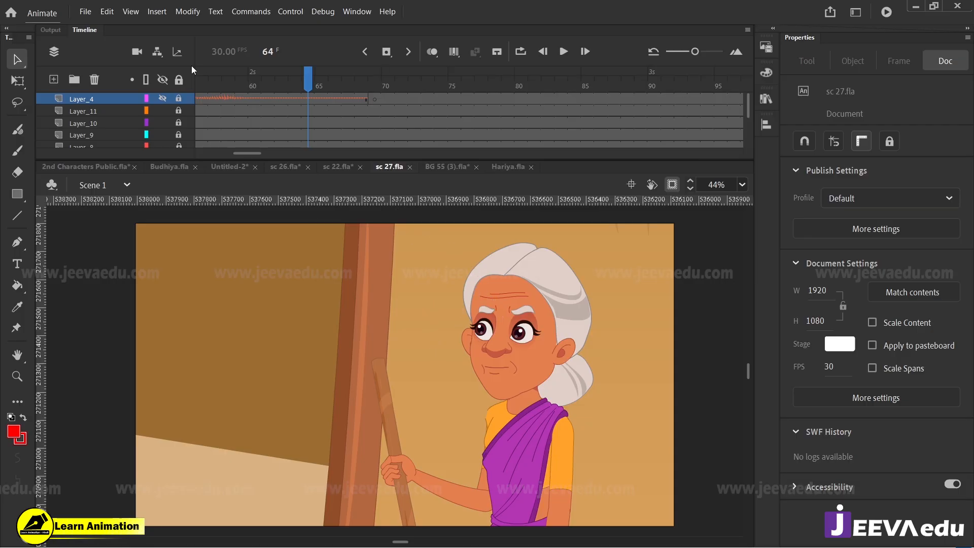
Step: Start a video/media export of the entire movie at 1920 x 1080, keeping the H.264 format
{"action": "left_click", "coordinate": [85, 11]}
{"action": "mouse_move", "coordinate": [140, 203]}
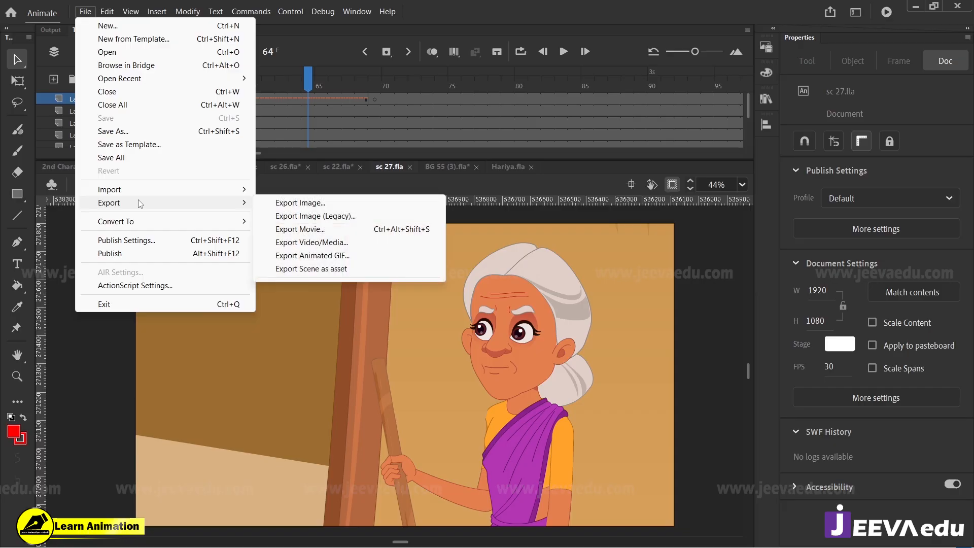
{"action": "left_click", "coordinate": [311, 243]}
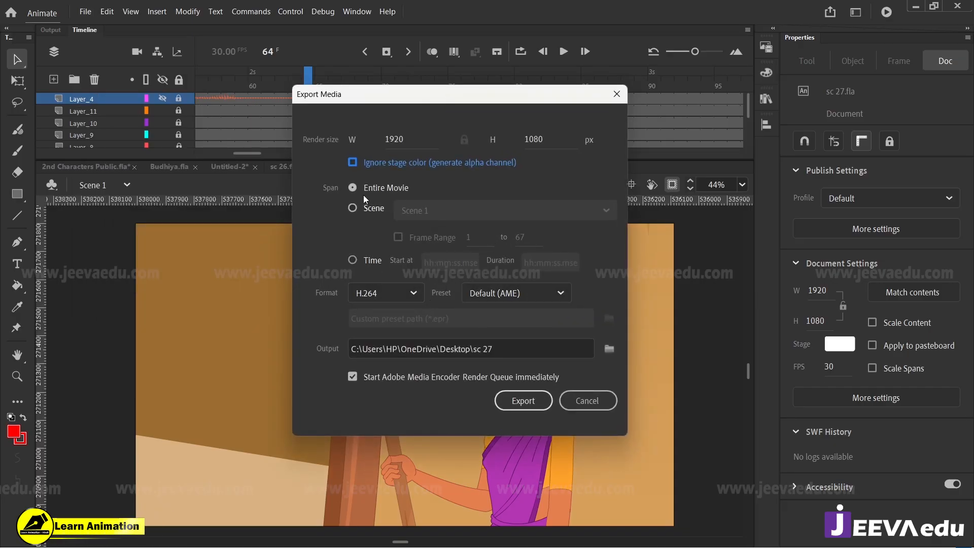
{"action": "left_click", "coordinate": [372, 299]}
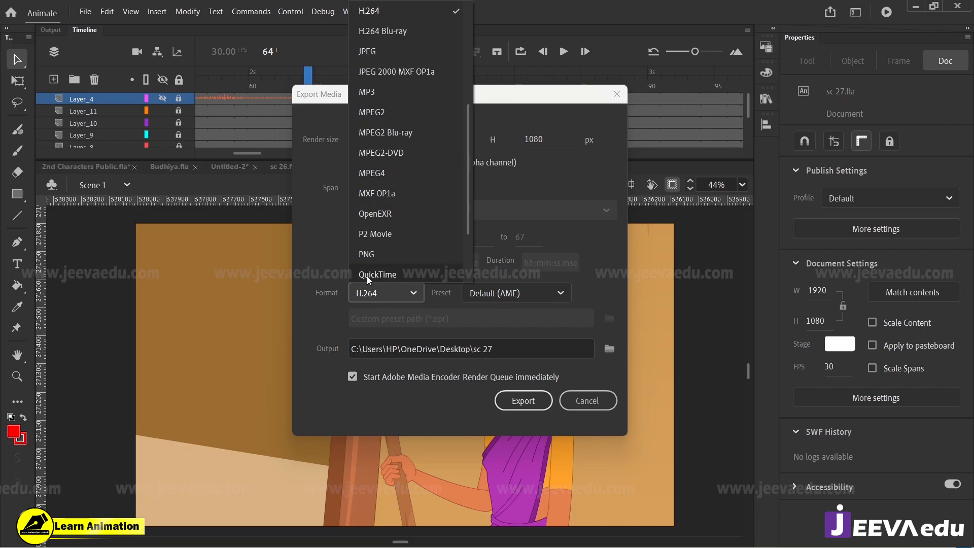
{"action": "scroll", "coordinate": [406, 165], "scroll_direction": "up", "scroll_amount": 4}
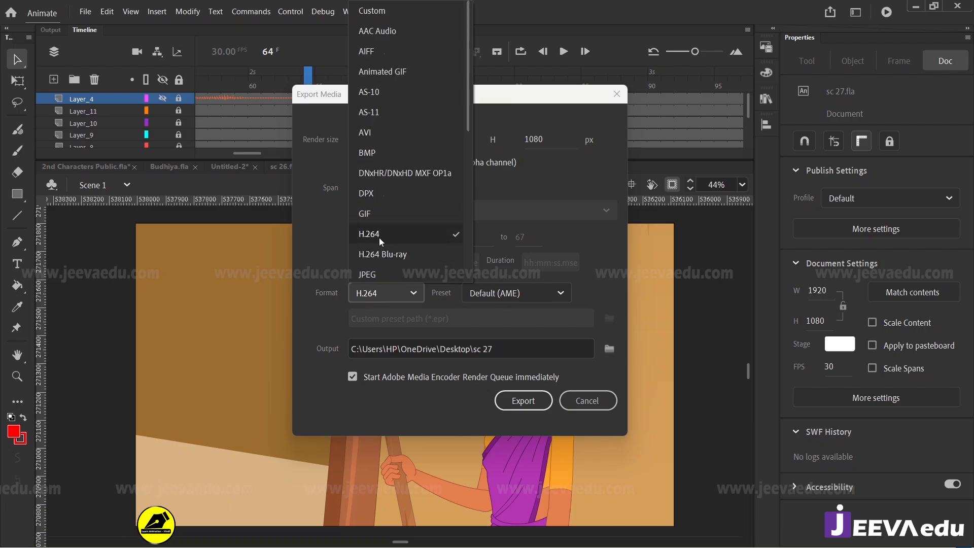
{"action": "left_click", "coordinate": [316, 255]}
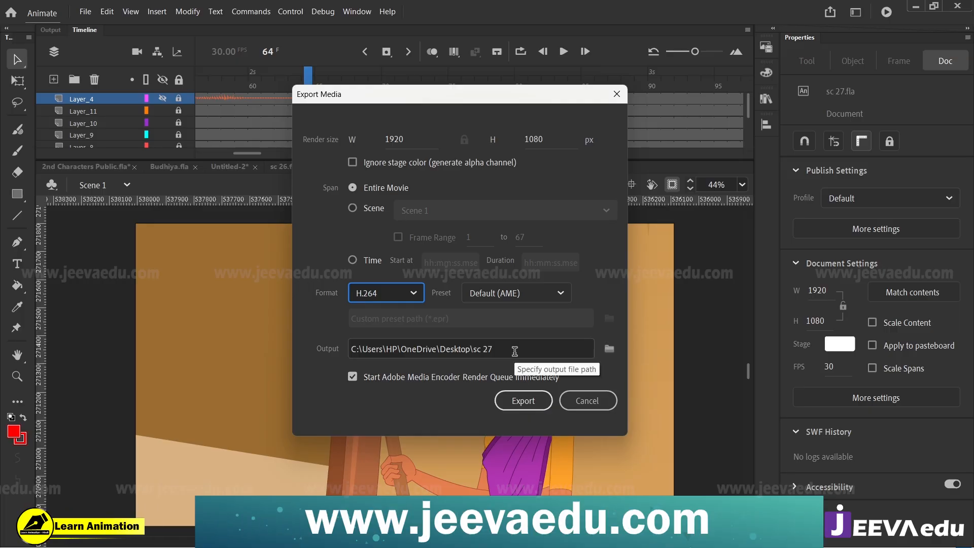
Step: Set the export destination to Story 1's all mp4 sc folder with file name sc 27, and export the video
{"action": "left_click", "coordinate": [610, 349]}
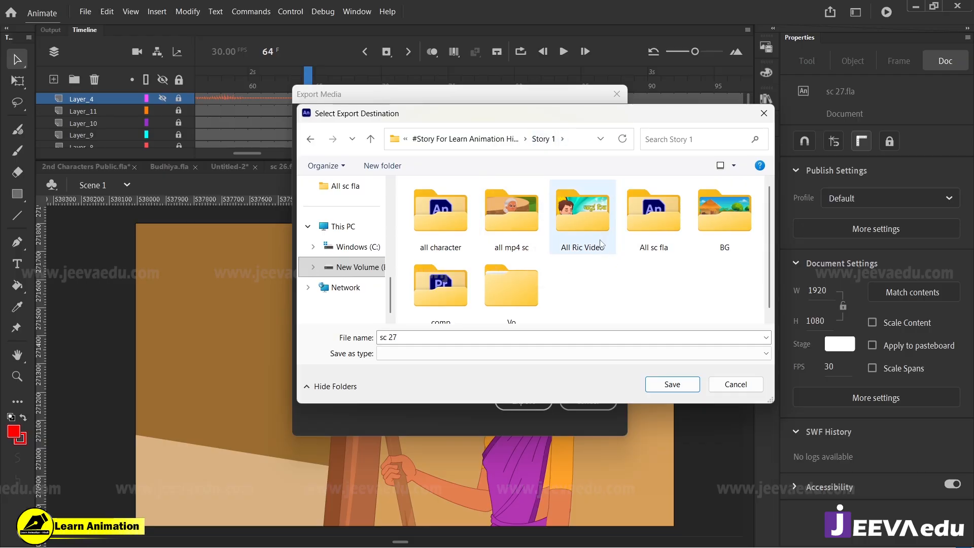
{"action": "double_click", "coordinate": [516, 229]}
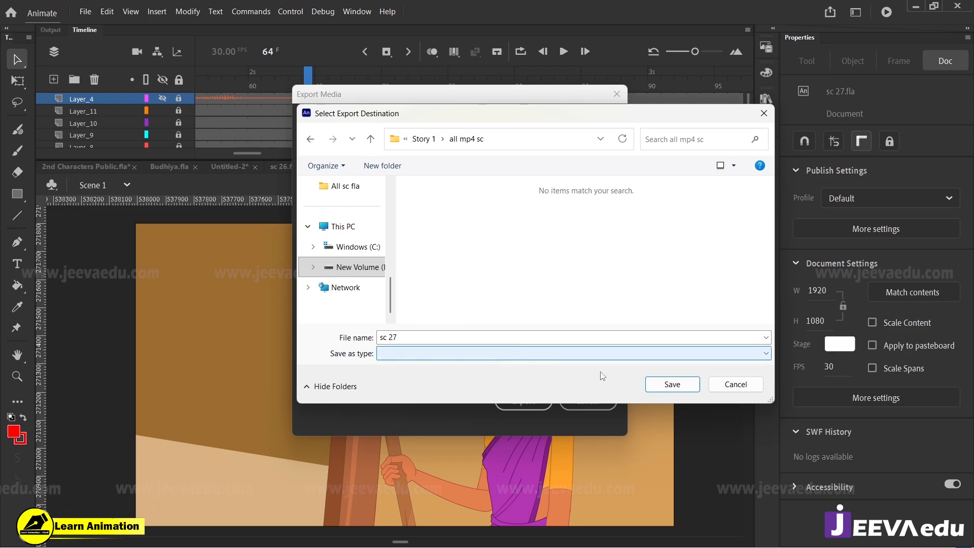
{"action": "left_click", "coordinate": [673, 384]}
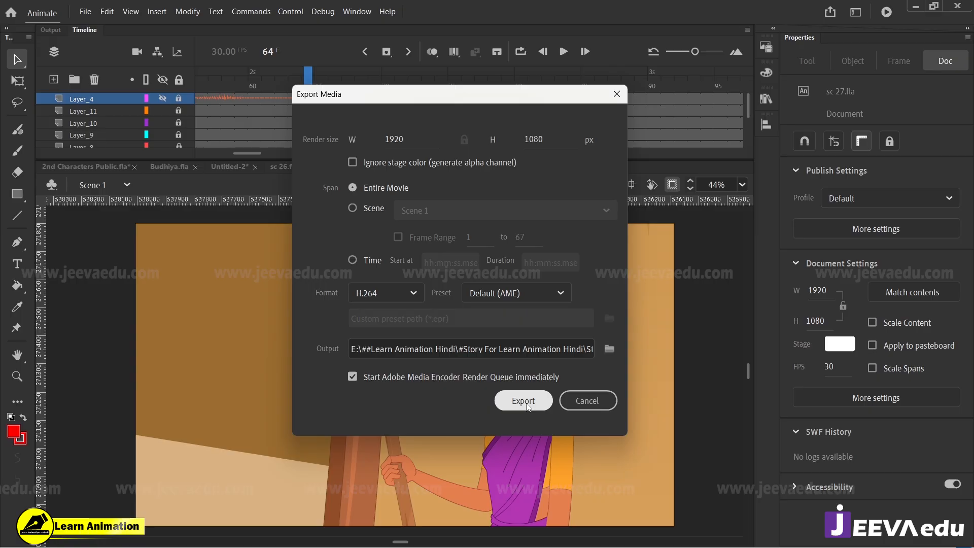
{"action": "left_click", "coordinate": [523, 400]}
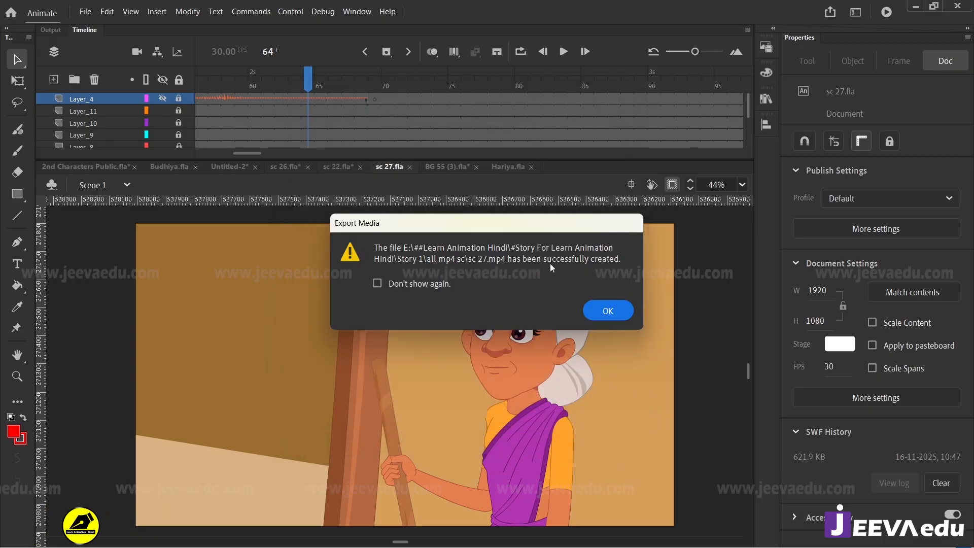
{"action": "left_click", "coordinate": [608, 310]}
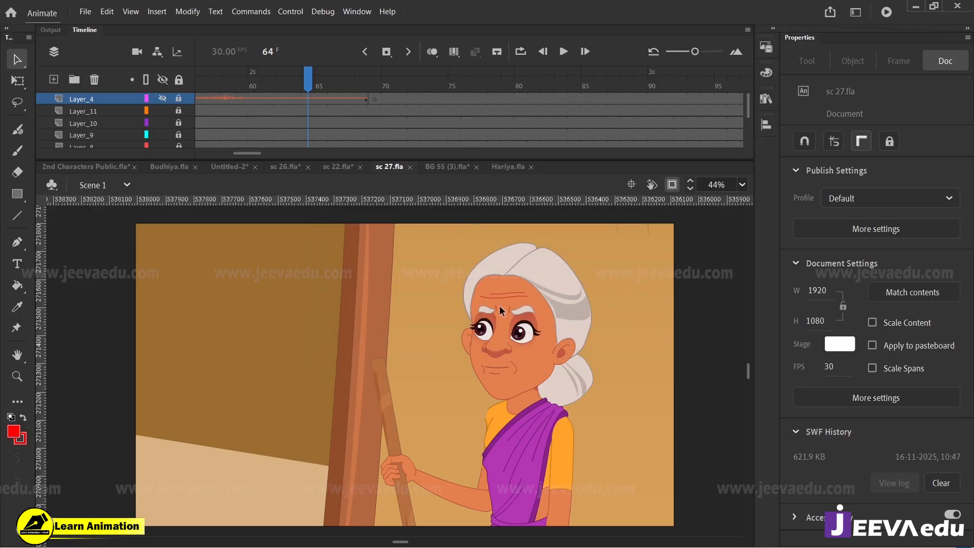
Step: Switch to File Explorer and open the all mp4 sc folder in Story 1 to find the exported scenes
{"action": "key", "text": "alt+Tab"}
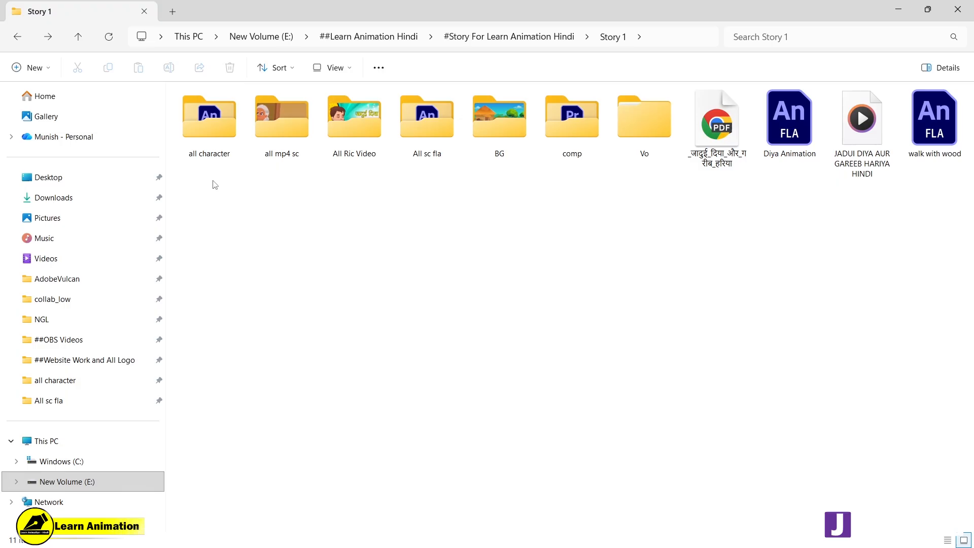
{"action": "left_click_drag", "start_coordinate": [179, 178], "coordinate": [901, 84]}
{"action": "left_click", "coordinate": [249, 189]}
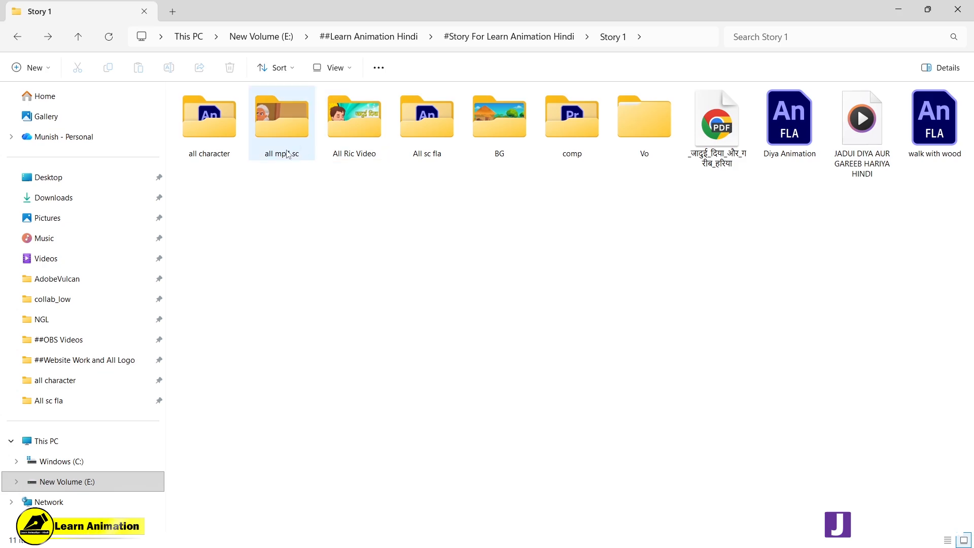
{"action": "double_click", "coordinate": [288, 129]}
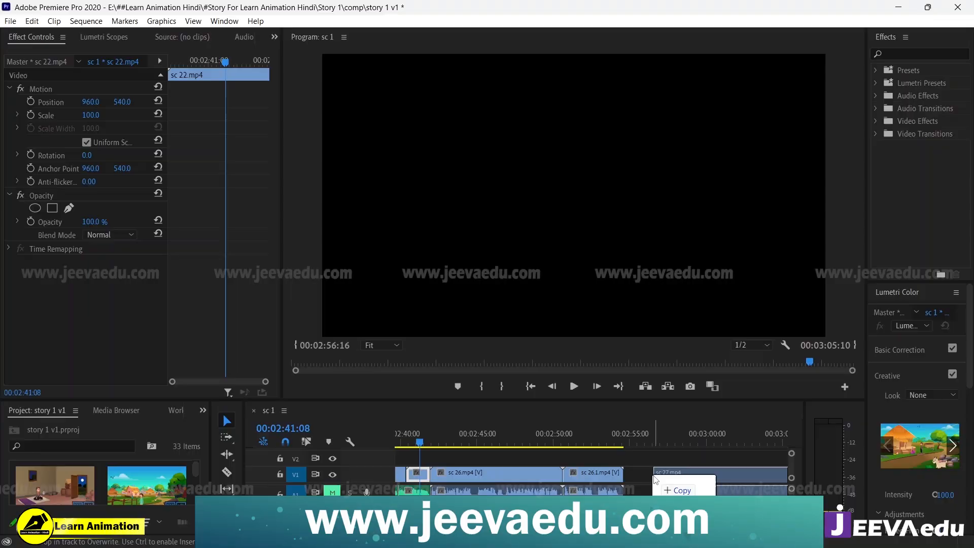
Step: Switch to Premiere Pro, place sc 27.mp4 on V1 after sc 26.1.mp4, and ripple delete the gap between them
{"action": "left_click_drag", "start_coordinate": [654, 481], "coordinate": [663, 477]}
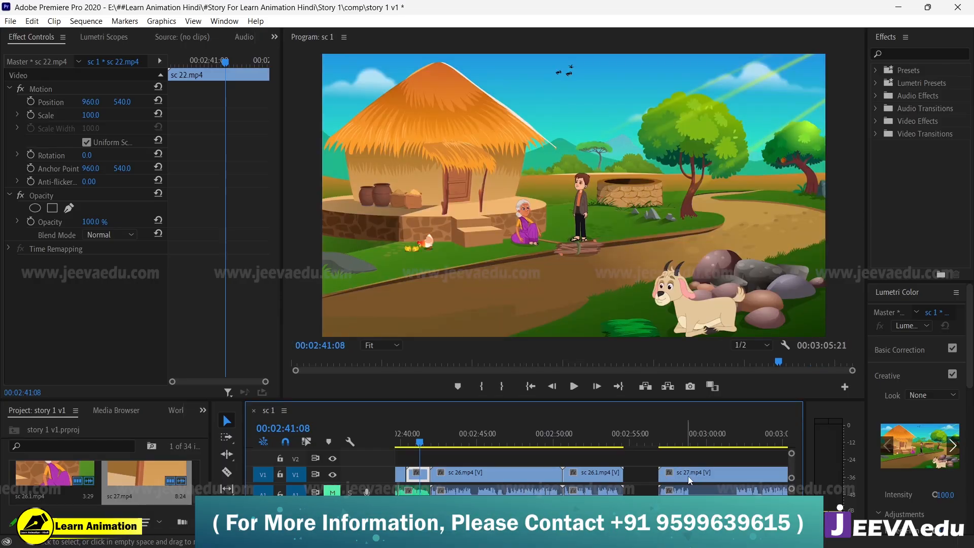
{"action": "right_click", "coordinate": [643, 476]}
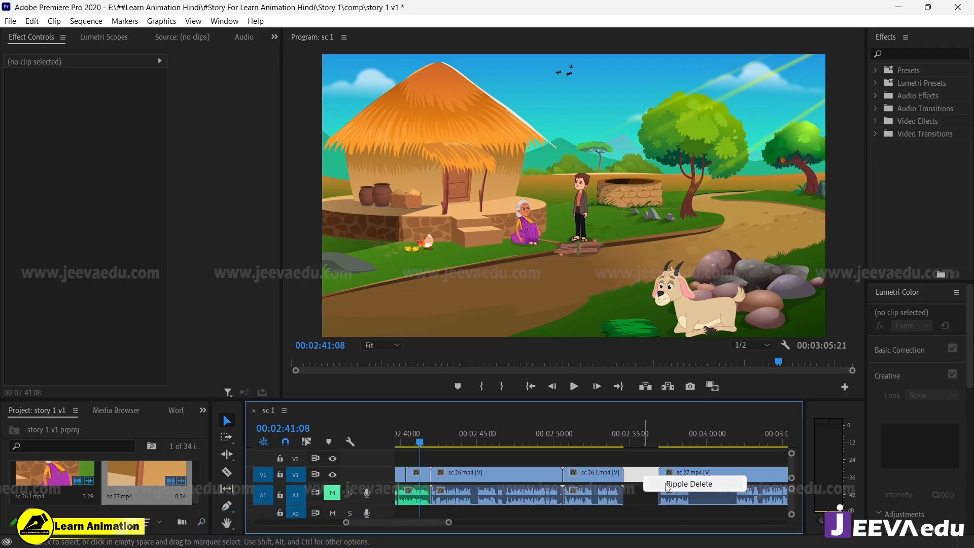
{"action": "left_click", "coordinate": [689, 483]}
{"action": "left_click", "coordinate": [653, 475]}
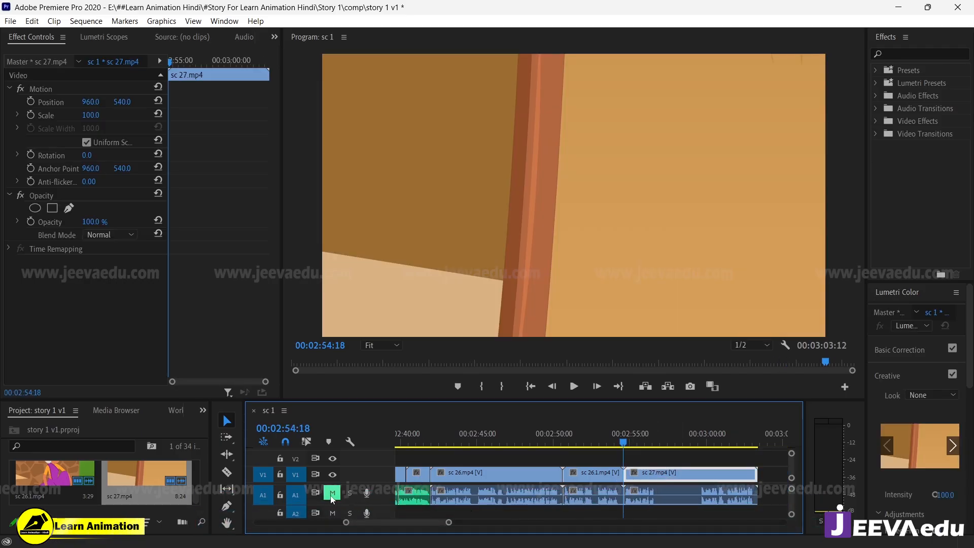
Step: Play the sequence across the cut from sc 26.1.mp4 to sc 27.mp4 to check the transition
{"action": "left_click_drag", "start_coordinate": [450, 528], "coordinate": [418, 528]}
{"action": "left_click", "coordinate": [493, 447]}
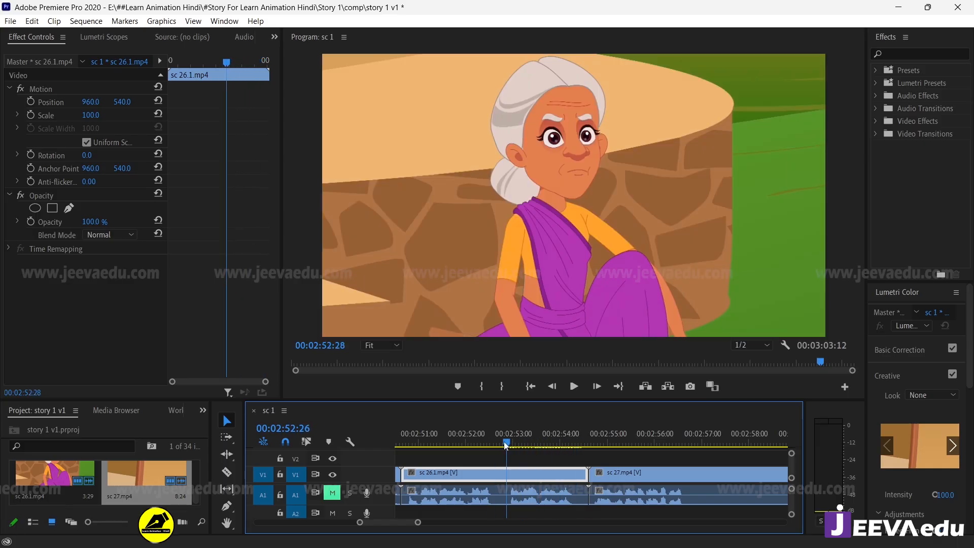
{"action": "key", "text": "space"}
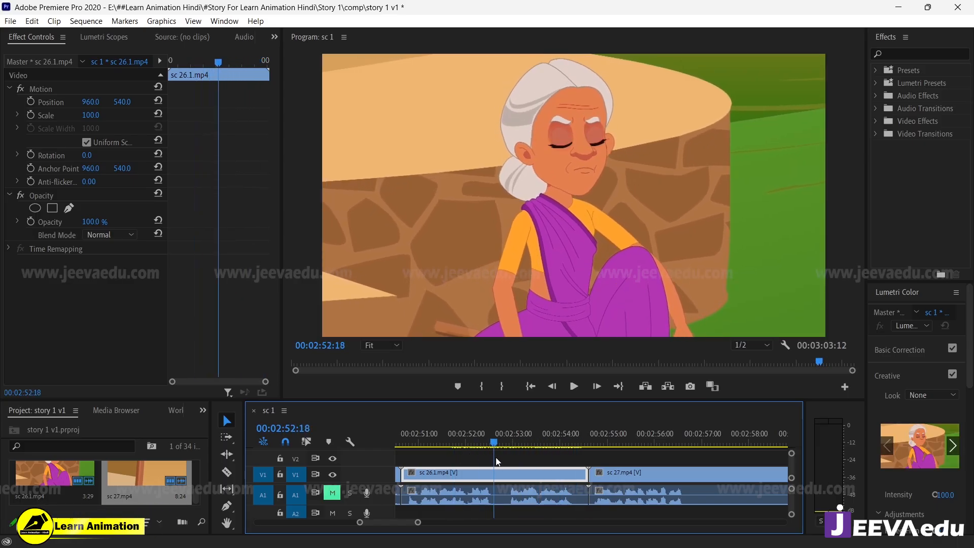
{"action": "key", "text": "space"}
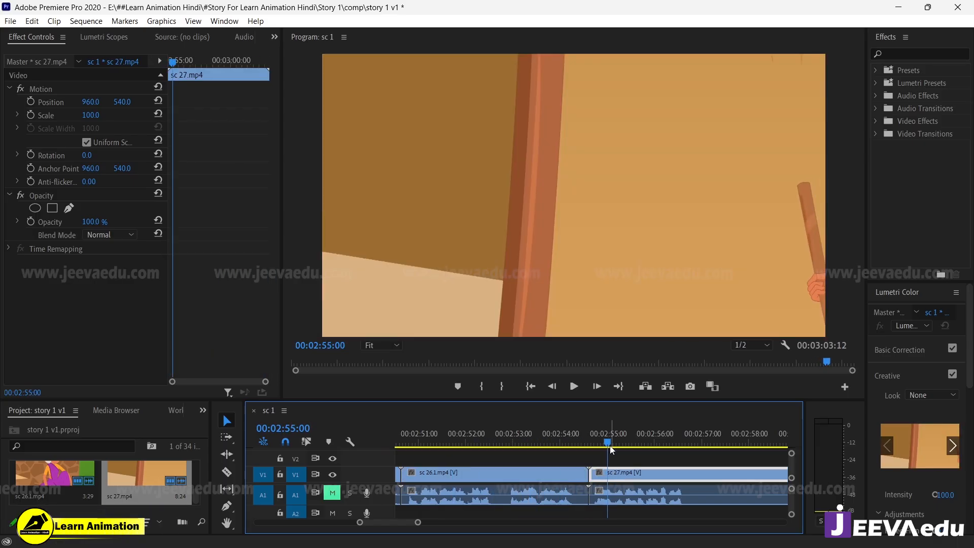
{"action": "left_click_drag", "start_coordinate": [610, 447], "coordinate": [506, 465]}
{"action": "left_click_drag", "start_coordinate": [418, 522], "coordinate": [439, 525]}
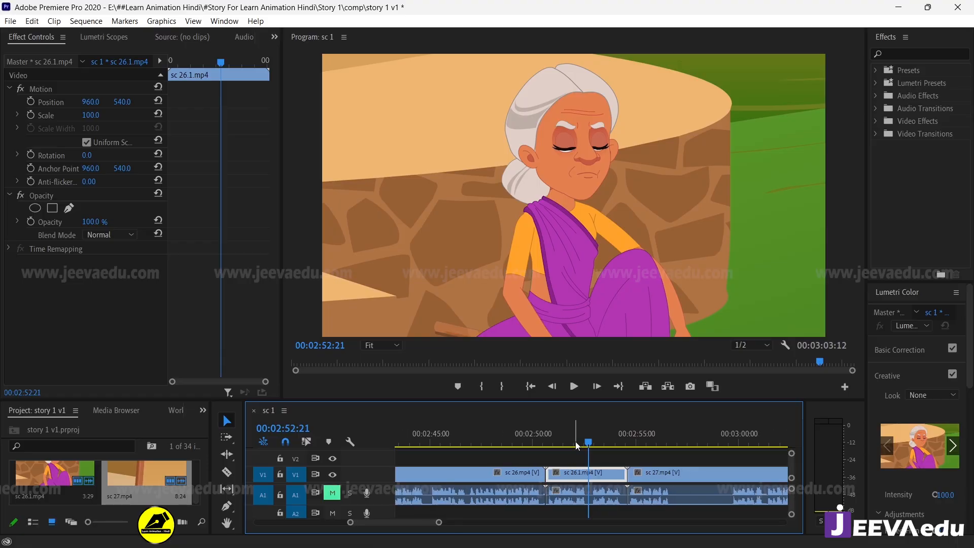
Step: Unmute audio track A1 and play from near the end of sc 26.mp4 through sc 27.mp4 with sound
{"action": "left_click_drag", "start_coordinate": [576, 444], "coordinate": [516, 451]}
{"action": "left_click", "coordinate": [332, 493]}
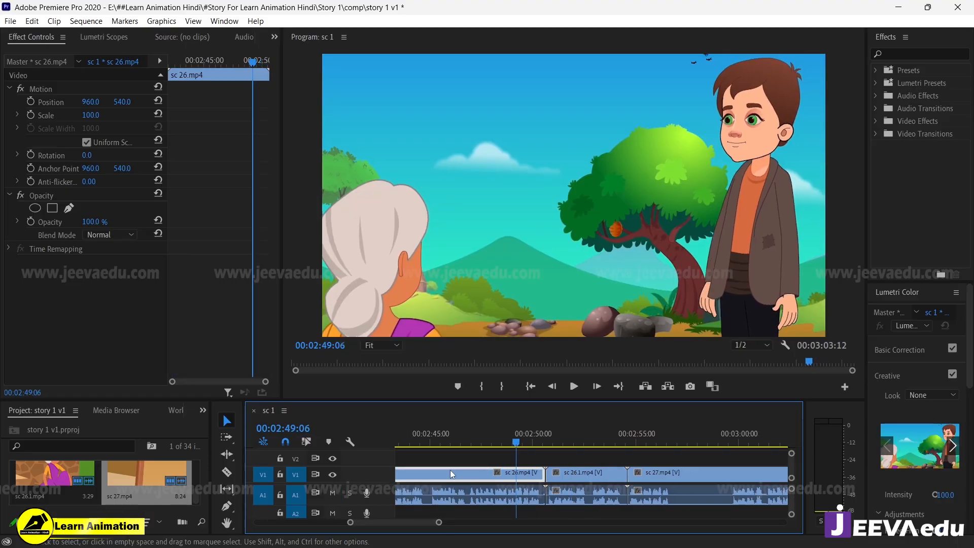
{"action": "key", "text": "space"}
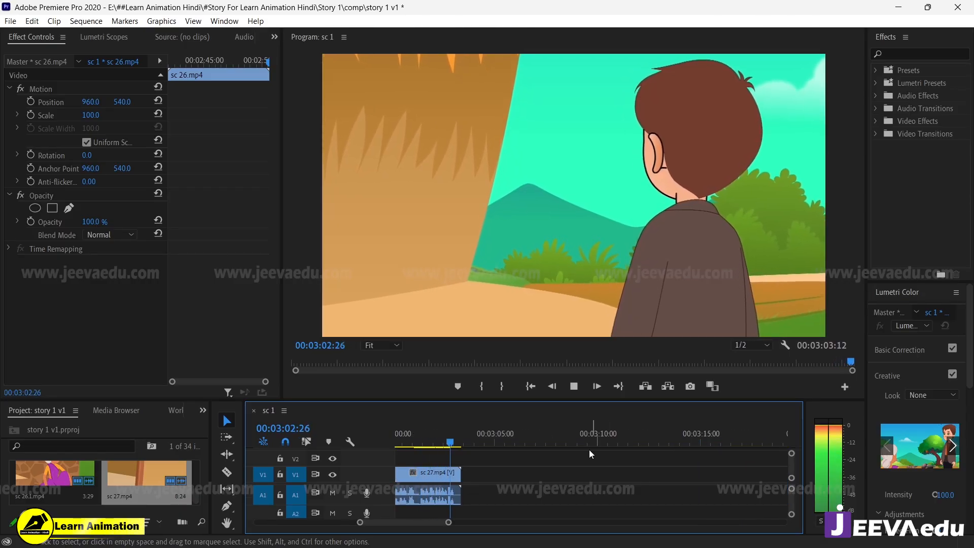
{"action": "key", "text": "space"}
Step: Review the later part of sc 27.mp4 and replay the clip from its start
{"action": "left_click_drag", "start_coordinate": [449, 522], "coordinate": [436, 523]}
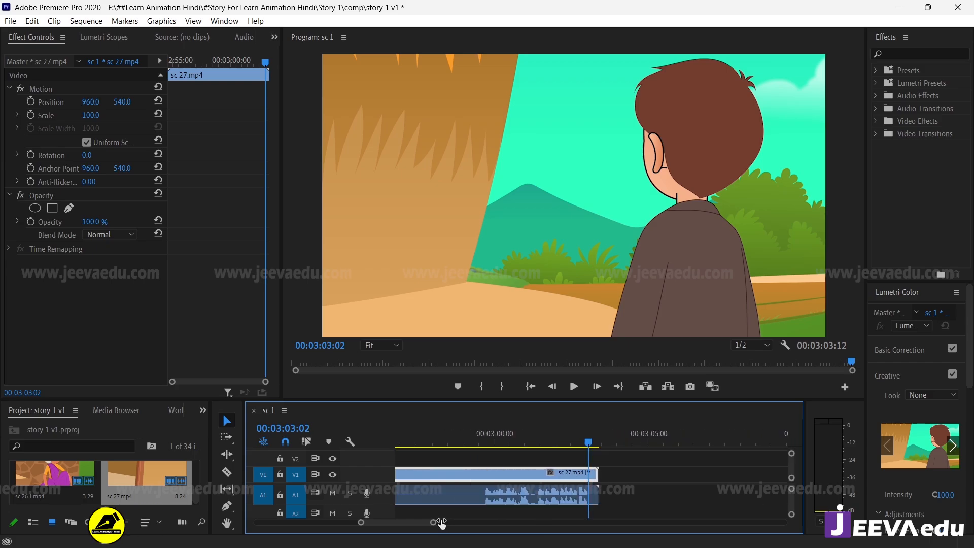
{"action": "left_click_drag", "start_coordinate": [527, 445], "coordinate": [514, 447]}
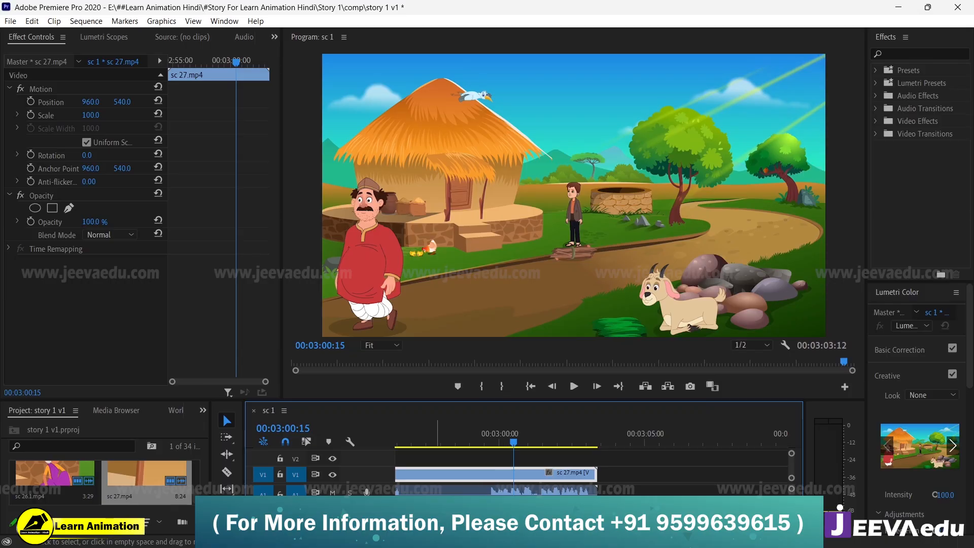
{"action": "scroll", "coordinate": [593, 456], "scroll_direction": "down", "scroll_amount": 3}
{"action": "mouse_move", "coordinate": [472, 522]}
{"action": "left_mouse_down"}
{"action": "mouse_move", "coordinate": [510, 522]}
{"action": "mouse_move", "coordinate": [466, 522]}
{"action": "left_mouse_up"}
{"action": "left_click_drag", "start_coordinate": [570, 441], "coordinate": [485, 455]}
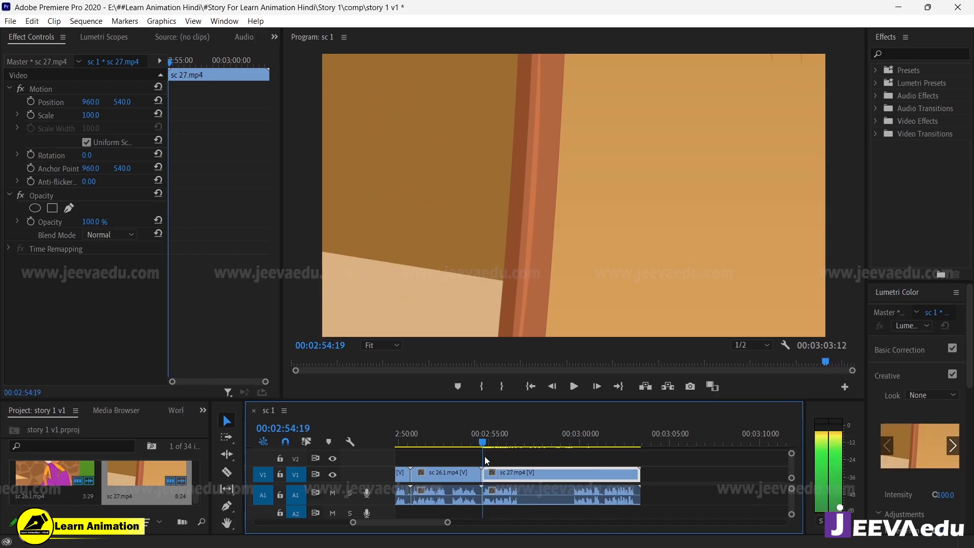
{"action": "key", "text": "space"}
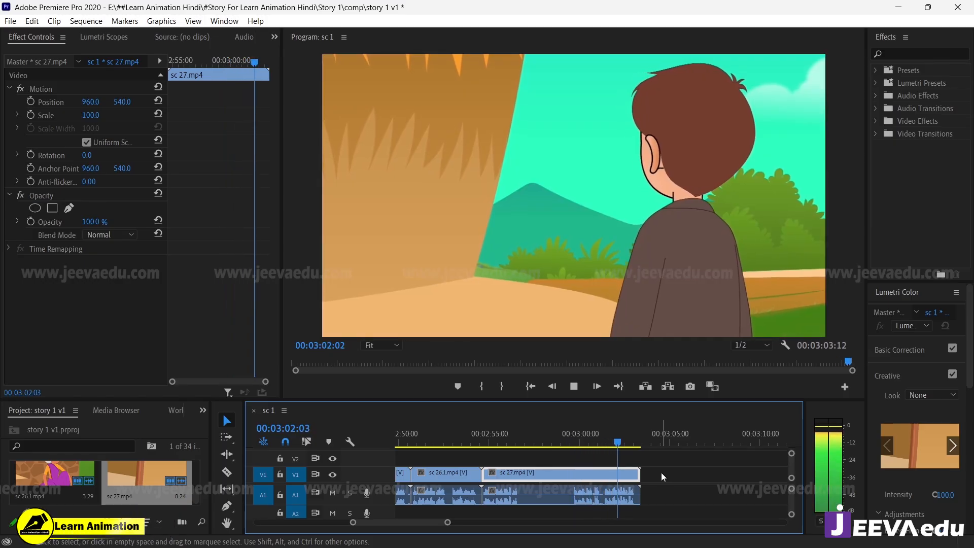
Step: Play from the last part of sc 26.1.mp4 into sc 27.mp4 with track A1 muted, stopping at the wide hut shot
{"action": "key", "text": "space"}
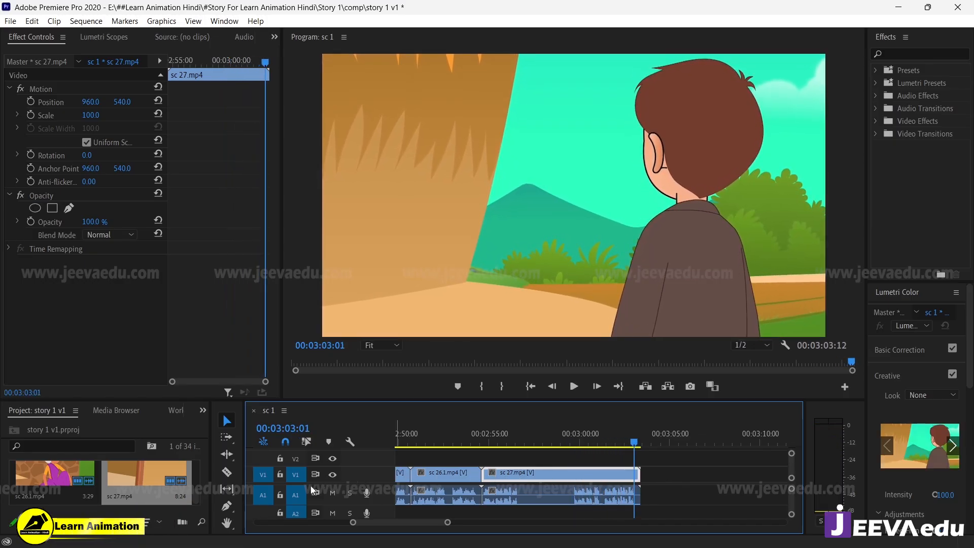
{"action": "left_click_drag", "start_coordinate": [562, 446], "coordinate": [471, 440]}
{"action": "key", "text": "space"}
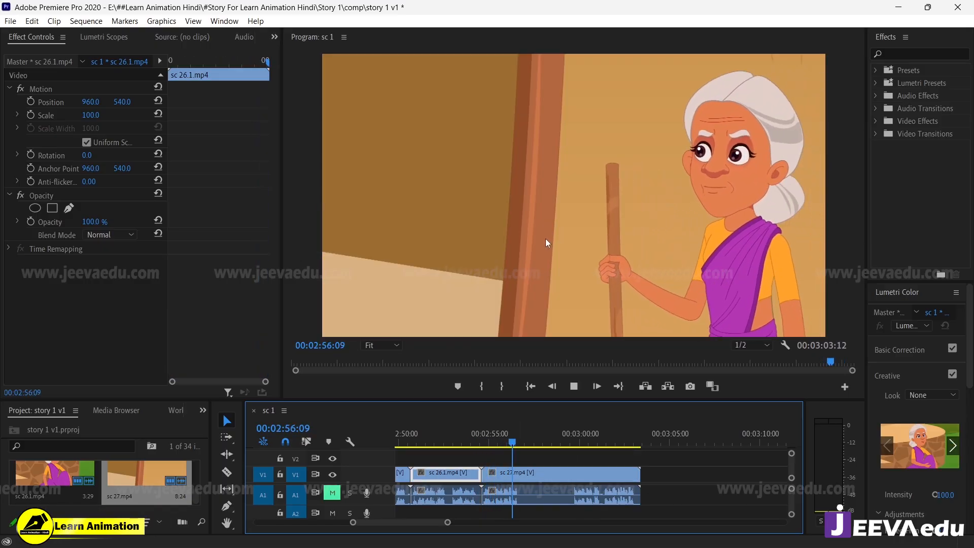
{"action": "key", "text": "space"}
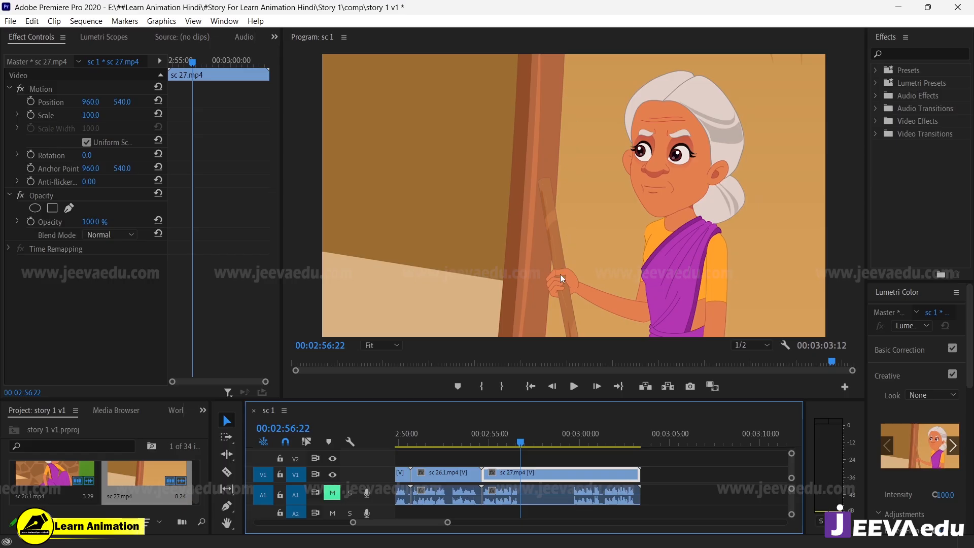
{"action": "key", "text": "space"}
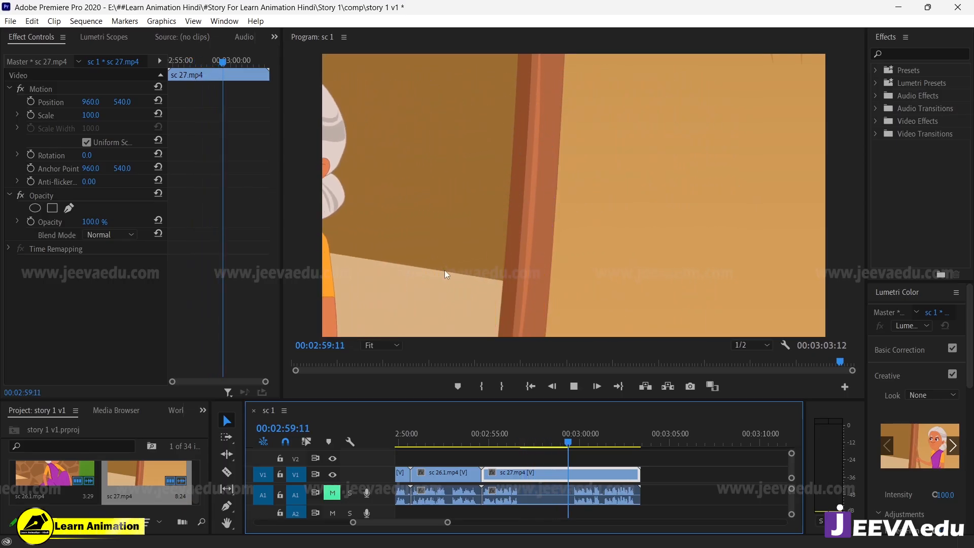
{"action": "key", "text": "space"}
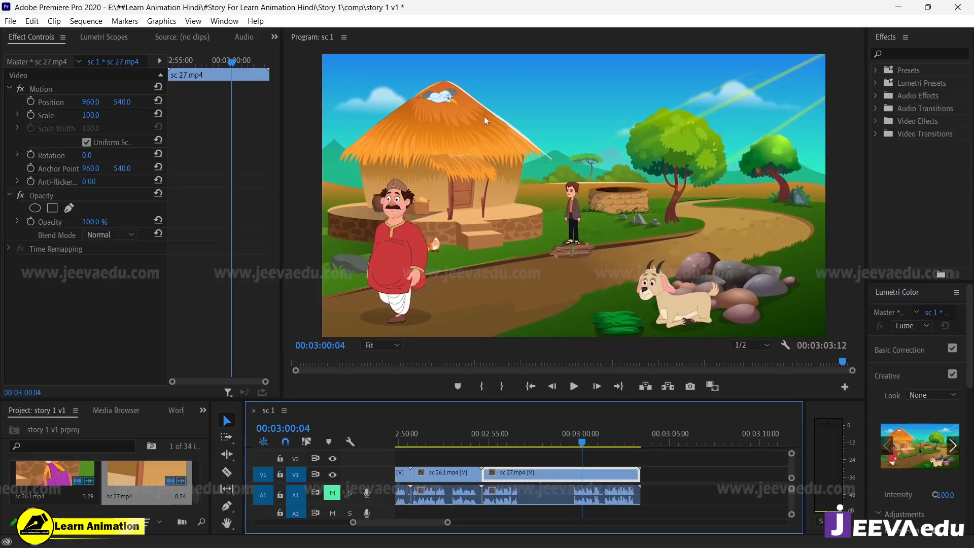
Step: Enlarge the program preview and play the wide hut shot in sc 27.mp4 from its beginning
{"action": "left_click_drag", "start_coordinate": [590, 401], "coordinate": [591, 423]}
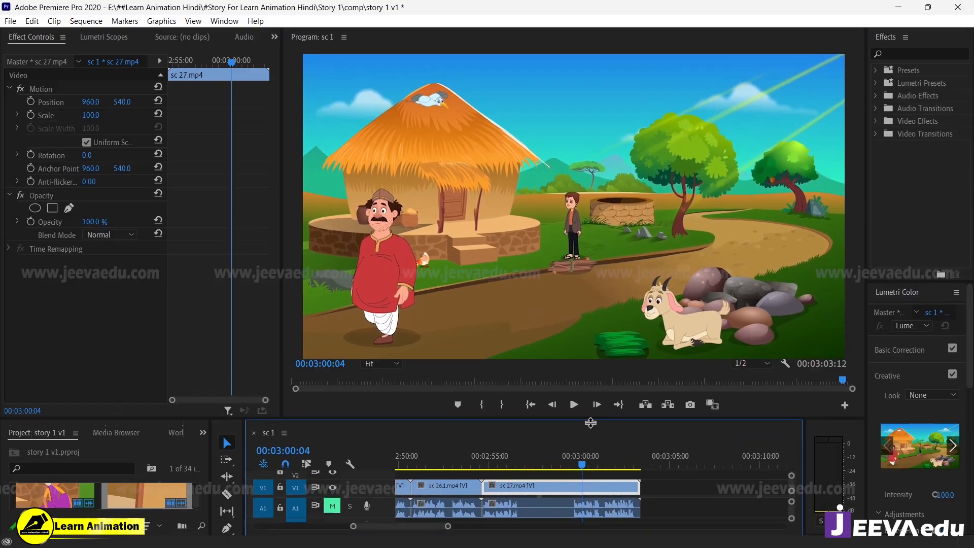
{"action": "key", "text": "space"}
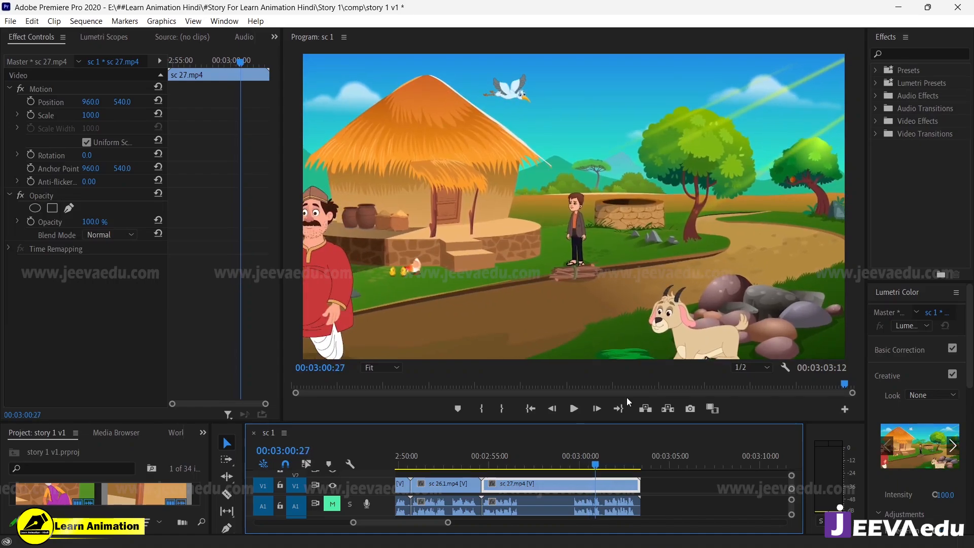
{"action": "left_click", "coordinate": [583, 461]}
{"action": "key", "text": "space"}
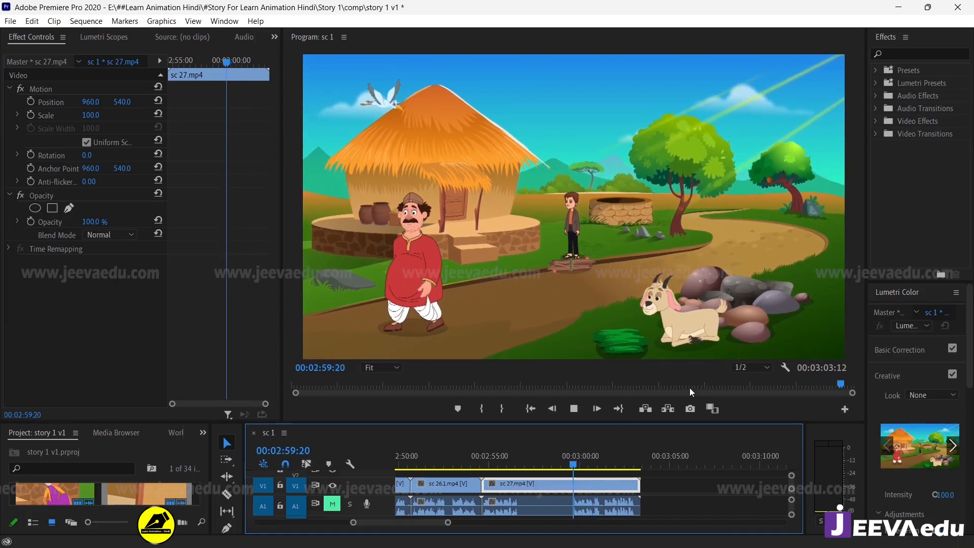
{"action": "key", "text": "space"}
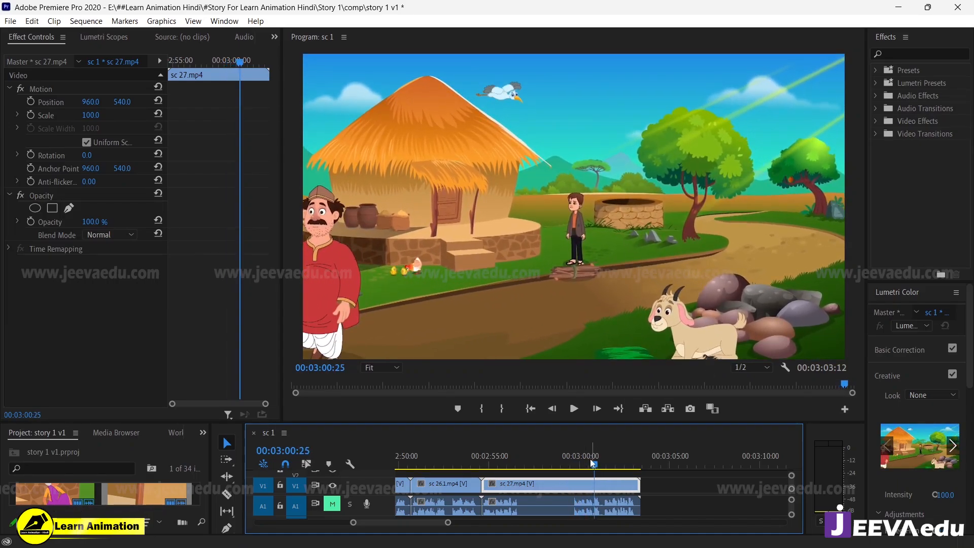
Step: Replay the wide hut shot of sc 27.mp4 repeatedly from about 00:02:59:20 to check the character, bird and camera motion
{"action": "left_click_drag", "start_coordinate": [591, 463], "coordinate": [572, 463]}
{"action": "key", "text": "space"}
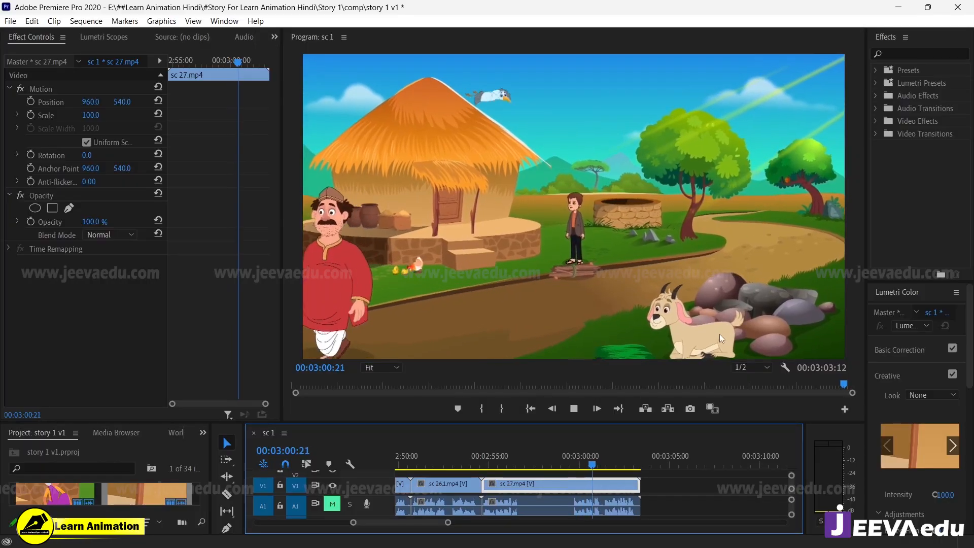
{"action": "key", "text": "space"}
{"action": "left_click_drag", "start_coordinate": [600, 463], "coordinate": [573, 464]}
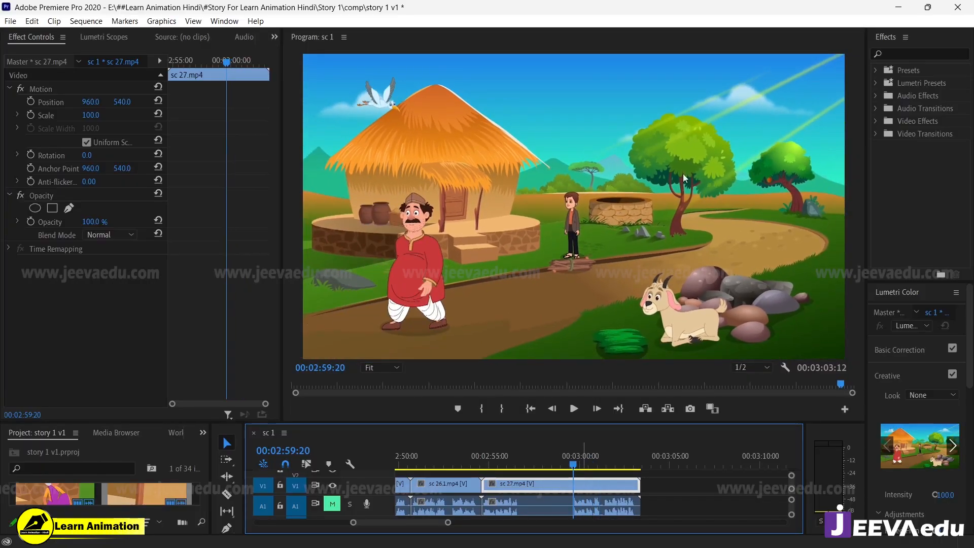
{"action": "key", "text": "space"}
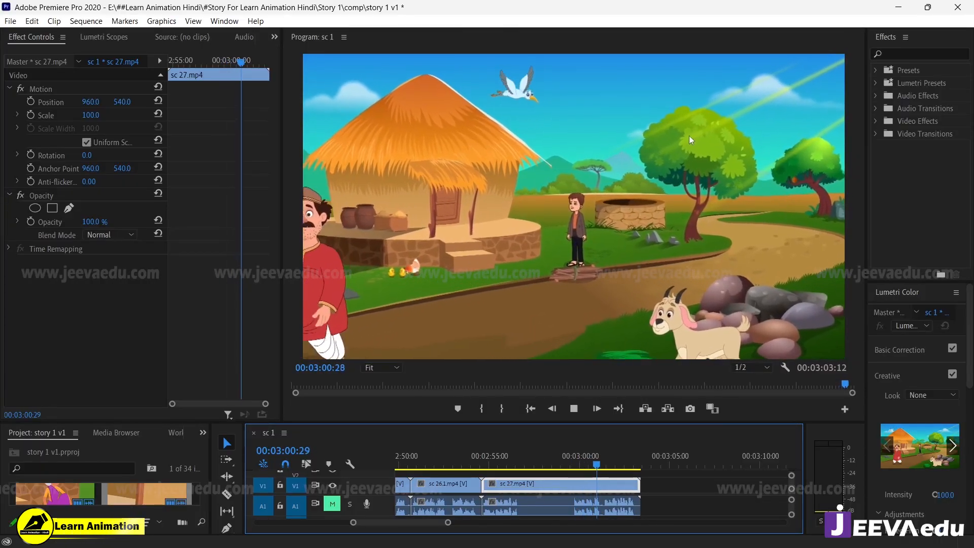
{"action": "key", "text": "space"}
{"action": "left_click_drag", "start_coordinate": [600, 455], "coordinate": [574, 477]}
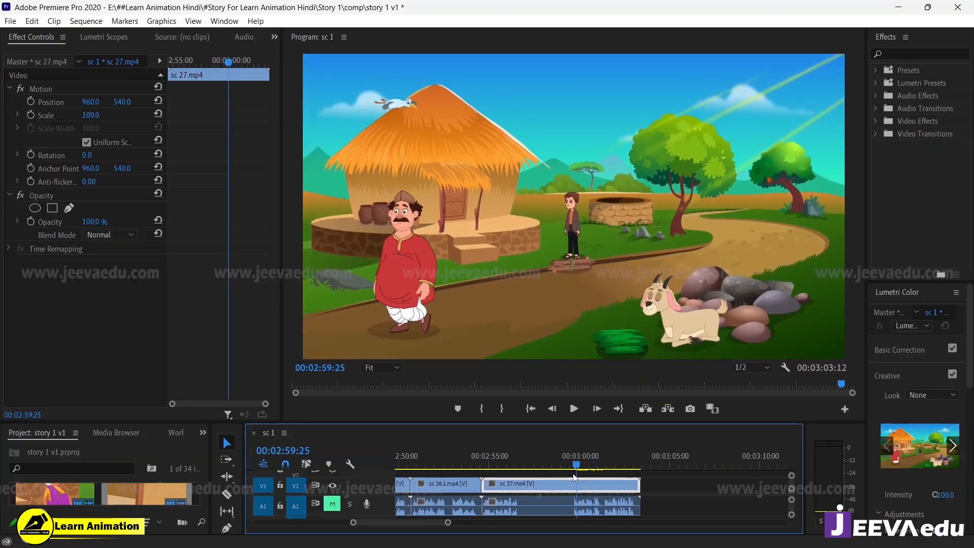
{"action": "key", "text": "space"}
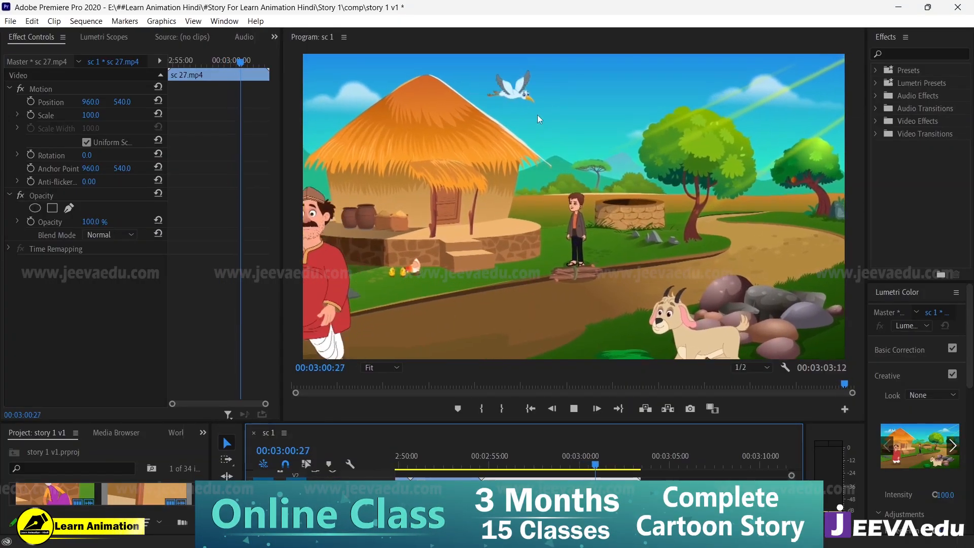
{"action": "key", "text": "space"}
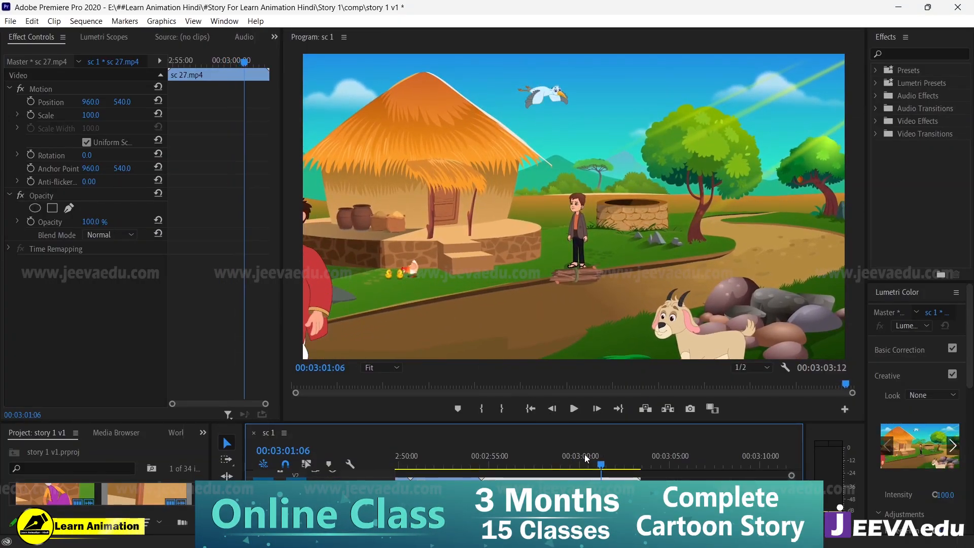
{"action": "left_click_drag", "start_coordinate": [585, 454], "coordinate": [575, 467]}
{"action": "key", "text": "space"}
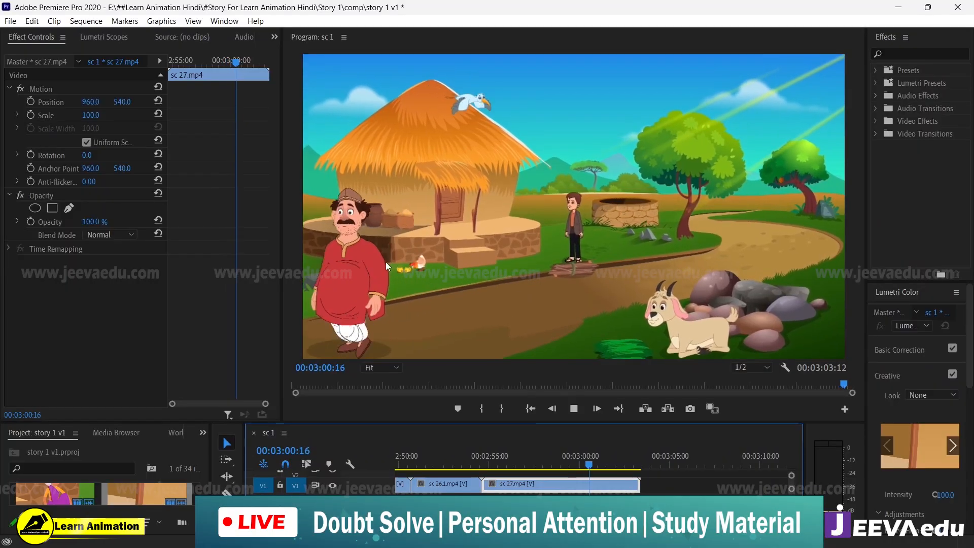
{"action": "key", "text": "space"}
{"action": "key", "text": "space"}
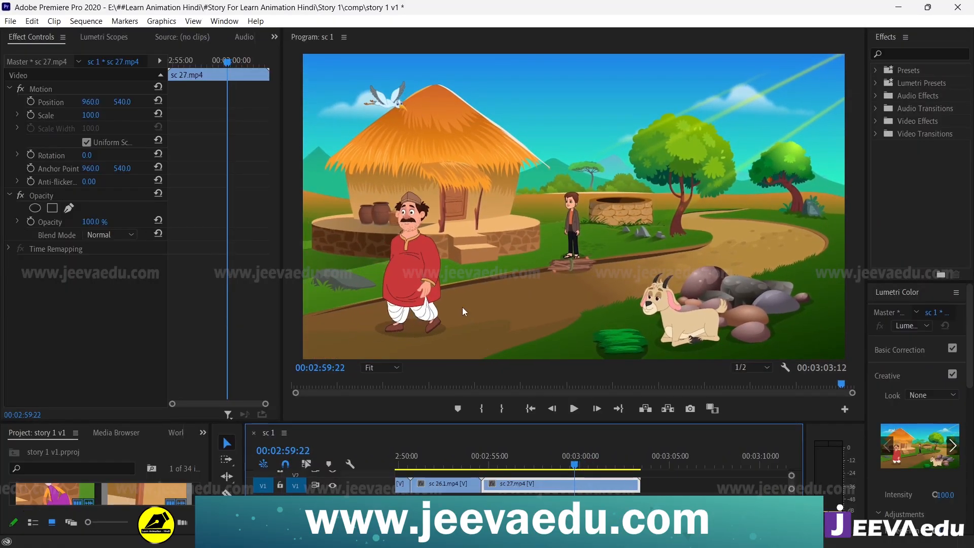
{"action": "key", "text": "space"}
{"action": "left_click_drag", "start_coordinate": [594, 461], "coordinate": [572, 468]}
{"action": "key", "text": "space"}
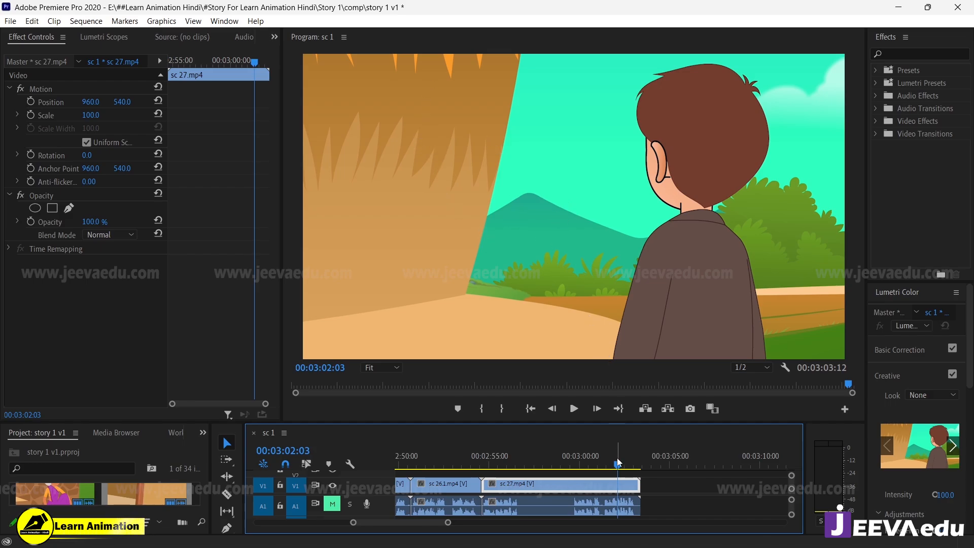
Step: Play the end of sc 27.mp4 from the hut shot, and replay the cut starting within sc 26.1.mp4
{"action": "left_click_drag", "start_coordinate": [617, 458], "coordinate": [574, 464]}
{"action": "key", "text": "space"}
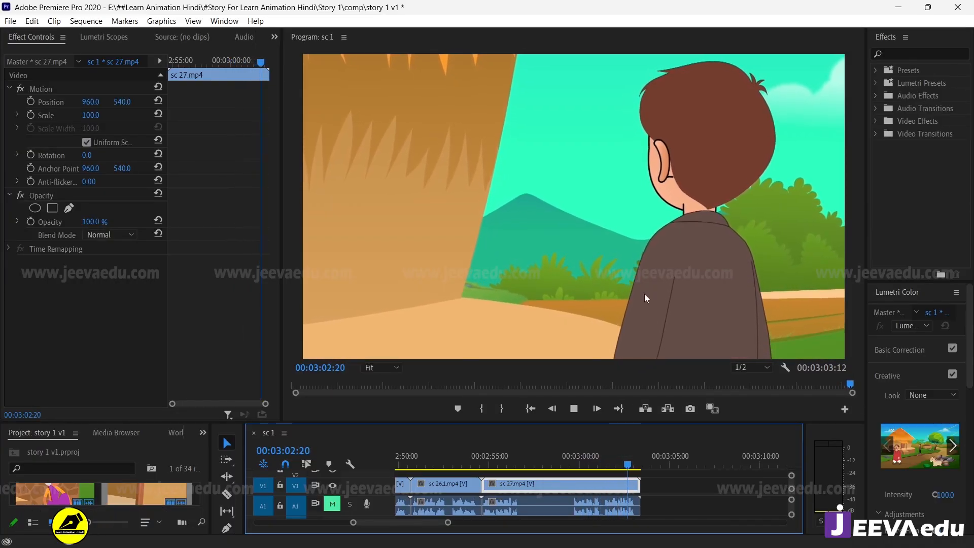
{"action": "left_click_drag", "start_coordinate": [623, 456], "coordinate": [471, 464]}
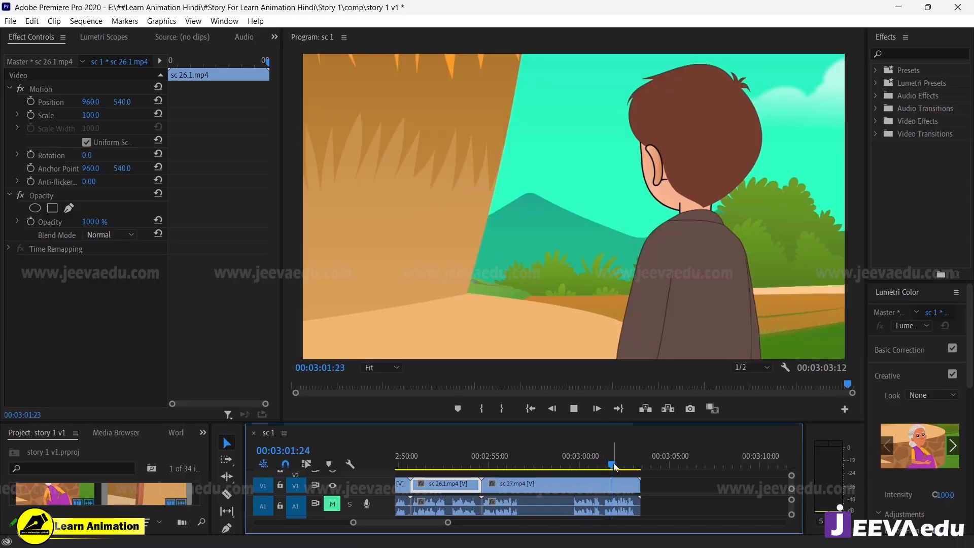
{"action": "left_click_drag", "start_coordinate": [613, 462], "coordinate": [453, 473]}
{"action": "key", "text": "space"}
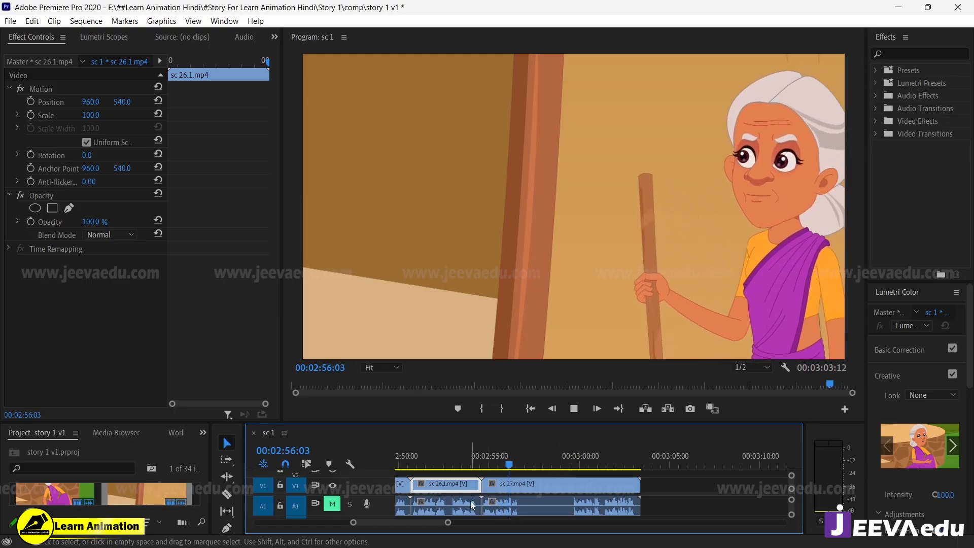
Step: Fit the whole story sequence in the timeline and play it from the start of sc 1.mp4
{"action": "left_click_drag", "start_coordinate": [449, 522], "coordinate": [512, 523]}
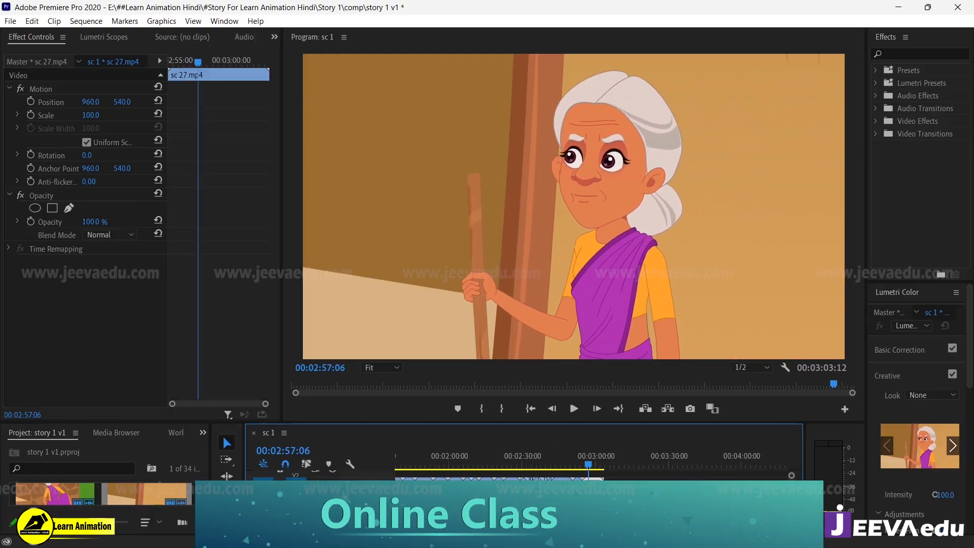
{"action": "left_click_drag", "start_coordinate": [586, 469], "coordinate": [399, 469]}
{"action": "left_click_drag", "start_coordinate": [507, 522], "coordinate": [517, 522]}
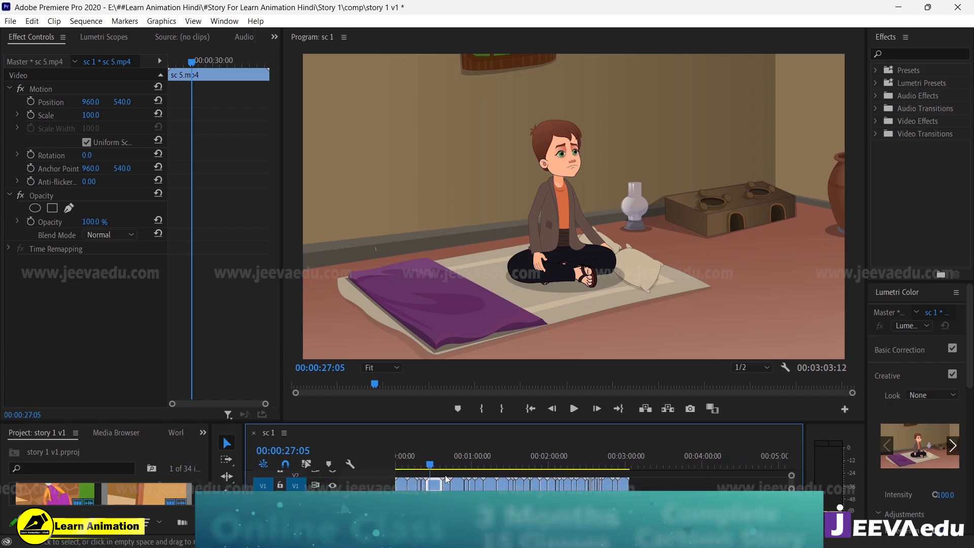
{"action": "left_click_drag", "start_coordinate": [432, 465], "coordinate": [351, 473]}
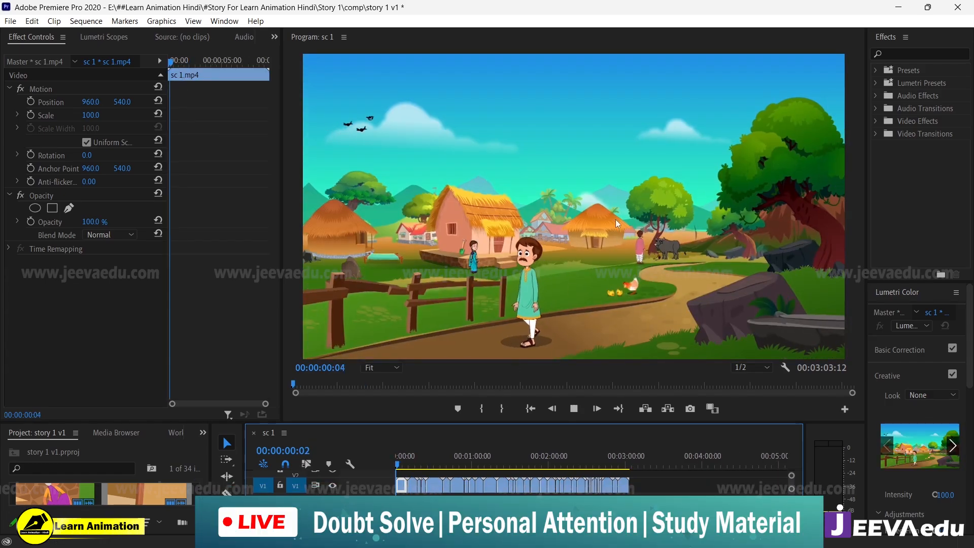